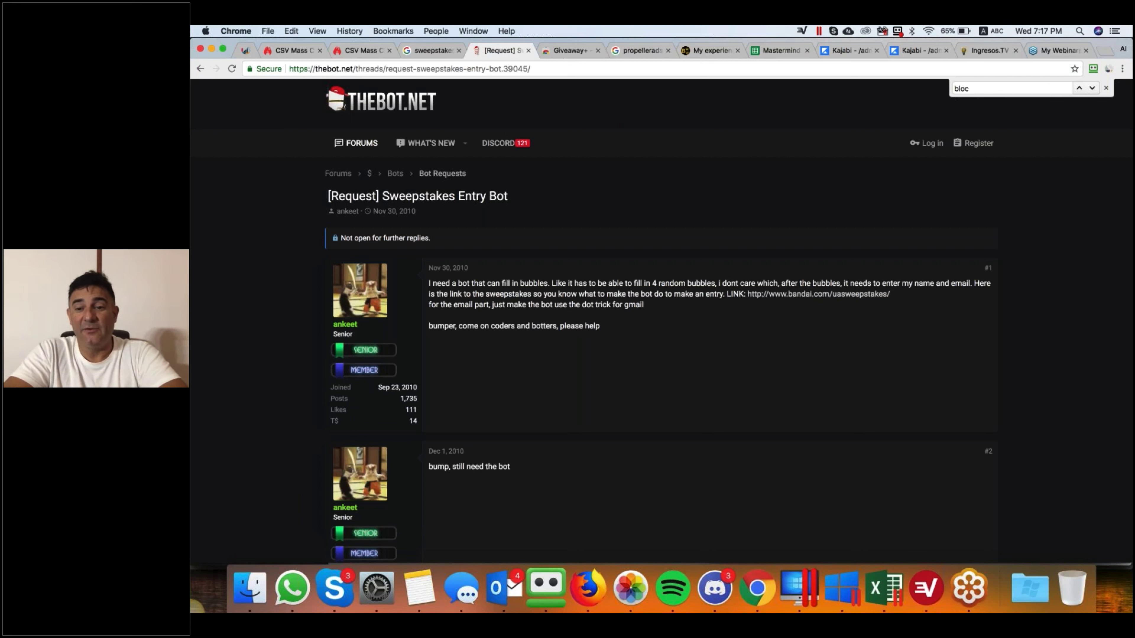
{"action": "left_click_drag", "start_coordinate": [907, 301], "coordinate": [750, 301]}
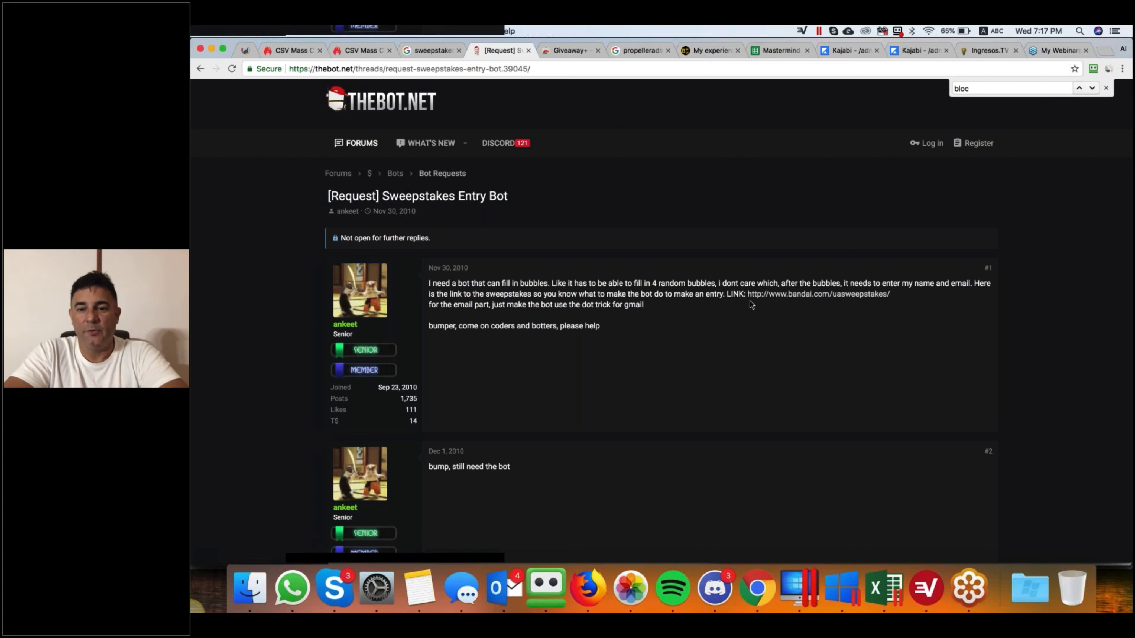
{"action": "left_click", "coordinate": [821, 320]}
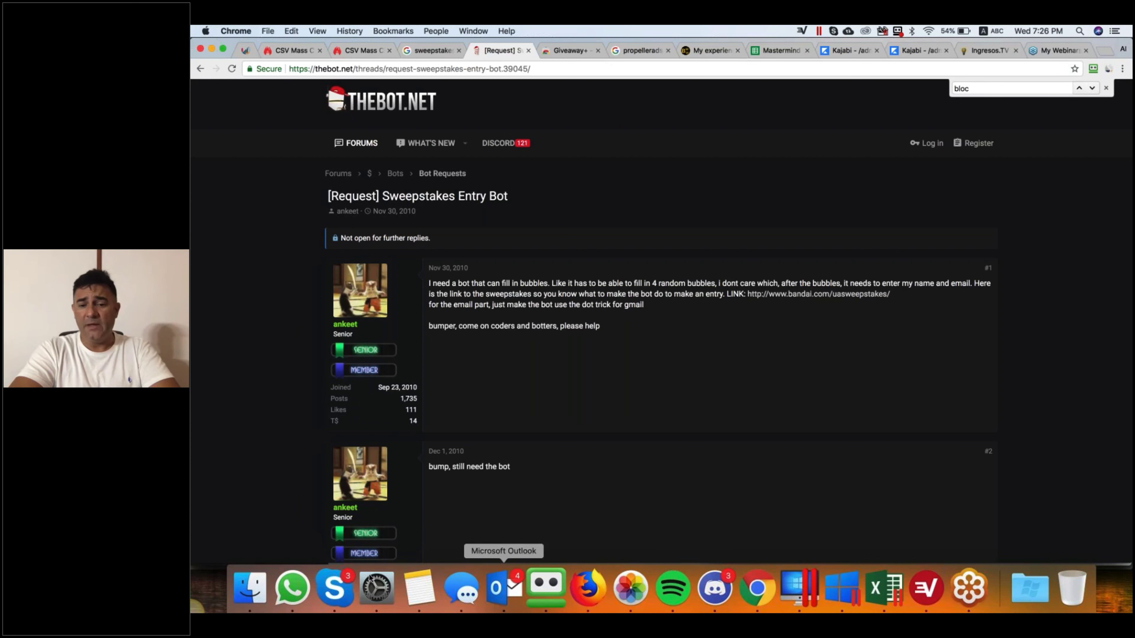
- Switch to Discord to view the proxy IP blacklist in the rtx channel, and return to Chrome
{"action": "left_click", "coordinate": [714, 588]}
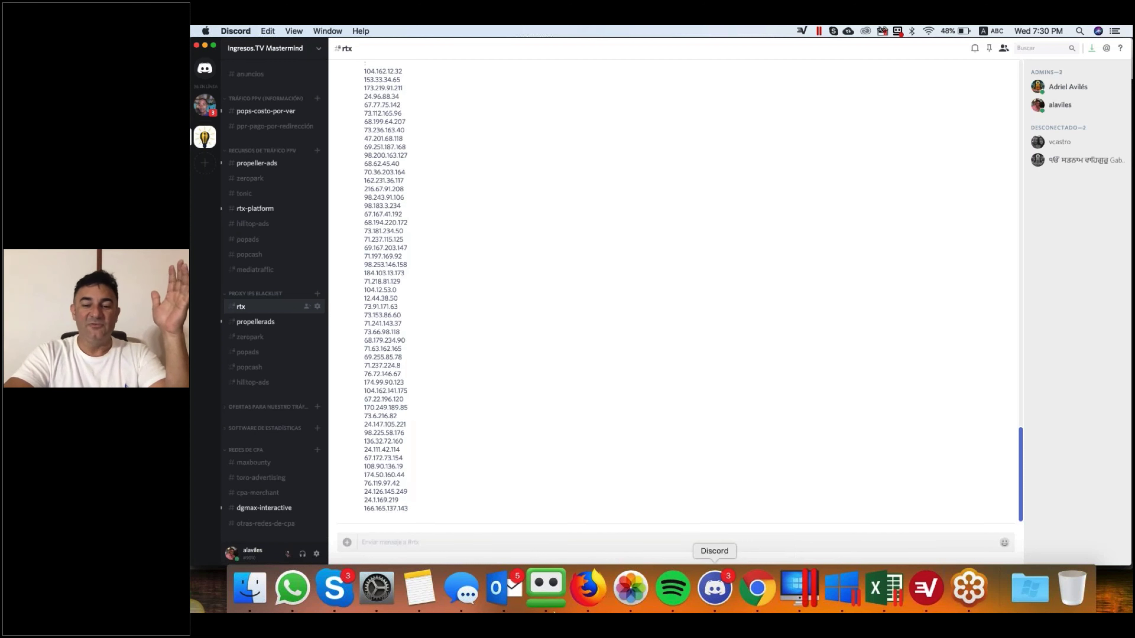
{"action": "left_click", "coordinate": [759, 584]}
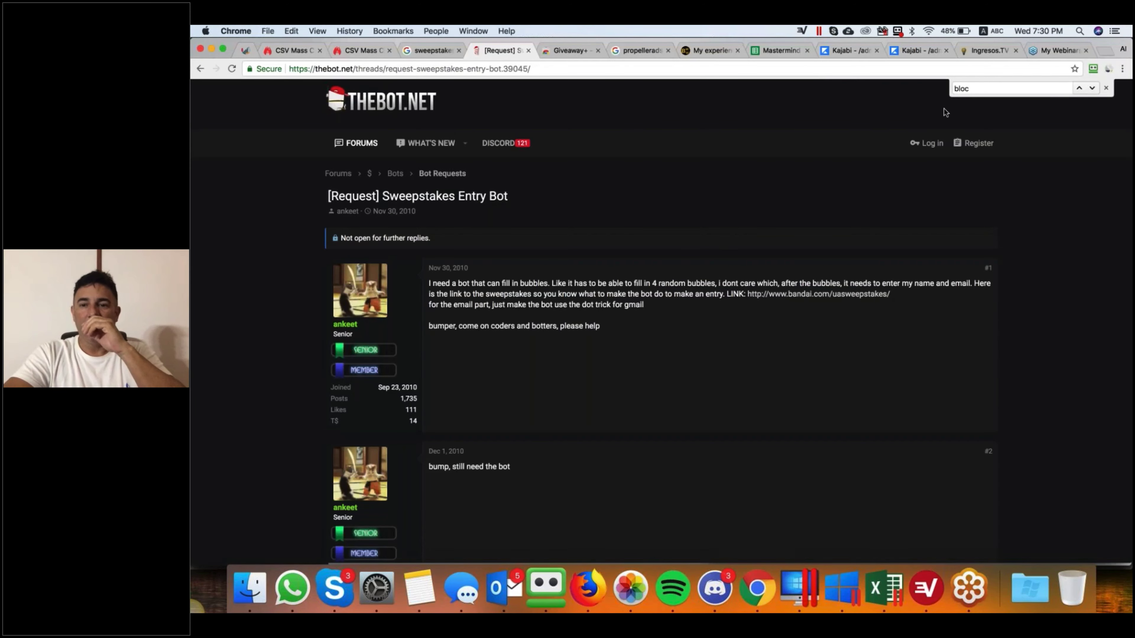
- Review the clean, proxy, VPN and recent-abuse lines in the results summary of IPQualityScore batch check 9556
{"action": "left_click", "coordinate": [289, 52]}
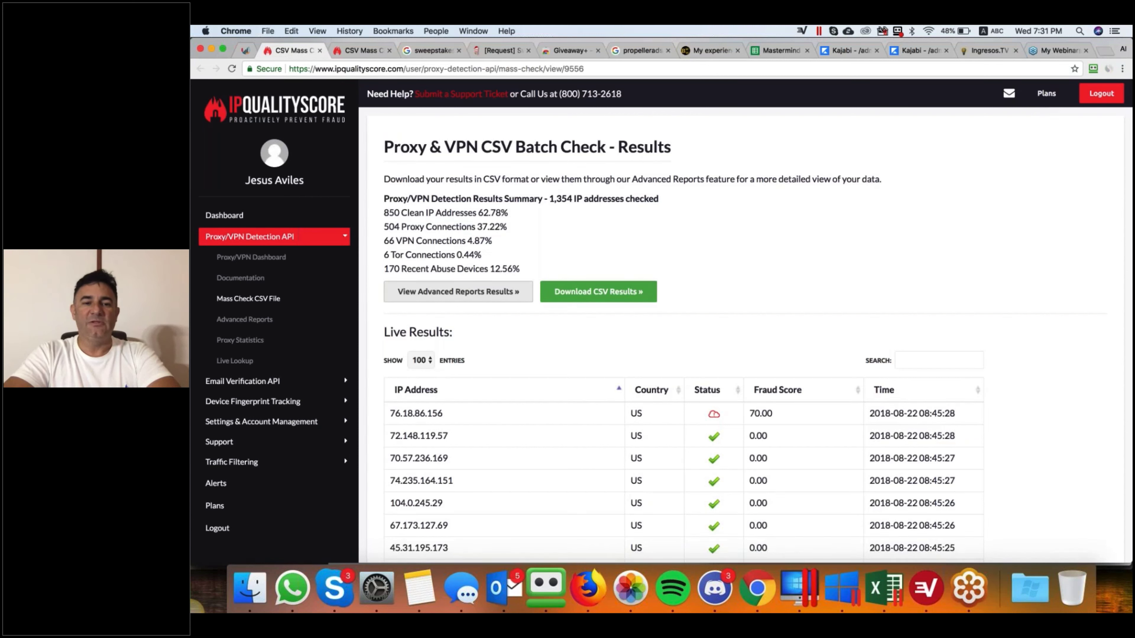
{"action": "left_click_drag", "start_coordinate": [509, 213], "coordinate": [385, 217]}
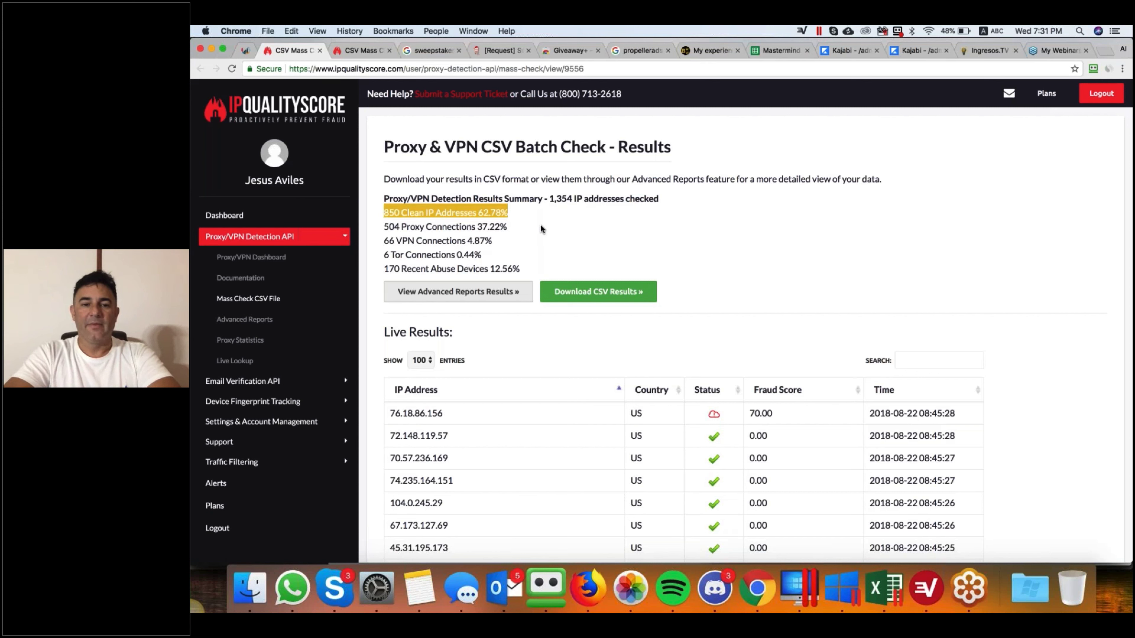
{"action": "left_click_drag", "start_coordinate": [508, 227], "coordinate": [384, 228]}
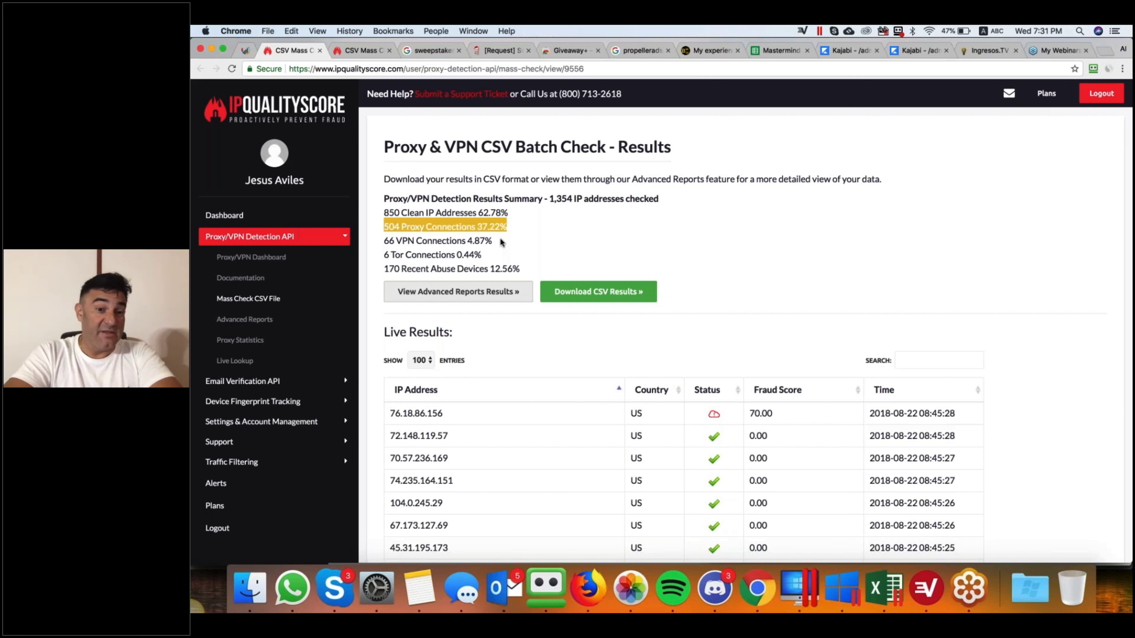
{"action": "left_click_drag", "start_coordinate": [502, 242], "coordinate": [378, 243]}
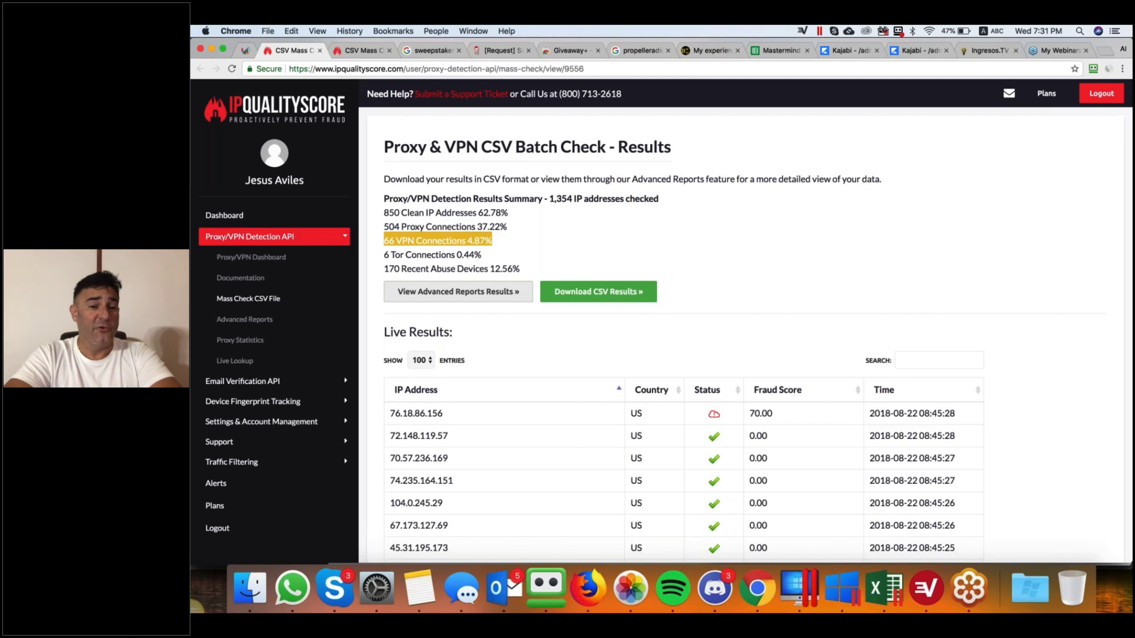
{"action": "left_click_drag", "start_coordinate": [520, 269], "coordinate": [395, 270]}
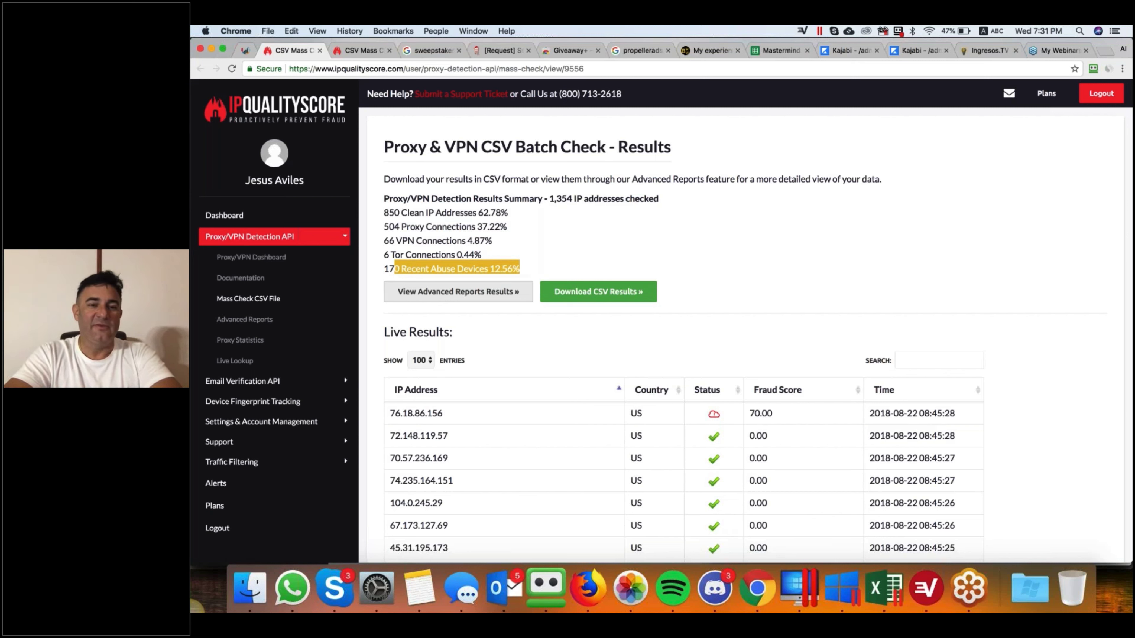
{"action": "left_click_drag", "start_coordinate": [384, 226], "coordinate": [521, 270]}
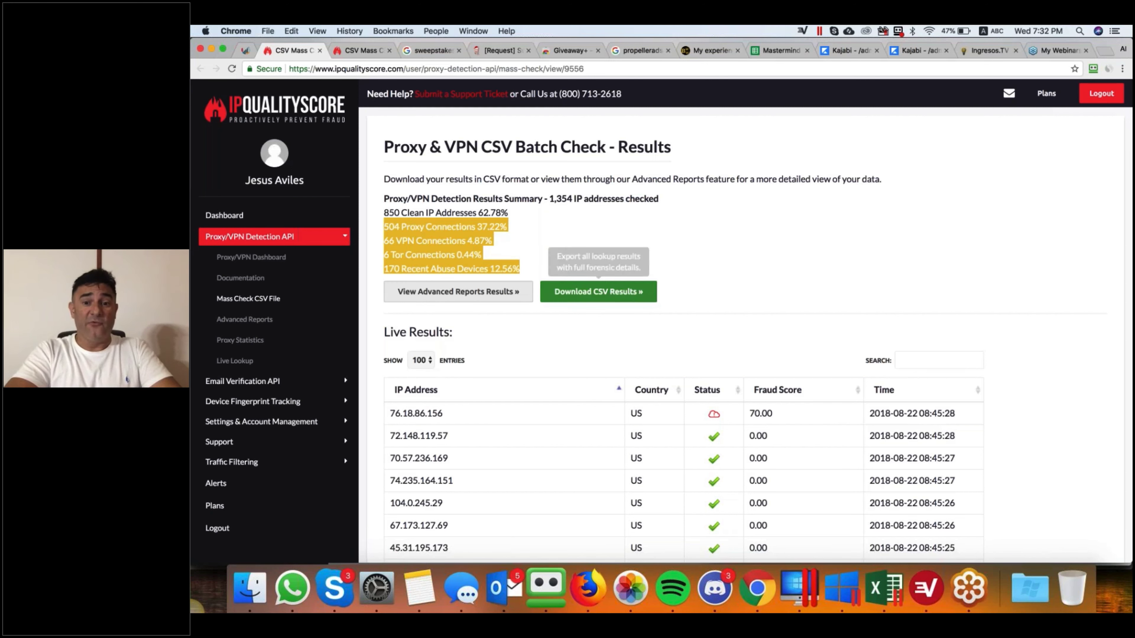
{"action": "left_click", "coordinate": [761, 261]}
- Examine the status and fraud score of the individual IP addresses in the live results table
{"action": "scroll", "coordinate": [761, 261], "scroll_direction": "down", "scroll_amount": 10}
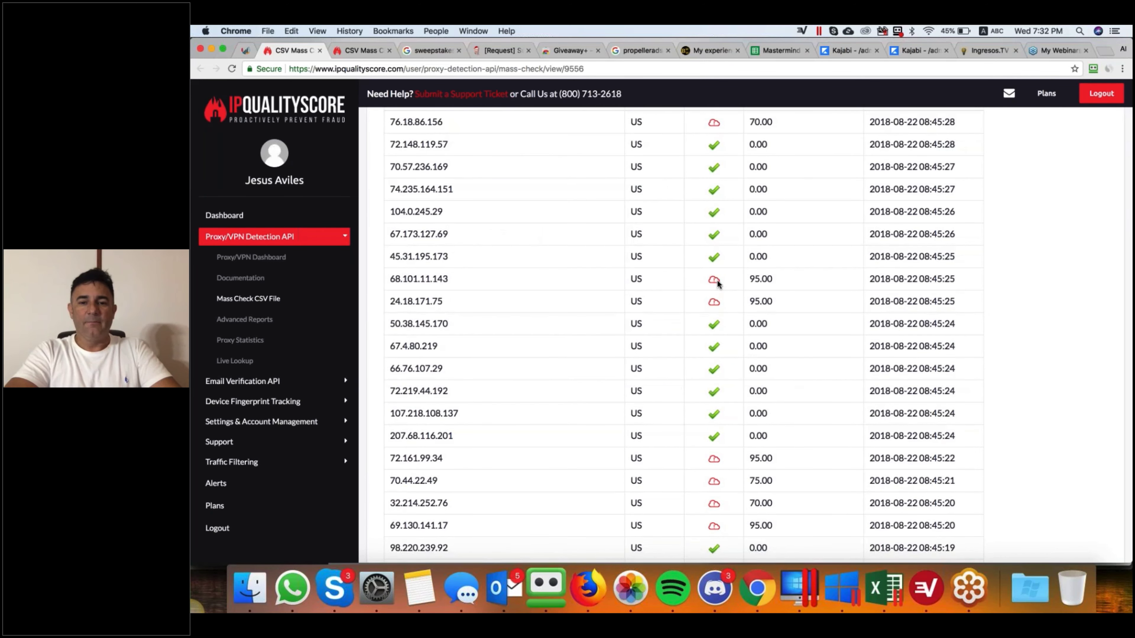
{"action": "scroll", "coordinate": [717, 283], "scroll_direction": "down", "scroll_amount": 1}
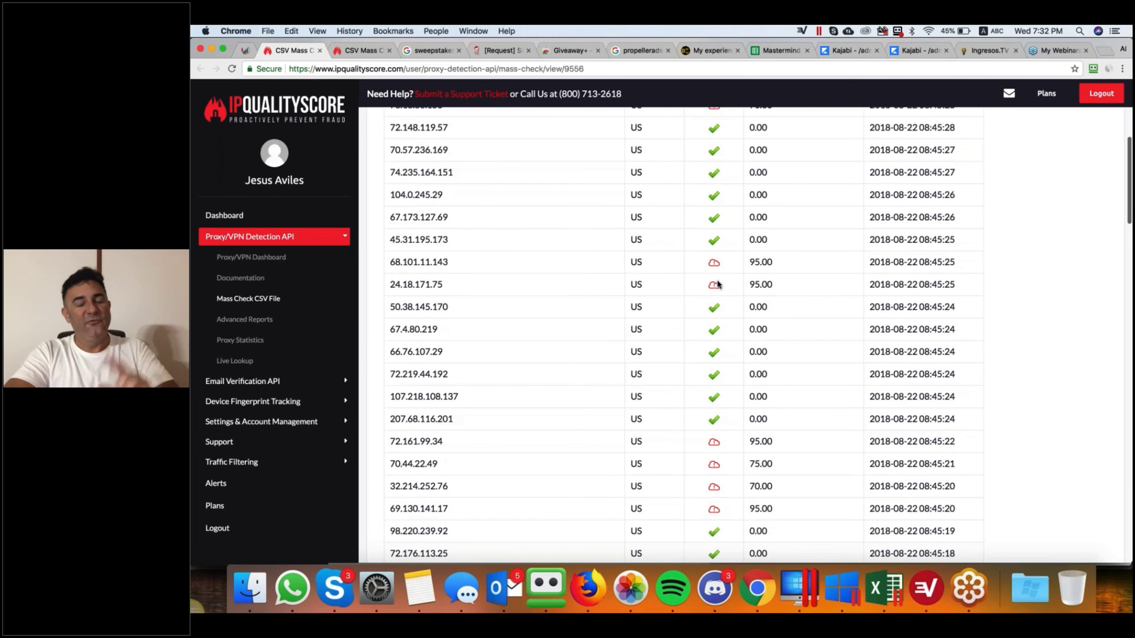
{"action": "scroll", "coordinate": [716, 283], "scroll_direction": "down", "scroll_amount": 3}
{"action": "scroll", "coordinate": [717, 283], "scroll_direction": "down", "scroll_amount": 6}
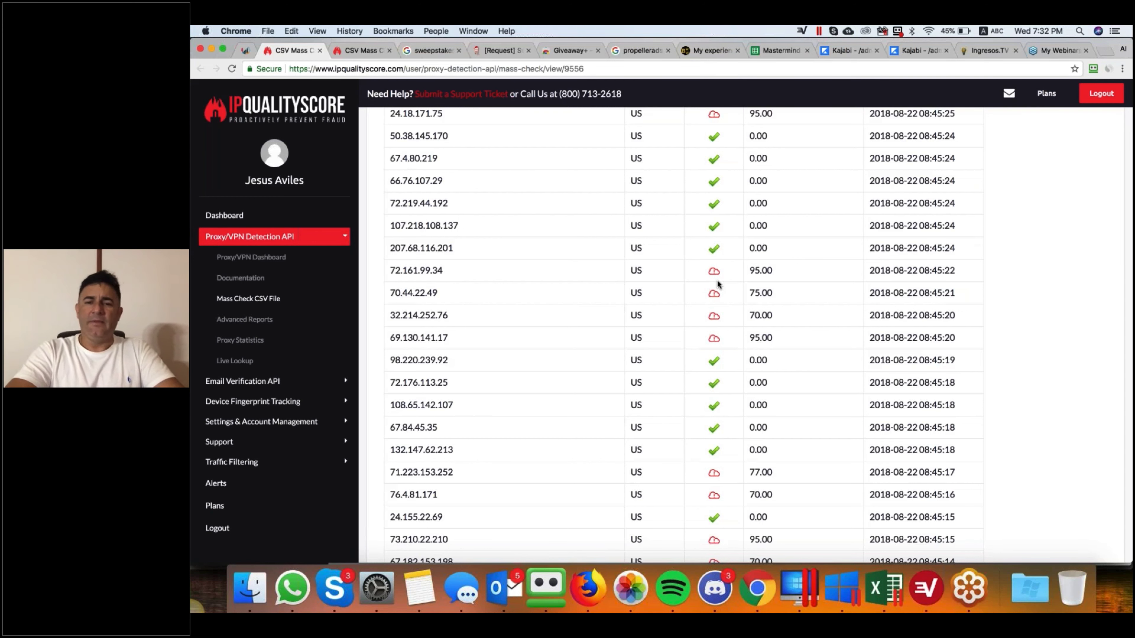
{"action": "scroll", "coordinate": [716, 280], "scroll_direction": "up", "scroll_amount": 10}
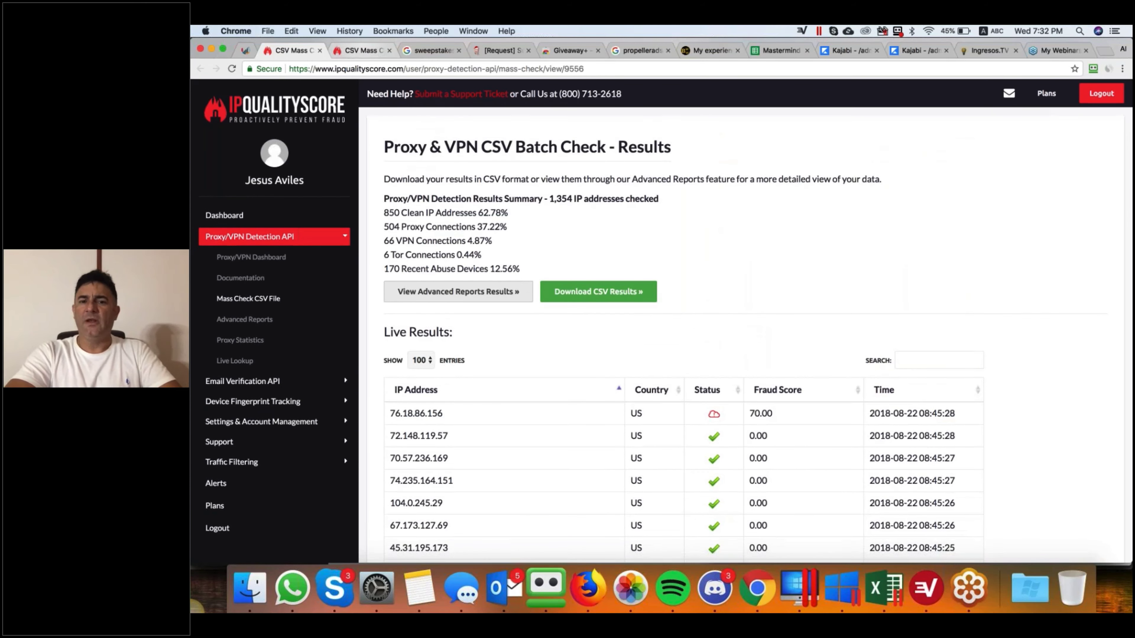
- Review the clean IP and proxy connection lines in the results summary of batch check 9580
{"action": "key", "text": "ctrl+Tab"}
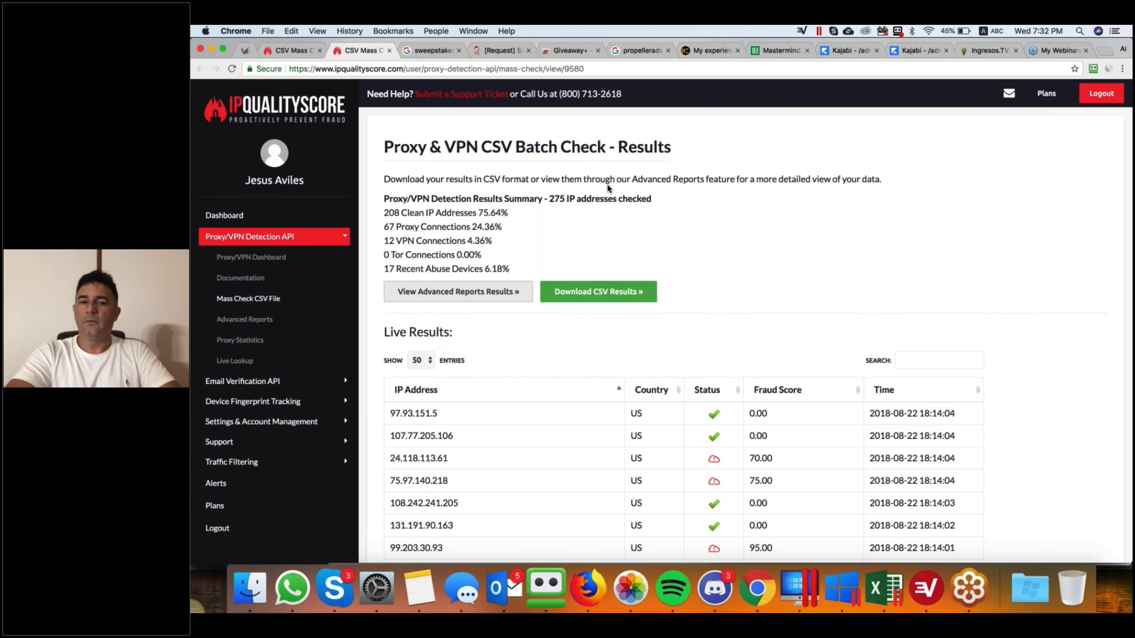
{"action": "scroll", "coordinate": [607, 186], "scroll_direction": "down", "scroll_amount": 2}
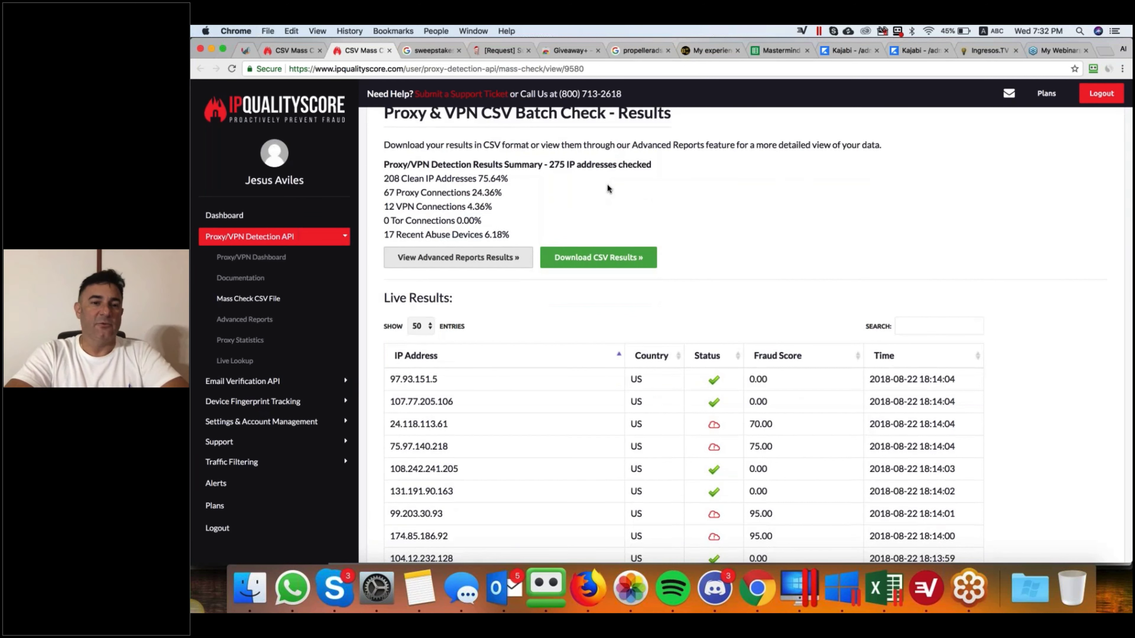
{"action": "scroll", "coordinate": [607, 188], "scroll_direction": "down", "scroll_amount": 1}
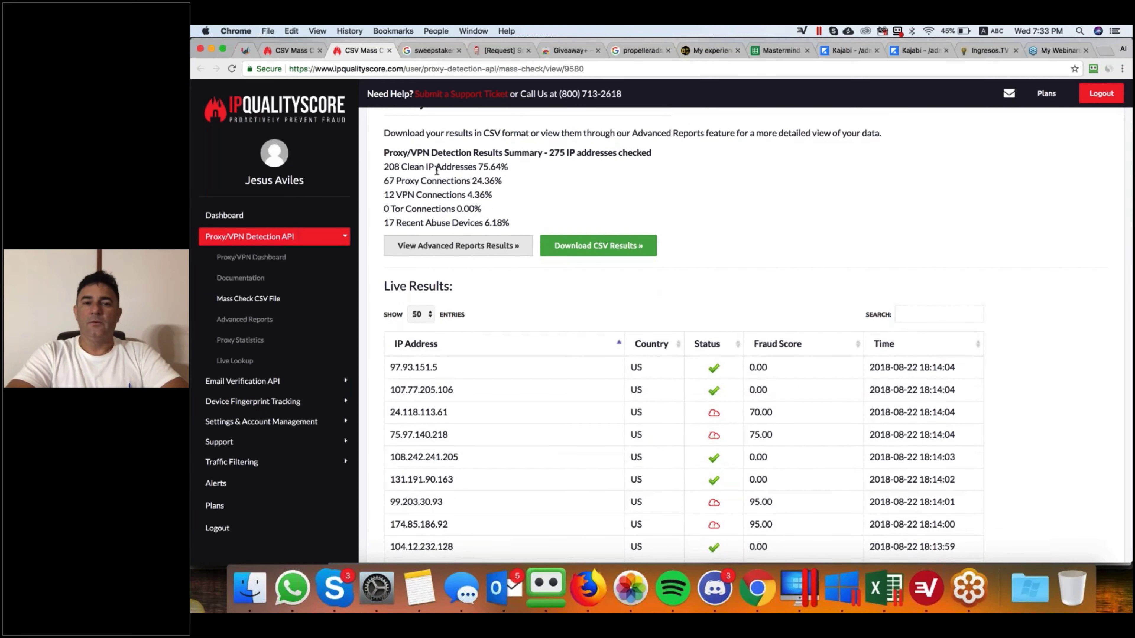
{"action": "left_click_drag", "start_coordinate": [384, 166], "coordinate": [468, 175]}
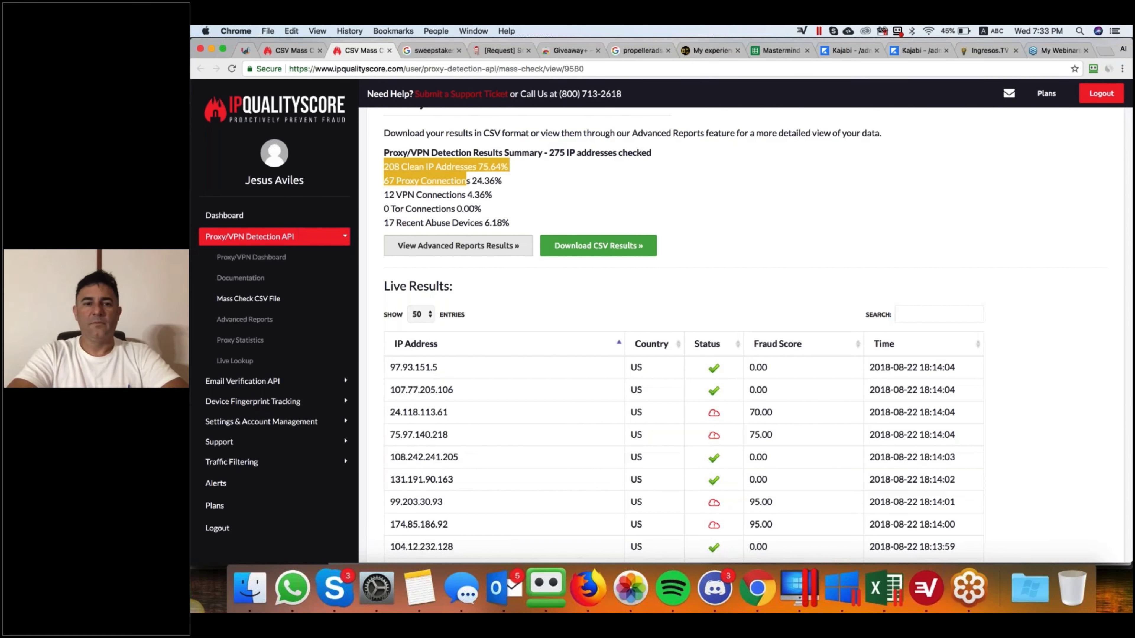
{"action": "left_click", "coordinate": [574, 176]}
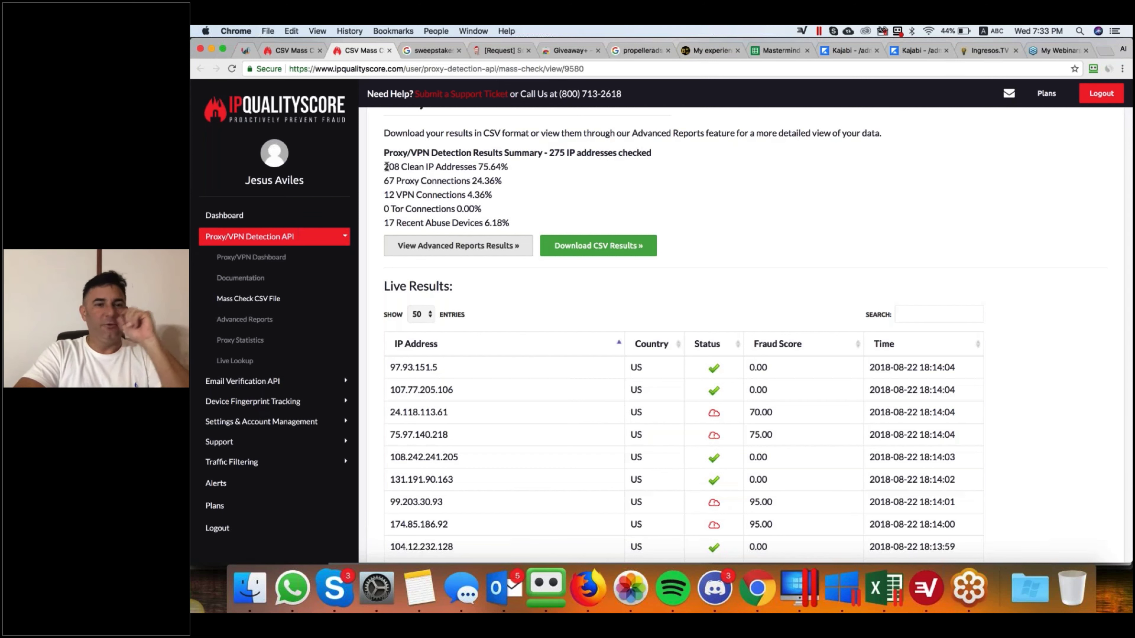
{"action": "left_click_drag", "start_coordinate": [388, 167], "coordinate": [490, 171]}
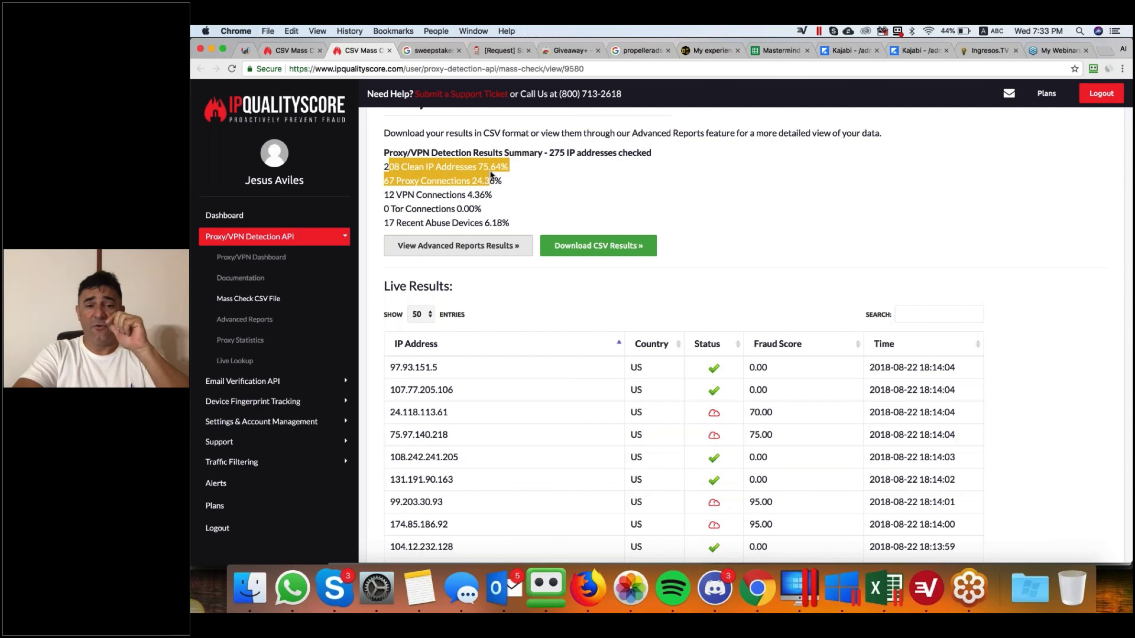
{"action": "left_click", "coordinate": [533, 169]}
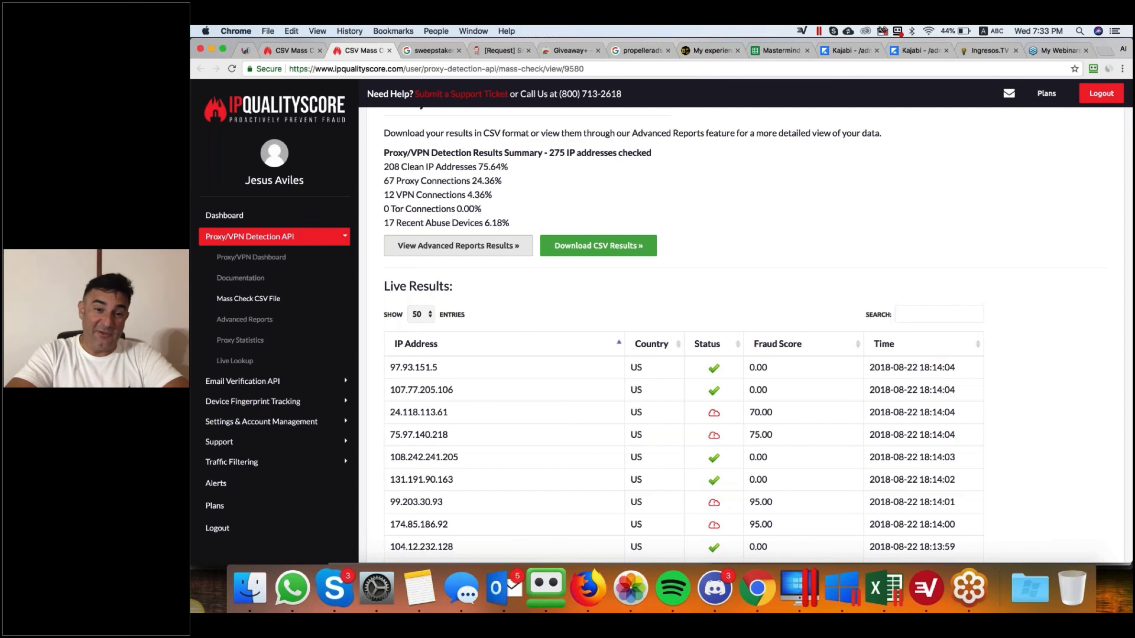
{"action": "left_click_drag", "start_coordinate": [501, 182], "coordinate": [472, 184]}
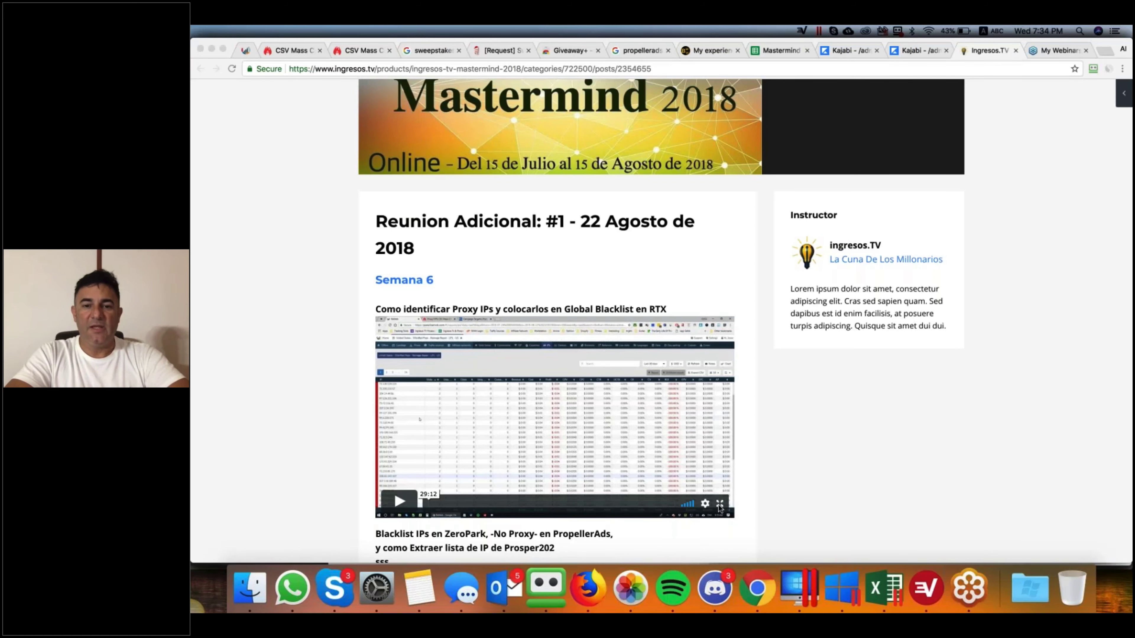
- Play the "Reunion Adicional: #1 - 22 Agosto de 2018" lesson video in full screen
{"action": "left_click", "coordinate": [719, 505]}
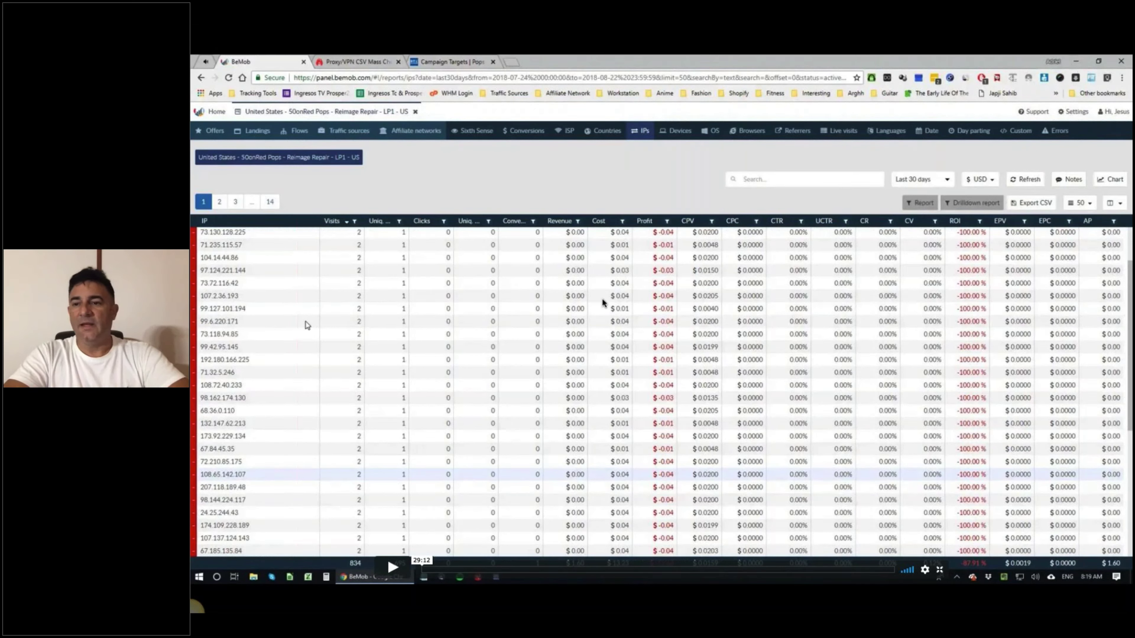
{"action": "left_click", "coordinate": [393, 568]}
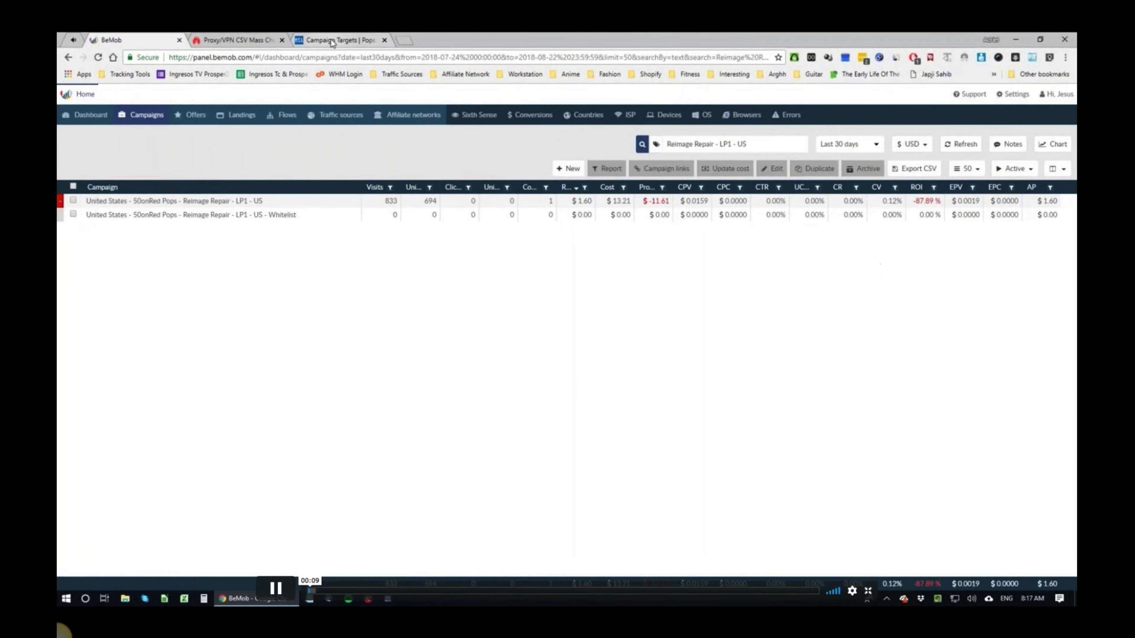
{"action": "key", "text": "space"}
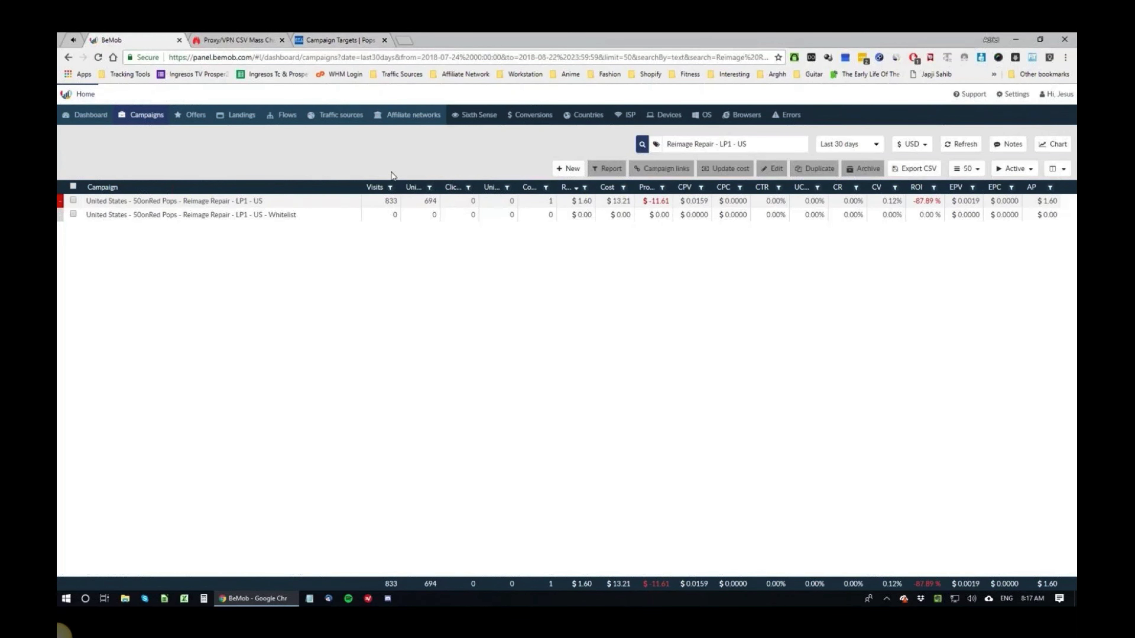
- View the Reimage Repair campaign's targets in RTX Platform and the CSV batch check page in IPQualityScore
{"action": "left_click", "coordinate": [346, 36]}
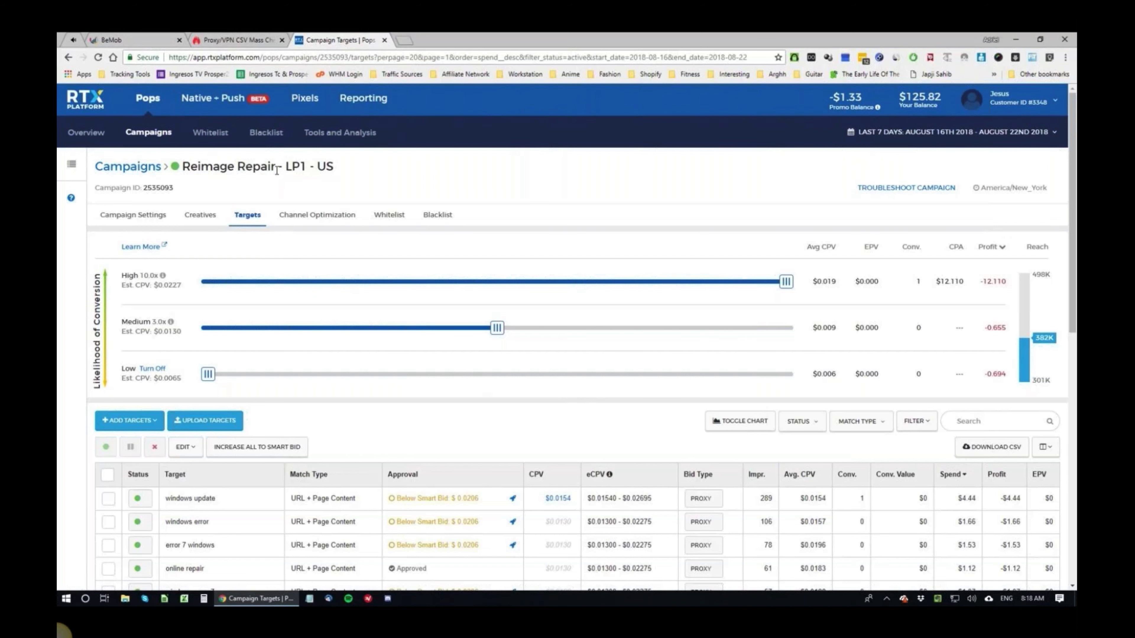
{"action": "left_click", "coordinate": [222, 38]}
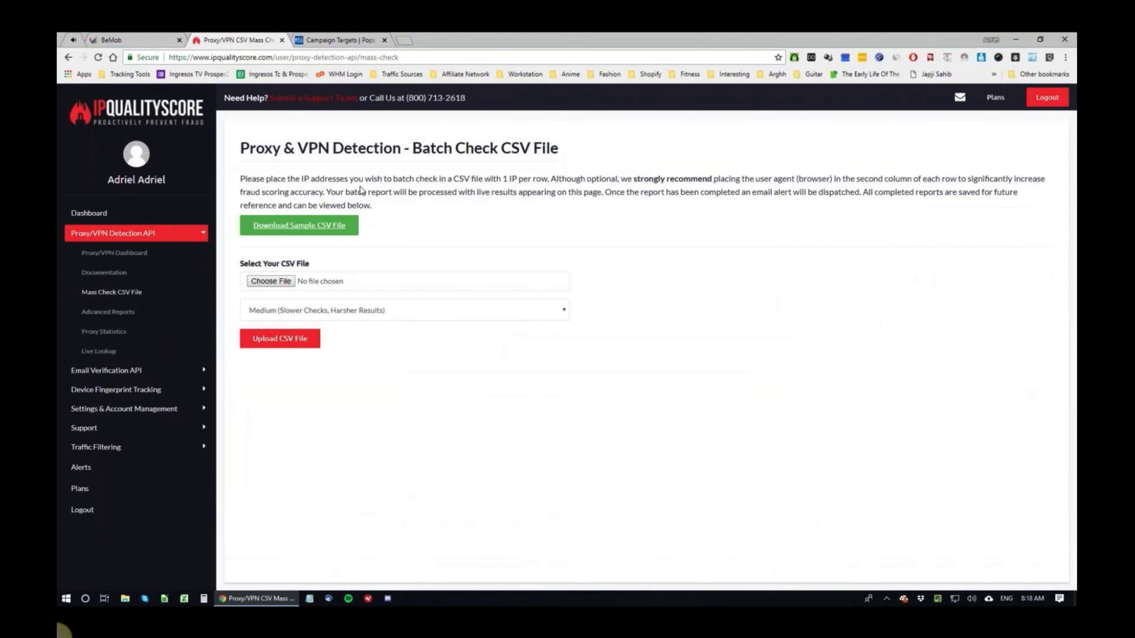
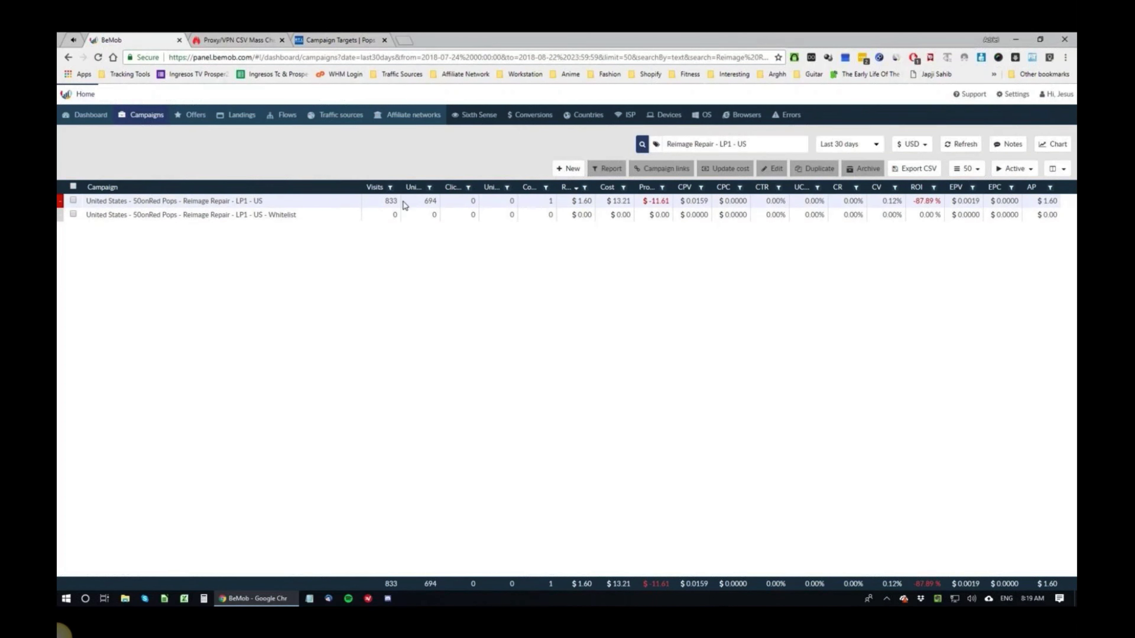
- Open the BeMob report for "United States - 50onRed Pops - Reimage Repair - LP1 - US" and look through its grouping options
{"action": "left_click", "coordinate": [297, 205]}
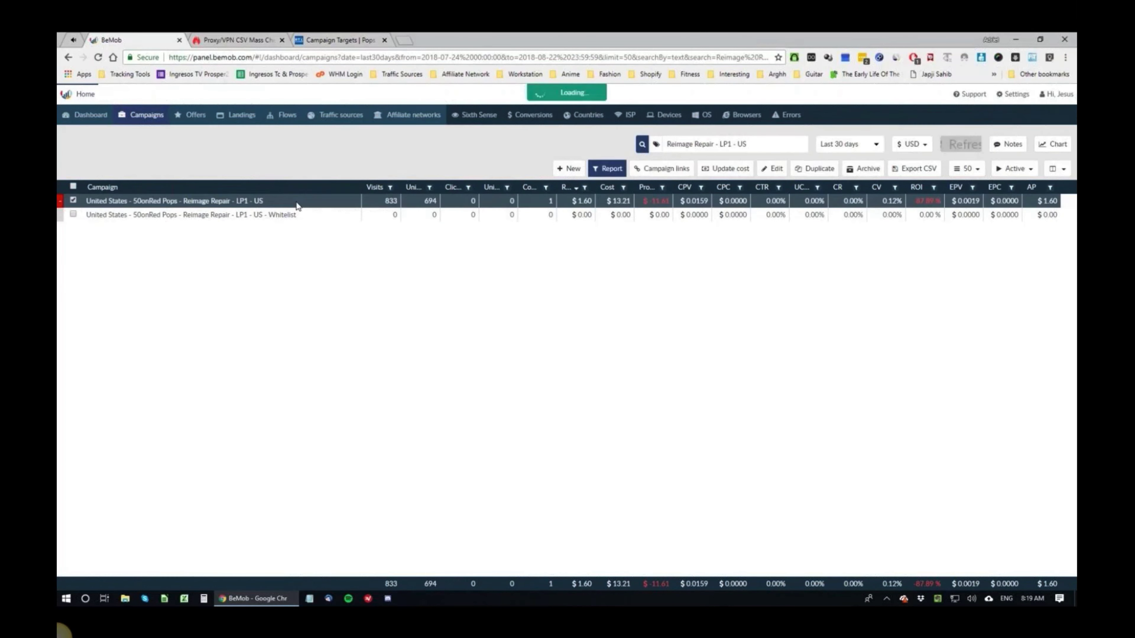
{"action": "left_click", "coordinate": [607, 168]}
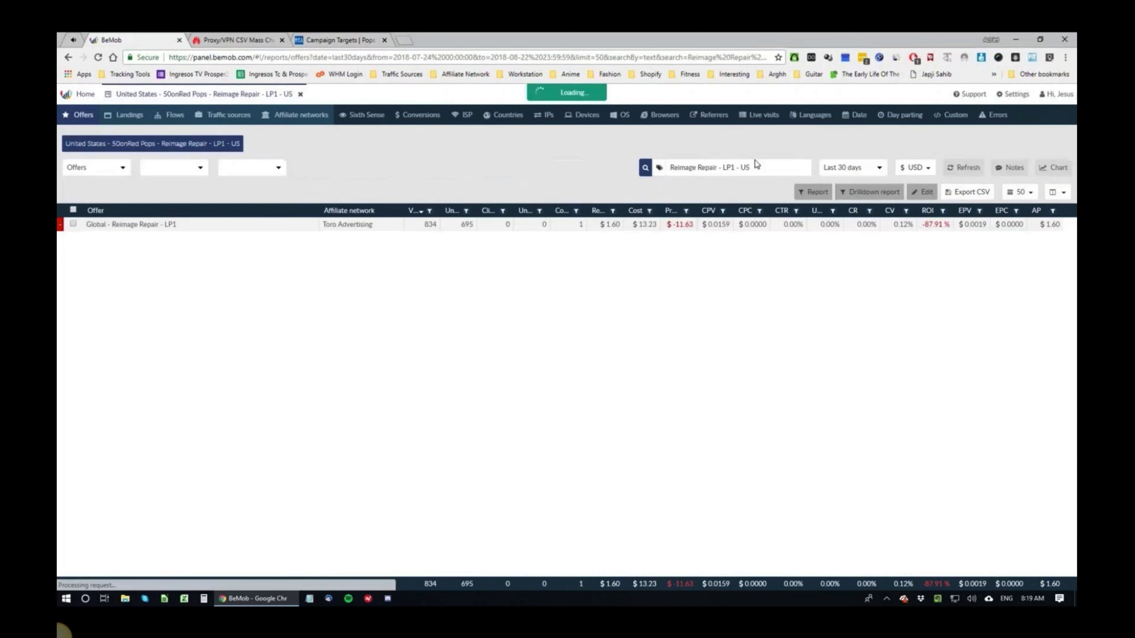
{"action": "left_click", "coordinate": [112, 168]}
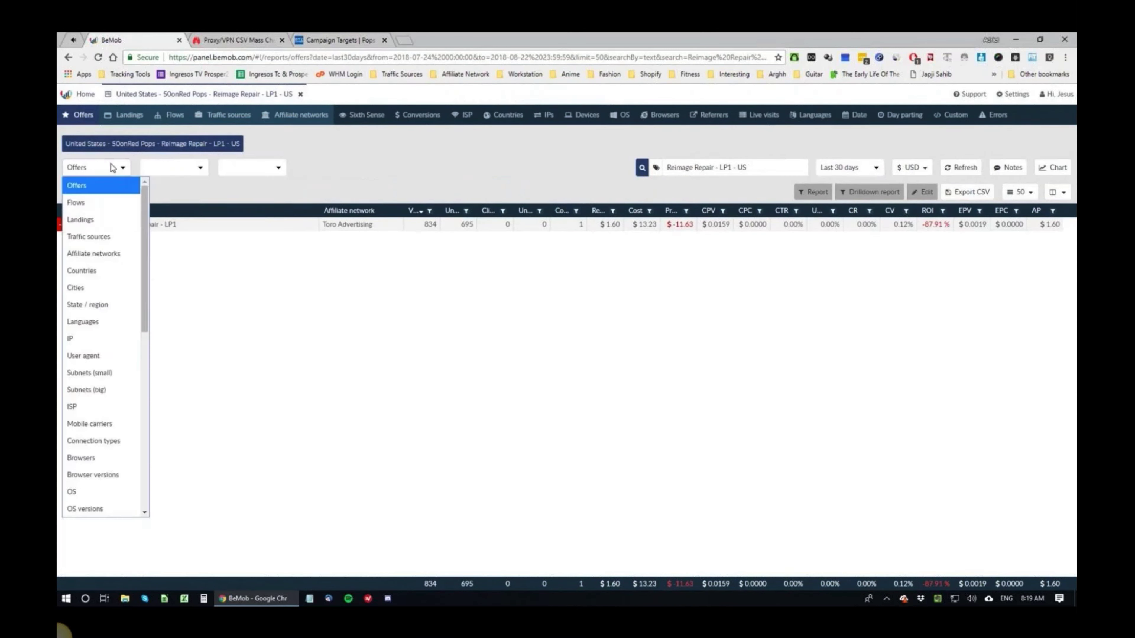
{"action": "scroll", "coordinate": [99, 314], "scroll_direction": "down", "scroll_amount": 1}
{"action": "scroll", "coordinate": [97, 311], "scroll_direction": "down", "scroll_amount": 5}
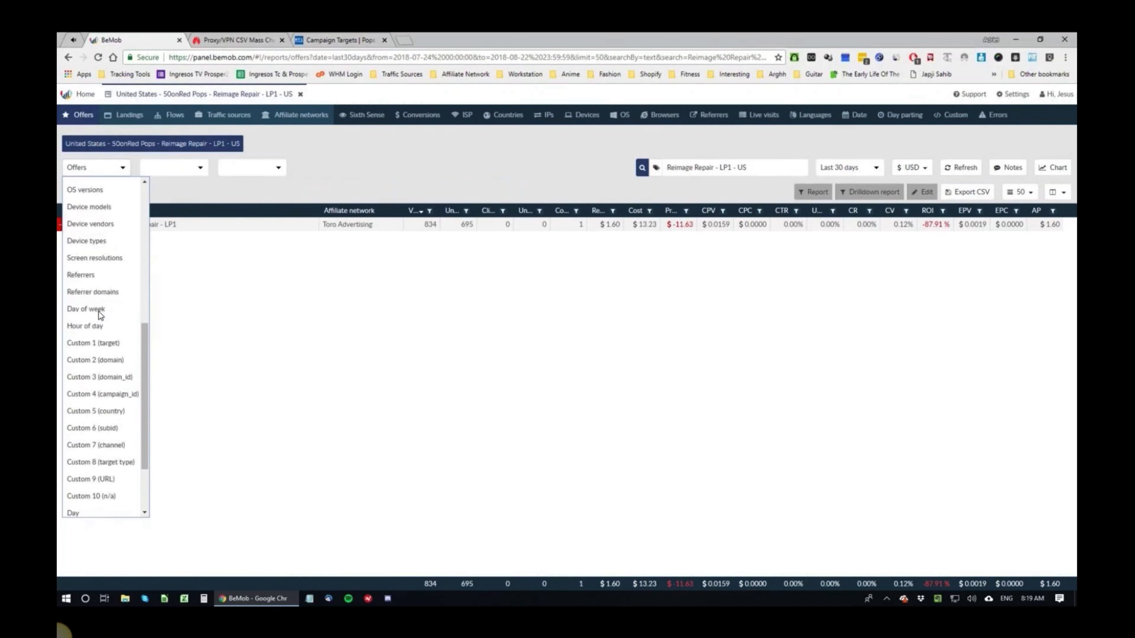
{"action": "left_click", "coordinate": [335, 310]}
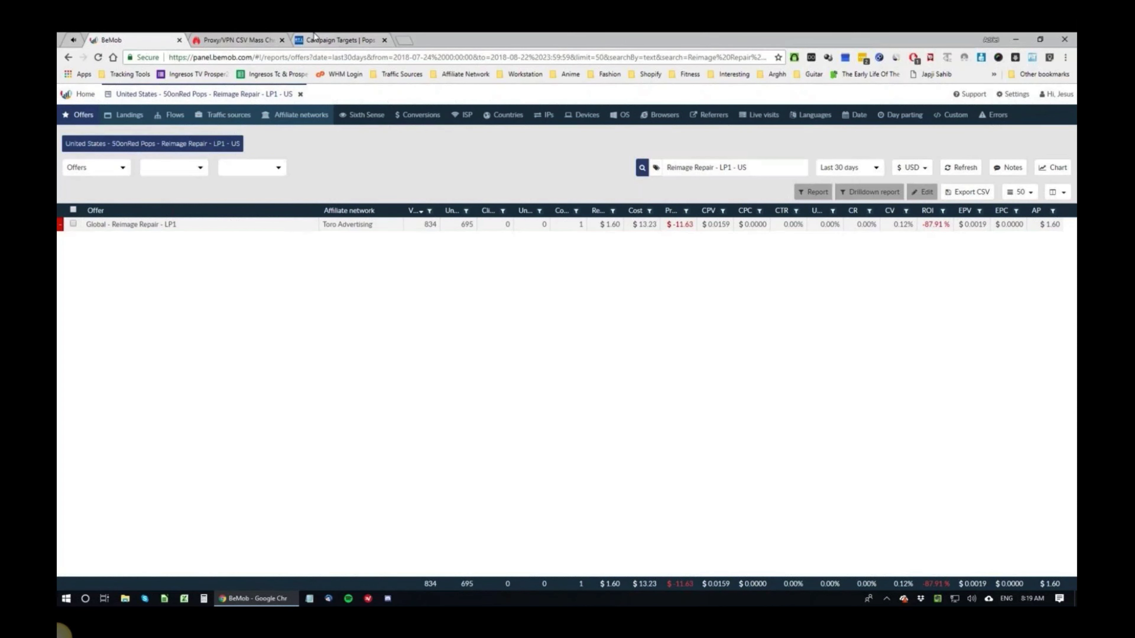
- Check the campaign name in RTX Platform against the campaign report in BeMob
{"action": "left_click", "coordinate": [335, 39]}
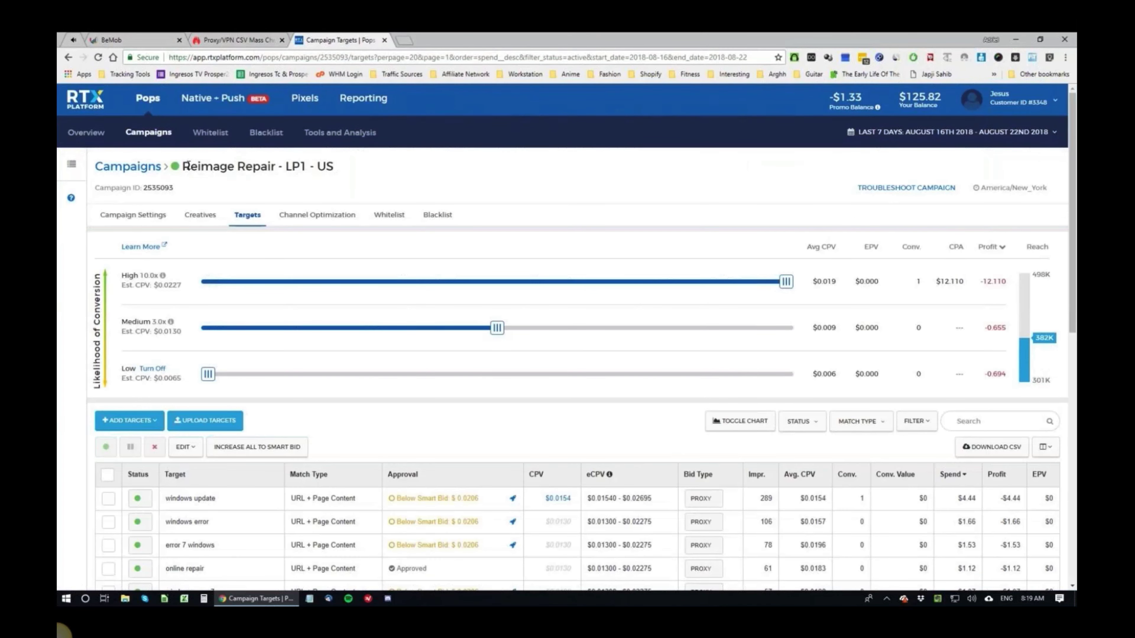
{"action": "left_click_drag", "start_coordinate": [187, 166], "coordinate": [318, 168]}
{"action": "left_click", "coordinate": [352, 173]}
{"action": "key", "text": "ctrl+Tab"}
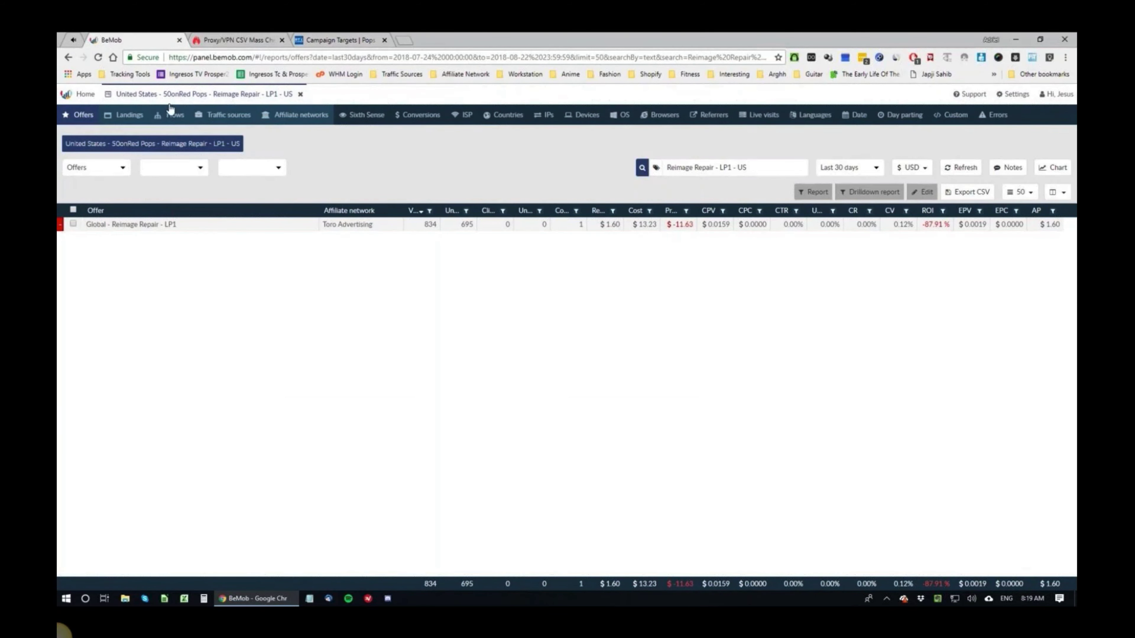
- Review the "Reimage Repair - LP1 - US" campaign title in RTX Platform and return to the BeMob report
{"action": "key", "text": "ctrl+shift+Tab"}
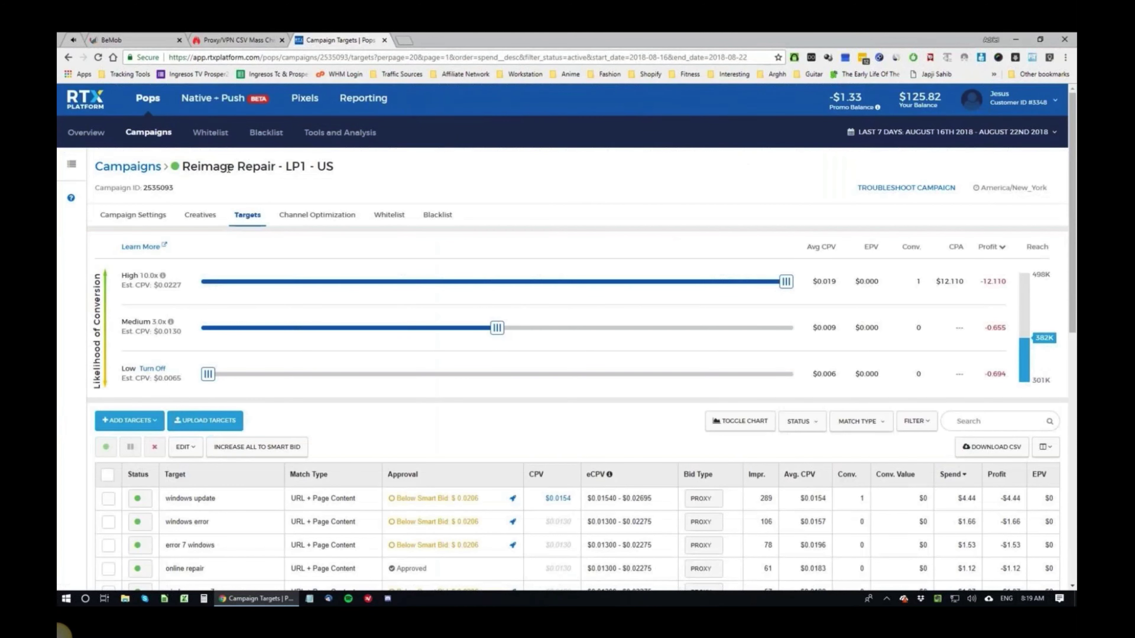
{"action": "double_click", "coordinate": [325, 167]}
{"action": "left_click", "coordinate": [356, 177]}
{"action": "left_click", "coordinate": [122, 34]}
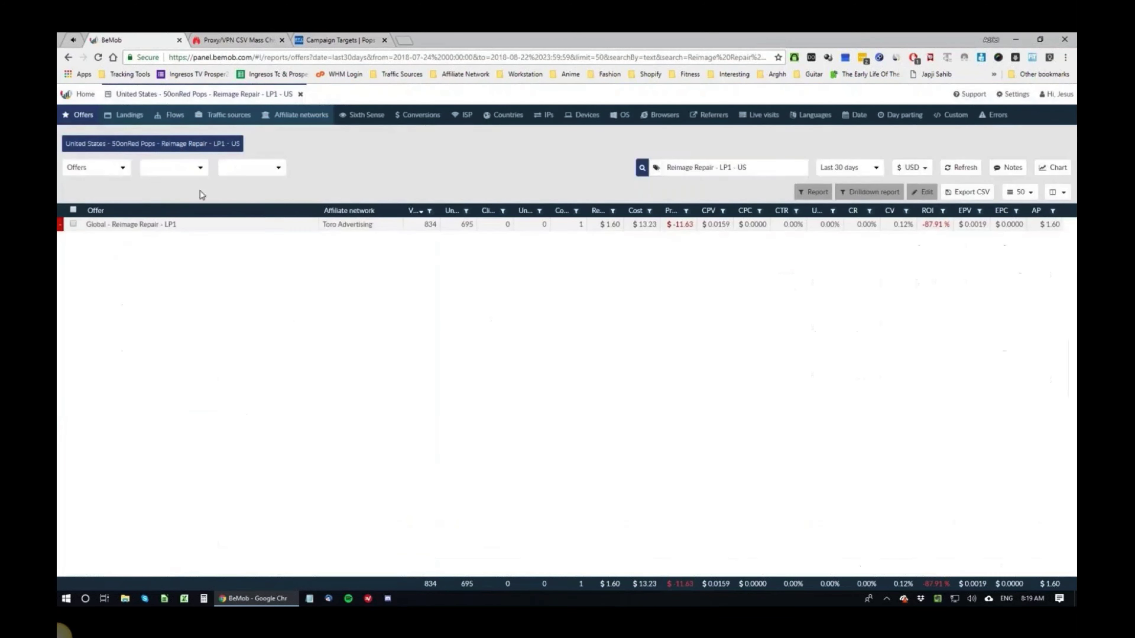
- Group the BeMob campaign report by IP, clear its search filter and refresh the results
{"action": "left_click", "coordinate": [110, 170]}
{"action": "scroll", "coordinate": [80, 223], "scroll_direction": "down", "scroll_amount": 5}
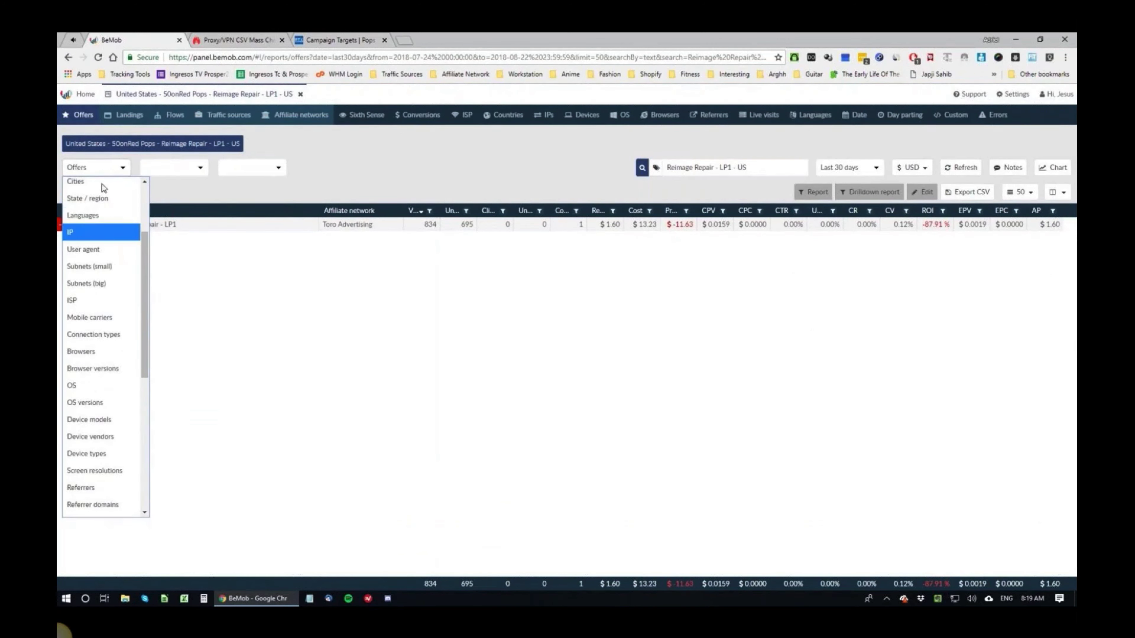
{"action": "left_click", "coordinate": [74, 231]}
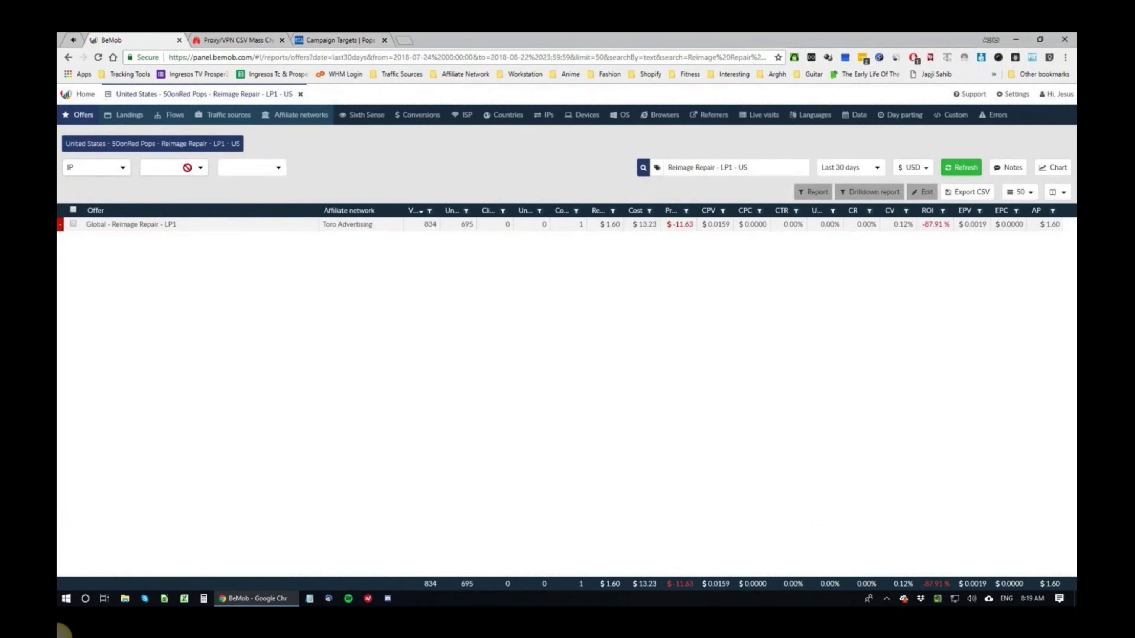
{"action": "left_click", "coordinate": [691, 167]}
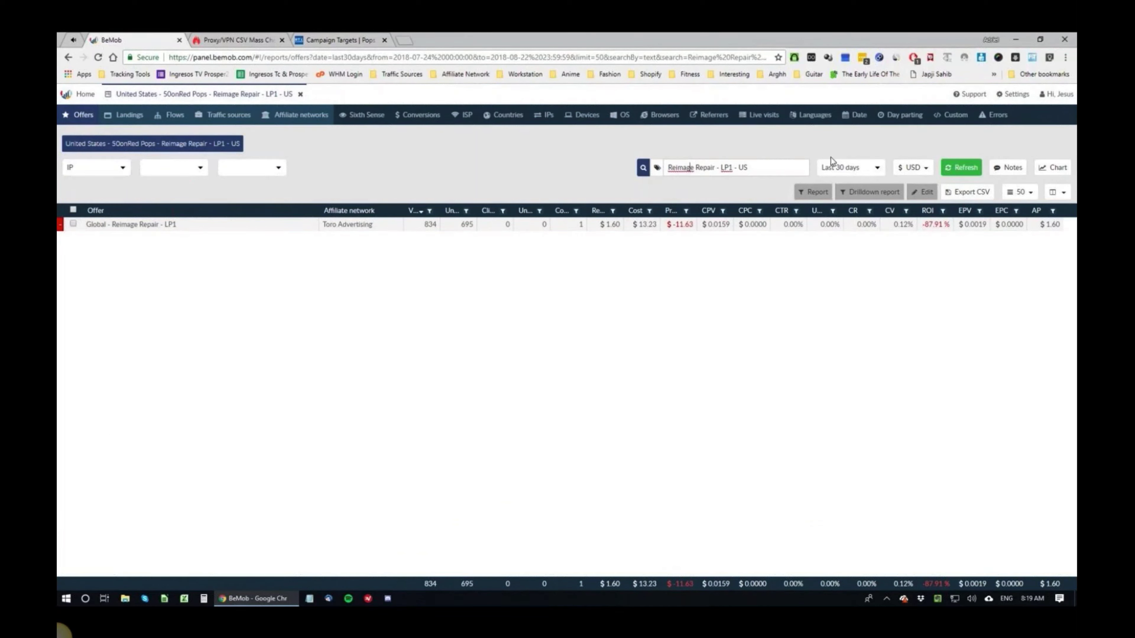
{"action": "key", "text": "ctrl+a"}
{"action": "key", "text": "BackSpace"}
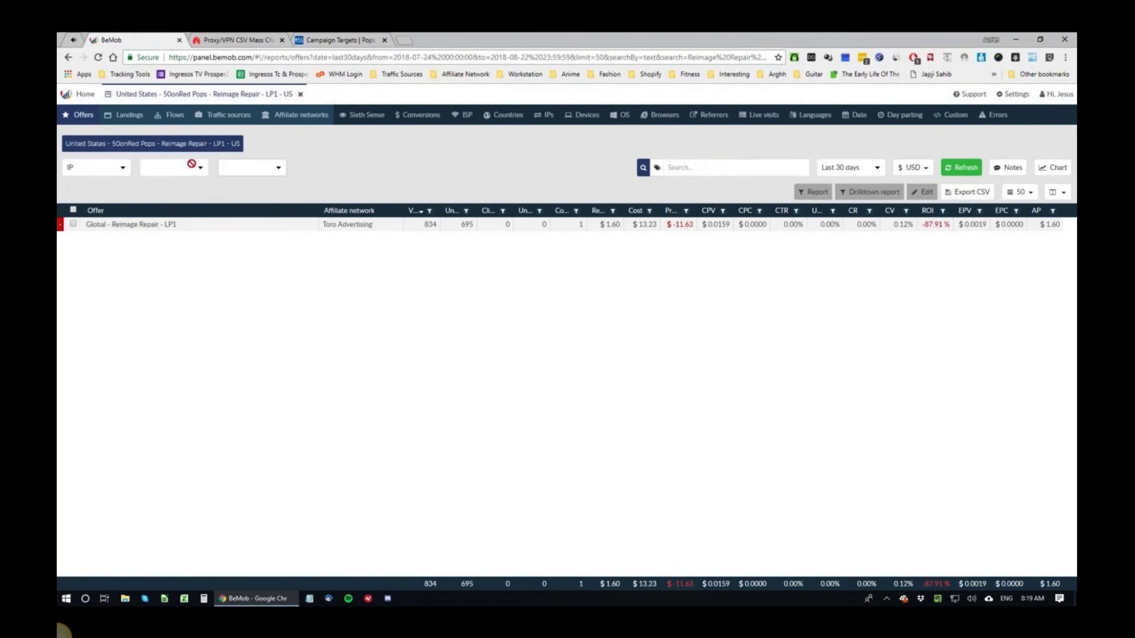
{"action": "left_click", "coordinate": [961, 167]}
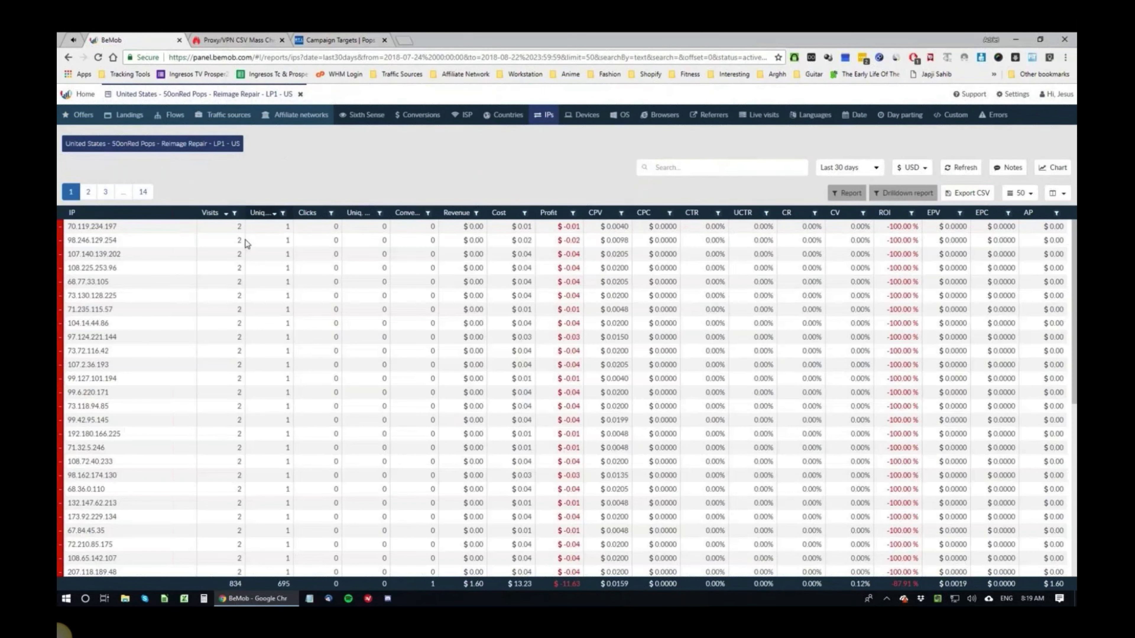
- Look through the BeMob IP report and compare it with the Reimage Repair campaign in RTX Platform
{"action": "scroll", "coordinate": [133, 500], "scroll_direction": "down", "scroll_amount": 7}
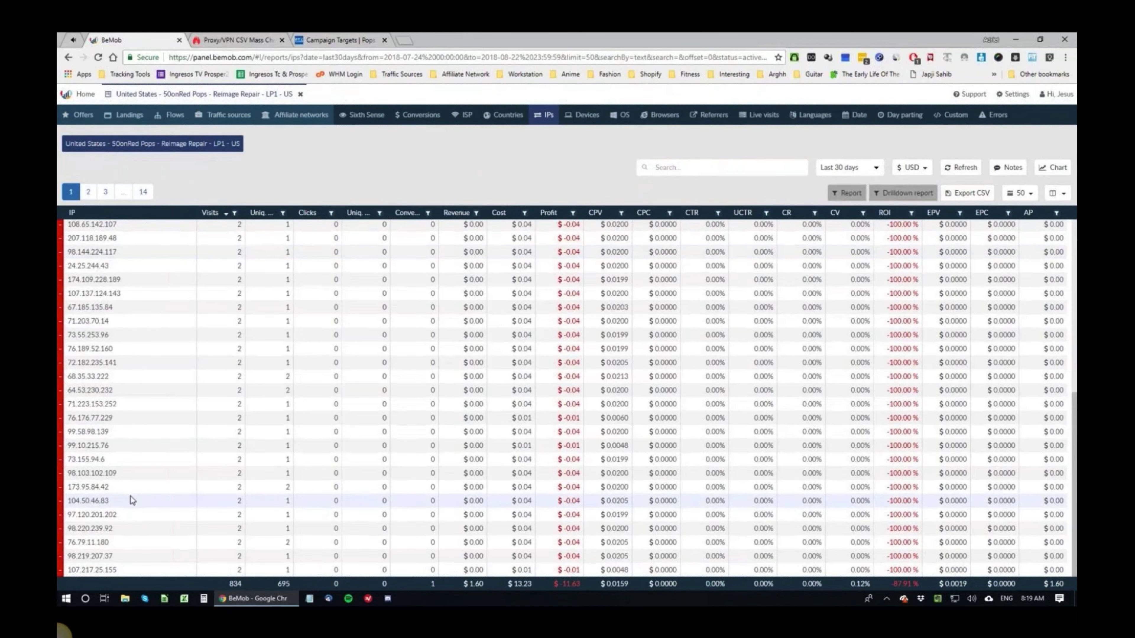
{"action": "scroll", "coordinate": [215, 487], "scroll_direction": "up", "scroll_amount": 1}
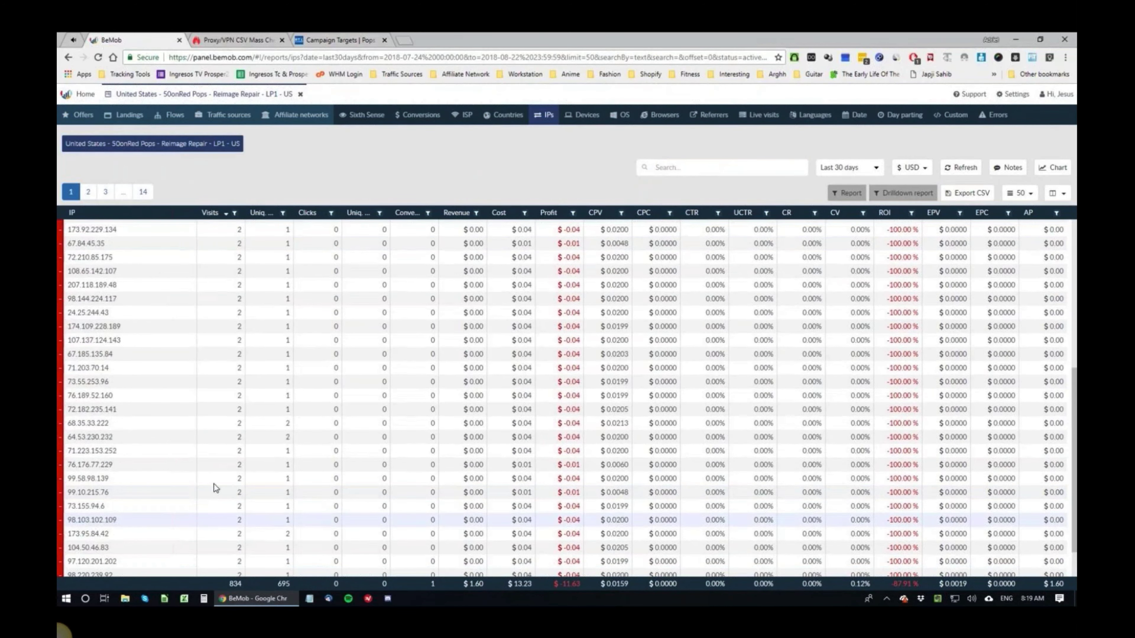
{"action": "scroll", "coordinate": [215, 487], "scroll_direction": "up", "scroll_amount": 6}
{"action": "key", "text": "ctrl+3"}
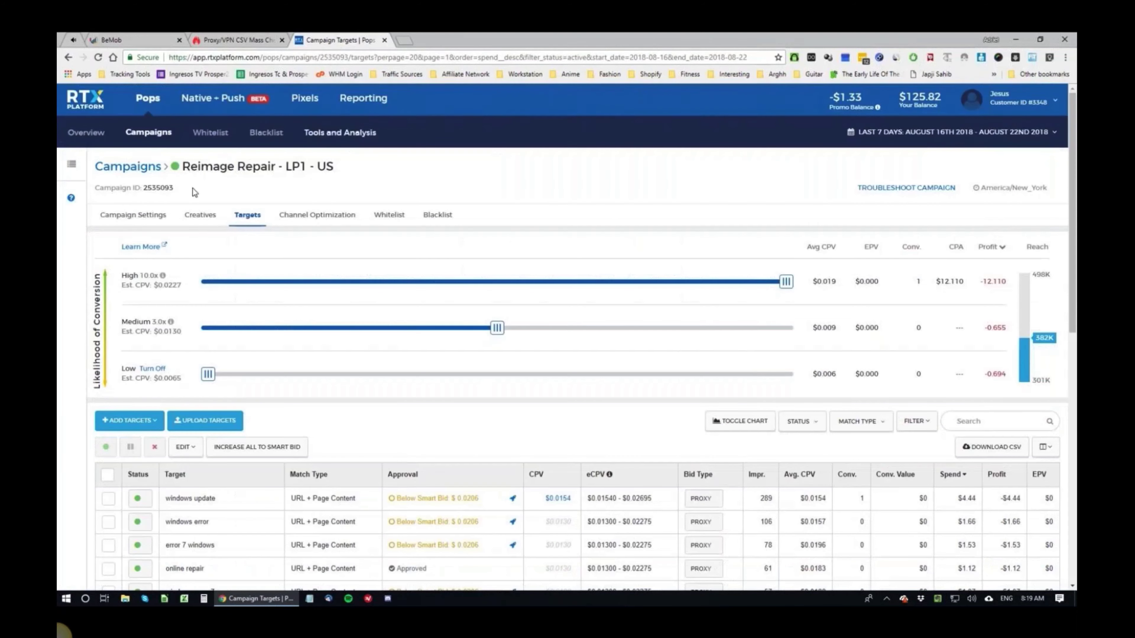
{"action": "left_click_drag", "start_coordinate": [209, 171], "coordinate": [248, 171]}
{"action": "left_click", "coordinate": [222, 169]}
{"action": "left_click", "coordinate": [137, 38]}
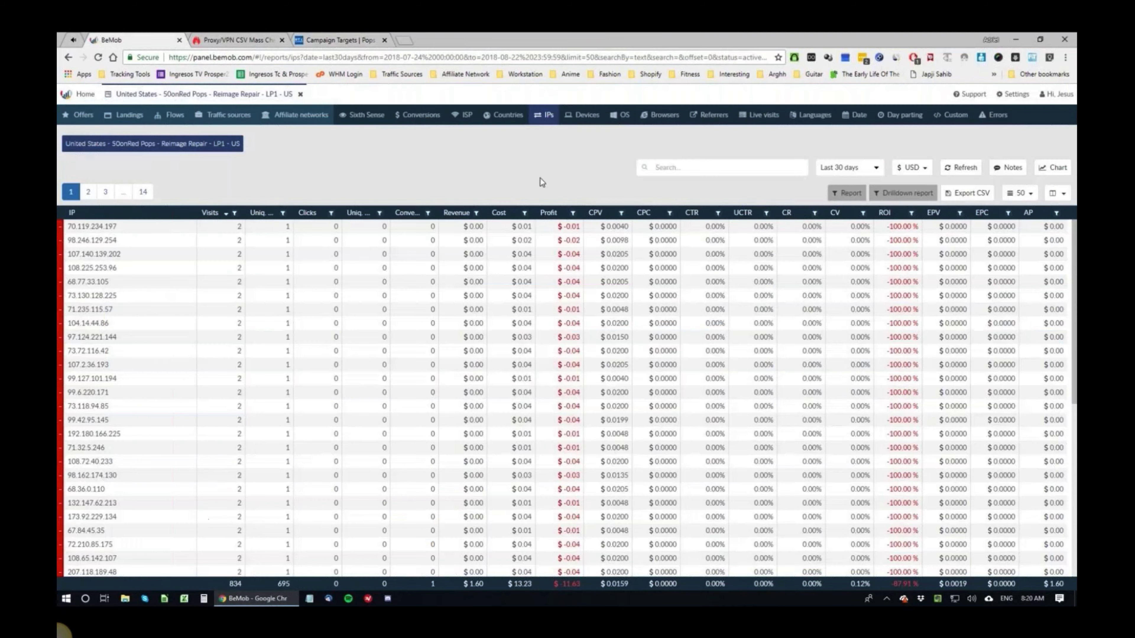
- Export the IP report as a CSV file and open it in LibreOffice Calc
{"action": "left_click", "coordinate": [975, 196]}
{"action": "left_click", "coordinate": [644, 445]}
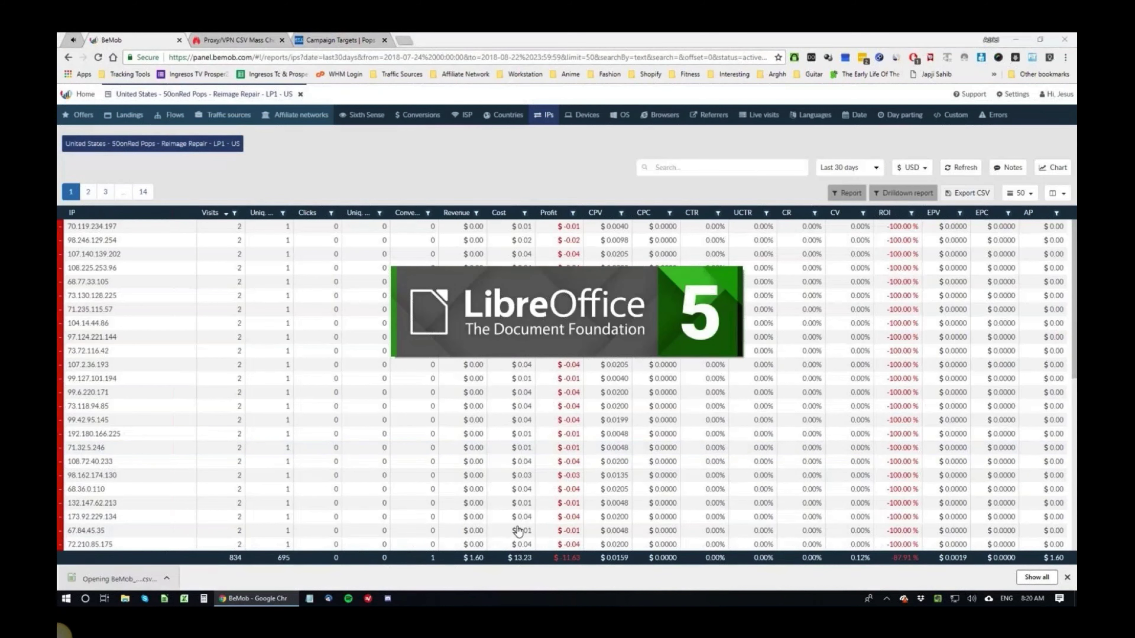
{"action": "left_click", "coordinate": [625, 450]}
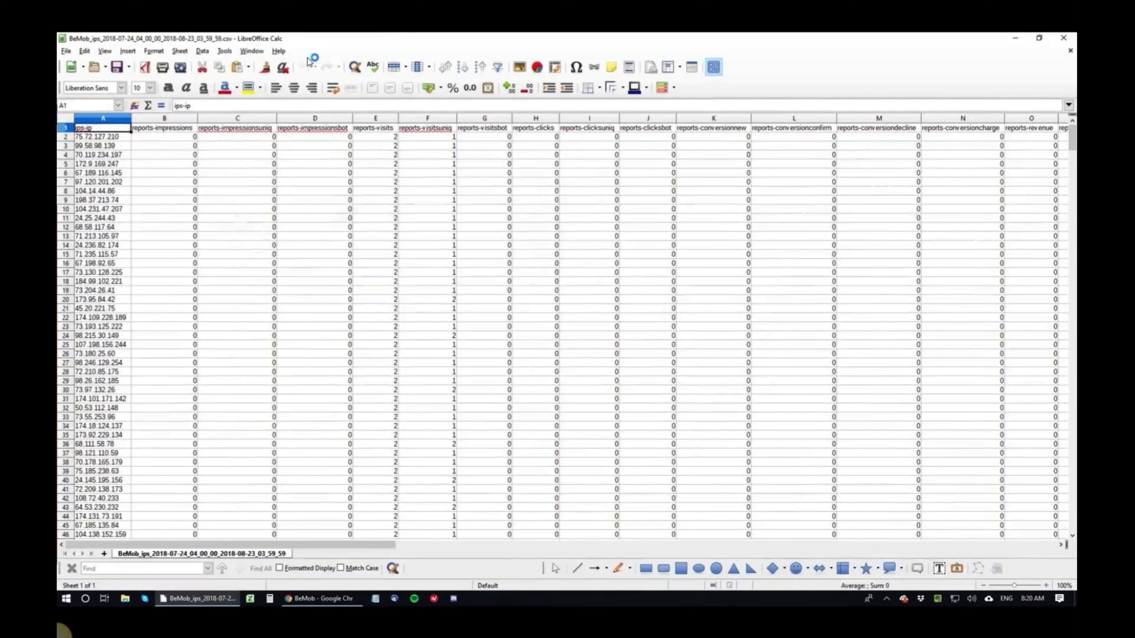
- Clear all report data from column B onward and set the header of the IP column in A1 to "ip"
{"action": "key", "text": "Down"}
{"action": "key", "text": "Down"}
{"action": "key", "text": "Down"}
{"action": "key", "text": "Down"}
{"action": "key", "text": "Down"}
{"action": "key", "text": "Down"}
{"action": "left_click_drag", "start_coordinate": [155, 118], "coordinate": [713, 118]}
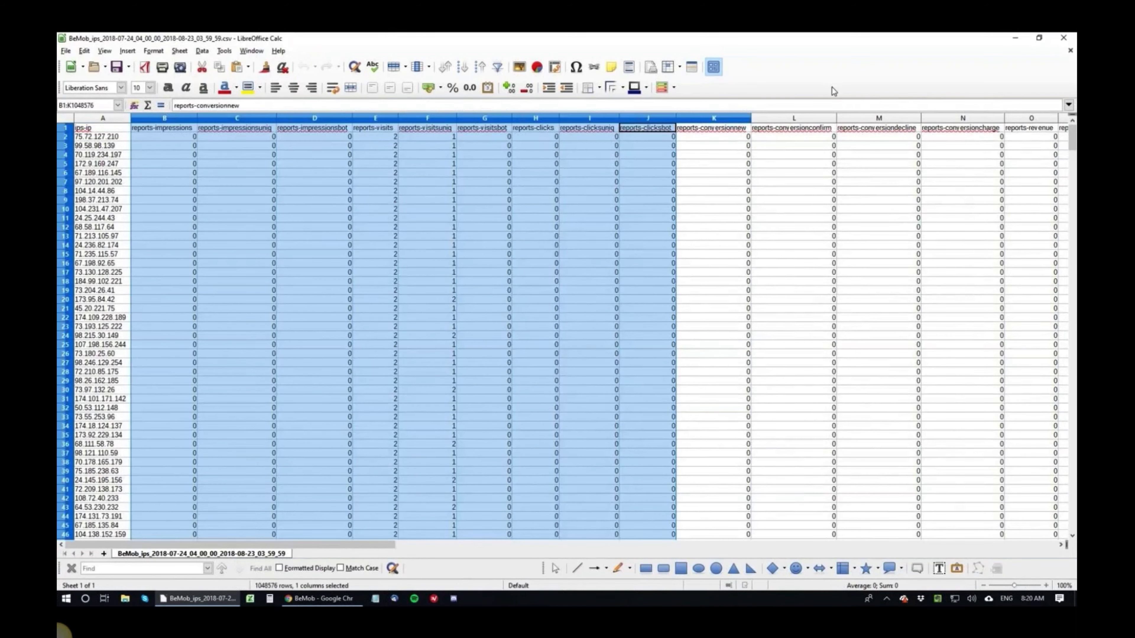
{"action": "key", "text": "shift+Right"}
{"action": "key", "text": "shift+Right"}
{"action": "key", "text": "shift+Right"}
{"action": "key", "text": "shift+Right"}
{"action": "key", "text": "shift+Right"}
{"action": "key", "text": "shift+Right"}
{"action": "key", "text": "shift+Right"}
{"action": "key", "text": "shift+Right"}
{"action": "key", "text": "shift+Right"}
{"action": "key", "text": "shift+Right"}
{"action": "key", "text": "shift+Right"}
{"action": "key", "text": "shift+Right"}
{"action": "key", "text": "shift+Right"}
{"action": "key", "text": "shift+Right"}
{"action": "key", "text": "shift+Right"}
{"action": "key", "text": "shift+Right"}
{"action": "key", "text": "shift+Right"}
{"action": "key", "text": "shift+Right"}
{"action": "key", "text": "shift+Right"}
{"action": "key", "text": "shift+Right"}
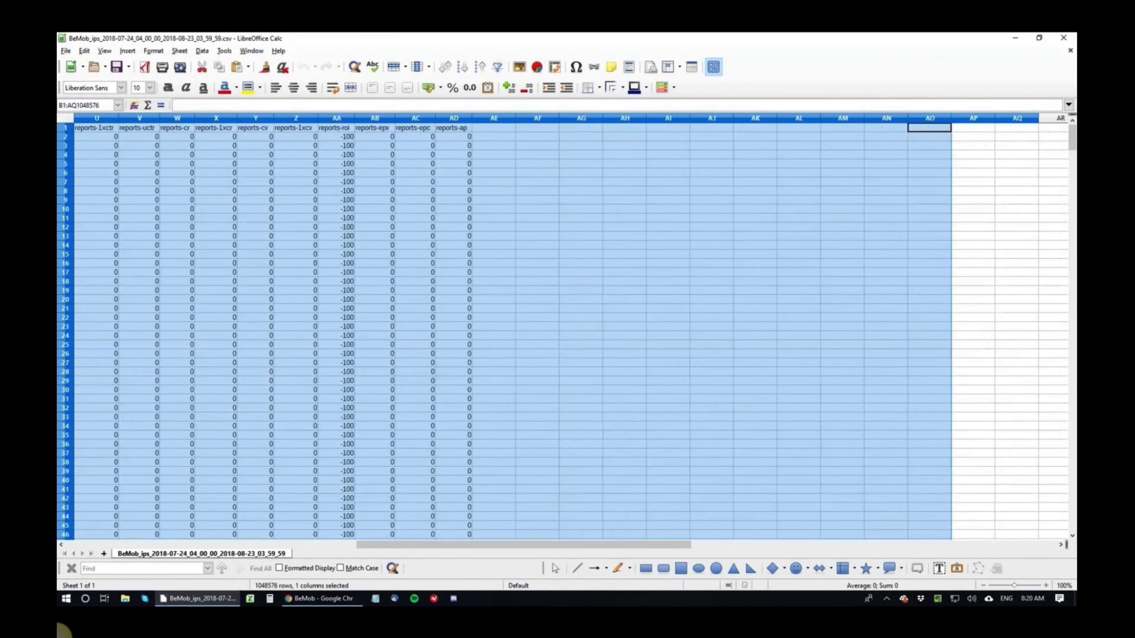
{"action": "key", "text": "shift+Right"}
{"action": "key", "text": "shift+Right"}
{"action": "key", "text": "shift+Right"}
{"action": "key", "text": "Delete"}
{"action": "key", "text": "ctrl+Home"}
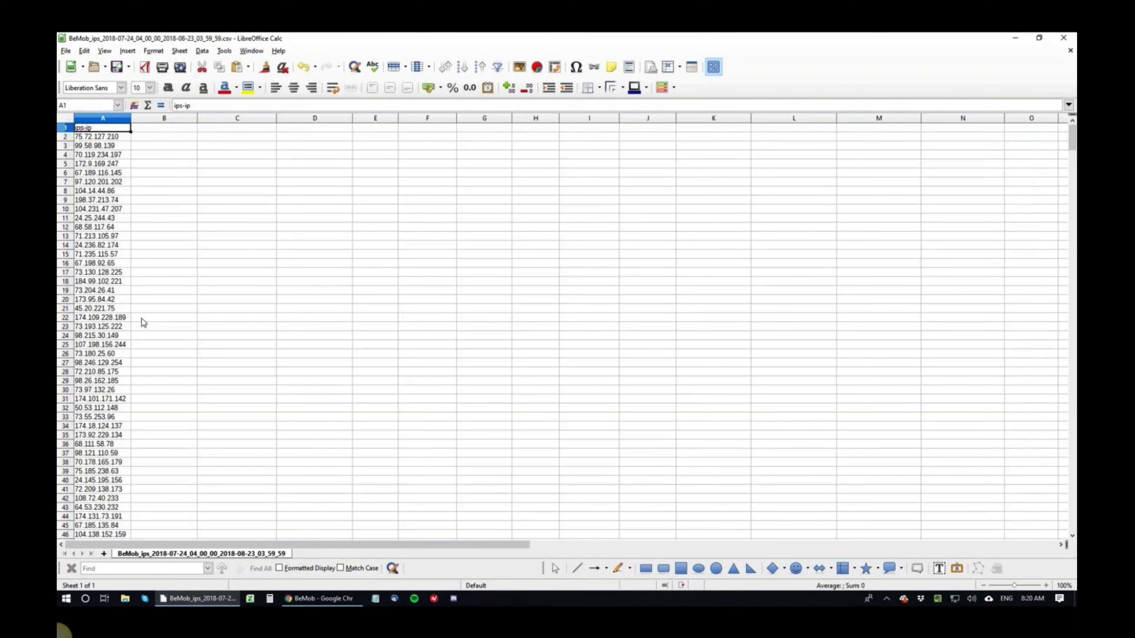
{"action": "type", "text": "ip"}
{"action": "key", "text": "Return"}
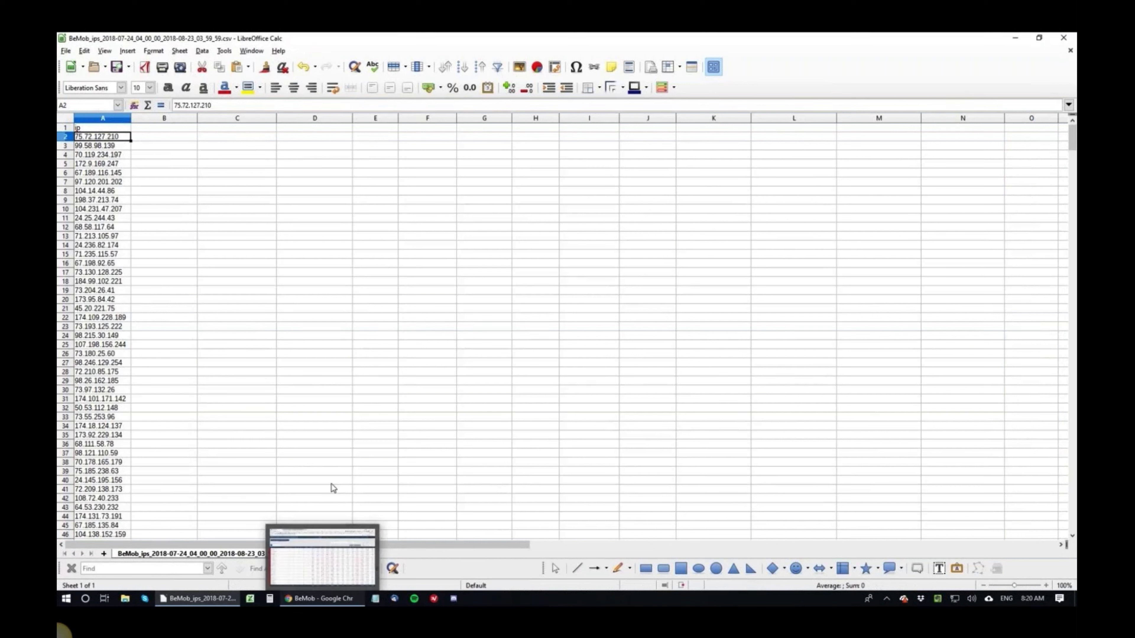
- Switch to the IPQualityScore batch check page in Chrome and examine its web address
{"action": "left_click", "coordinate": [314, 444]}
{"action": "left_click", "coordinate": [322, 557]}
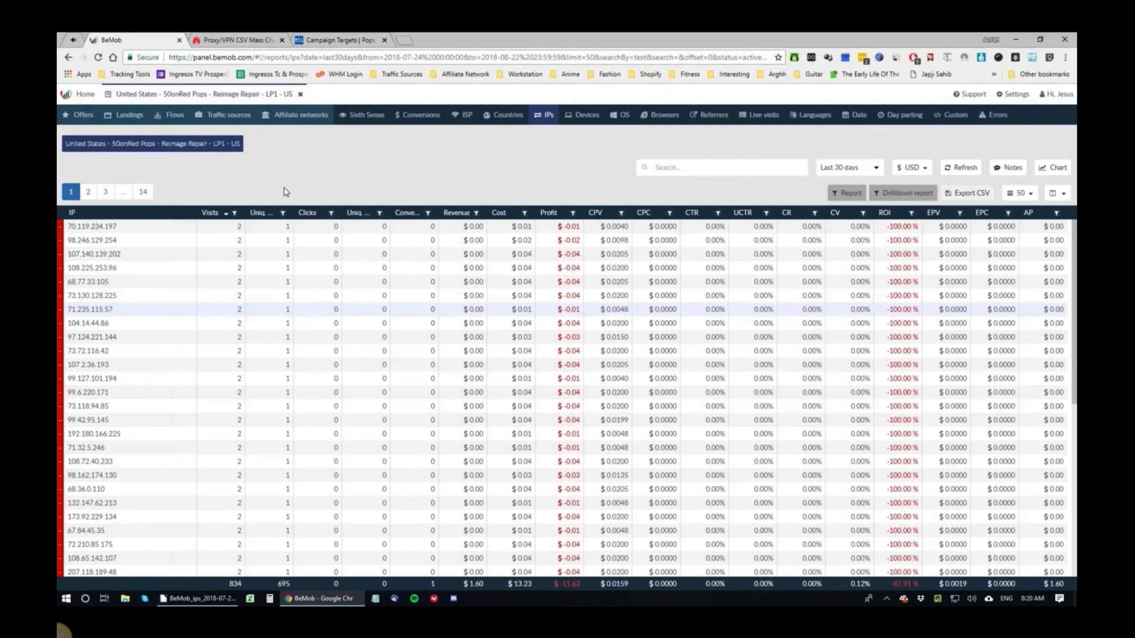
{"action": "left_click", "coordinate": [236, 40]}
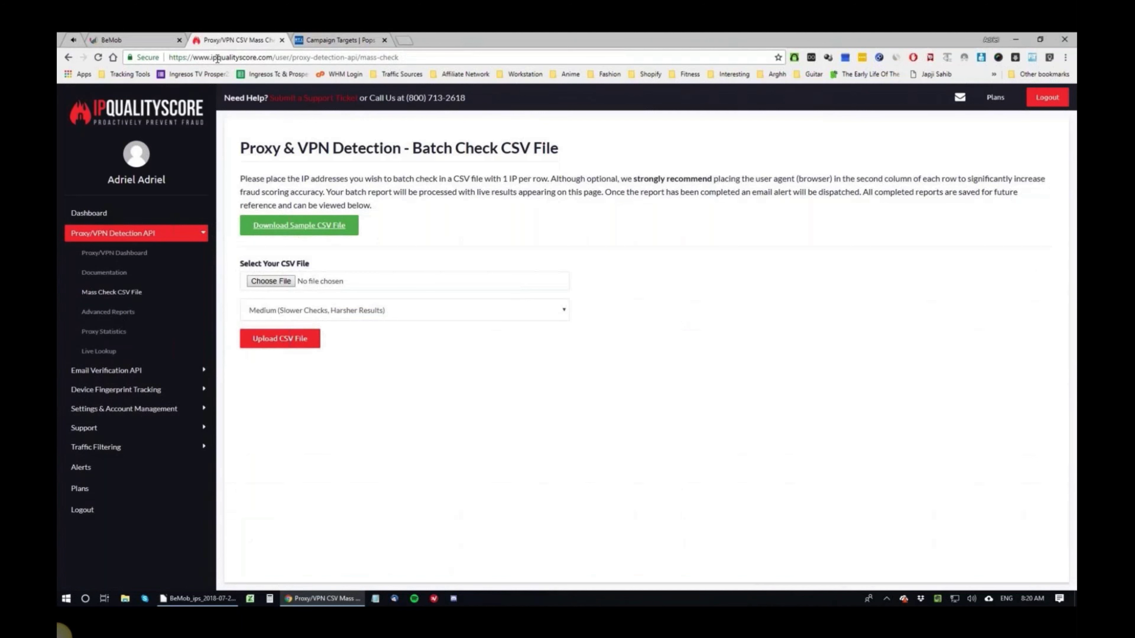
{"action": "double_click", "coordinate": [250, 58]}
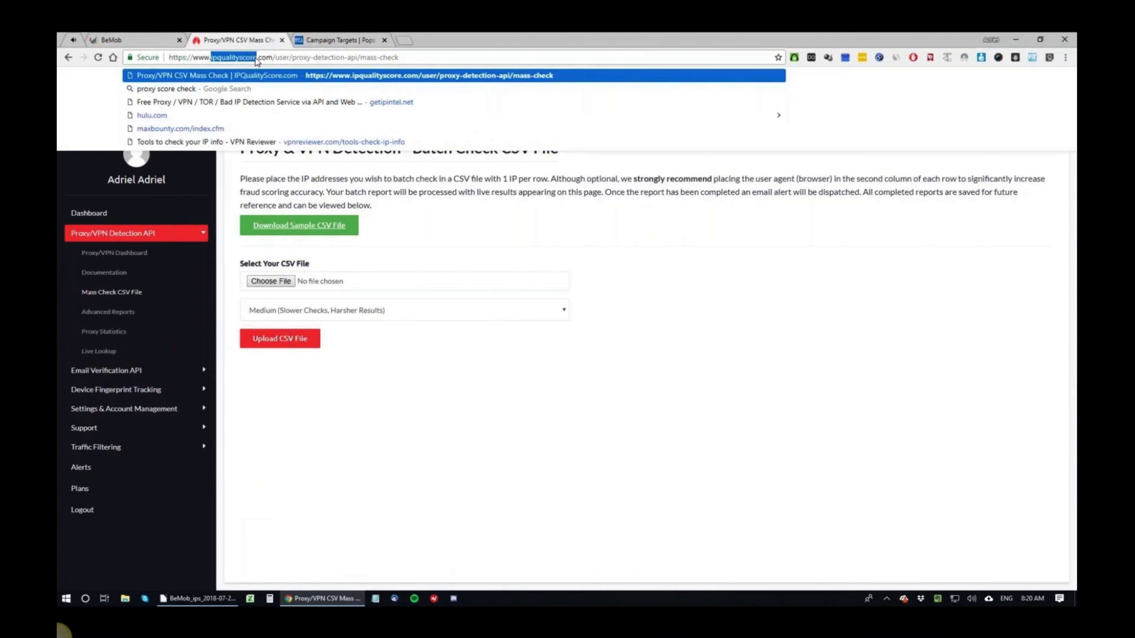
{"action": "left_click", "coordinate": [206, 179]}
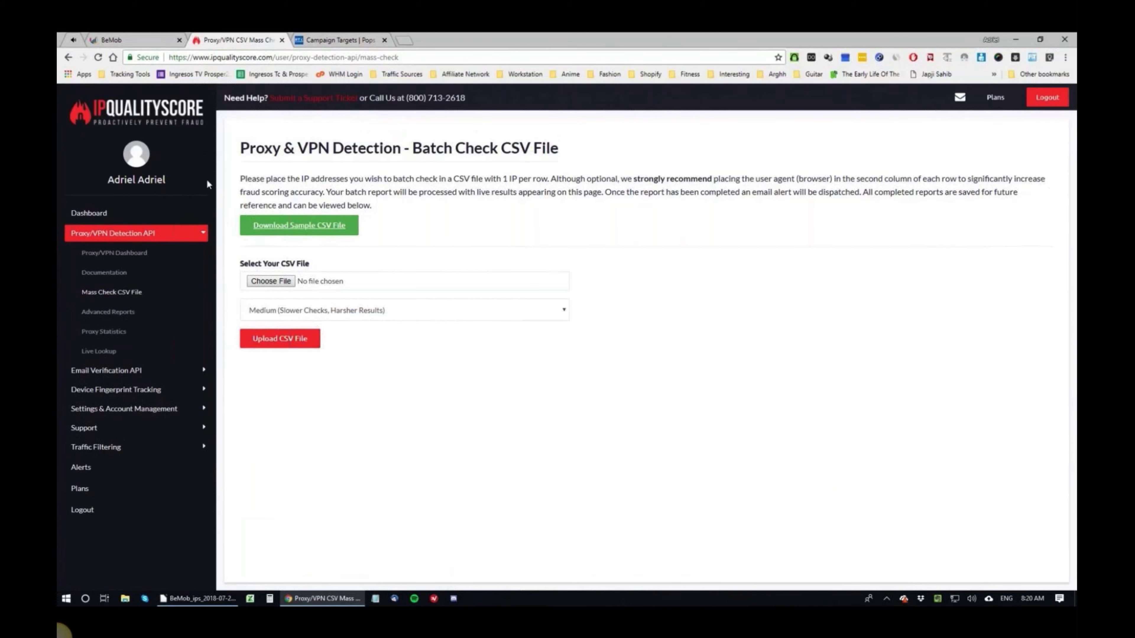
- Switch to LibreOffice Calc and look through the exported IP list down to its last row and back up
{"action": "key", "text": "alt+Tab"}
{"action": "left_click", "coordinate": [103, 139]}
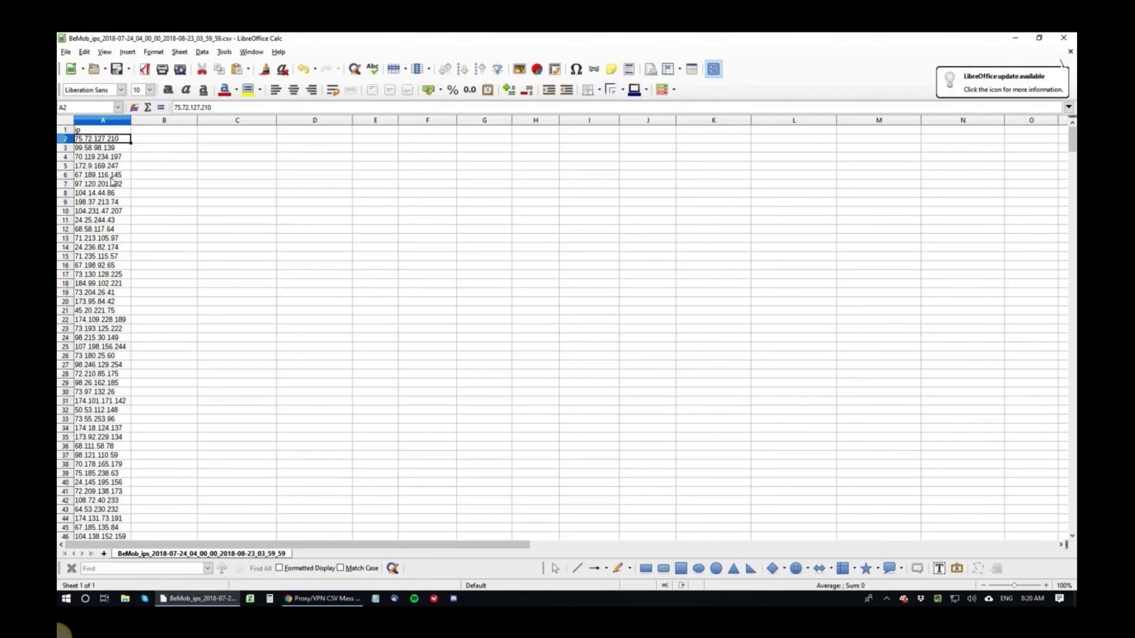
{"action": "scroll", "coordinate": [112, 181], "scroll_direction": "down", "scroll_amount": 20}
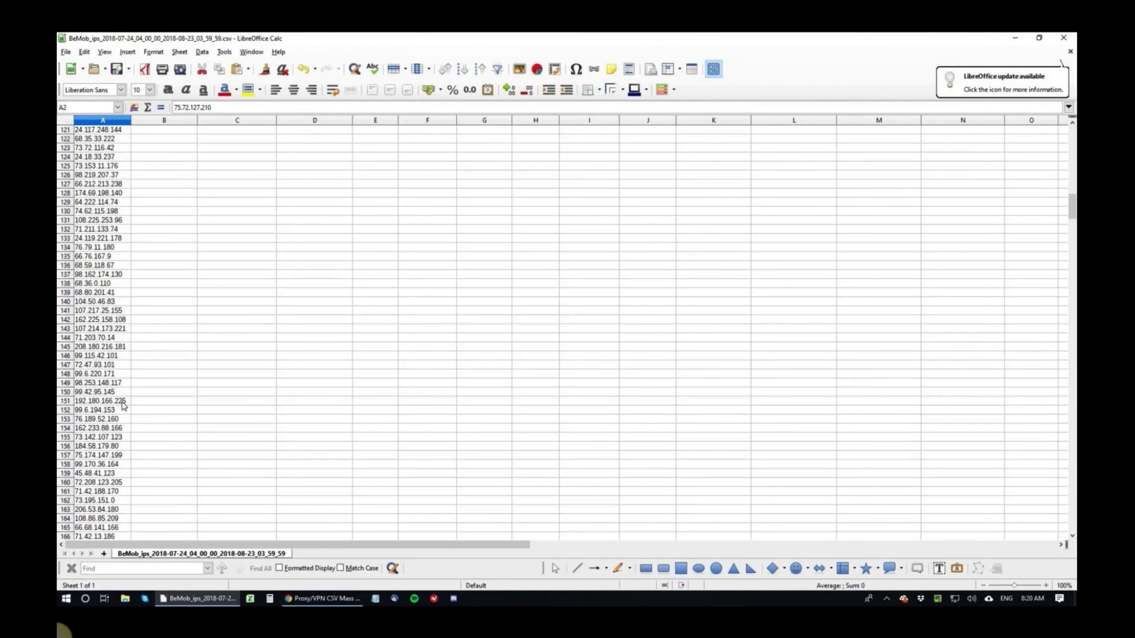
{"action": "scroll", "coordinate": [127, 423], "scroll_direction": "down", "scroll_amount": 20}
{"action": "scroll", "coordinate": [133, 437], "scroll_direction": "down", "scroll_amount": 20}
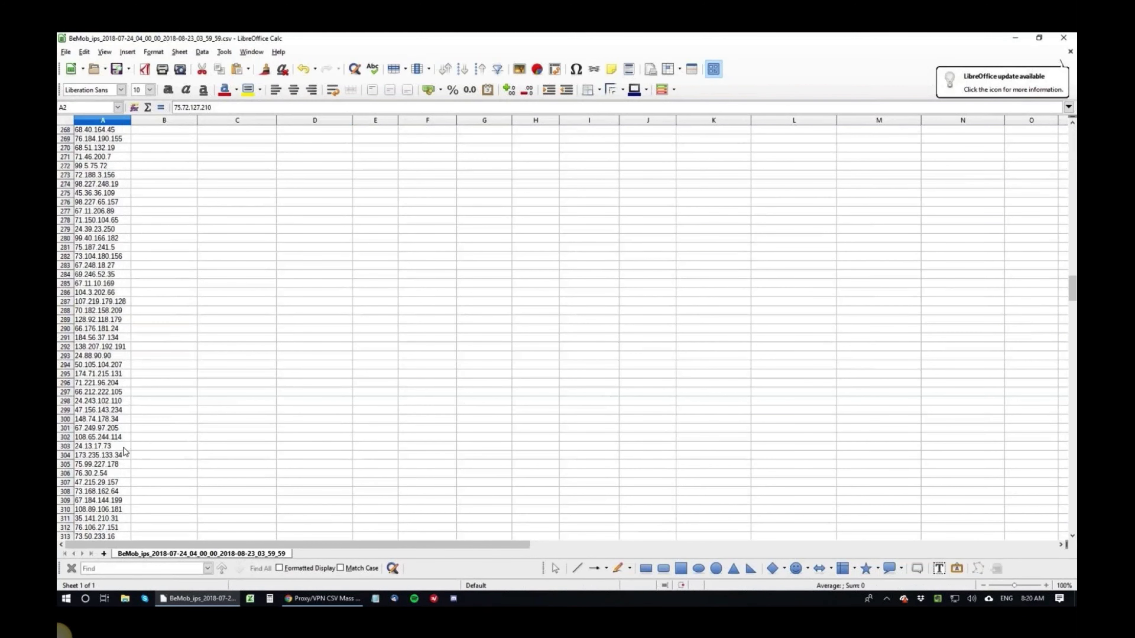
{"action": "scroll", "coordinate": [124, 452], "scroll_direction": "down", "scroll_amount": 20}
{"action": "scroll", "coordinate": [120, 456], "scroll_direction": "down", "scroll_amount": 20}
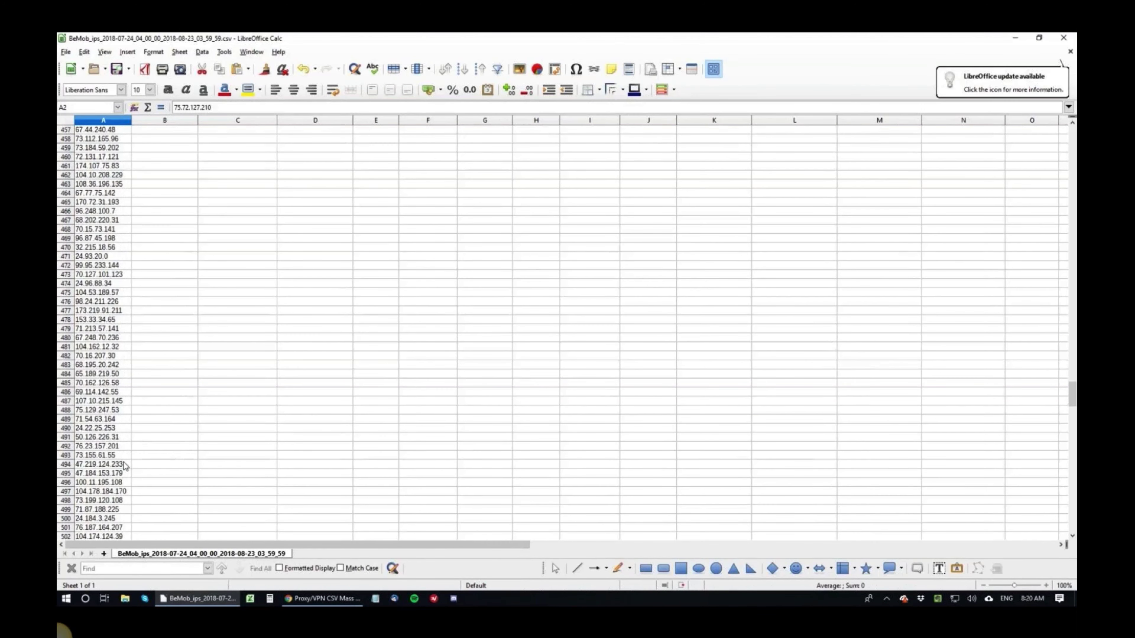
{"action": "left_click", "coordinate": [123, 464]}
{"action": "left_click", "coordinate": [134, 446]}
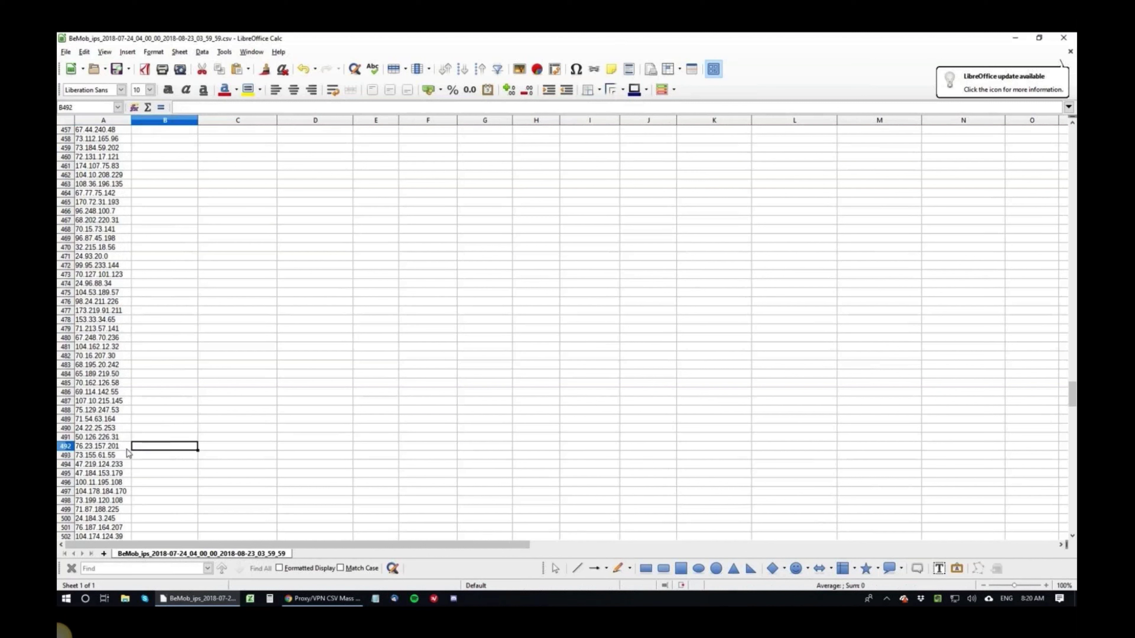
{"action": "left_click", "coordinate": [126, 447]}
{"action": "key", "text": "Page_Down"}
{"action": "key", "text": "Page_Down"}
{"action": "key", "text": "Page_Down"}
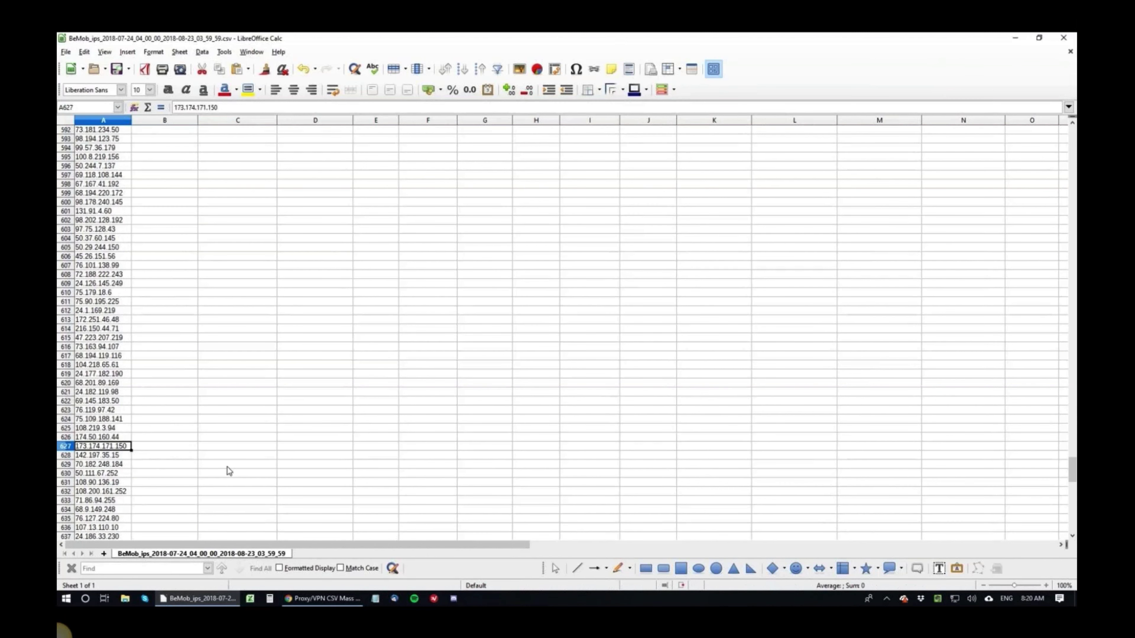
{"action": "key", "text": "Page_Down"}
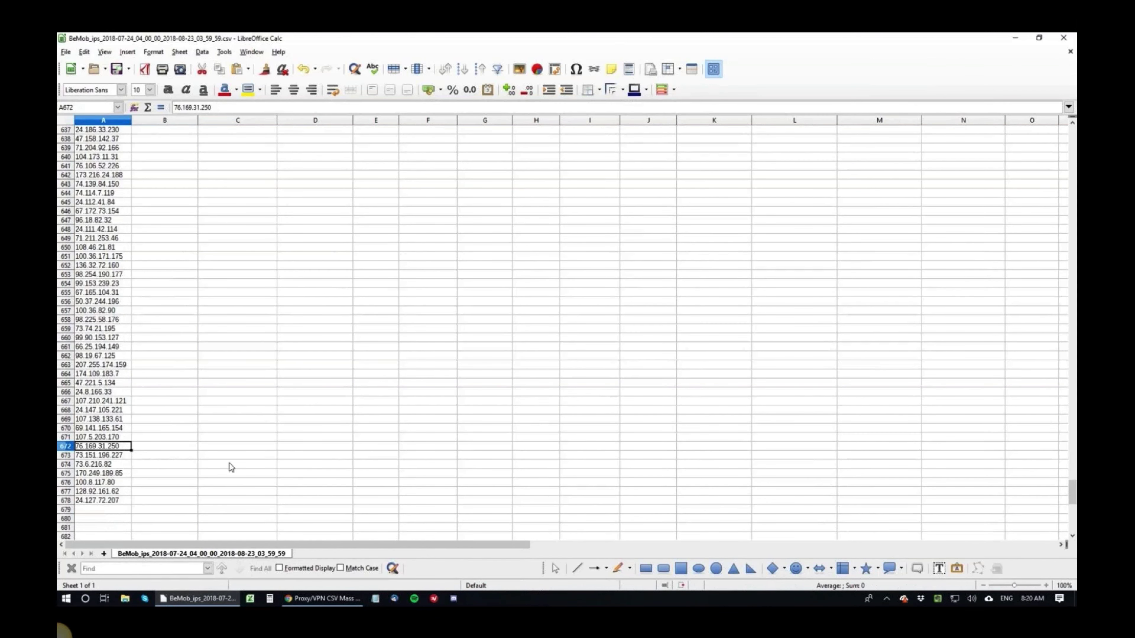
{"action": "key", "text": "Page_Up"}
{"action": "key", "text": "Page_Up"}
{"action": "key", "text": "Page_Up"}
{"action": "key", "text": "Page_Up"}
{"action": "key", "text": "Page_Up"}
{"action": "key", "text": "Page_Up"}
{"action": "key", "text": "Page_Up"}
{"action": "key", "text": "Page_Up"}
{"action": "key", "text": "Page_Up"}
{"action": "key", "text": "Page_Up"}
{"action": "key", "text": "Page_Up"}
{"action": "key", "text": "Page_Up"}
{"action": "key", "text": "Page_Up"}
{"action": "key", "text": "Page_Up"}
{"action": "key", "text": "Page_Up"}
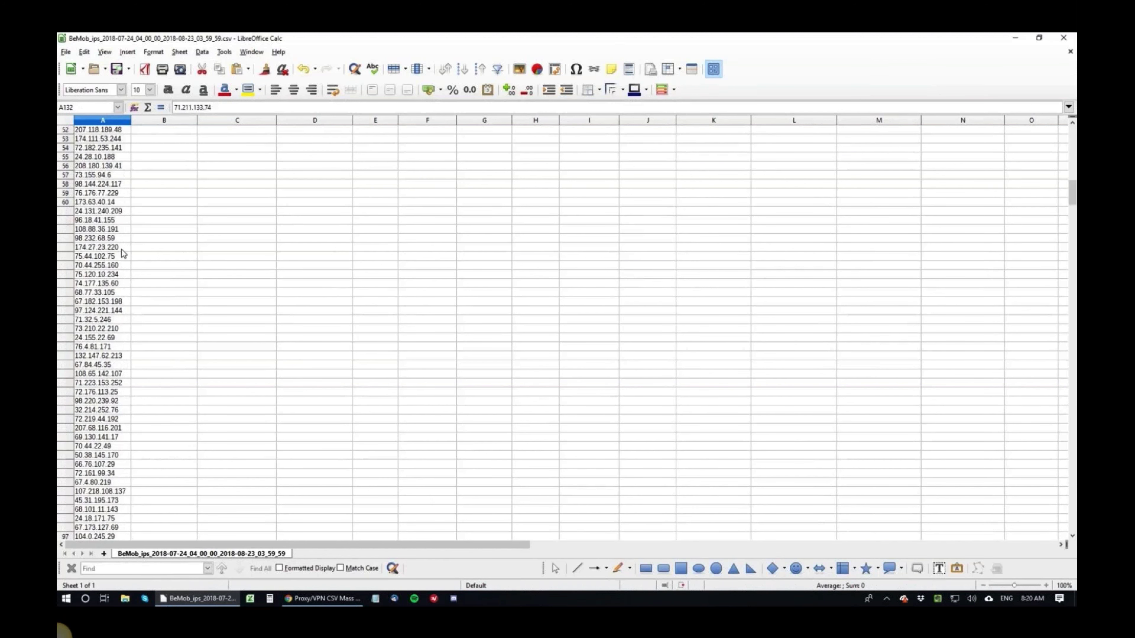
{"action": "left_click", "coordinate": [128, 375]}
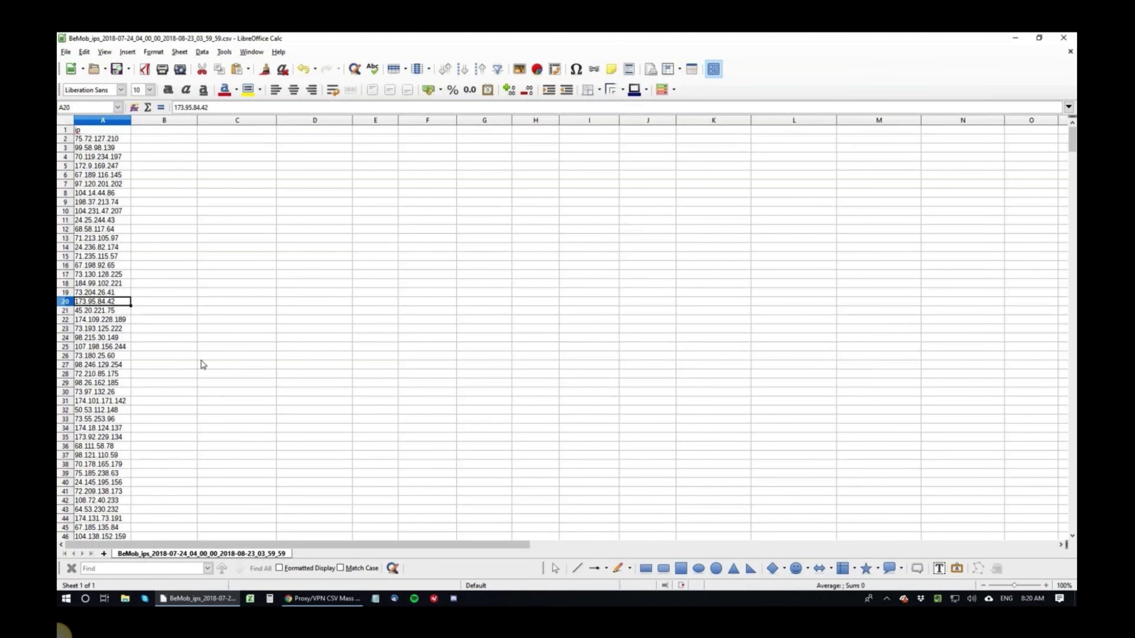
{"action": "left_click", "coordinate": [313, 446]}
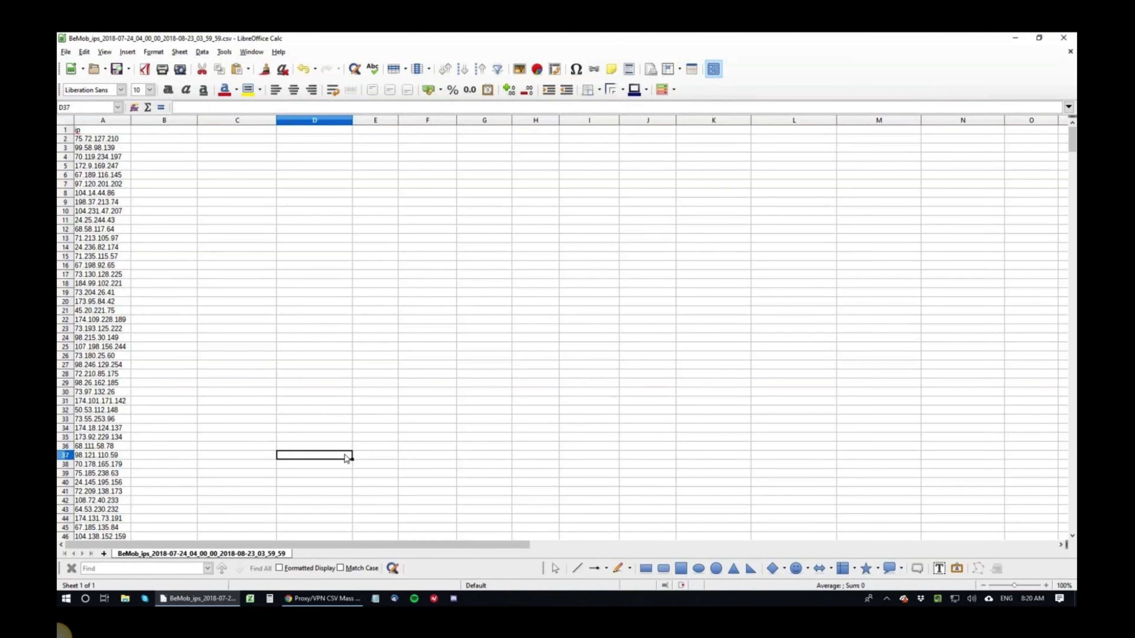
{"action": "left_click", "coordinate": [425, 430]}
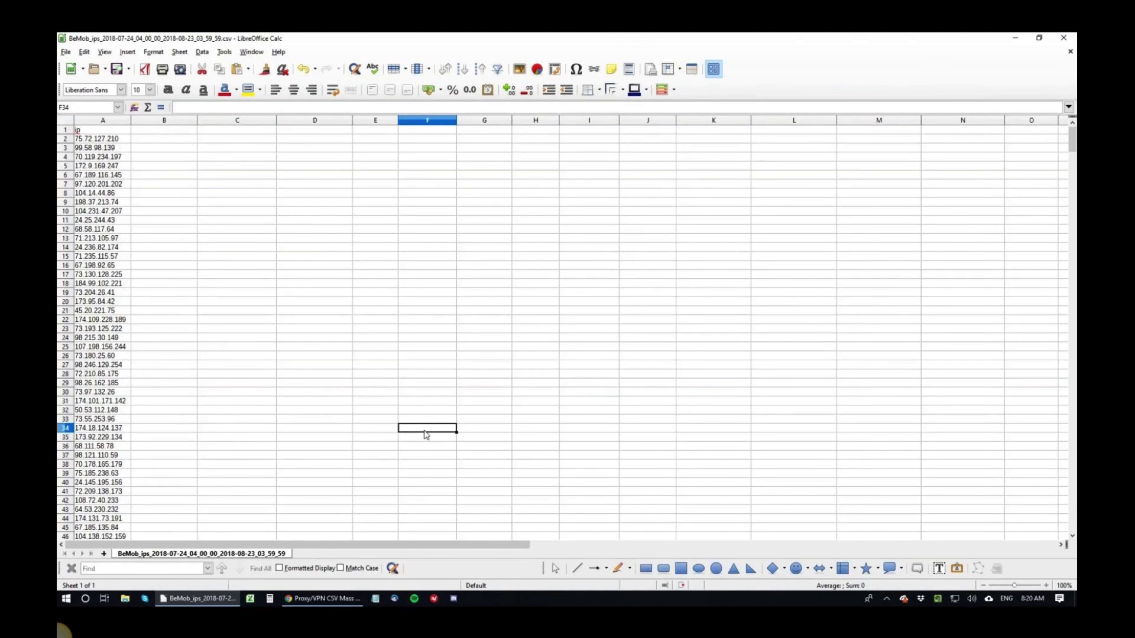
{"action": "left_click", "coordinate": [482, 391]}
{"action": "left_click", "coordinate": [481, 375]}
{"action": "left_click", "coordinate": [237, 364]}
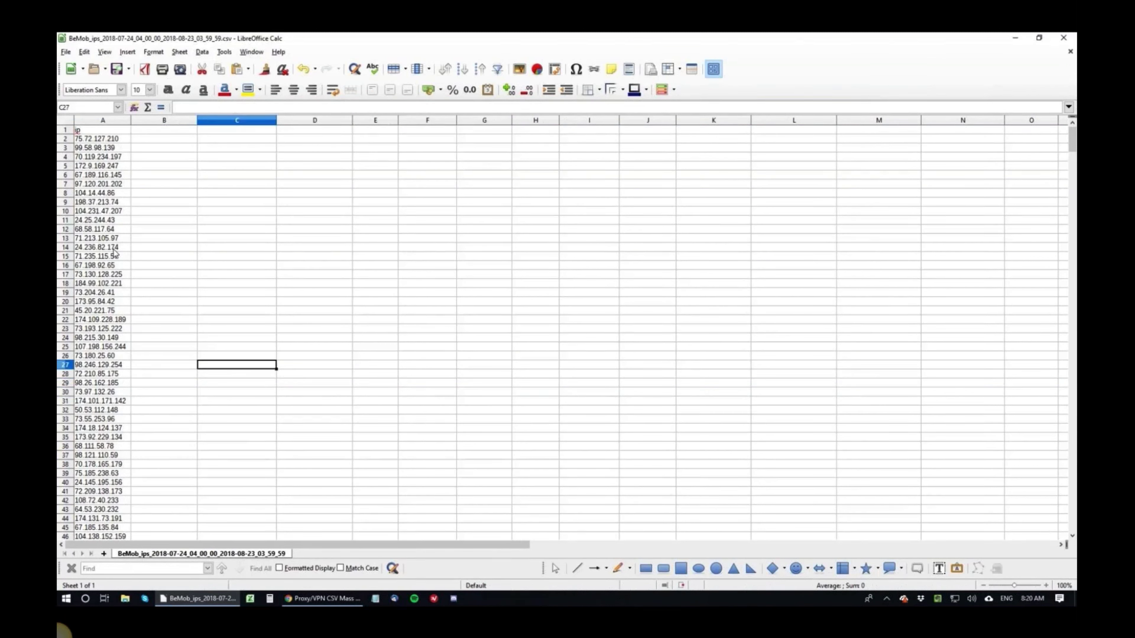
- View the CSV upload form in IPQualityScore and return to the IP spreadsheet in LibreOffice Calc
{"action": "key", "text": "alt+Tab"}
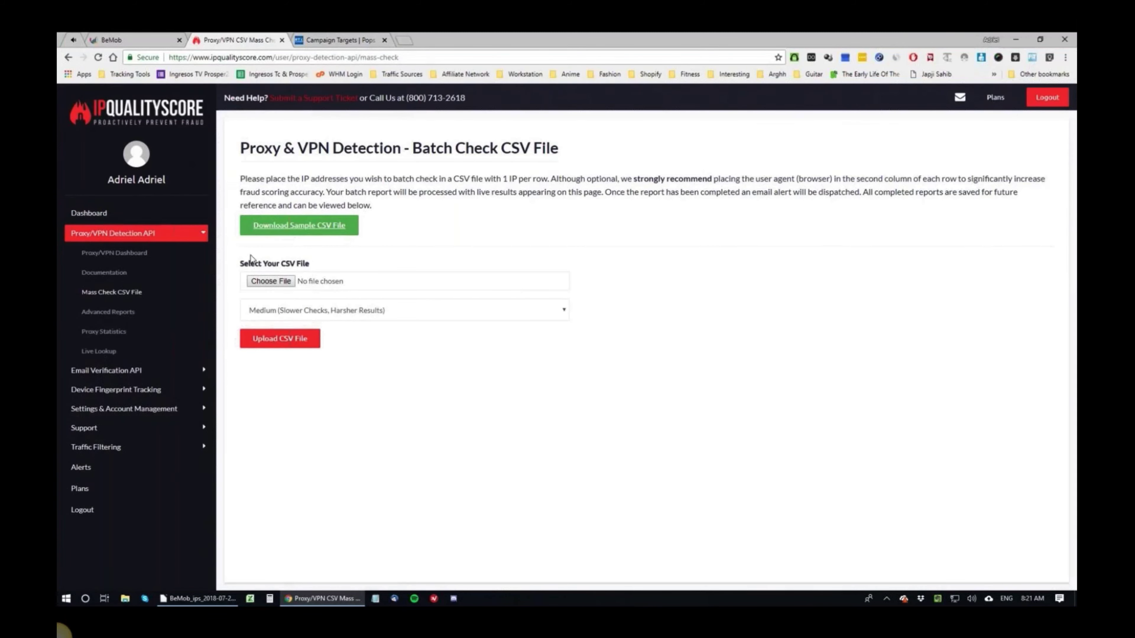
{"action": "left_click", "coordinate": [221, 601]}
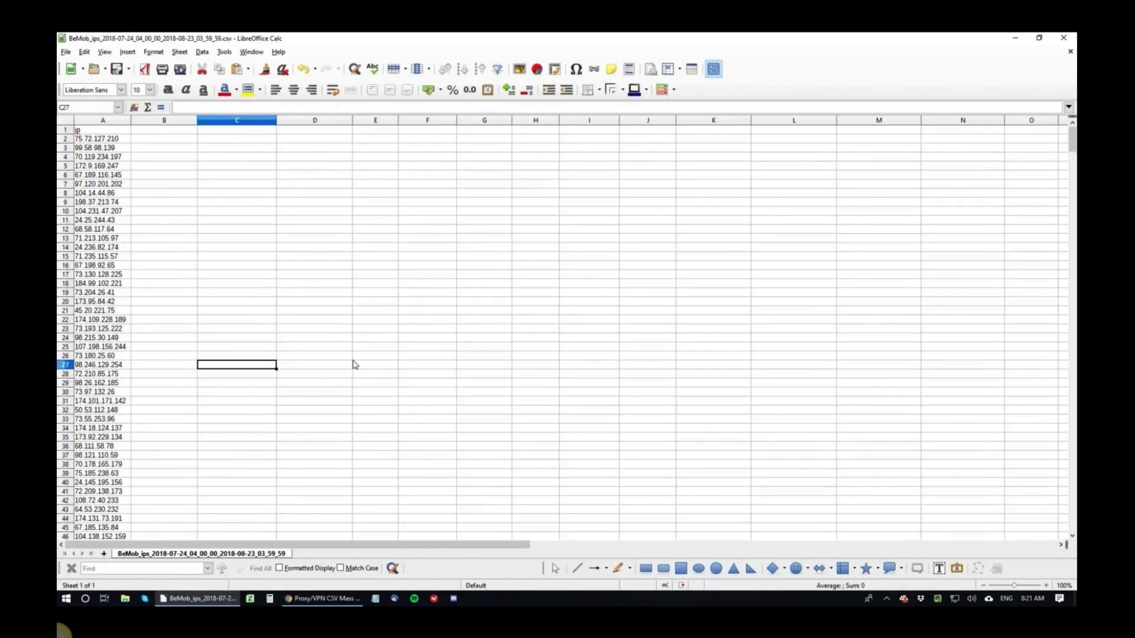
- Switch to Chrome, open the IPQualityScore plans page in a new tab and examine the Free plan's monthly lookups alongside the BeMob IP report
{"action": "key", "text": "alt+Tab"}
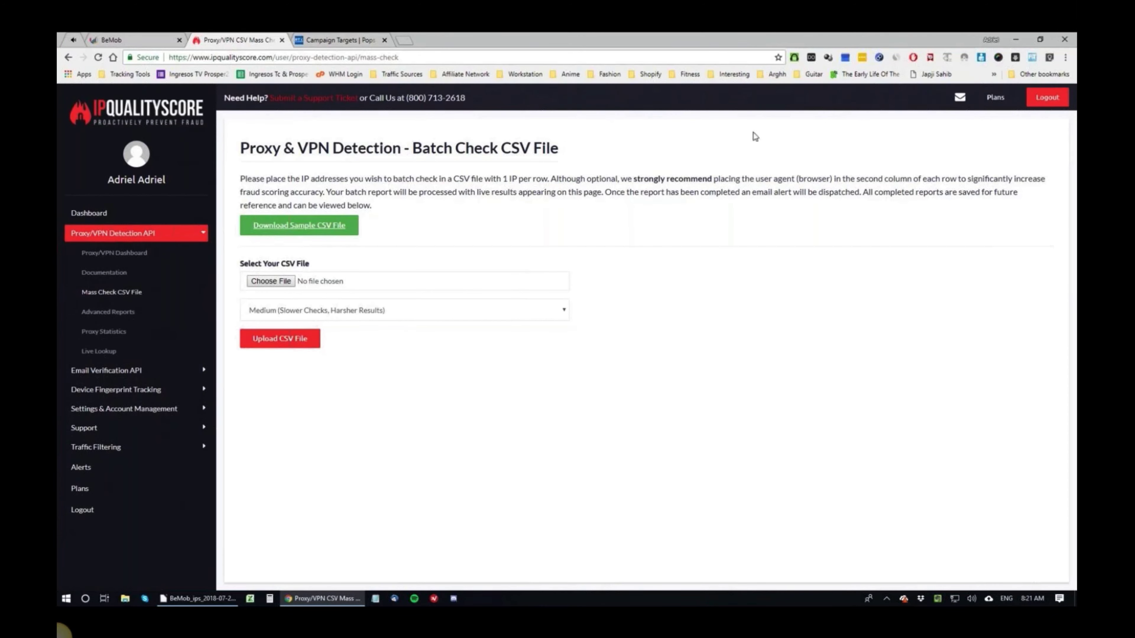
{"action": "middle_click", "coordinate": [995, 97]}
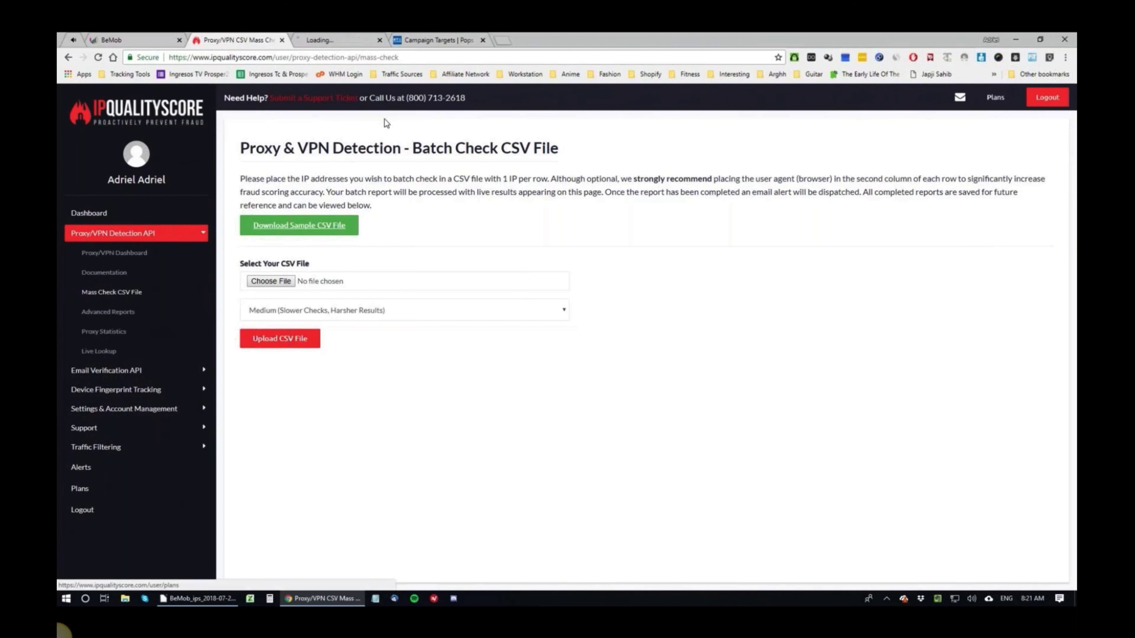
{"action": "left_click", "coordinate": [331, 40]}
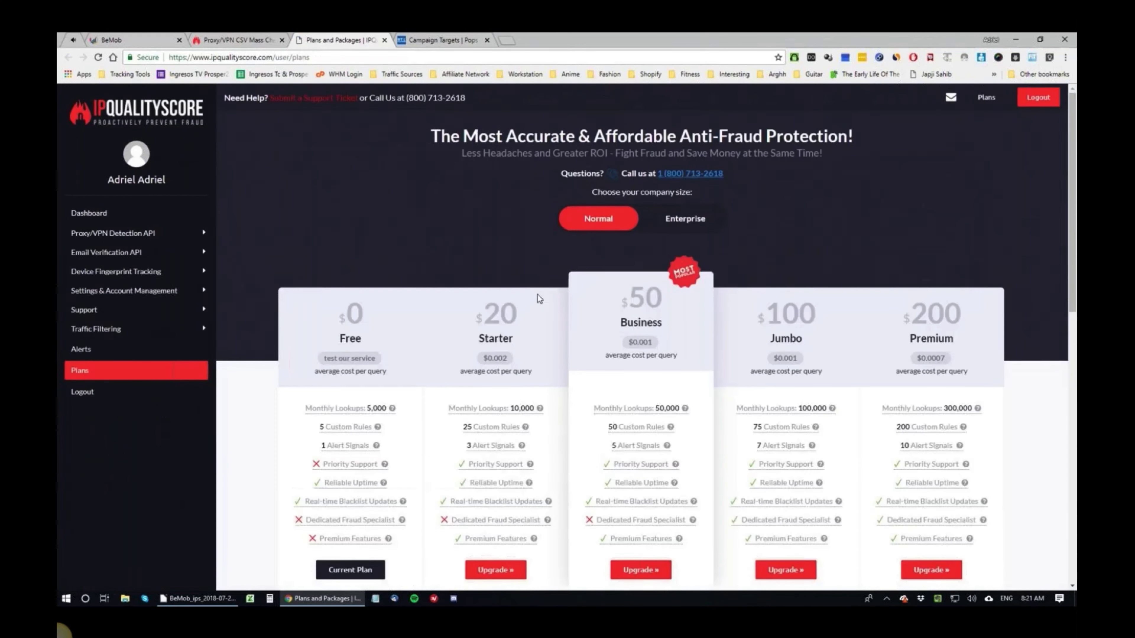
{"action": "scroll", "coordinate": [539, 298], "scroll_direction": "down", "scroll_amount": 1}
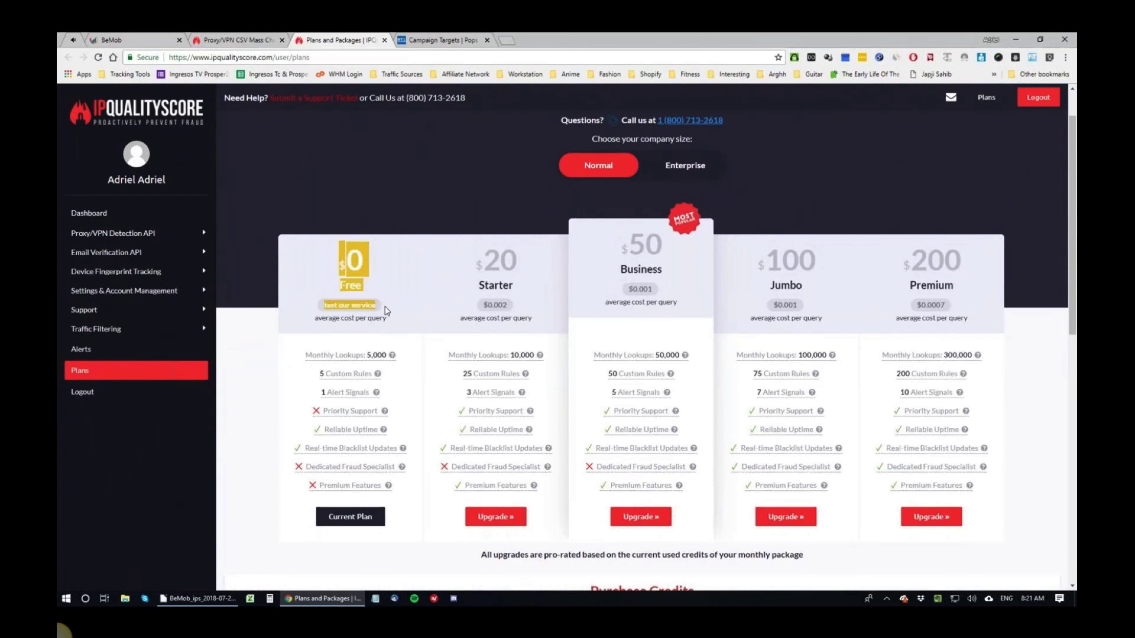
{"action": "mouse_move", "coordinate": [343, 361]}
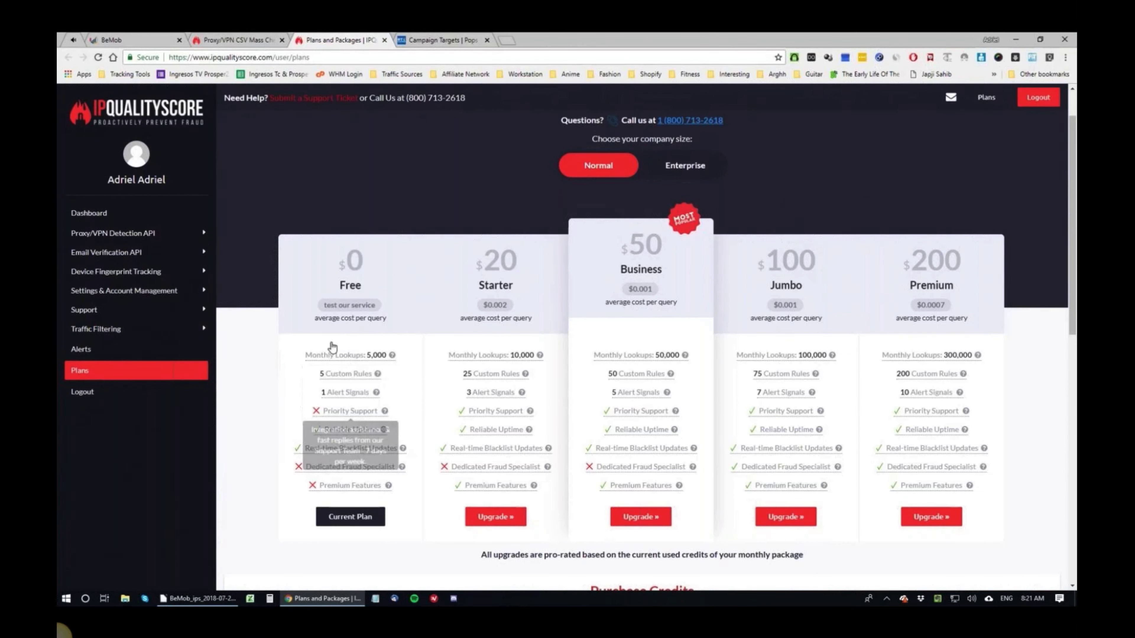
{"action": "left_click", "coordinate": [168, 38]}
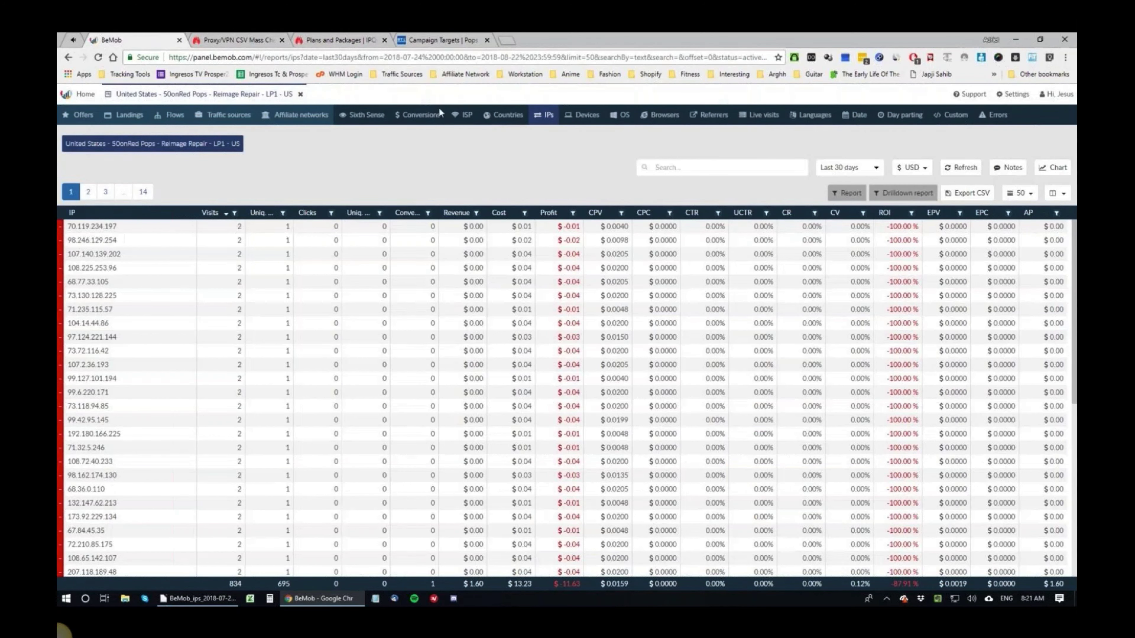
{"action": "key", "text": "ctrl+3"}
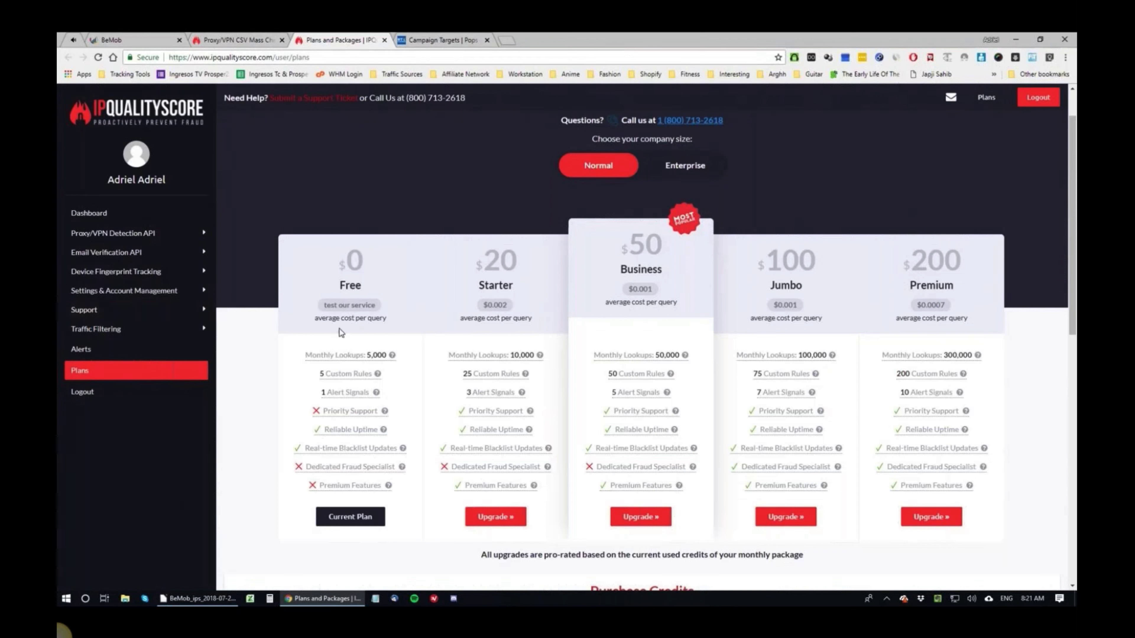
{"action": "left_click", "coordinate": [230, 603]}
{"action": "left_click", "coordinate": [102, 184]}
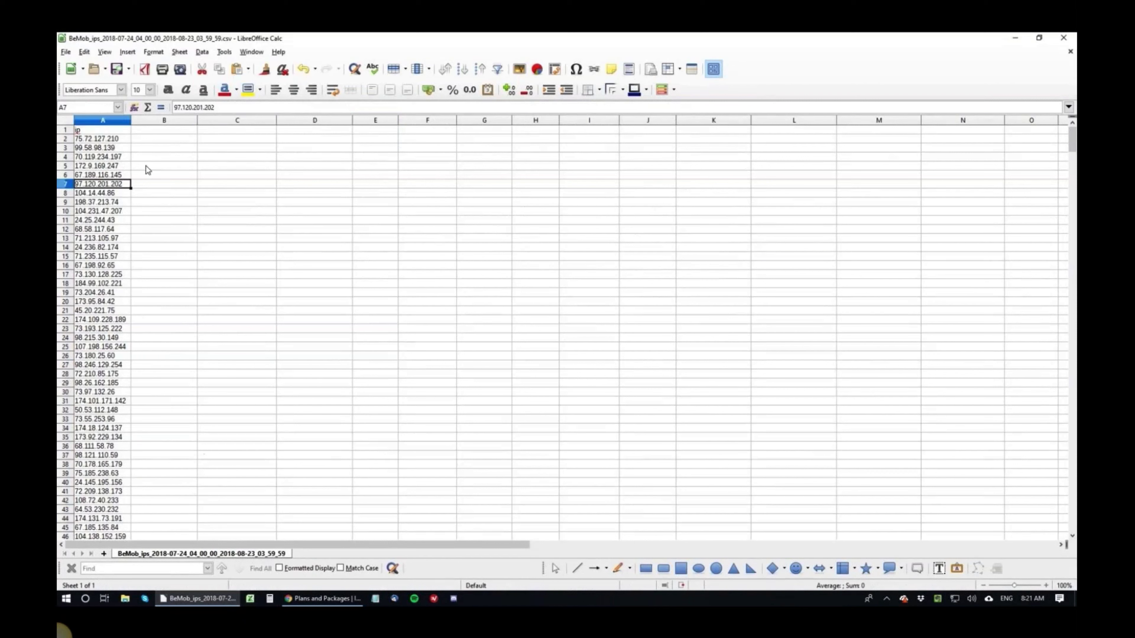
{"action": "left_click", "coordinate": [129, 168]}
{"action": "left_click", "coordinate": [134, 169]}
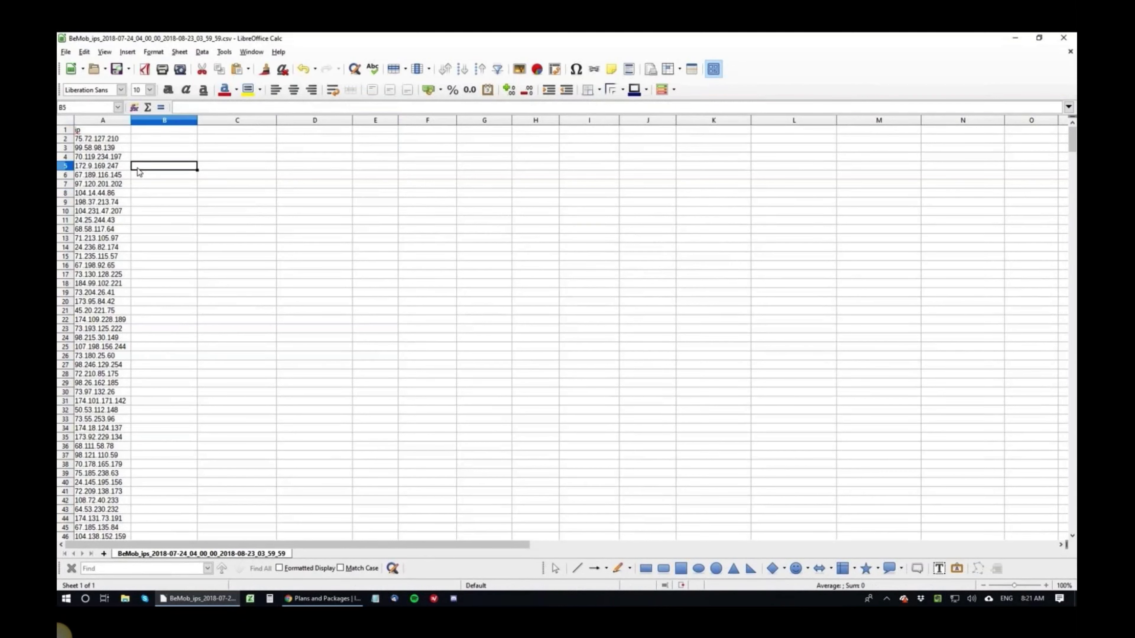
{"action": "left_click", "coordinate": [162, 265]}
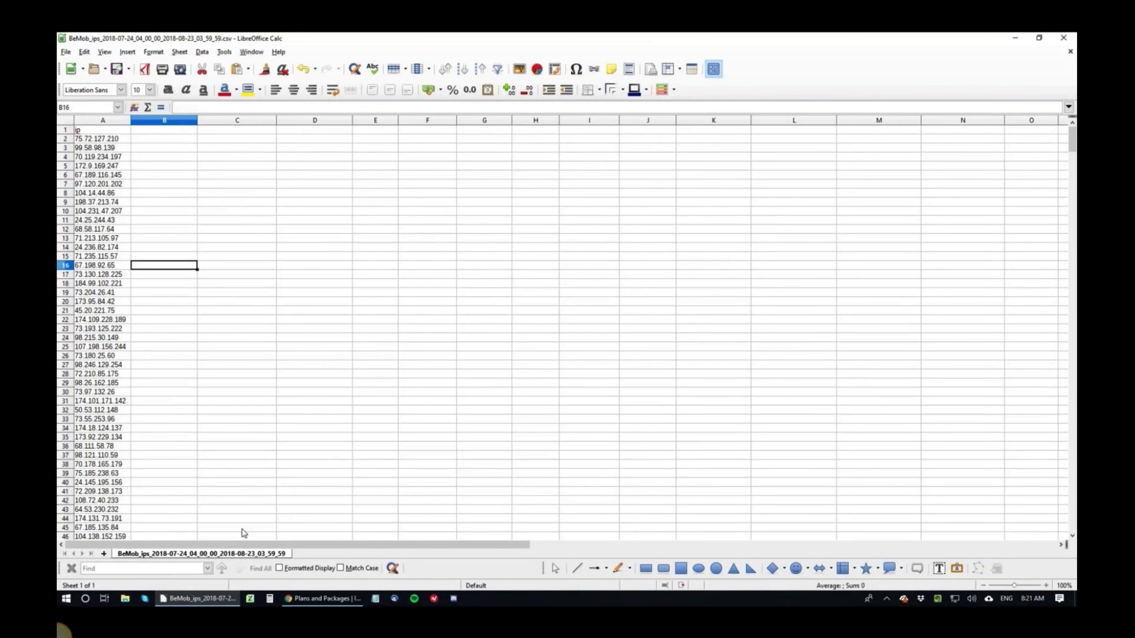
{"action": "left_click", "coordinate": [127, 428]}
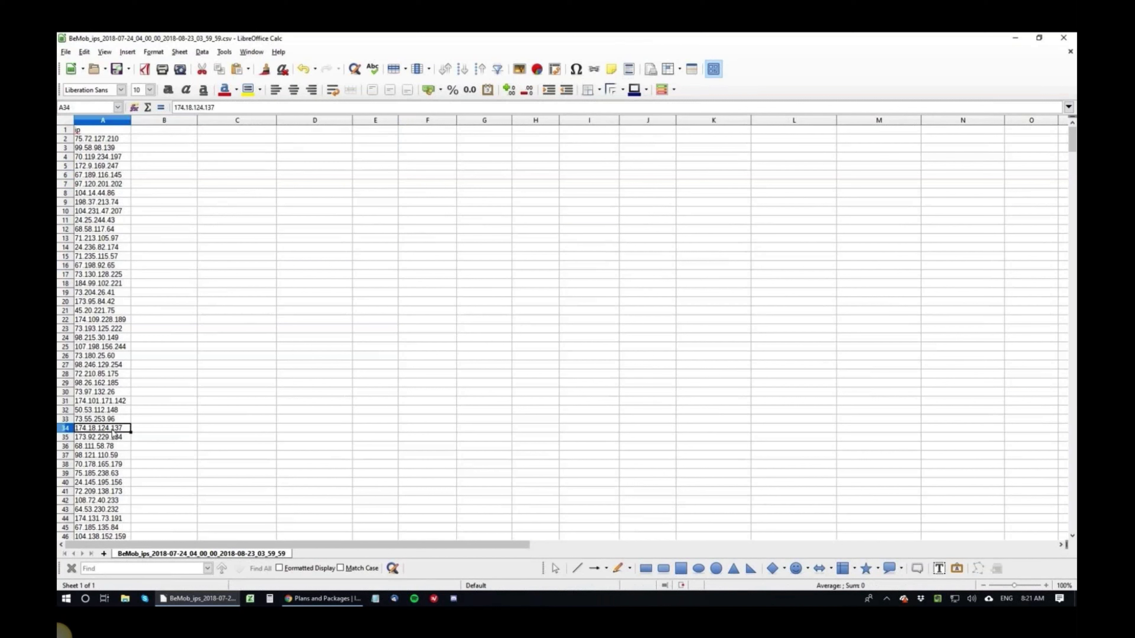
{"action": "key", "text": "Right"}
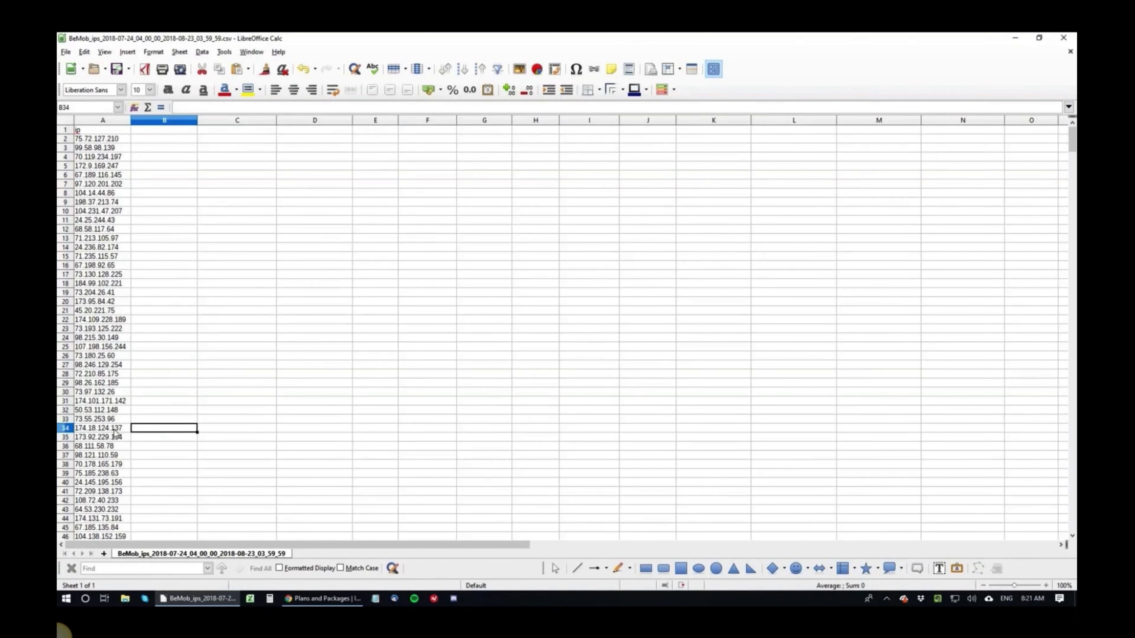
{"action": "left_click", "coordinate": [189, 419]}
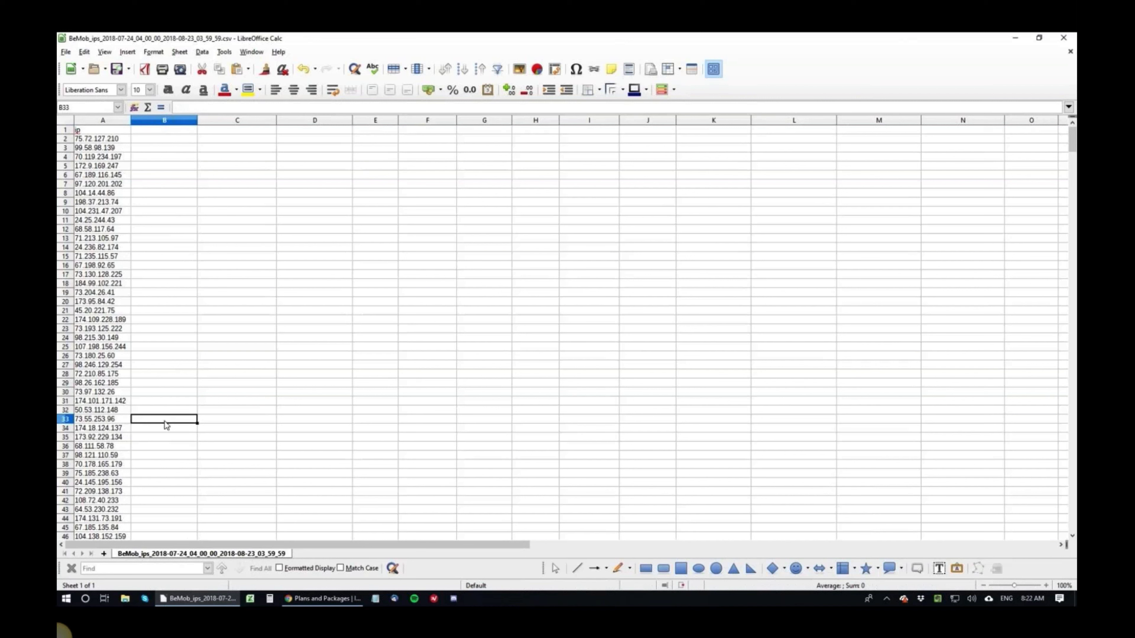
{"action": "key", "text": "Left"}
{"action": "left_click", "coordinate": [237, 456]}
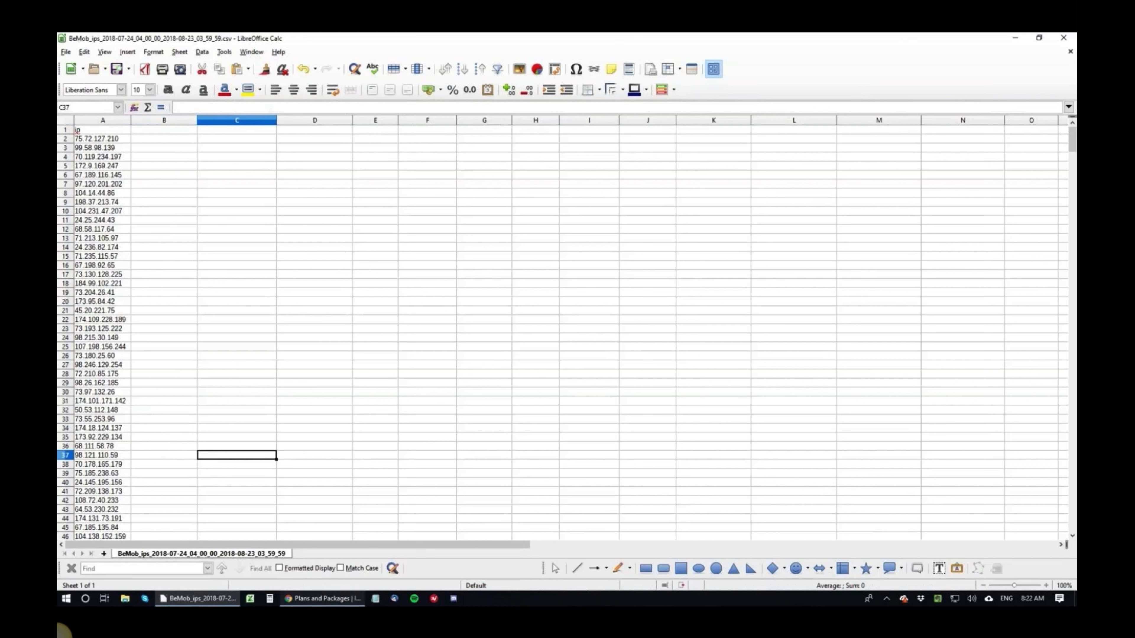
{"action": "left_click", "coordinate": [274, 511]}
{"action": "left_click", "coordinate": [107, 428]}
{"action": "left_click", "coordinate": [292, 425]}
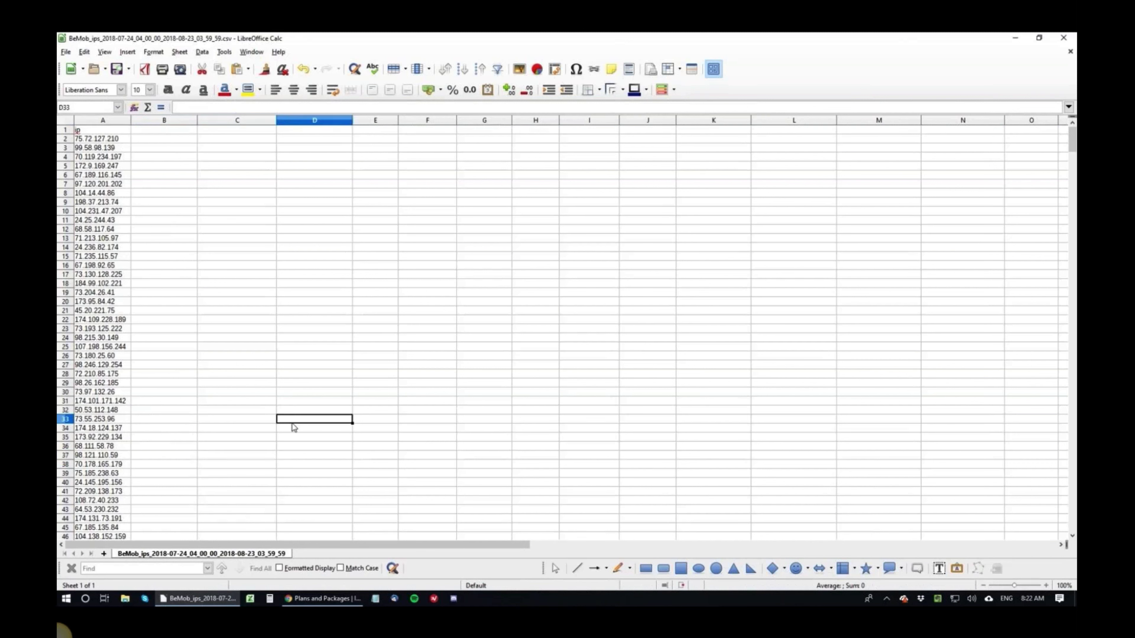
{"action": "left_click", "coordinate": [201, 431]}
{"action": "left_click", "coordinate": [161, 431]}
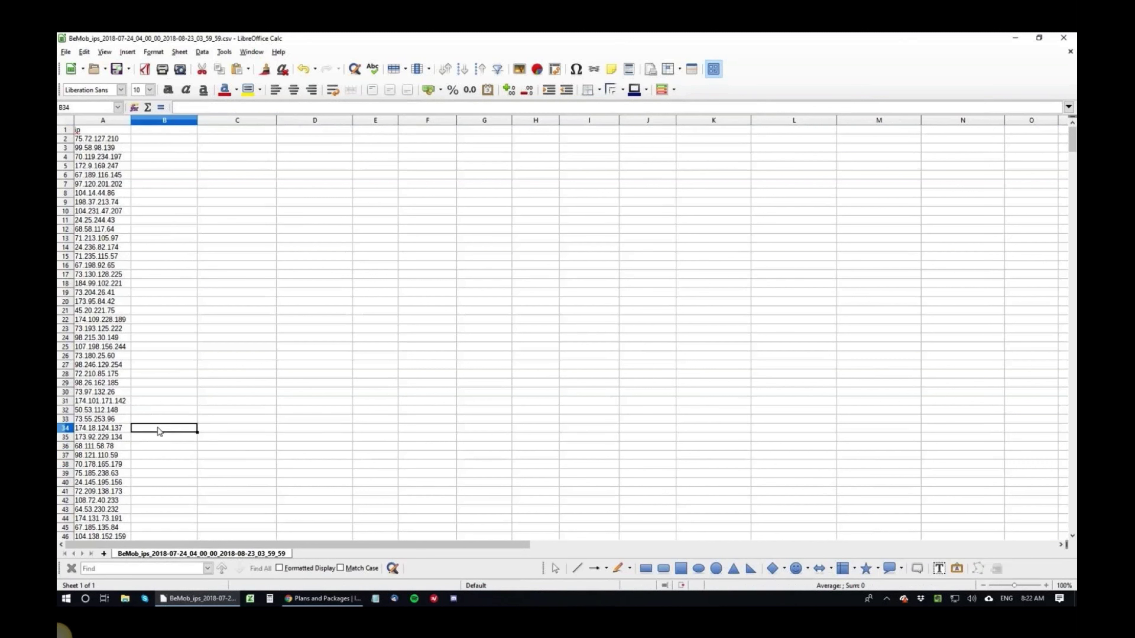
{"action": "left_click", "coordinate": [214, 491]}
{"action": "left_click", "coordinate": [375, 519]}
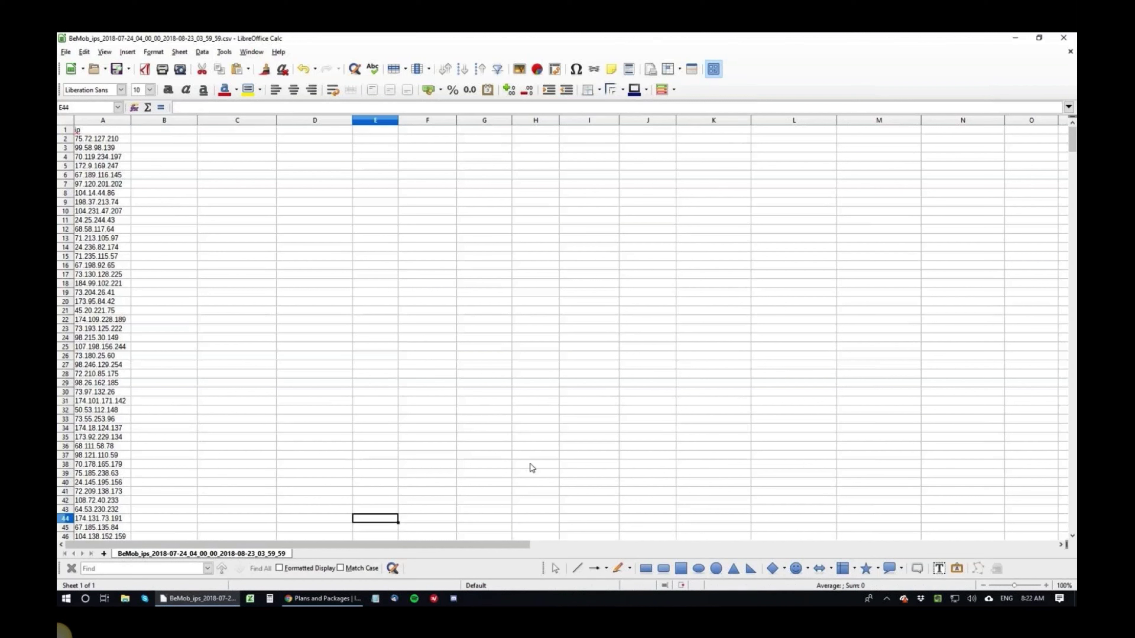
{"action": "left_click", "coordinate": [572, 446]}
{"action": "left_click", "coordinate": [314, 500]}
{"action": "left_click", "coordinate": [108, 384]}
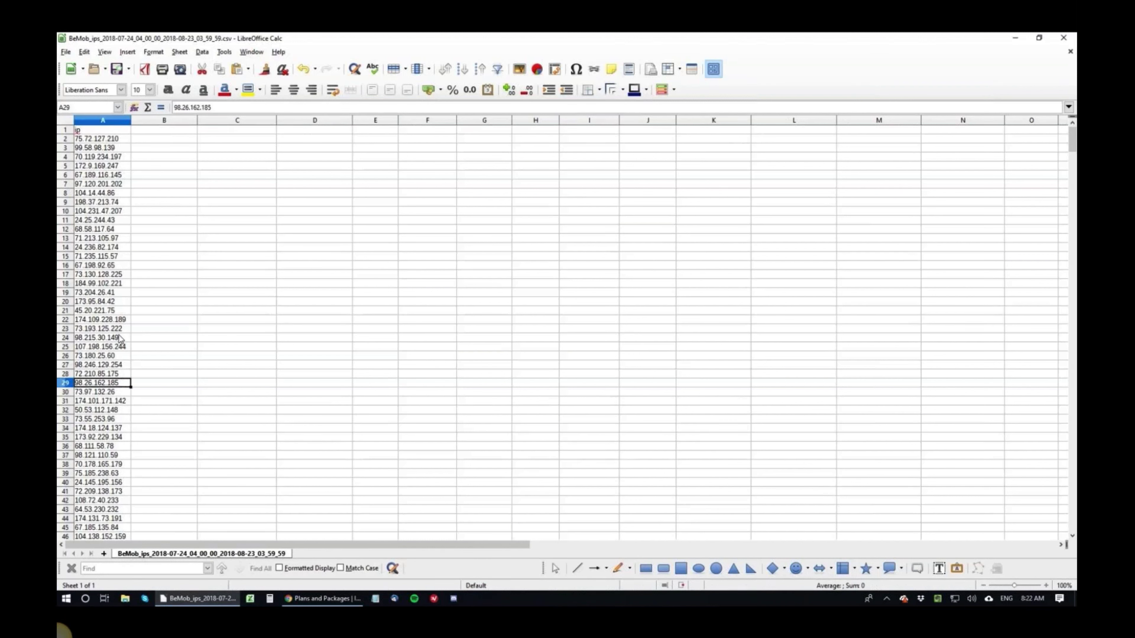
{"action": "left_click", "coordinate": [147, 340]}
{"action": "left_click", "coordinate": [282, 401]}
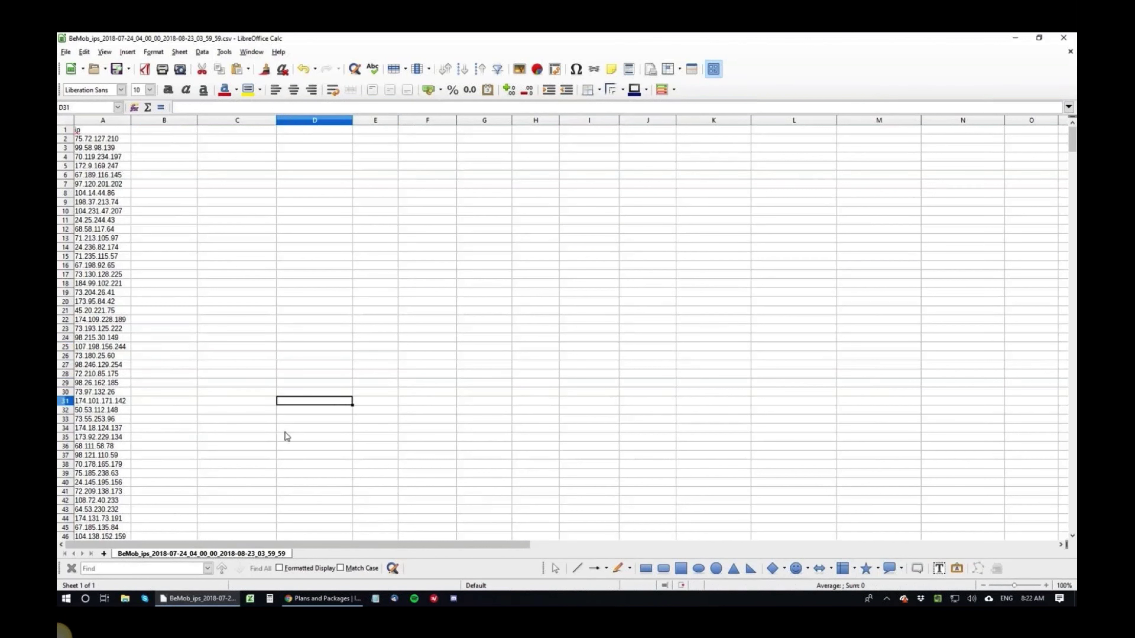
{"action": "left_click", "coordinate": [331, 483]}
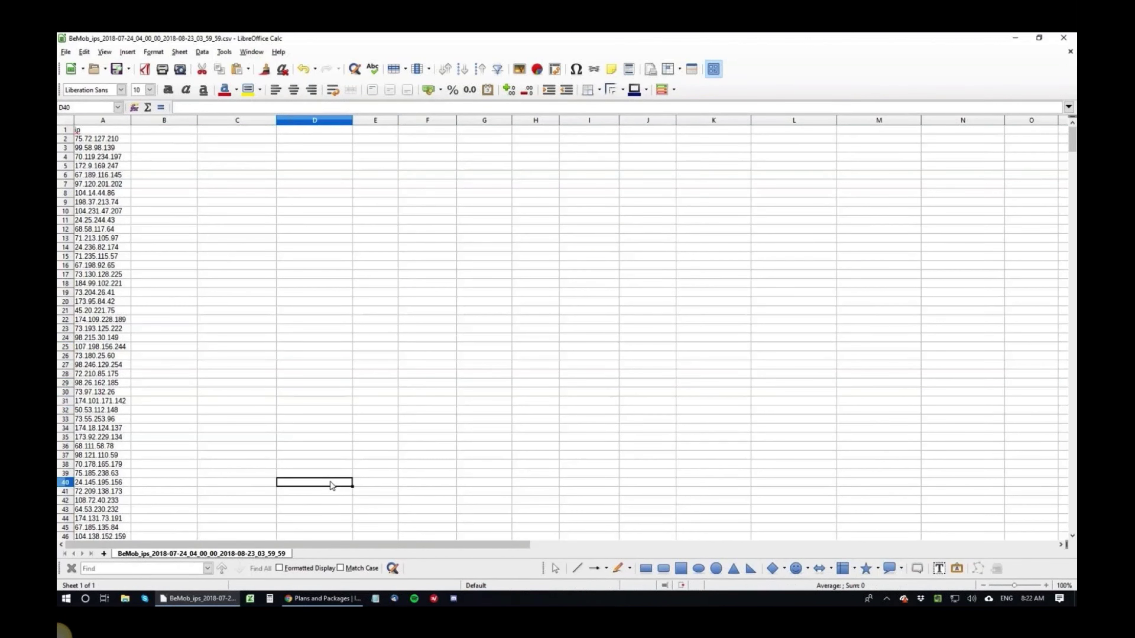
{"action": "left_click", "coordinate": [259, 412]}
{"action": "key", "text": "Right"}
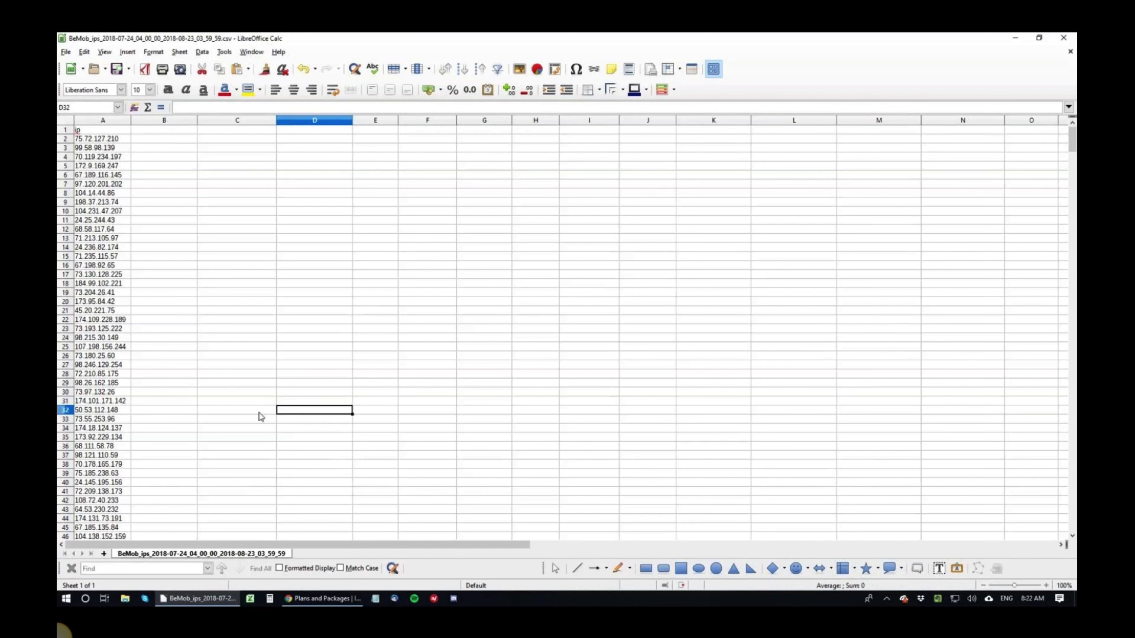
{"action": "left_click", "coordinate": [127, 400]}
{"action": "left_click", "coordinate": [141, 383]}
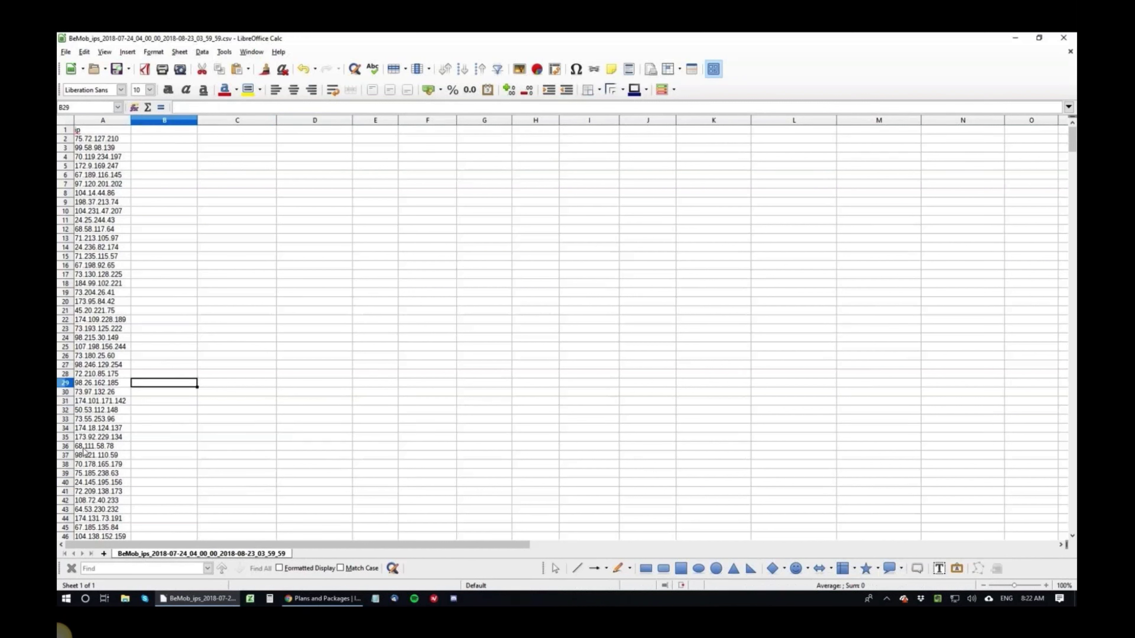
{"action": "left_click", "coordinate": [273, 402]}
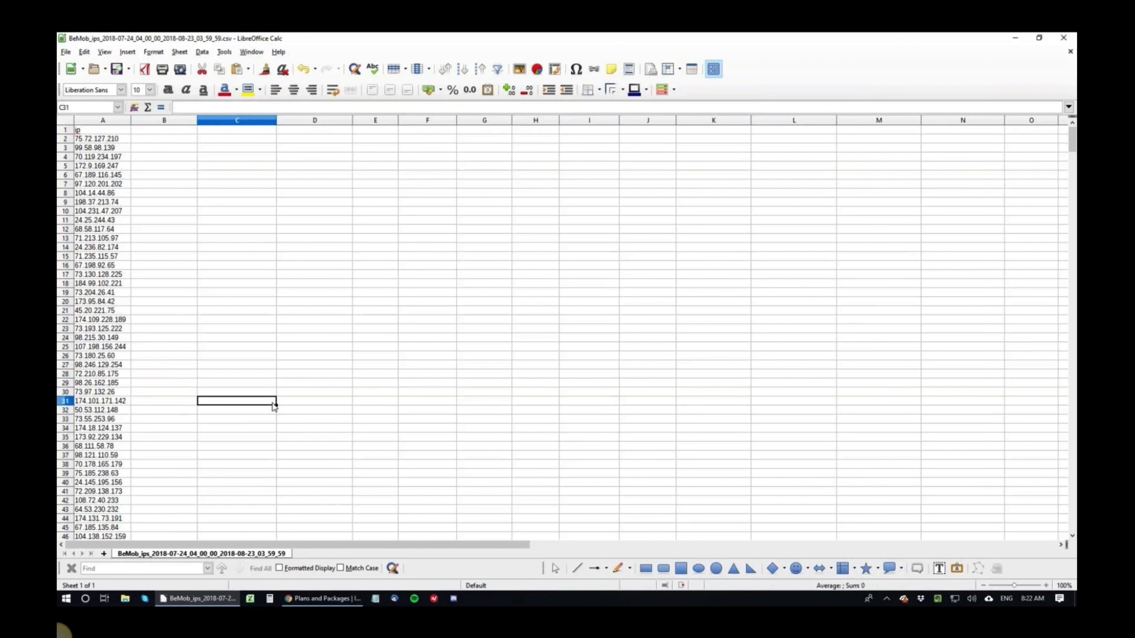
{"action": "double_click", "coordinate": [176, 374]}
{"action": "left_click", "coordinate": [228, 357]}
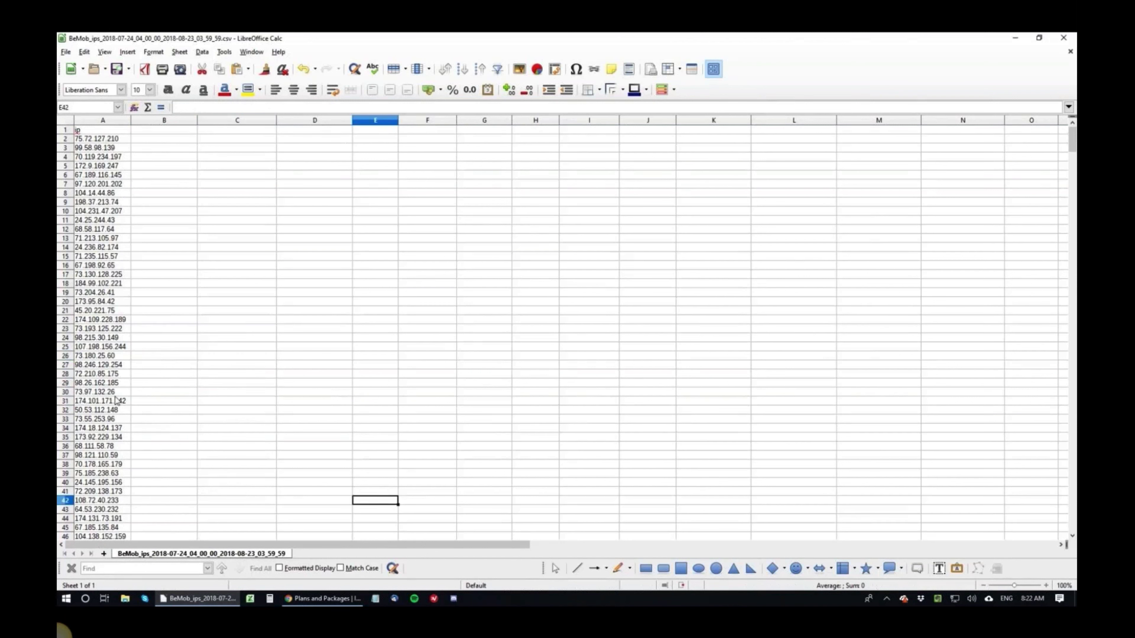
- Return to the IPQualityScore plans page in Chrome, compare the plans' monthly lookup allowances and credit purchases, and close that page
{"action": "key", "text": "alt+Tab"}
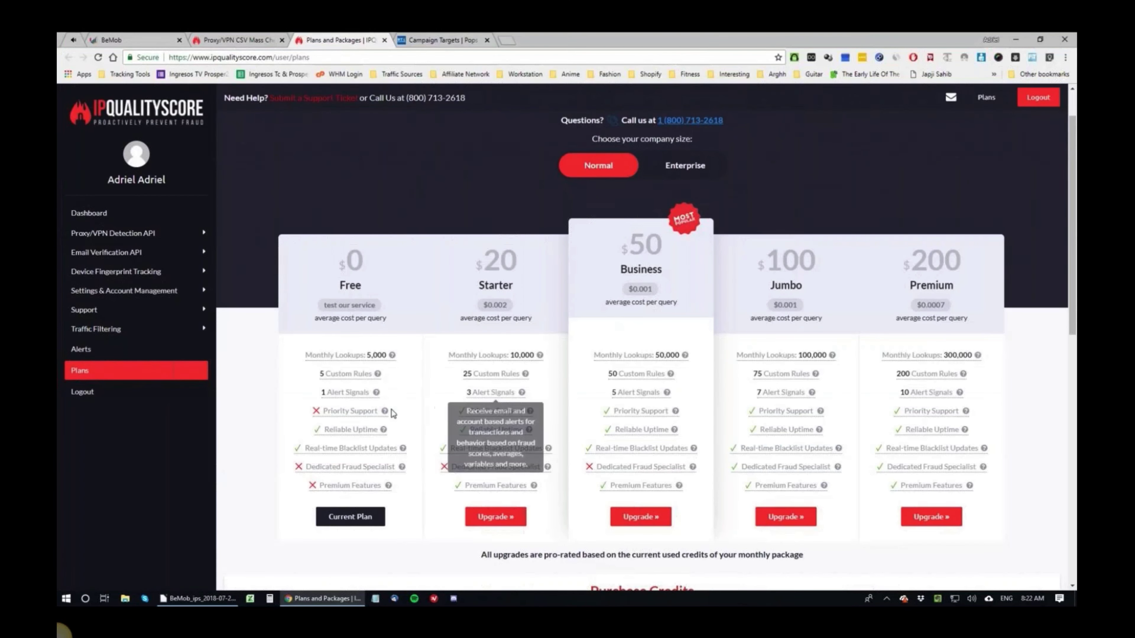
{"action": "scroll", "coordinate": [466, 505], "scroll_direction": "down", "scroll_amount": 2}
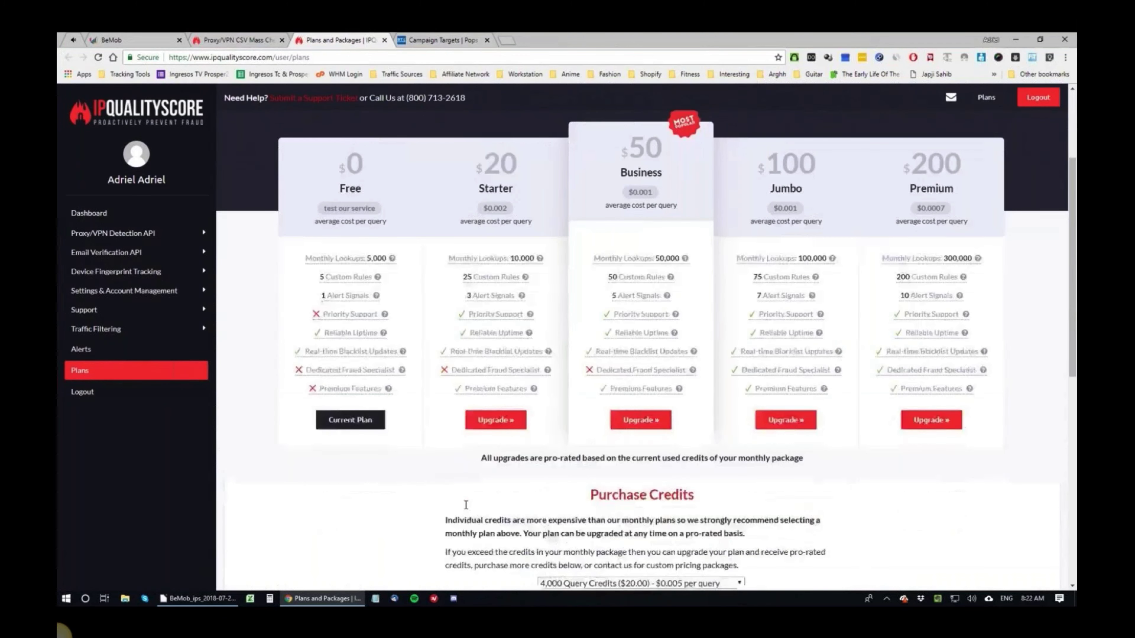
{"action": "scroll", "coordinate": [466, 505], "scroll_direction": "down", "scroll_amount": 5}
{"action": "scroll", "coordinate": [474, 492], "scroll_direction": "up", "scroll_amount": 7}
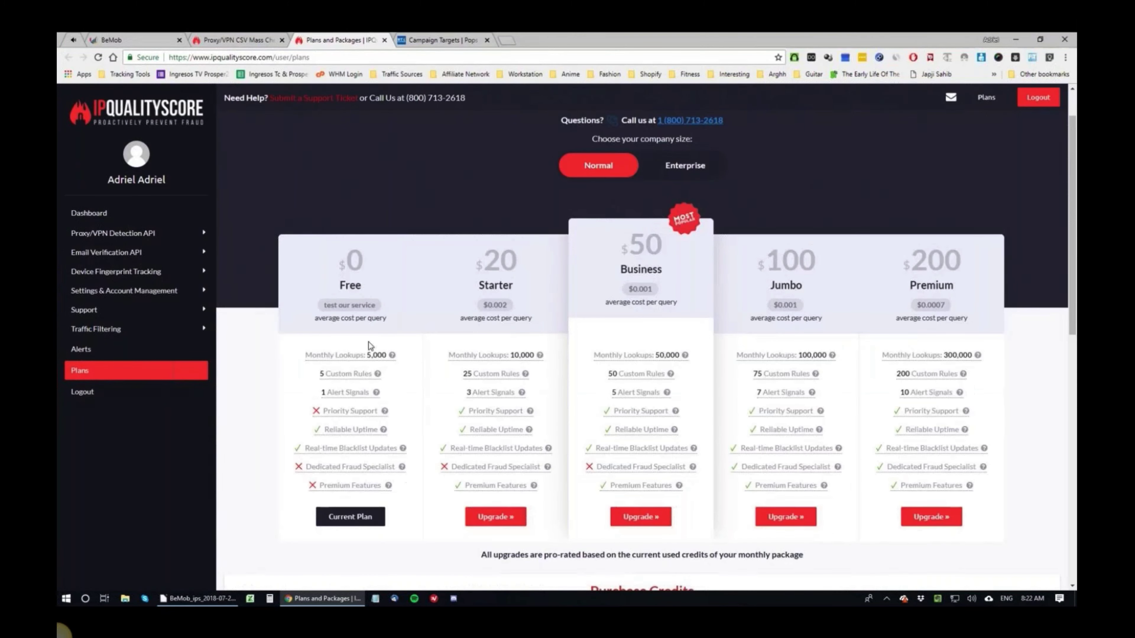
{"action": "mouse_move", "coordinate": [356, 356]}
{"action": "mouse_move", "coordinate": [487, 360]}
{"action": "mouse_move", "coordinate": [698, 358]}
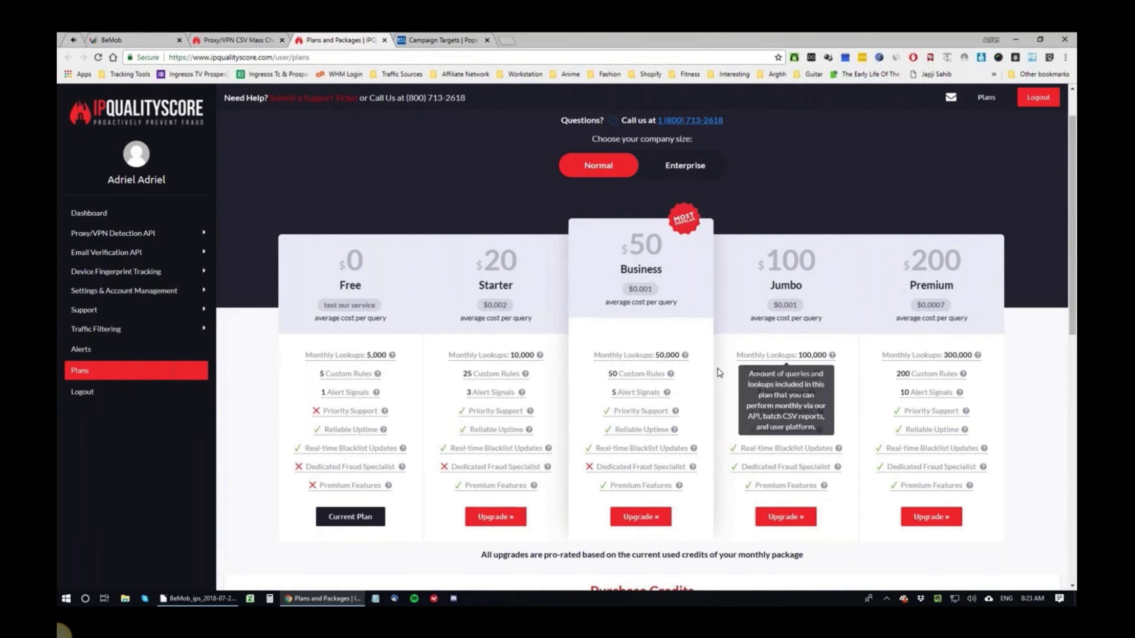
{"action": "left_click", "coordinate": [237, 40]}
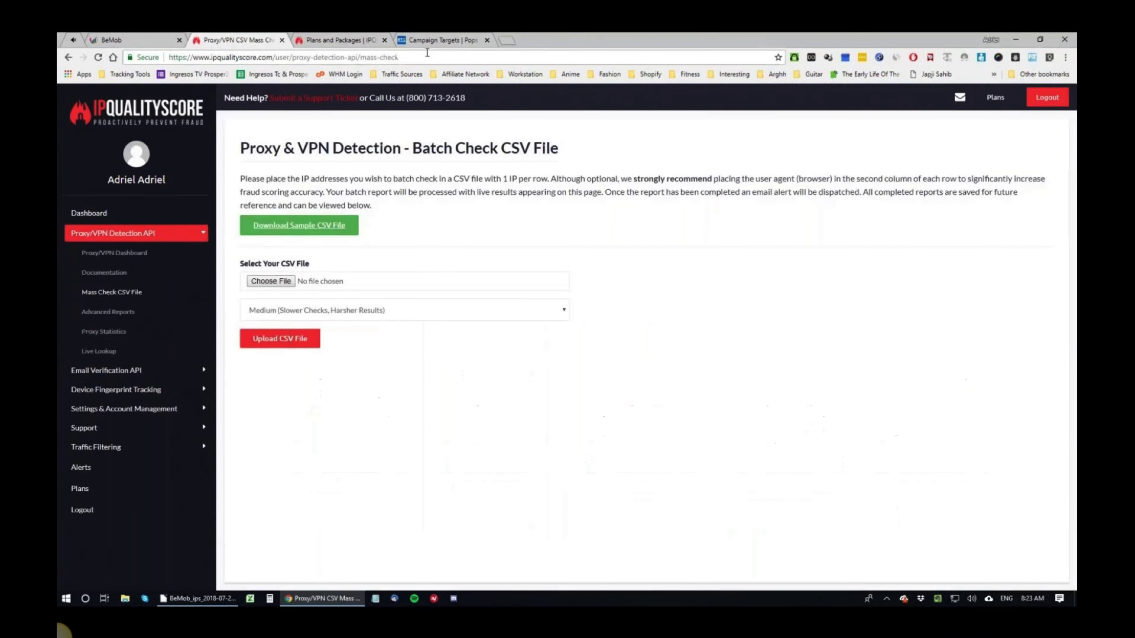
{"action": "left_click", "coordinate": [385, 40]}
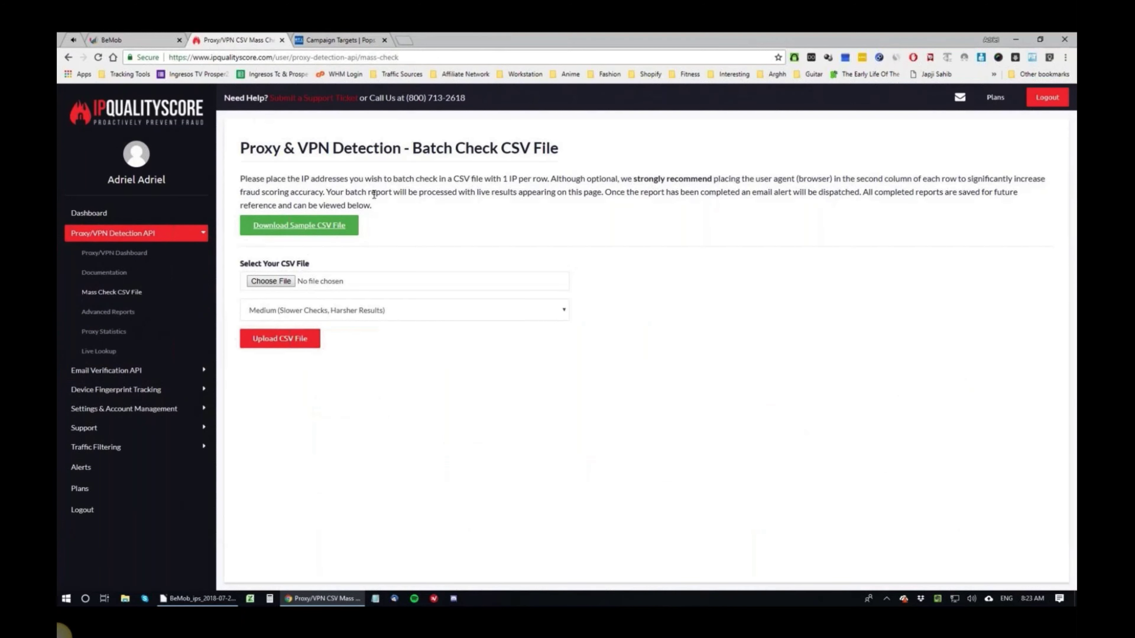
- Download the sample CSV file from the batch check page into the Downloads folder and open it
{"action": "left_click", "coordinate": [315, 232]}
{"action": "left_click", "coordinate": [116, 38]}
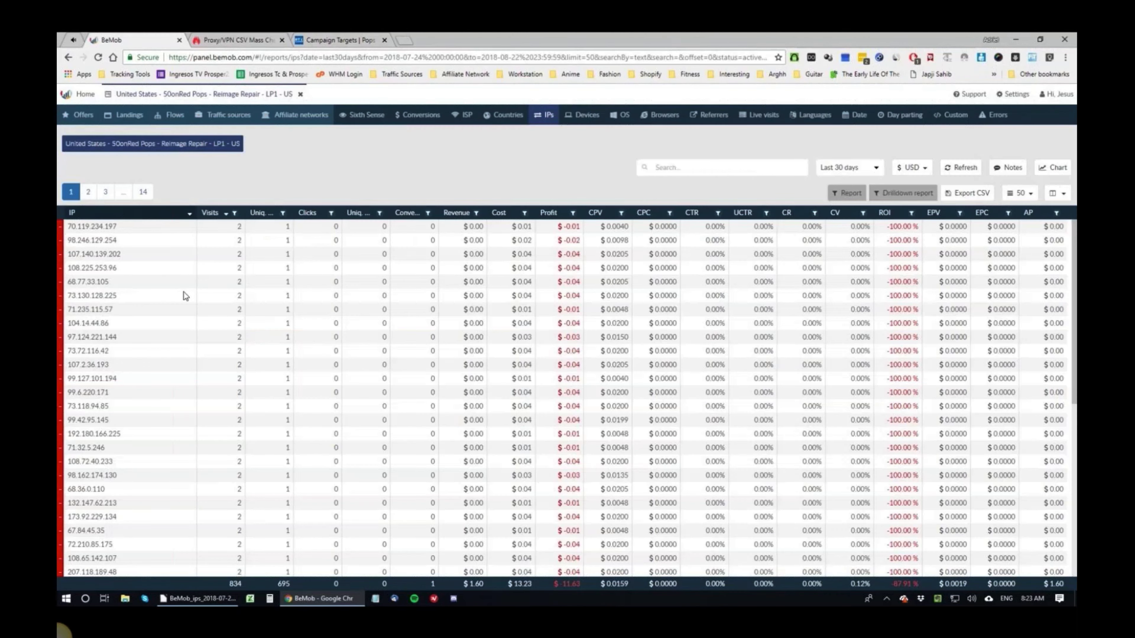
{"action": "key", "text": "ctrl+Tab"}
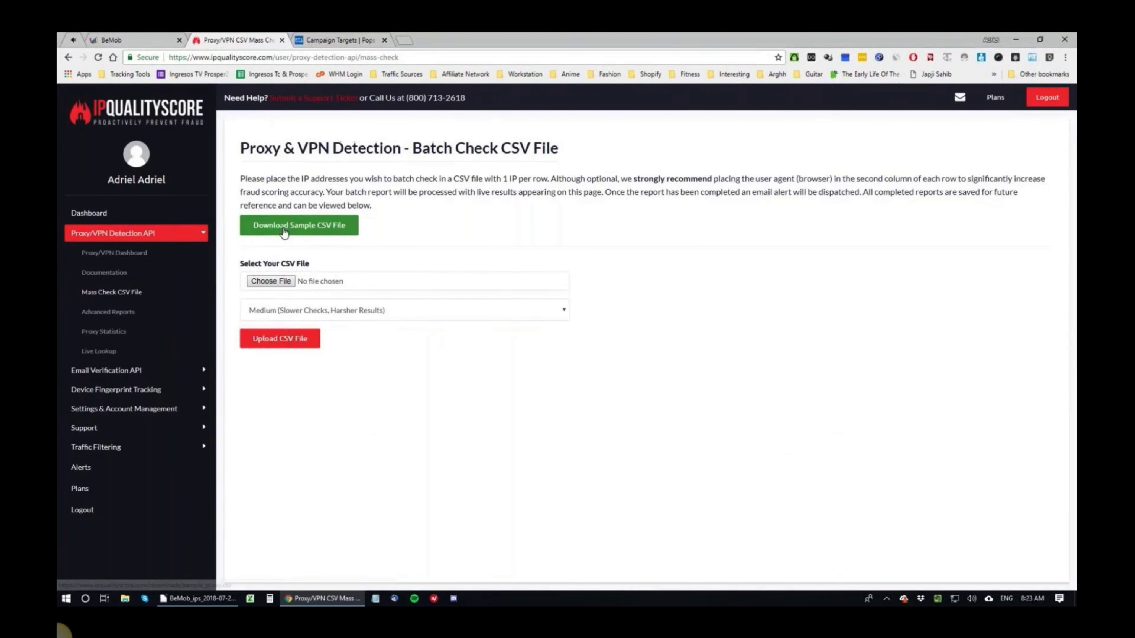
{"action": "left_click_drag", "start_coordinate": [296, 223], "coordinate": [295, 224]}
{"action": "left_click", "coordinate": [295, 224]}
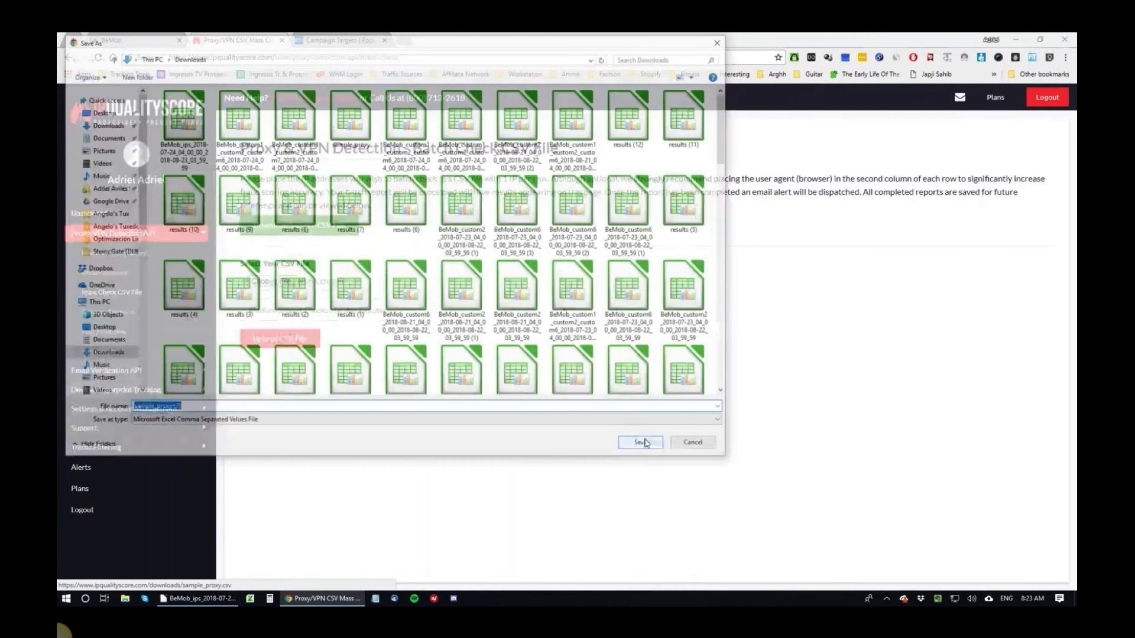
{"action": "left_click", "coordinate": [643, 442]}
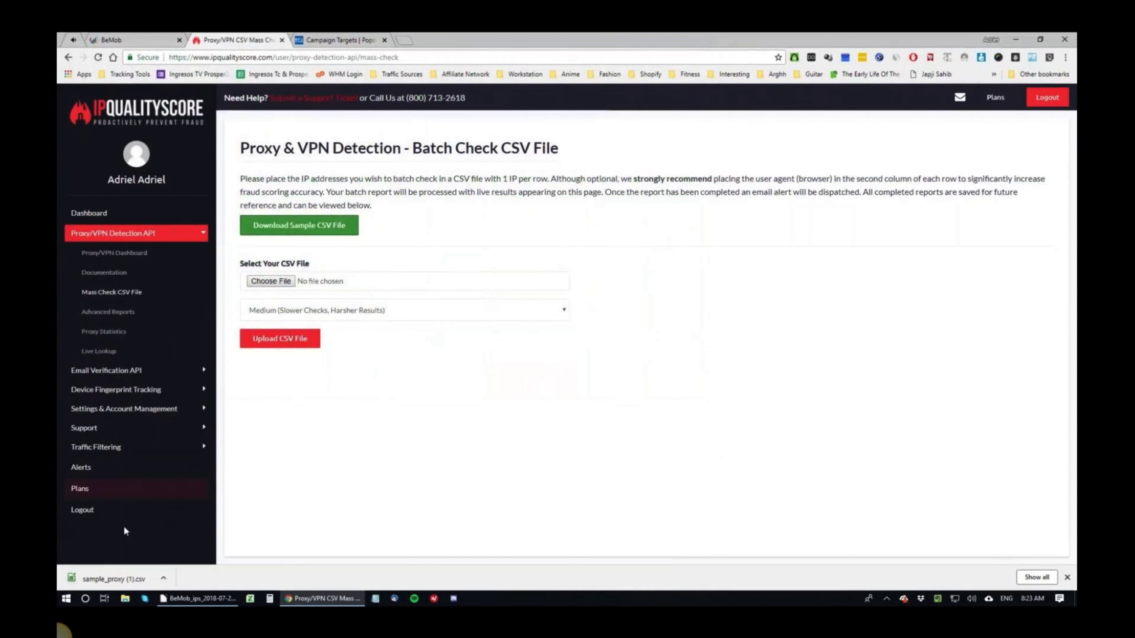
{"action": "left_click", "coordinate": [137, 579]}
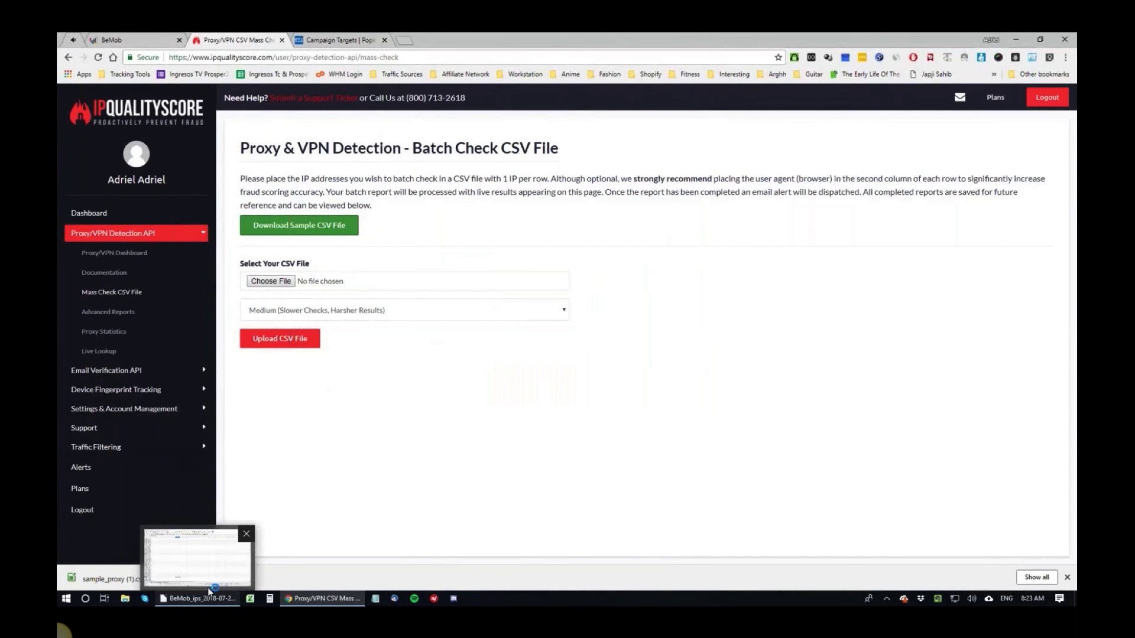
- Import the sample_proxy (1).csv file in LibreOffice Calc with the default text settings and examine its ip and ua columns
{"action": "left_click", "coordinate": [197, 599]}
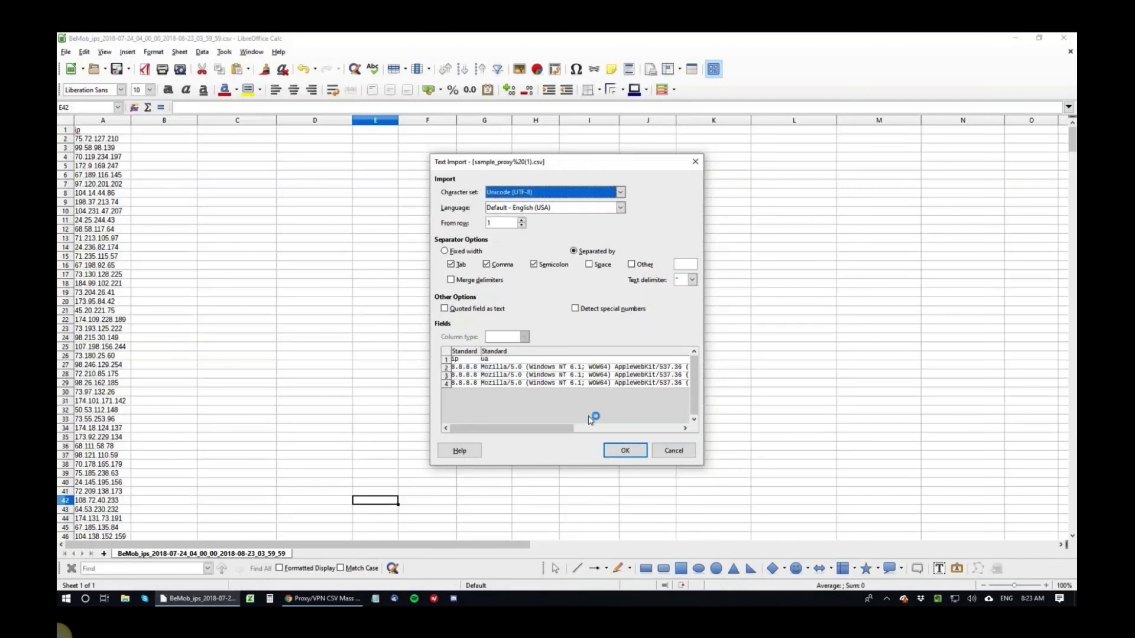
{"action": "left_click", "coordinate": [625, 451]}
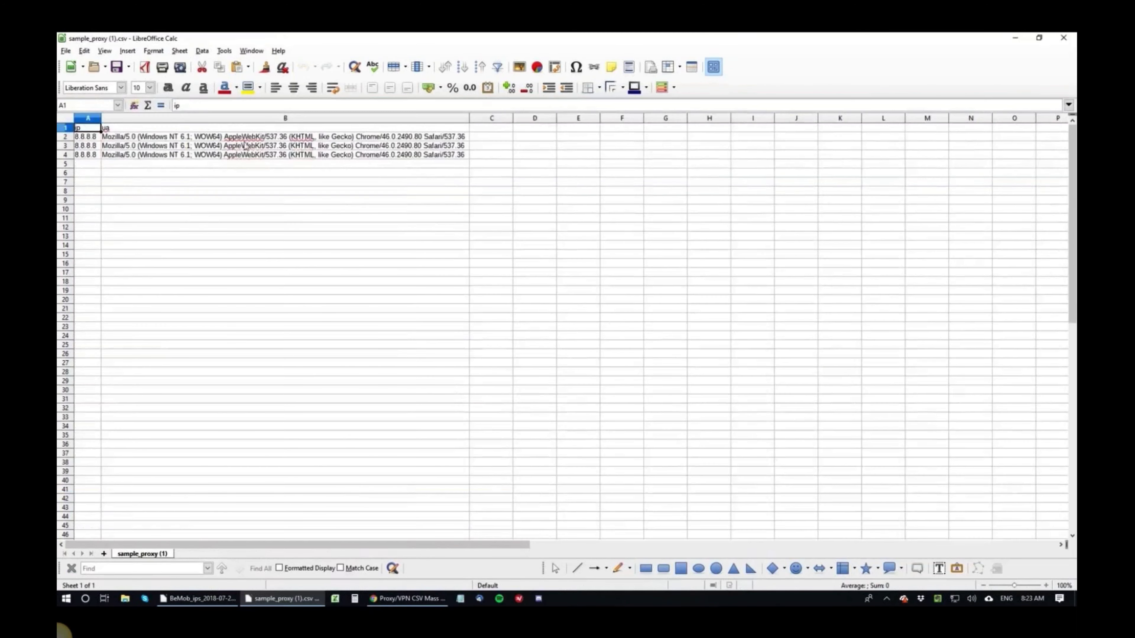
{"action": "key", "text": "Down"}
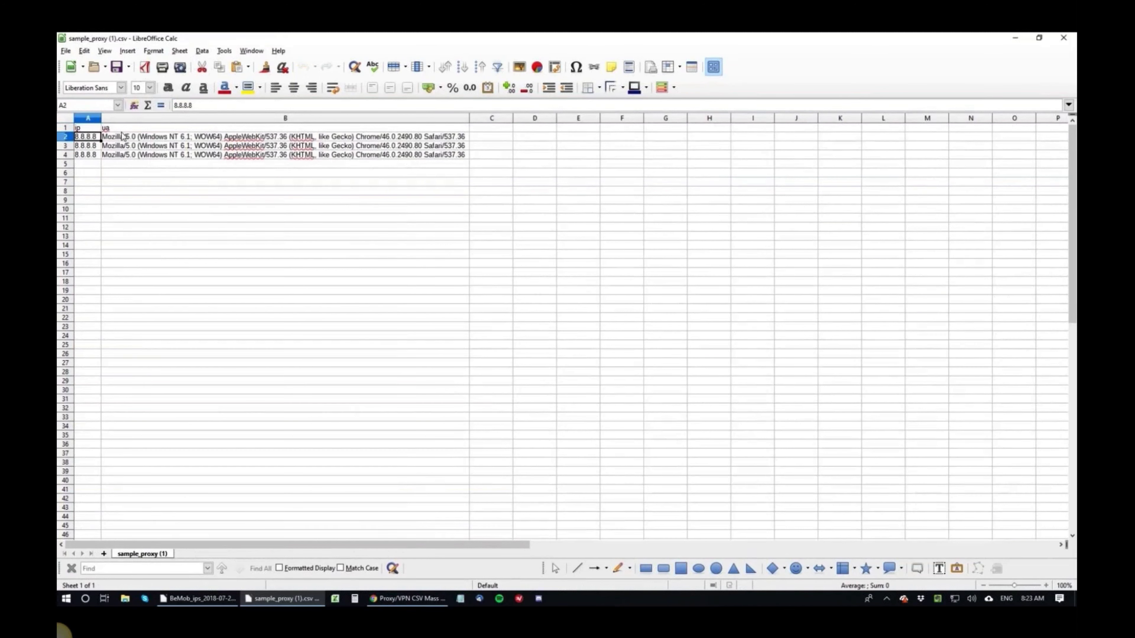
{"action": "left_click", "coordinate": [125, 176]}
{"action": "left_click", "coordinate": [89, 155]}
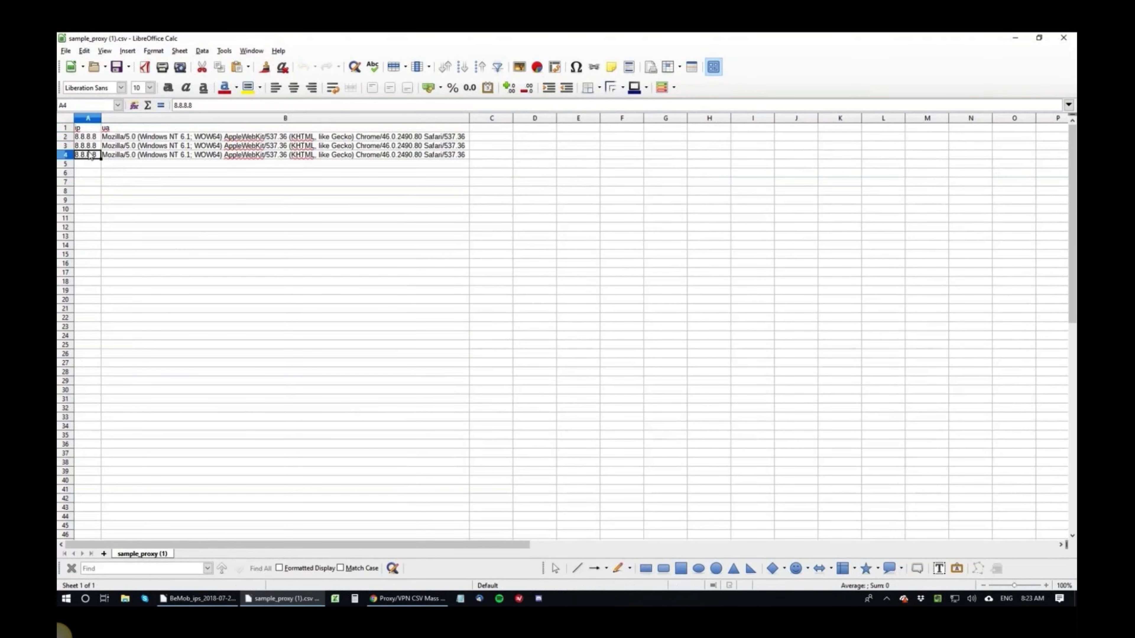
- Try clearing the ua column in the sample file, undo the deletion and examine the user agent entries
{"action": "left_click", "coordinate": [149, 119]}
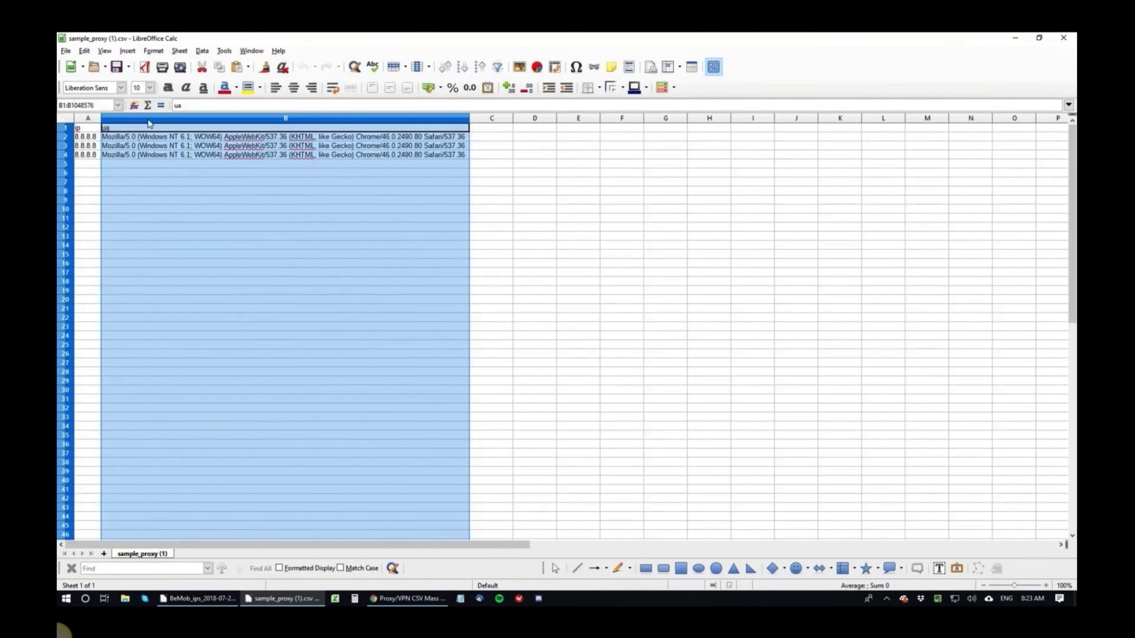
{"action": "key", "text": "Delete"}
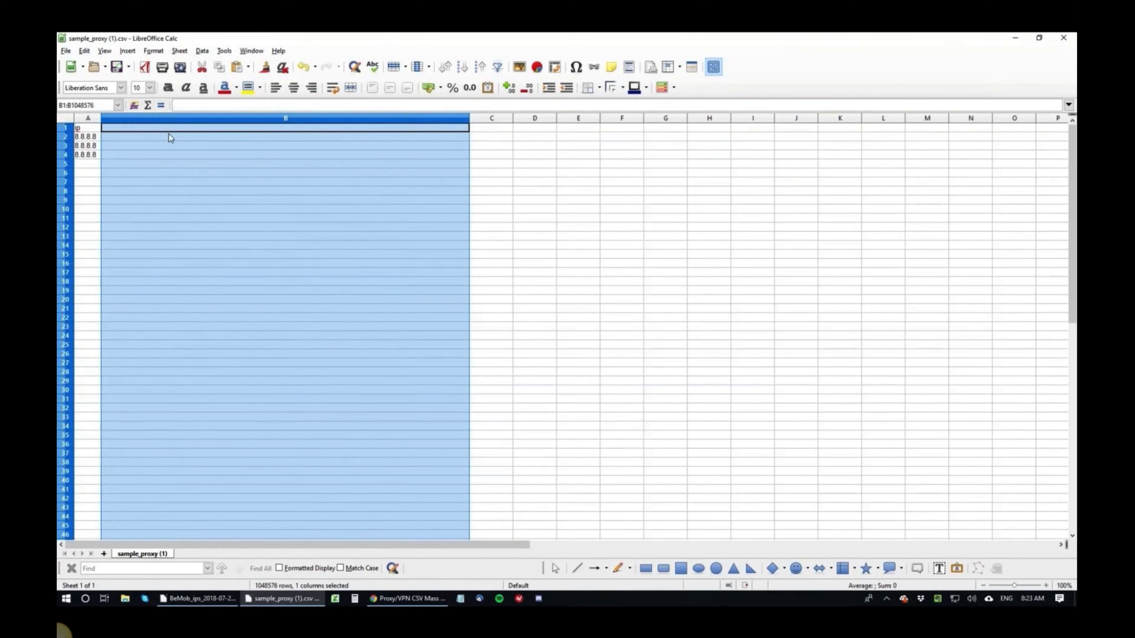
{"action": "key", "text": "ctrl+z"}
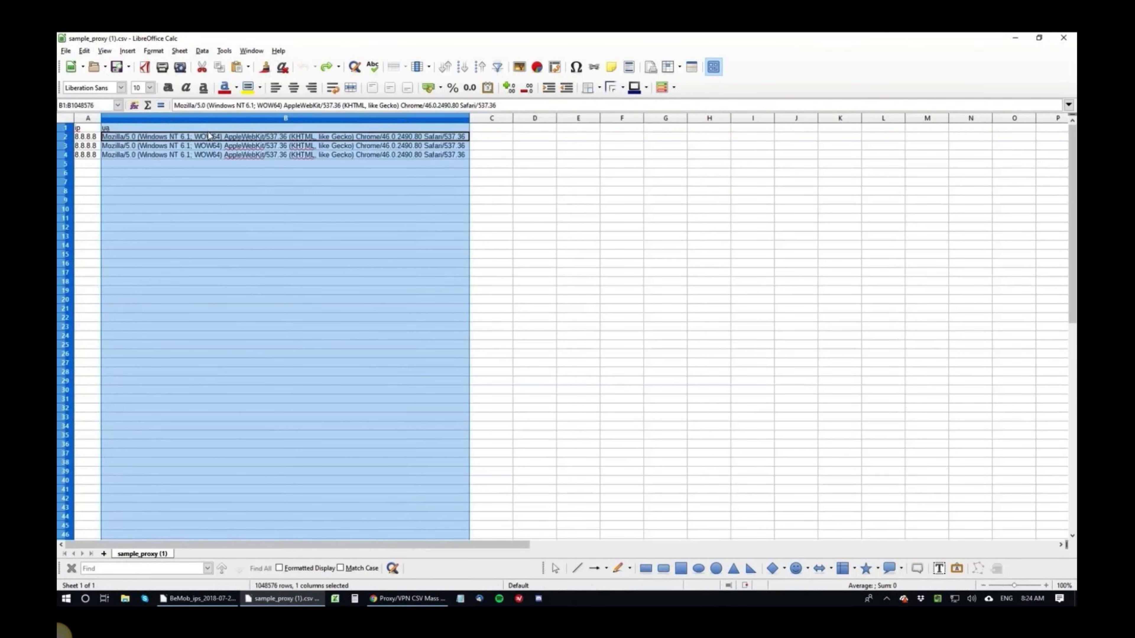
{"action": "left_click", "coordinate": [234, 196]}
{"action": "left_click", "coordinate": [244, 245]}
{"action": "left_click", "coordinate": [253, 190]}
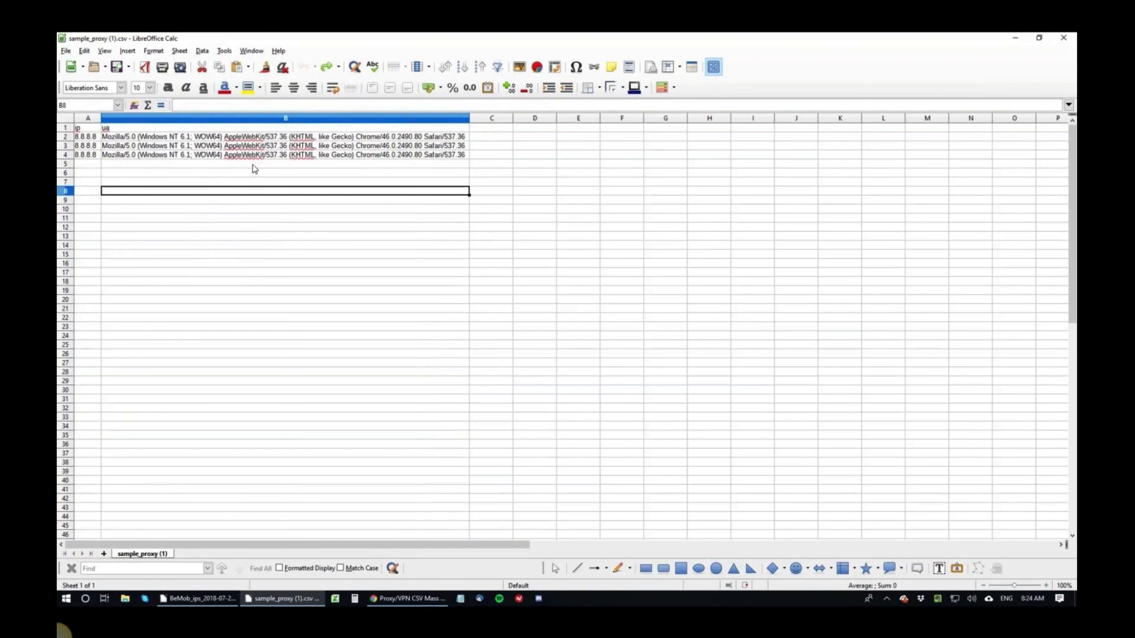
{"action": "left_click", "coordinate": [216, 137]}
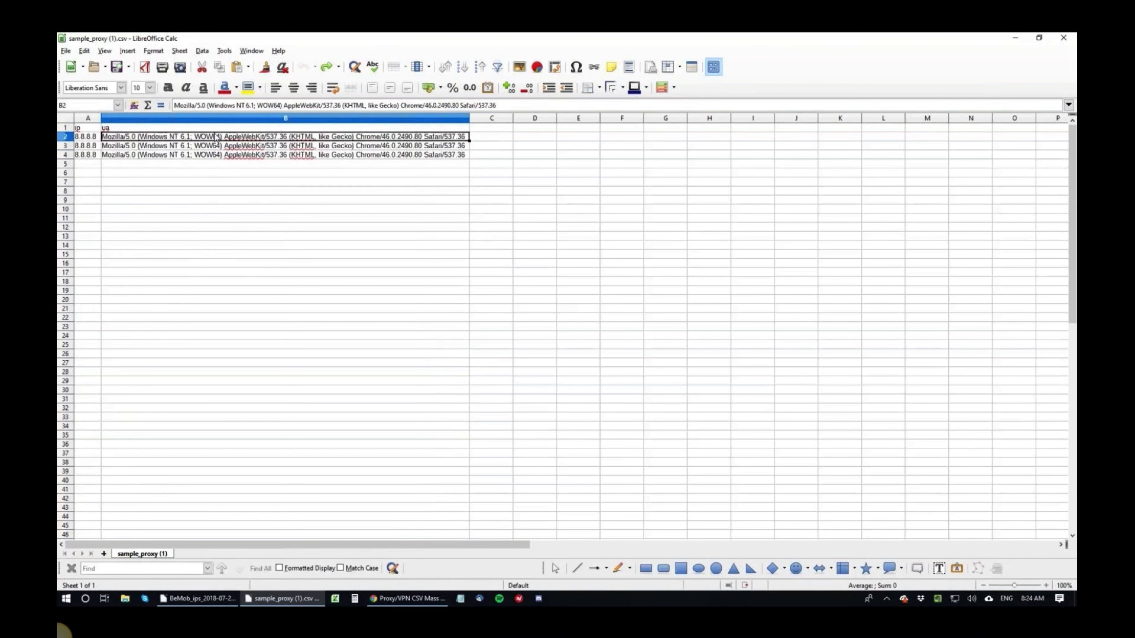
{"action": "left_click", "coordinate": [206, 129]}
{"action": "left_click", "coordinate": [230, 147]}
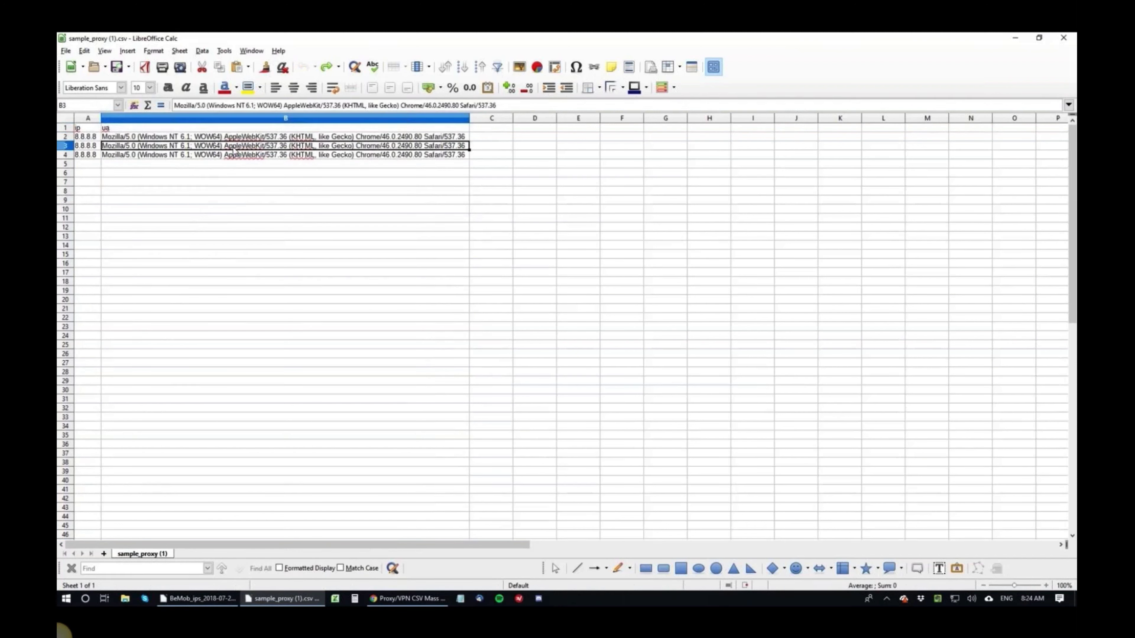
- Clear the entire ua column in the sample file and select the ip header cell
{"action": "left_click", "coordinate": [233, 120]}
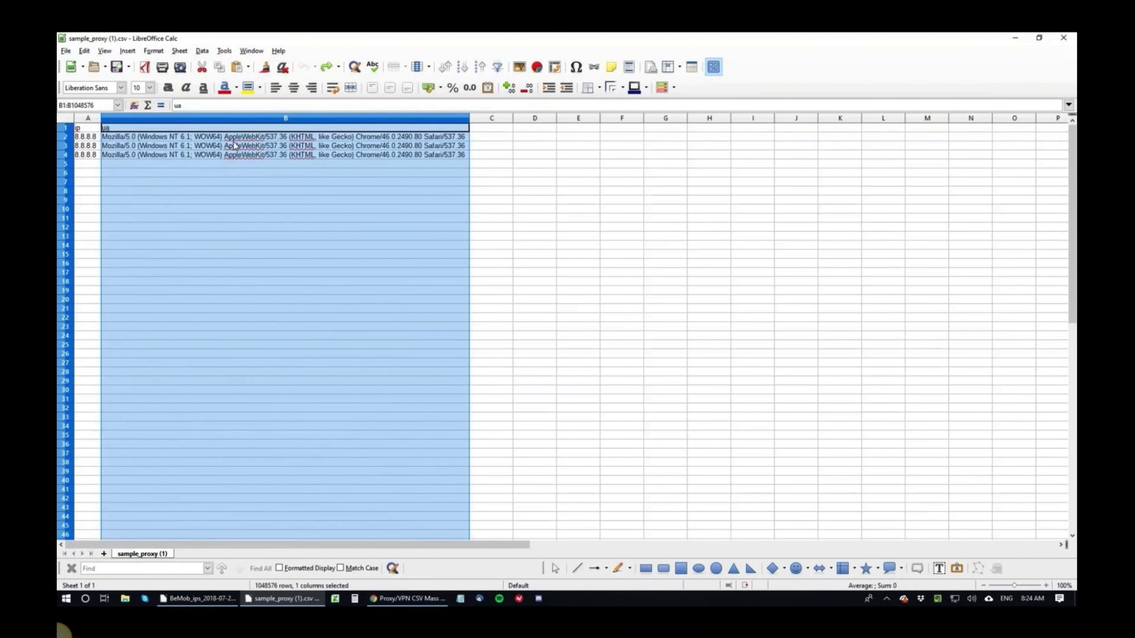
{"action": "key", "text": "Delete"}
{"action": "left_click", "coordinate": [232, 157]}
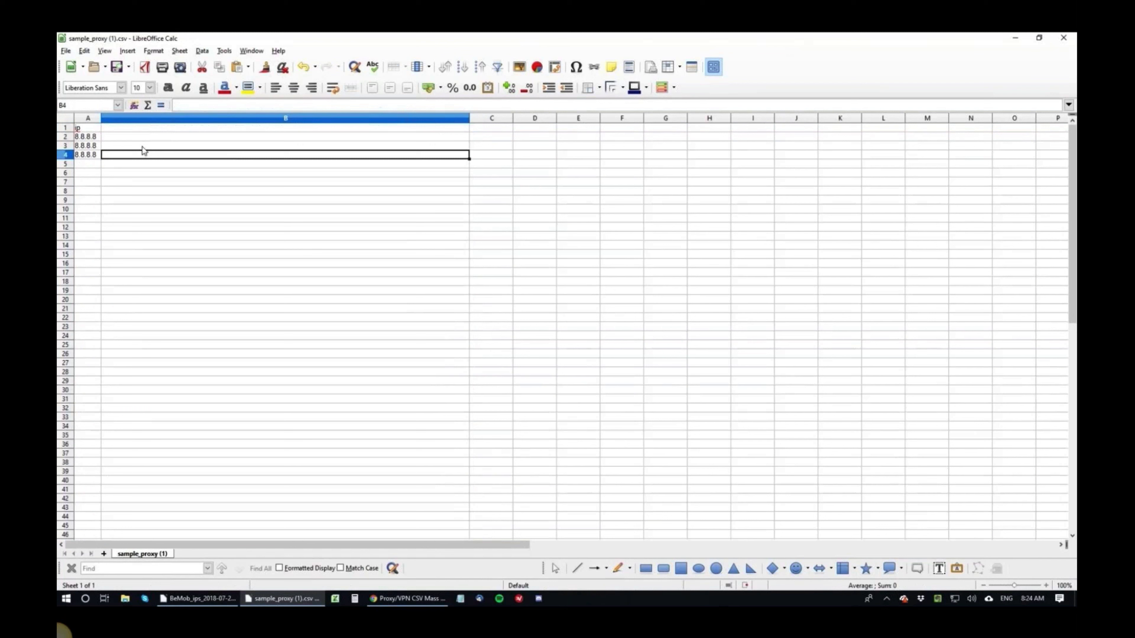
{"action": "left_click", "coordinate": [91, 129]}
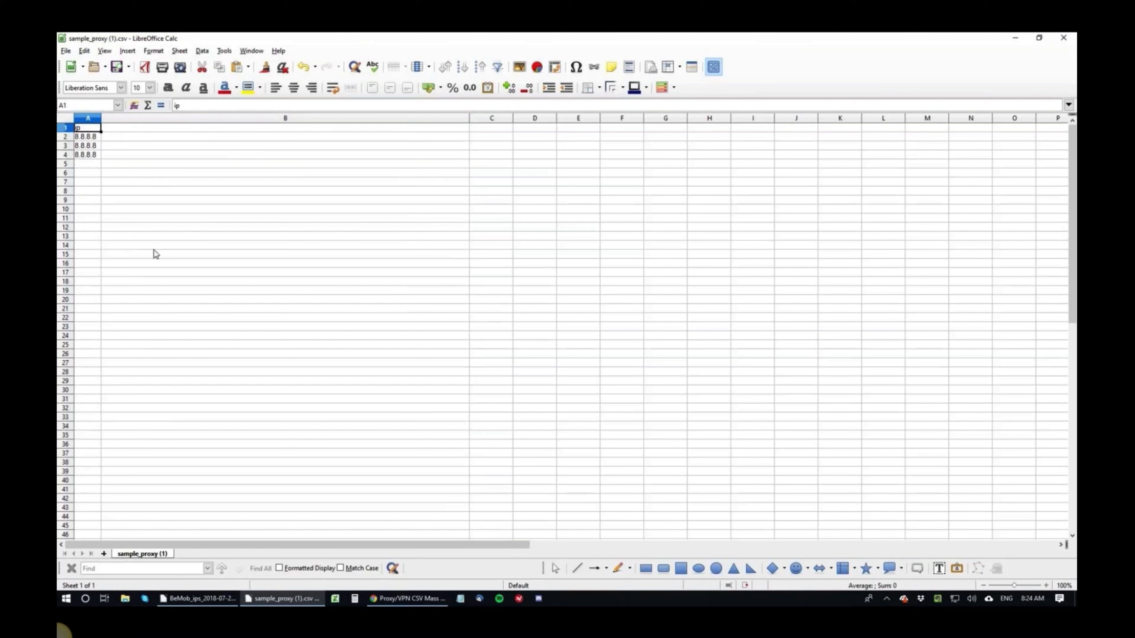
- Glance at the batch check page in Chrome, return to the sample spreadsheet and close it without saving
{"action": "key", "text": "alt+Tab"}
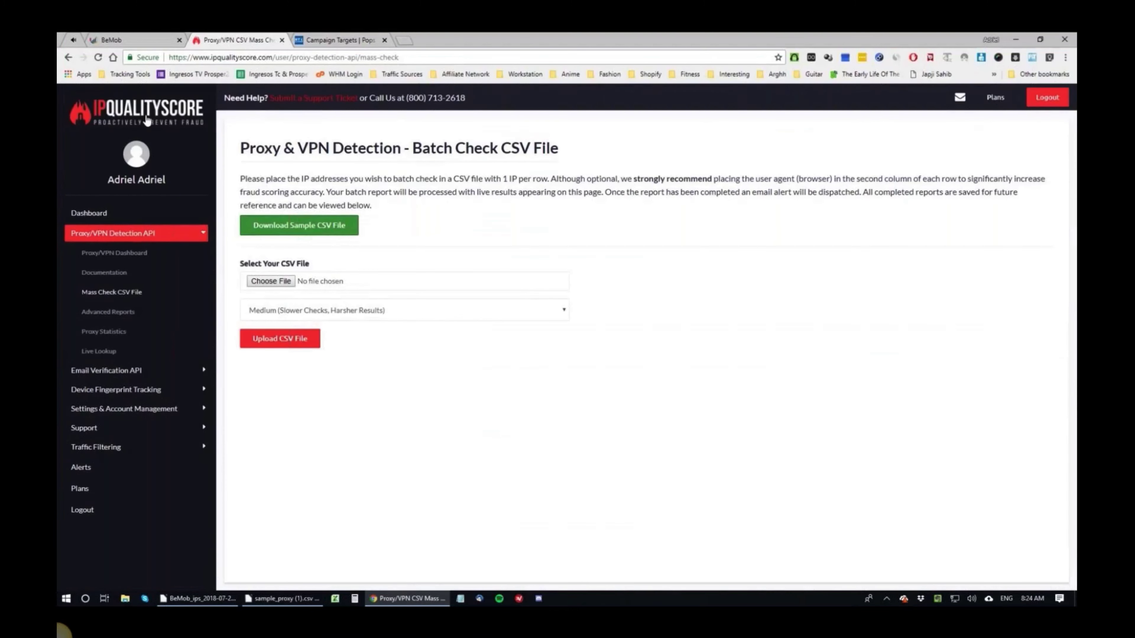
{"action": "key", "text": "alt+Tab"}
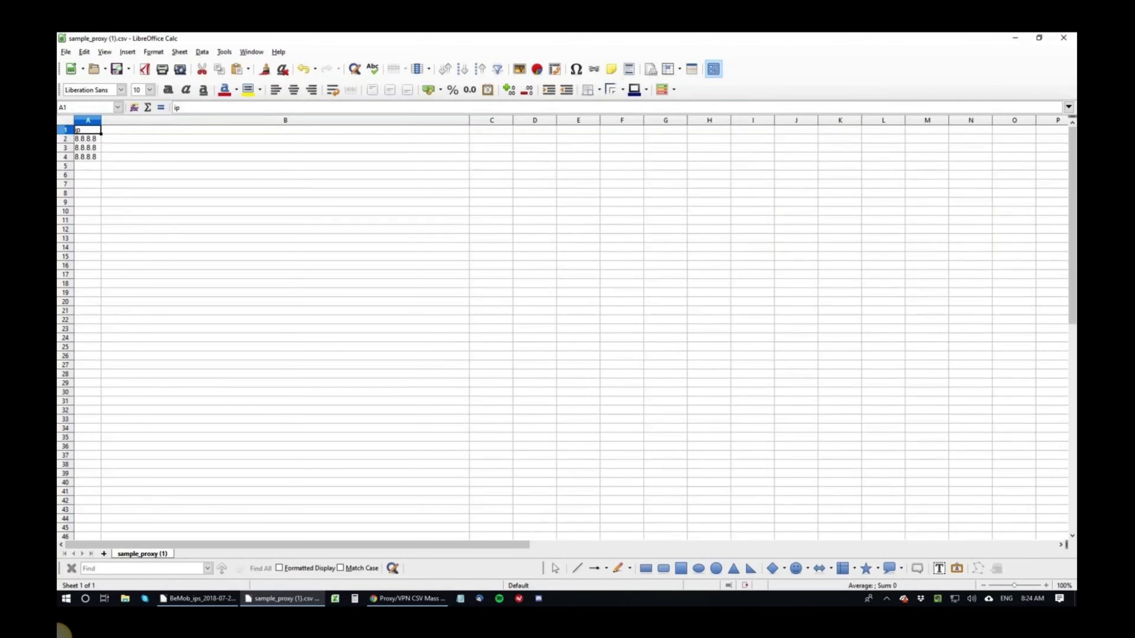
{"action": "key", "text": "alt+F4"}
{"action": "key", "text": "alt+d"}
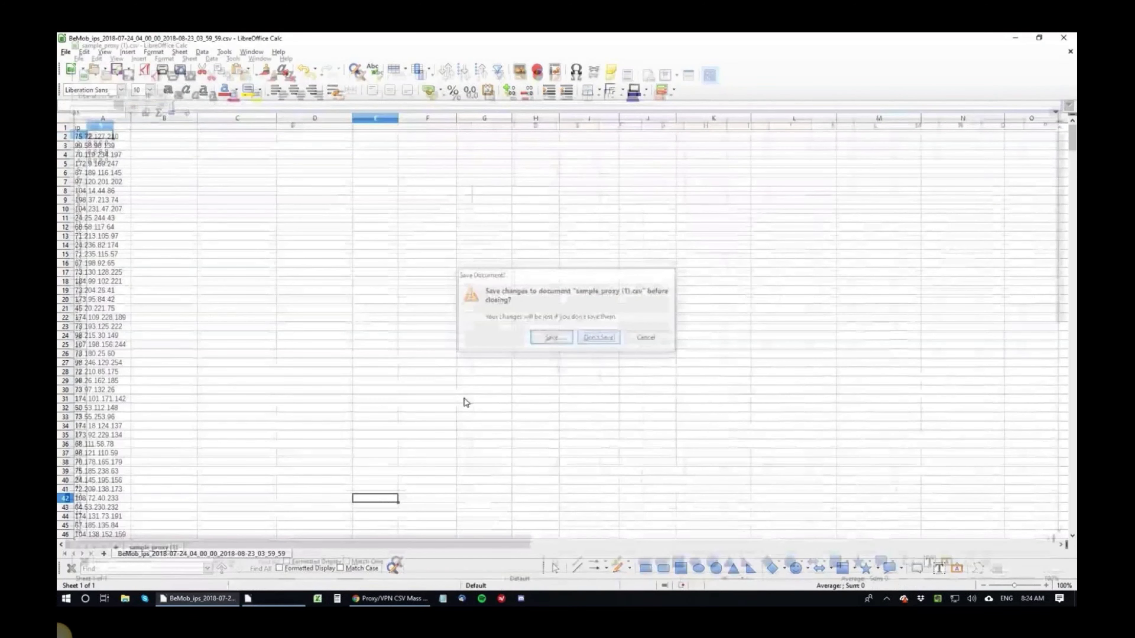
{"action": "key", "text": "alt+F4"}
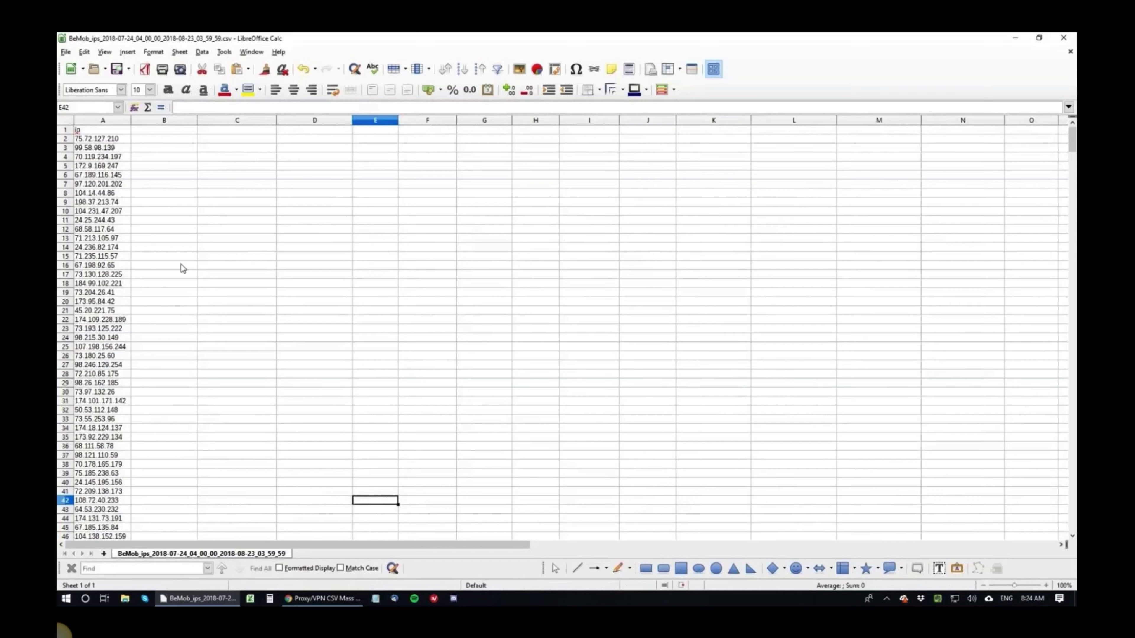
- Examine the BeMob IP spreadsheet's columns from B to T, the address list in column A and the header in A1
{"action": "left_click", "coordinate": [181, 265]}
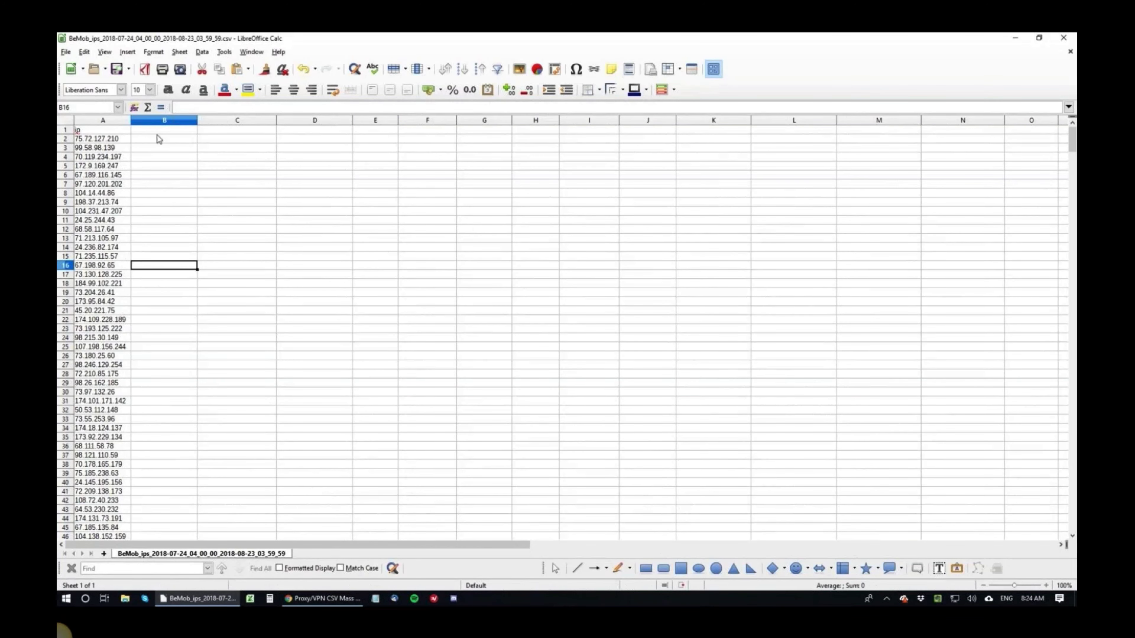
{"action": "left_click_drag", "start_coordinate": [164, 119], "coordinate": [713, 174]}
{"action": "left_click_drag", "start_coordinate": [425, 545], "coordinate": [260, 544]}
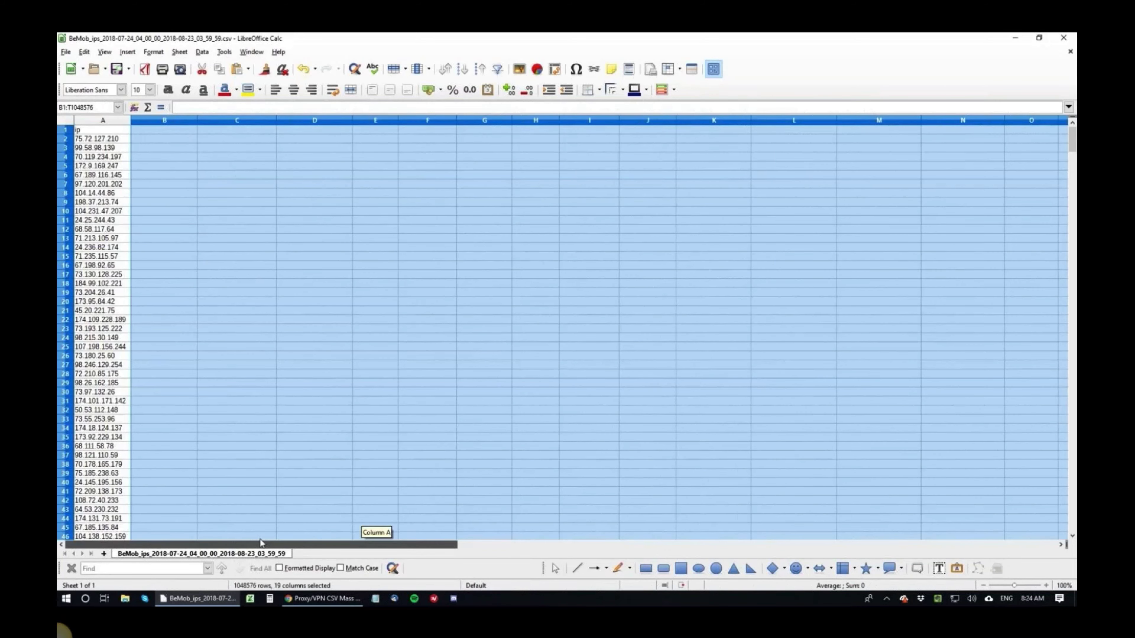
{"action": "left_click", "coordinate": [219, 428]}
{"action": "scroll", "coordinate": [107, 142], "scroll_direction": "down", "scroll_amount": 14}
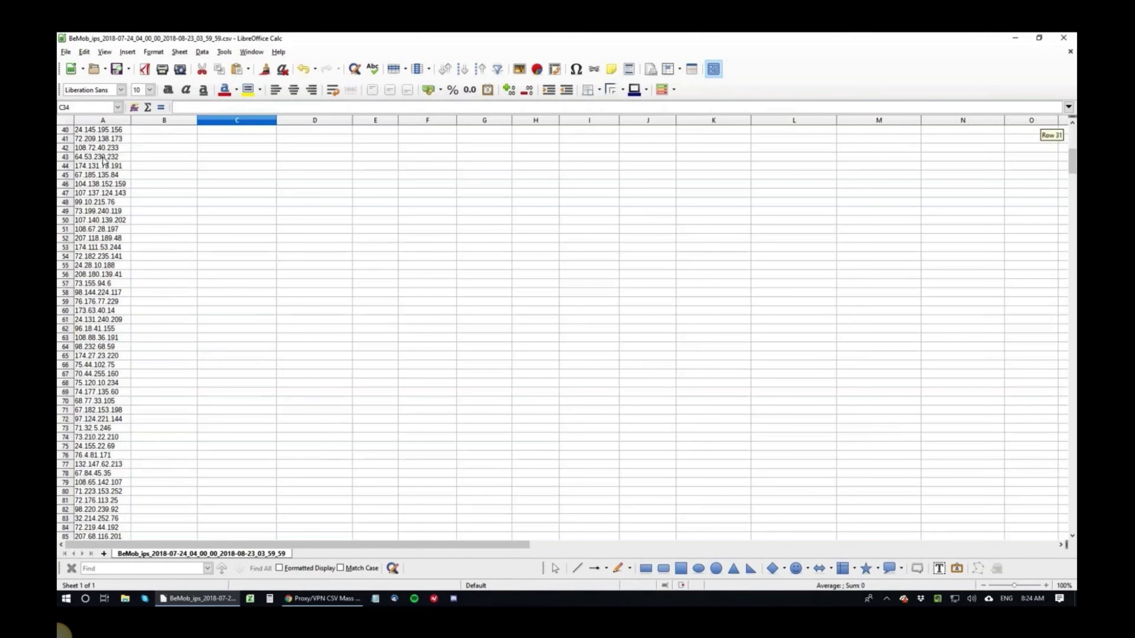
{"action": "scroll", "coordinate": [98, 221], "scroll_direction": "up", "scroll_amount": 14}
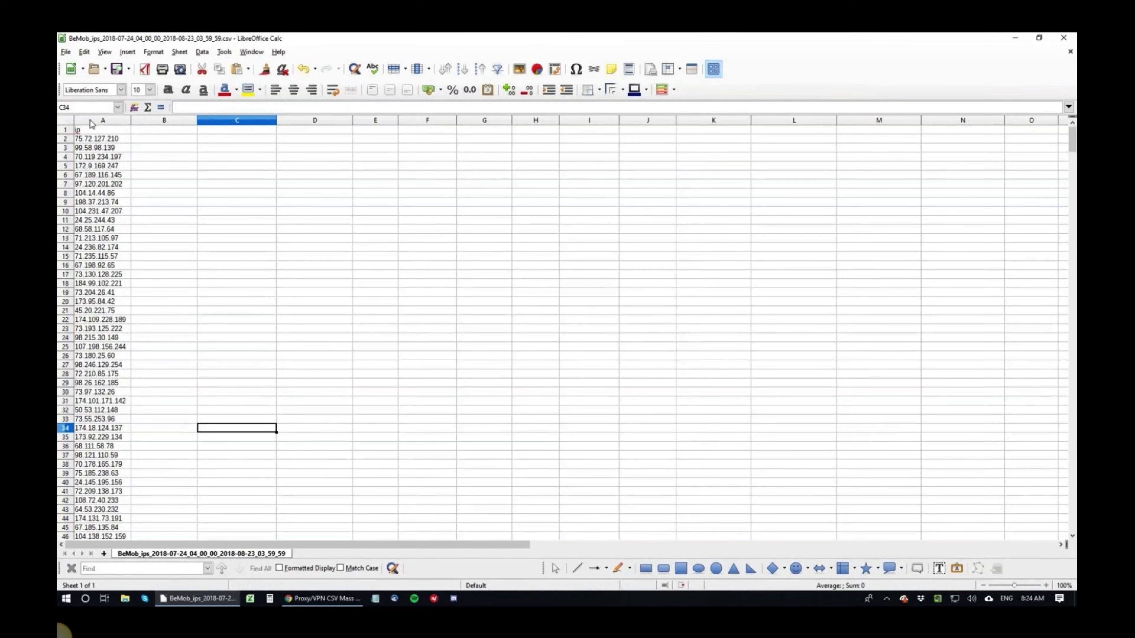
{"action": "left_click", "coordinate": [92, 120]}
{"action": "left_click", "coordinate": [237, 301]}
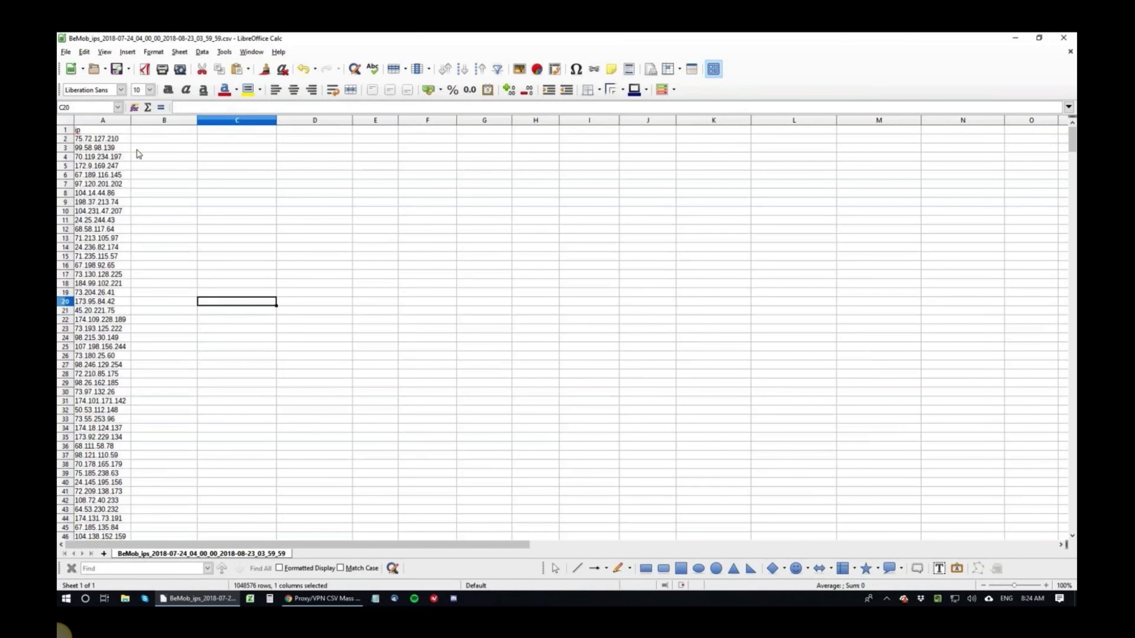
{"action": "left_click", "coordinate": [115, 131]}
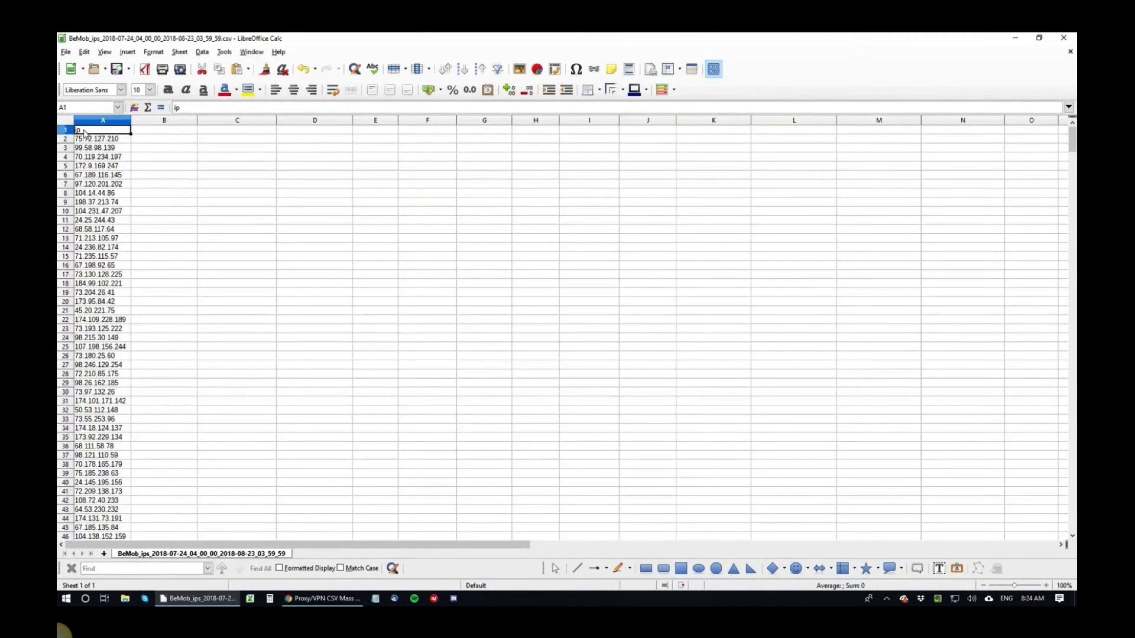
{"action": "left_click", "coordinate": [304, 265]}
- View the batch check page in Chrome, return to the BeMob IP spreadsheet in LibreOffice Calc and save it
{"action": "left_click", "coordinate": [324, 598]}
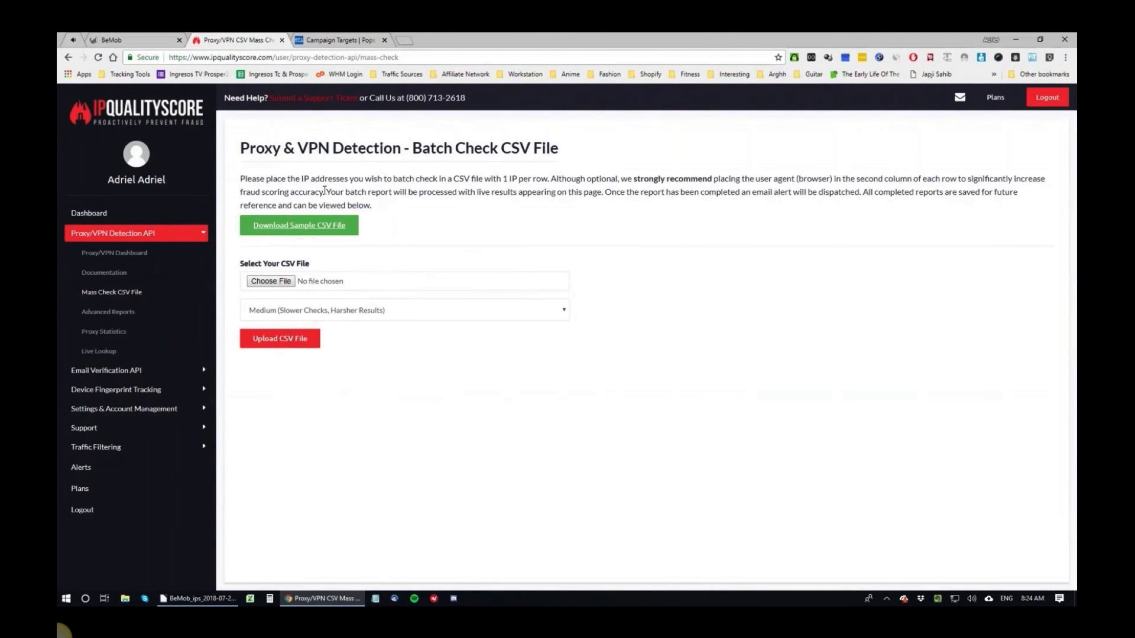
{"action": "left_click", "coordinate": [237, 601]}
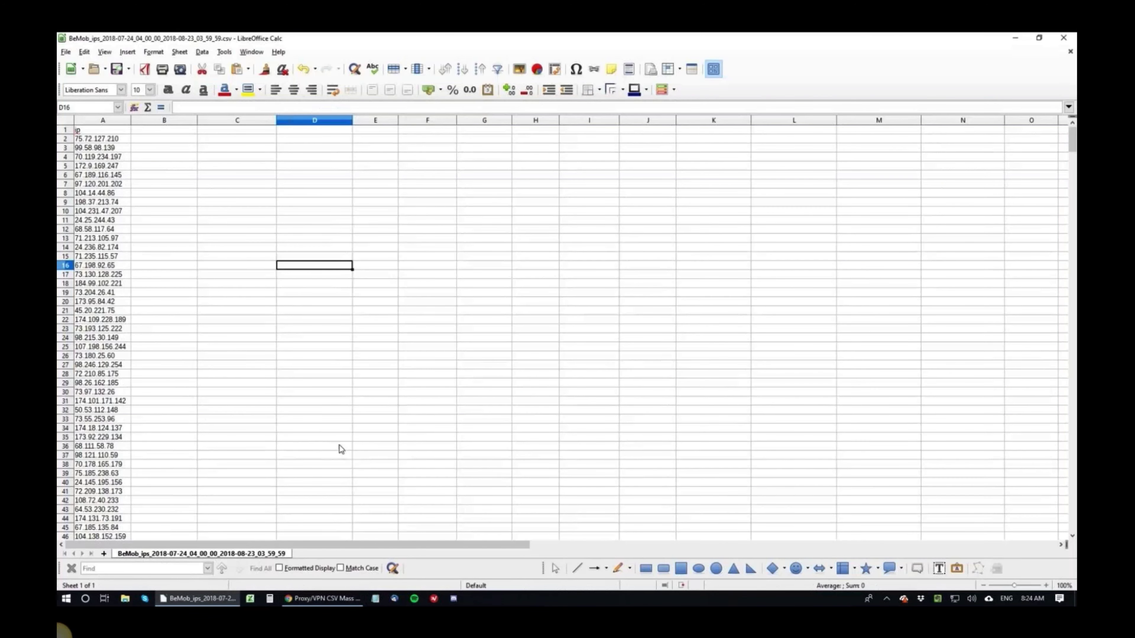
{"action": "left_click", "coordinate": [307, 420]}
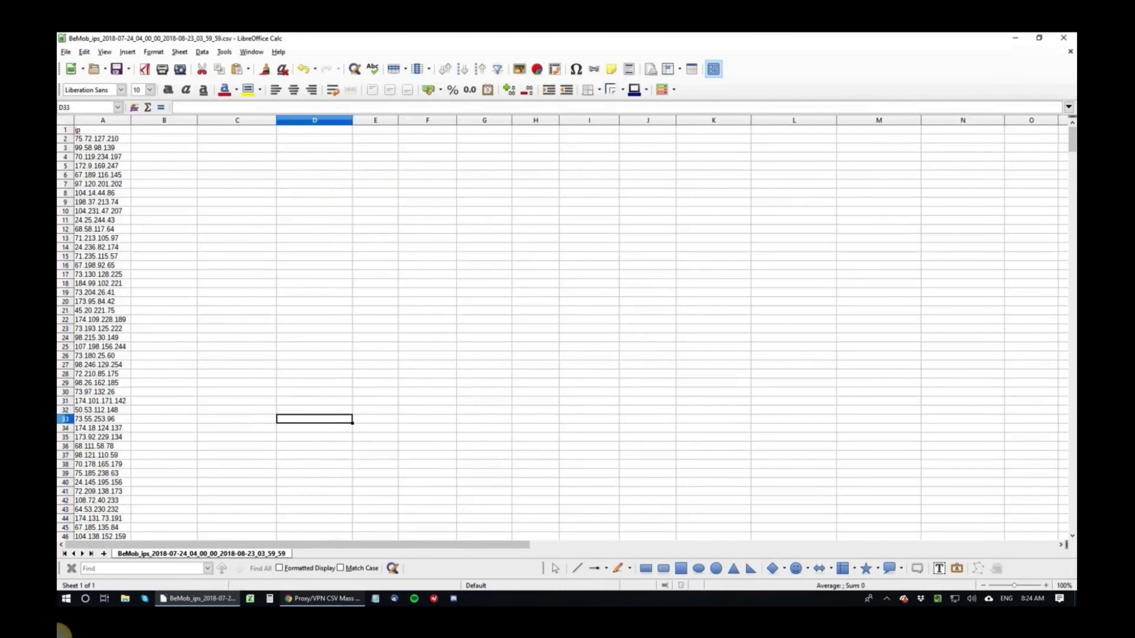
- Switch to Chrome, start choosing the CSV file to upload, sort the Downloads folder by date and select the BeMob IPs file
{"action": "key", "text": "alt+Tab"}
{"action": "left_click", "coordinate": [269, 284]}
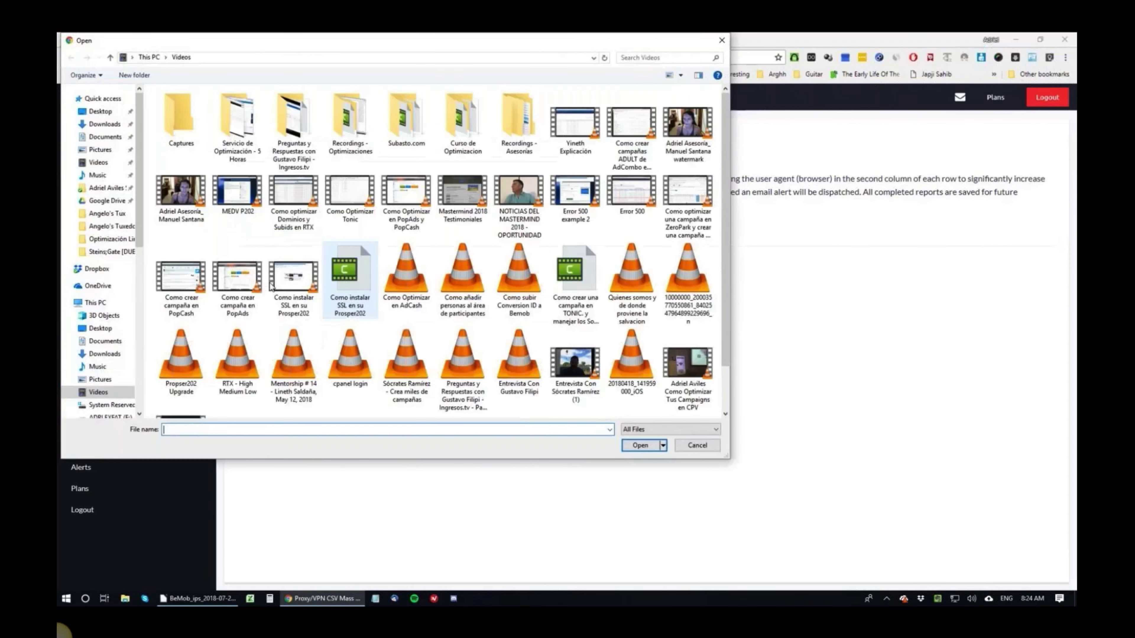
{"action": "left_click", "coordinate": [104, 125]}
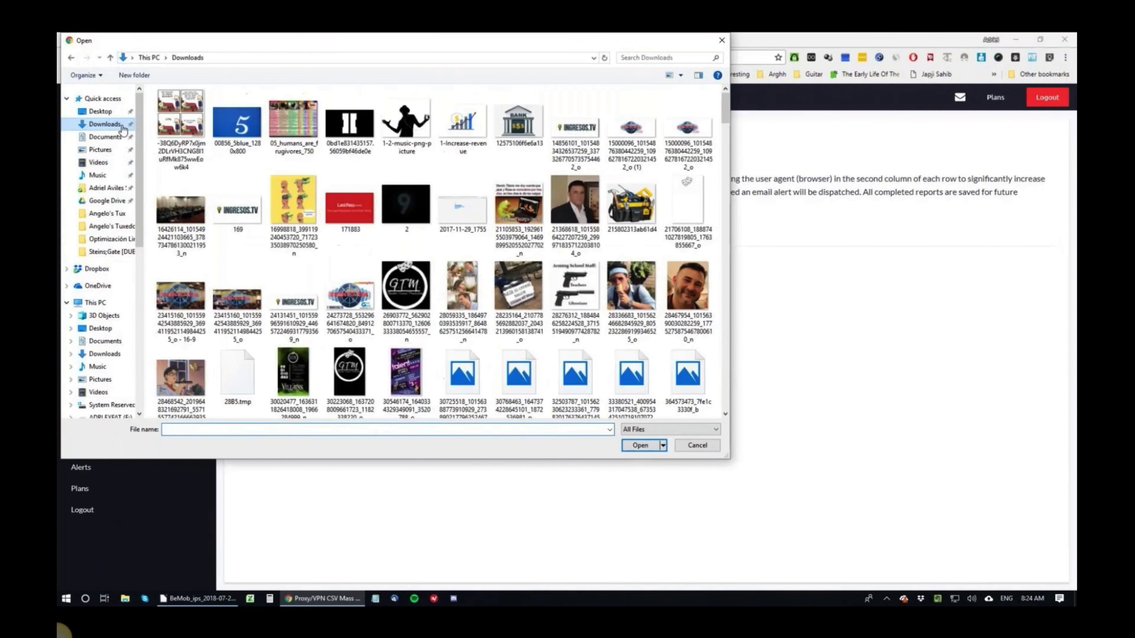
{"action": "right_click", "coordinate": [238, 172]}
{"action": "mouse_move", "coordinate": [201, 187]}
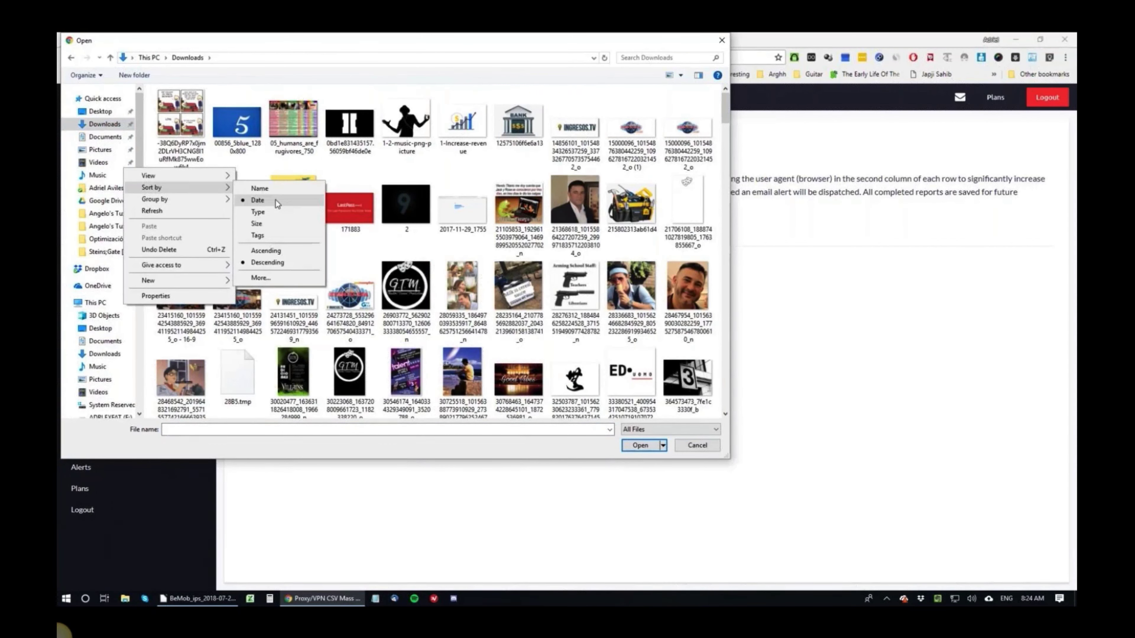
{"action": "left_click", "coordinate": [280, 206]}
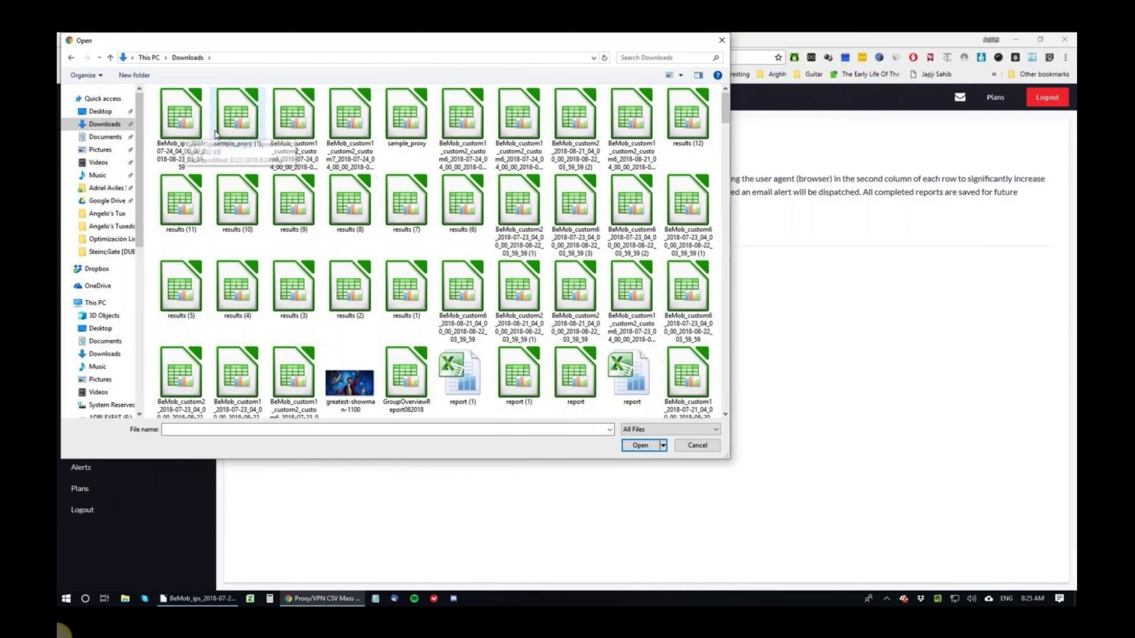
{"action": "left_click", "coordinate": [175, 125]}
- Check the IP spreadsheet in LibreOffice Calc, return to Chrome and attach BeMob_ips_2018-07-24_04_00_00_2018-08-23_03_59_59.csv to the batch check form
{"action": "key", "text": "alt+Tab"}
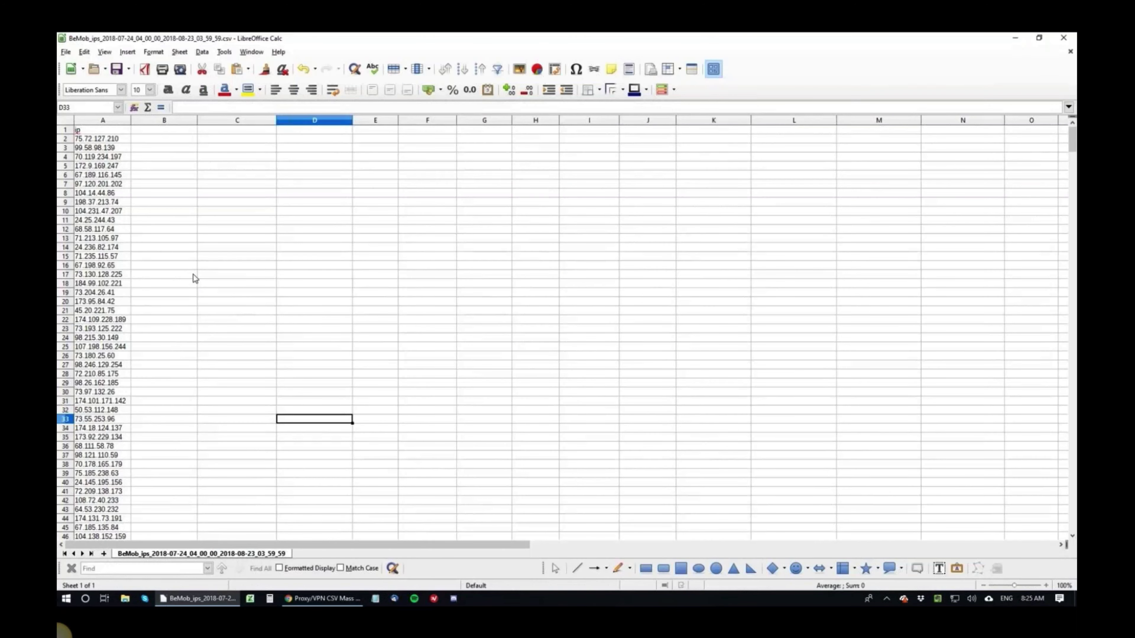
{"action": "left_click", "coordinate": [193, 275]}
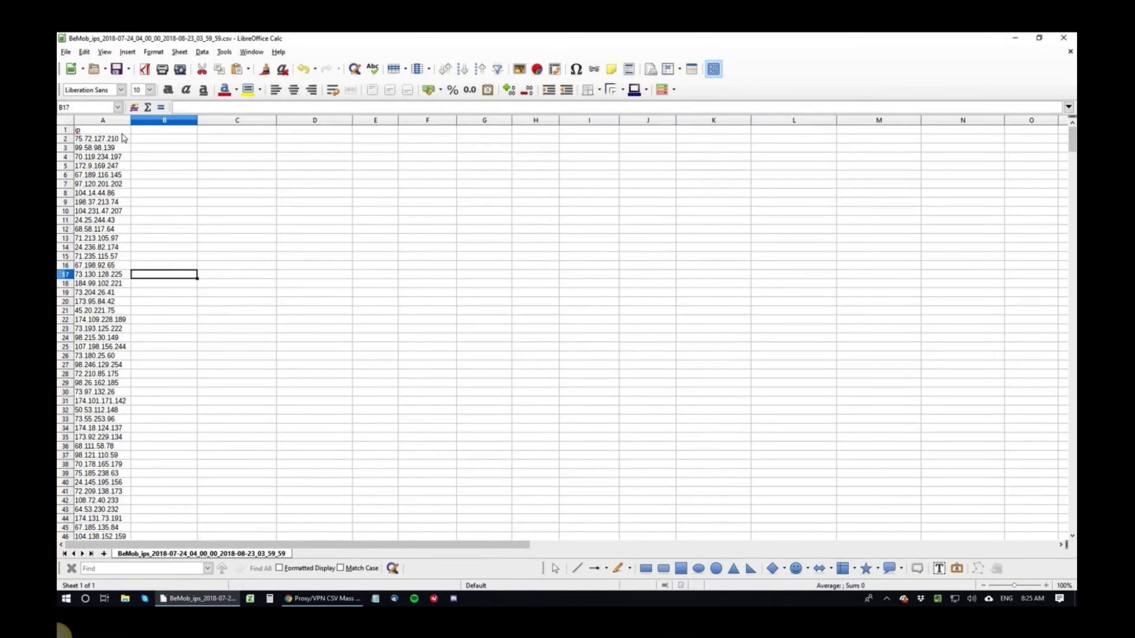
{"action": "key", "text": "alt+Tab"}
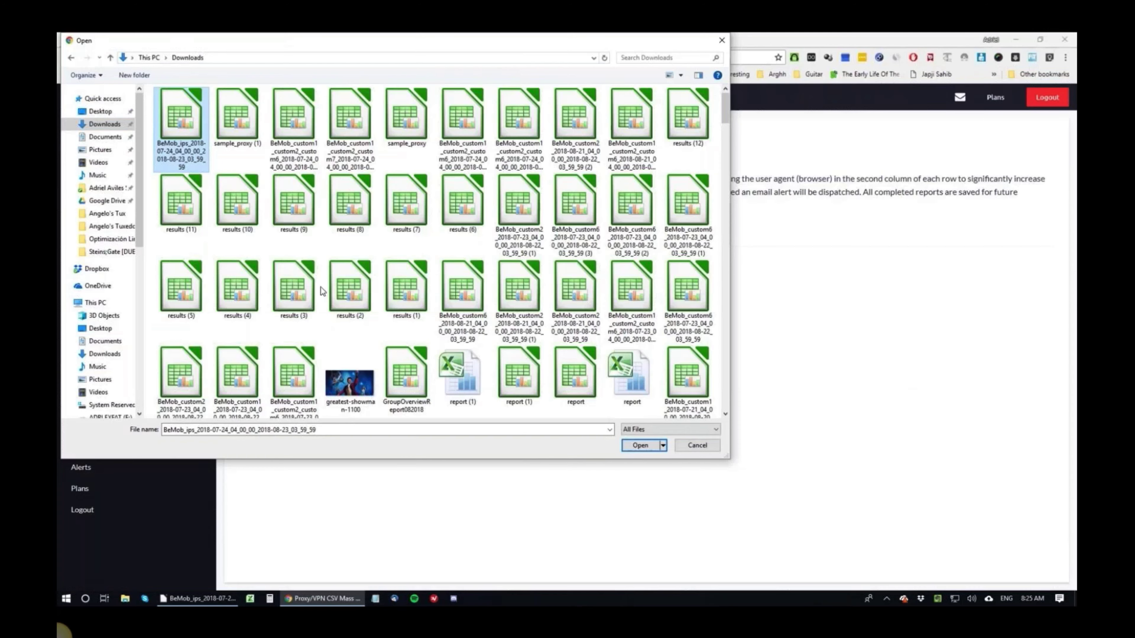
{"action": "double_click", "coordinate": [182, 129]}
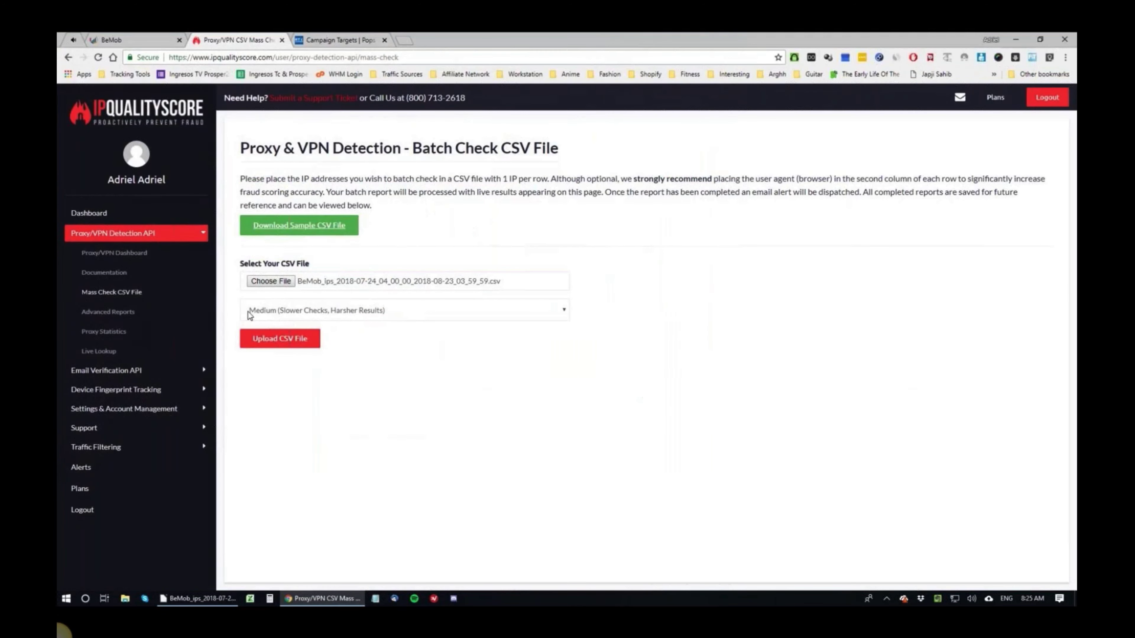
- Review the Low, Medium and Hard check strictness options available for the batch check
{"action": "left_click", "coordinate": [277, 315]}
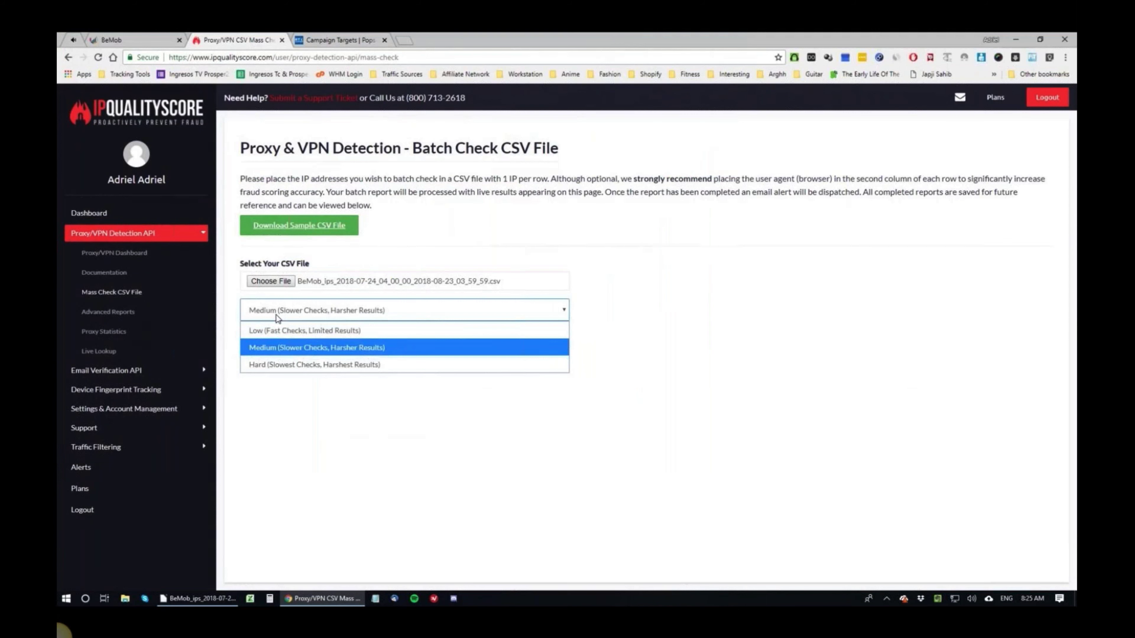
{"action": "left_click", "coordinate": [276, 316]}
{"action": "left_click", "coordinate": [332, 320]}
{"action": "left_click", "coordinate": [331, 318]}
{"action": "left_click", "coordinate": [284, 316]}
{"action": "left_click", "coordinate": [285, 316]}
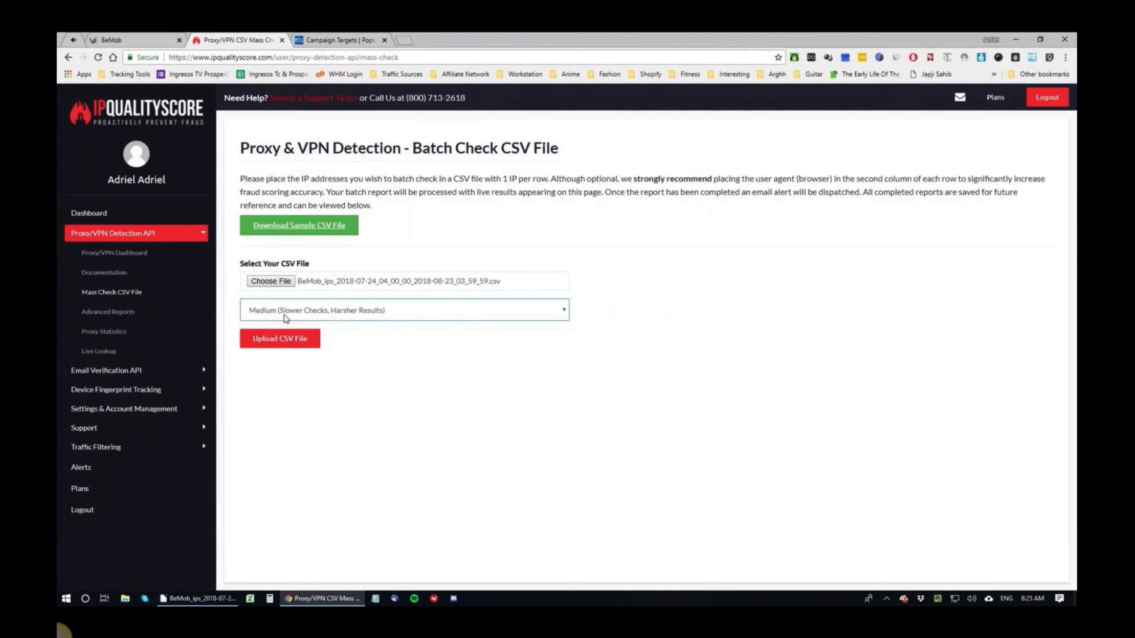
{"action": "left_click", "coordinate": [300, 317]}
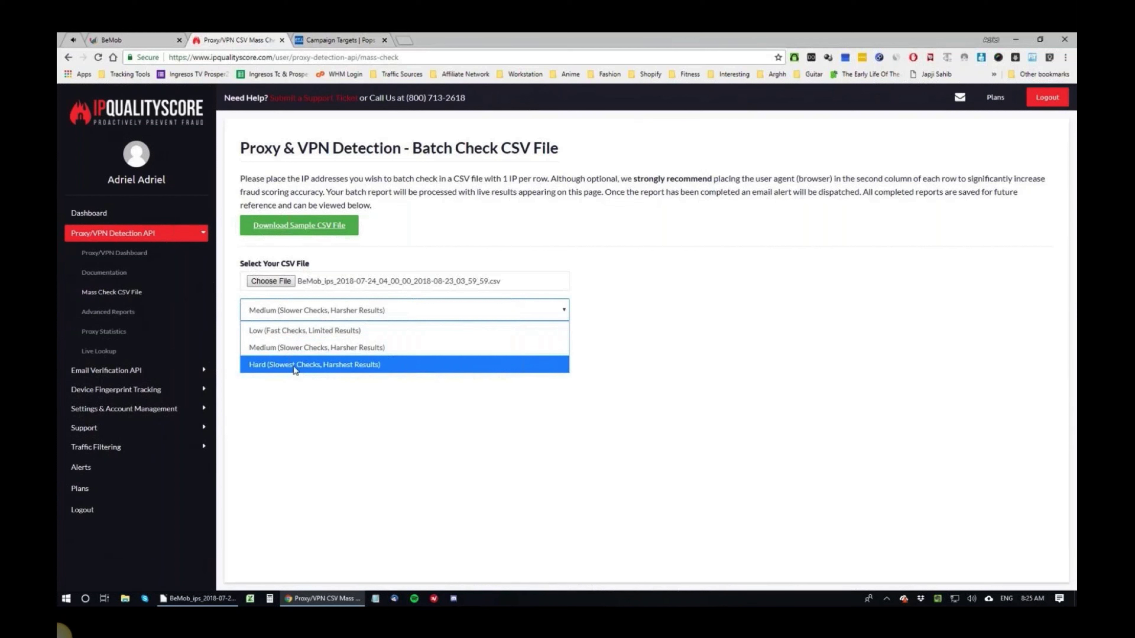
{"action": "left_click", "coordinate": [312, 395]}
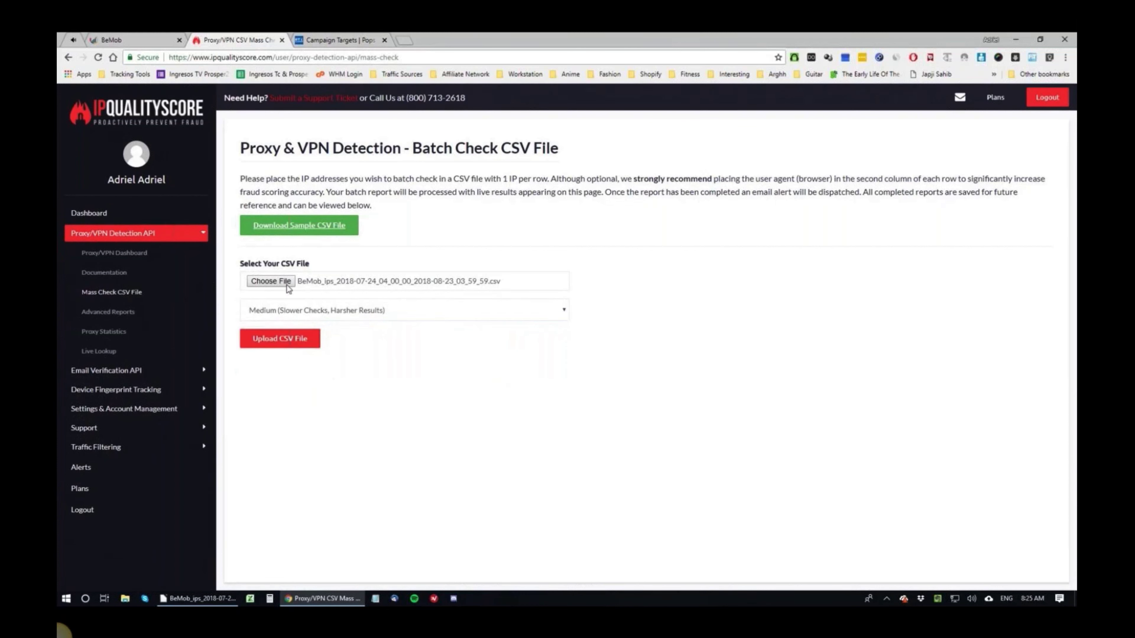
{"action": "left_click", "coordinate": [373, 314]}
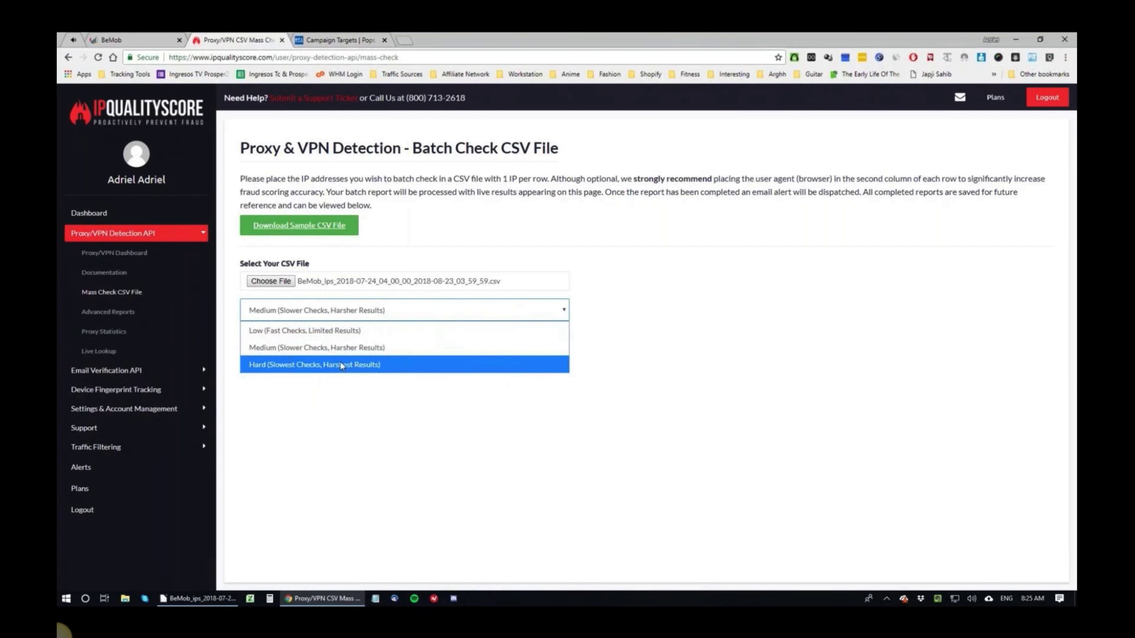
{"action": "left_click", "coordinate": [322, 414]}
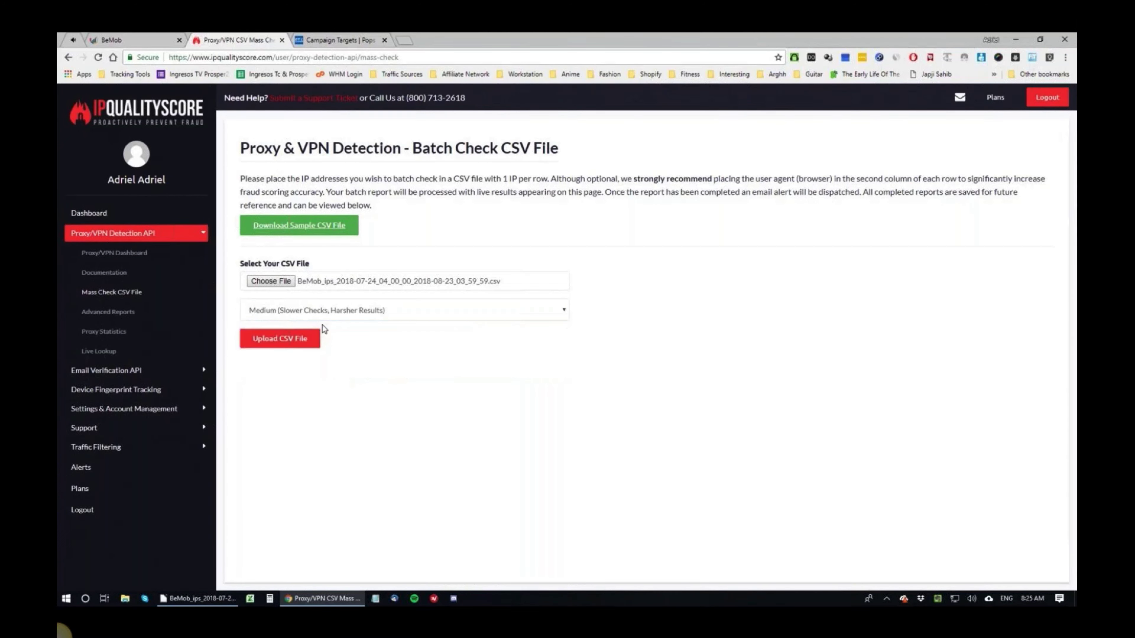
{"action": "left_click", "coordinate": [375, 306]}
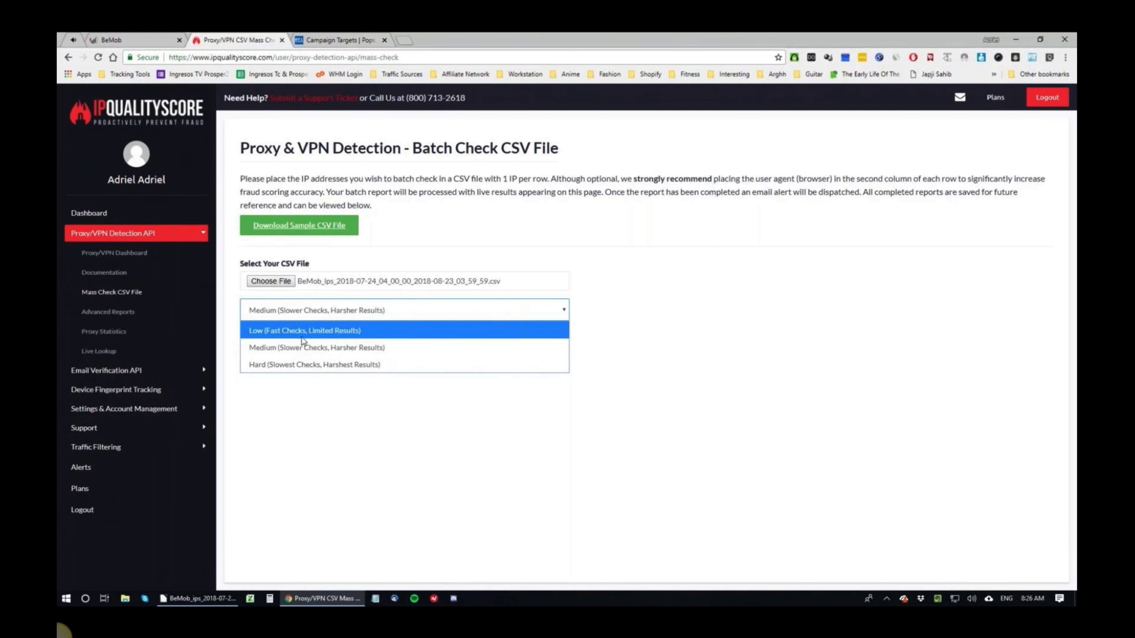
{"action": "left_click", "coordinate": [375, 406]}
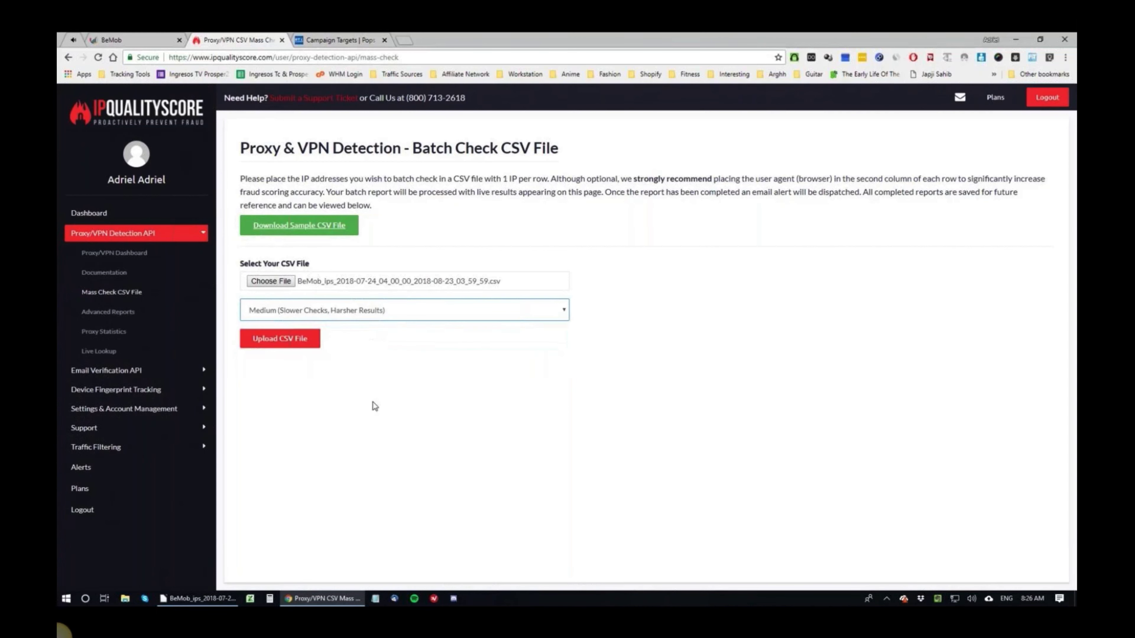
{"action": "left_click", "coordinate": [375, 406]}
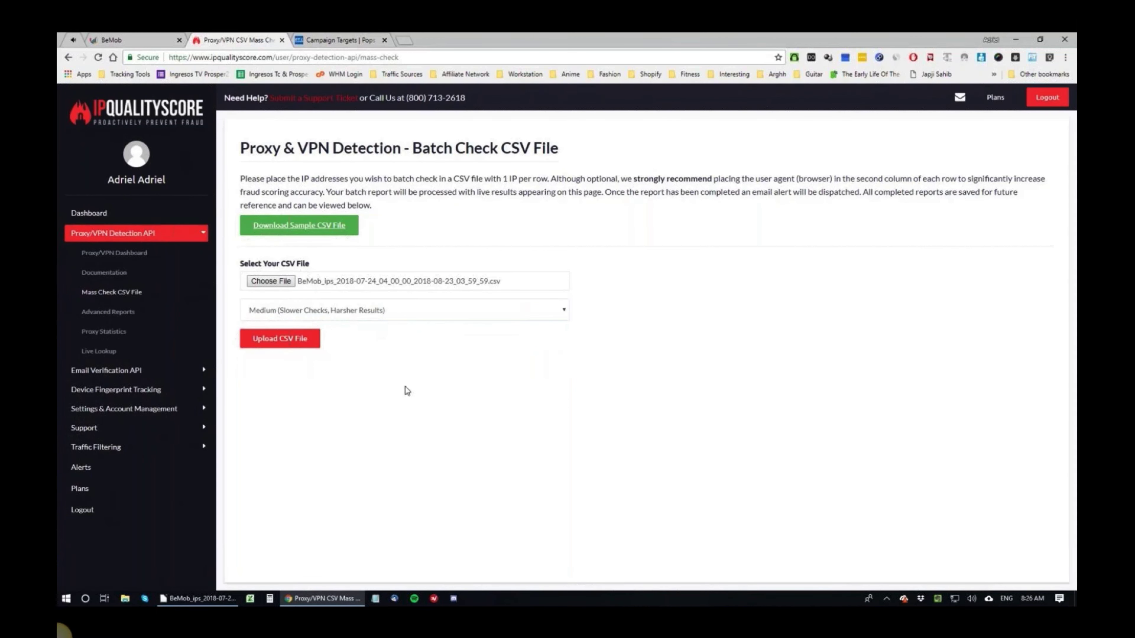
- Try to upload the attached BeMob IPs CSV with the strictness kept at Medium (Slower Checks, Harsher Results)
{"action": "left_click", "coordinate": [361, 313]}
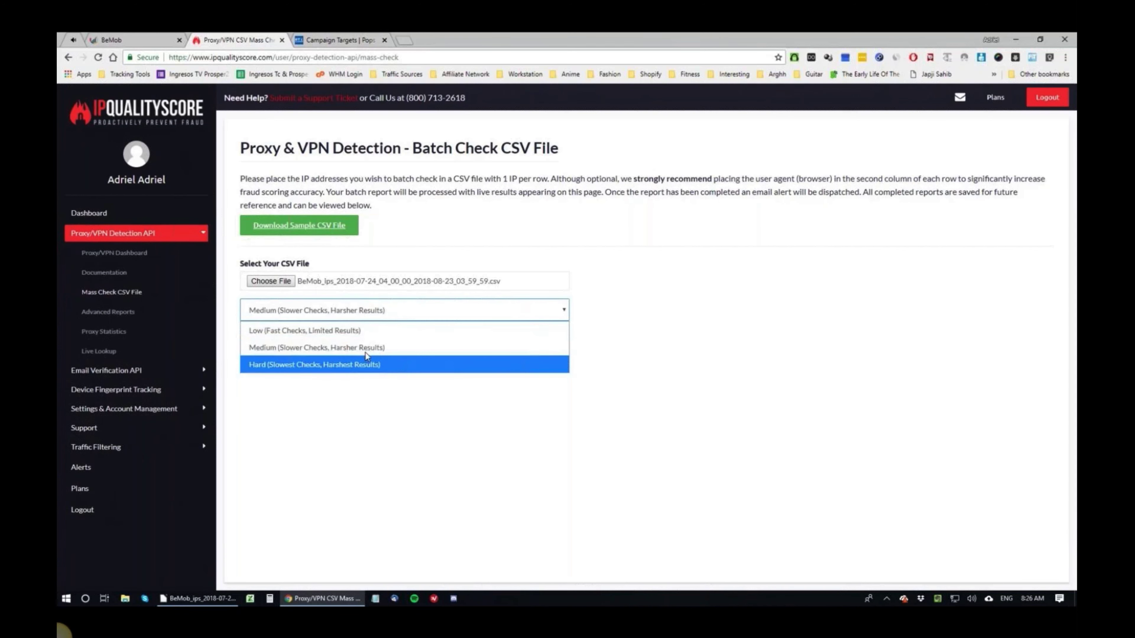
{"action": "left_click", "coordinate": [305, 313]}
{"action": "left_click", "coordinate": [305, 313]}
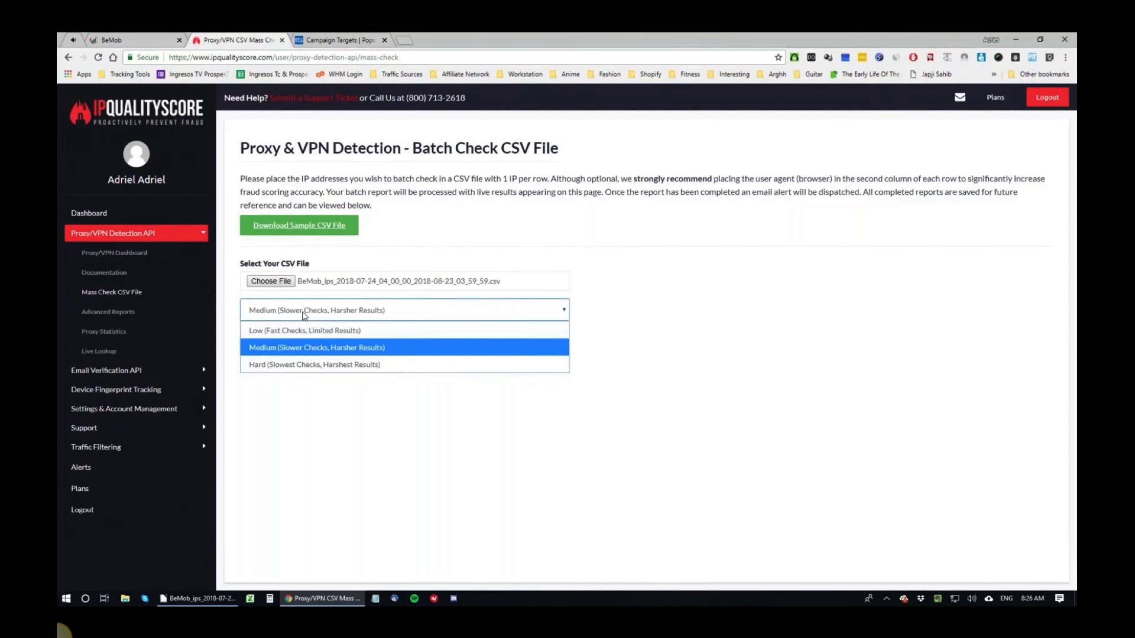
{"action": "left_click", "coordinate": [638, 383]}
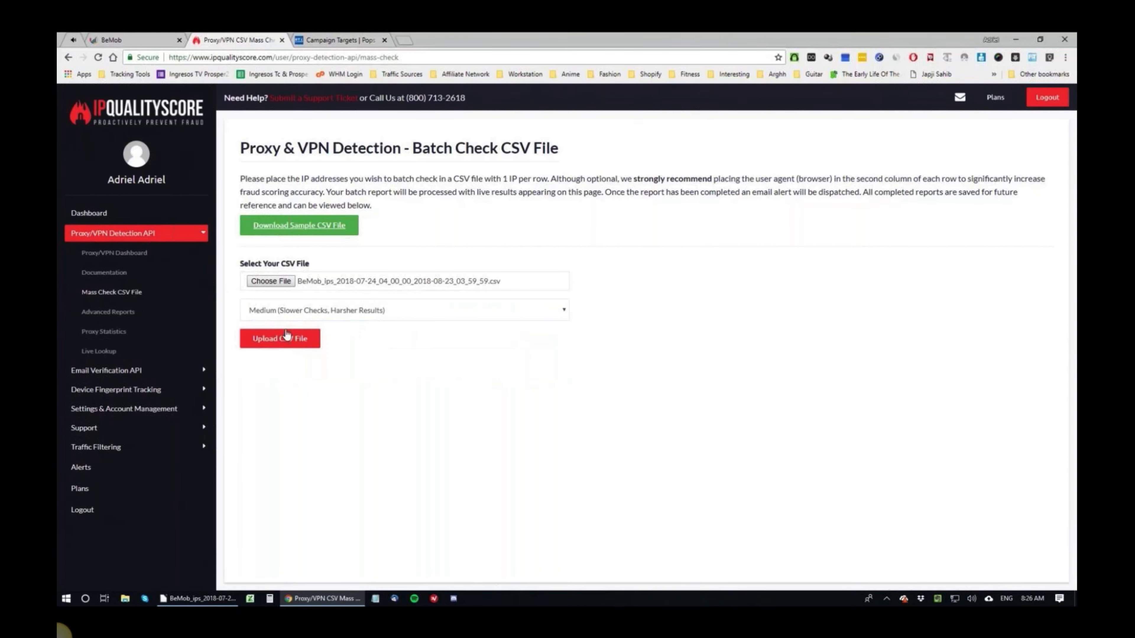
{"action": "left_click", "coordinate": [307, 340]}
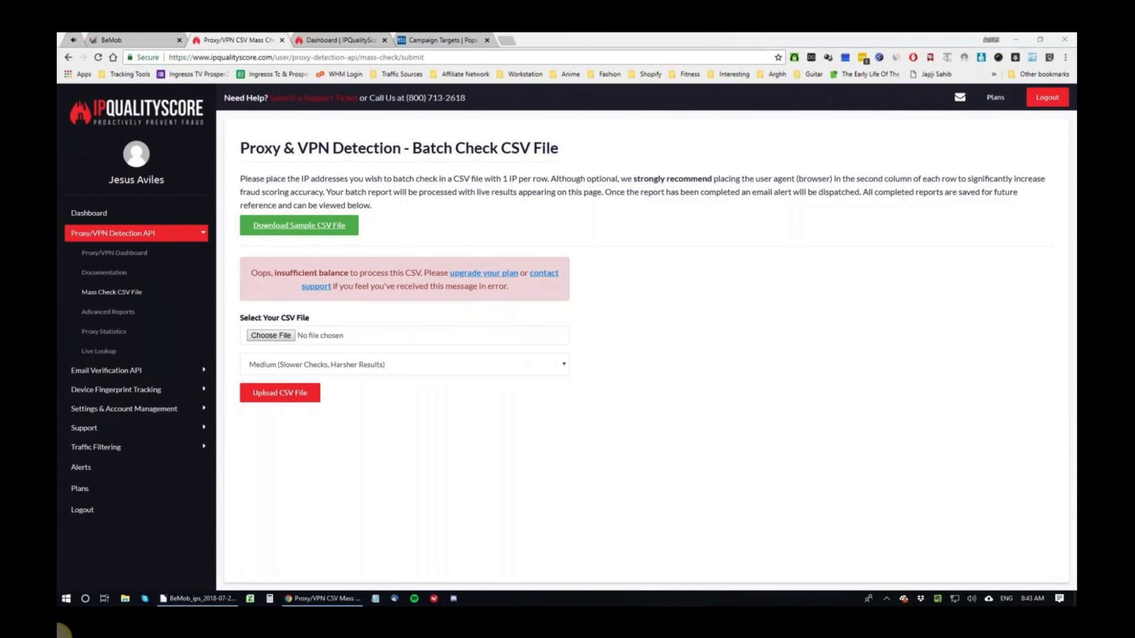
- Read the batch check instructions on CSV formatting and report processing
{"action": "left_click", "coordinate": [846, 471]}
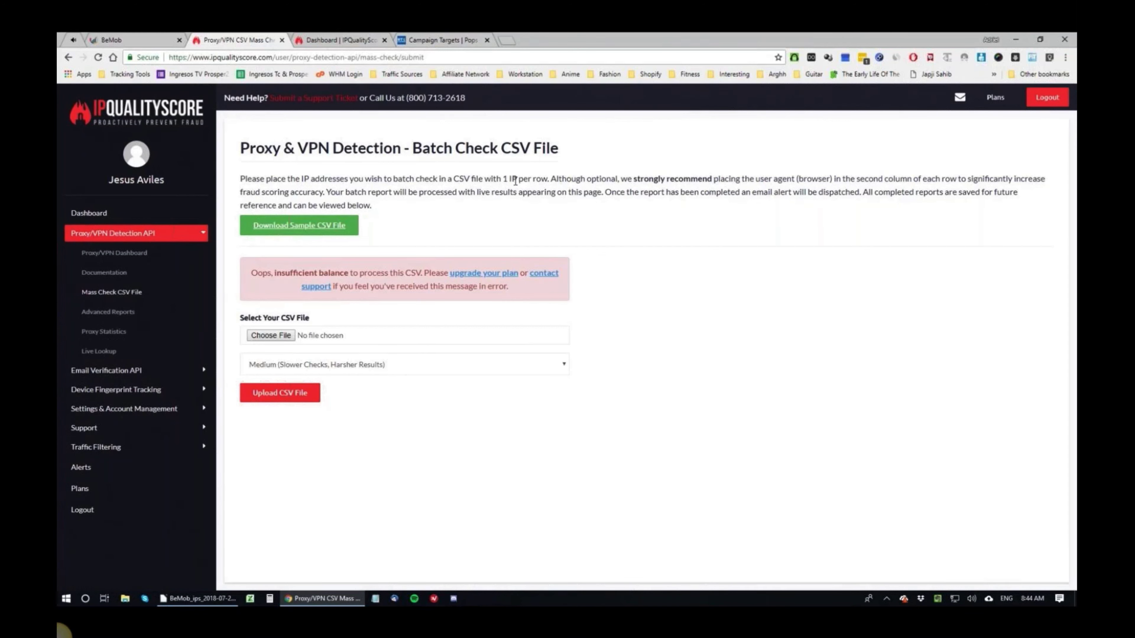
{"action": "triple_click", "coordinate": [829, 192]}
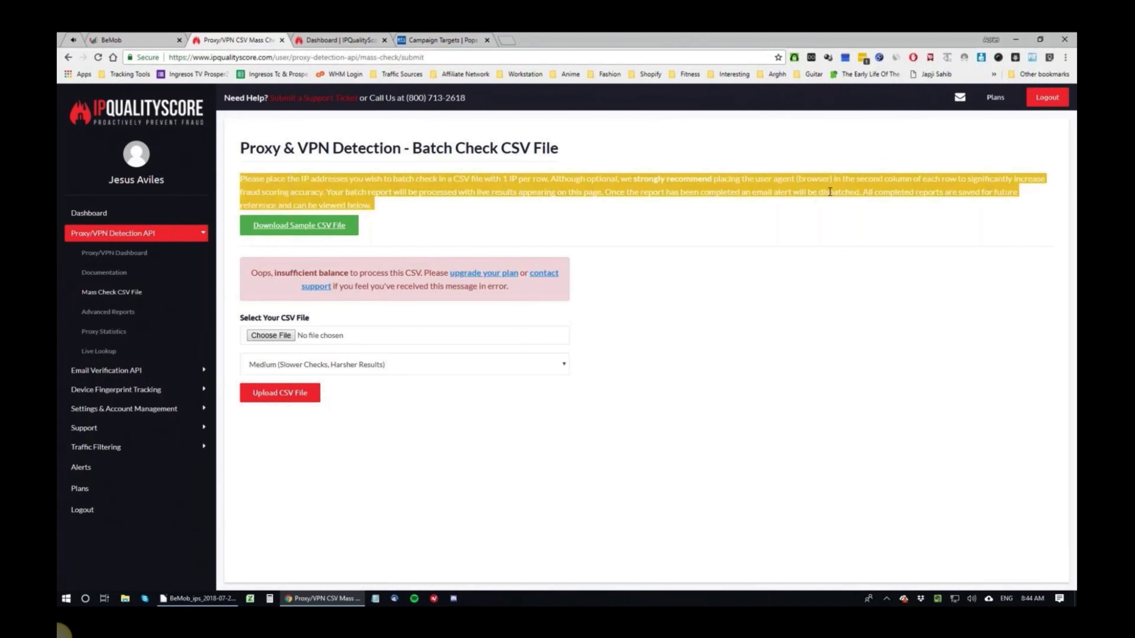
{"action": "left_click", "coordinate": [843, 259]}
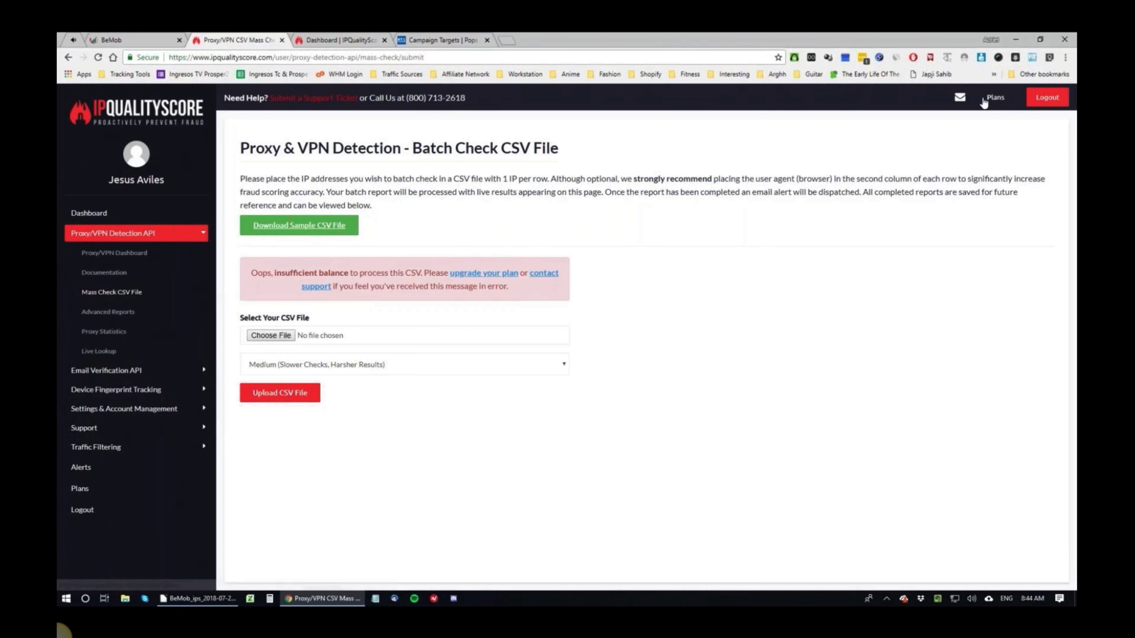
- Open the plan upgrade page in a new browser tab and compare it with the batch check page
{"action": "middle_click", "coordinate": [478, 271]}
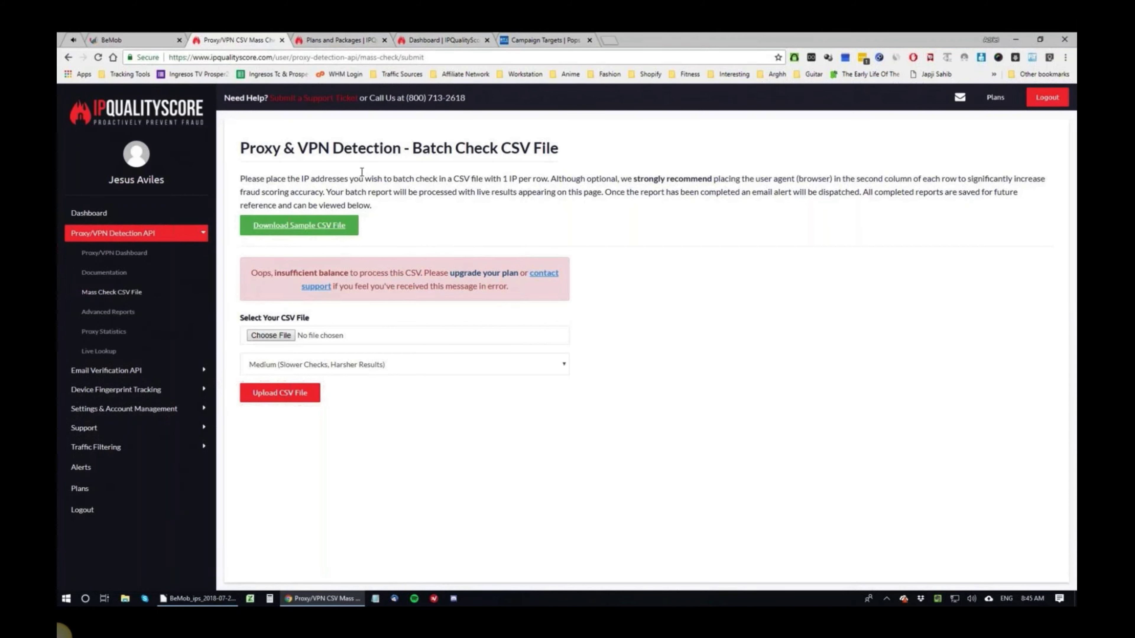
{"action": "key", "text": "ctrl+Tab"}
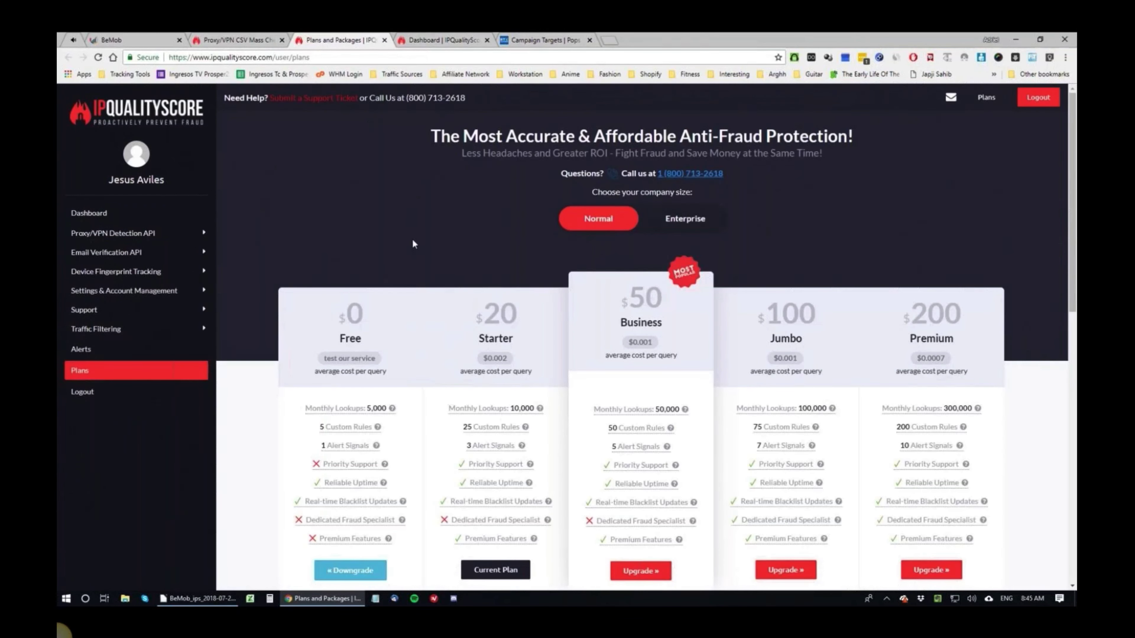
{"action": "left_click", "coordinate": [265, 36]}
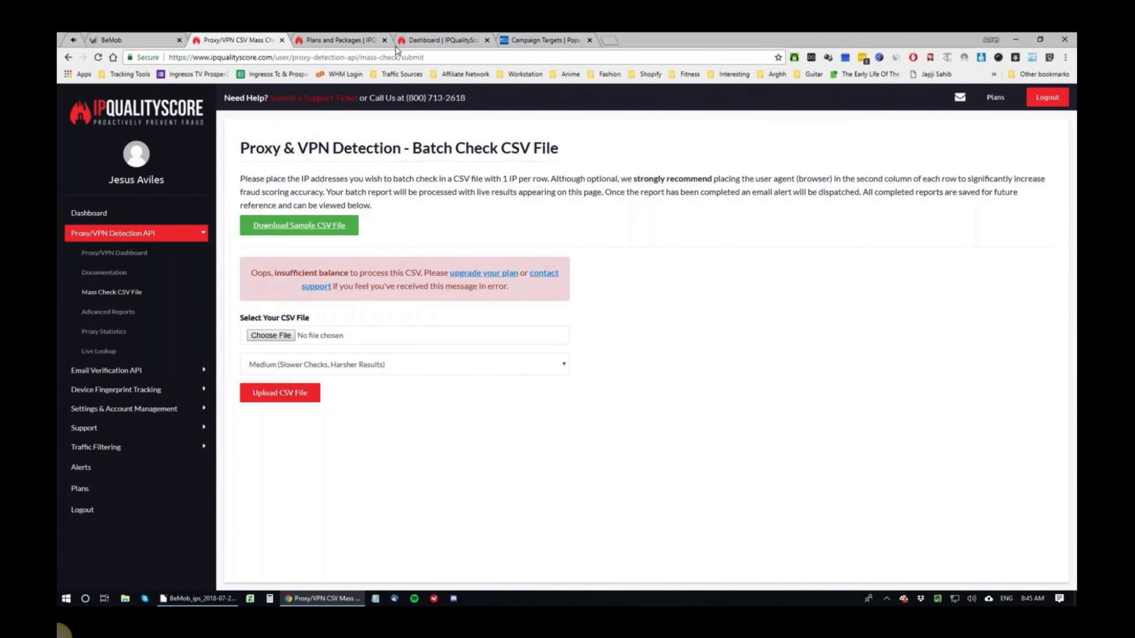
{"action": "left_click", "coordinate": [362, 40]}
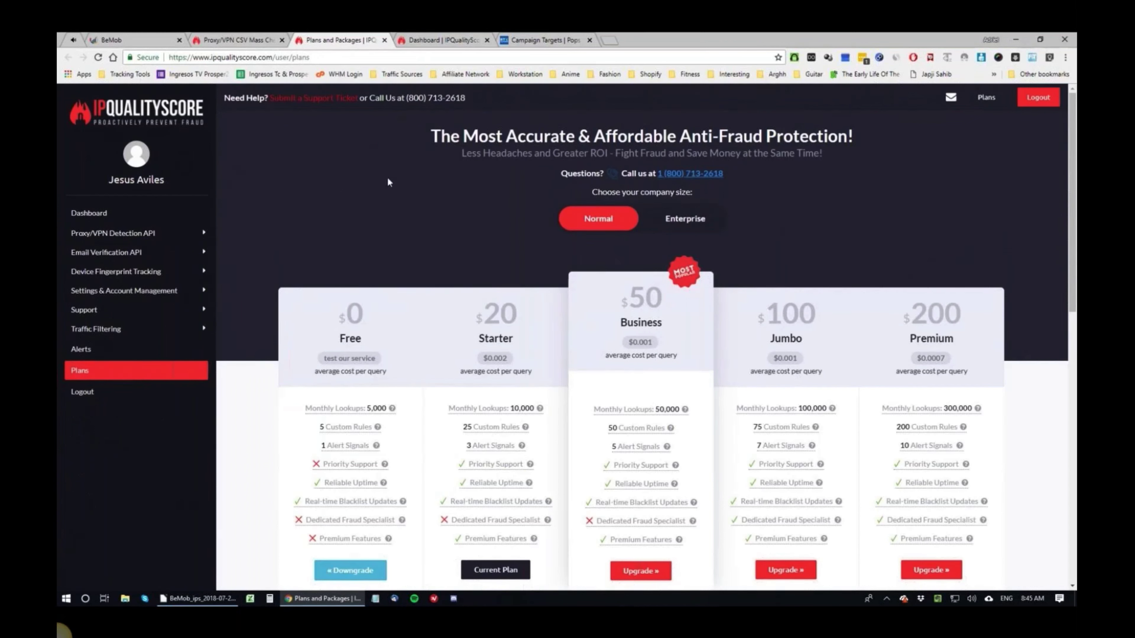
- Examine the Starter plan's price, monthly lookups and included features on the plans page
{"action": "double_click", "coordinate": [496, 324]}
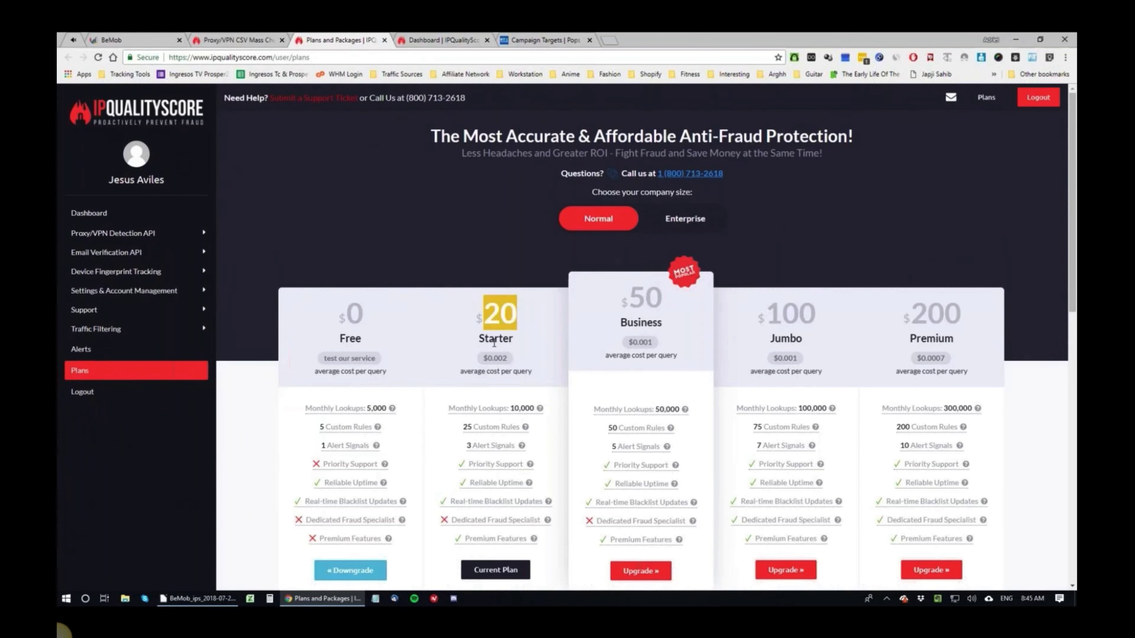
{"action": "left_click", "coordinate": [494, 342]}
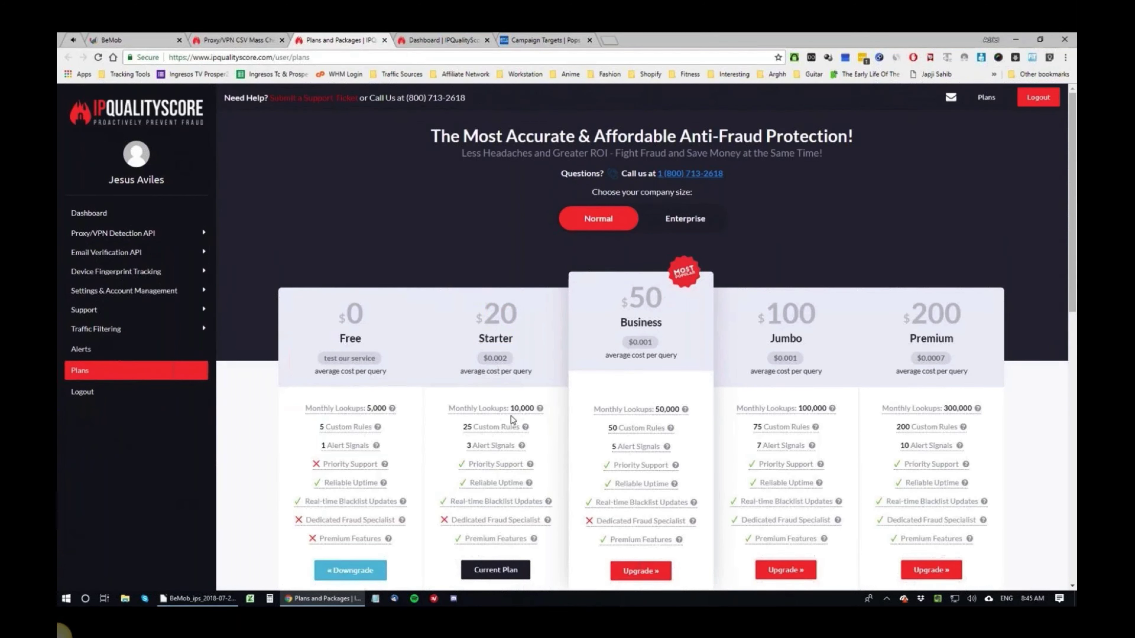
{"action": "scroll", "coordinate": [494, 533], "scroll_direction": "down", "scroll_amount": 1}
{"action": "double_click", "coordinate": [495, 285]}
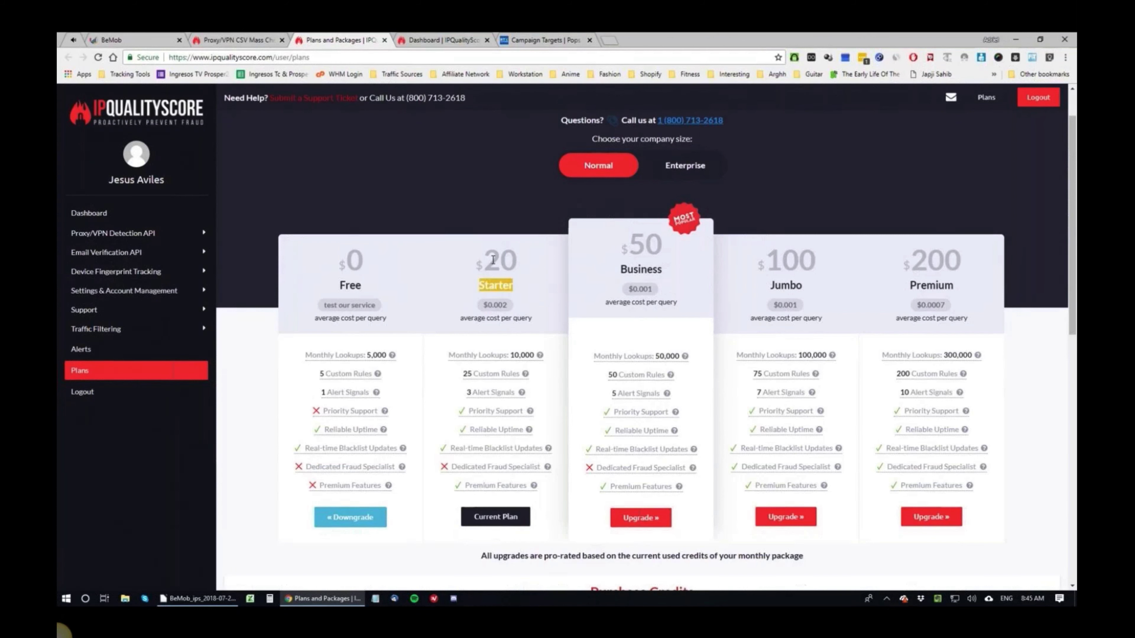
{"action": "double_click", "coordinate": [493, 259]}
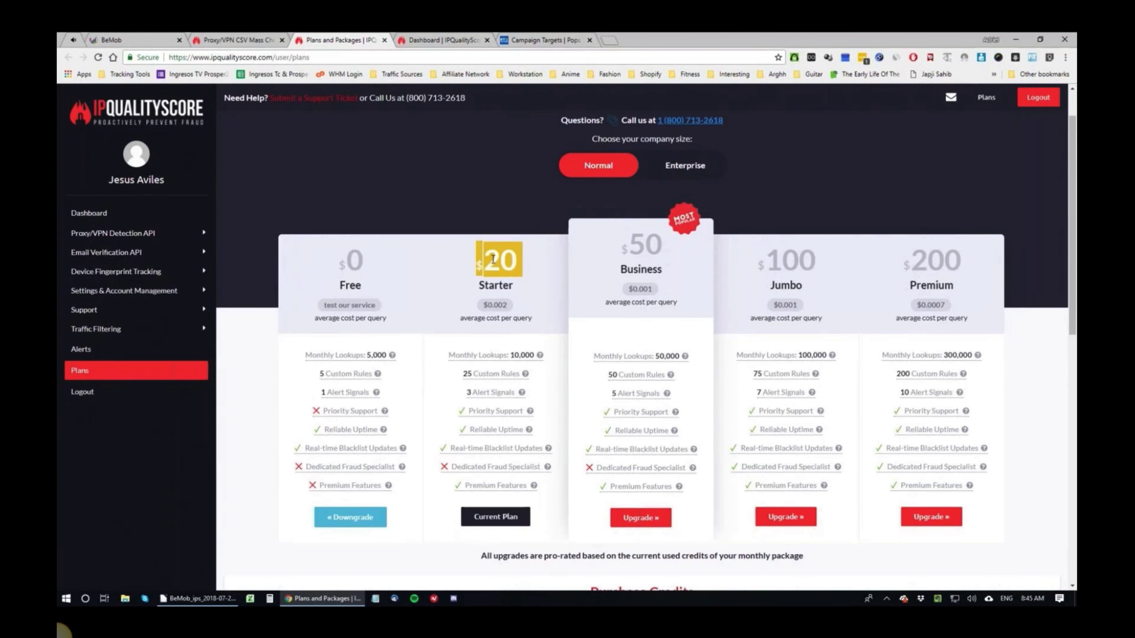
{"action": "scroll", "coordinate": [501, 335], "scroll_direction": "down", "scroll_amount": 1}
{"action": "scroll", "coordinate": [501, 336], "scroll_direction": "down", "scroll_amount": 1}
{"action": "scroll", "coordinate": [492, 418], "scroll_direction": "up", "scroll_amount": 4}
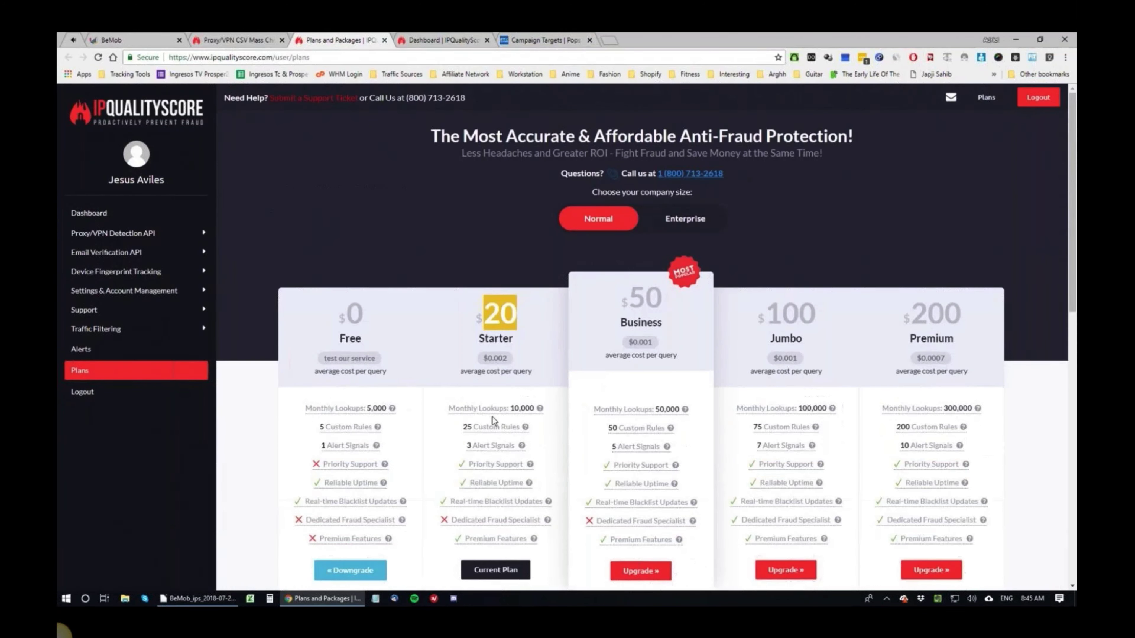
{"action": "mouse_move", "coordinate": [500, 414]}
{"action": "left_click", "coordinate": [516, 322]}
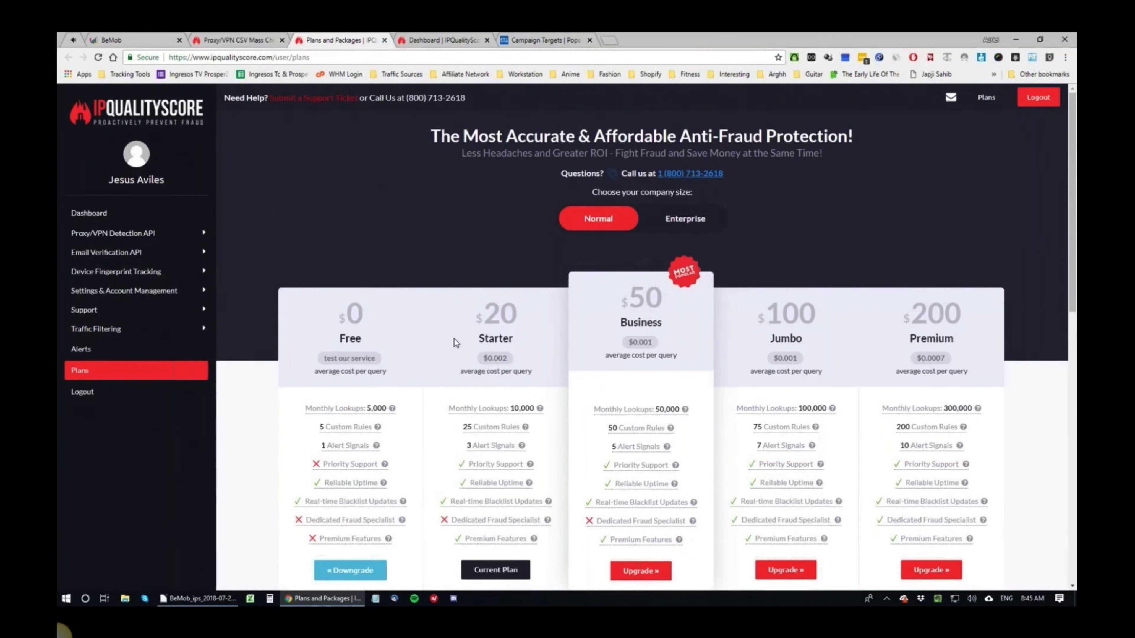
{"action": "mouse_move", "coordinate": [499, 546]}
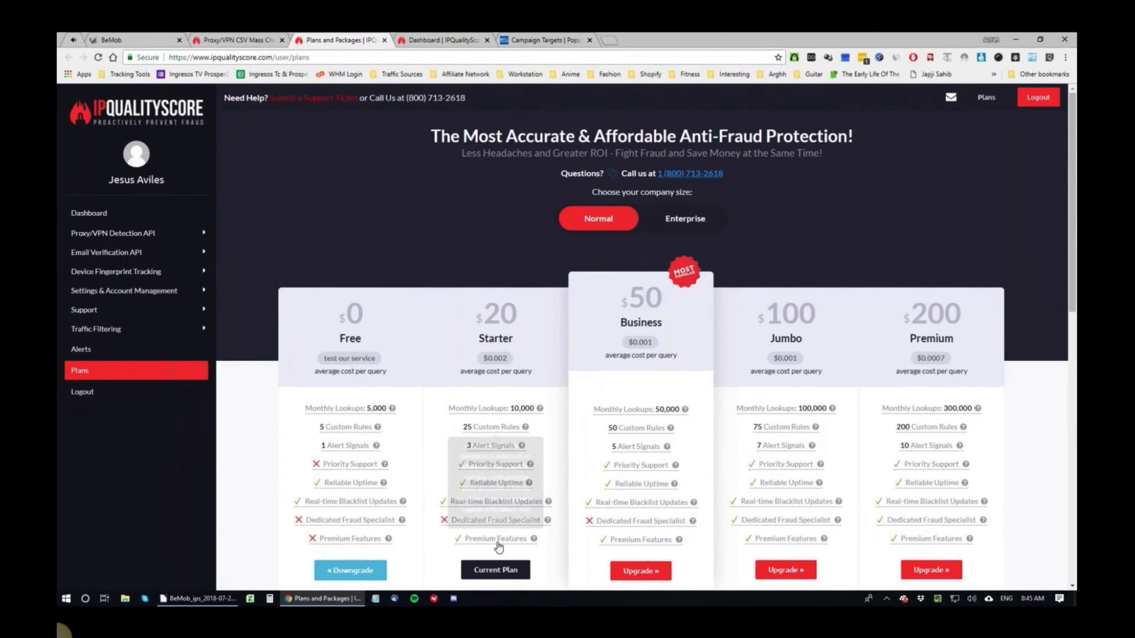
- Return to the batch check page and close the Plans and Packages and Dashboard browser tabs
{"action": "left_click", "coordinate": [274, 38]}
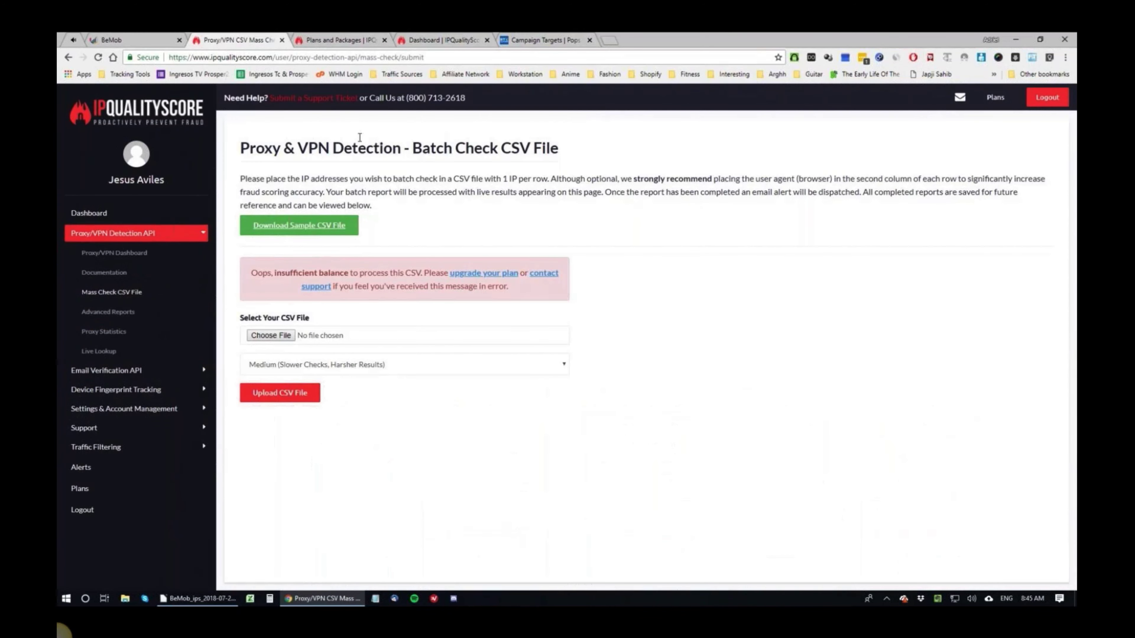
{"action": "left_click", "coordinate": [385, 40]}
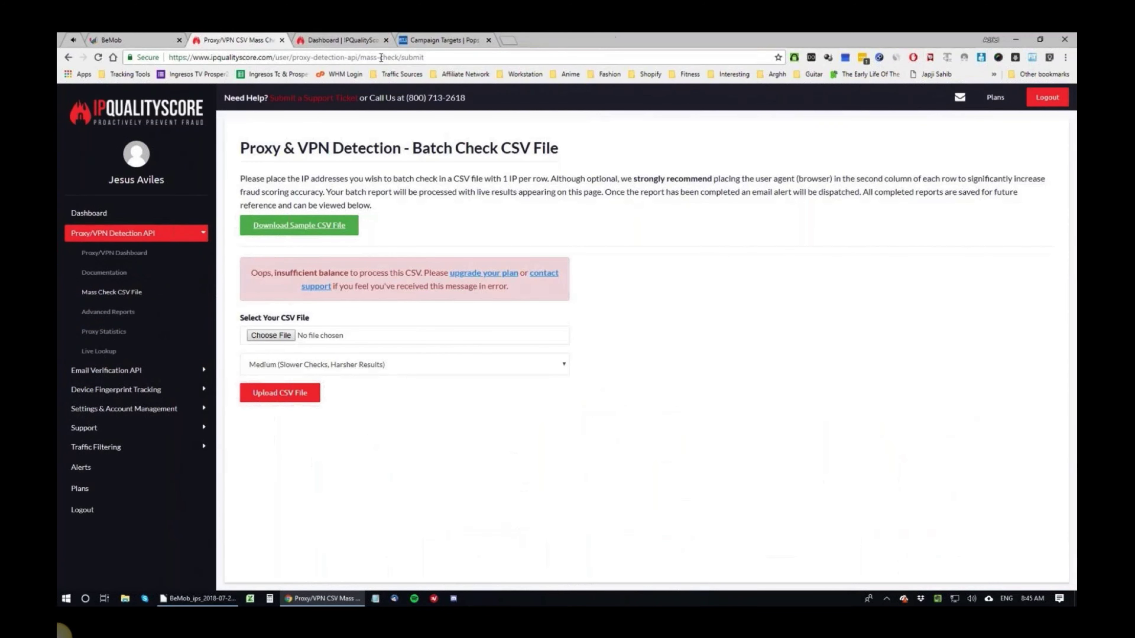
{"action": "left_click", "coordinate": [386, 40]}
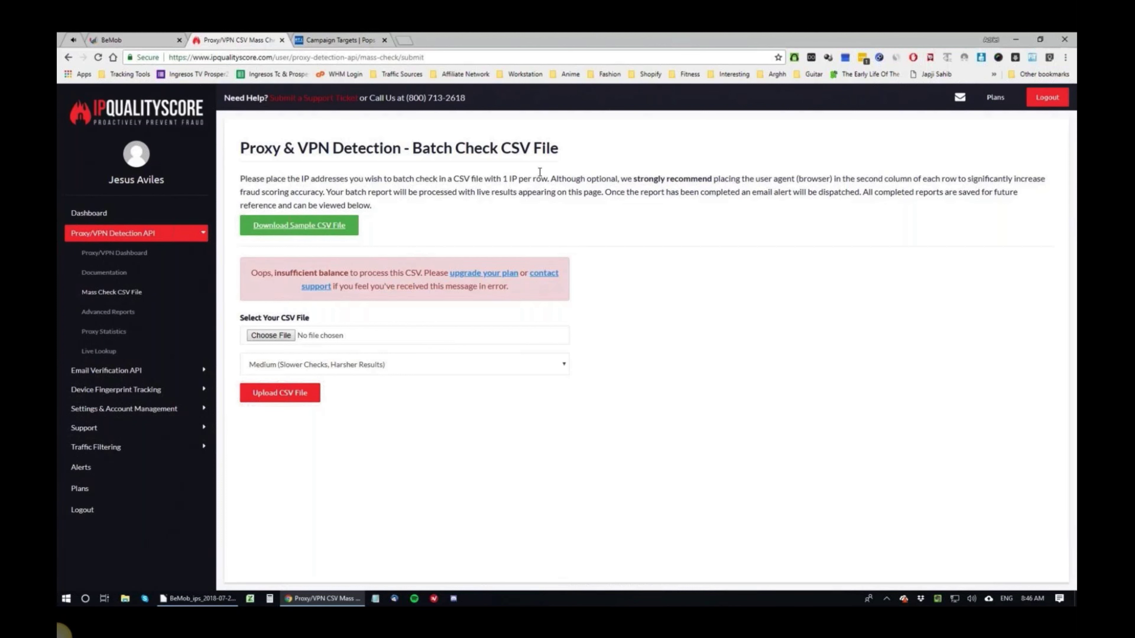
- Choose the BeMob_ips_2018-07-24_04_00_00_2018-08-23_03_59_59 file from Downloads and upload it for the batch check
{"action": "triple_click", "coordinate": [322, 192]}
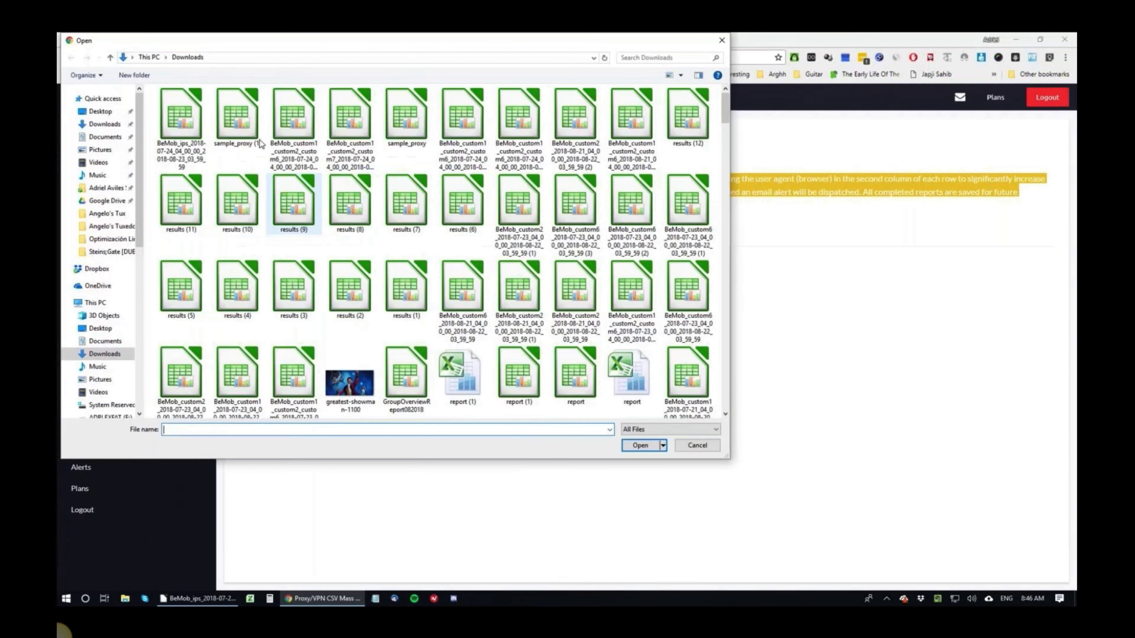
{"action": "double_click", "coordinate": [181, 121]}
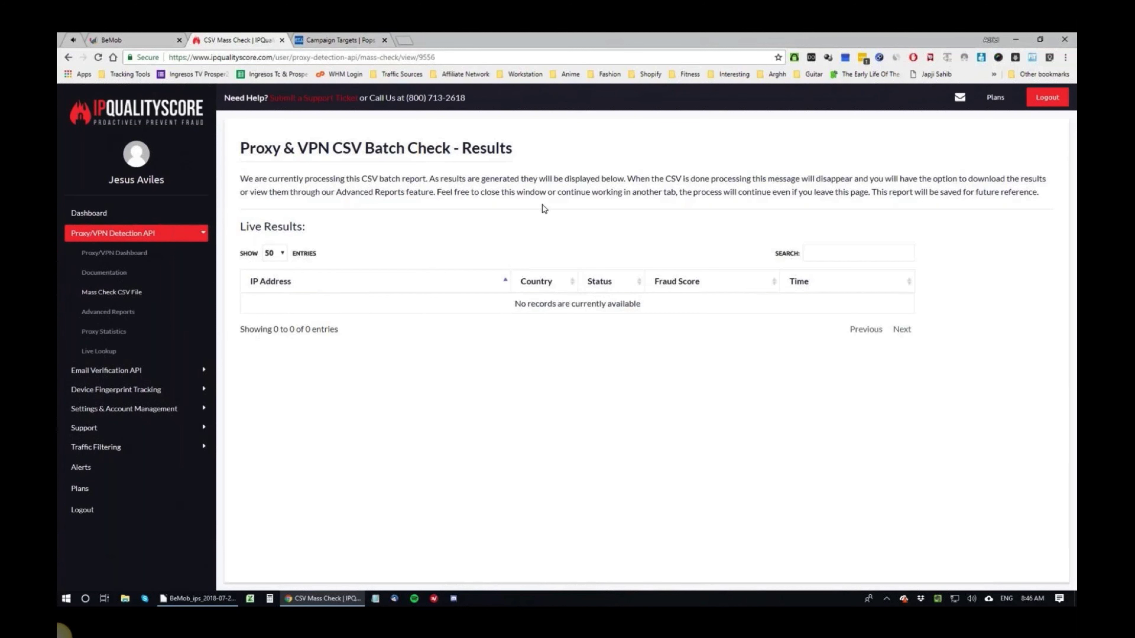
- Check the entries-per-page options and examine the live results for each IP address's status and fraud score
{"action": "left_click", "coordinate": [269, 253]}
{"action": "left_click", "coordinate": [271, 304]}
{"action": "scroll", "coordinate": [543, 444], "scroll_direction": "down", "scroll_amount": 5}
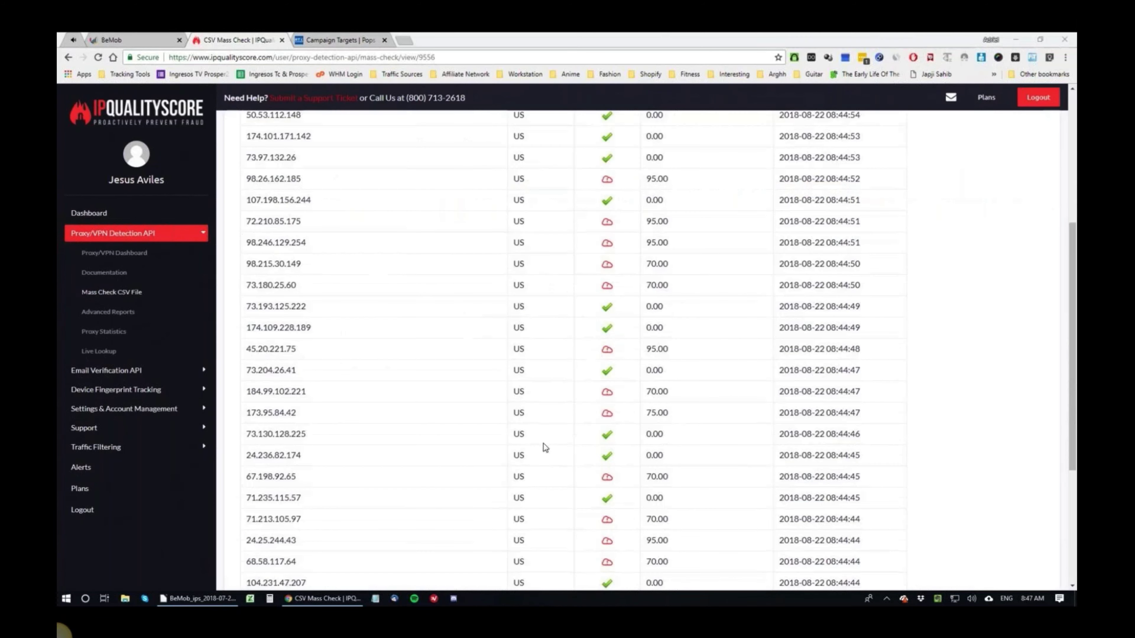
{"action": "scroll", "coordinate": [597, 418], "scroll_direction": "up", "scroll_amount": 10}
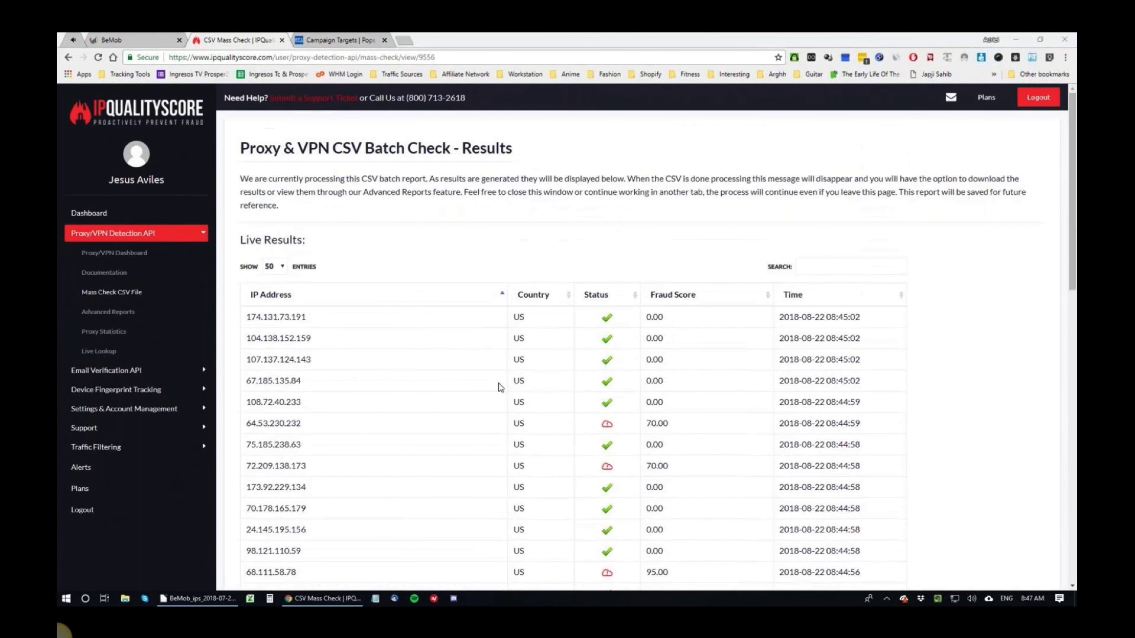
{"action": "scroll", "coordinate": [496, 342], "scroll_direction": "down", "scroll_amount": 3}
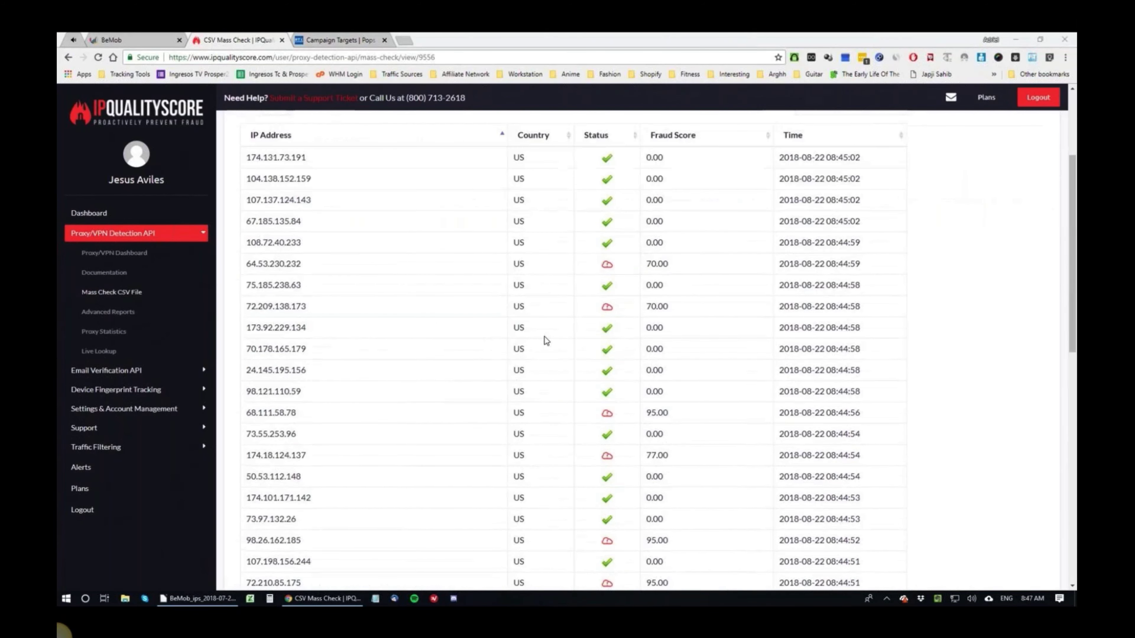
- Examine the live results for IP addresses flagged as proxies and compare their fraud scores with those of the clean addresses
{"action": "scroll", "coordinate": [373, 307], "scroll_direction": "up", "scroll_amount": 2}
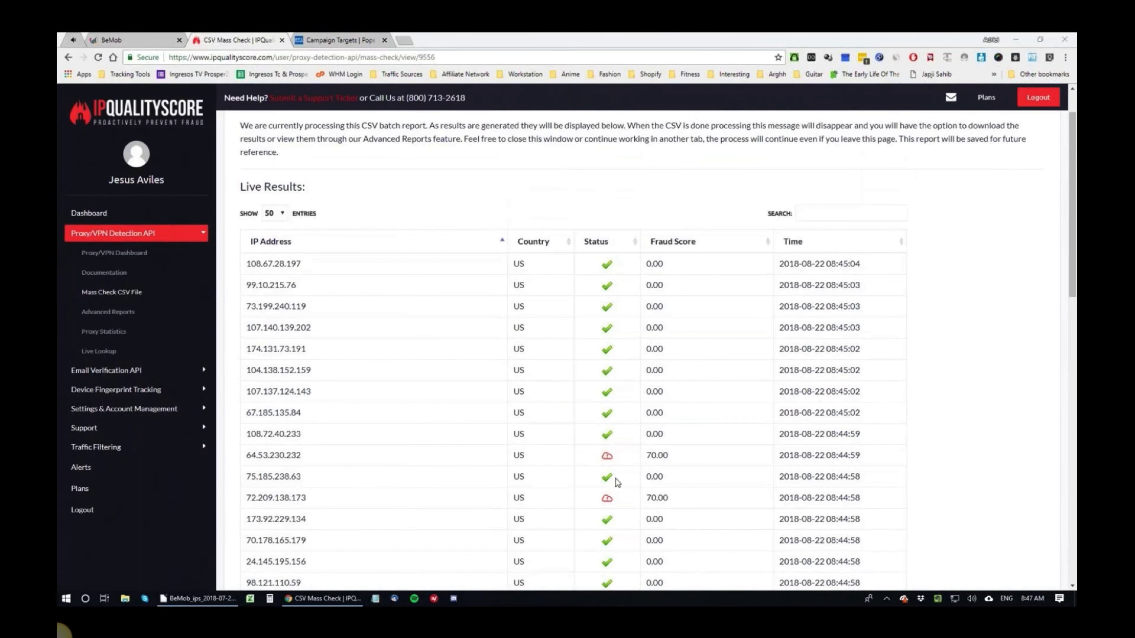
{"action": "left_click", "coordinate": [606, 460]}
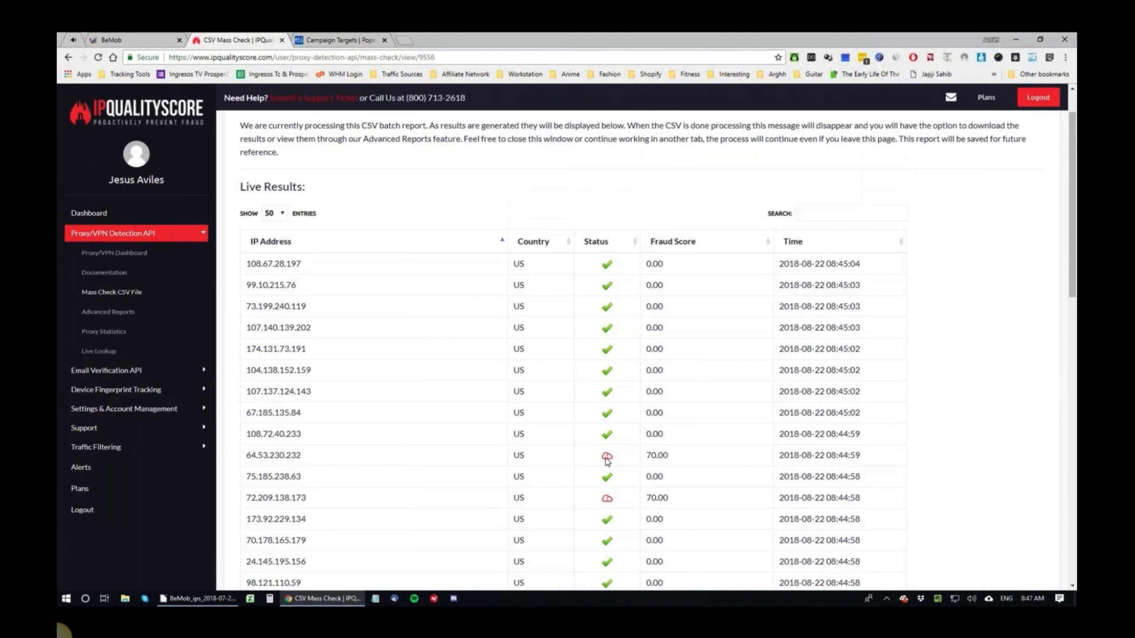
{"action": "scroll", "coordinate": [621, 354], "scroll_direction": "down", "scroll_amount": 5}
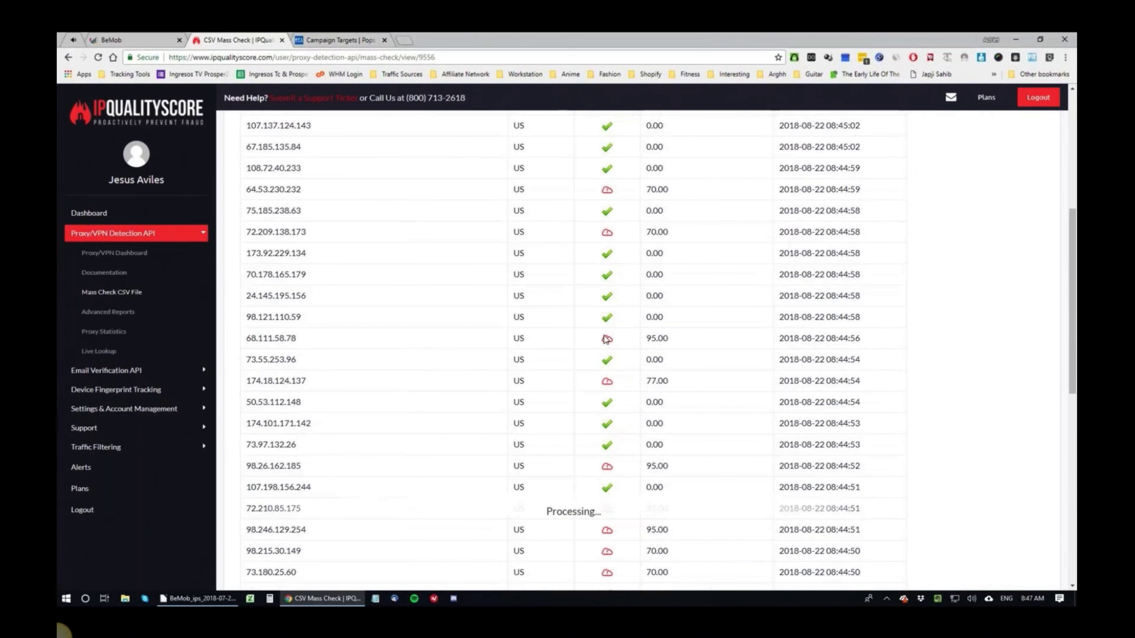
{"action": "scroll", "coordinate": [607, 339], "scroll_direction": "down", "scroll_amount": 5}
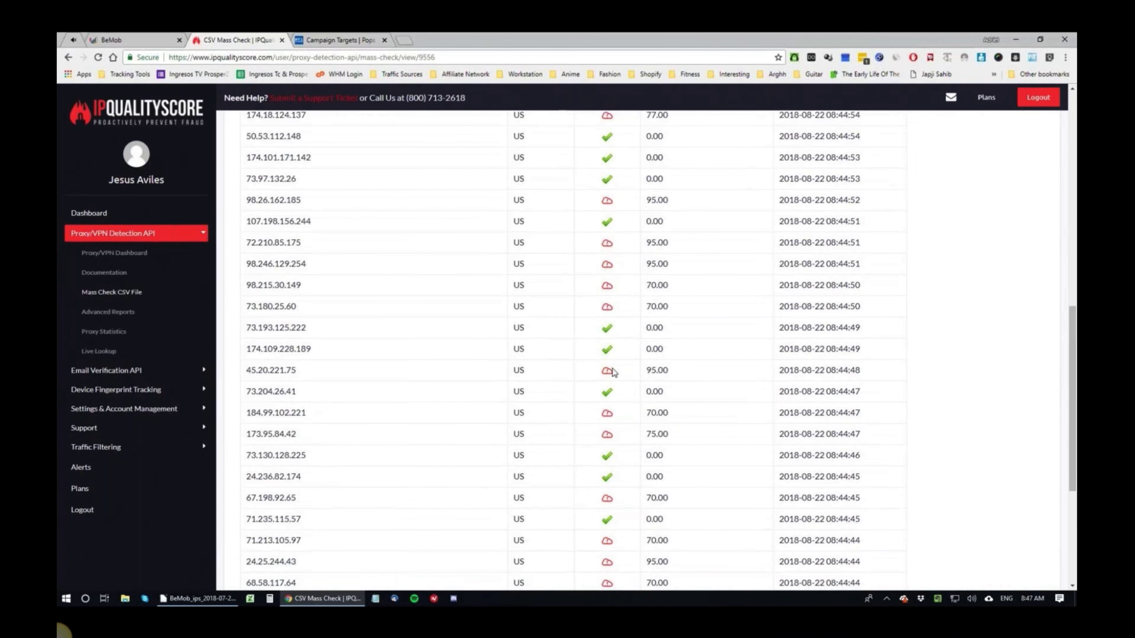
{"action": "scroll", "coordinate": [662, 384], "scroll_direction": "down", "scroll_amount": 3}
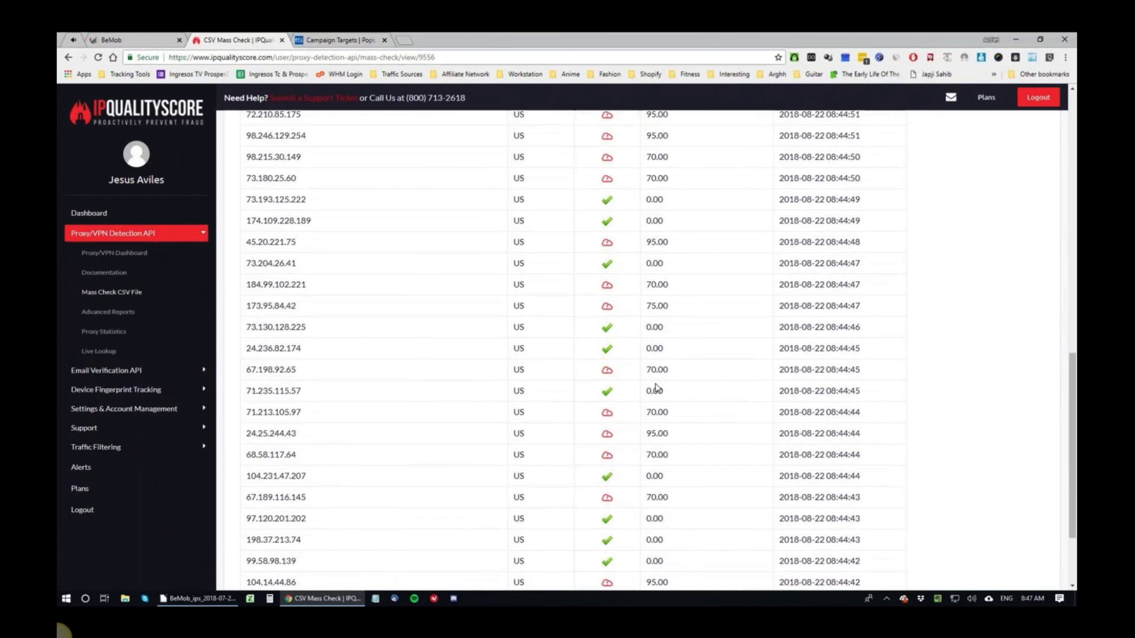
{"action": "scroll", "coordinate": [655, 387], "scroll_direction": "down", "scroll_amount": 3}
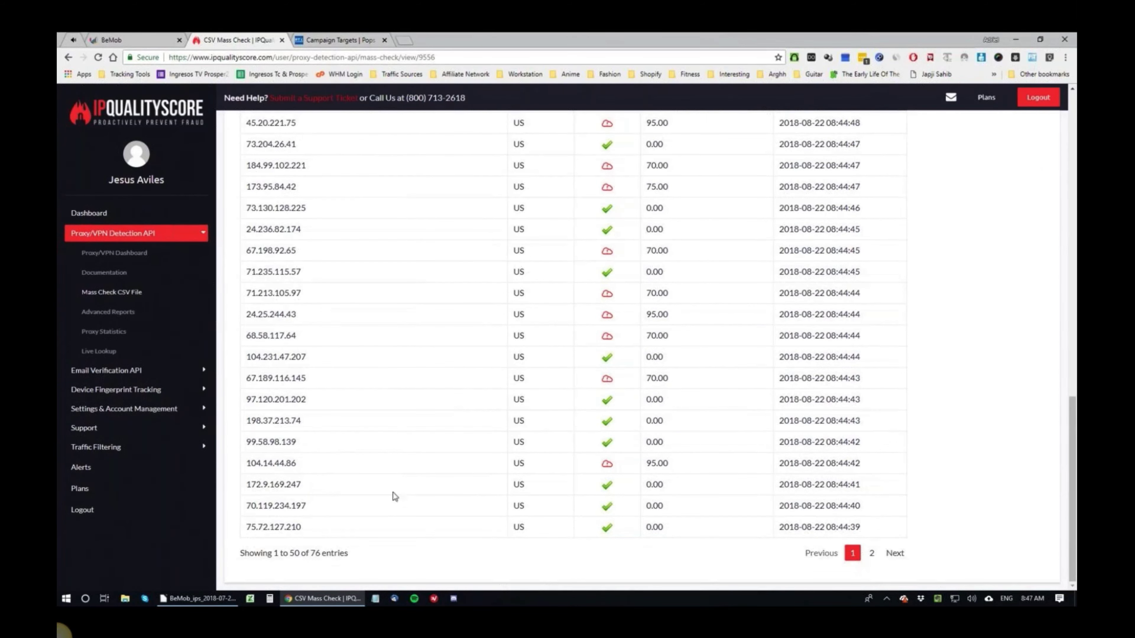
{"action": "scroll", "coordinate": [442, 510], "scroll_direction": "up", "scroll_amount": 7}
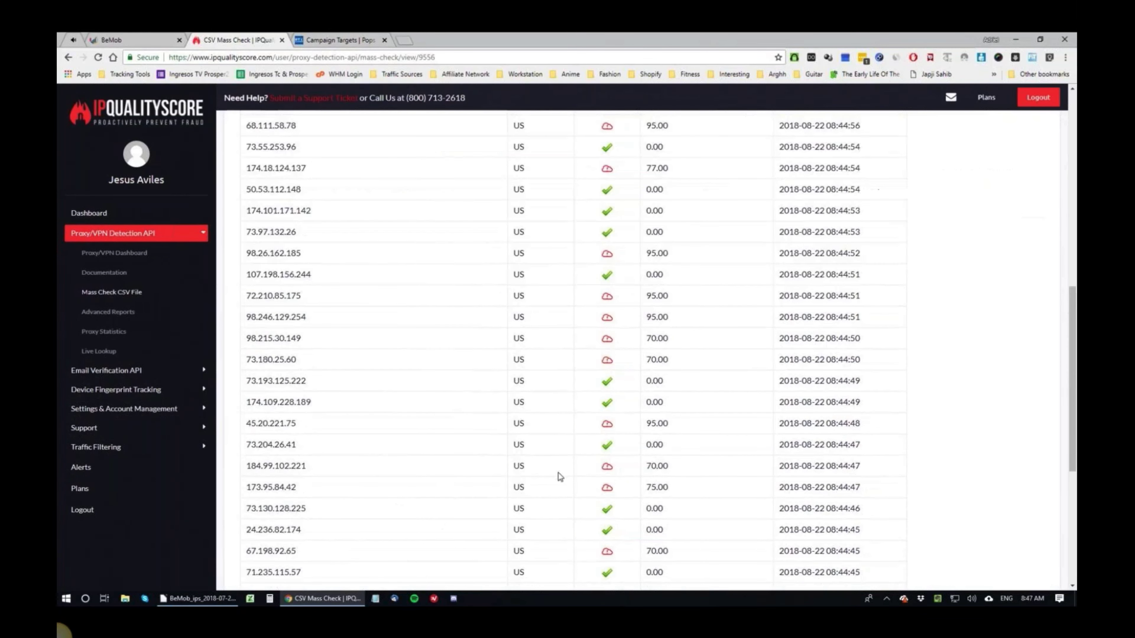
{"action": "scroll", "coordinate": [559, 474], "scroll_direction": "down", "scroll_amount": 7}
{"action": "scroll", "coordinate": [561, 469], "scroll_direction": "up", "scroll_amount": 10}
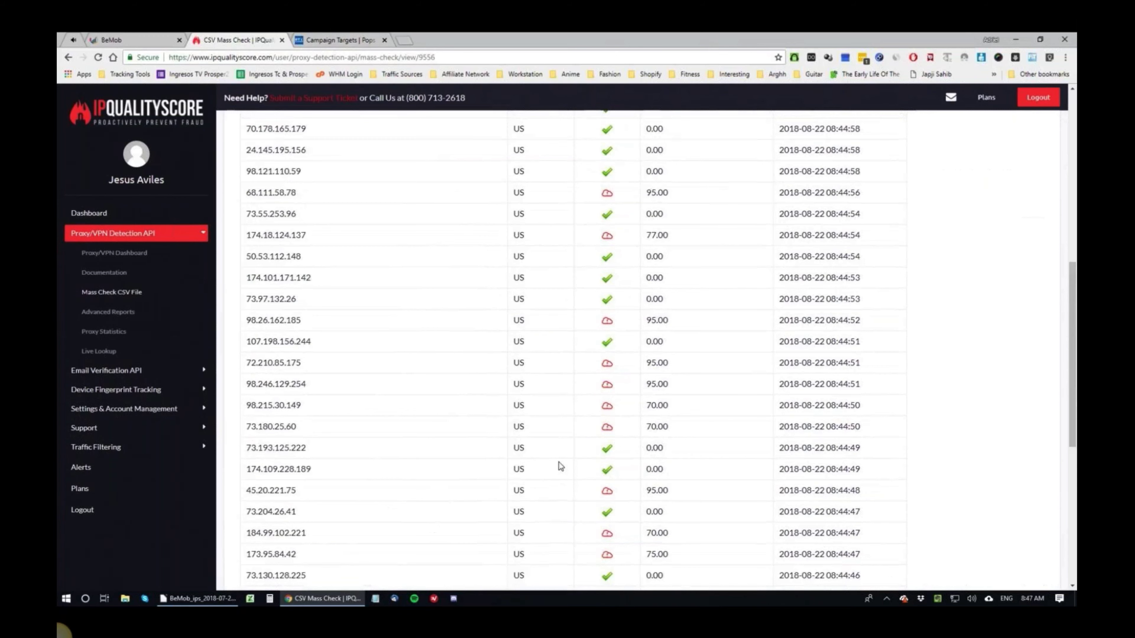
{"action": "scroll", "coordinate": [558, 463], "scroll_direction": "up", "scroll_amount": 9}
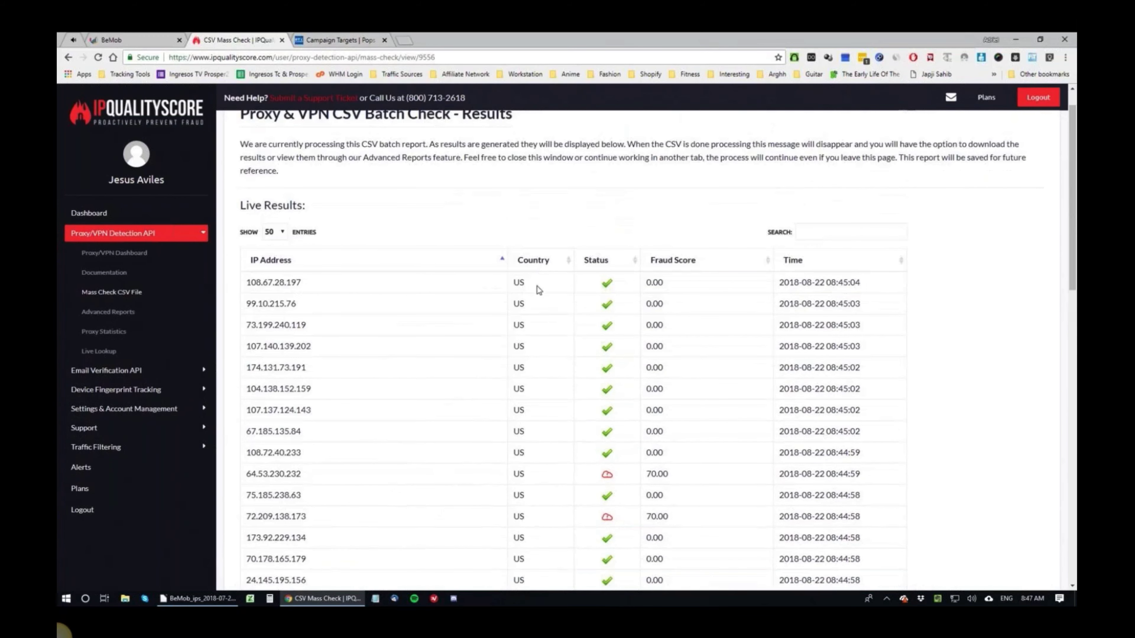
- Check the country and status columns of the live results and the number of processed entries below the table
{"action": "double_click", "coordinate": [520, 453]}
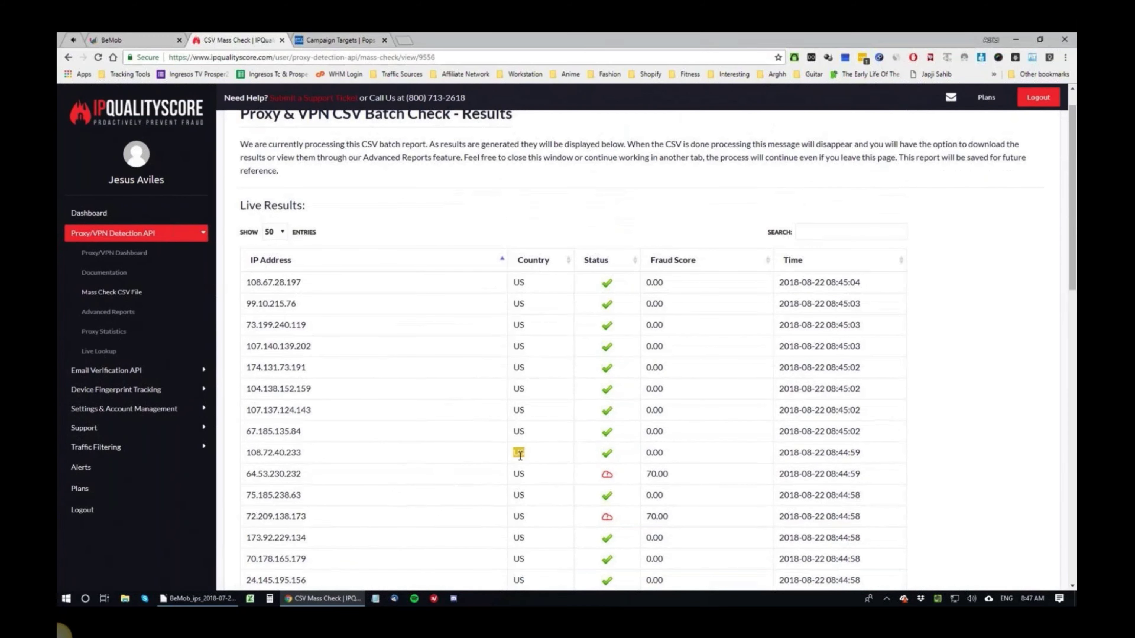
{"action": "left_click", "coordinate": [598, 439]}
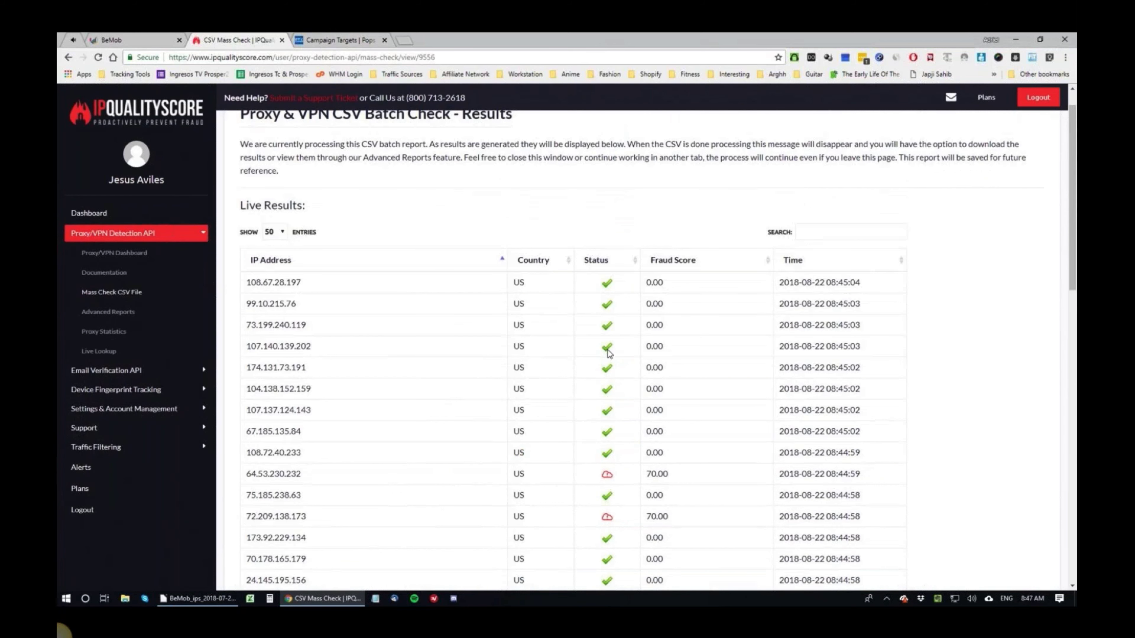
{"action": "scroll", "coordinate": [638, 425], "scroll_direction": "down", "scroll_amount": 15}
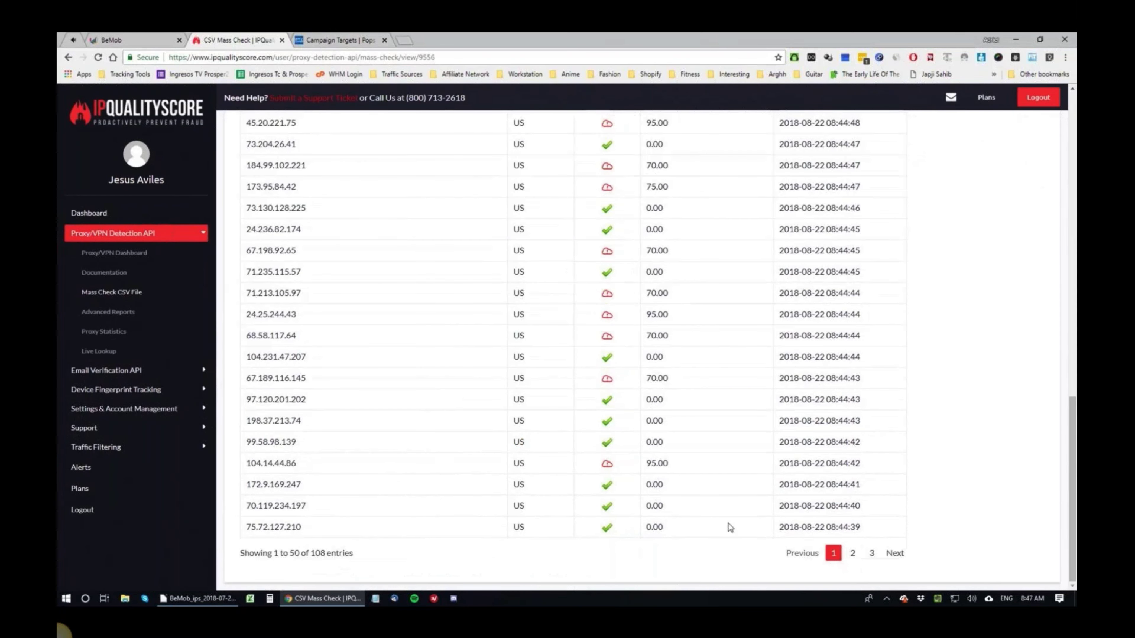
{"action": "triple_click", "coordinate": [314, 555]}
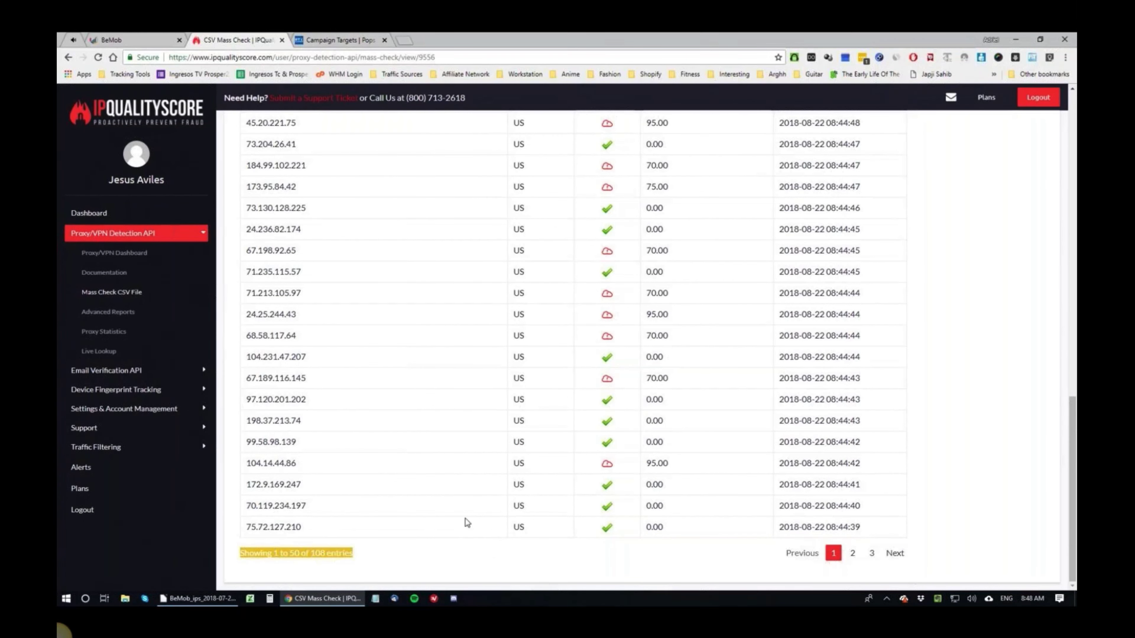
{"action": "scroll", "coordinate": [463, 520], "scroll_direction": "up", "scroll_amount": 12}
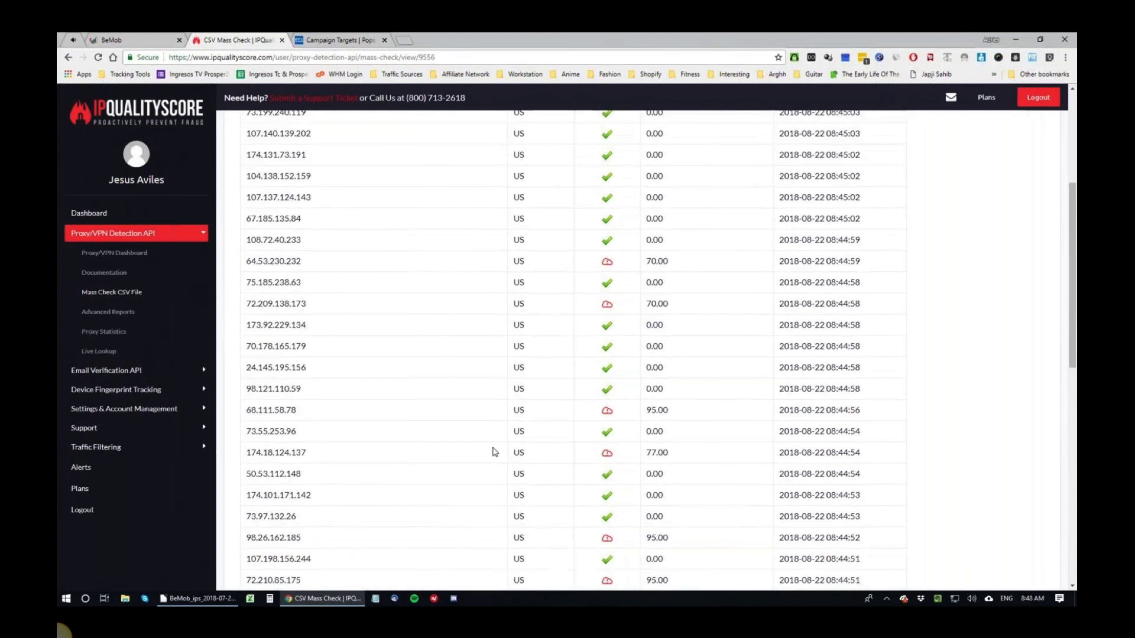
{"action": "scroll", "coordinate": [493, 449], "scroll_direction": "down", "scroll_amount": 12}
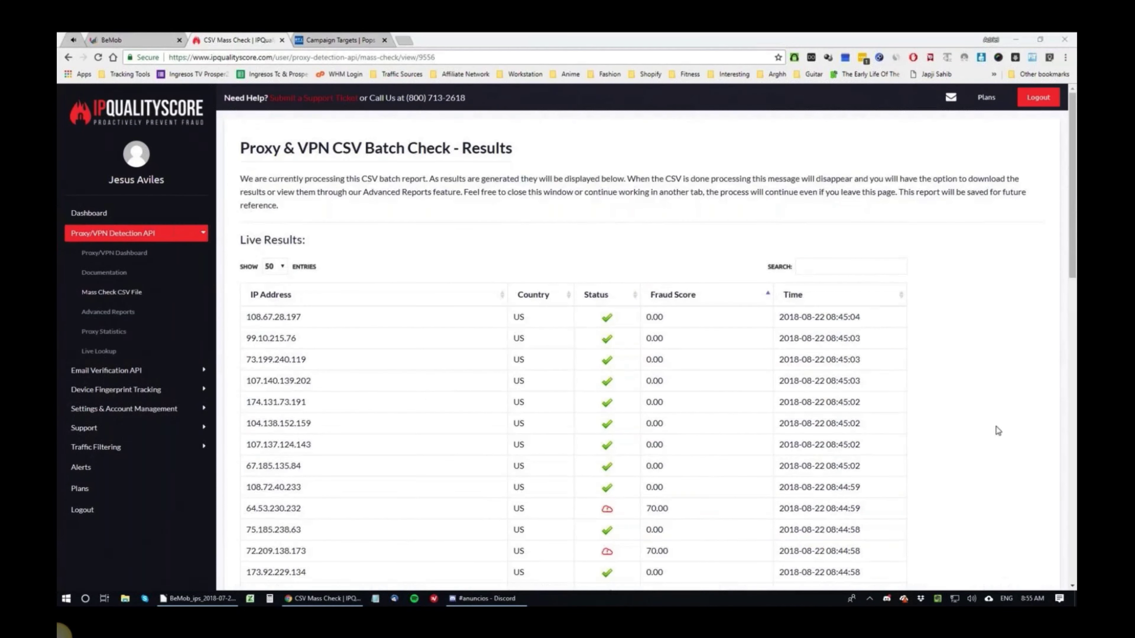
- Review the first page of batch check results again and check the total number of entries processed
{"action": "scroll", "coordinate": [778, 396], "scroll_direction": "down", "scroll_amount": 6}
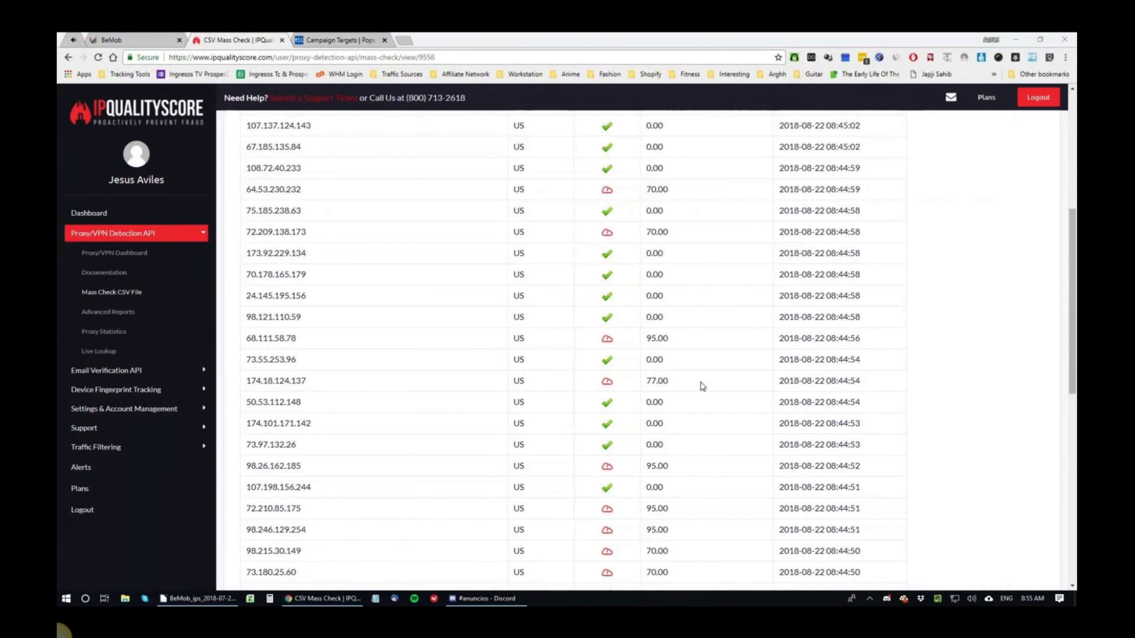
{"action": "scroll", "coordinate": [702, 387], "scroll_direction": "down", "scroll_amount": 9}
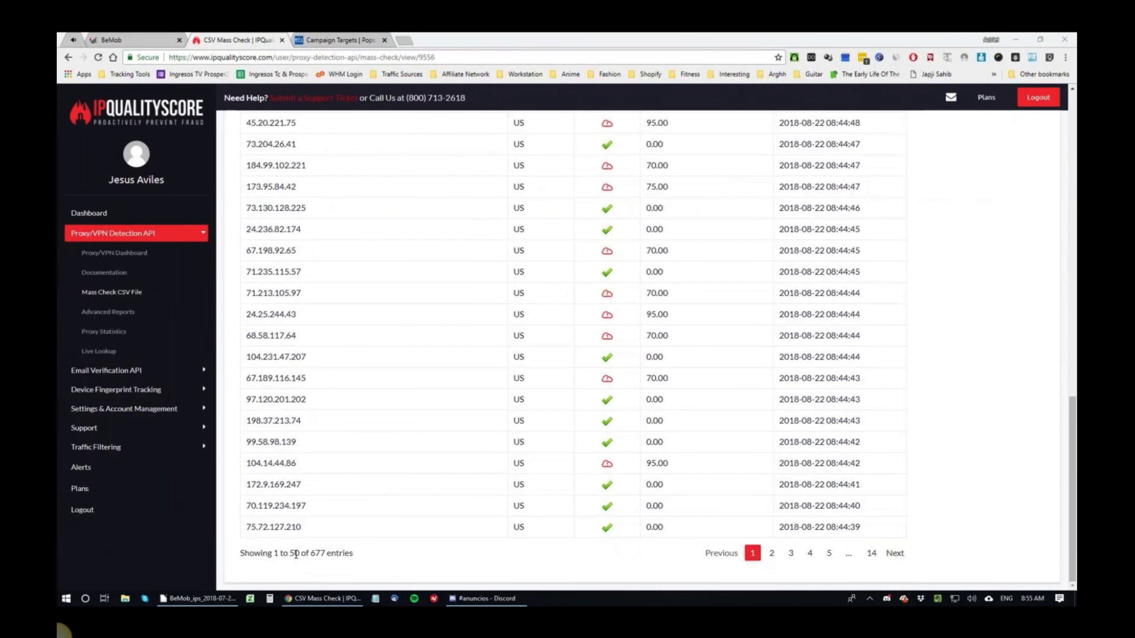
{"action": "left_click", "coordinate": [322, 554]}
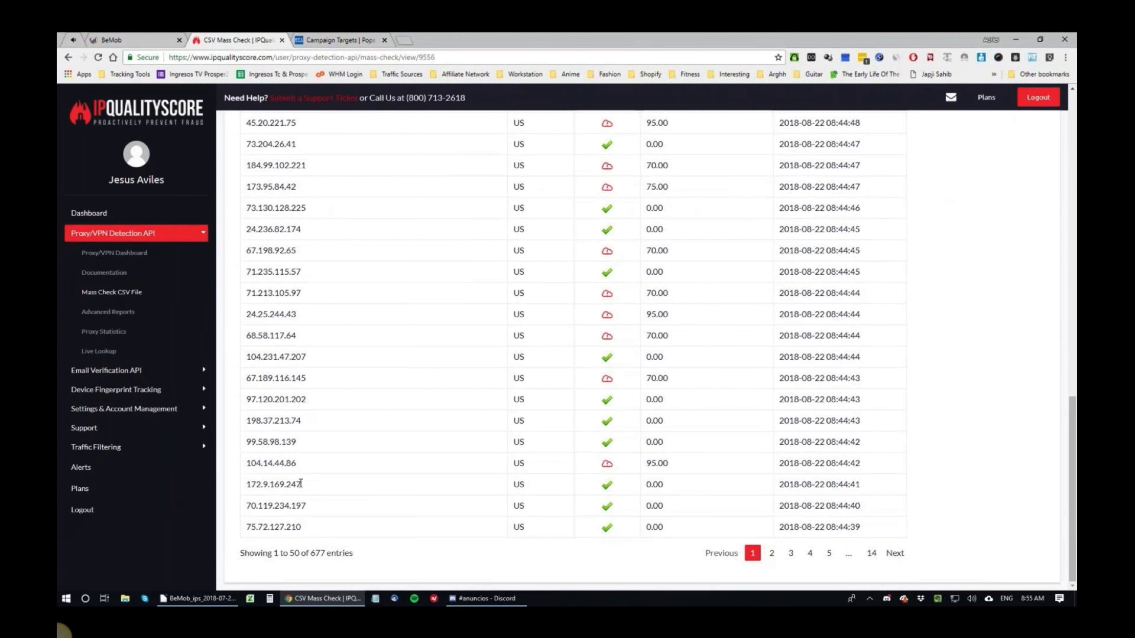
{"action": "scroll", "coordinate": [619, 286], "scroll_direction": "up", "scroll_amount": 8}
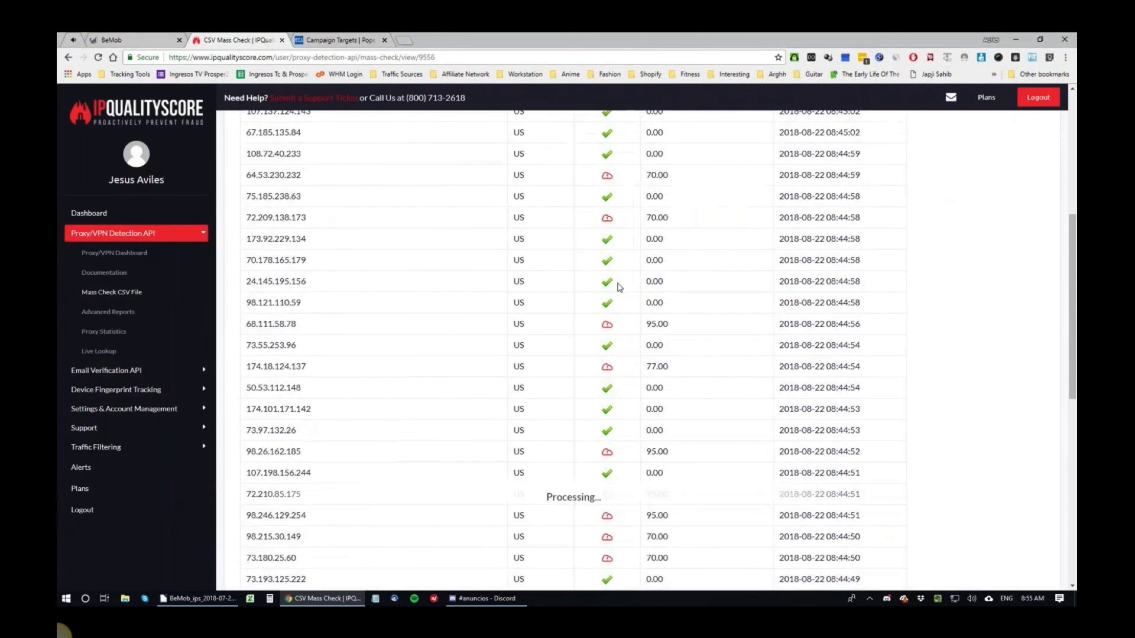
{"action": "scroll", "coordinate": [619, 286], "scroll_direction": "down", "scroll_amount": 1}
{"action": "scroll", "coordinate": [614, 273], "scroll_direction": "down", "scroll_amount": 7}
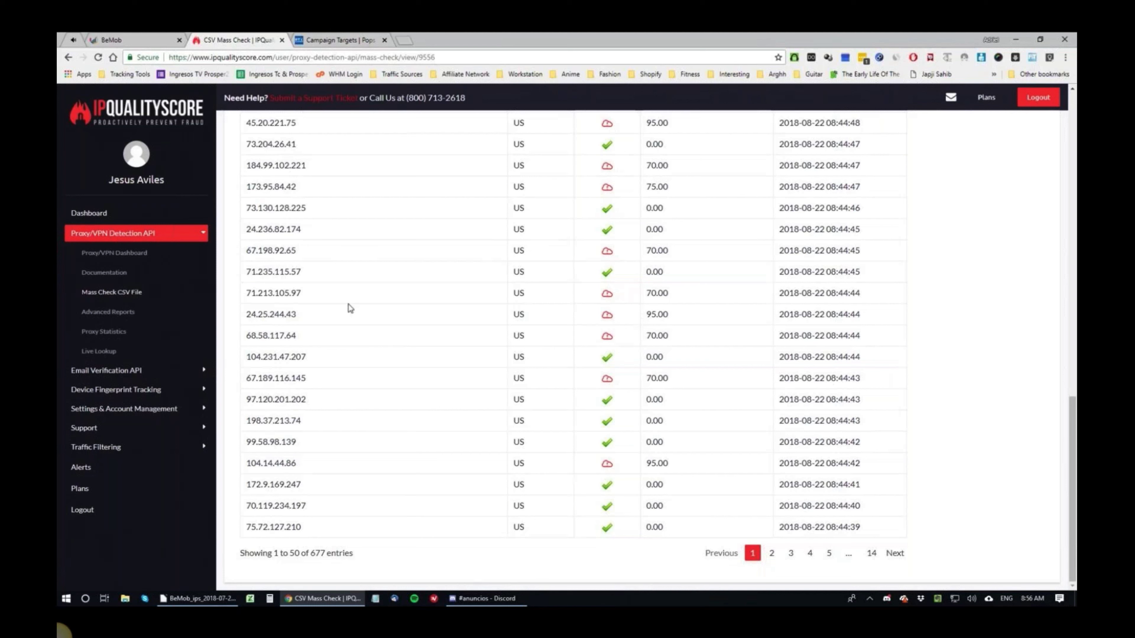
{"action": "double_click", "coordinate": [294, 318]}
{"action": "left_click", "coordinate": [539, 333]}
- Open the BeMob_ips_2018-07-24_04_00_00_2018-08-23_03_59_59.csv report from the CSV report history and check its entry count
{"action": "left_click", "coordinate": [126, 295]}
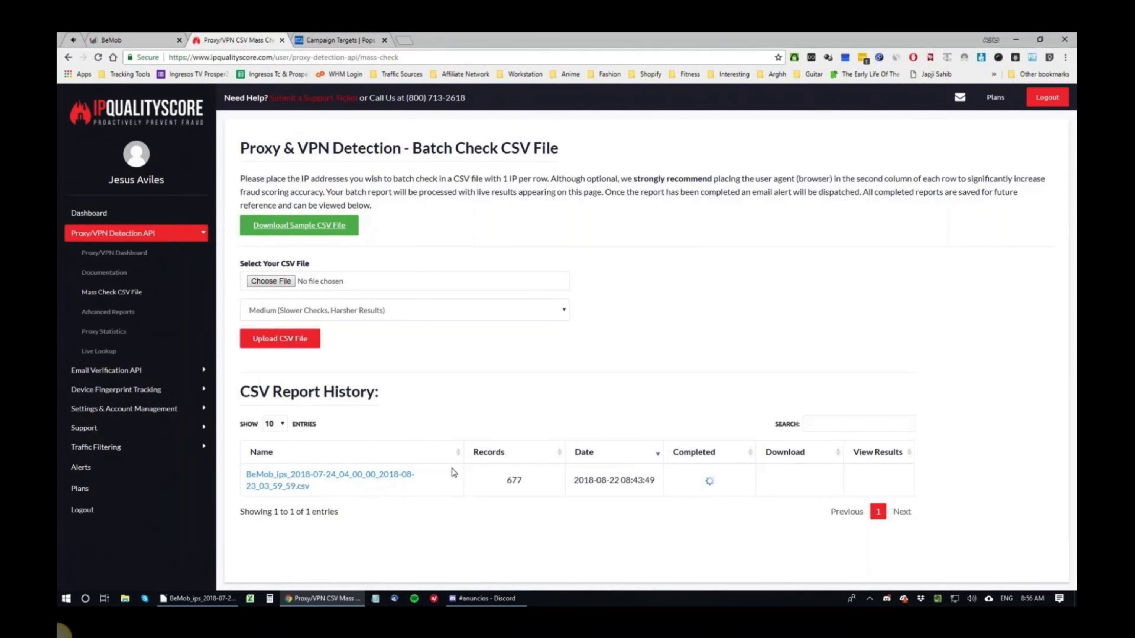
{"action": "left_click", "coordinate": [272, 489]}
{"action": "scroll", "coordinate": [367, 413], "scroll_direction": "down", "scroll_amount": 15}
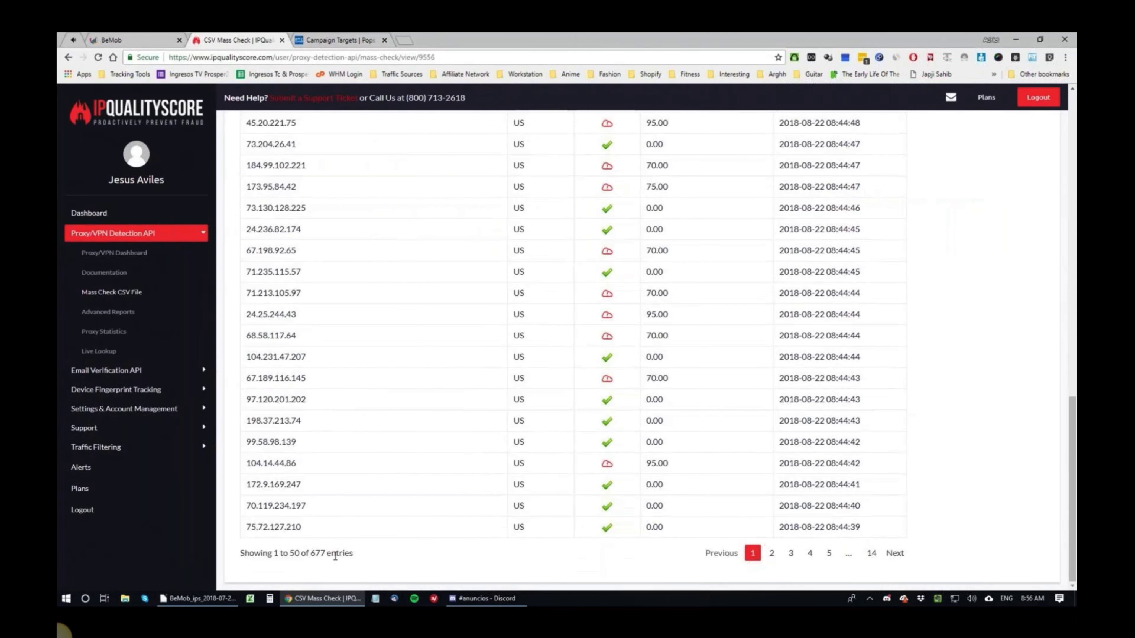
{"action": "triple_click", "coordinate": [335, 556]}
{"action": "left_click", "coordinate": [509, 527]}
{"action": "scroll", "coordinate": [529, 505], "scroll_direction": "up", "scroll_amount": 12}
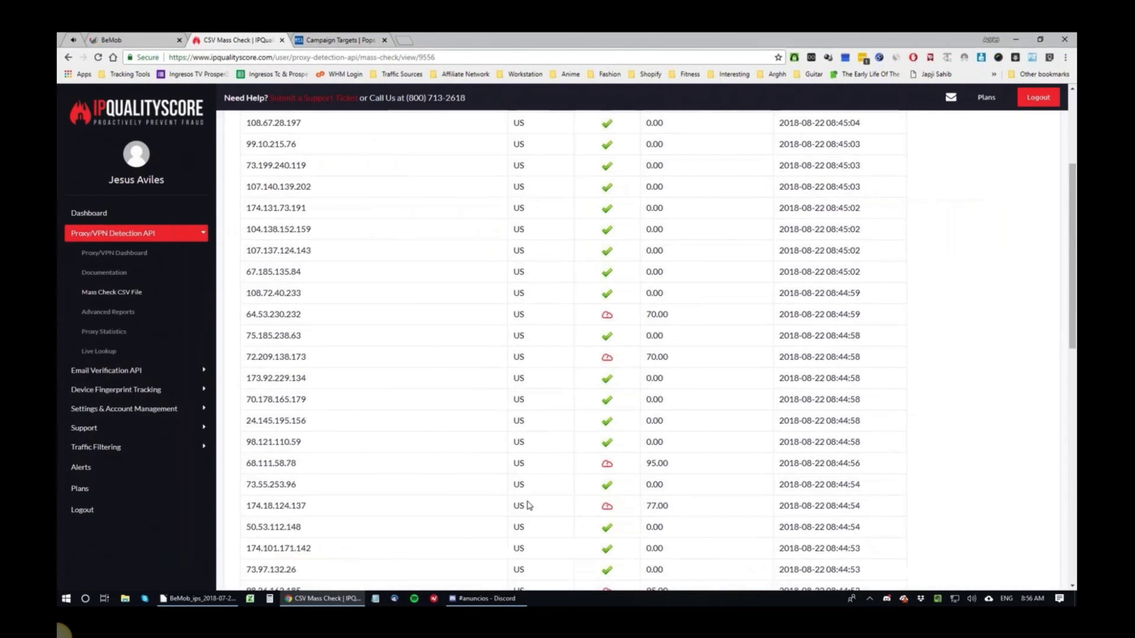
{"action": "scroll", "coordinate": [529, 505], "scroll_direction": "up", "scroll_amount": 5}
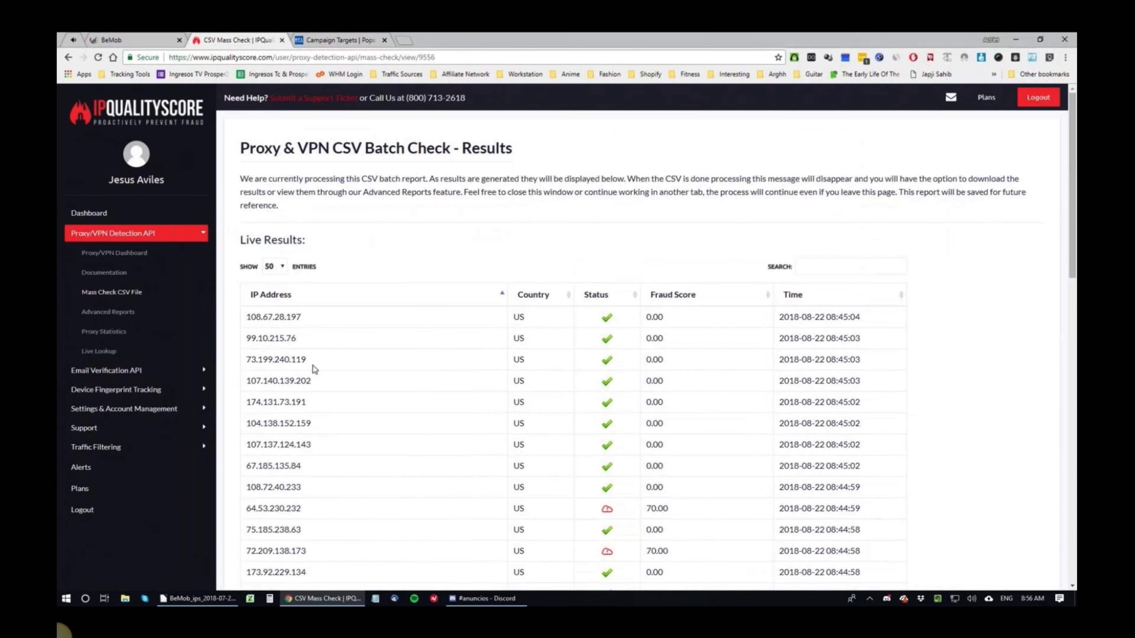
- Return to the CSV report history and check the uploaded file's record count and completion status
{"action": "left_click", "coordinate": [111, 292]}
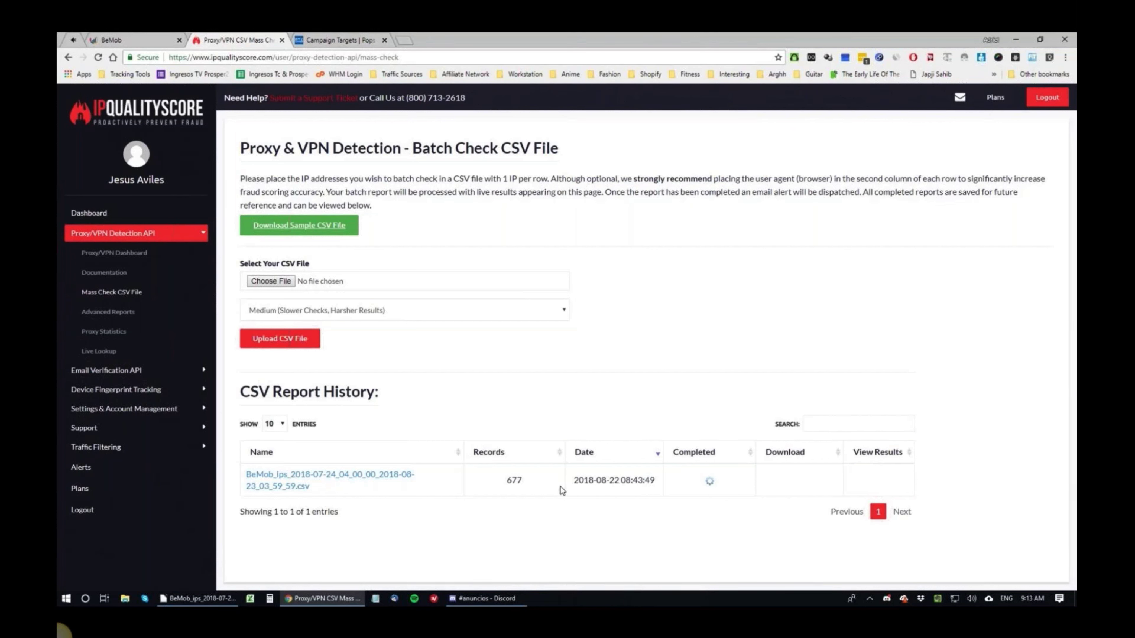
{"action": "double_click", "coordinate": [518, 480]}
{"action": "left_click", "coordinate": [521, 481]}
{"action": "double_click", "coordinate": [520, 480]}
- Switch to the IP list in LibreOffice Calc and compare its last filled rows with the header row at A1
{"action": "left_click", "coordinate": [220, 592]}
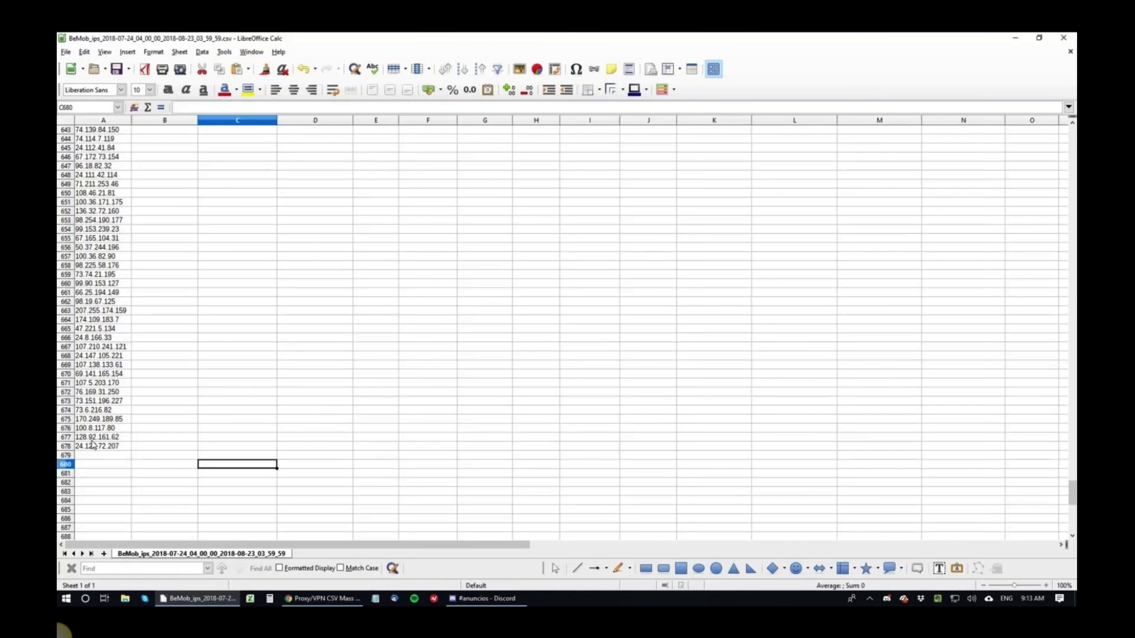
{"action": "left_click", "coordinate": [68, 446]}
{"action": "left_click", "coordinate": [77, 448]}
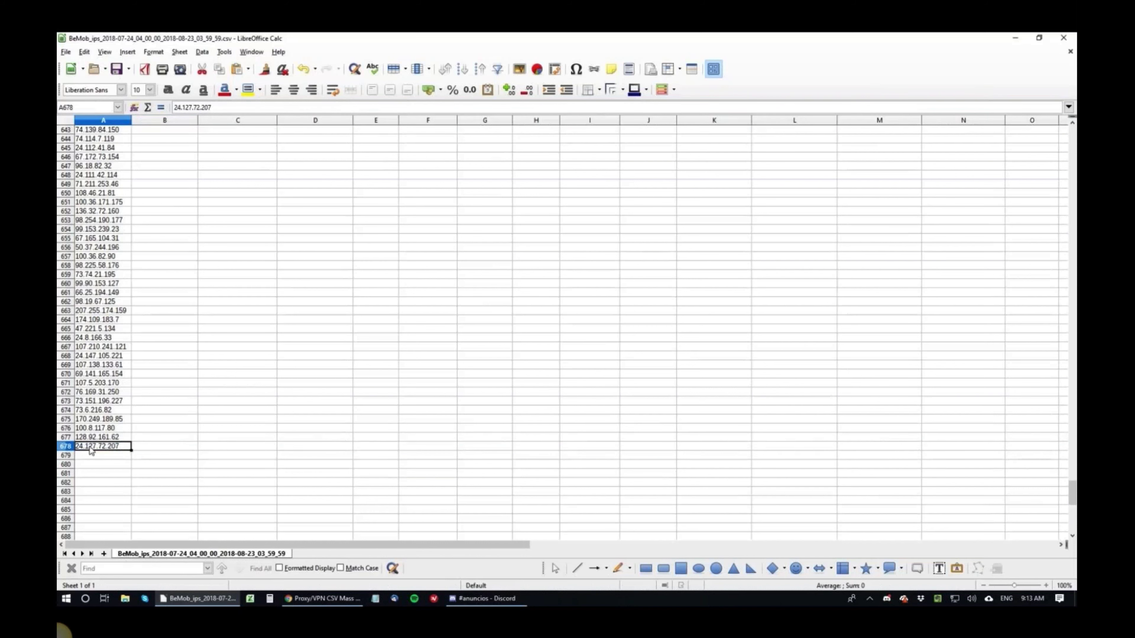
{"action": "key", "text": "Up"}
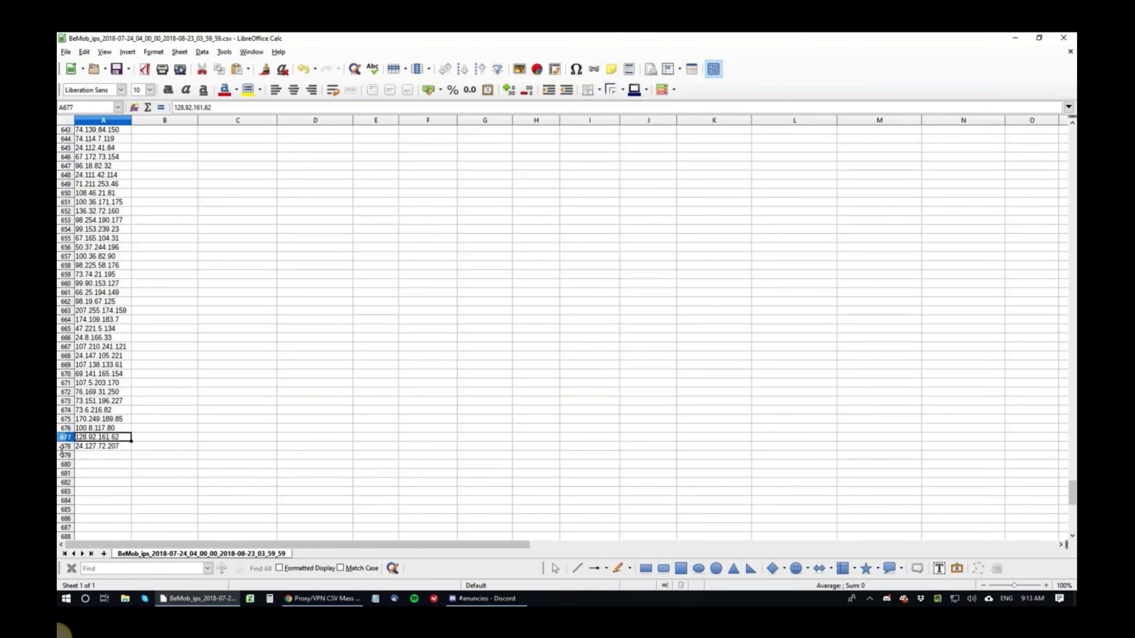
{"action": "scroll", "coordinate": [76, 449], "scroll_direction": "up", "scroll_amount": 15}
{"action": "left_click", "coordinate": [91, 446]}
{"action": "key", "text": "ctrl+Home"}
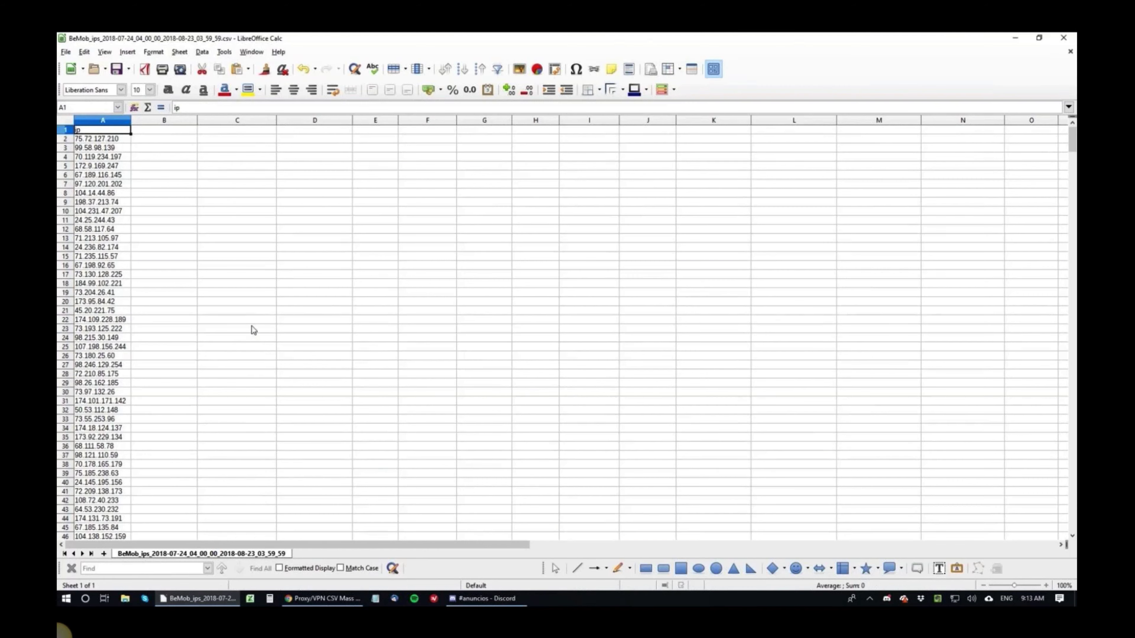
- Switch back to IPQualityScore to reopen the uploaded file's results, and create a blank LibreOffice Calc spreadsheet
{"action": "key", "text": "alt+Tab"}
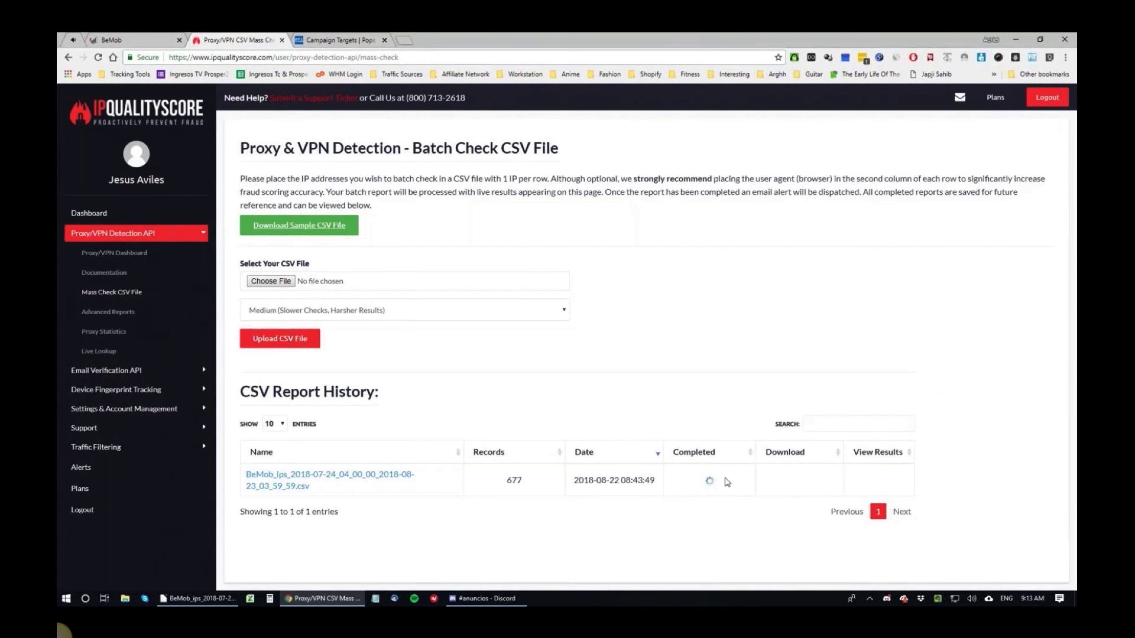
{"action": "key", "text": "F5"}
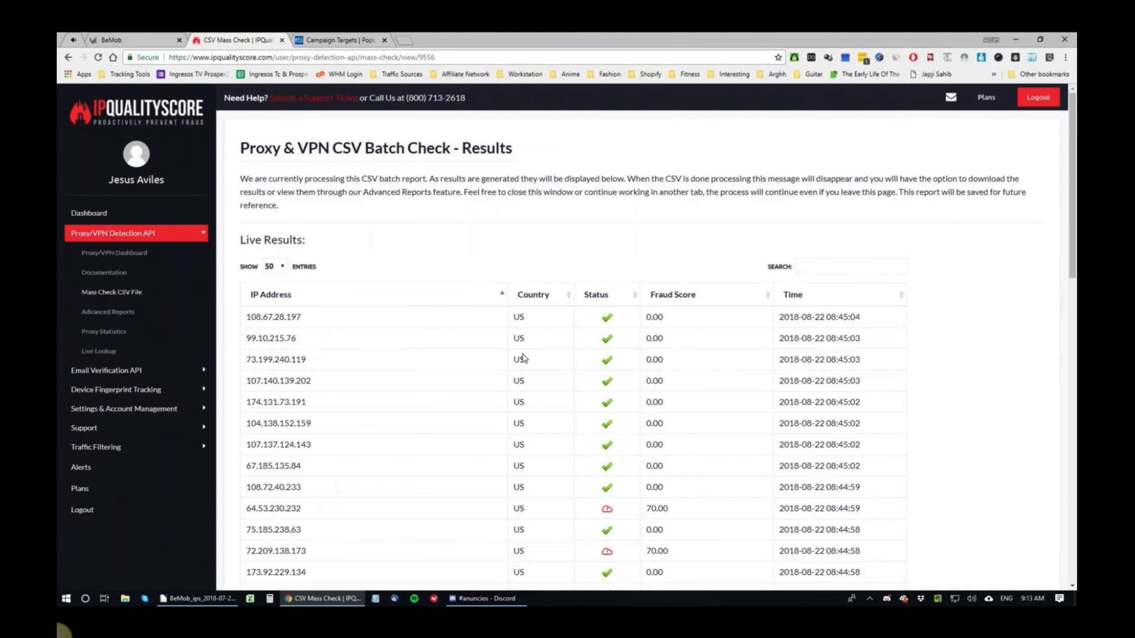
{"action": "double_click", "coordinate": [251, 316]}
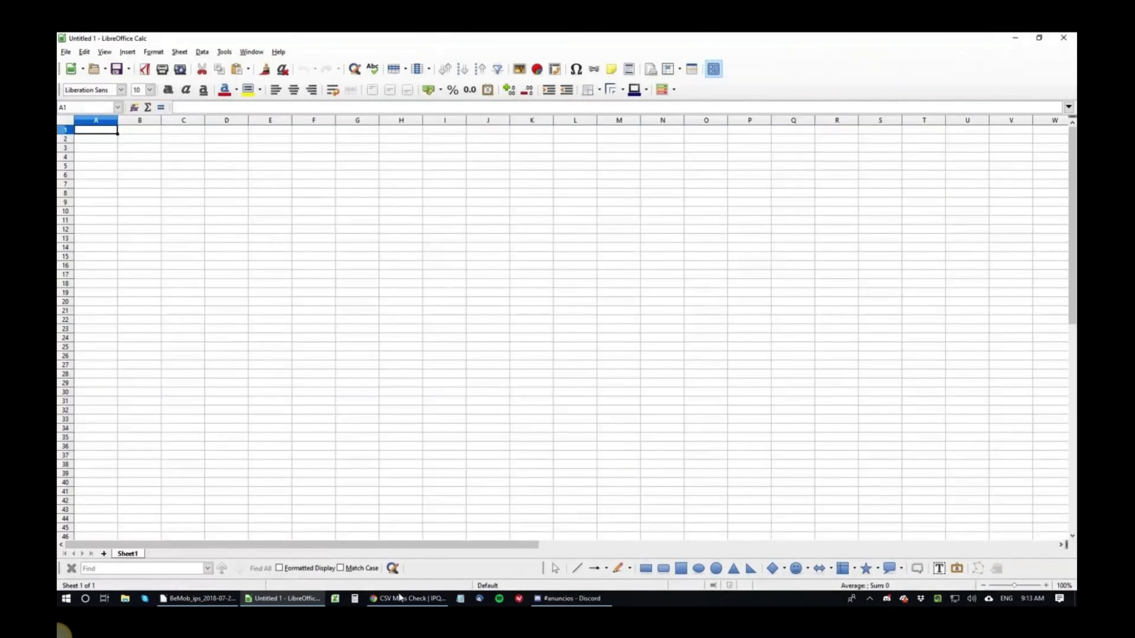
- Switch to IPQualityScore and look through the first page of live results for the IP list
{"action": "left_click", "coordinate": [400, 598]}
{"action": "left_click_drag", "start_coordinate": [246, 315], "coordinate": [565, 358]}
{"action": "scroll", "coordinate": [777, 387], "scroll_direction": "down", "scroll_amount": 6}
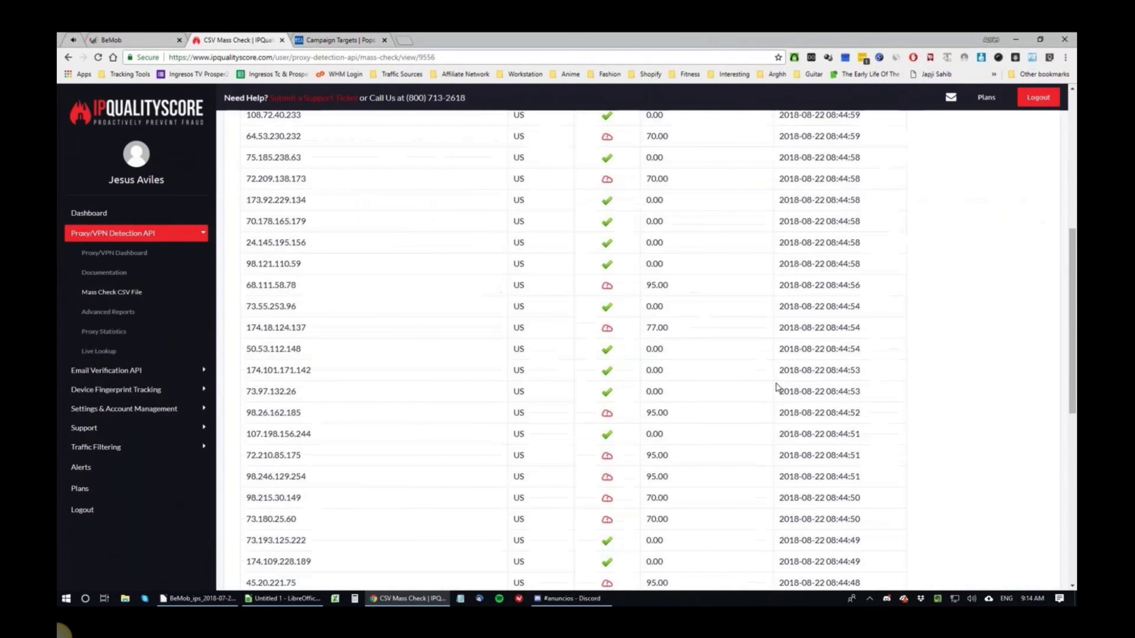
{"action": "scroll", "coordinate": [776, 384], "scroll_direction": "down", "scroll_amount": 7}
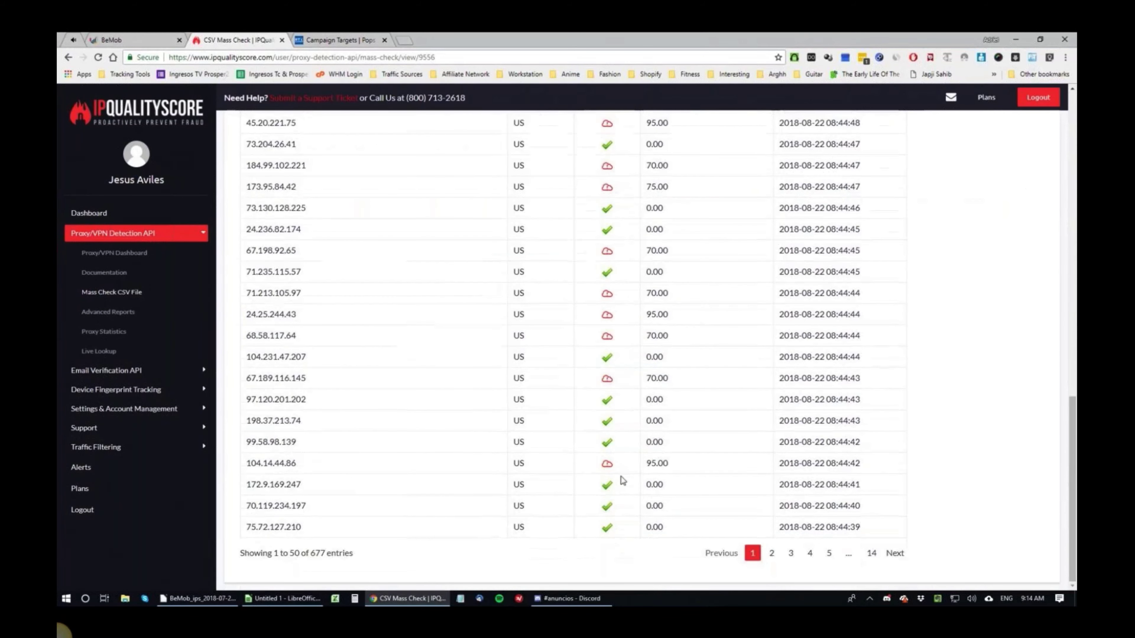
{"action": "scroll", "coordinate": [398, 368], "scroll_direction": "up", "scroll_amount": 9}
{"action": "scroll", "coordinate": [398, 368], "scroll_direction": "up", "scroll_amount": 4}
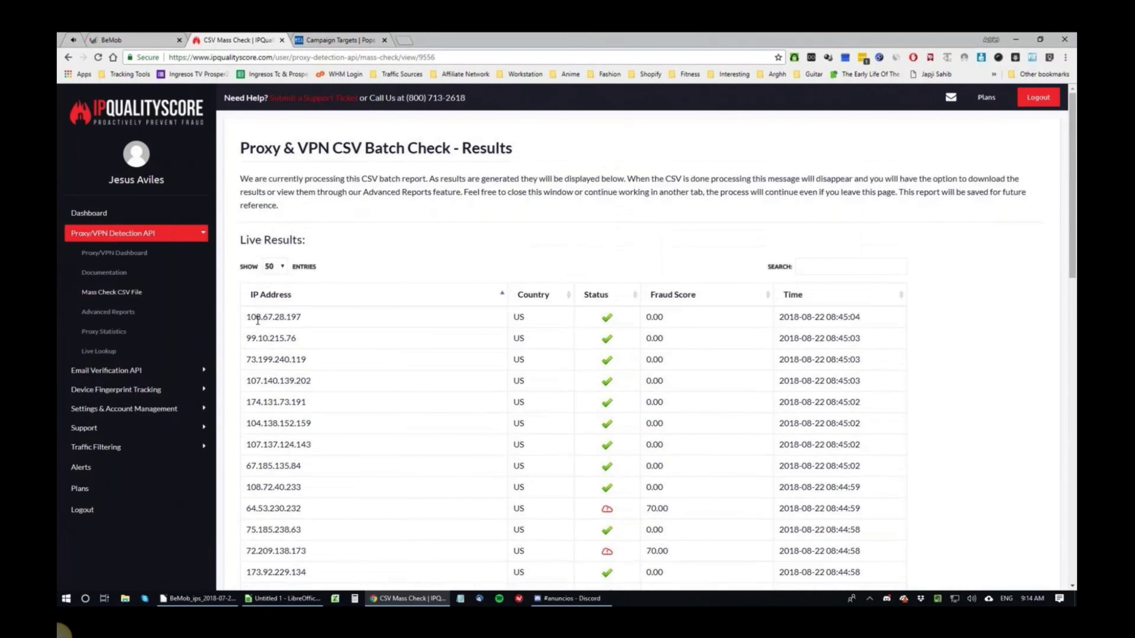
{"action": "scroll", "coordinate": [258, 320], "scroll_direction": "down", "scroll_amount": 12}
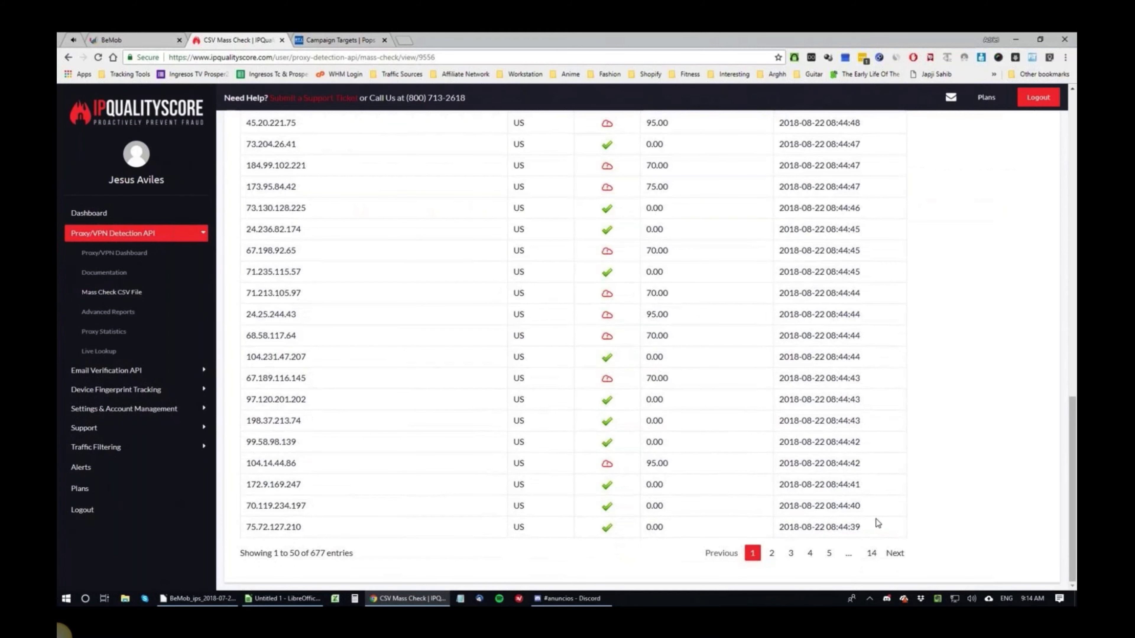
- Copy the first 100 live results with their country, status, fraud score and time, and paste them into the blank Calc spreadsheet
{"action": "left_click_drag", "start_coordinate": [878, 523], "coordinate": [351, 313]}
{"action": "left_click", "coordinate": [351, 313]}
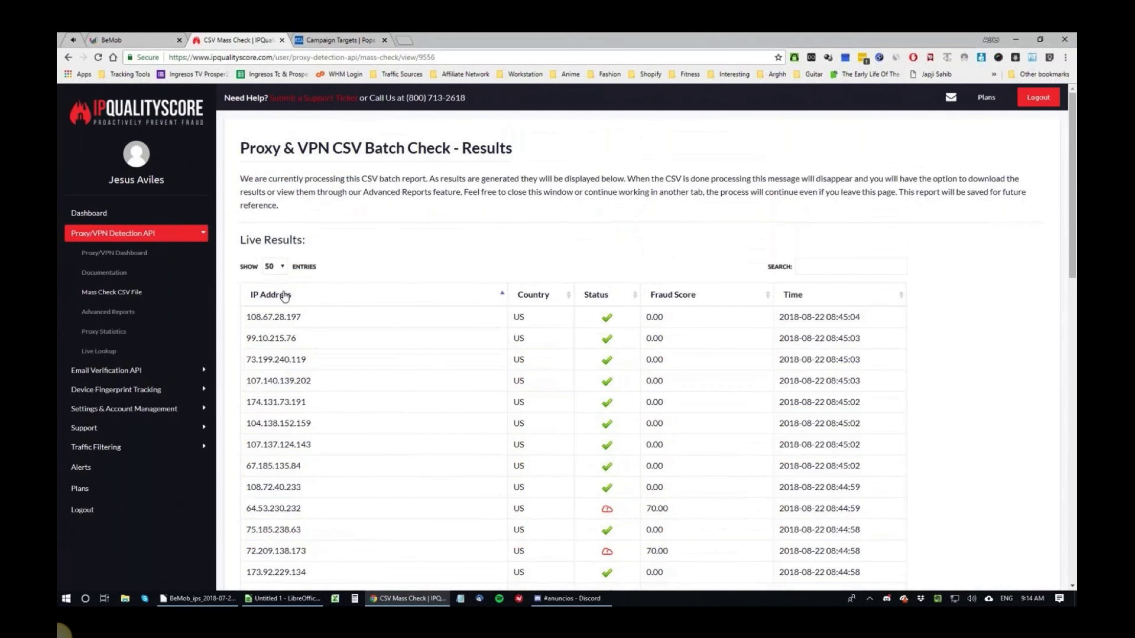
{"action": "left_click_drag", "start_coordinate": [284, 296], "coordinate": [866, 524]}
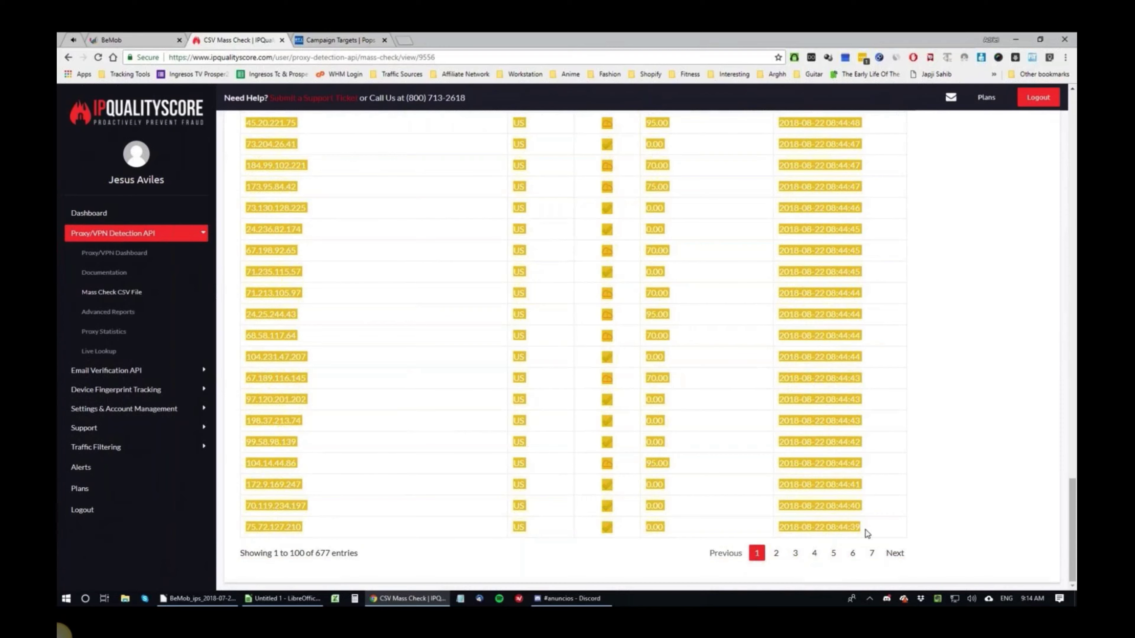
{"action": "key", "text": "alt+Tab"}
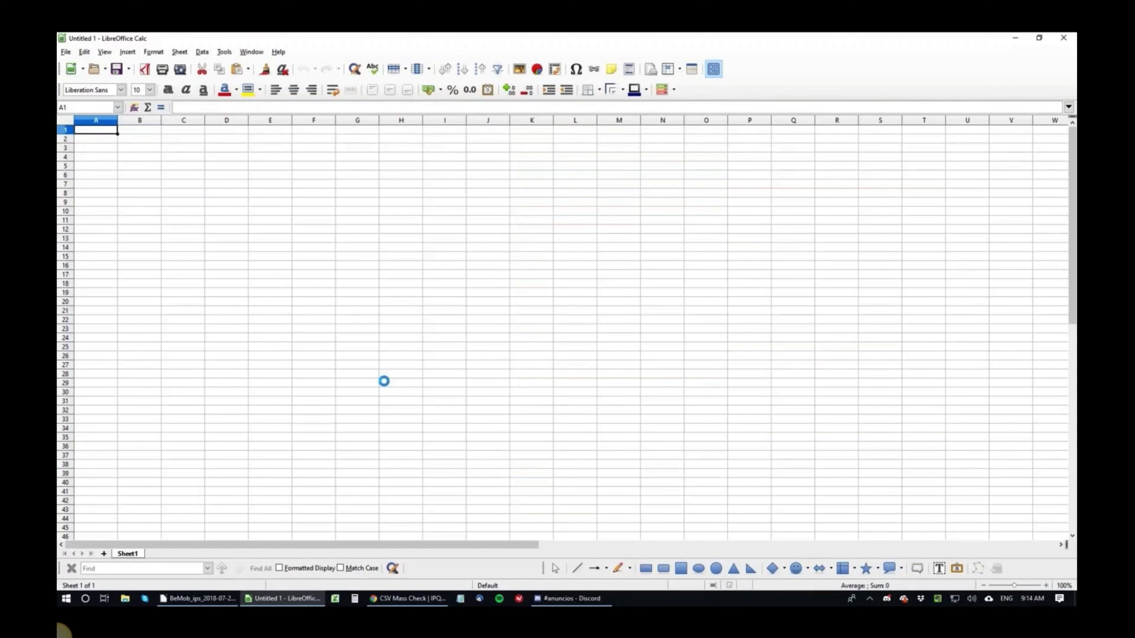
- Return to the IPQualityScore results, check the total entry count, and browse to page 3 of the list
{"action": "left_click", "coordinate": [407, 597]}
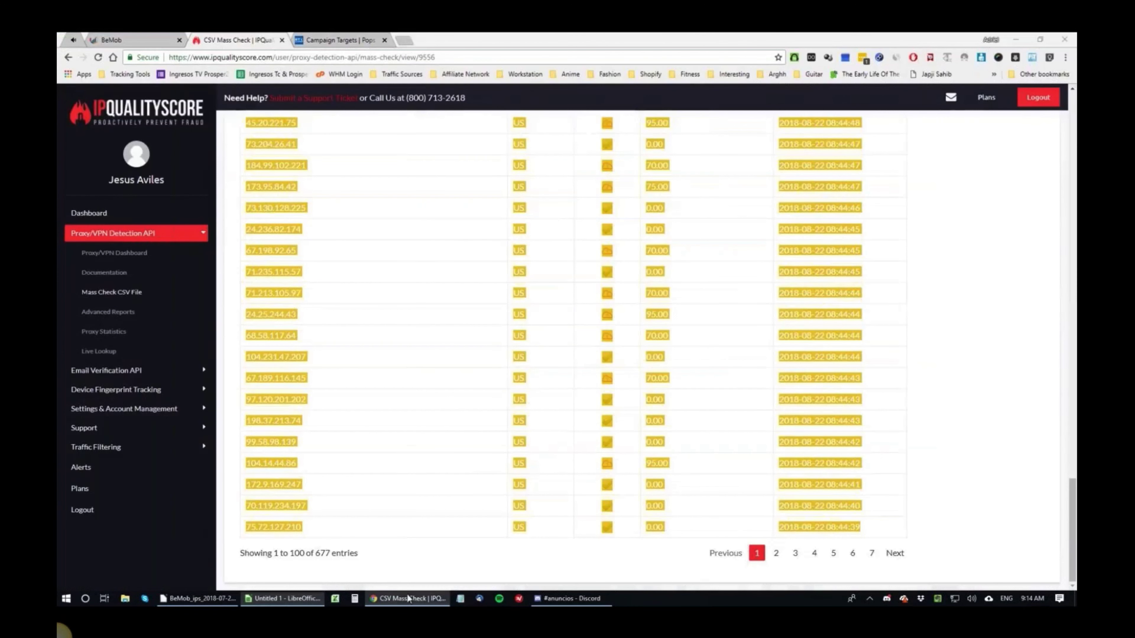
{"action": "left_click", "coordinate": [542, 527]}
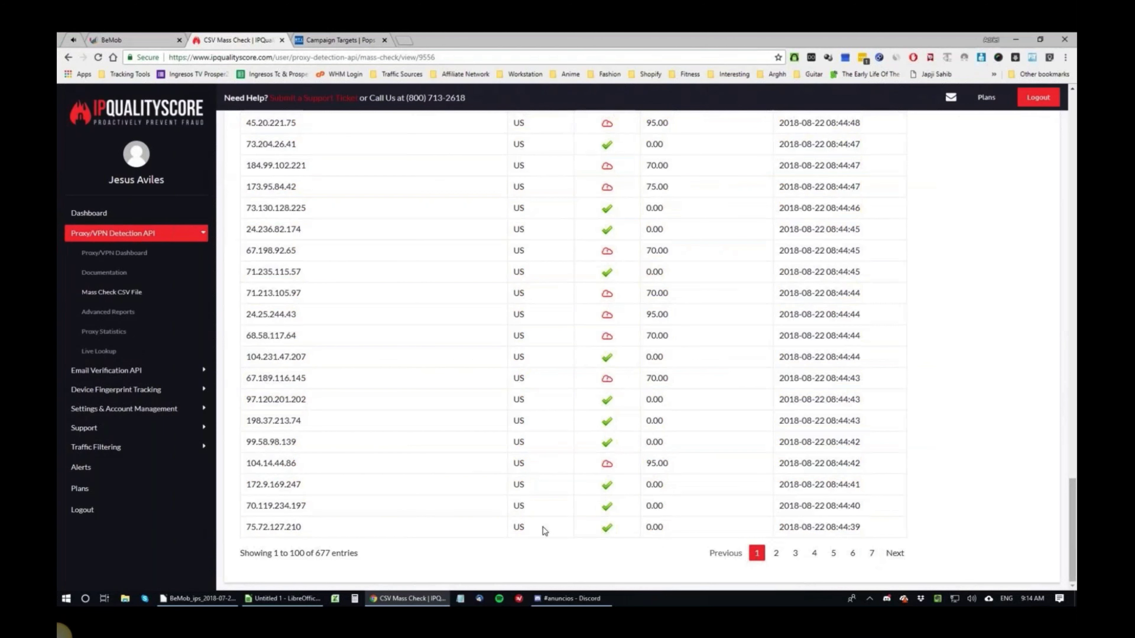
{"action": "double_click", "coordinate": [322, 554]}
{"action": "left_click", "coordinate": [150, 295]}
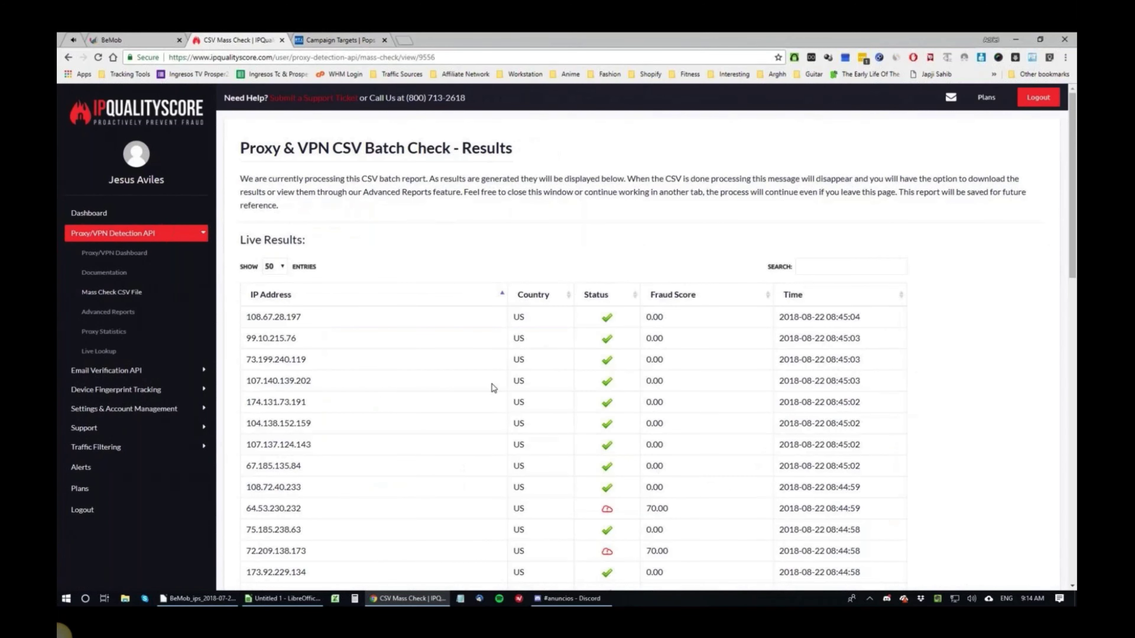
{"action": "scroll", "coordinate": [374, 350], "scroll_direction": "down", "scroll_amount": 10}
{"action": "scroll", "coordinate": [374, 351], "scroll_direction": "down", "scroll_amount": 3}
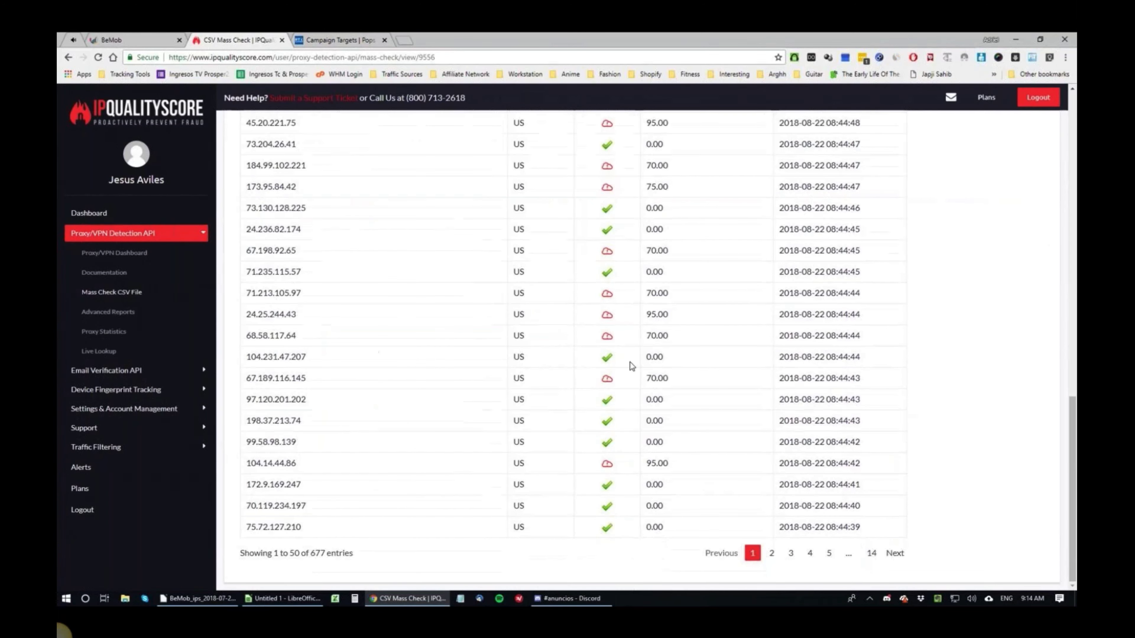
{"action": "left_click", "coordinate": [777, 557]}
{"action": "left_click", "coordinate": [790, 554]}
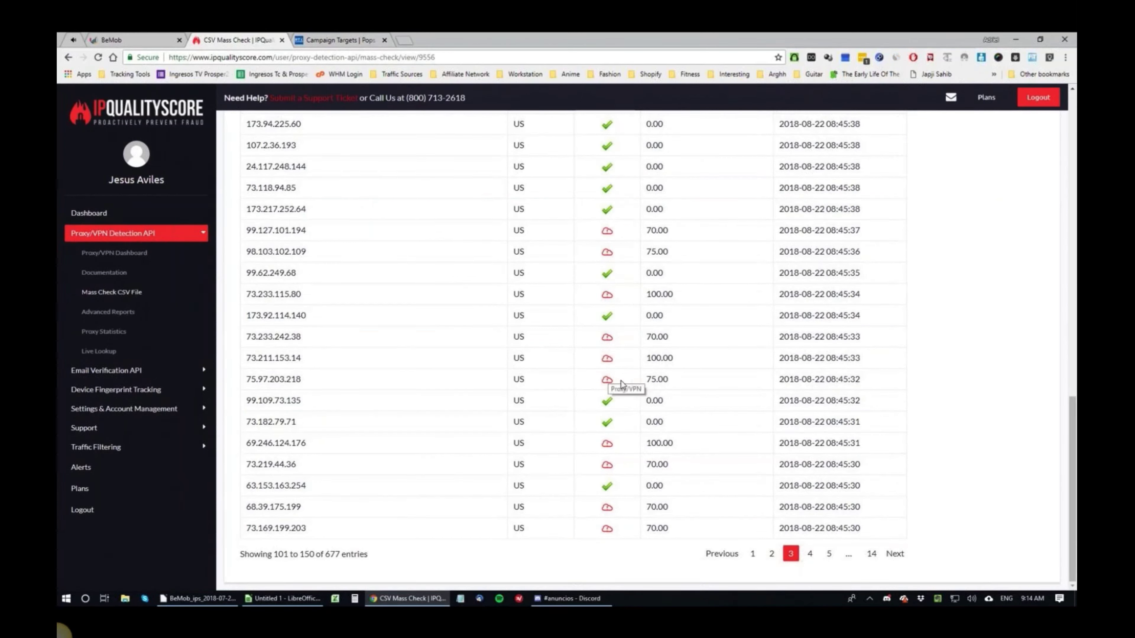
- Switch back to the Untitled 1 spreadsheet in LibreOffice Calc and undo the paste of the results
{"action": "left_click", "coordinate": [283, 598]}
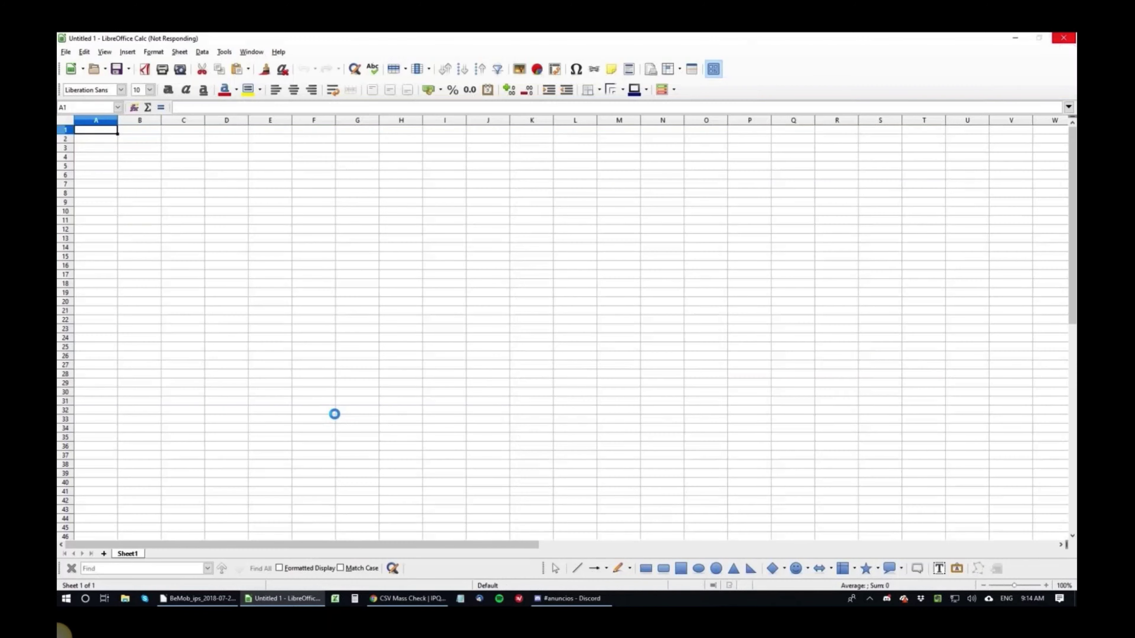
{"action": "left_click", "coordinate": [294, 601]}
{"action": "left_click", "coordinate": [294, 601]}
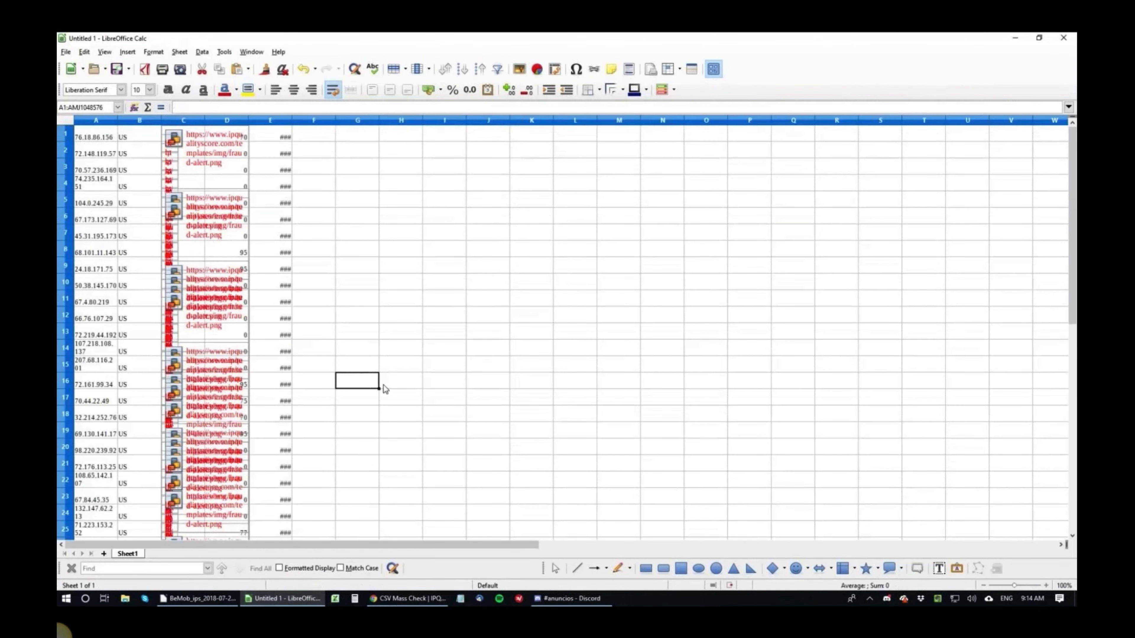
{"action": "key", "text": "ctrl+z"}
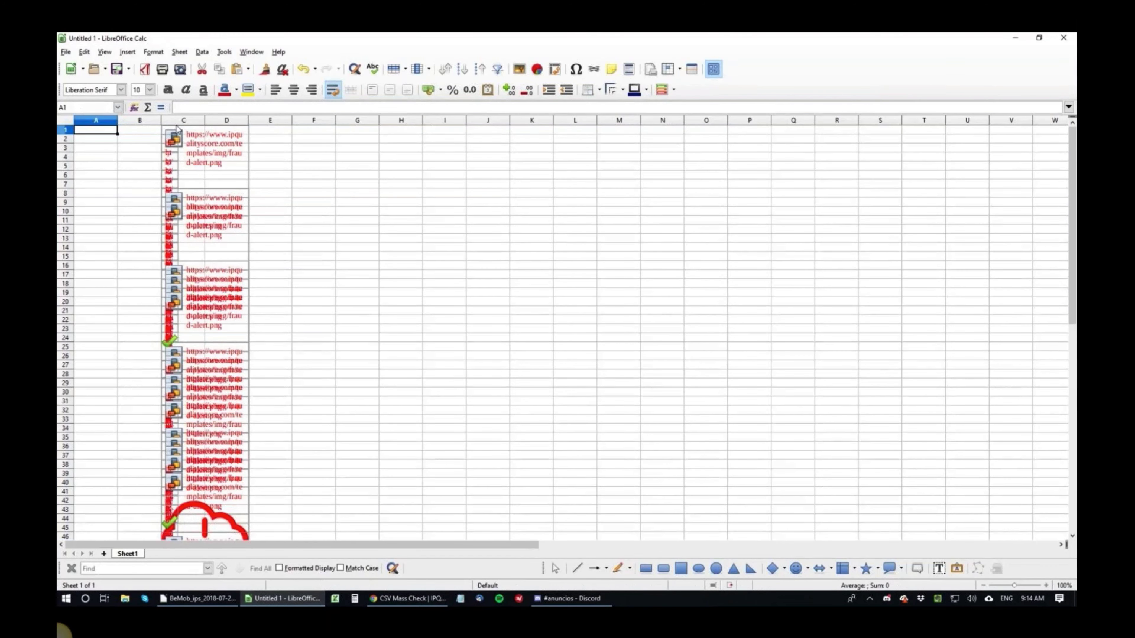
- Create another blank spreadsheet and close Untitled 1 without saving it
{"action": "key", "text": "ctrl+n"}
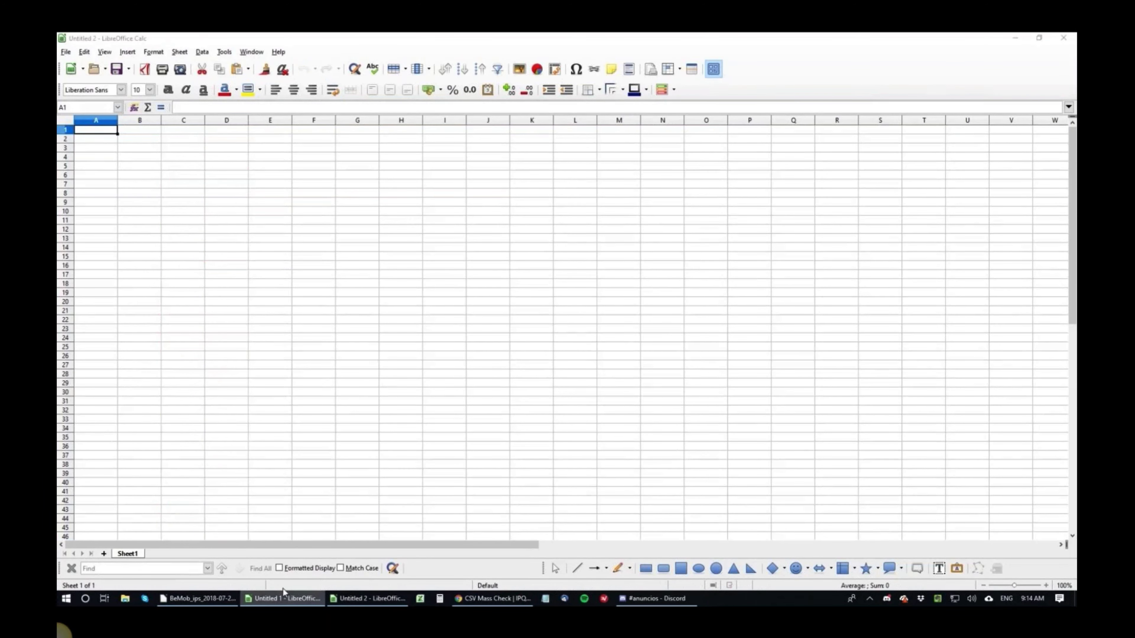
{"action": "right_click", "coordinate": [283, 595]}
{"action": "left_click", "coordinate": [266, 580]}
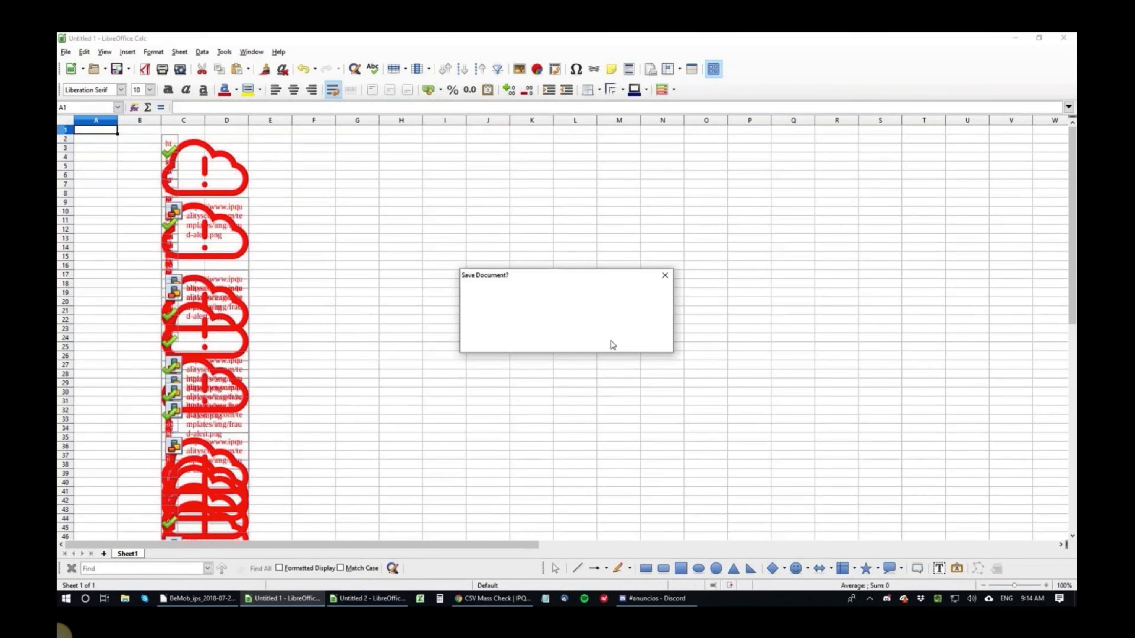
{"action": "left_click", "coordinate": [611, 341]}
- Try to paste the copied results at A1 as unformatted text and examine the columns in the import preview
{"action": "right_click", "coordinate": [106, 132]}
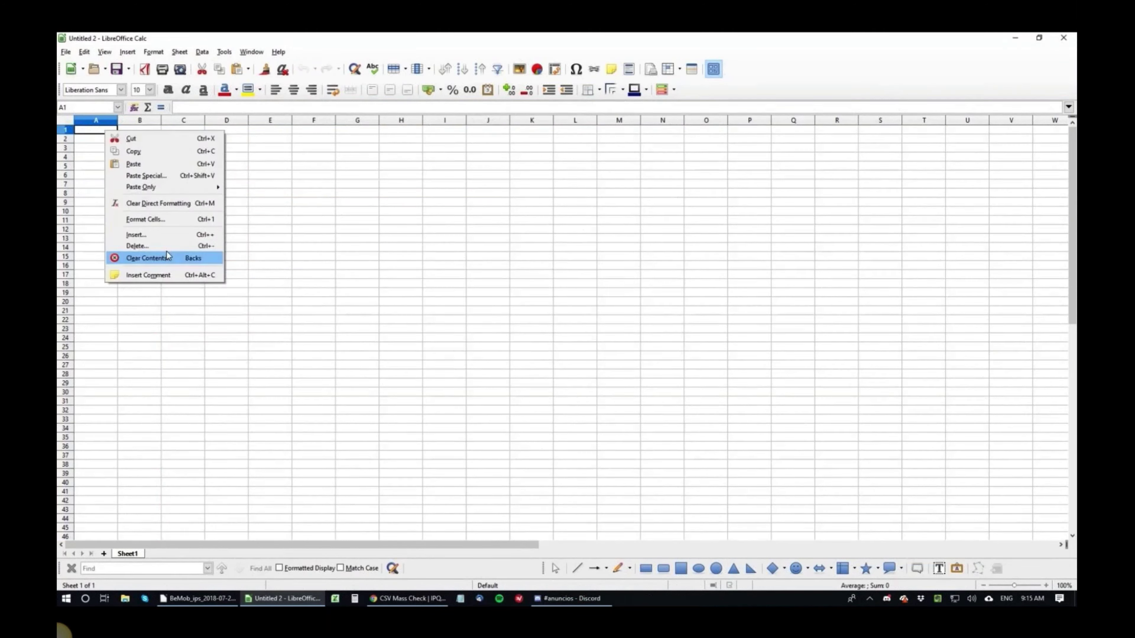
{"action": "left_click", "coordinate": [167, 253]}
{"action": "key", "text": "ctrl+shift+v"}
{"action": "left_click", "coordinate": [532, 308]}
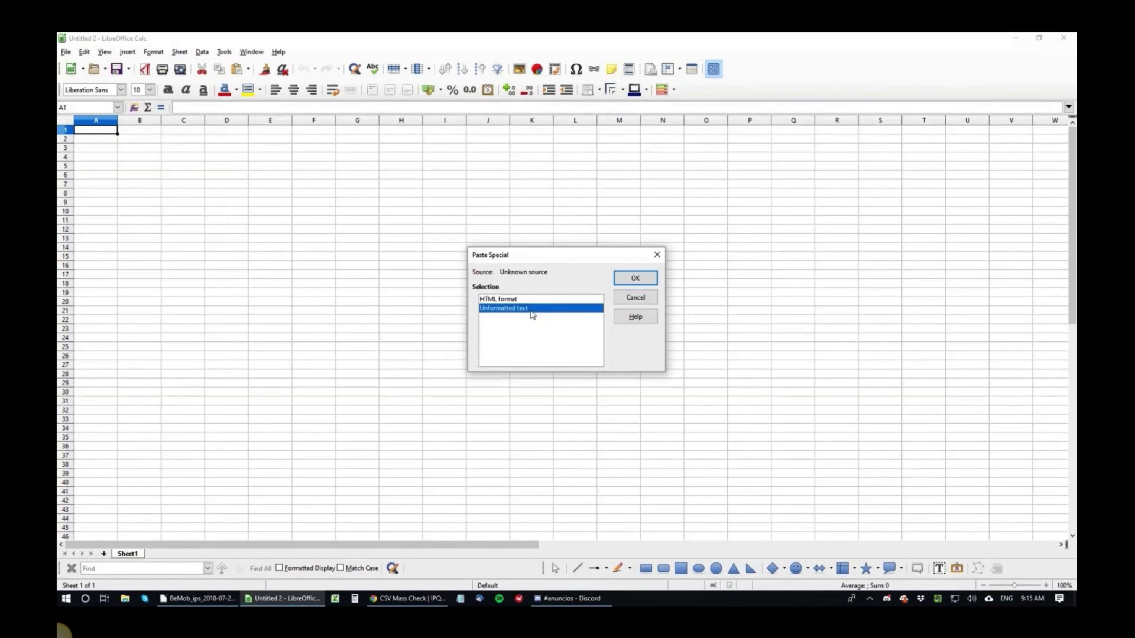
{"action": "left_click", "coordinate": [649, 281]}
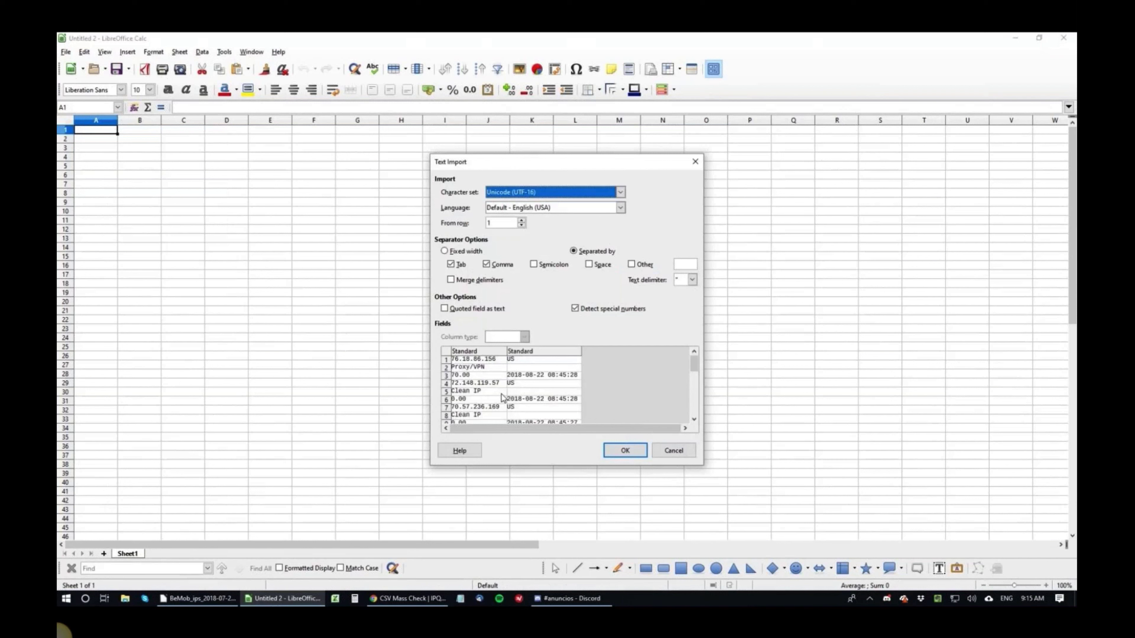
{"action": "left_click", "coordinate": [501, 397]}
{"action": "left_click", "coordinate": [542, 390]}
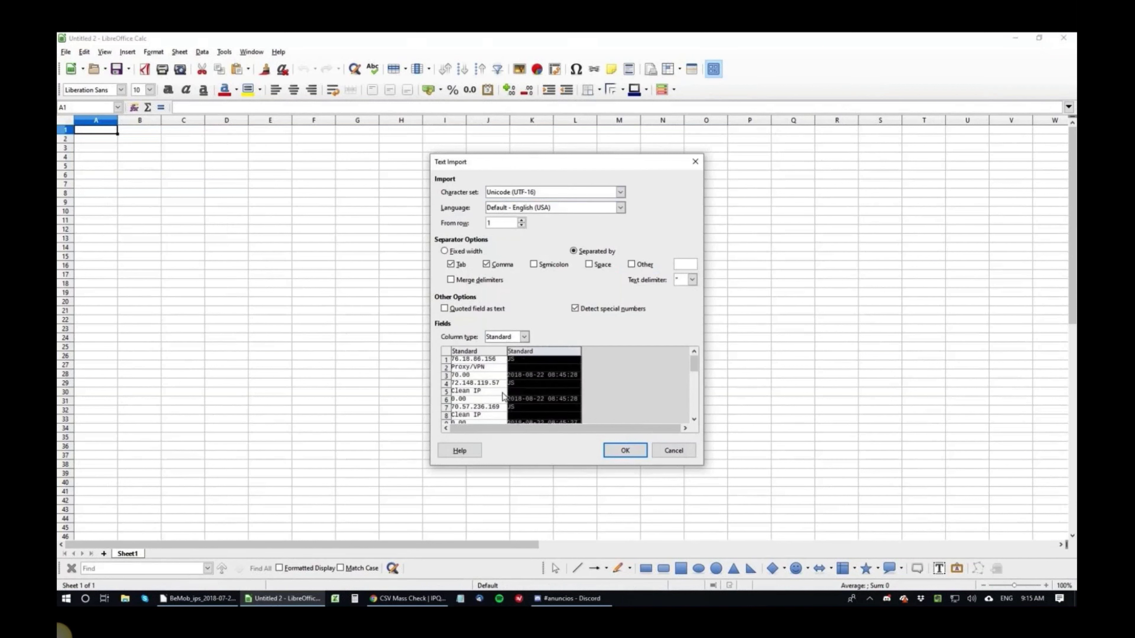
{"action": "left_click", "coordinate": [499, 374]}
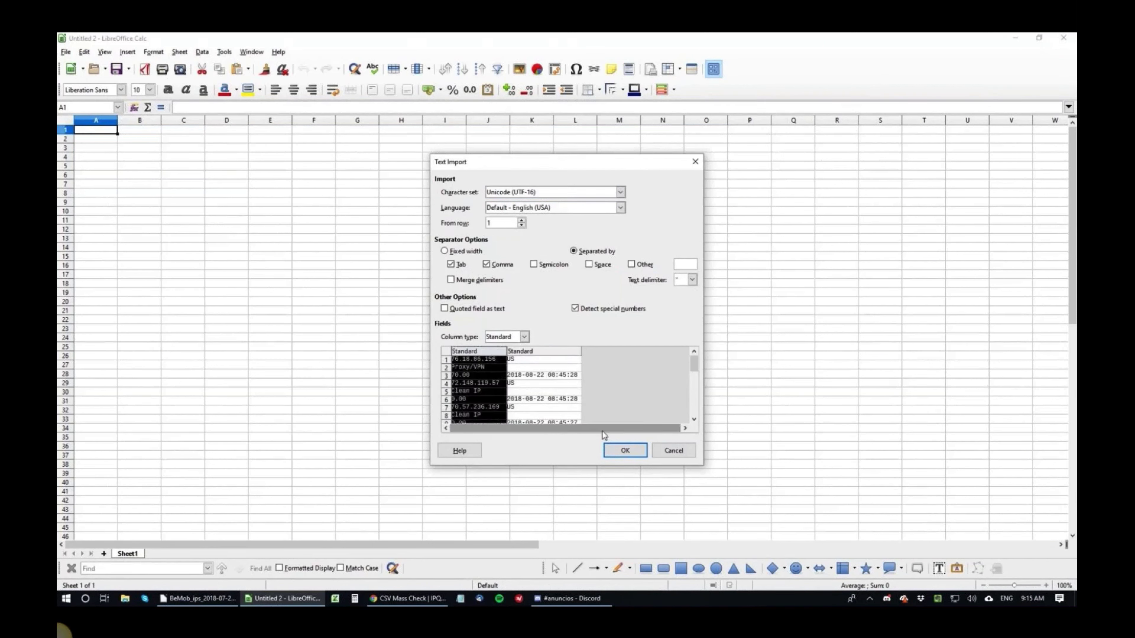
- Try different combinations of tab, comma, semicolon, space and other separators for the text import, and cancel the import
{"action": "left_click", "coordinate": [497, 266]}
{"action": "left_click_drag", "start_coordinate": [470, 267], "coordinate": [496, 267]}
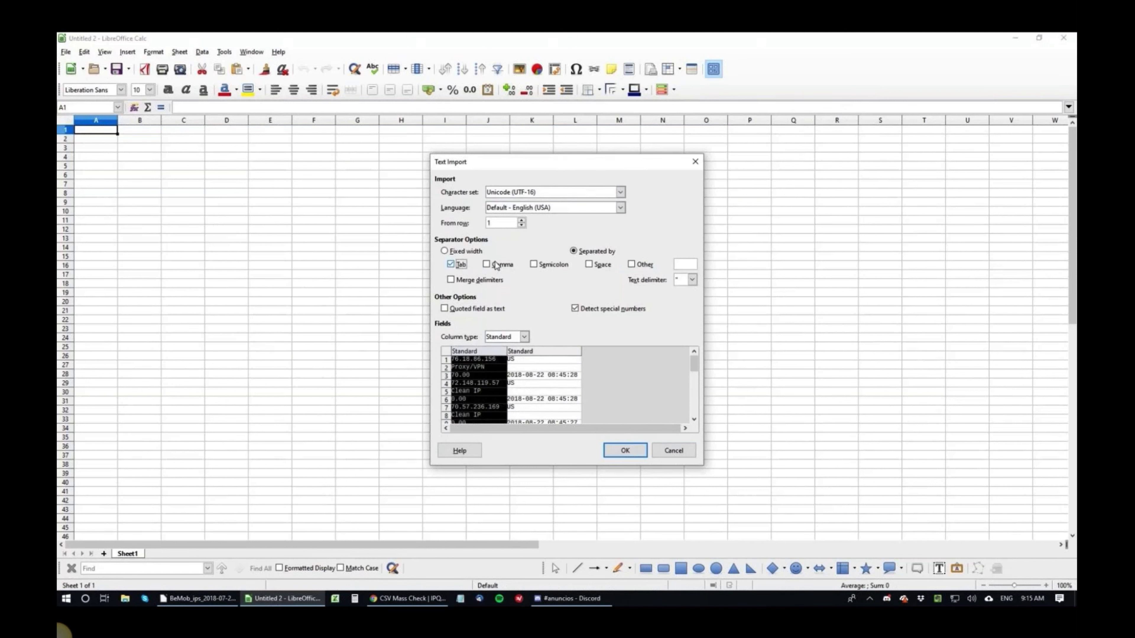
{"action": "left_click", "coordinate": [496, 267]}
{"action": "left_click", "coordinate": [534, 264]}
{"action": "left_click", "coordinate": [589, 264]}
{"action": "left_click", "coordinate": [641, 266]}
{"action": "left_click", "coordinate": [551, 264]}
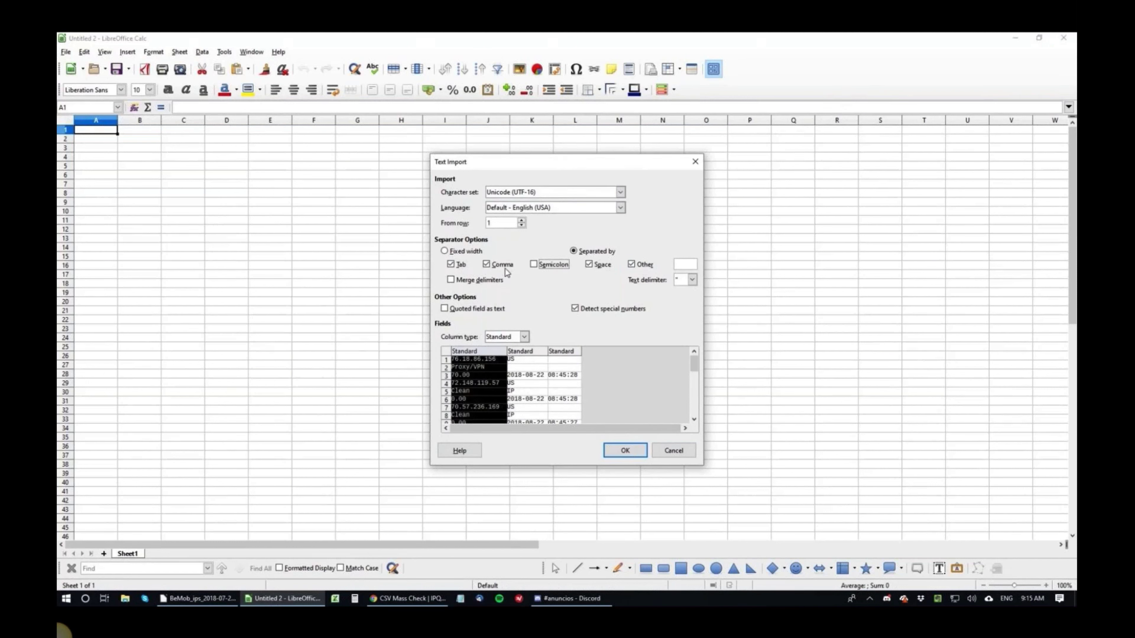
{"action": "left_click", "coordinate": [536, 265]}
{"action": "left_click", "coordinate": [554, 264]}
{"action": "left_click", "coordinate": [601, 265]}
{"action": "left_click", "coordinate": [639, 265]}
{"action": "left_click", "coordinate": [459, 264]}
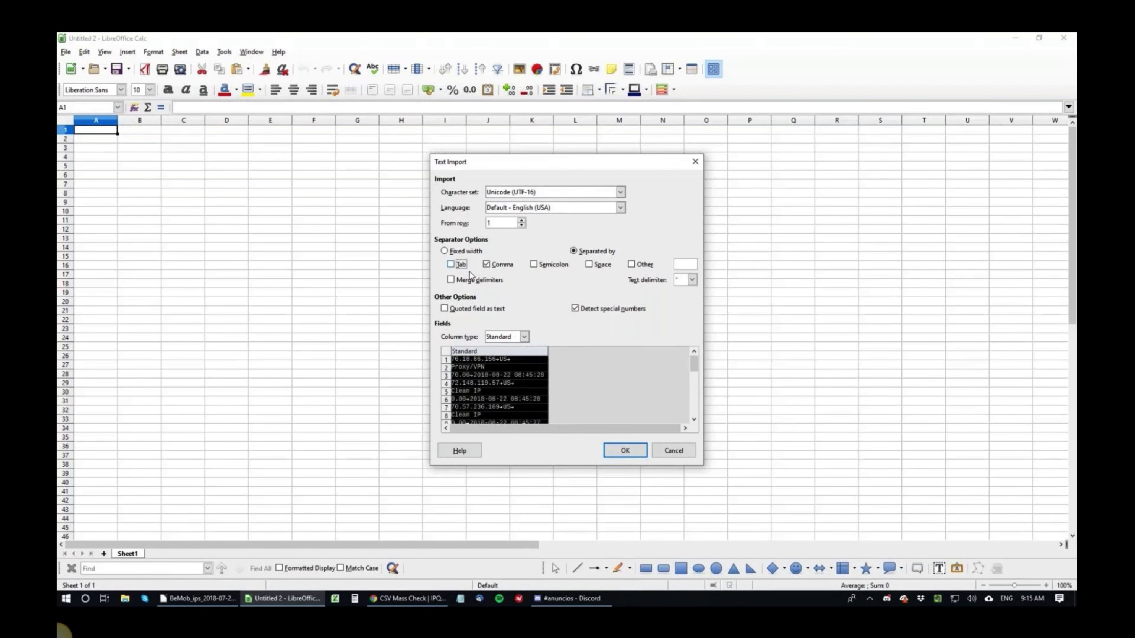
{"action": "left_click", "coordinate": [673, 450]}
{"action": "left_click", "coordinate": [445, 383]}
{"action": "left_click", "coordinate": [227, 211]}
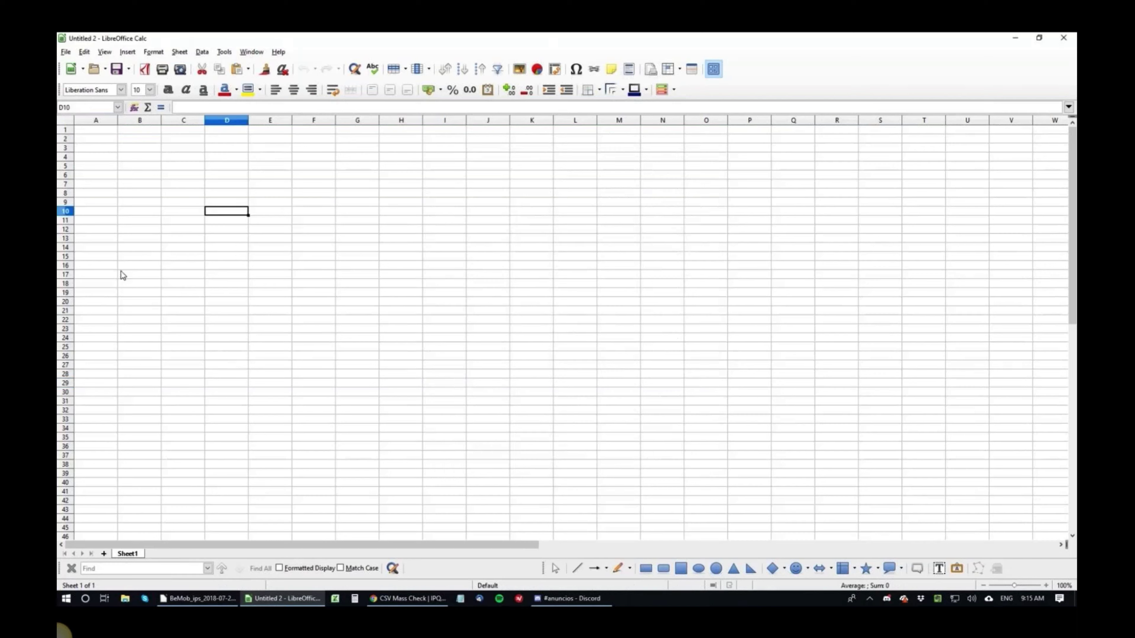
- Switch back to the IPQualityScore results and review the statuses and fraud scores in the earlier pages of the list
{"action": "left_click", "coordinate": [407, 598]}
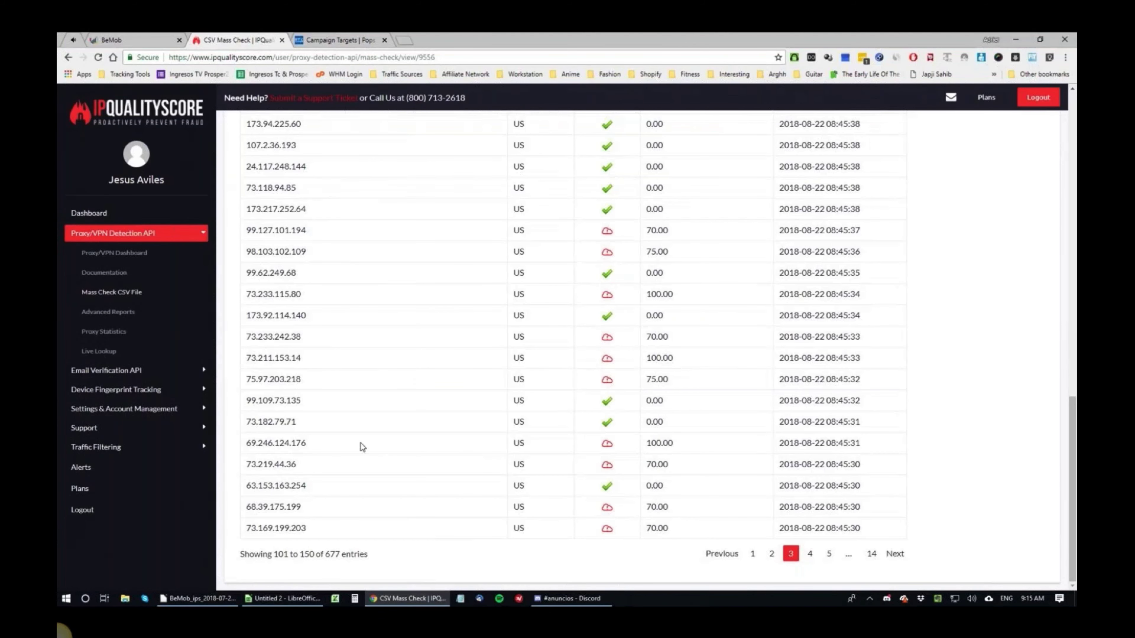
{"action": "left_click", "coordinate": [771, 554]}
{"action": "scroll", "coordinate": [571, 359], "scroll_direction": "up", "scroll_amount": 5}
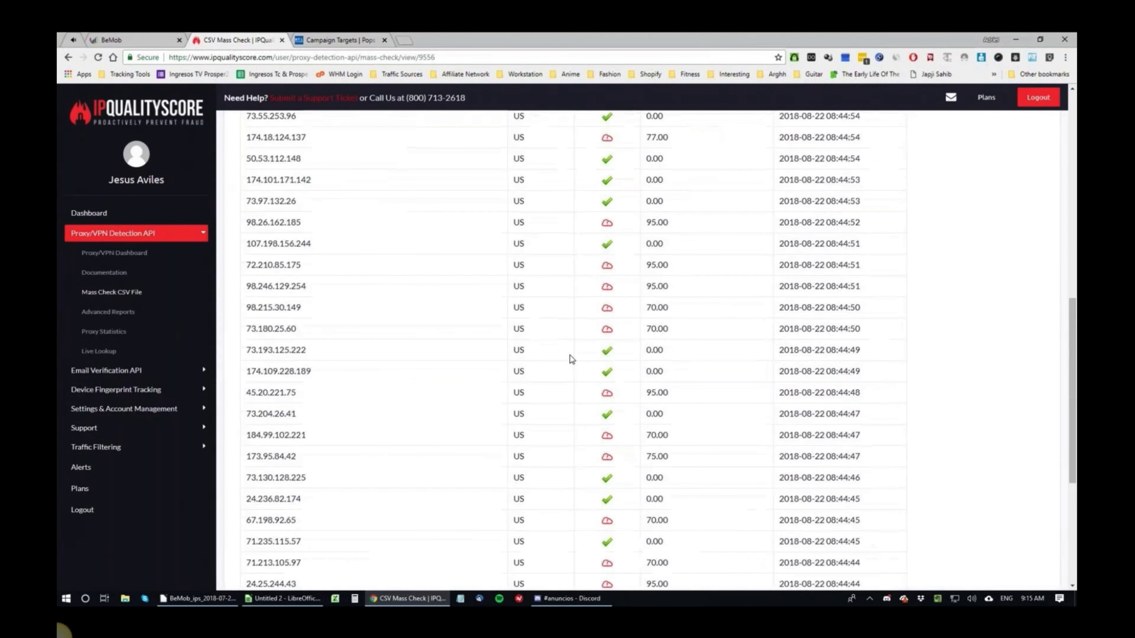
{"action": "scroll", "coordinate": [406, 346], "scroll_direction": "up", "scroll_amount": 10}
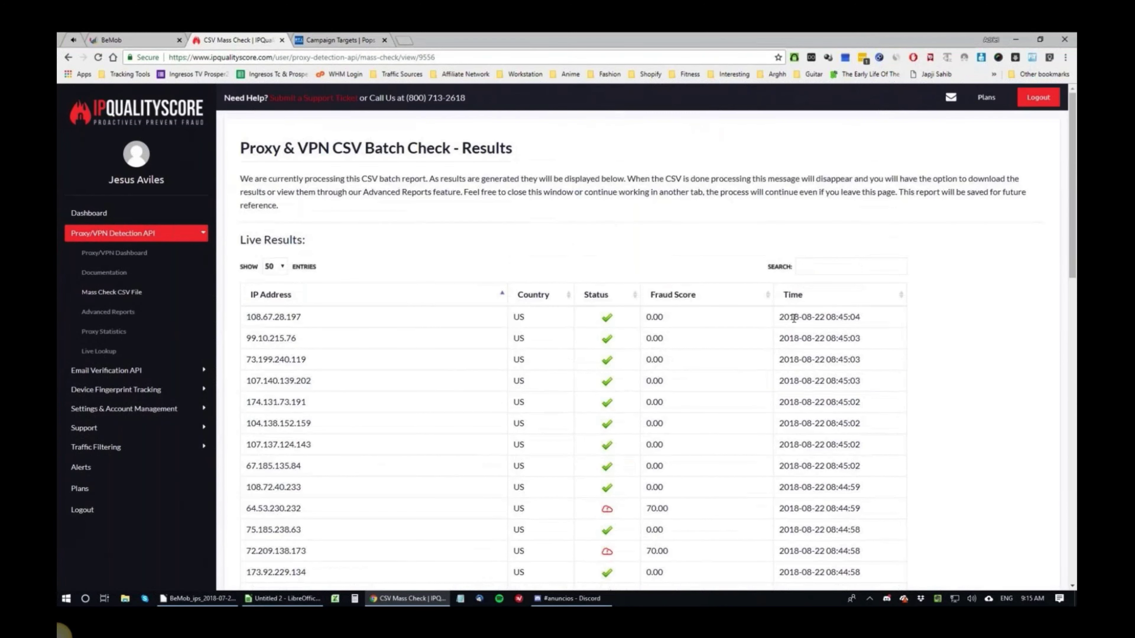
{"action": "scroll", "coordinate": [554, 319], "scroll_direction": "down", "scroll_amount": 3}
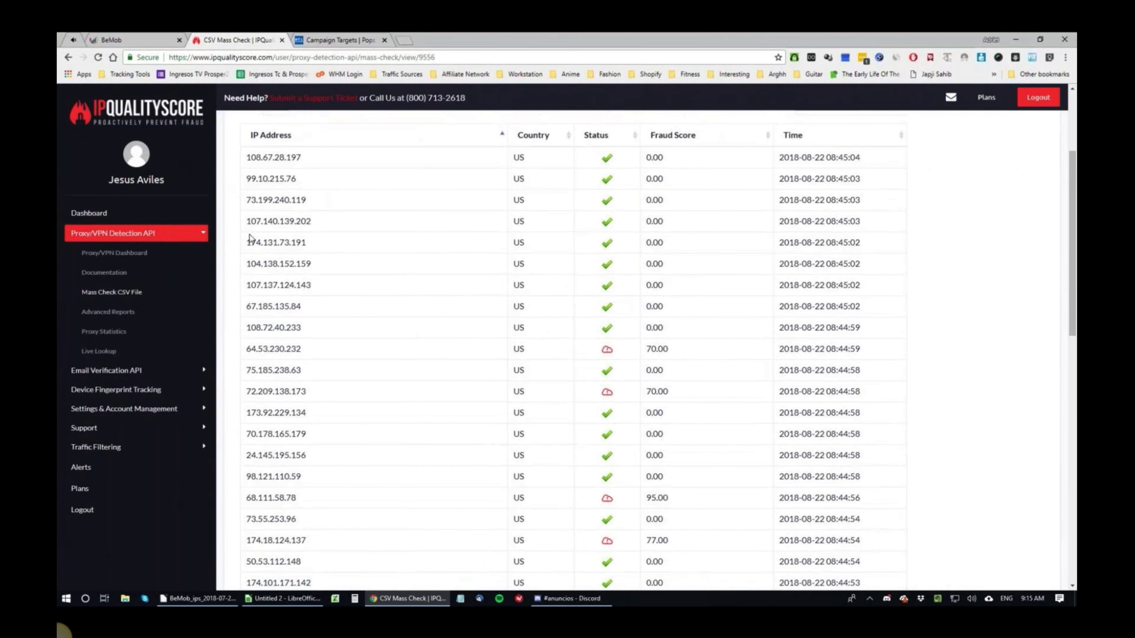
{"action": "scroll", "coordinate": [456, 169], "scroll_direction": "up", "scroll_amount": 3}
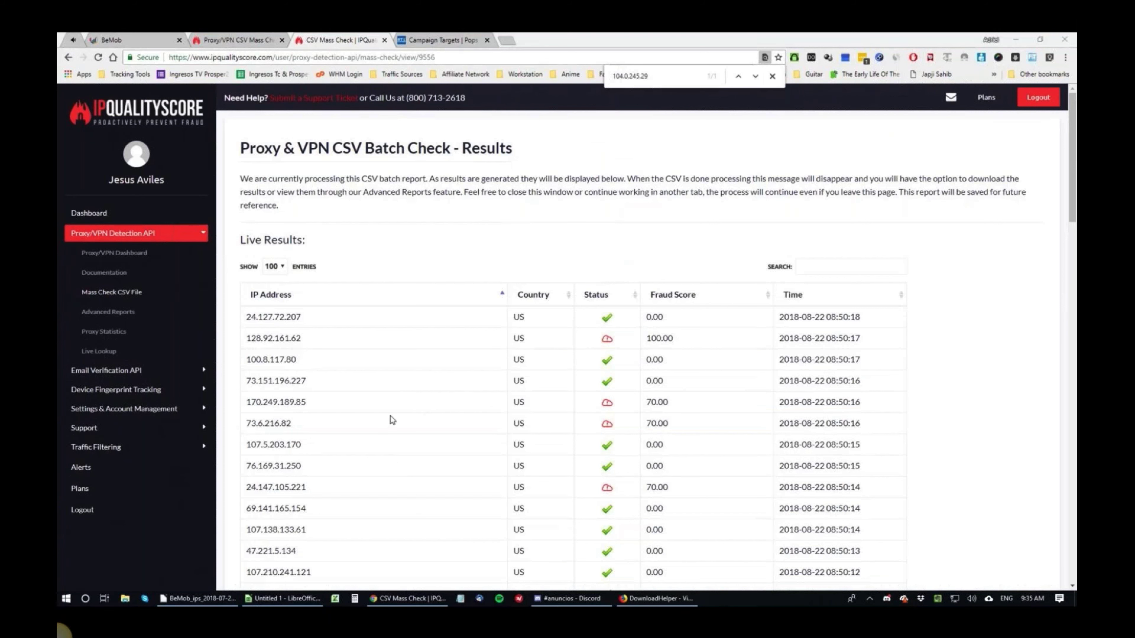
- Examine the IP results on page 7, from the first entry to the end of the list
{"action": "left_click_drag", "start_coordinate": [246, 317], "coordinate": [272, 317]}
{"action": "scroll", "coordinate": [674, 351], "scroll_direction": "down", "scroll_amount": 7}
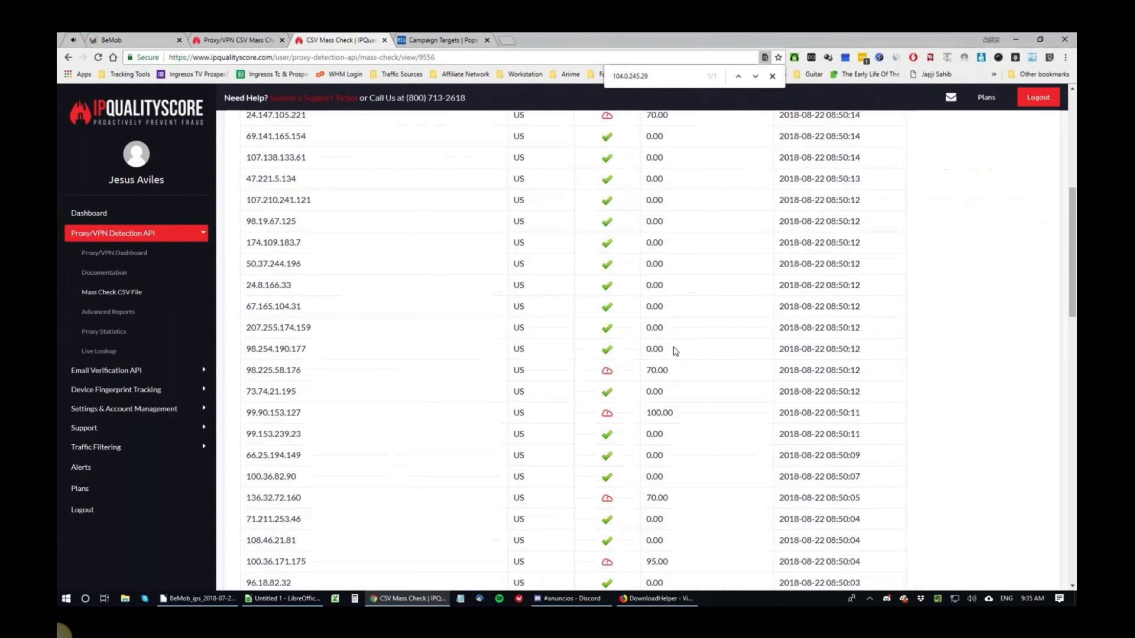
{"action": "scroll", "coordinate": [674, 351], "scroll_direction": "down", "scroll_amount": 7}
{"action": "scroll", "coordinate": [730, 383], "scroll_direction": "down", "scroll_amount": 7}
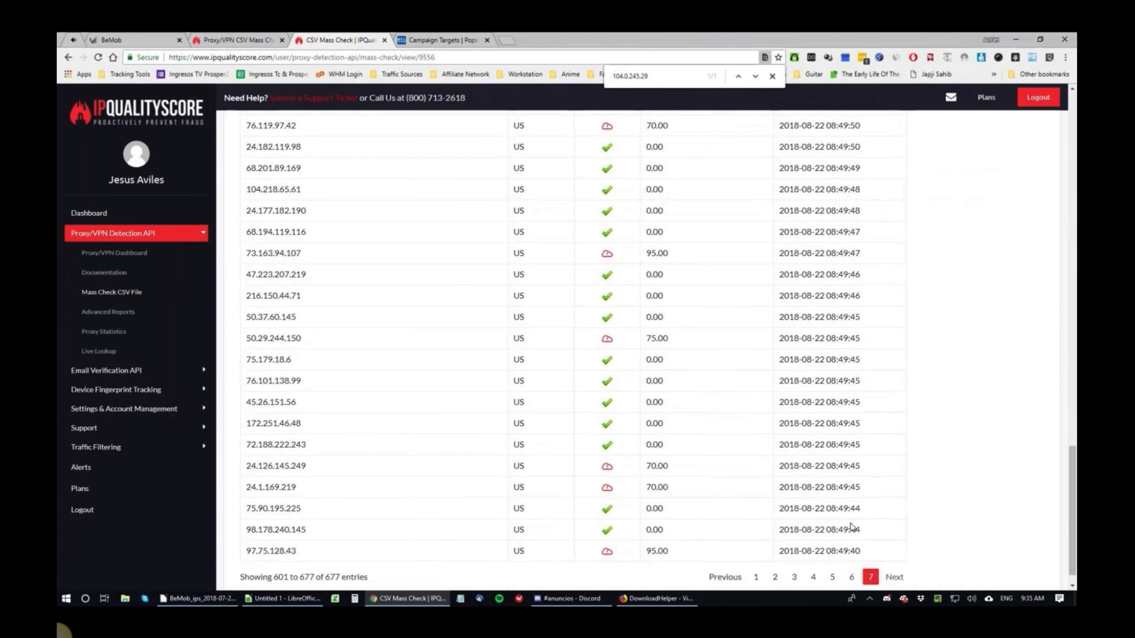
{"action": "scroll", "coordinate": [643, 432], "scroll_direction": "up", "scroll_amount": 20}
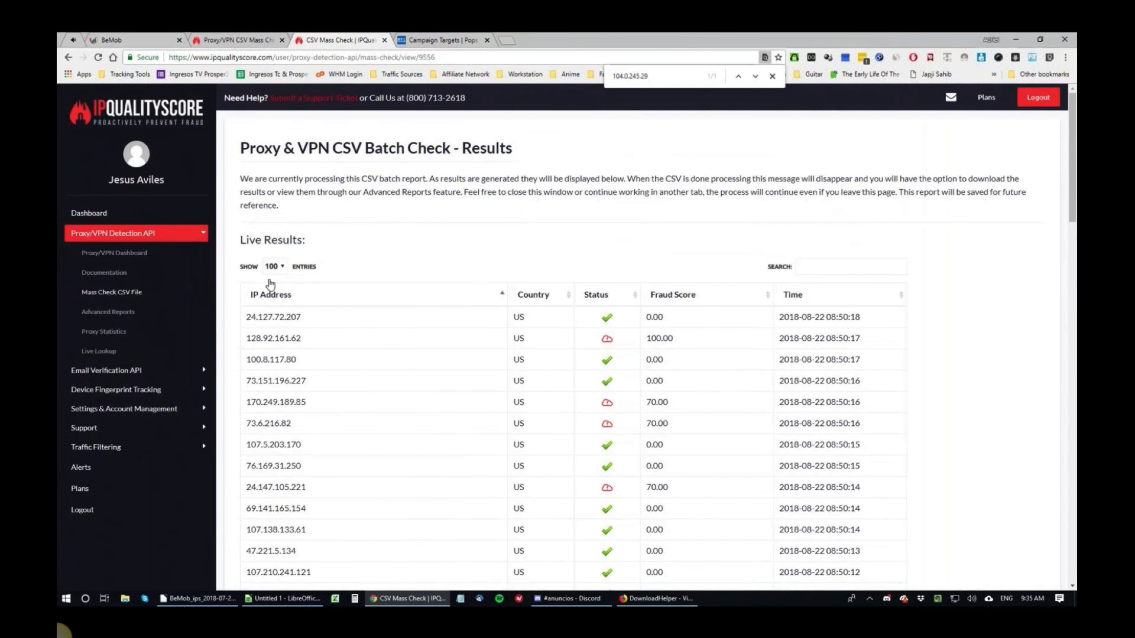
- Go to the Batch Check CSV File page and reload it to check the report's completion status
{"action": "left_click", "coordinate": [240, 39]}
{"action": "key", "text": "F5"}
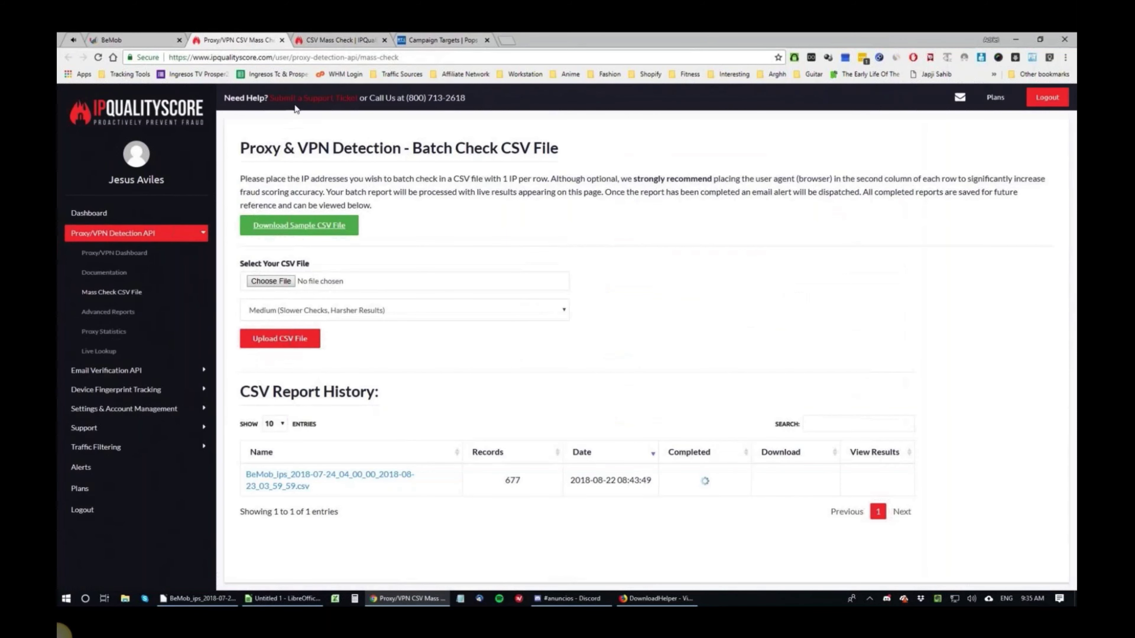
- Copy all IP results on page 7 of the batch check and paste them into the spreadsheet starting at cell A601
{"action": "left_click", "coordinate": [334, 39]}
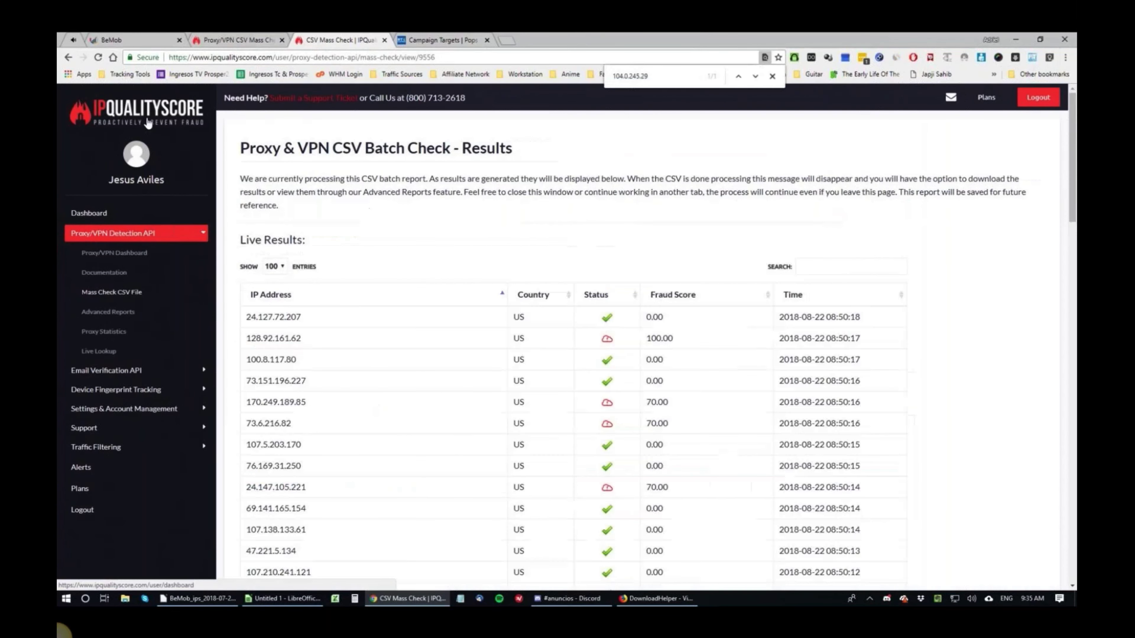
{"action": "key", "text": "ctrl+shift+Tab"}
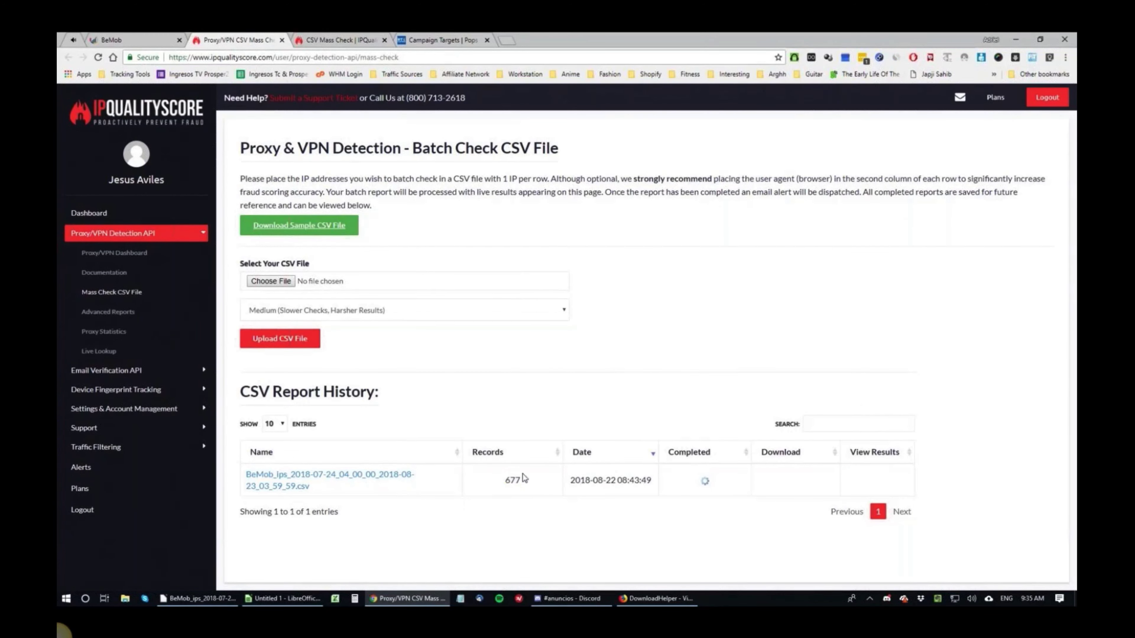
{"action": "left_click", "coordinate": [336, 38]}
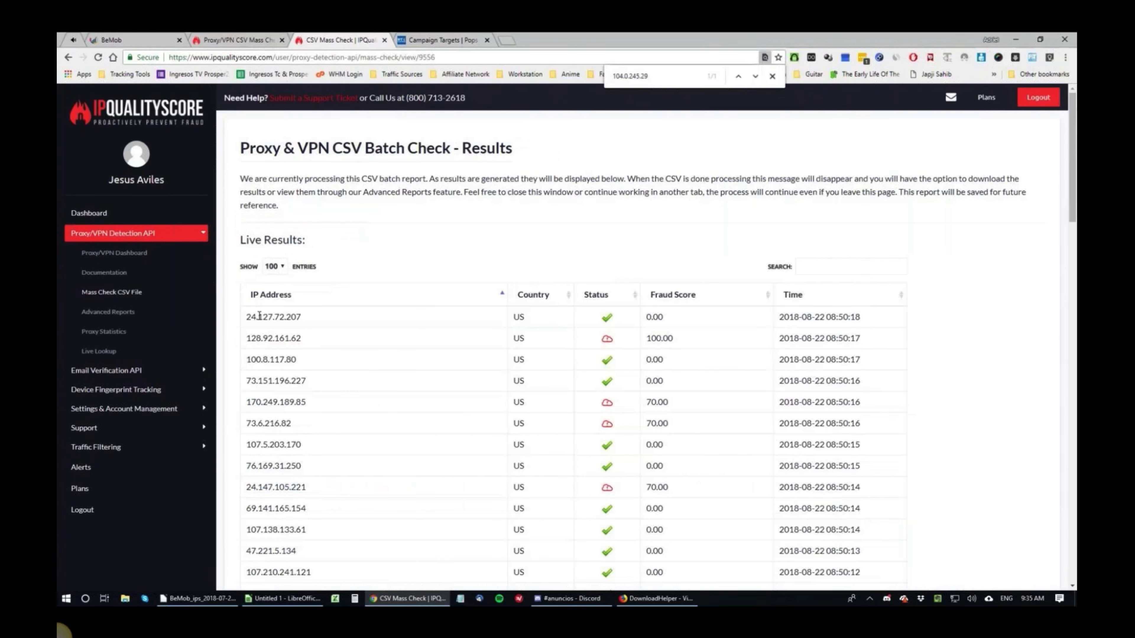
{"action": "left_click_drag", "start_coordinate": [259, 316], "coordinate": [874, 534]}
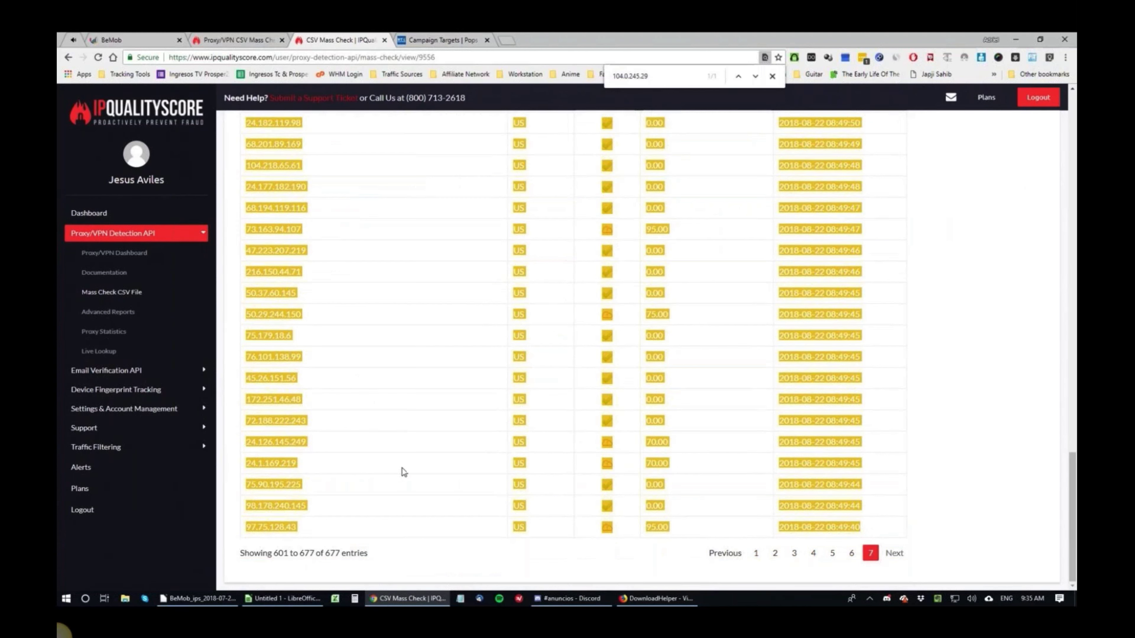
{"action": "key", "text": "alt+Tab"}
{"action": "left_click", "coordinate": [94, 381]}
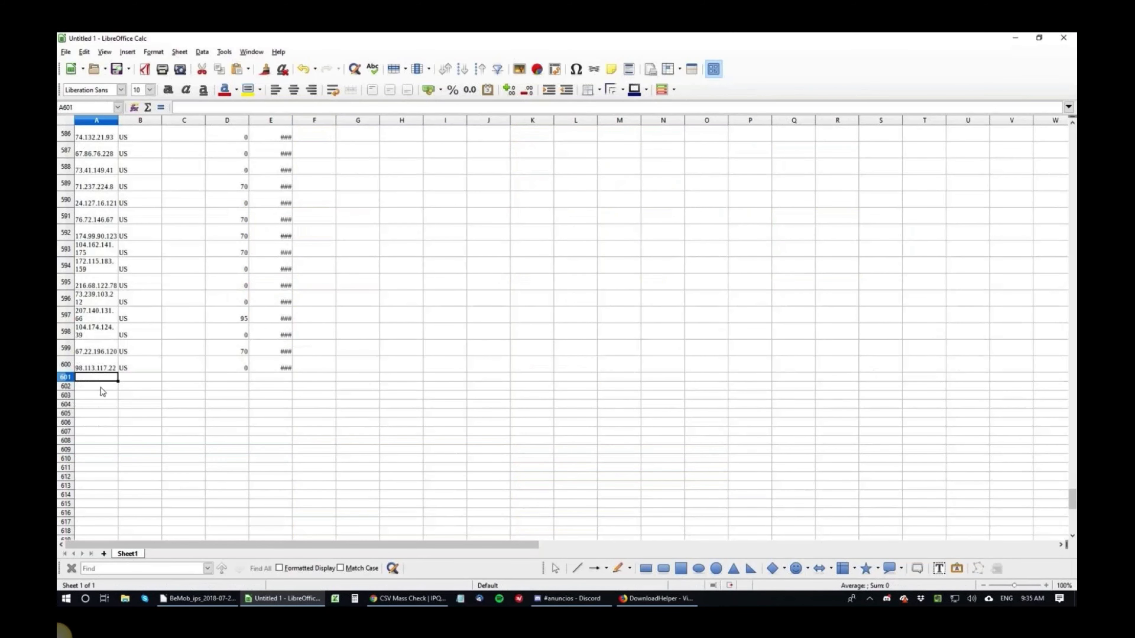
{"action": "scroll", "coordinate": [259, 409], "scroll_direction": "down", "scroll_amount": 1}
{"action": "scroll", "coordinate": [259, 409], "scroll_direction": "down", "scroll_amount": 1}
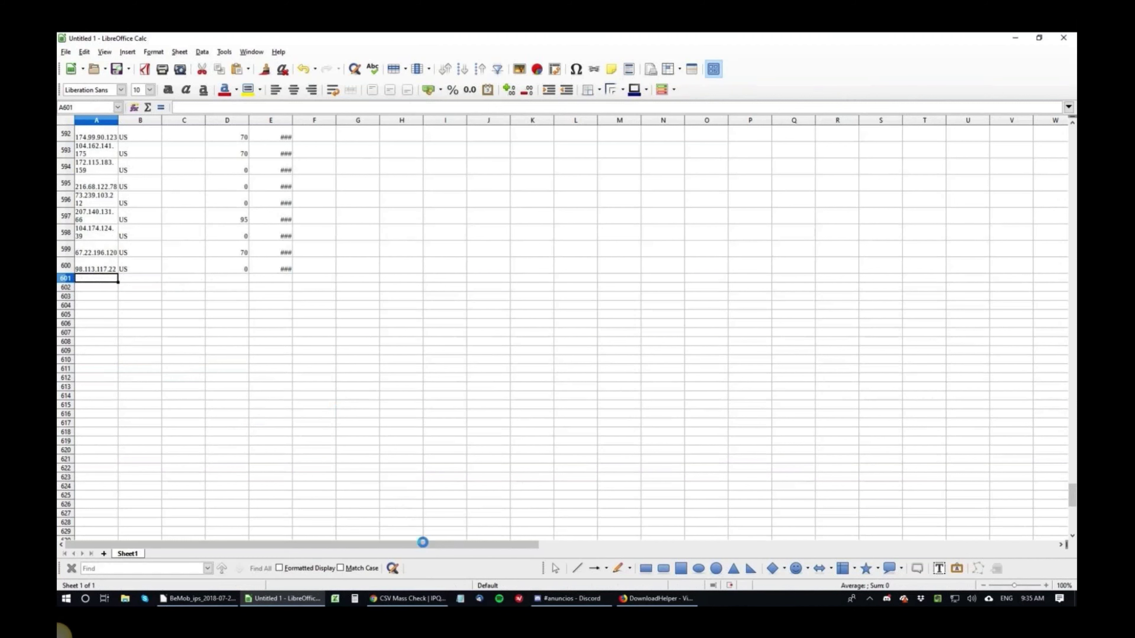
{"action": "mouse_move", "coordinate": [406, 598]}
{"action": "mouse_move", "coordinate": [429, 565]}
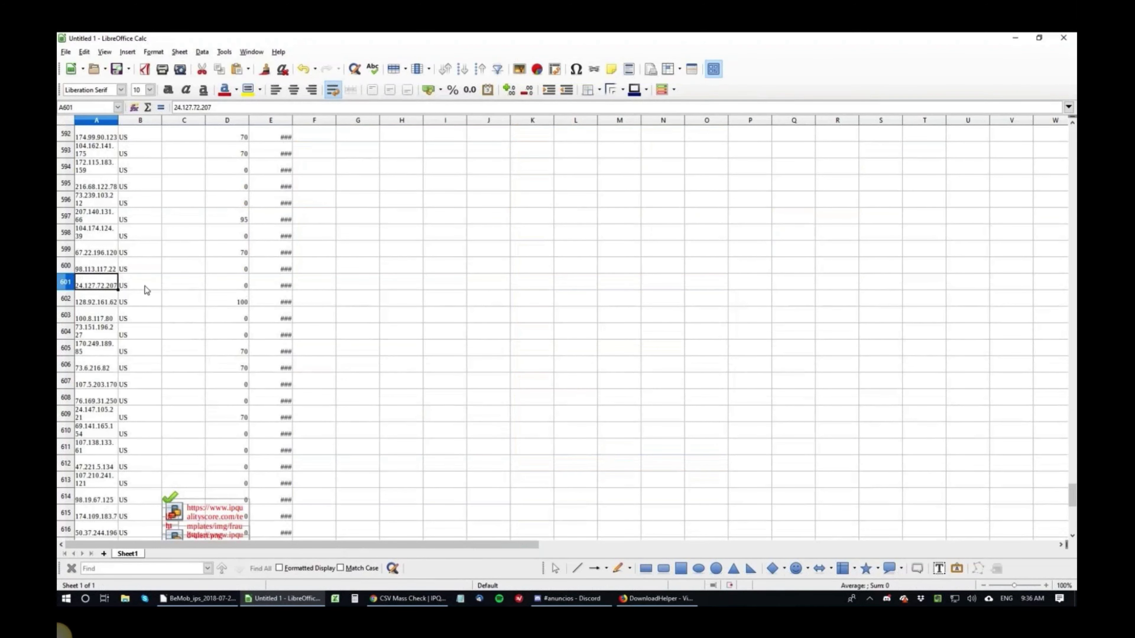
- Check the pasted IP rows down to the last entry in row 677, and go back up to the first row
{"action": "scroll", "coordinate": [125, 318], "scroll_direction": "down", "scroll_amount": 1}
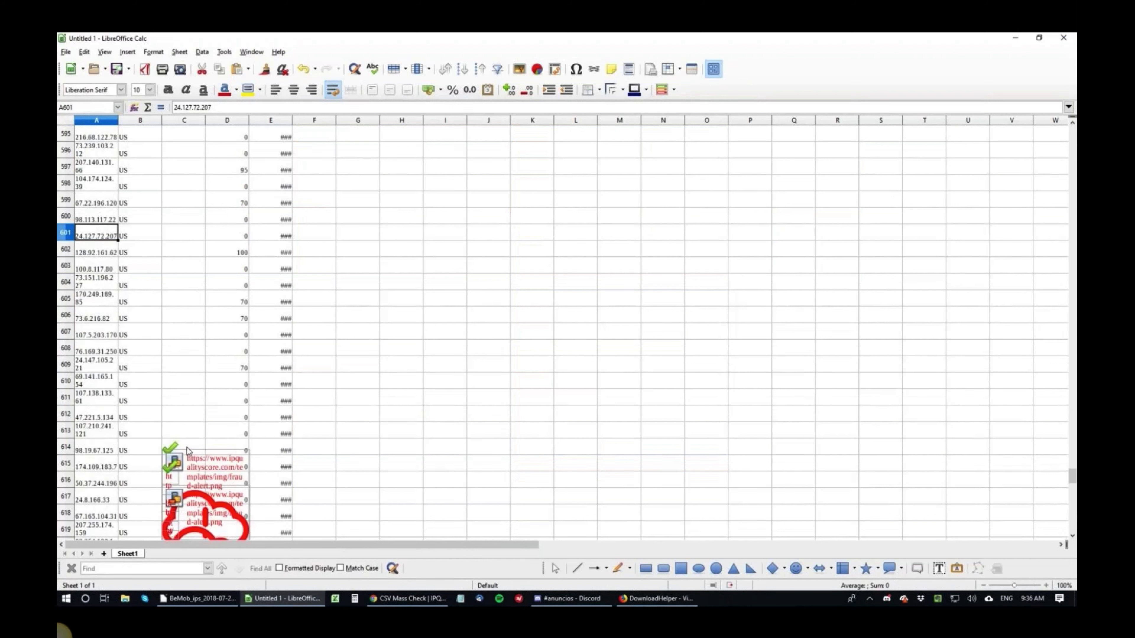
{"action": "scroll", "coordinate": [187, 449], "scroll_direction": "down", "scroll_amount": 1}
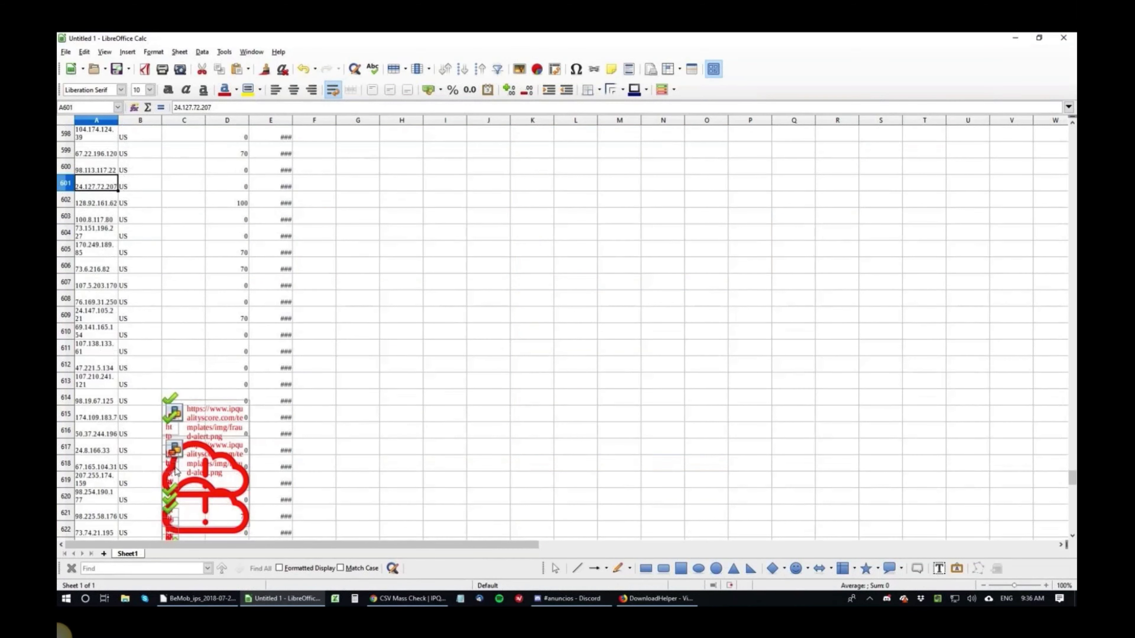
{"action": "scroll", "coordinate": [107, 422], "scroll_direction": "down", "scroll_amount": 4}
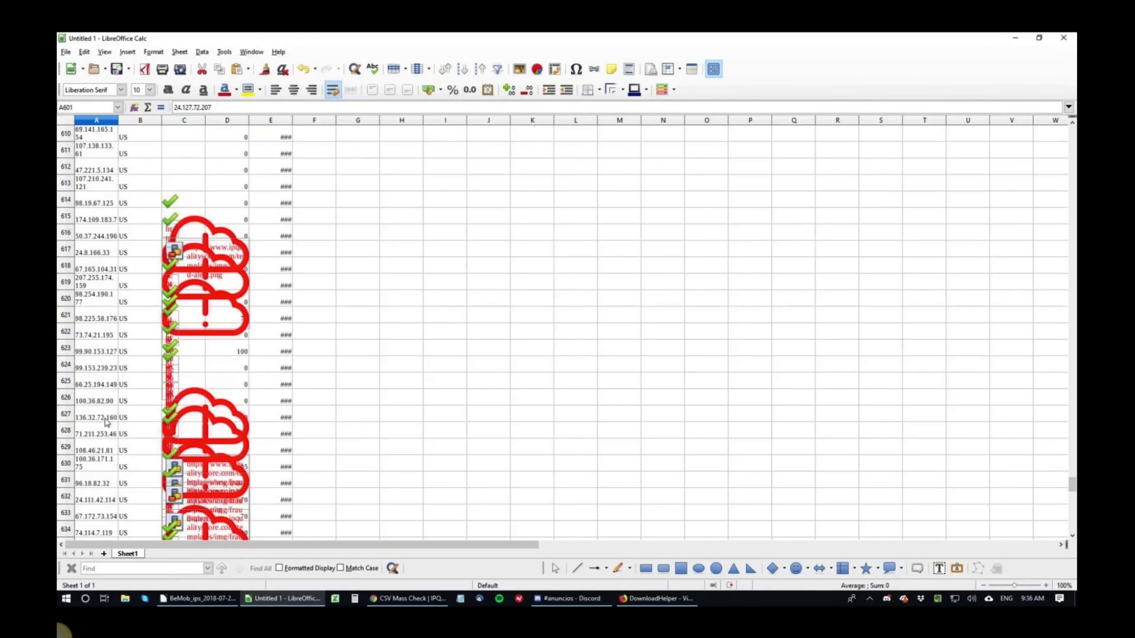
{"action": "scroll", "coordinate": [106, 423], "scroll_direction": "down", "scroll_amount": 13}
{"action": "scroll", "coordinate": [224, 413], "scroll_direction": "down", "scroll_amount": 4}
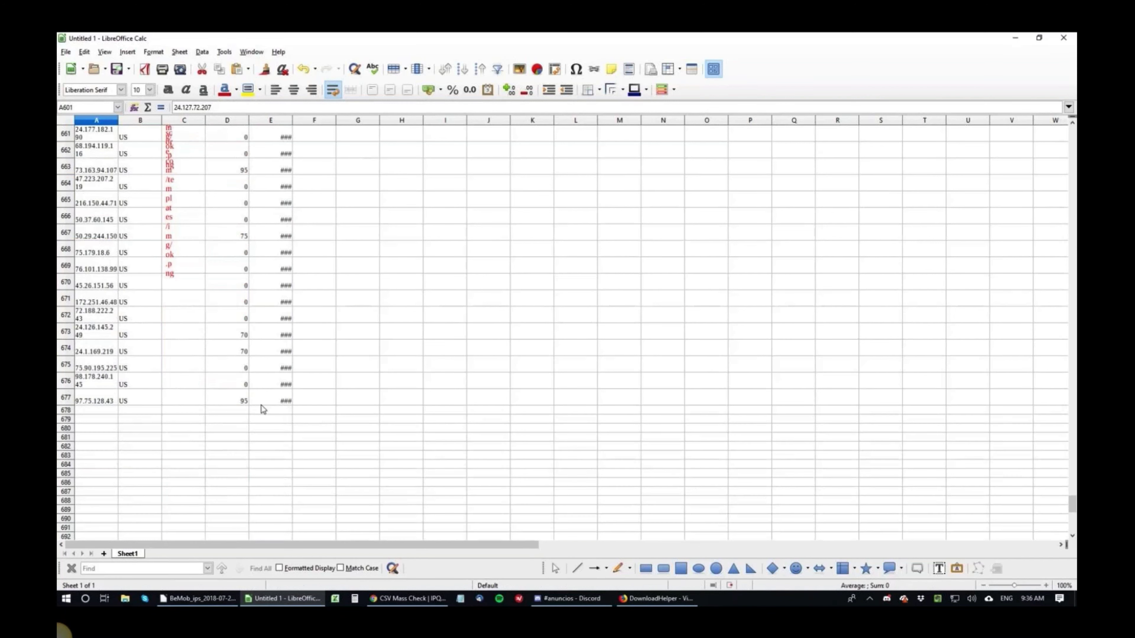
{"action": "left_click", "coordinate": [274, 397]}
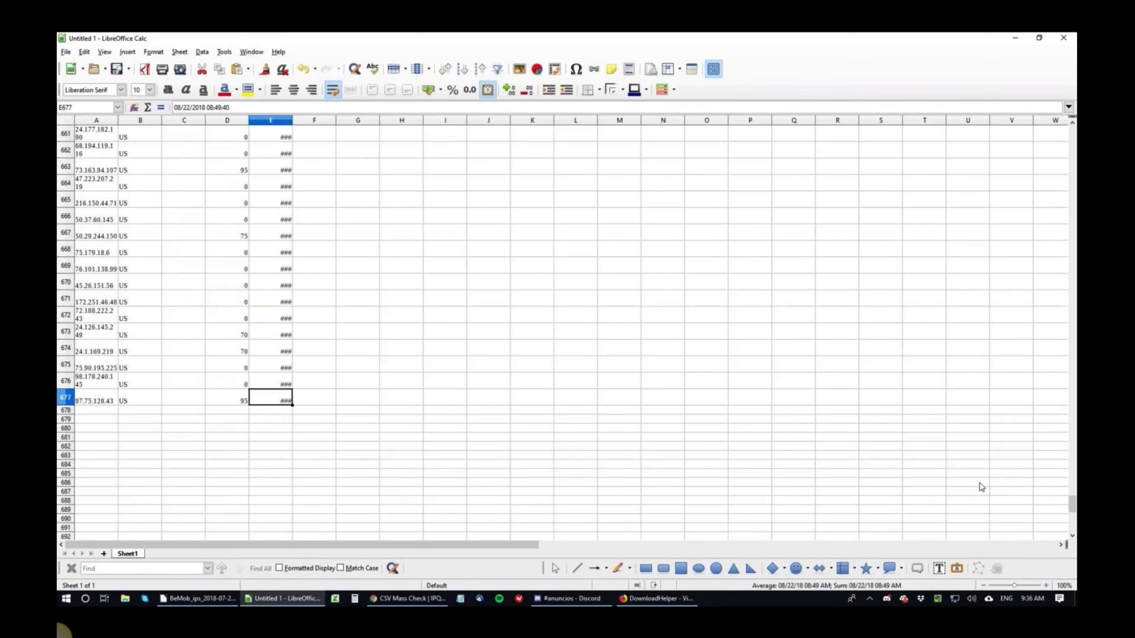
{"action": "left_click", "coordinate": [322, 437]}
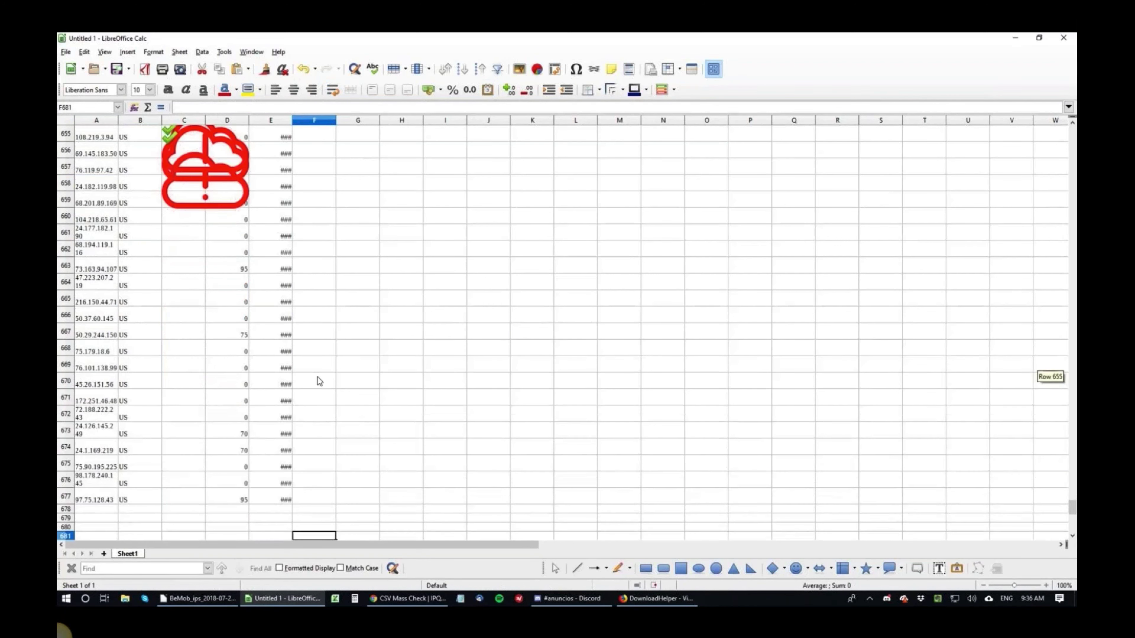
{"action": "scroll", "coordinate": [318, 378], "scroll_direction": "down", "scroll_amount": 1}
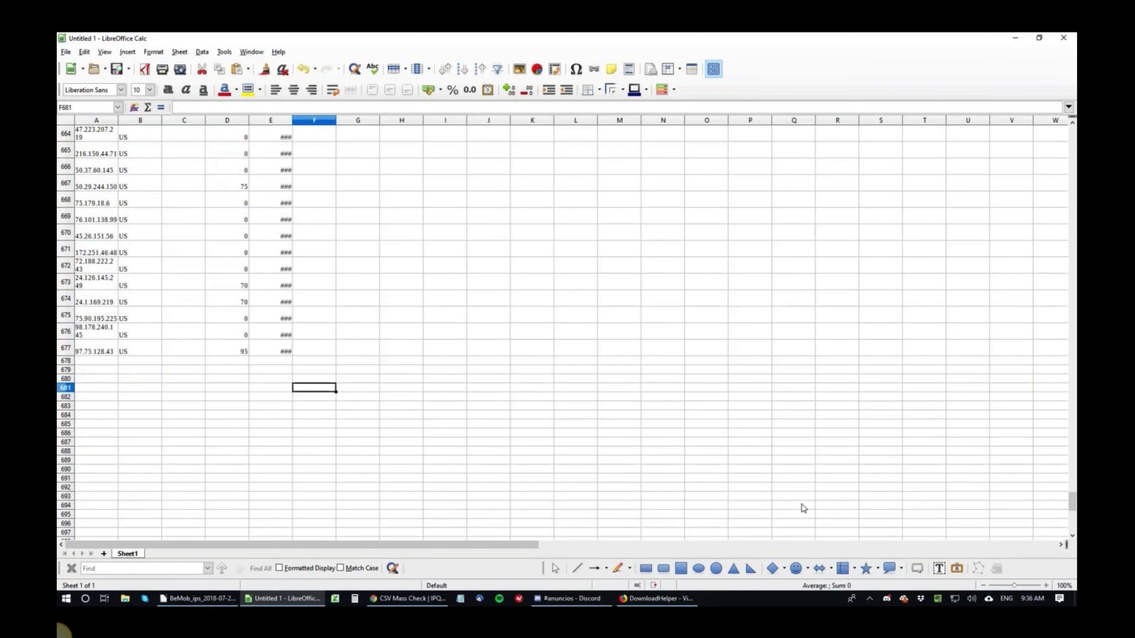
{"action": "left_click", "coordinate": [313, 365]}
{"action": "left_click", "coordinate": [285, 351]}
{"action": "scroll", "coordinate": [287, 292], "scroll_direction": "up", "scroll_amount": 18}
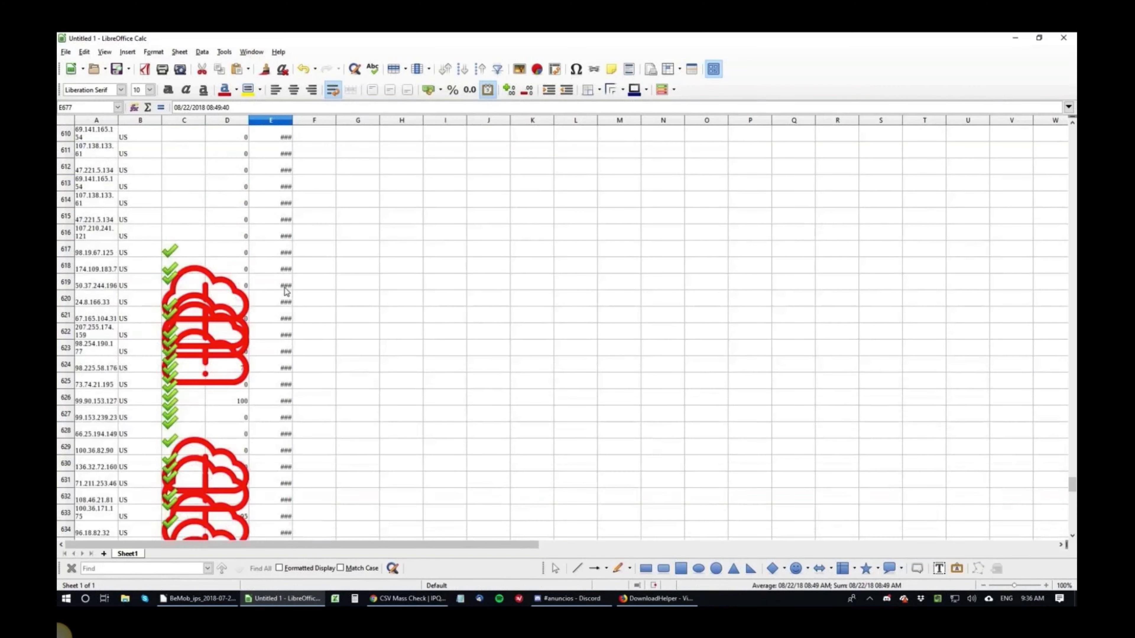
{"action": "scroll", "coordinate": [286, 292], "scroll_direction": "up", "scroll_amount": 20}
{"action": "scroll", "coordinate": [265, 218], "scroll_direction": "up", "scroll_amount": 20}
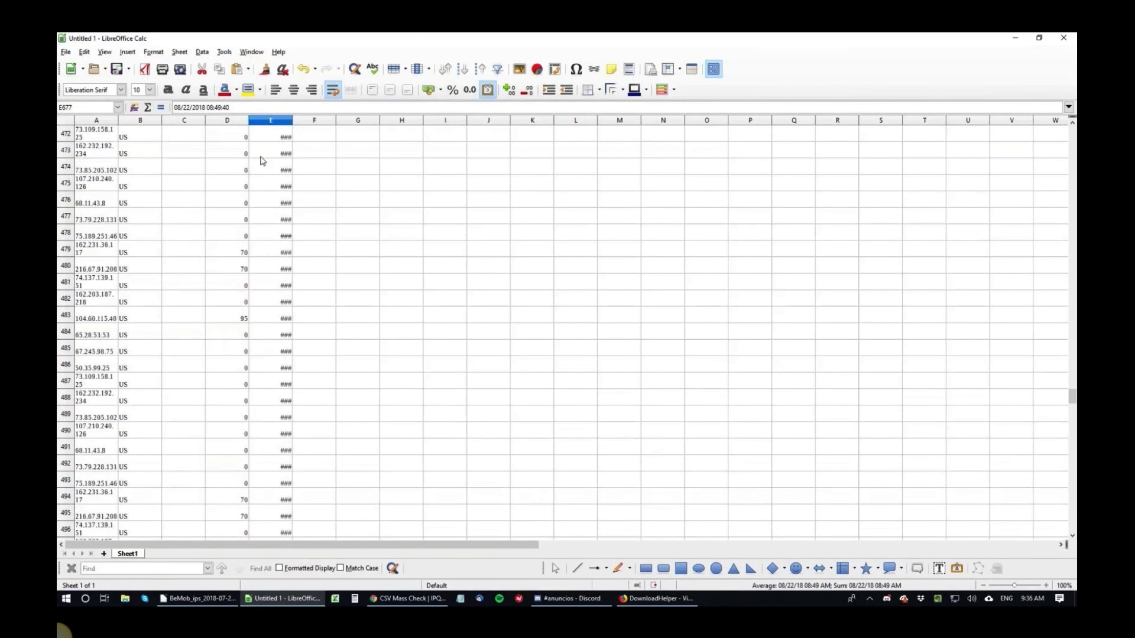
{"action": "scroll", "coordinate": [263, 147], "scroll_direction": "up", "scroll_amount": 20}
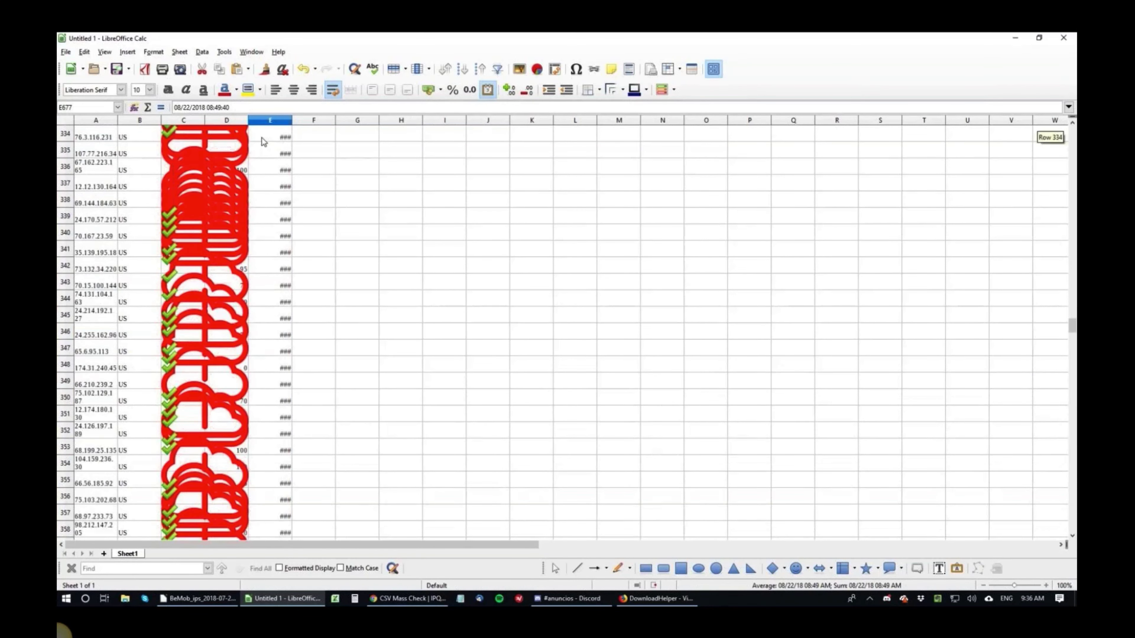
{"action": "scroll", "coordinate": [264, 142], "scroll_direction": "up", "scroll_amount": 20}
{"action": "scroll", "coordinate": [264, 142], "scroll_direction": "up", "scroll_amount": 20}
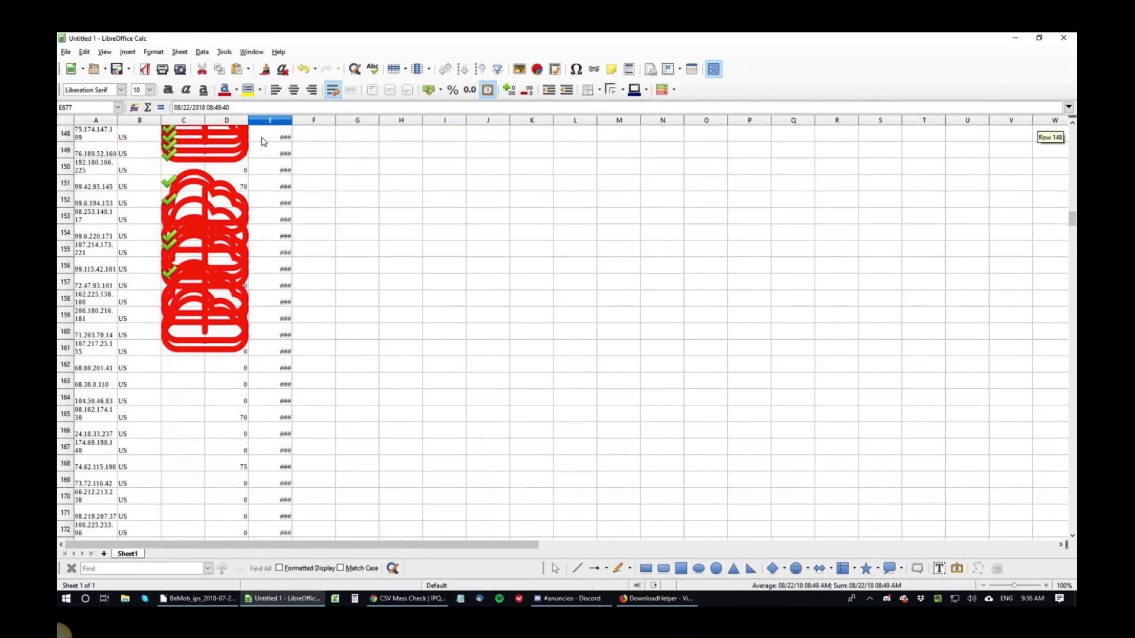
{"action": "scroll", "coordinate": [264, 142], "scroll_direction": "up", "scroll_amount": 19}
{"action": "scroll", "coordinate": [264, 142], "scroll_direction": "up", "scroll_amount": 20}
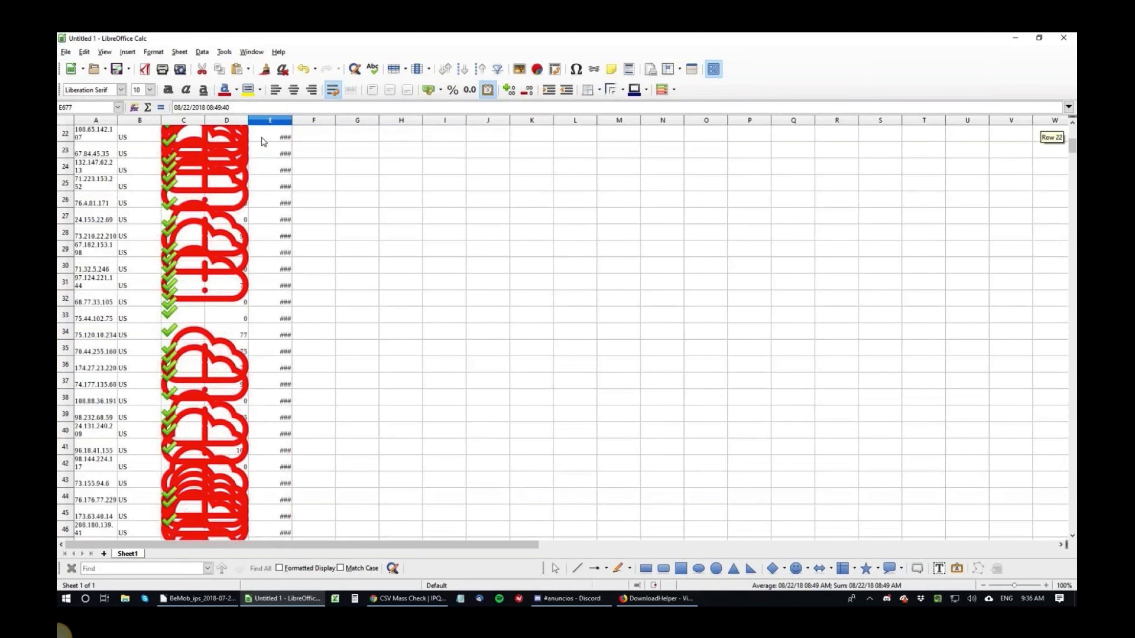
{"action": "scroll", "coordinate": [263, 142], "scroll_direction": "up", "scroll_amount": 7}
- Delete the empty column C between the country and fraud score columns
{"action": "left_click", "coordinate": [271, 120]}
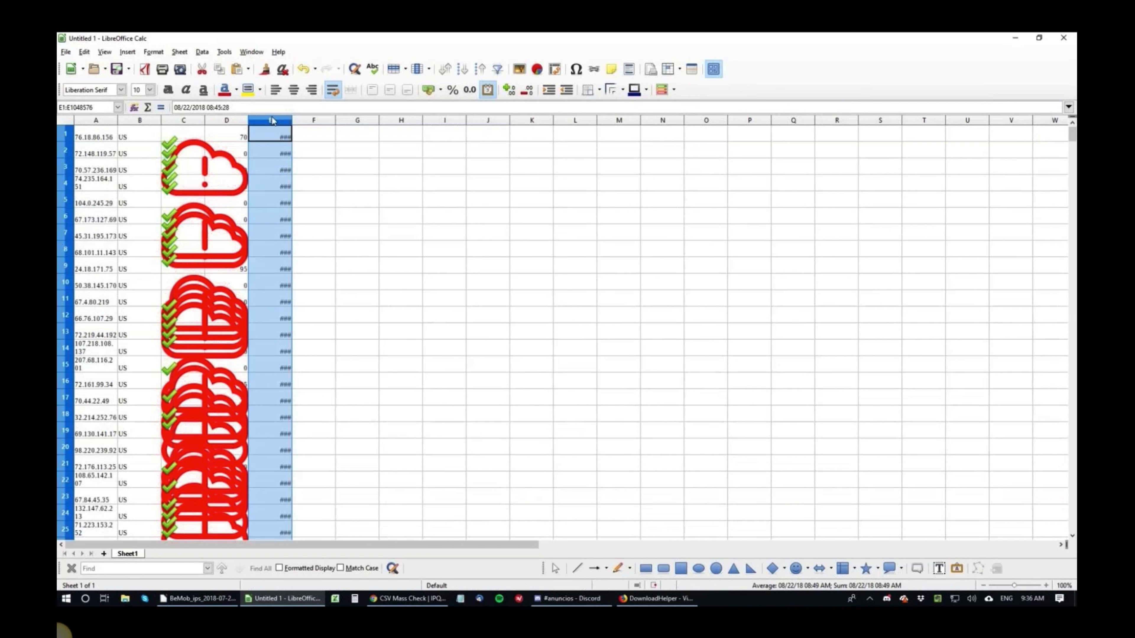
{"action": "key", "text": "shift+Left"}
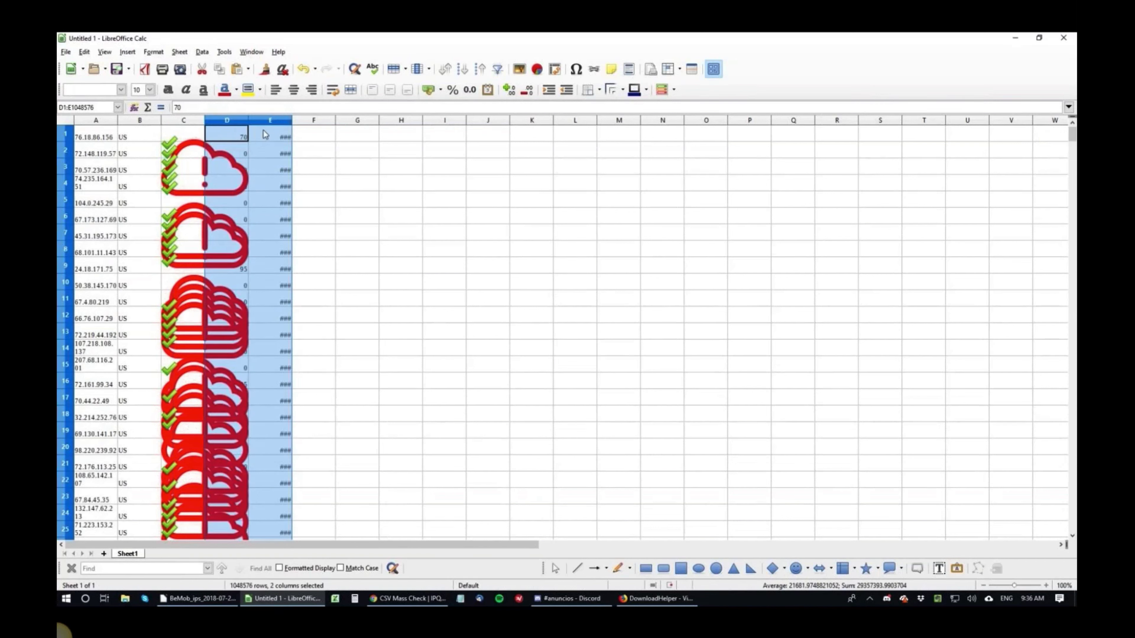
{"action": "left_click", "coordinate": [193, 133]}
{"action": "key", "text": "Down"}
{"action": "key", "text": "Down"}
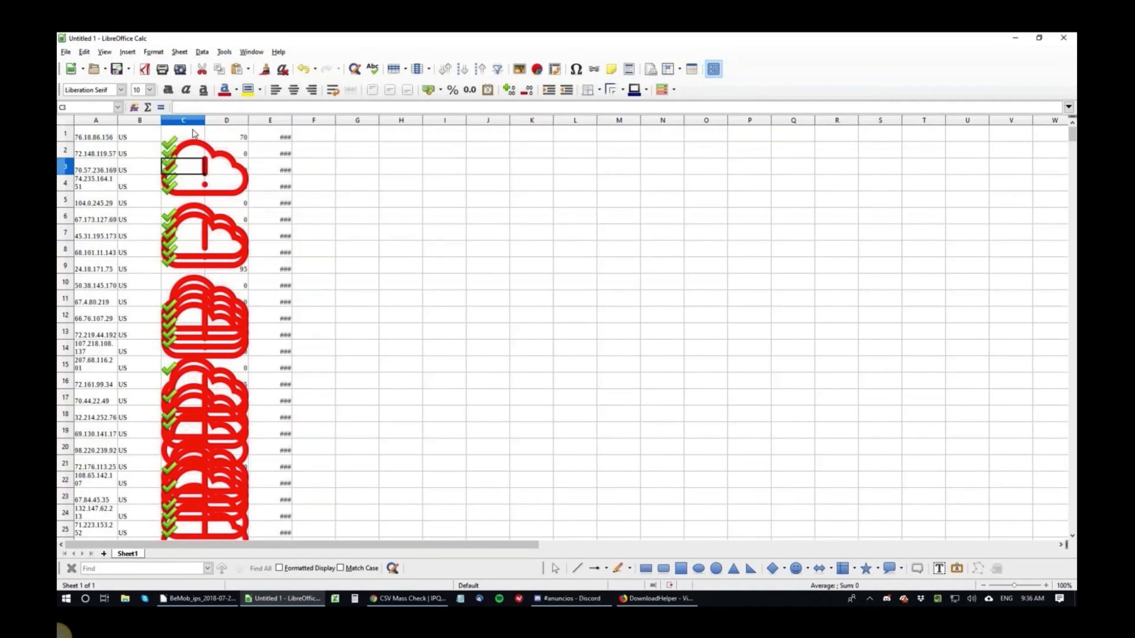
{"action": "key", "text": "Down"}
{"action": "key", "text": "Down"}
{"action": "key", "text": "Down"}
{"action": "key", "text": "Down"}
{"action": "key", "text": "Down"}
{"action": "left_click", "coordinate": [194, 133]}
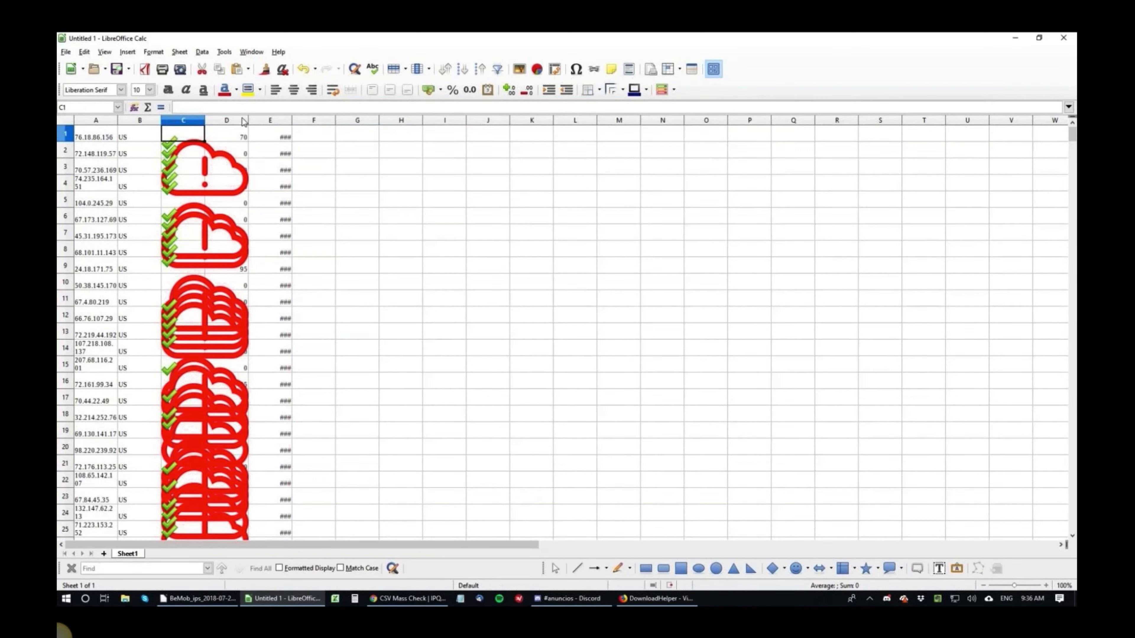
{"action": "mouse_move", "coordinate": [244, 122]}
{"action": "left_mouse_down"}
{"action": "mouse_move", "coordinate": [271, 121]}
{"action": "mouse_move", "coordinate": [241, 136]}
{"action": "mouse_move", "coordinate": [254, 135]}
{"action": "left_mouse_up"}
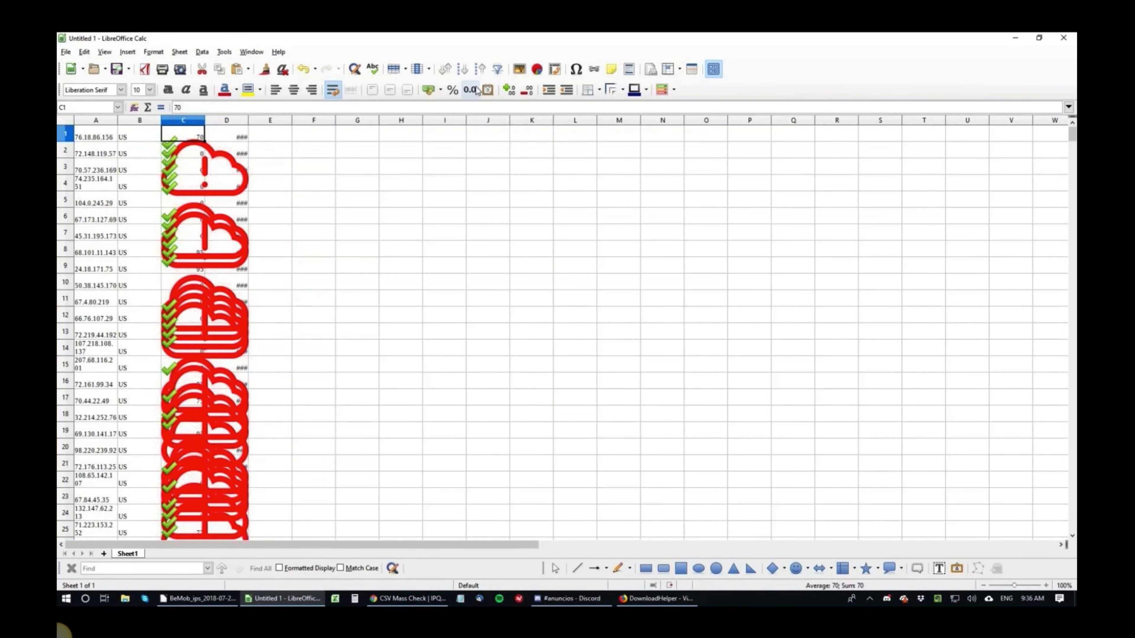
- Sort the IP rows by the fraud score in column C in descending order and check the highest scores
{"action": "left_click", "coordinate": [482, 69]}
{"action": "key", "text": "Down"}
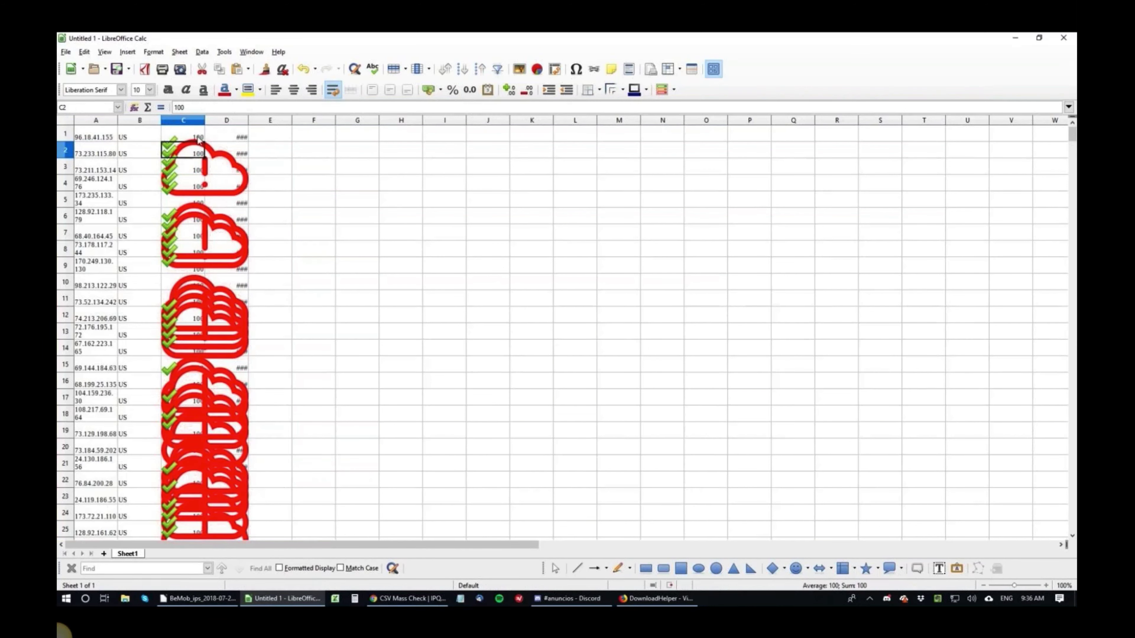
{"action": "key", "text": "Up"}
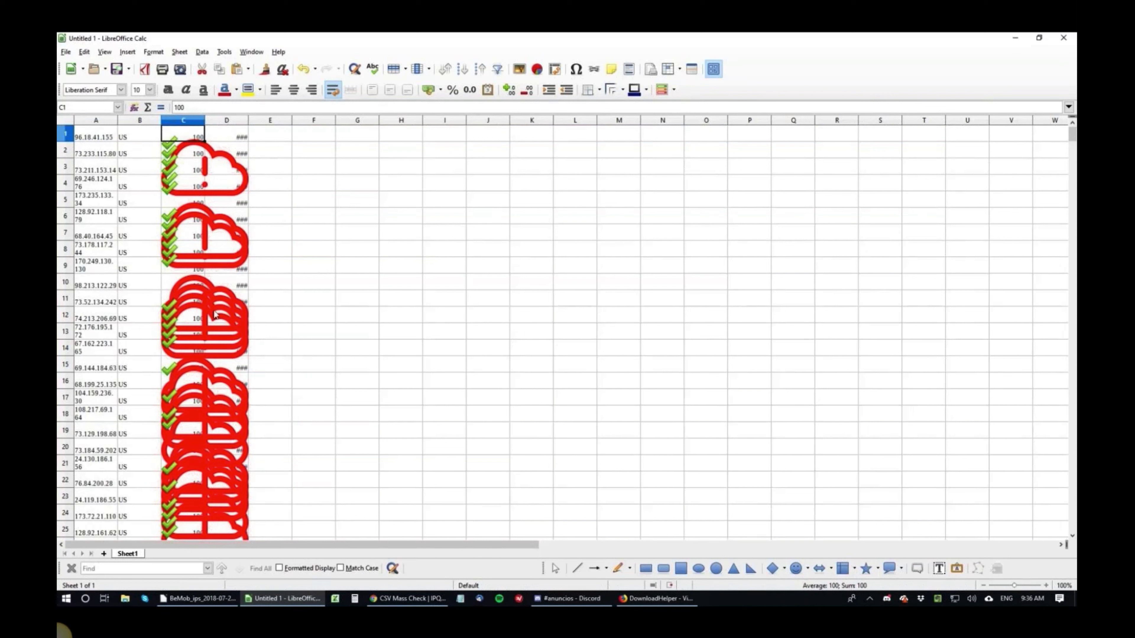
{"action": "key", "text": "Down"}
{"action": "key", "text": "ctrl+Down"}
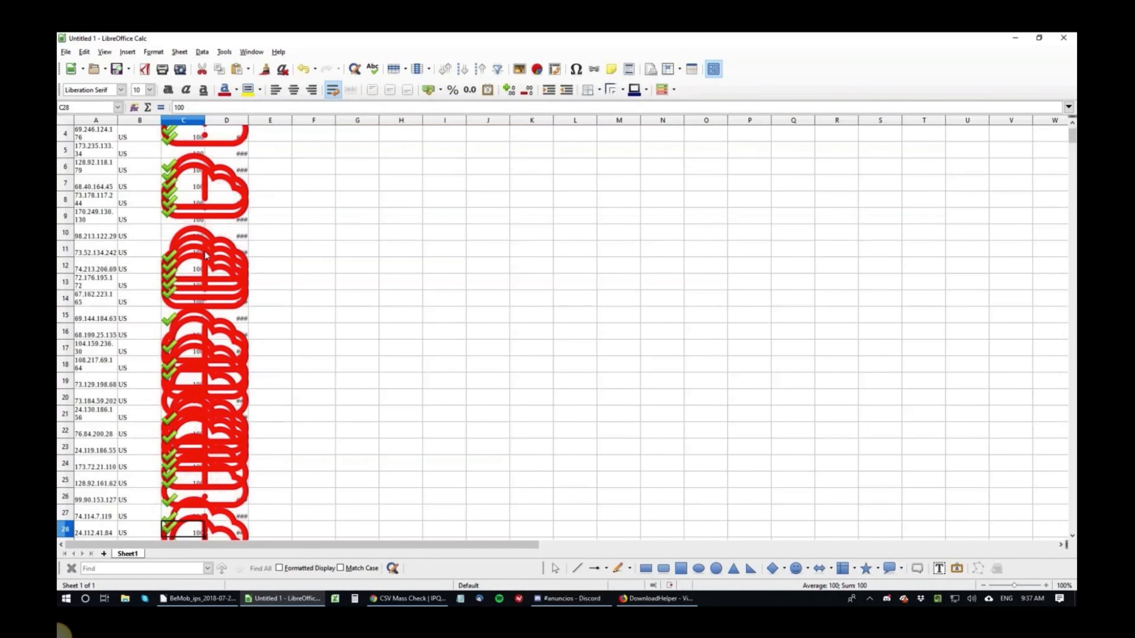
- Switch to the IPQualityScore results and compare the status icons with the fraud scores of the first entries on page 7
{"action": "key", "text": "alt+Tab"}
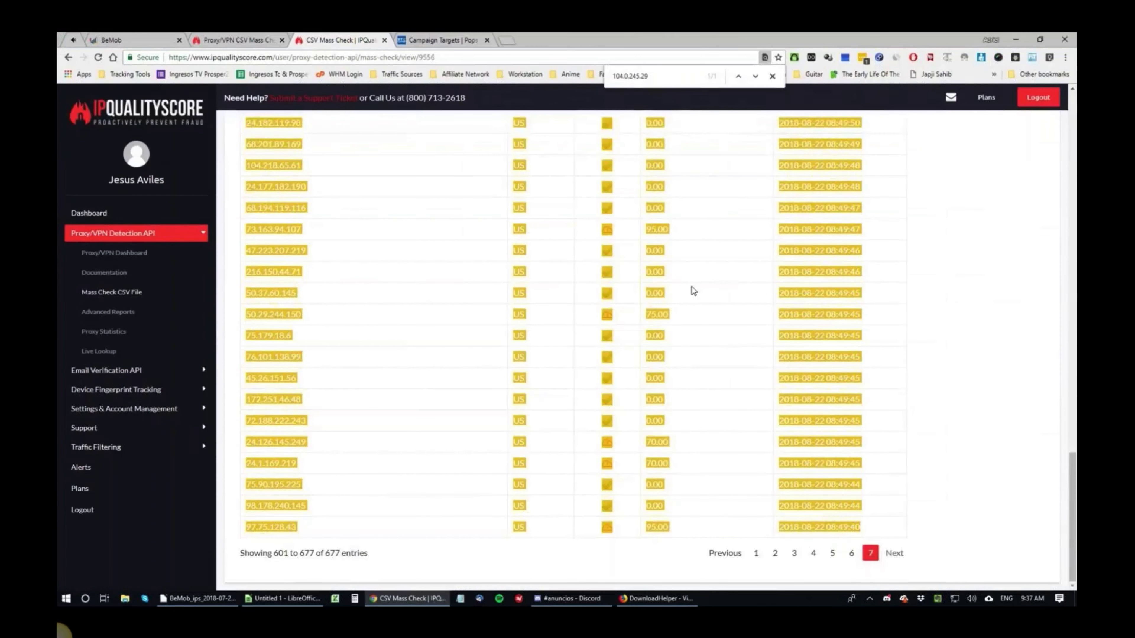
{"action": "scroll", "coordinate": [723, 248], "scroll_direction": "up", "scroll_amount": 15}
{"action": "scroll", "coordinate": [723, 248], "scroll_direction": "up", "scroll_amount": 5}
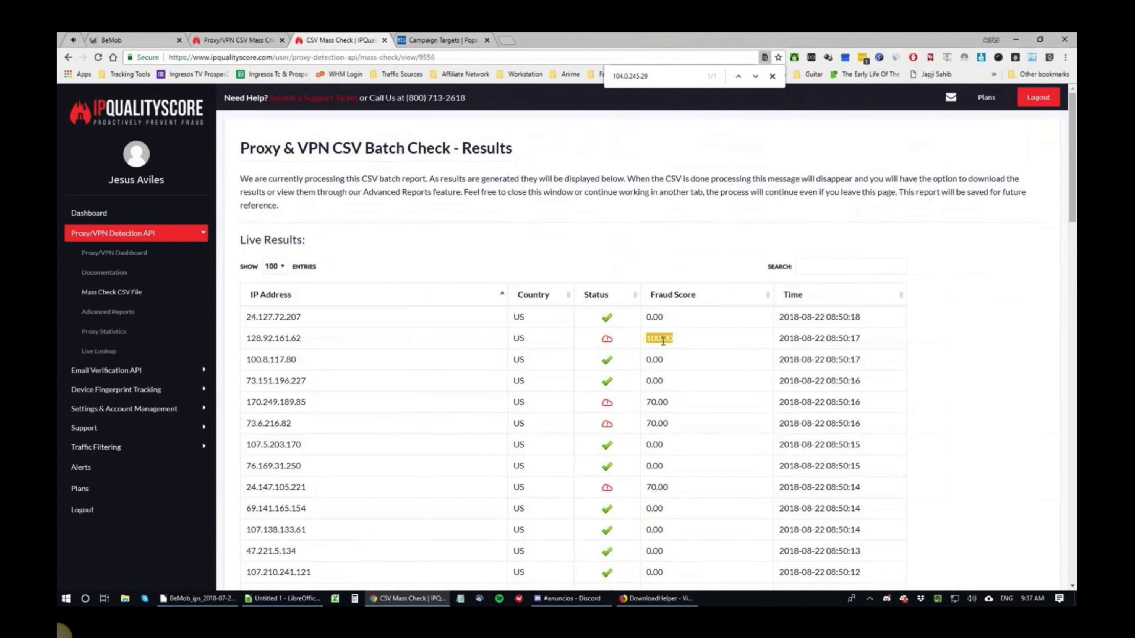
{"action": "left_click", "coordinate": [663, 318]}
{"action": "double_click", "coordinate": [663, 318]}
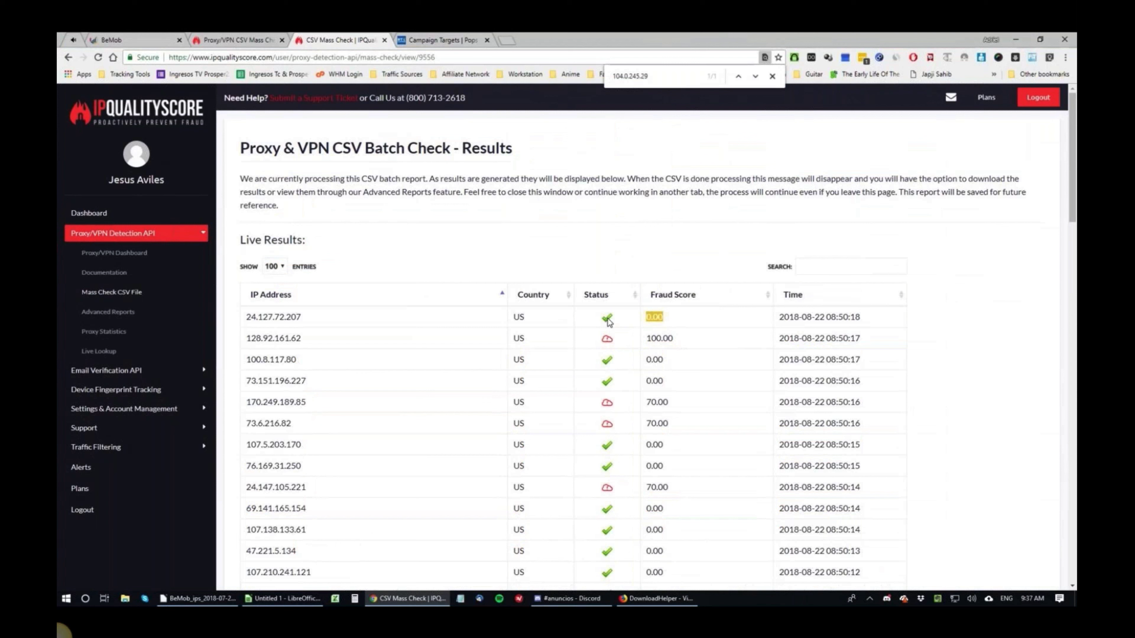
{"action": "double_click", "coordinate": [255, 318]}
{"action": "double_click", "coordinate": [660, 339]}
{"action": "left_click", "coordinate": [612, 406]}
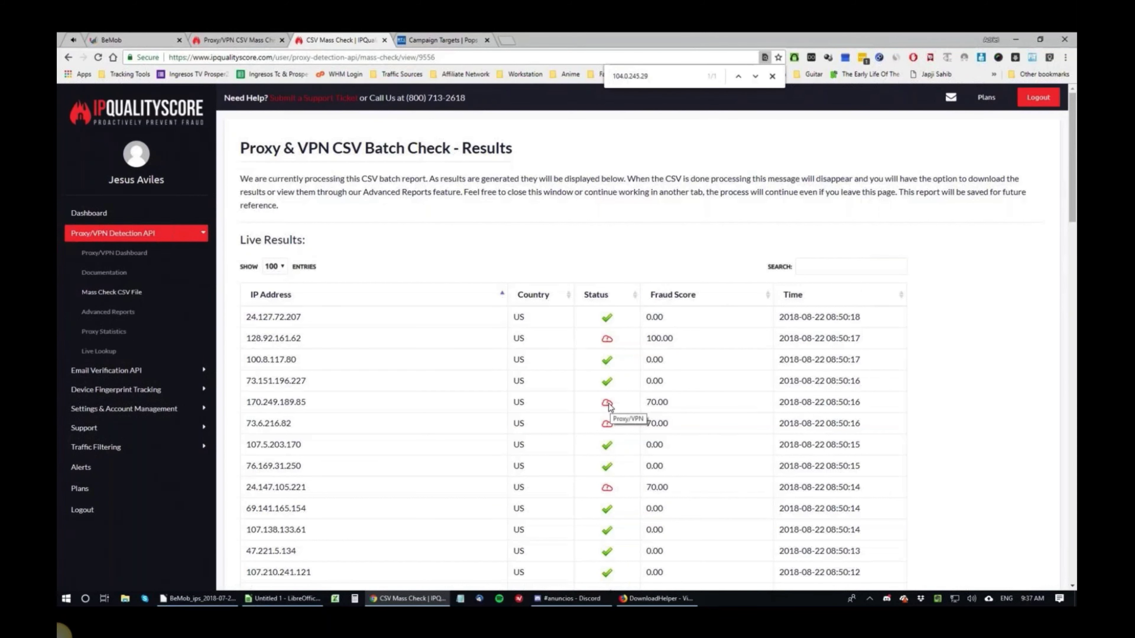
- Switch back to the LibreOffice Calc sheet and examine the sorted fraud scores from the first row down to where the zero scores begin
{"action": "key", "text": "alt+Tab"}
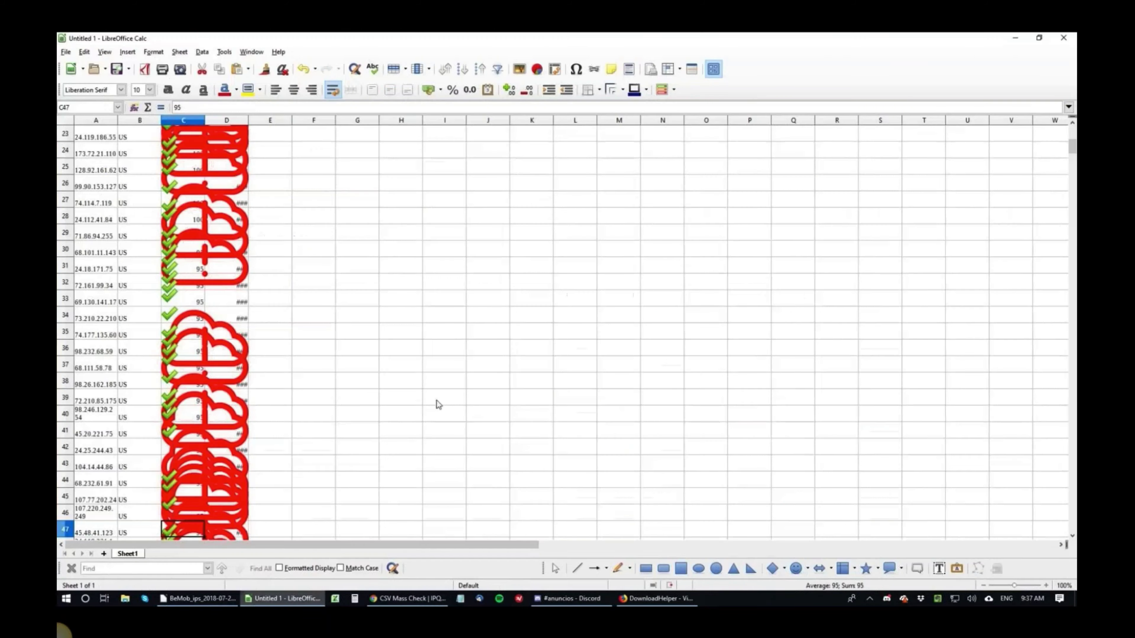
{"action": "scroll", "coordinate": [438, 404], "scroll_direction": "up", "scroll_amount": 8}
{"action": "left_click", "coordinate": [276, 152]}
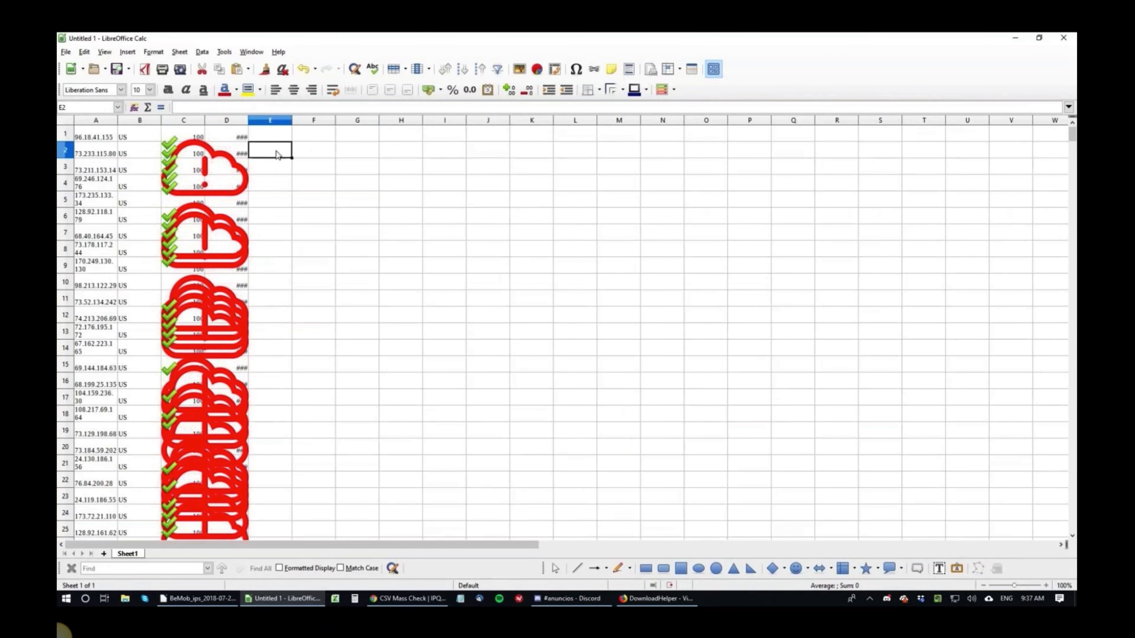
{"action": "key", "text": "Down"}
{"action": "key", "text": "Down"}
{"action": "key", "text": "Down"}
{"action": "key", "text": "Down"}
{"action": "key", "text": "Down"}
{"action": "key", "text": "Down"}
{"action": "key", "text": "Down"}
{"action": "key", "text": "Down"}
{"action": "key", "text": "Down"}
{"action": "key", "text": "Down"}
{"action": "key", "text": "Down"}
{"action": "key", "text": "Down"}
{"action": "key", "text": "Down"}
{"action": "key", "text": "Down"}
{"action": "key", "text": "Down"}
{"action": "key", "text": "Down"}
{"action": "key", "text": "Down"}
{"action": "key", "text": "Down"}
{"action": "key", "text": "Down"}
{"action": "key", "text": "Down"}
{"action": "key", "text": "Down"}
{"action": "key", "text": "Down"}
{"action": "key", "text": "Down"}
{"action": "key", "text": "Down"}
{"action": "key", "text": "Down"}
{"action": "key", "text": "Down"}
{"action": "key", "text": "Down"}
{"action": "key", "text": "Down"}
{"action": "key", "text": "Down"}
{"action": "key", "text": "Down"}
{"action": "key", "text": "Down"}
{"action": "key", "text": "Down"}
{"action": "key", "text": "Down"}
{"action": "key", "text": "Down"}
{"action": "key", "text": "Down"}
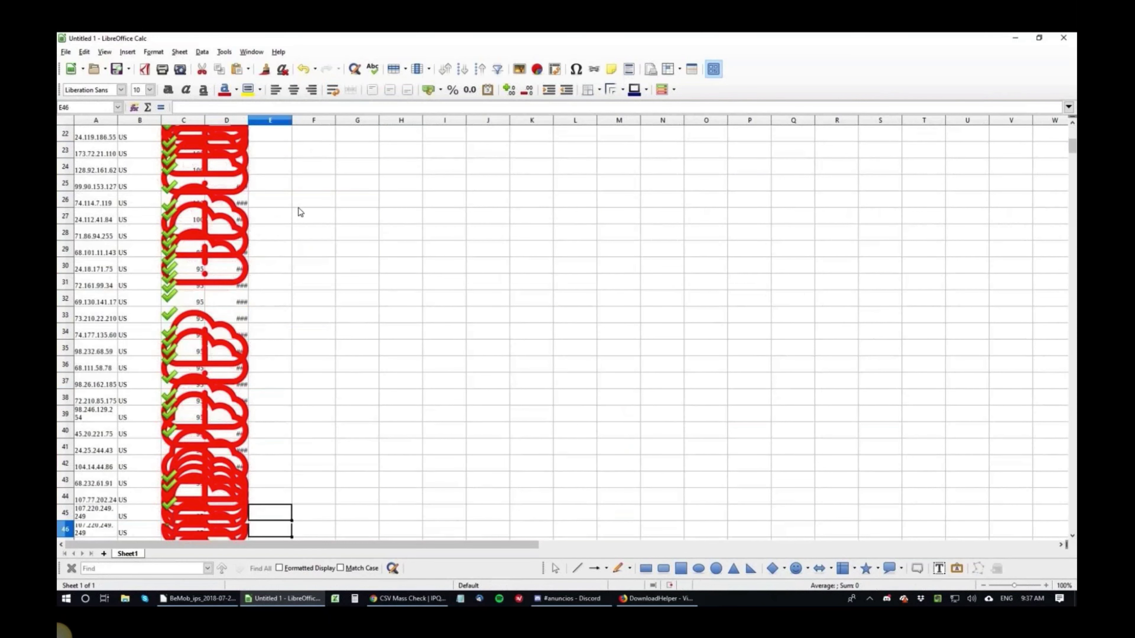
{"action": "key", "text": "Down"}
{"action": "key", "text": "Down"}
{"action": "key", "text": "Down"}
{"action": "key", "text": "Down"}
{"action": "key", "text": "Down"}
{"action": "key", "text": "Down"}
{"action": "key", "text": "Down"}
{"action": "key", "text": "Down"}
{"action": "key", "text": "Down"}
{"action": "key", "text": "Down"}
{"action": "key", "text": "Down"}
{"action": "key", "text": "Down"}
{"action": "key", "text": "Down"}
{"action": "key", "text": "Down"}
{"action": "key", "text": "Down"}
{"action": "key", "text": "Down"}
{"action": "key", "text": "Down"}
{"action": "key", "text": "Down"}
{"action": "key", "text": "Down"}
{"action": "key", "text": "Down"}
{"action": "key", "text": "Down"}
{"action": "key", "text": "Down"}
{"action": "key", "text": "Down"}
{"action": "key", "text": "Down"}
{"action": "key", "text": "Down"}
{"action": "key", "text": "Down"}
{"action": "key", "text": "Down"}
{"action": "key", "text": "Down"}
{"action": "key", "text": "Down"}
{"action": "key", "text": "Down"}
{"action": "key", "text": "Down"}
{"action": "key", "text": "Down"}
{"action": "key", "text": "Down"}
{"action": "key", "text": "Down"}
{"action": "key", "text": "Down"}
{"action": "key", "text": "Down"}
{"action": "key", "text": "Down"}
{"action": "key", "text": "Down"}
{"action": "key", "text": "Down"}
{"action": "key", "text": "Down"}
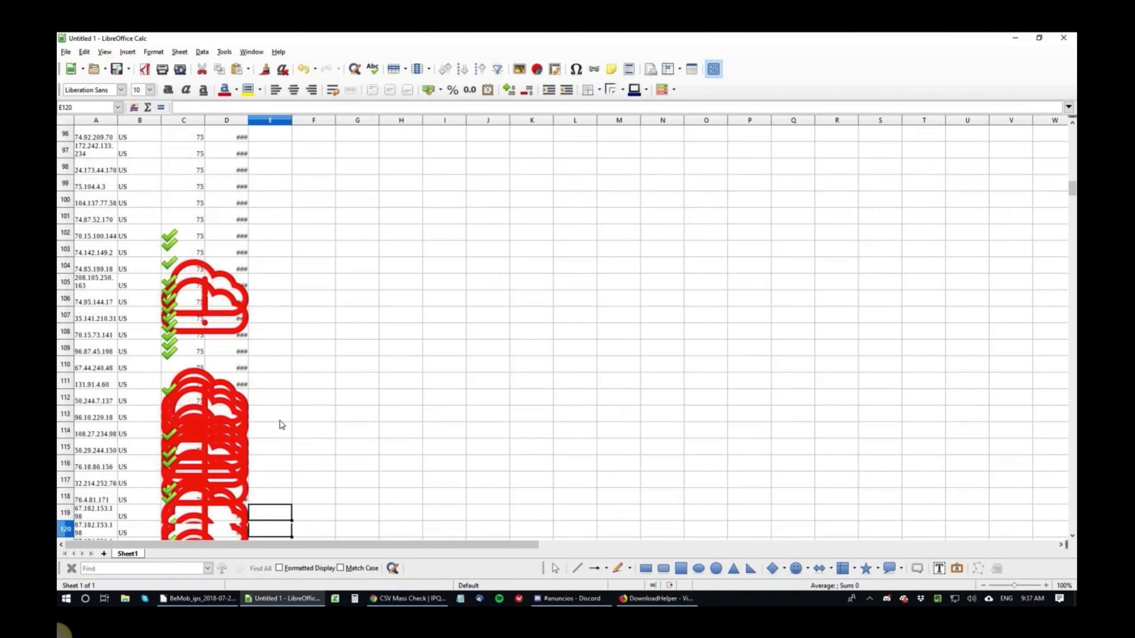
{"action": "key", "text": "Down"}
{"action": "key", "text": "Down"}
{"action": "key", "text": "Down"}
{"action": "key", "text": "Down"}
{"action": "key", "text": "Down"}
{"action": "key", "text": "Down"}
{"action": "key", "text": "Down"}
{"action": "key", "text": "Down"}
{"action": "key", "text": "Down"}
{"action": "key", "text": "Down"}
{"action": "key", "text": "Down"}
{"action": "key", "text": "Down"}
{"action": "key", "text": "Down"}
{"action": "key", "text": "Down"}
{"action": "key", "text": "Down"}
{"action": "key", "text": "Down"}
{"action": "key", "text": "Down"}
{"action": "key", "text": "Down"}
{"action": "key", "text": "Down"}
{"action": "key", "text": "Down"}
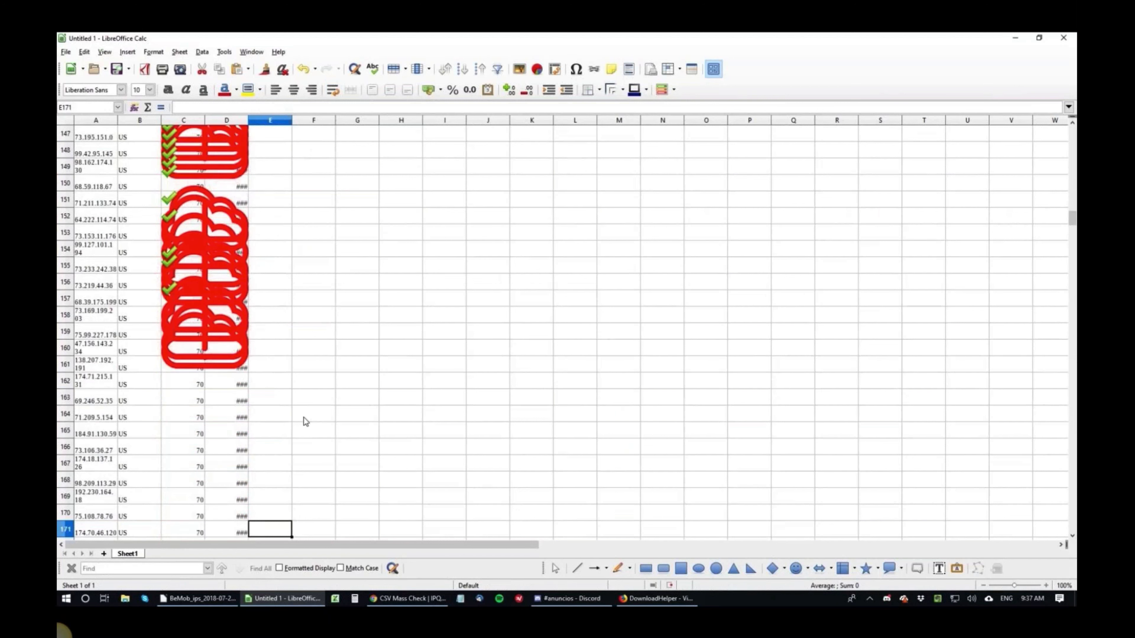
{"action": "key", "text": "Down"}
{"action": "key", "text": "Down"}
{"action": "key", "text": "Down"}
{"action": "key", "text": "Down"}
{"action": "key", "text": "Down"}
{"action": "key", "text": "Down"}
{"action": "key", "text": "Down"}
{"action": "key", "text": "Down"}
{"action": "key", "text": "Down"}
{"action": "key", "text": "Down"}
{"action": "key", "text": "Down"}
{"action": "key", "text": "Down"}
{"action": "key", "text": "Down"}
{"action": "key", "text": "Down"}
{"action": "key", "text": "Down"}
{"action": "key", "text": "Down"}
{"action": "key", "text": "Down"}
{"action": "key", "text": "Down"}
{"action": "key", "text": "Down"}
{"action": "key", "text": "Down"}
{"action": "key", "text": "Down"}
{"action": "key", "text": "Down"}
{"action": "key", "text": "Down"}
{"action": "key", "text": "Down"}
{"action": "key", "text": "Down"}
{"action": "key", "text": "Down"}
{"action": "key", "text": "Down"}
{"action": "key", "text": "Down"}
{"action": "key", "text": "Down"}
{"action": "key", "text": "Down"}
{"action": "key", "text": "Down"}
{"action": "key", "text": "Down"}
{"action": "key", "text": "Down"}
{"action": "key", "text": "Down"}
{"action": "key", "text": "Down"}
{"action": "key", "text": "Down"}
{"action": "key", "text": "Down"}
{"action": "key", "text": "Down"}
{"action": "key", "text": "Down"}
{"action": "key", "text": "Down"}
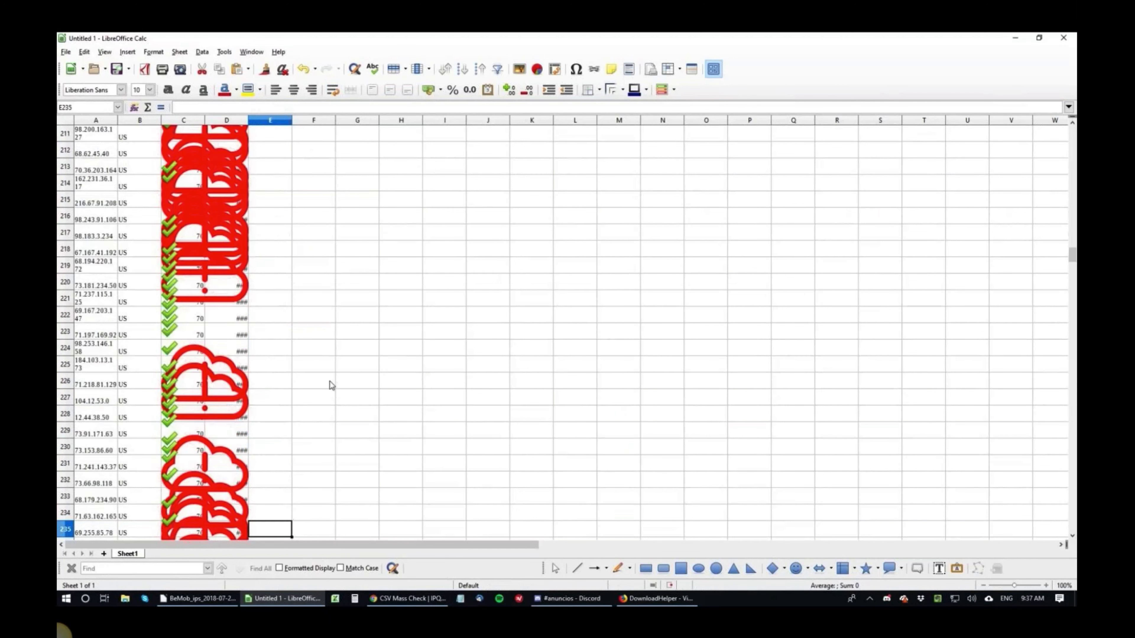
{"action": "scroll", "coordinate": [332, 382], "scroll_direction": "down", "scroll_amount": 17}
{"action": "key", "text": "Down"}
{"action": "key", "text": "Down"}
{"action": "key", "text": "Down"}
{"action": "key", "text": "Down"}
{"action": "key", "text": "Down"}
{"action": "key", "text": "Down"}
{"action": "key", "text": "Down"}
{"action": "key", "text": "Down"}
{"action": "key", "text": "Down"}
{"action": "key", "text": "Down"}
{"action": "key", "text": "Down"}
{"action": "key", "text": "Down"}
{"action": "key", "text": "Down"}
{"action": "key", "text": "Down"}
{"action": "key", "text": "Down"}
{"action": "key", "text": "Down"}
{"action": "key", "text": "Down"}
{"action": "key", "text": "Down"}
{"action": "key", "text": "Down"}
{"action": "key", "text": "Down"}
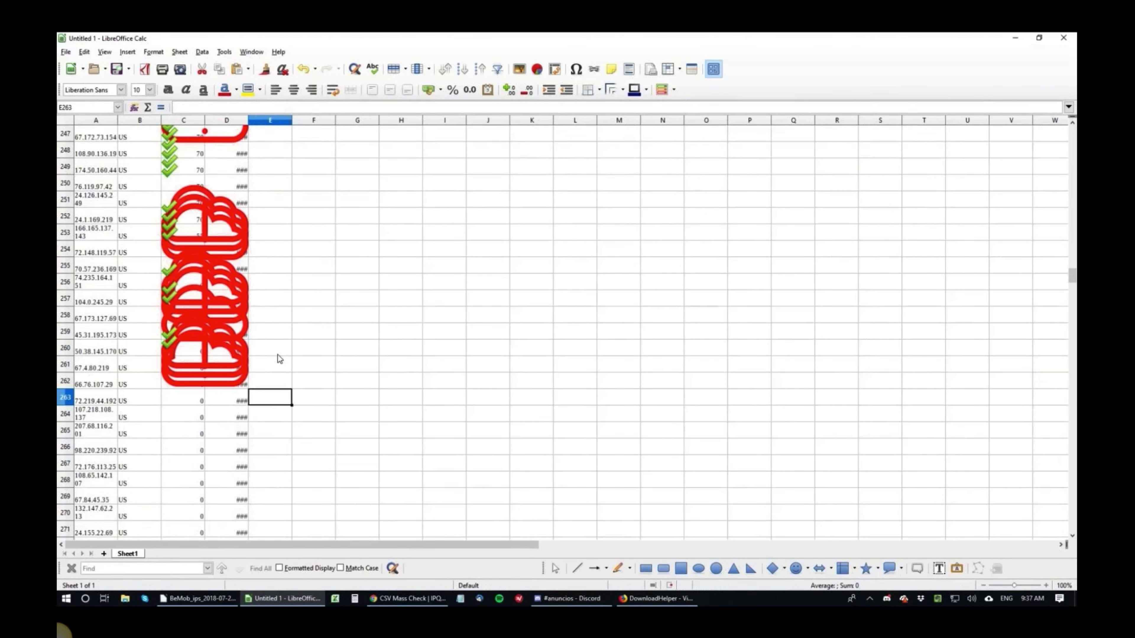
- Check the fraud scores in column C around rows 253 to 263 to locate the last IP with a nonzero score
{"action": "key", "text": "Left"}
{"action": "key", "text": "Left"}
{"action": "key", "text": "Up"}
{"action": "key", "text": "Up"}
{"action": "key", "text": "Up"}
{"action": "key", "text": "Up"}
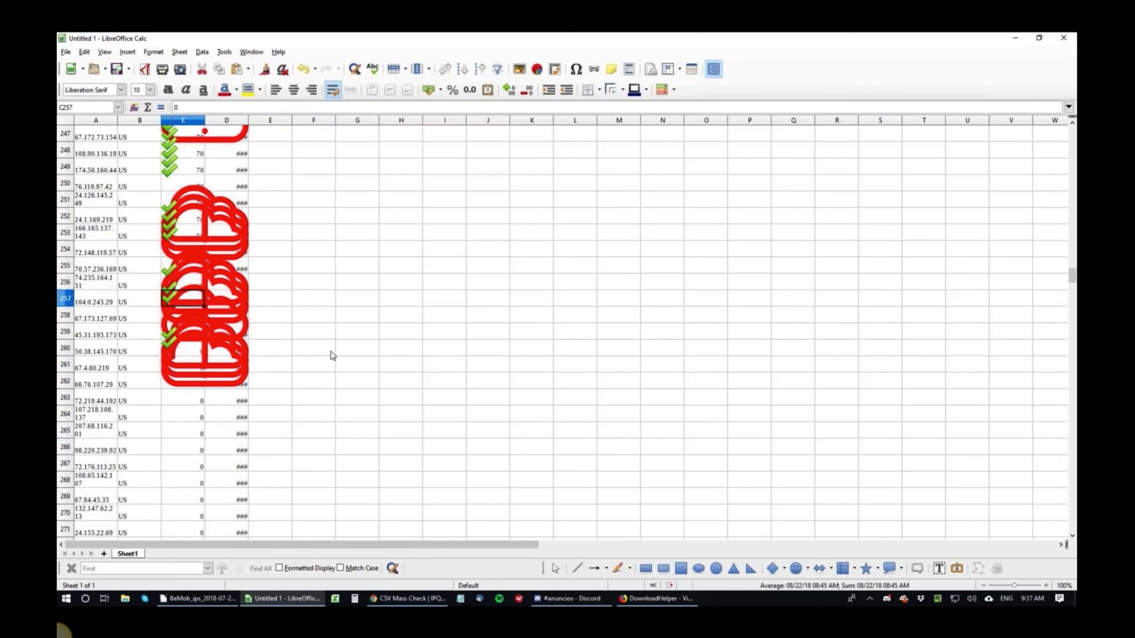
{"action": "key", "text": "Up"}
{"action": "key", "text": "Up"}
{"action": "key", "text": "Up"}
{"action": "key", "text": "Up"}
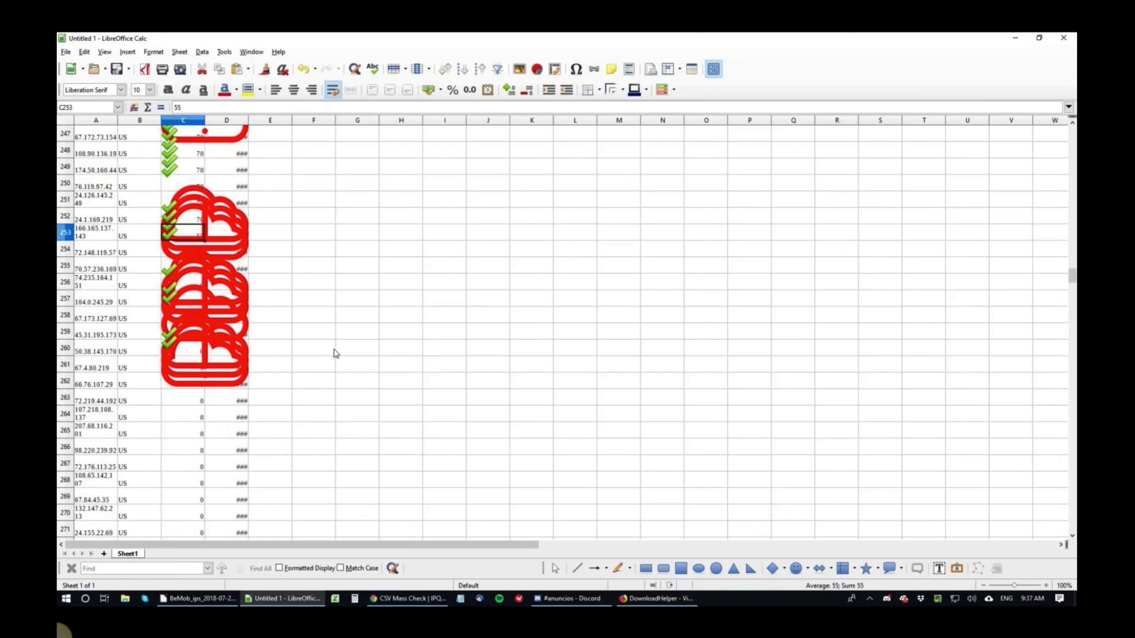
{"action": "key", "text": "Left"}
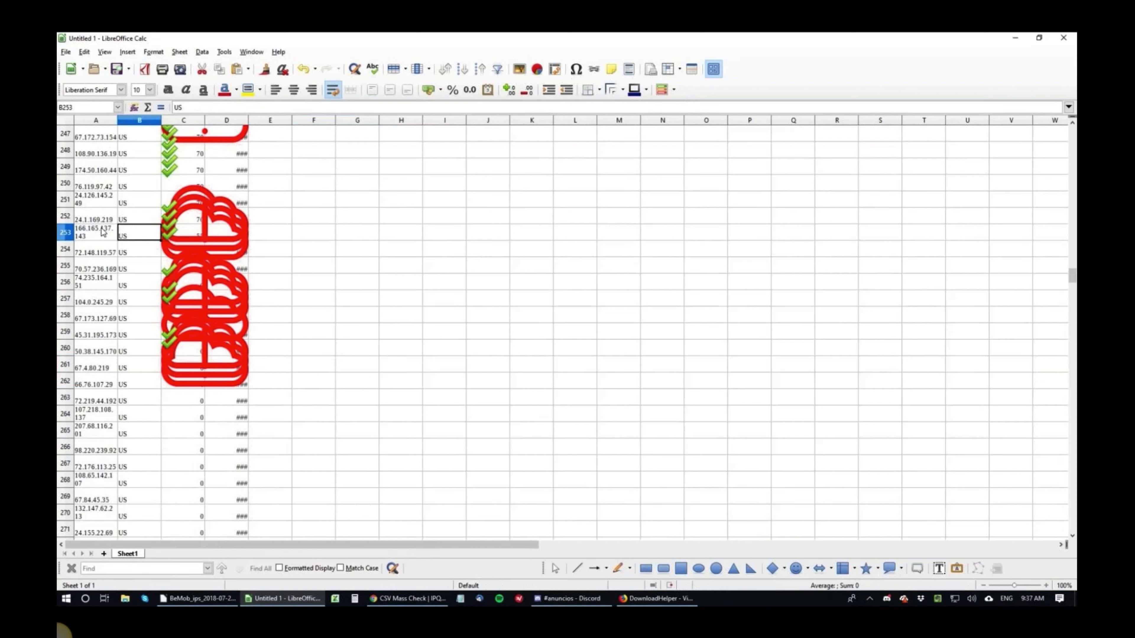
{"action": "key", "text": "Left"}
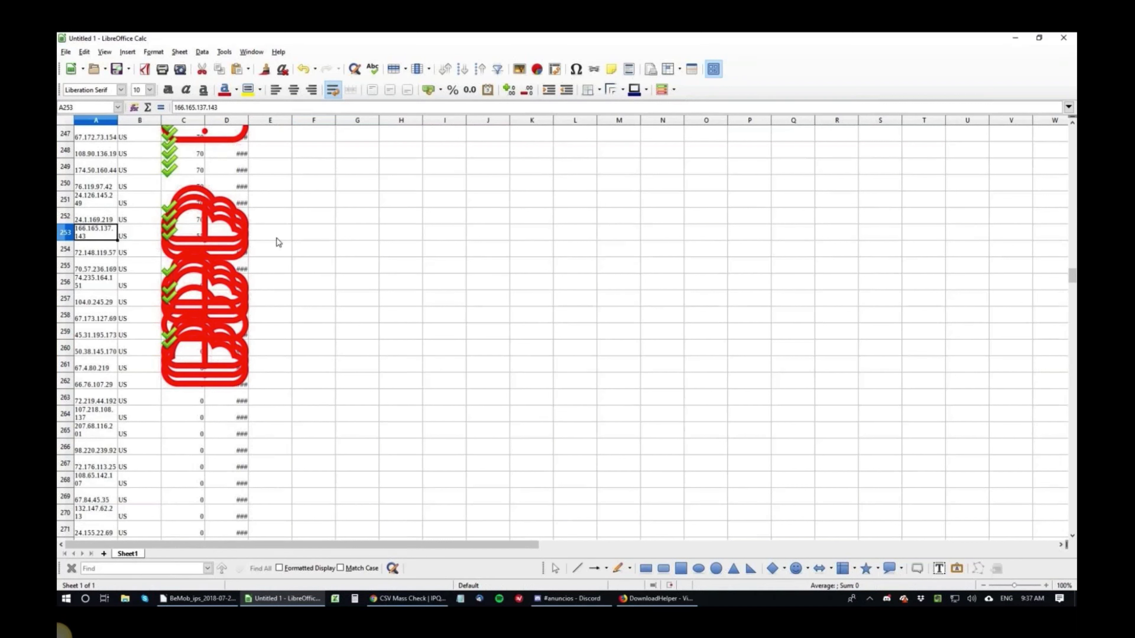
{"action": "key", "text": "Right"}
{"action": "key", "text": "Right"}
{"action": "key", "text": "Down"}
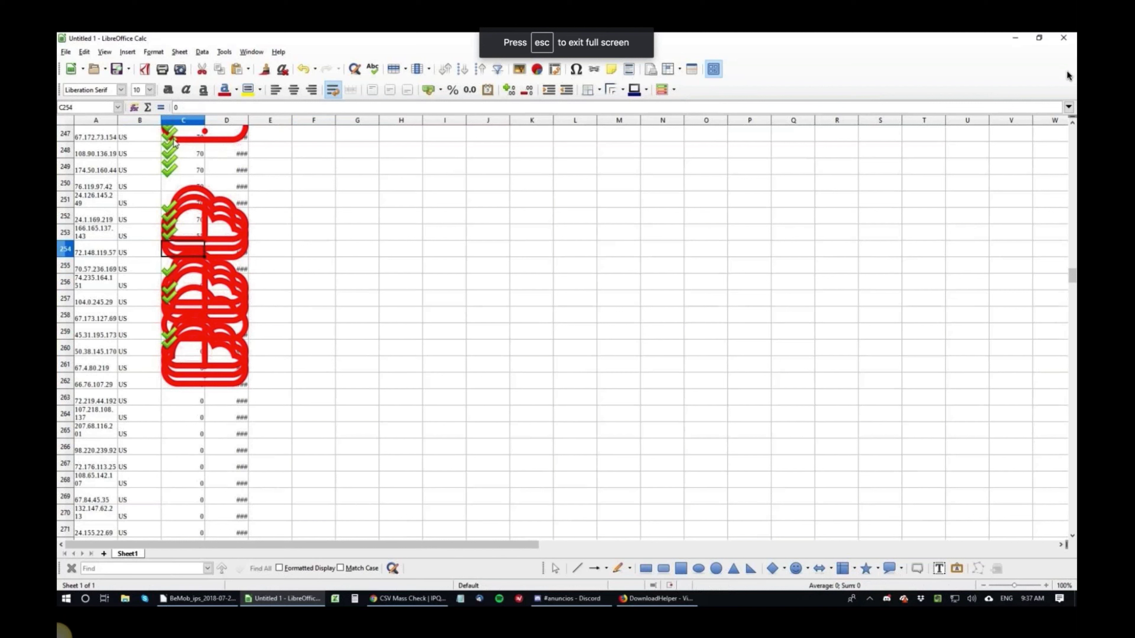
- Copy the IP addresses in column A from row 253 up to row 1
{"action": "key", "text": "Up"}
{"action": "key", "text": "Left"}
{"action": "key", "text": "Left"}
{"action": "left_click", "coordinate": [97, 236]}
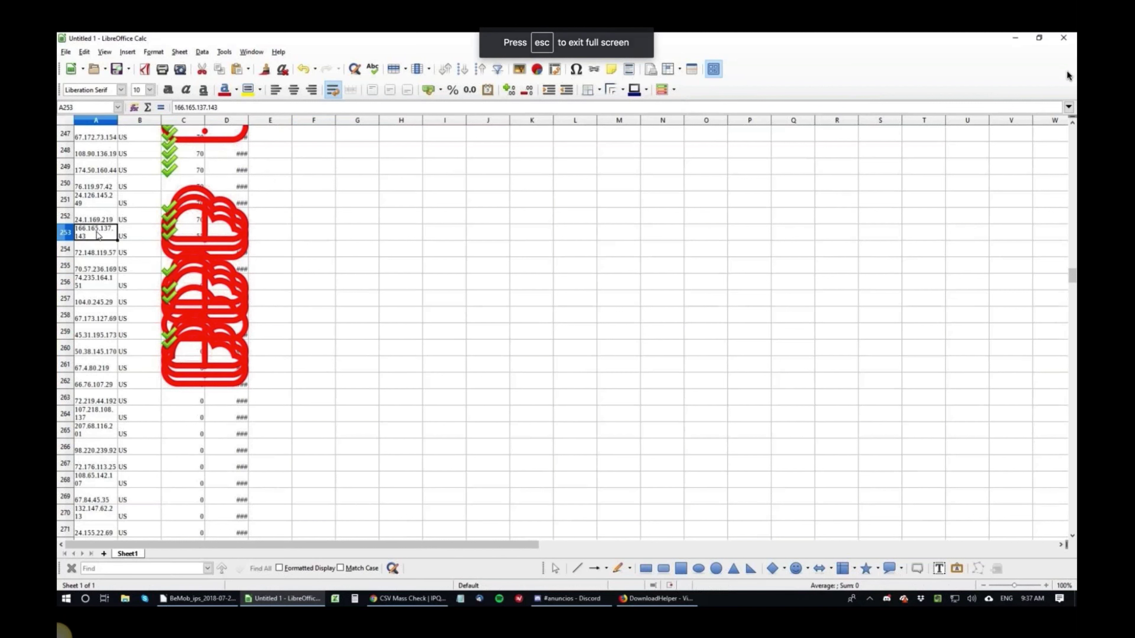
{"action": "key", "text": "ctrl+shift+Up"}
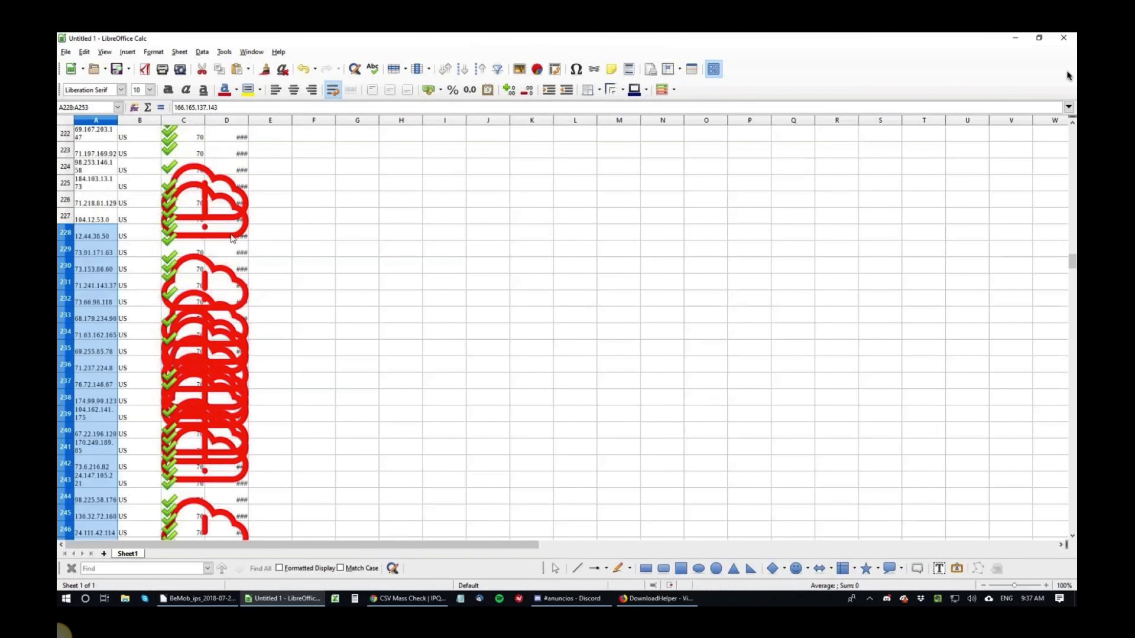
{"action": "key", "text": "ctrl+c"}
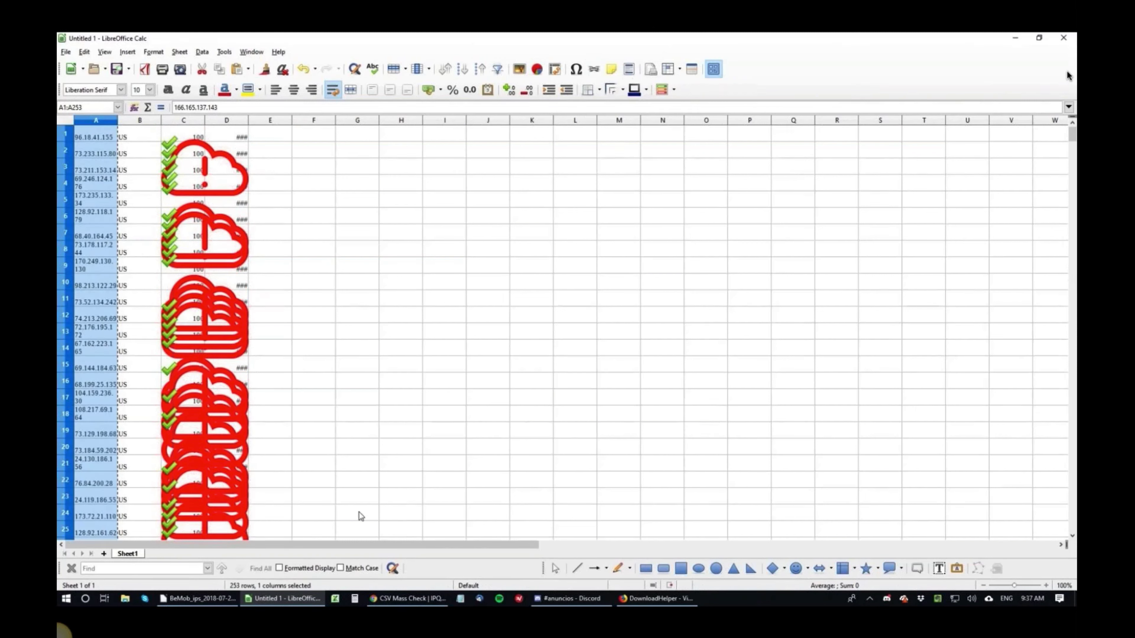
- Switch to the browser and bring up the RTX Platform page of the Reimage Repair - LP1 - US campaign
{"action": "key", "text": "alt+Tab"}
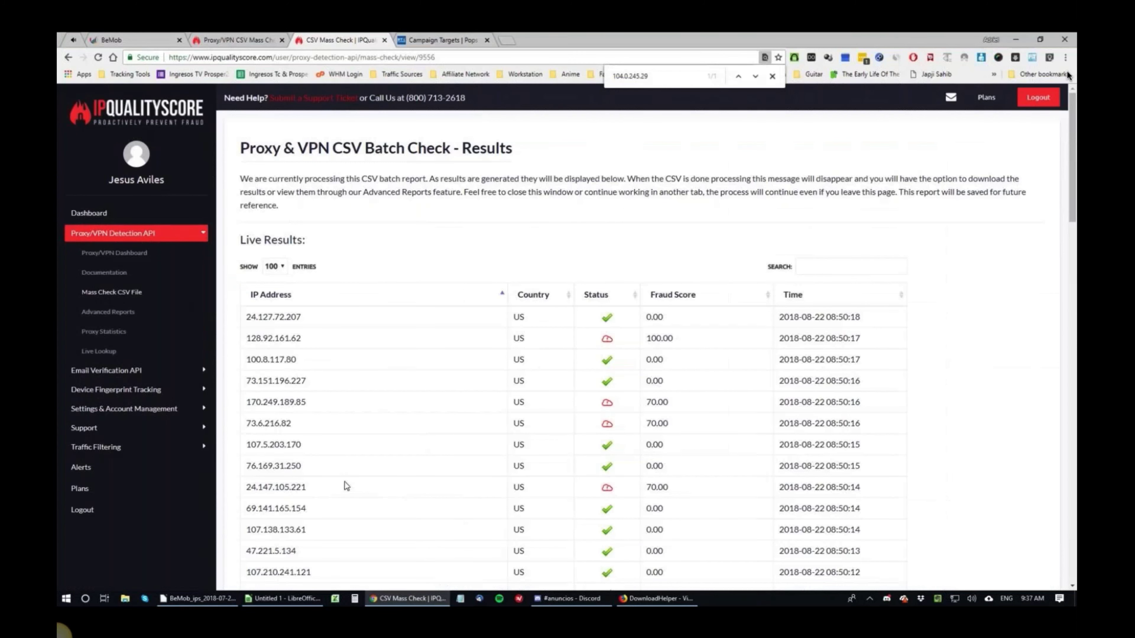
{"action": "left_click", "coordinate": [412, 36]}
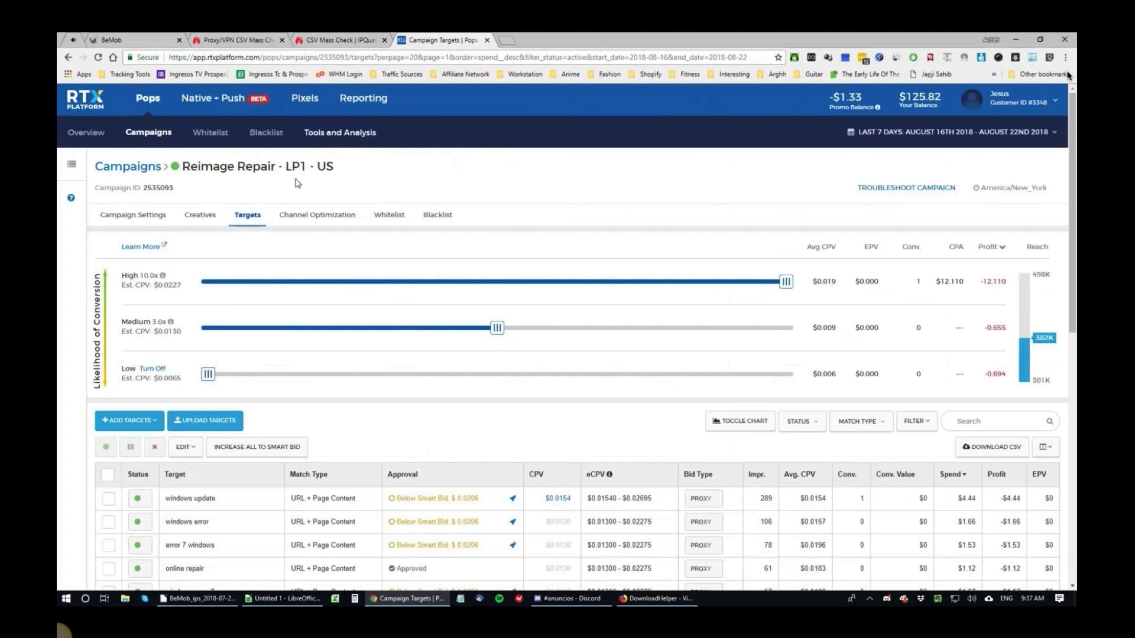
- Open the Reimage Repair campaign's blacklist, followed by the global blacklist for all Pops campaigns
{"action": "left_click", "coordinate": [439, 221]}
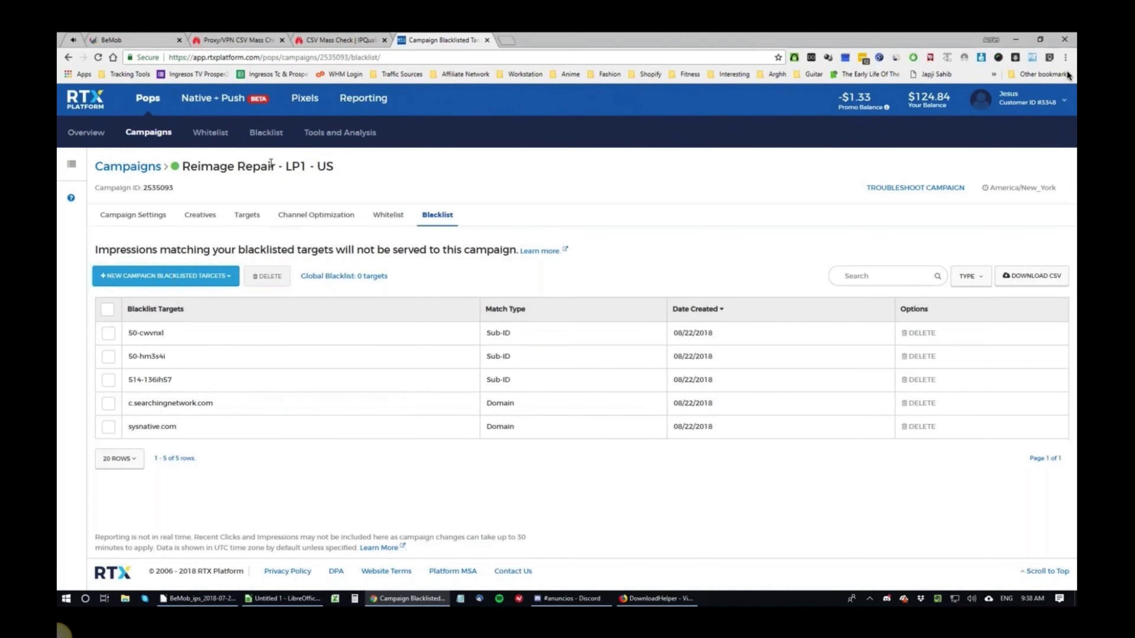
{"action": "triple_click", "coordinate": [246, 165]}
{"action": "left_click", "coordinate": [268, 140]}
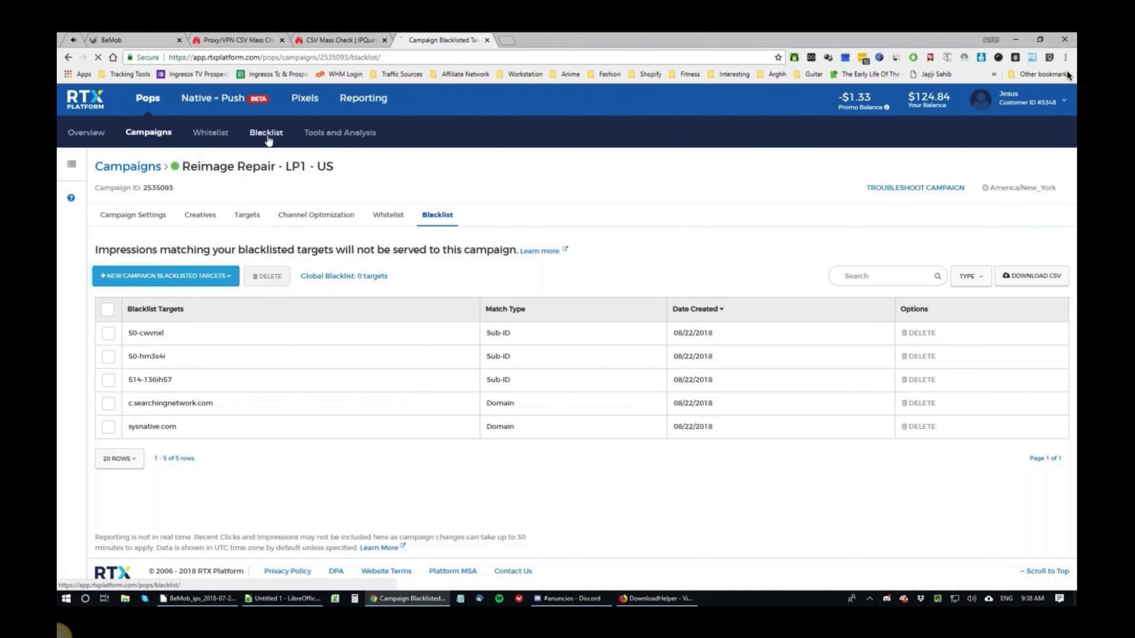
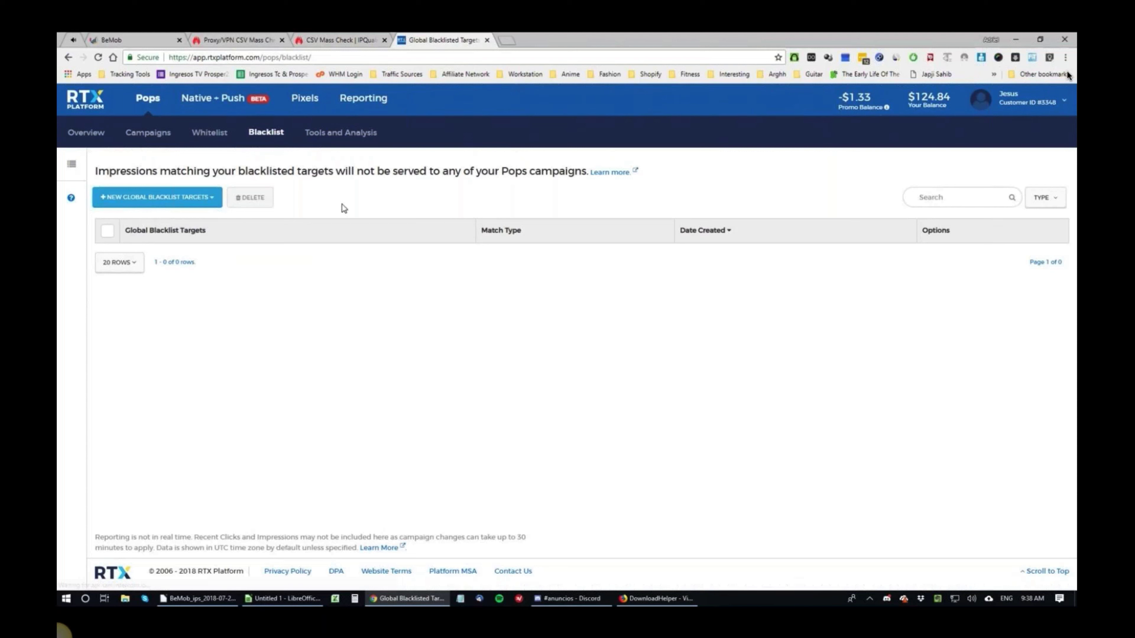
- Add the copied list of proxy IP addresses to the global blacklist as IP targets
{"action": "triple_click", "coordinate": [140, 190]}
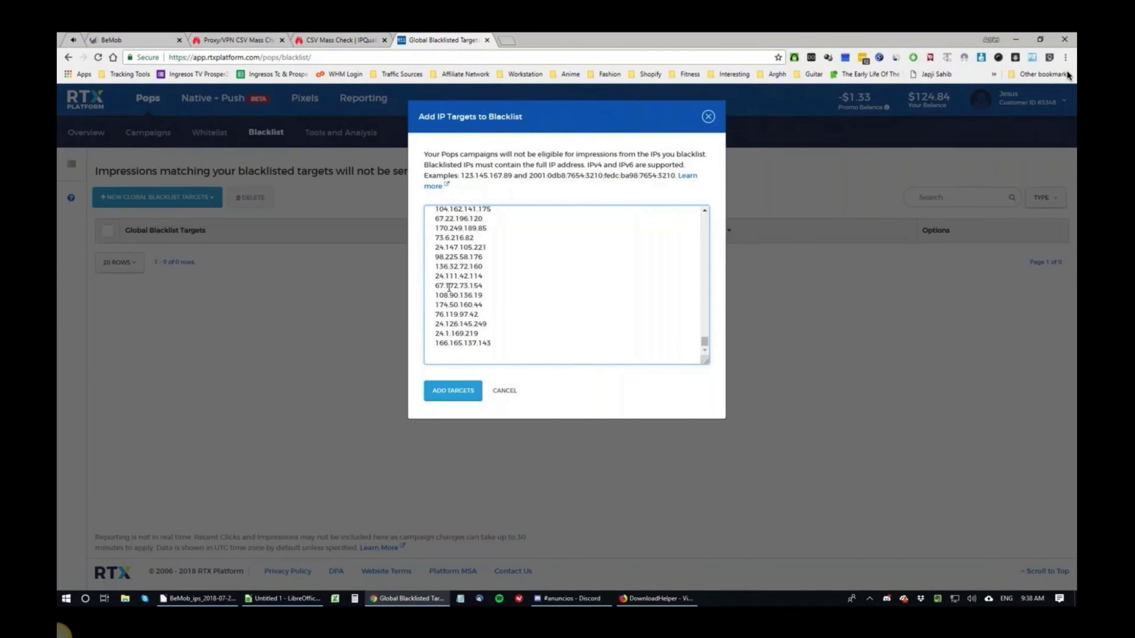
{"action": "scroll", "coordinate": [490, 253], "scroll_direction": "up", "scroll_amount": 5}
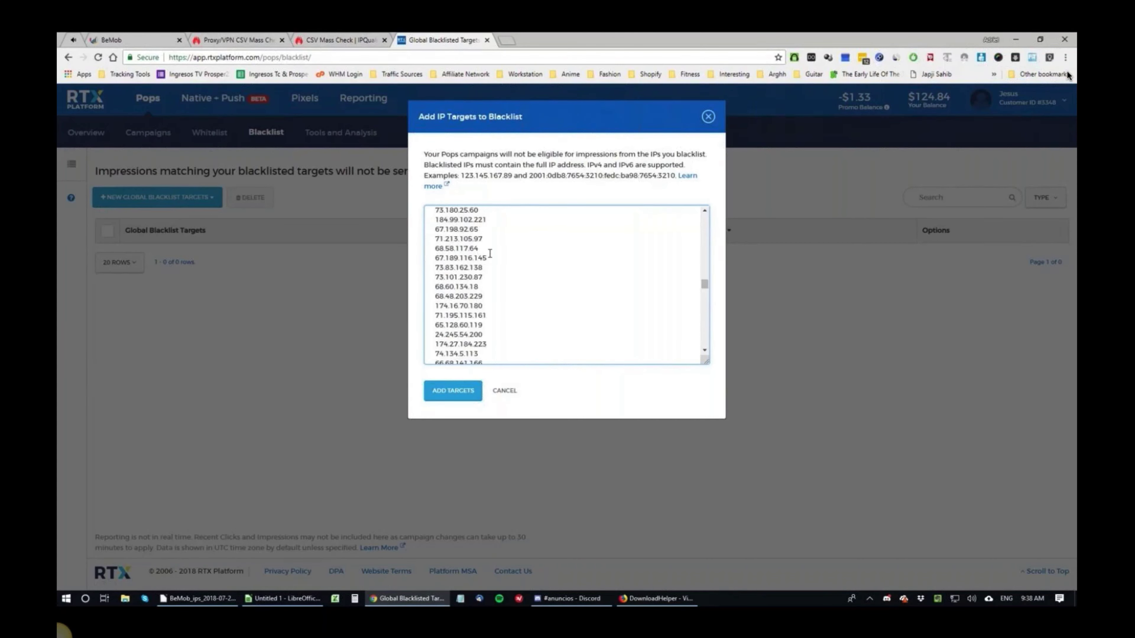
{"action": "scroll", "coordinate": [490, 253], "scroll_direction": "up", "scroll_amount": 6}
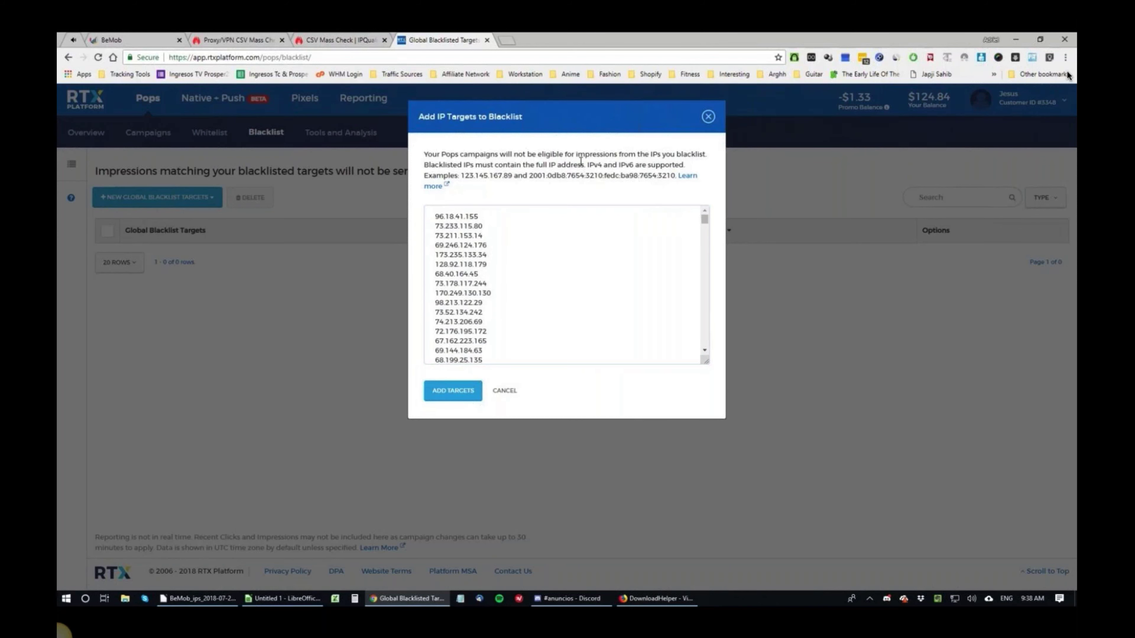
{"action": "left_click", "coordinate": [450, 391]}
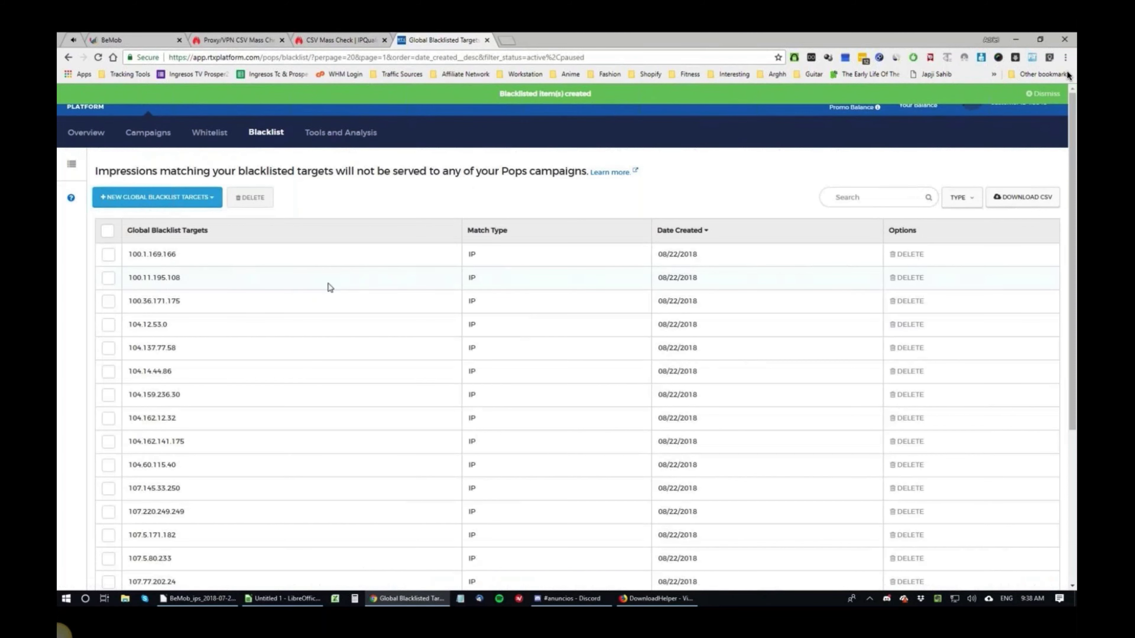
- Review the IP entries in the global blacklist and the notice about impressions matching blacklisted targets
{"action": "left_click", "coordinate": [286, 598]}
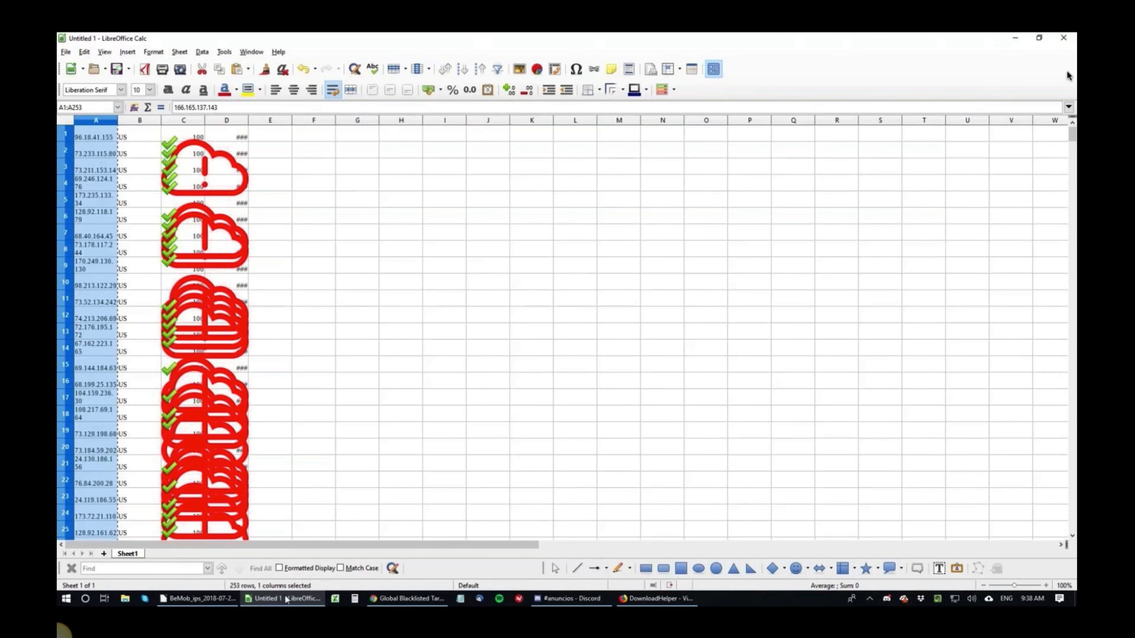
{"action": "key", "text": "alt+Tab"}
{"action": "left_click", "coordinate": [401, 598]}
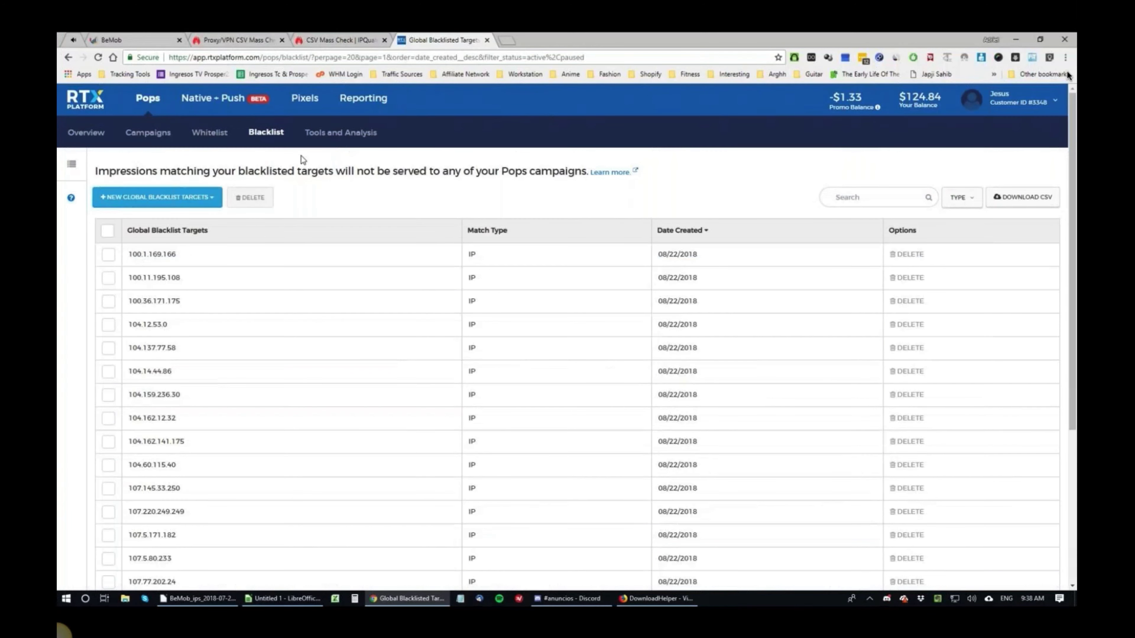
{"action": "triple_click", "coordinate": [308, 171]}
{"action": "left_click", "coordinate": [250, 181]}
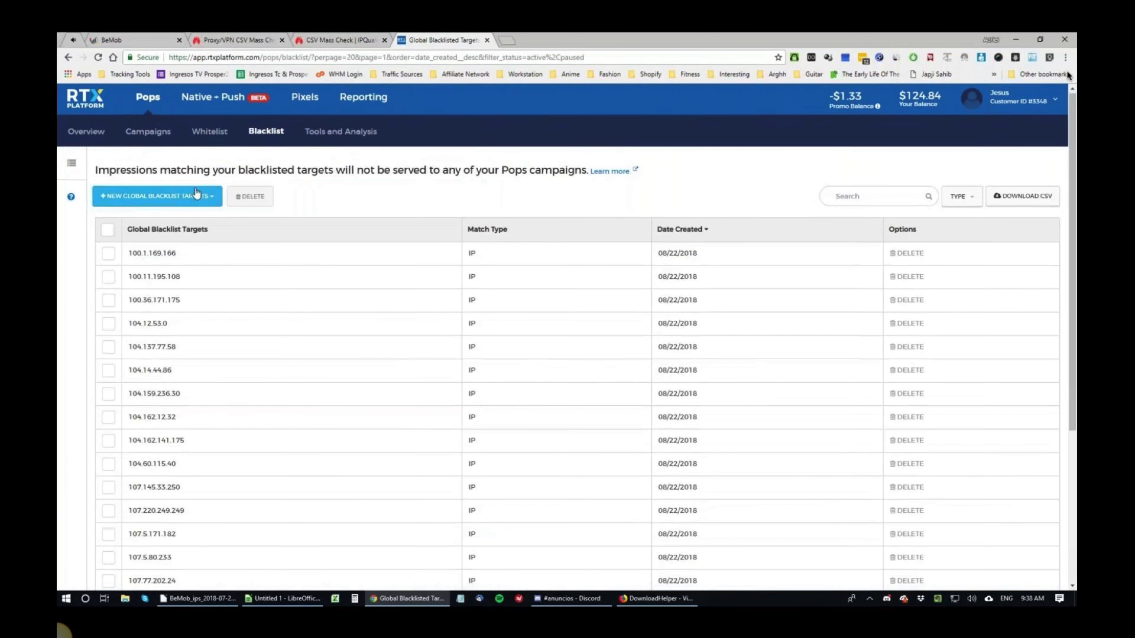
{"action": "scroll", "coordinate": [134, 210], "scroll_direction": "down", "scroll_amount": 5}
{"action": "scroll", "coordinate": [259, 397], "scroll_direction": "up", "scroll_amount": 5}
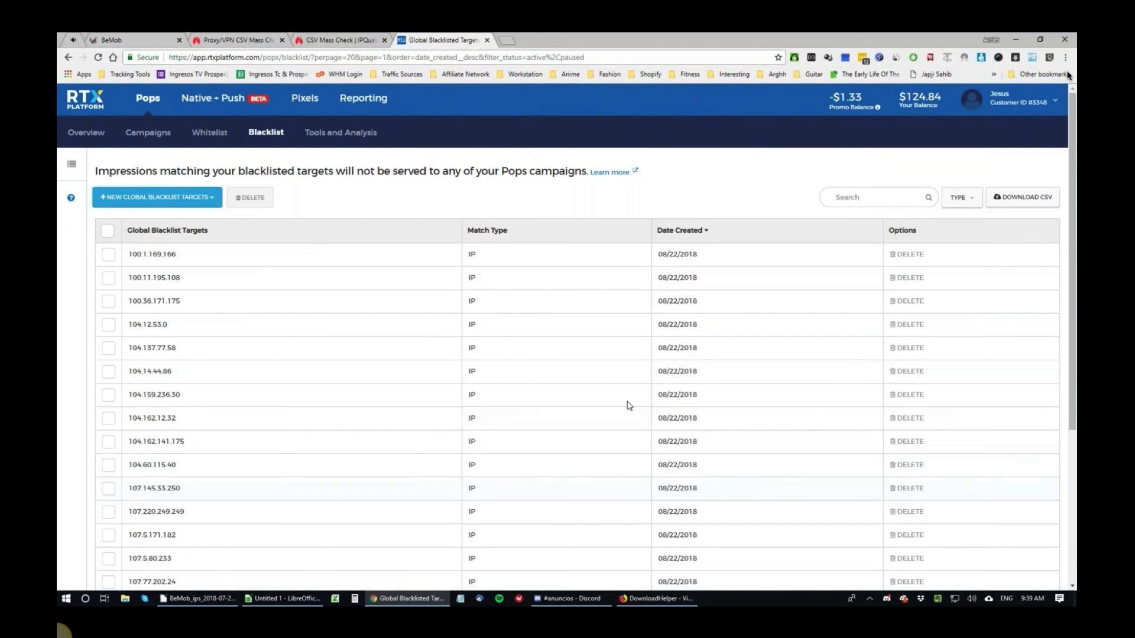
{"action": "triple_click", "coordinate": [405, 176]}
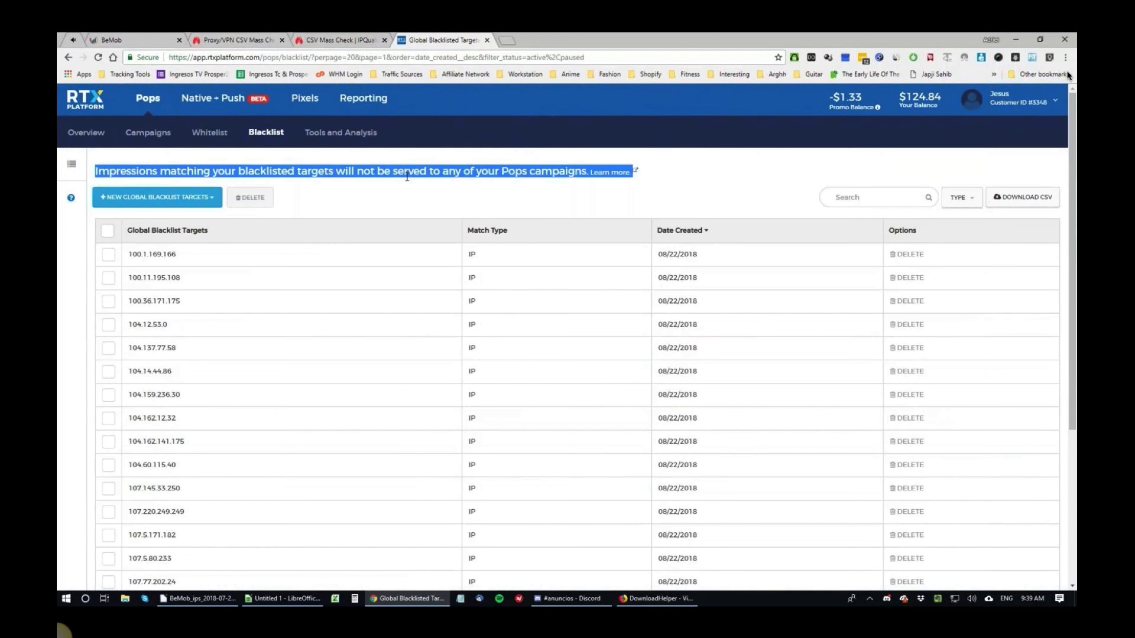
{"action": "left_click", "coordinate": [364, 187]}
{"action": "double_click", "coordinate": [422, 178]}
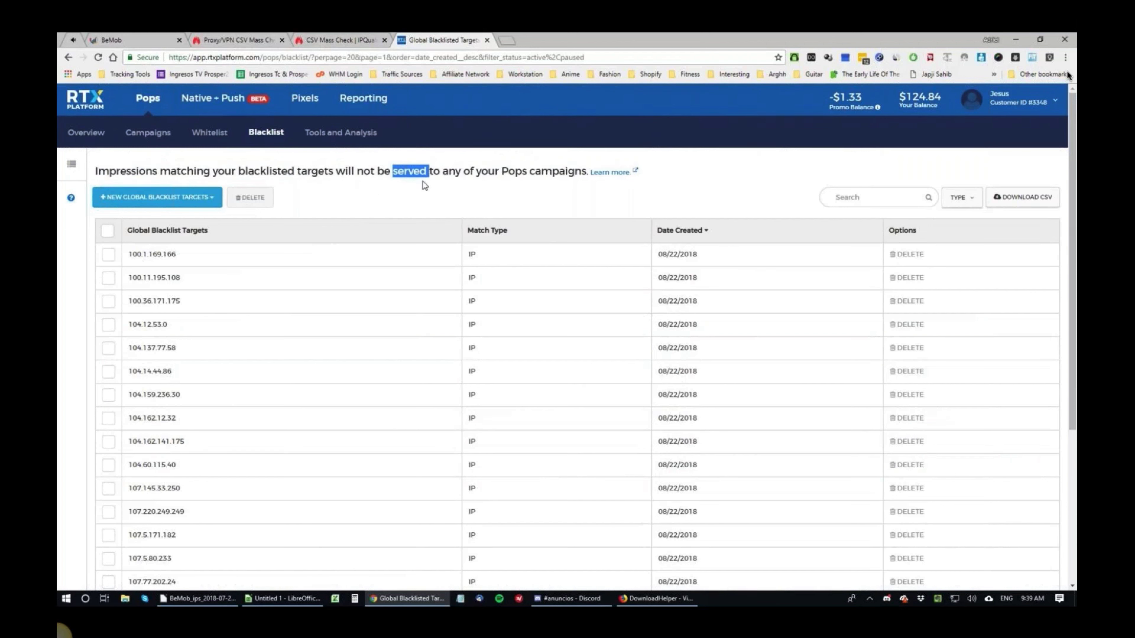
{"action": "left_click", "coordinate": [435, 173]}
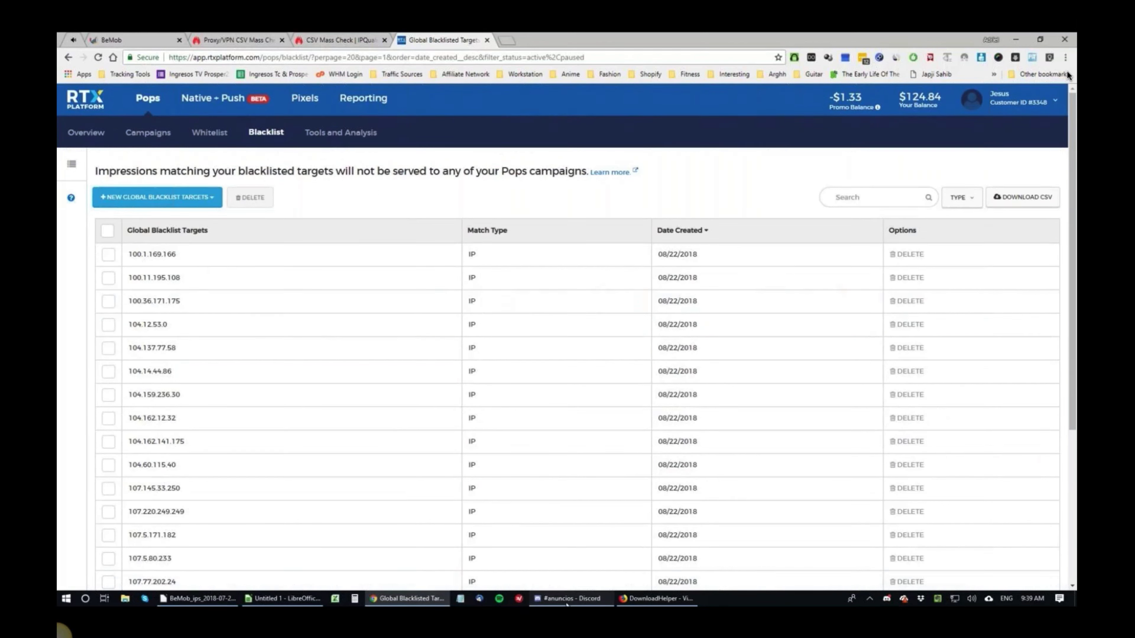
- Switch to the LibreOffice Calc sheet and examine the fraud scores of the IP list down to the zero-score rows
{"action": "mouse_move", "coordinate": [284, 599]}
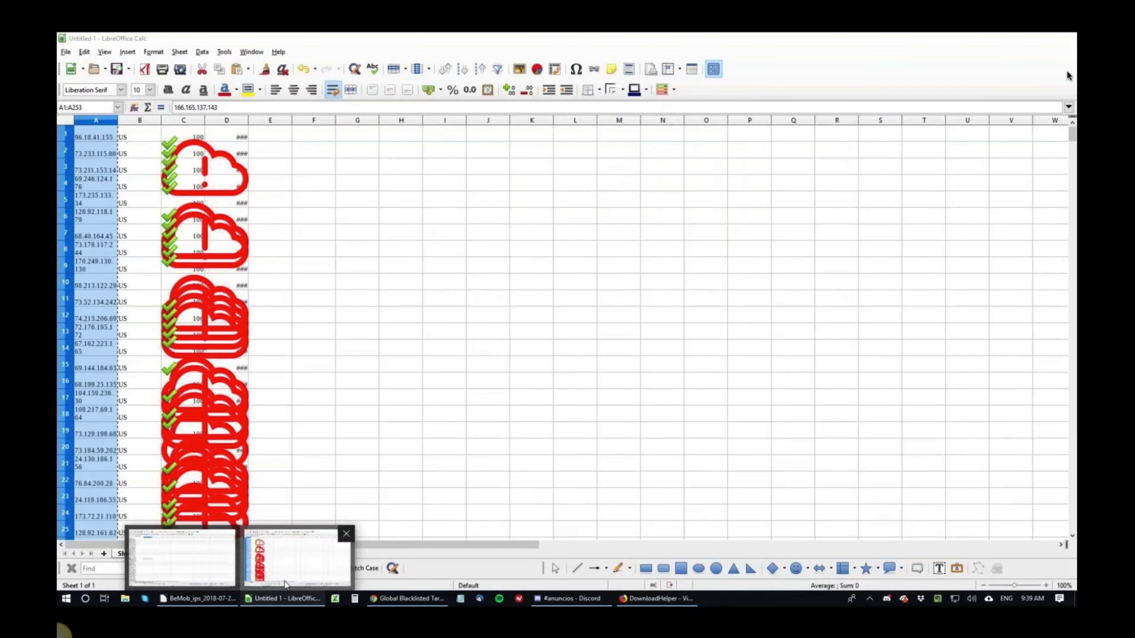
{"action": "left_click", "coordinate": [285, 584]}
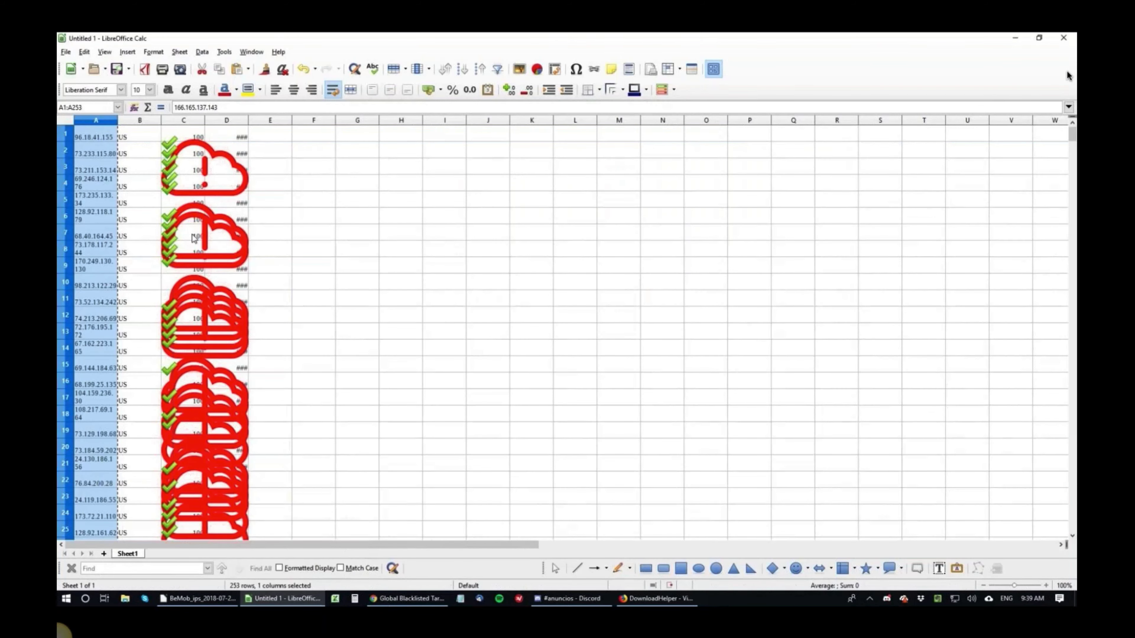
{"action": "scroll", "coordinate": [198, 228], "scroll_direction": "down", "scroll_amount": 5}
{"action": "scroll", "coordinate": [198, 228], "scroll_direction": "down", "scroll_amount": 20}
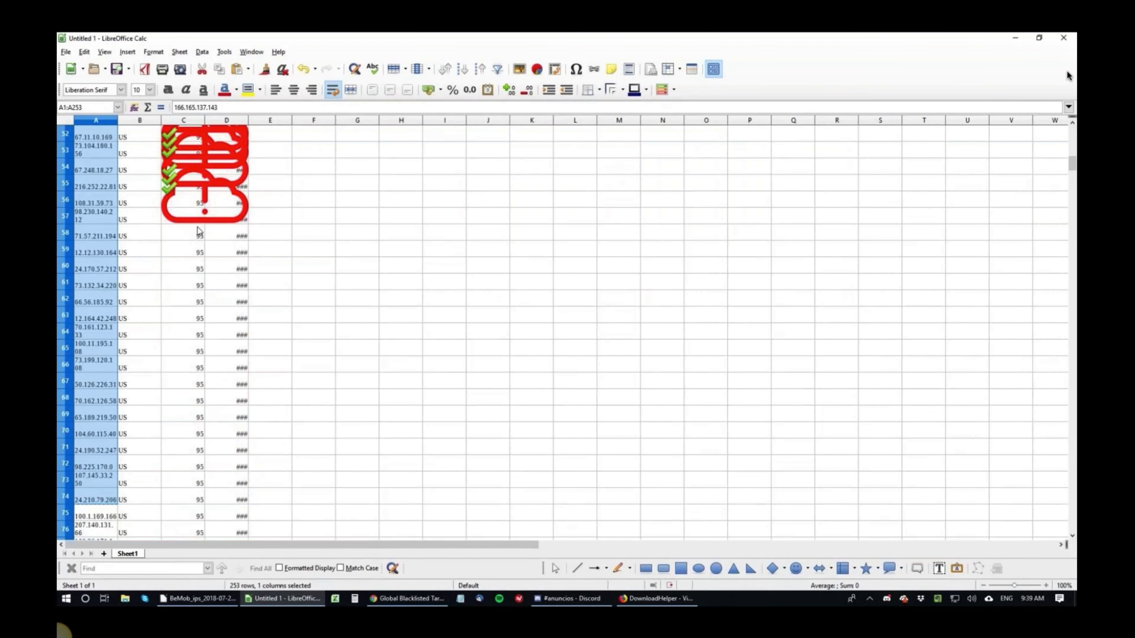
{"action": "scroll", "coordinate": [198, 273], "scroll_direction": "down", "scroll_amount": 20}
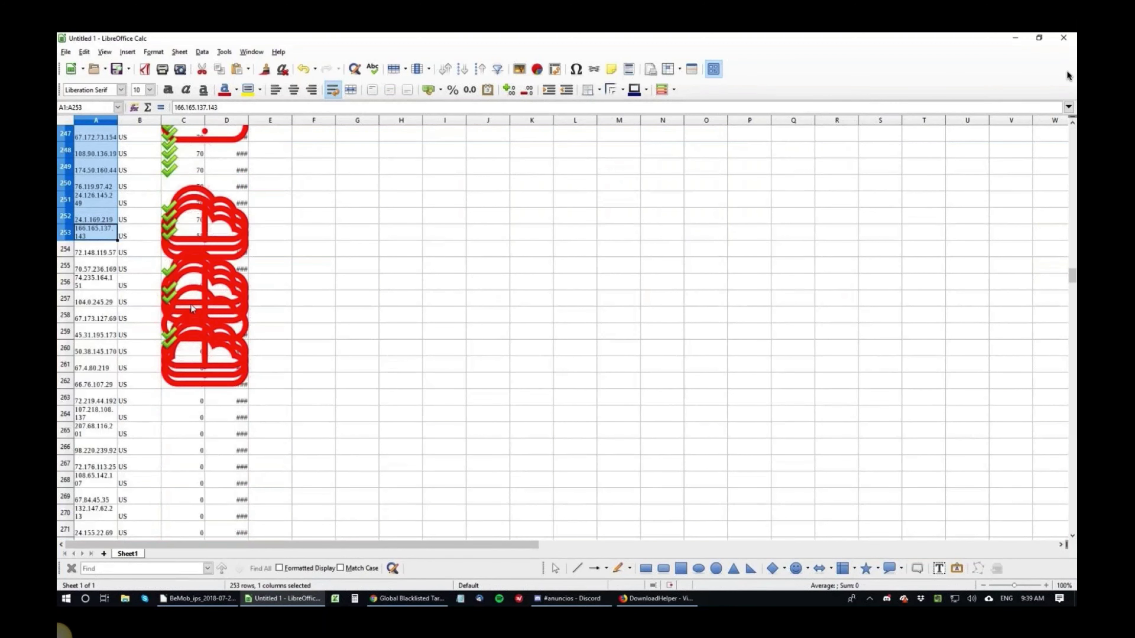
{"action": "scroll", "coordinate": [192, 308], "scroll_direction": "down", "scroll_amount": 5}
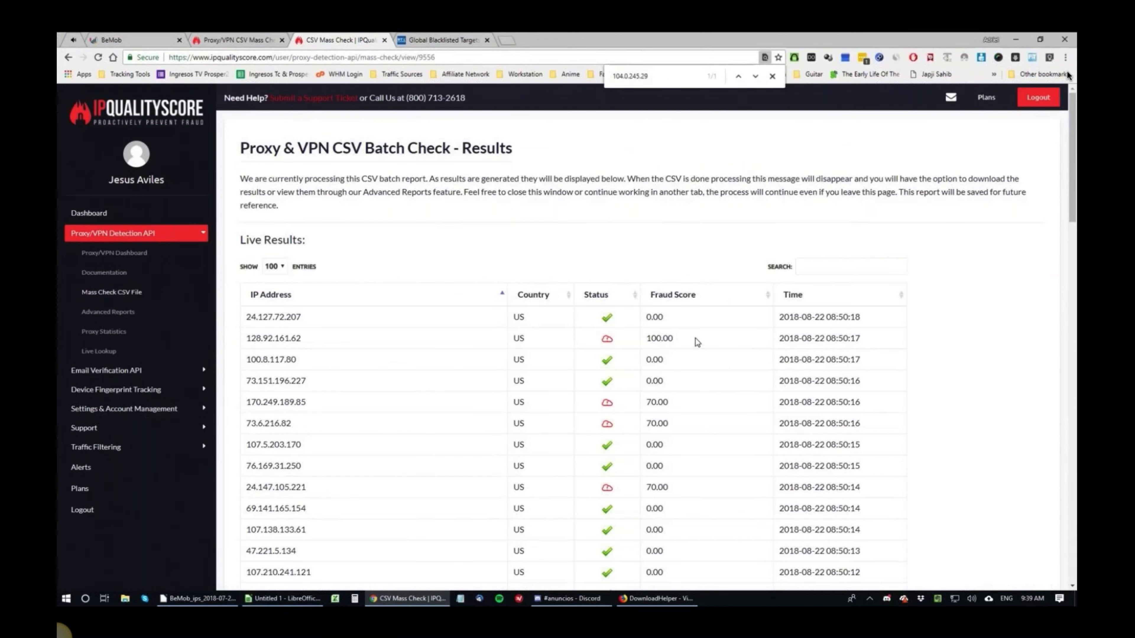
- Examine the fraud scores in the IPQualityScore CSV batch check results and return to the Calc sheet
{"action": "double_click", "coordinate": [671, 342]}
{"action": "scroll", "coordinate": [666, 416], "scroll_direction": "down", "scroll_amount": 15}
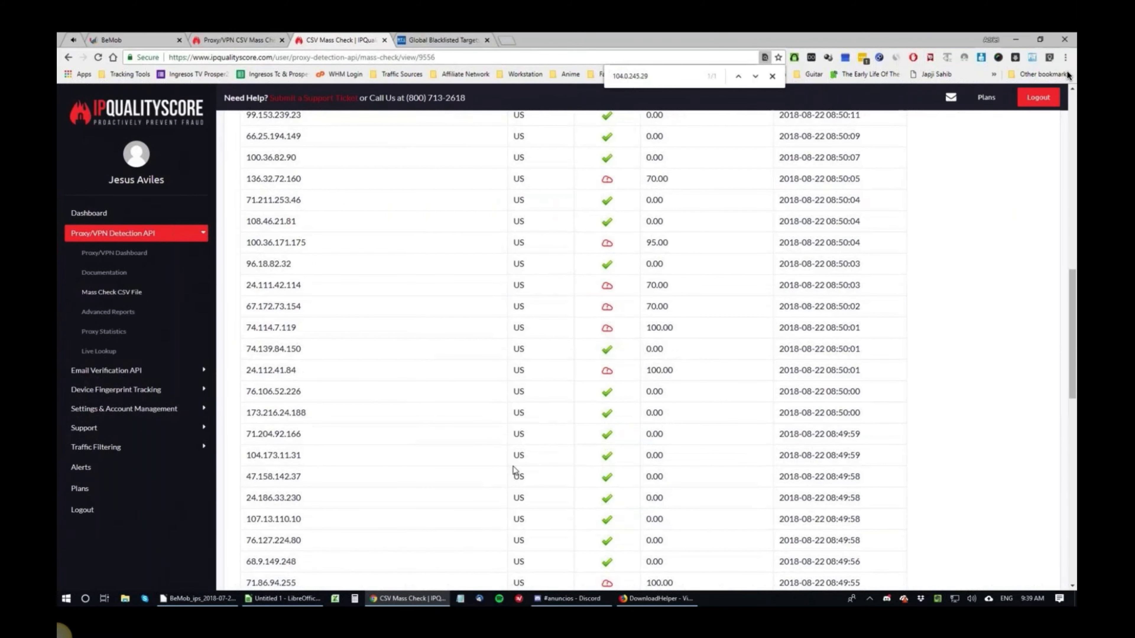
{"action": "key", "text": "alt+Tab"}
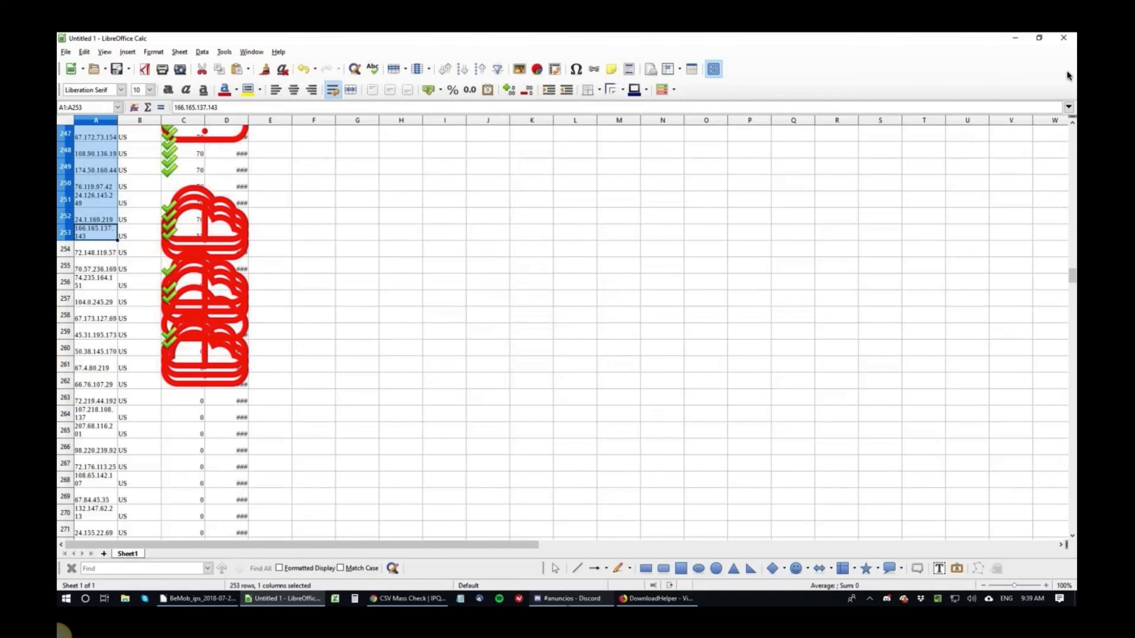
- Switch to Discord and look through the traffic-source channels in the Proxy IPs Blacklist category
{"action": "left_click", "coordinate": [570, 598]}
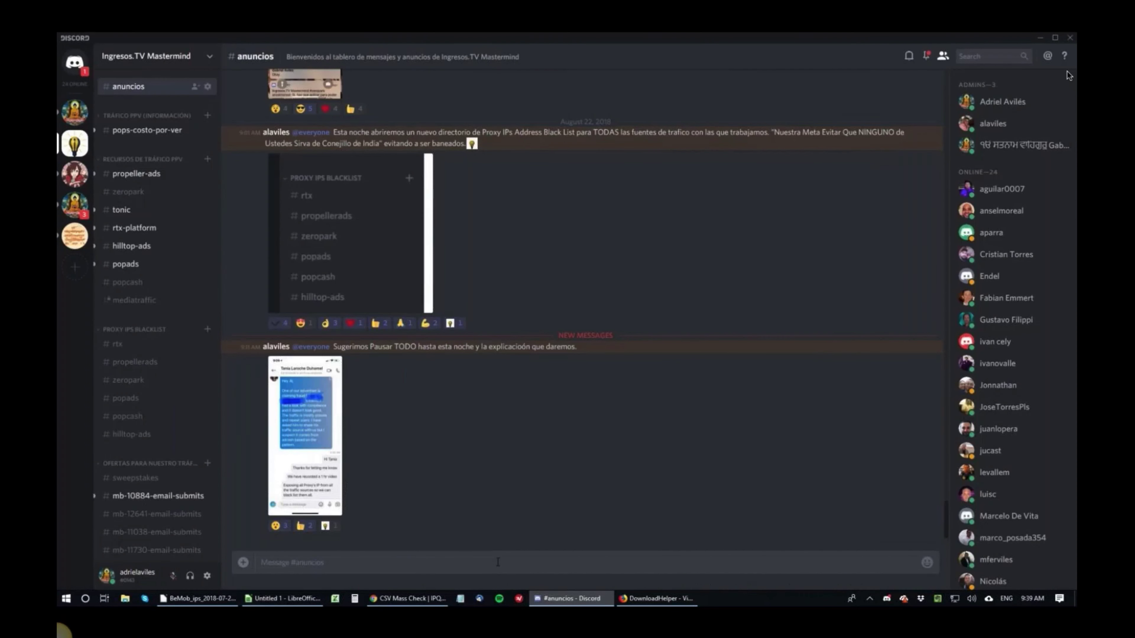
{"action": "left_click", "coordinate": [135, 350]}
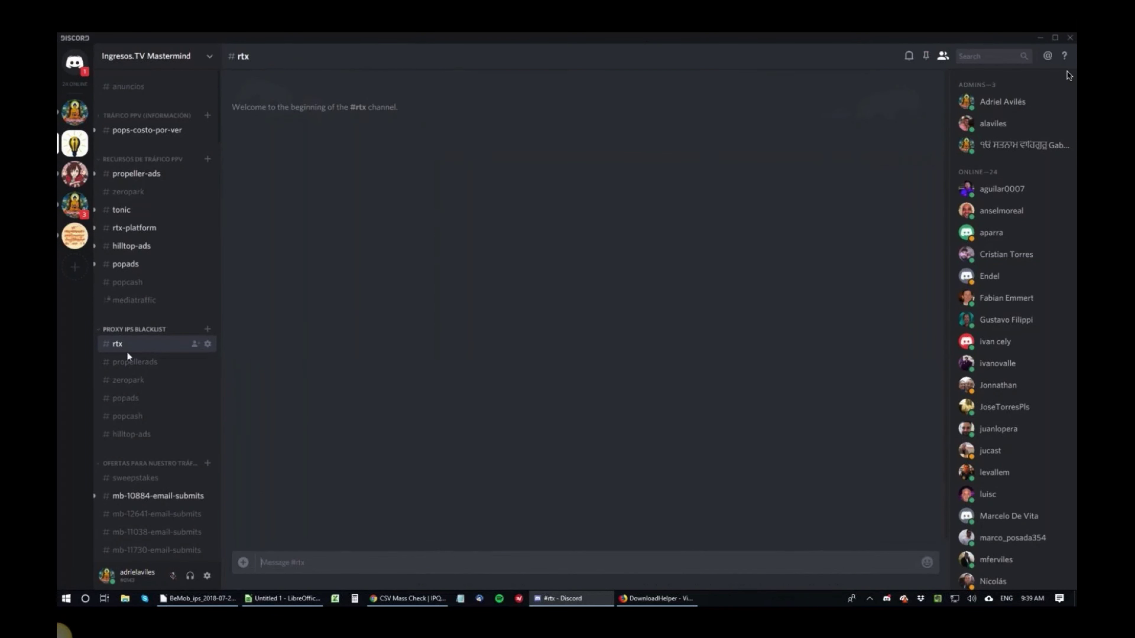
{"action": "left_click", "coordinate": [135, 362]}
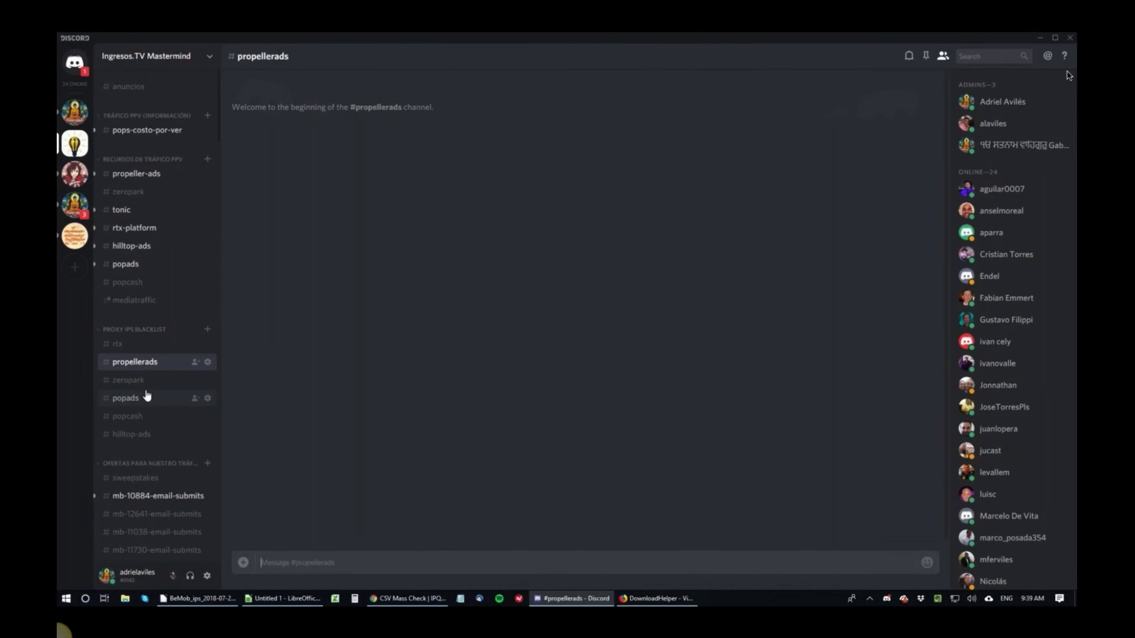
{"action": "left_click", "coordinate": [134, 433]}
{"action": "left_click", "coordinate": [143, 376]}
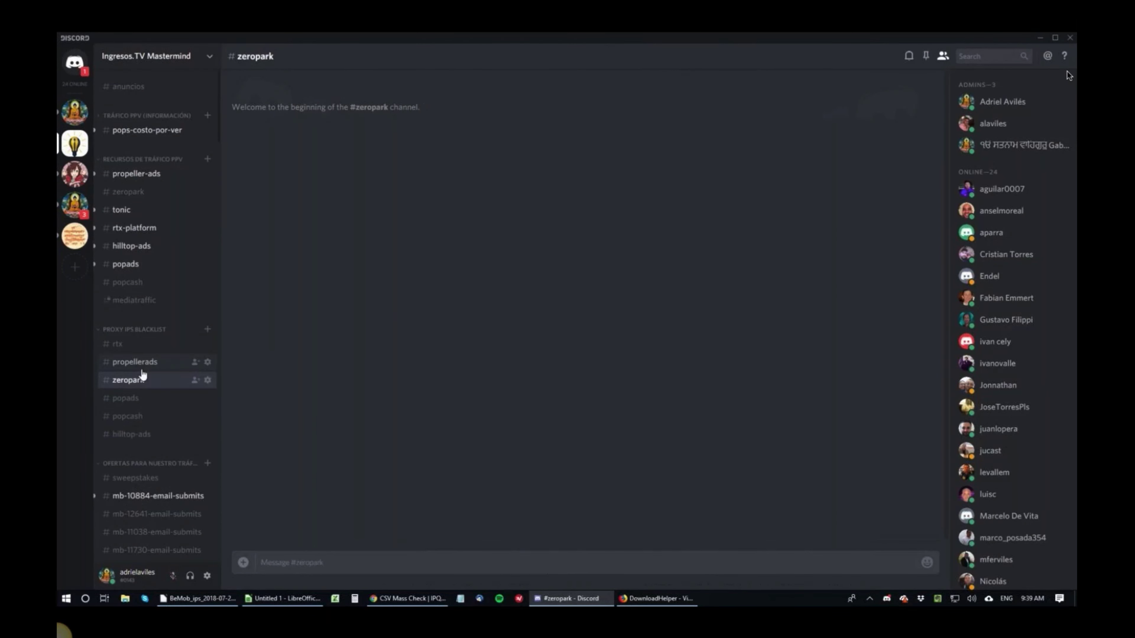
{"action": "key", "text": "alt+Up"}
{"action": "key", "text": "alt+Up"}
{"action": "left_click", "coordinate": [143, 379]}
{"action": "left_click", "coordinate": [134, 398]}
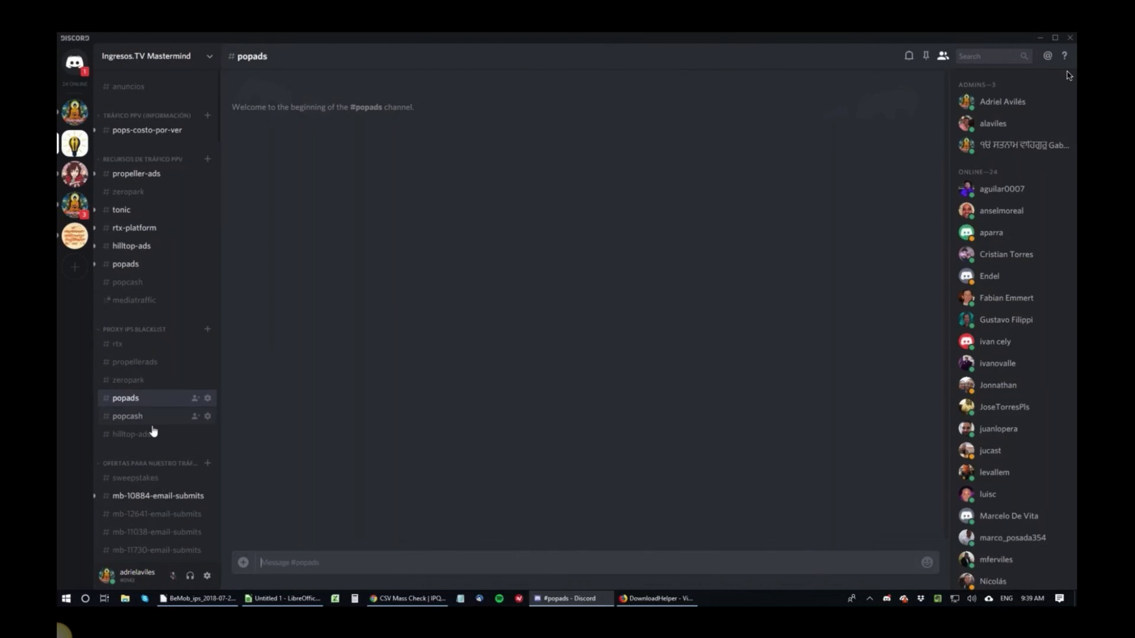
{"action": "left_click", "coordinate": [152, 432]}
- Try to paste the copied IP list into the rtx channel of the Proxy IPs Blacklist category
{"action": "left_click", "coordinate": [145, 353]}
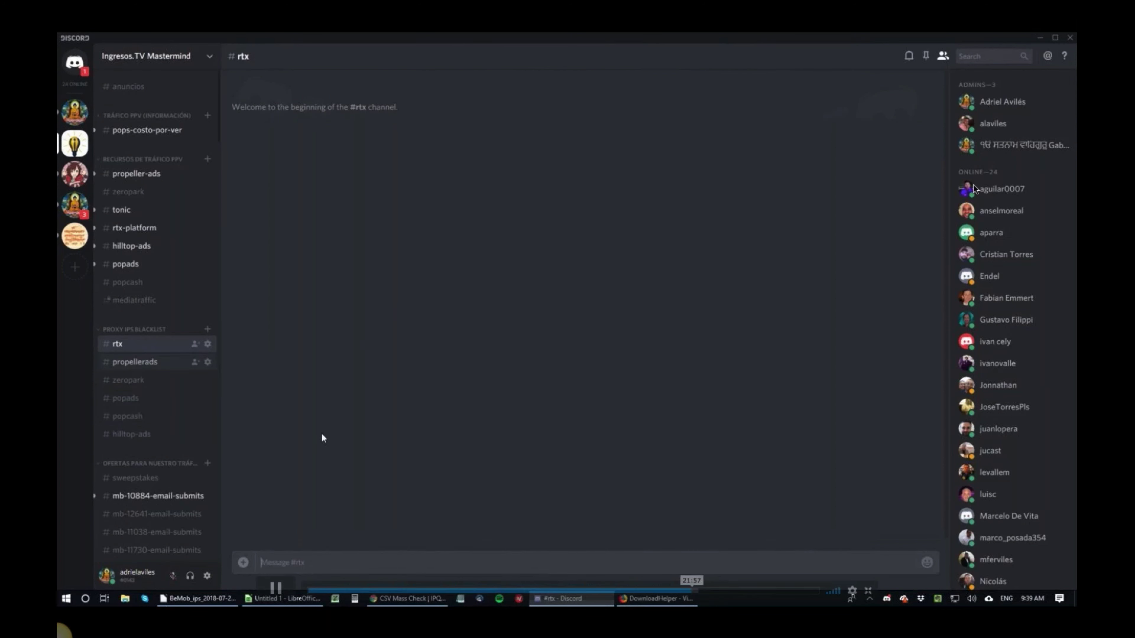
{"action": "key", "text": "ctrl+v"}
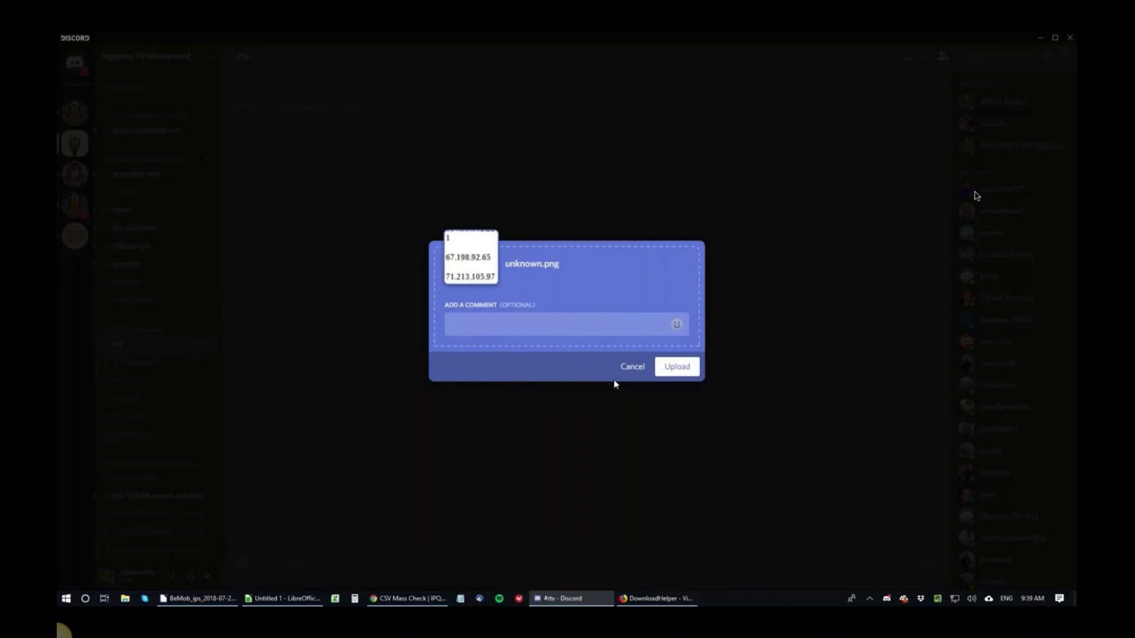
{"action": "left_click", "coordinate": [630, 369]}
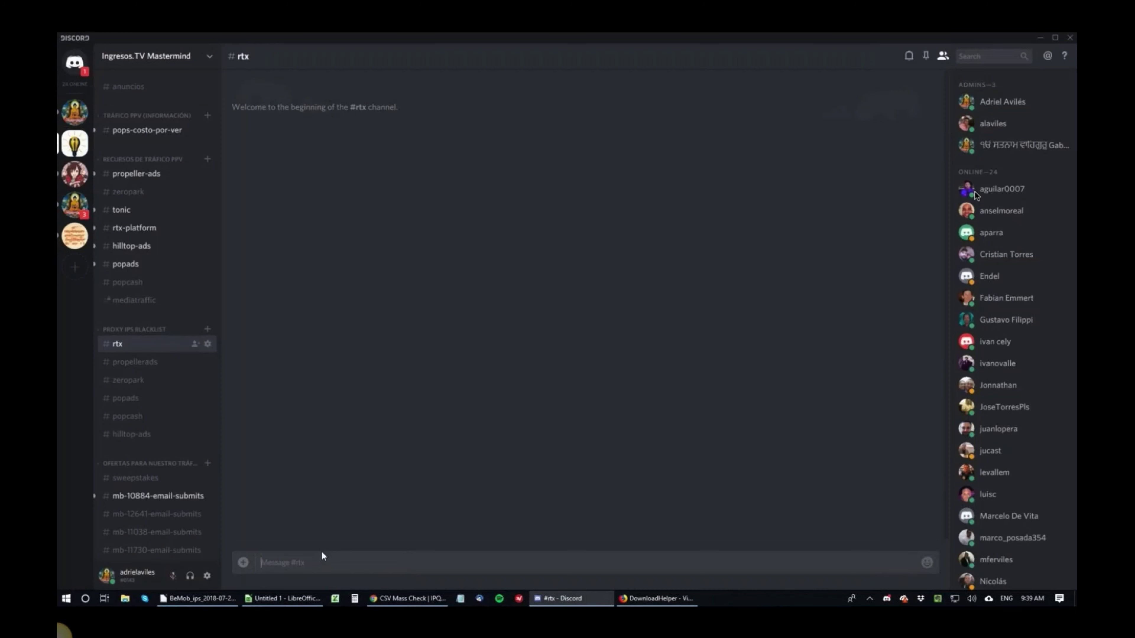
- Put the IP list into a blank Notepad document as plain text and try to paste it into Discord's rtx channel
{"action": "left_click", "coordinate": [460, 599]}
{"action": "key", "text": "ctrl+a"}
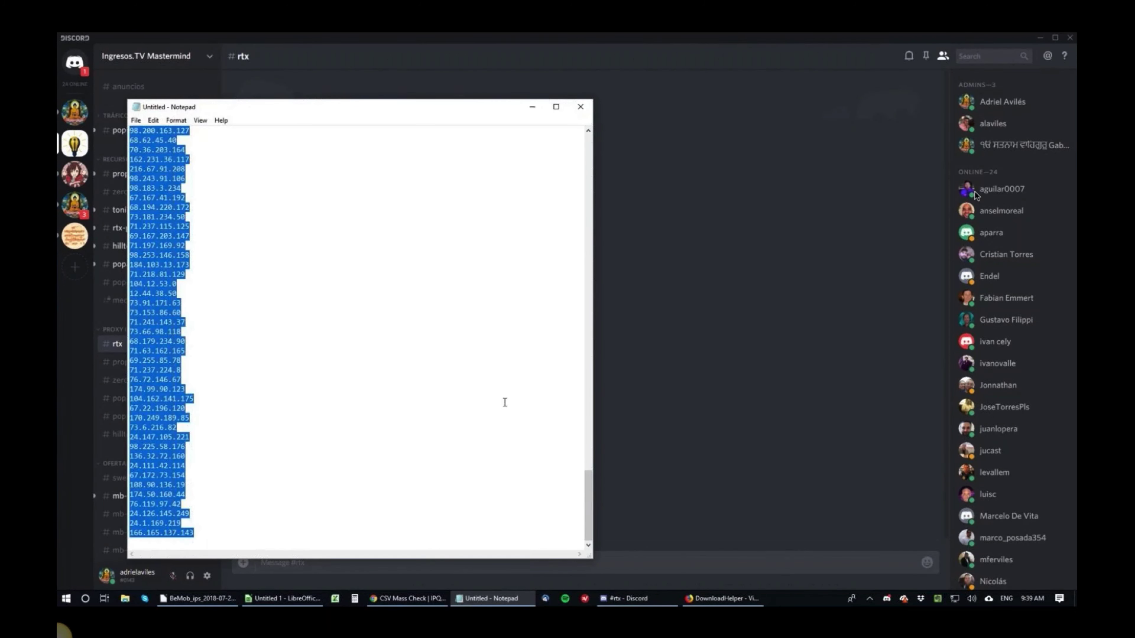
{"action": "left_click", "coordinate": [663, 364]}
{"action": "key", "text": "ctrl+v"}
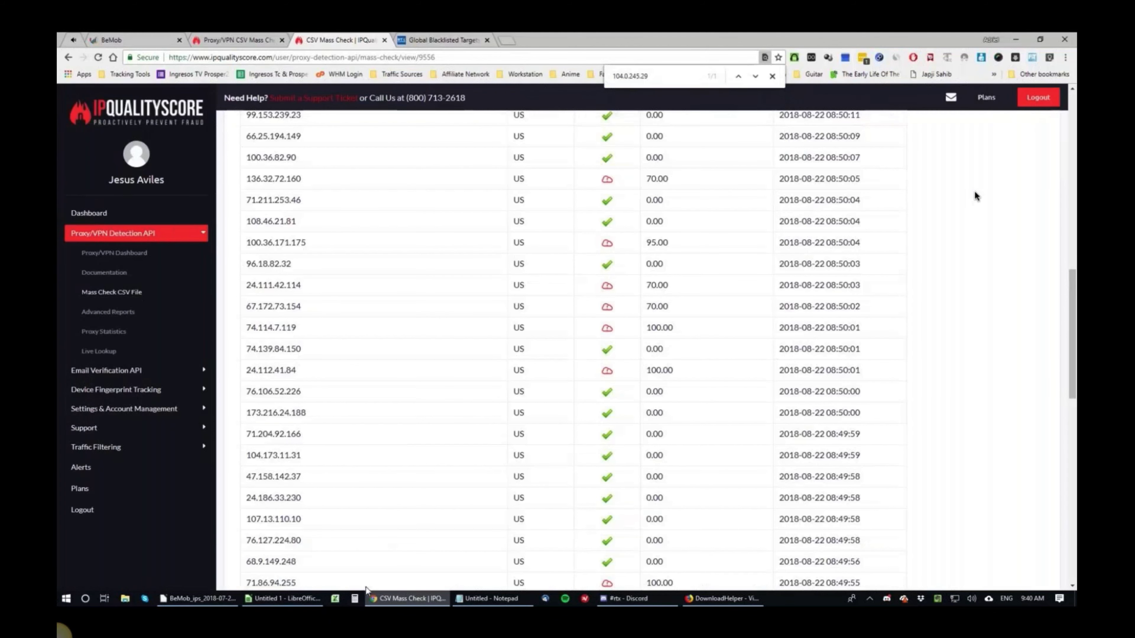
- Check the last listed proxy IP in cell A253 of the Calc sheet and return to Notepad
{"action": "left_click", "coordinate": [216, 599]}
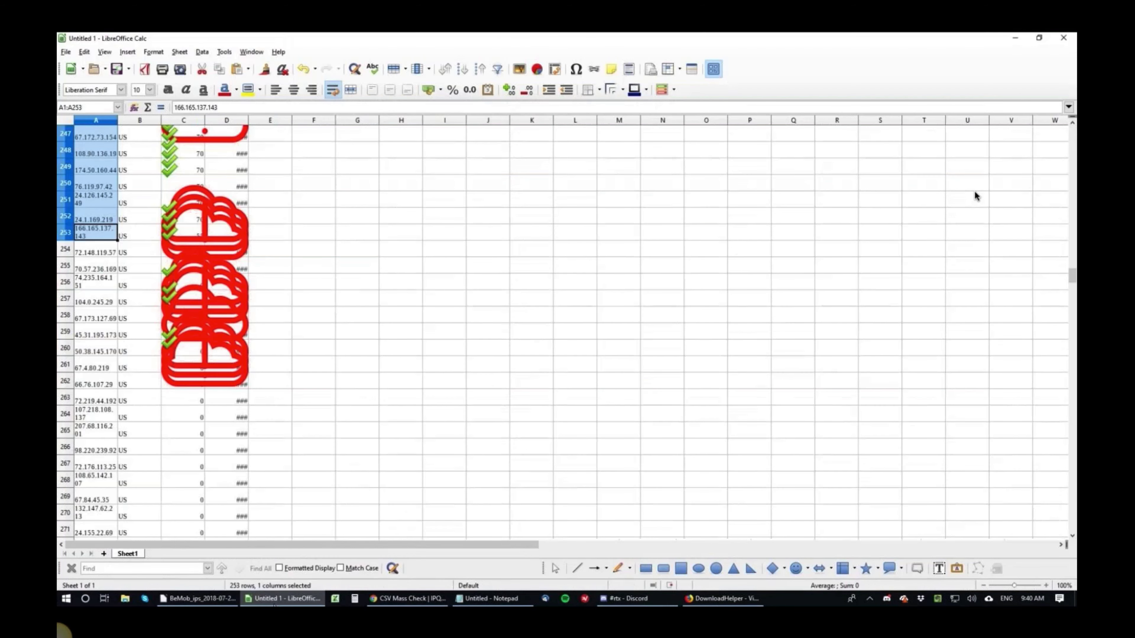
{"action": "double_click", "coordinate": [102, 240]}
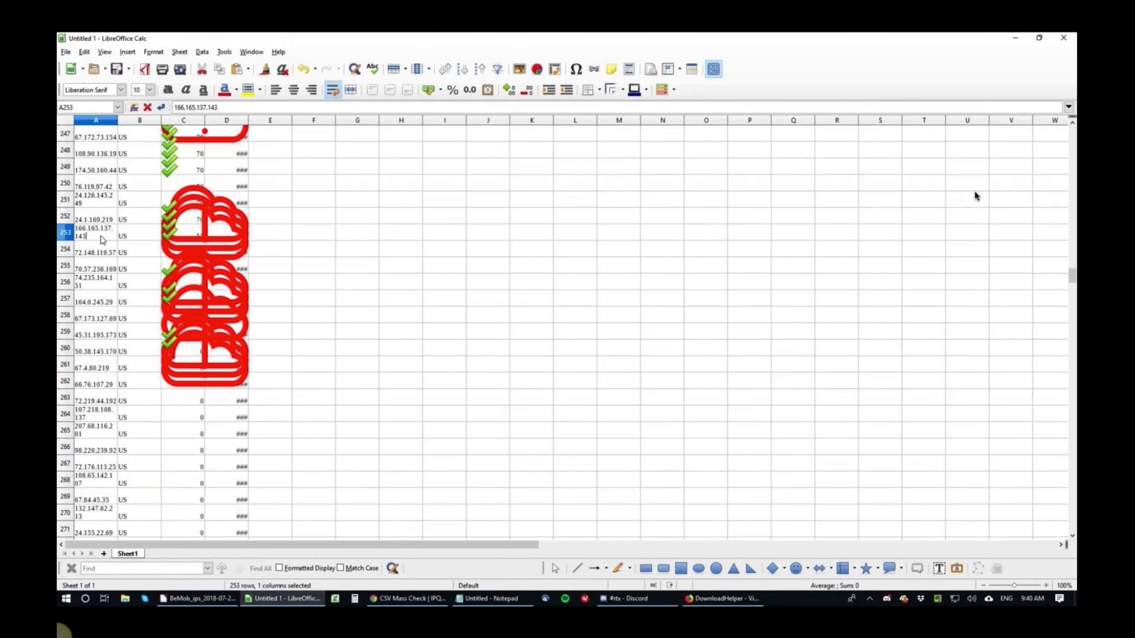
{"action": "key", "text": "alt+Tab"}
- Select the whole IP list in Notepad and check how much of it is in the unsent message in Discord's rtx channel
{"action": "left_click", "coordinate": [299, 506]}
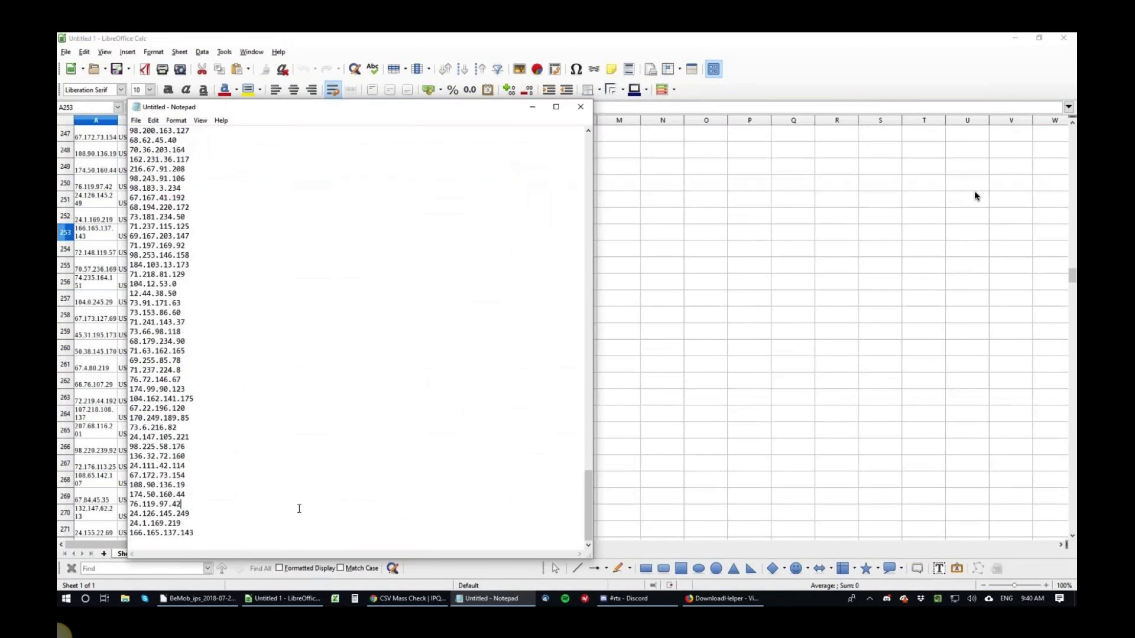
{"action": "left_click", "coordinate": [267, 542]}
{"action": "key", "text": "ctrl+a"}
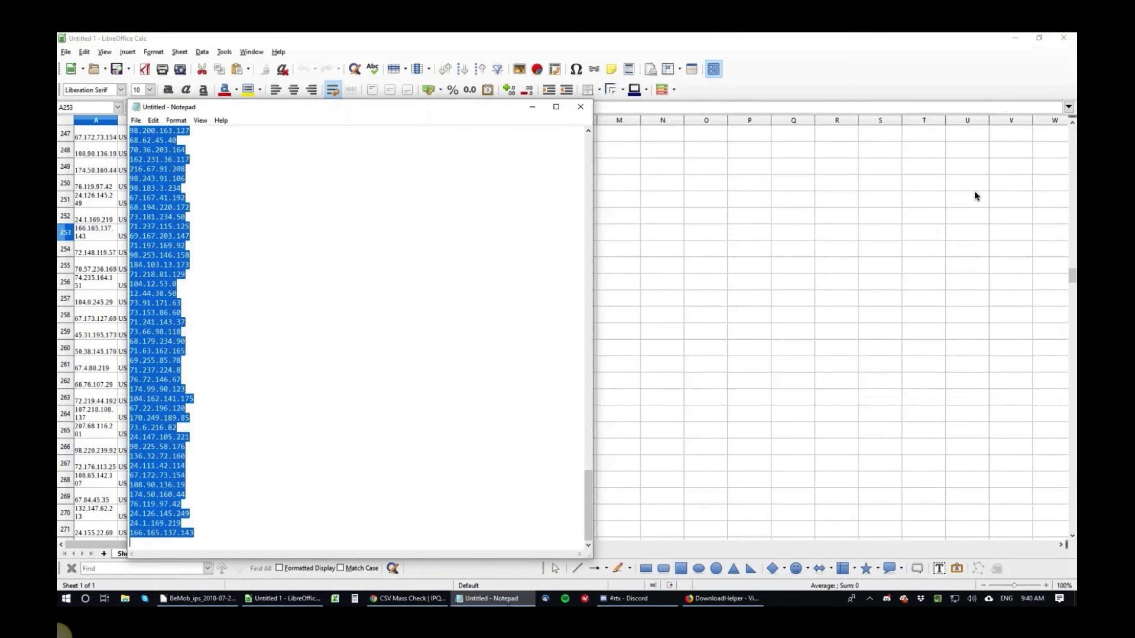
{"action": "left_click", "coordinate": [412, 599]}
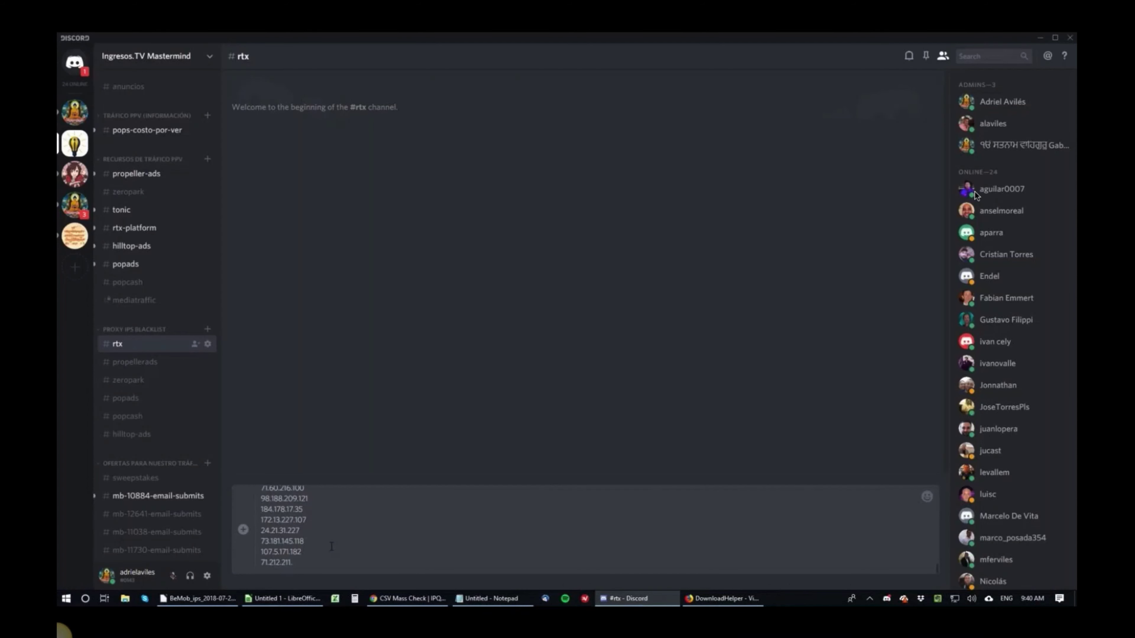
{"action": "scroll", "coordinate": [332, 546], "scroll_direction": "up", "scroll_amount": 10}
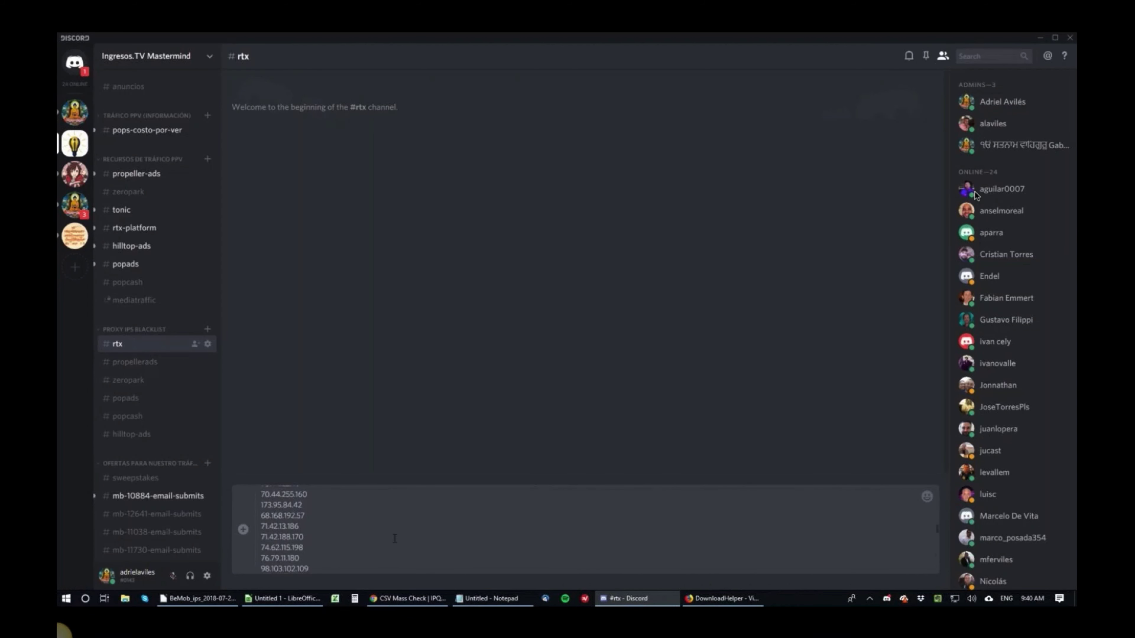
{"action": "scroll", "coordinate": [393, 540], "scroll_direction": "down", "scroll_amount": 5}
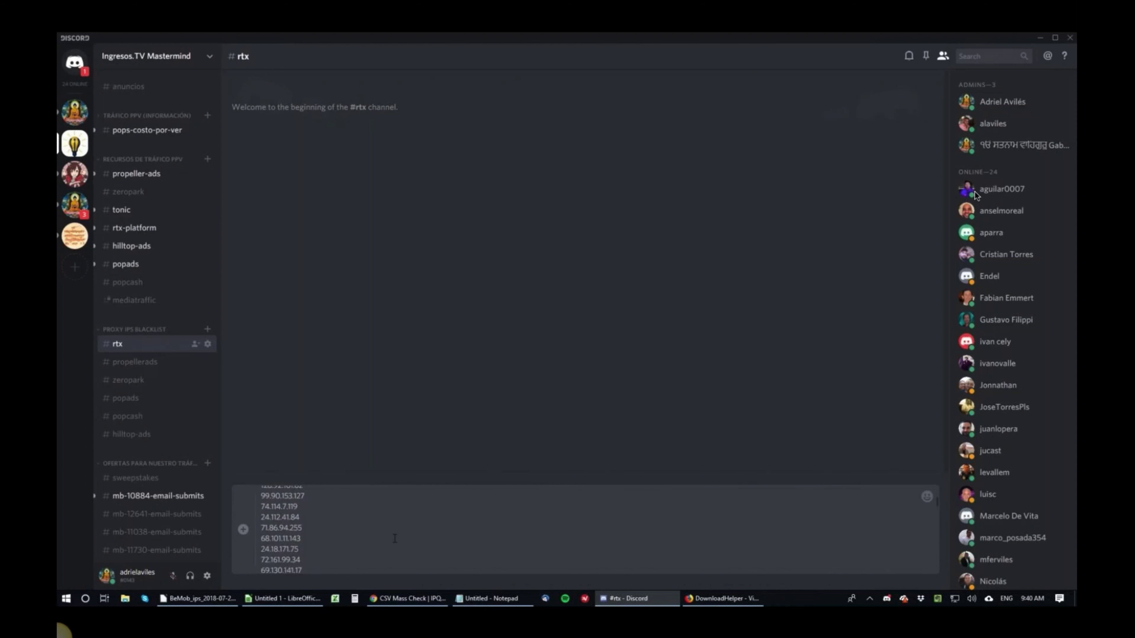
- Copy the unsent IP list from Discord into column A of a new Calc spreadsheet and check its last filled row
{"action": "key", "text": "ctrl+a"}
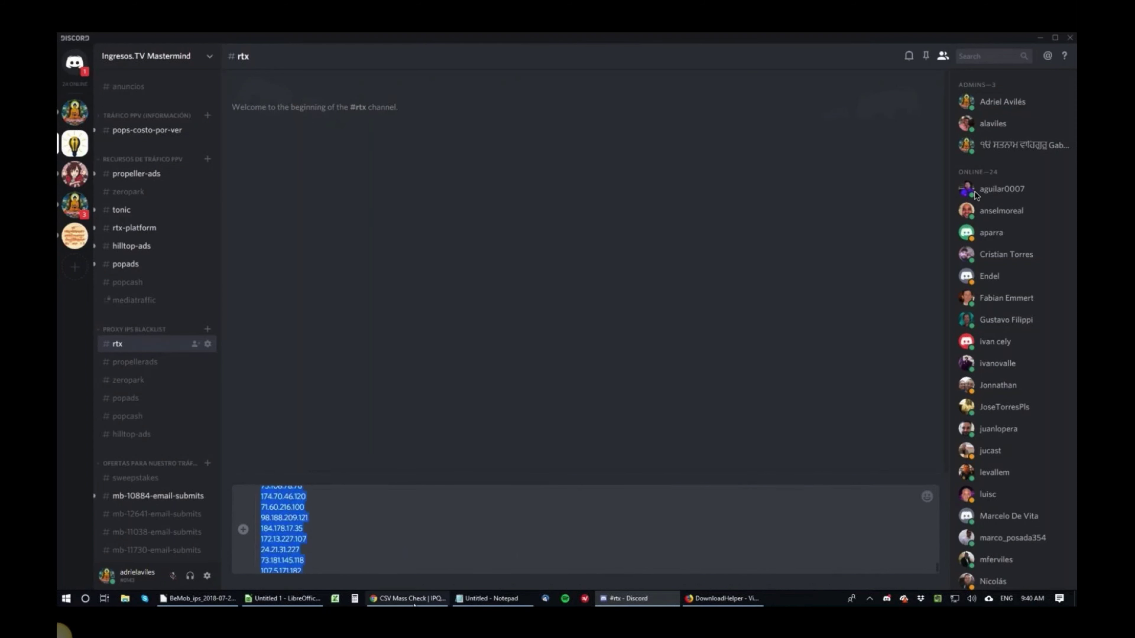
{"action": "left_click", "coordinate": [408, 598]}
{"action": "left_click", "coordinate": [279, 599]}
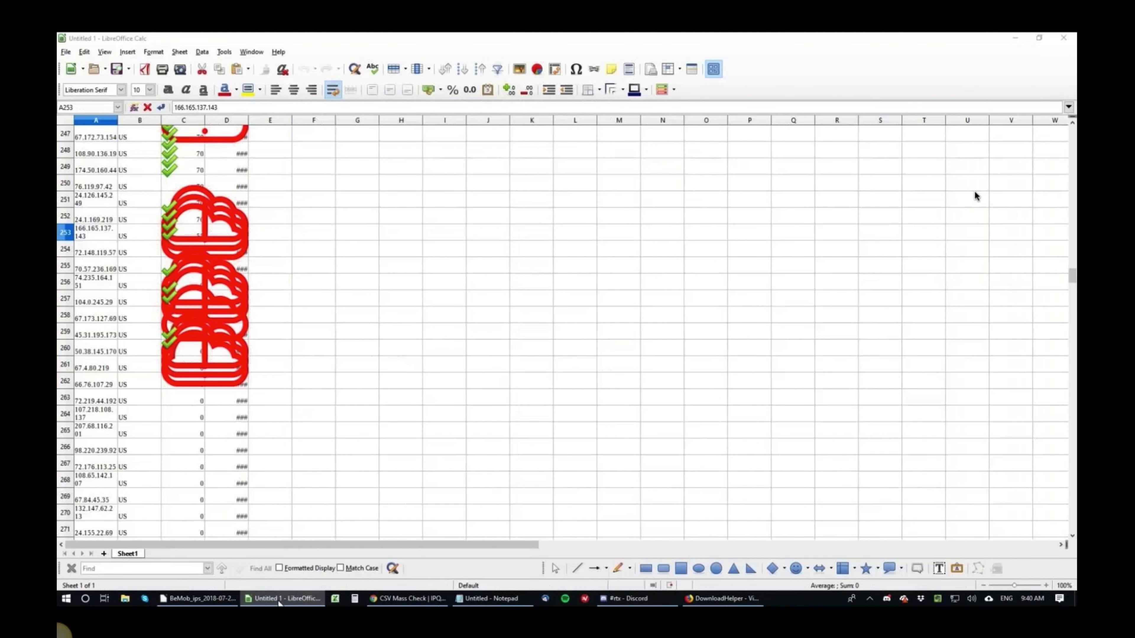
{"action": "key", "text": "ctrl+n"}
{"action": "key", "text": "ctrl+v"}
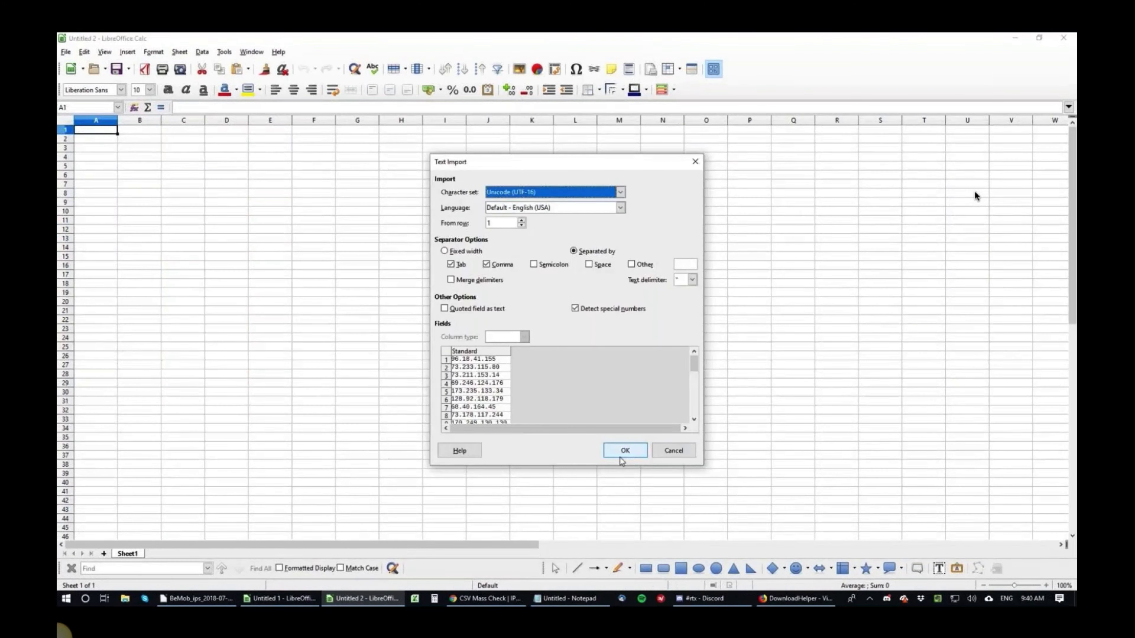
{"action": "left_click", "coordinate": [621, 456]}
{"action": "scroll", "coordinate": [178, 402], "scroll_direction": "down", "scroll_amount": 20}
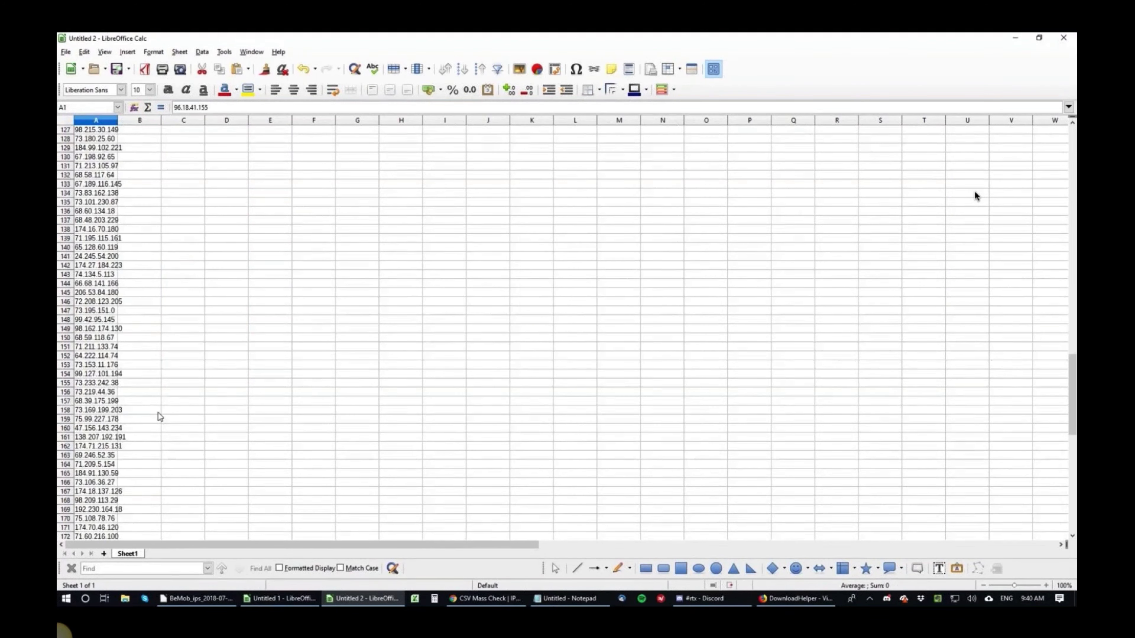
{"action": "scroll", "coordinate": [160, 417], "scroll_direction": "down", "scroll_amount": 9}
{"action": "left_click", "coordinate": [105, 366]}
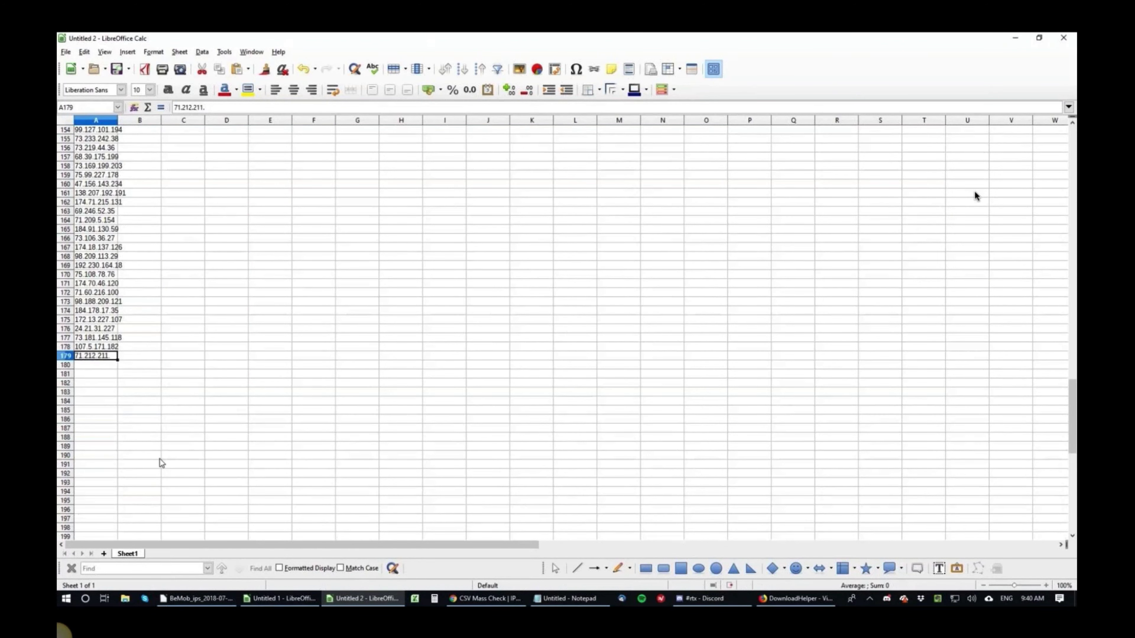
- Return to Discord and clear the entire unsent IP list from the rtx channel's message box
{"action": "key", "text": "alt+Tab"}
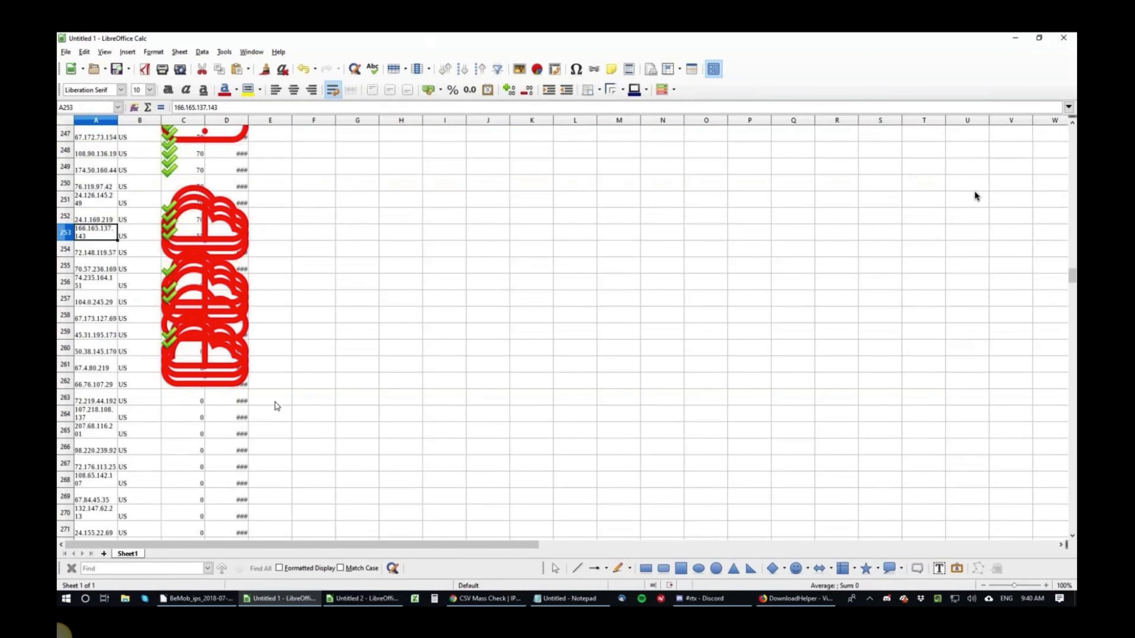
{"action": "left_click", "coordinate": [306, 453]}
{"action": "key", "text": "alt+Tab"}
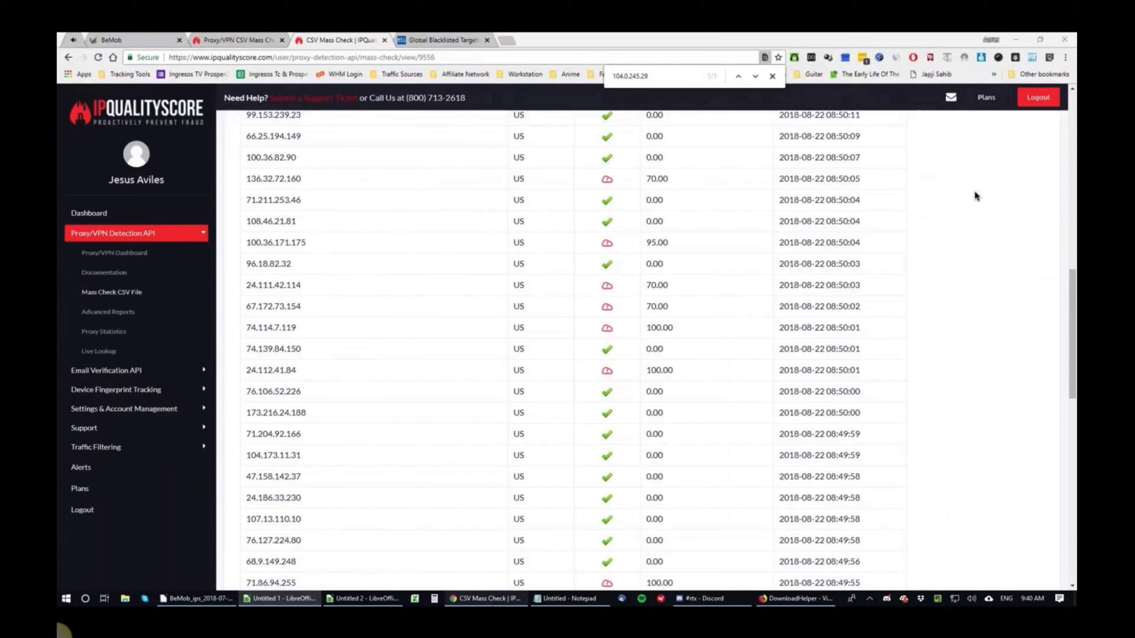
{"action": "key", "text": "alt+Tab"}
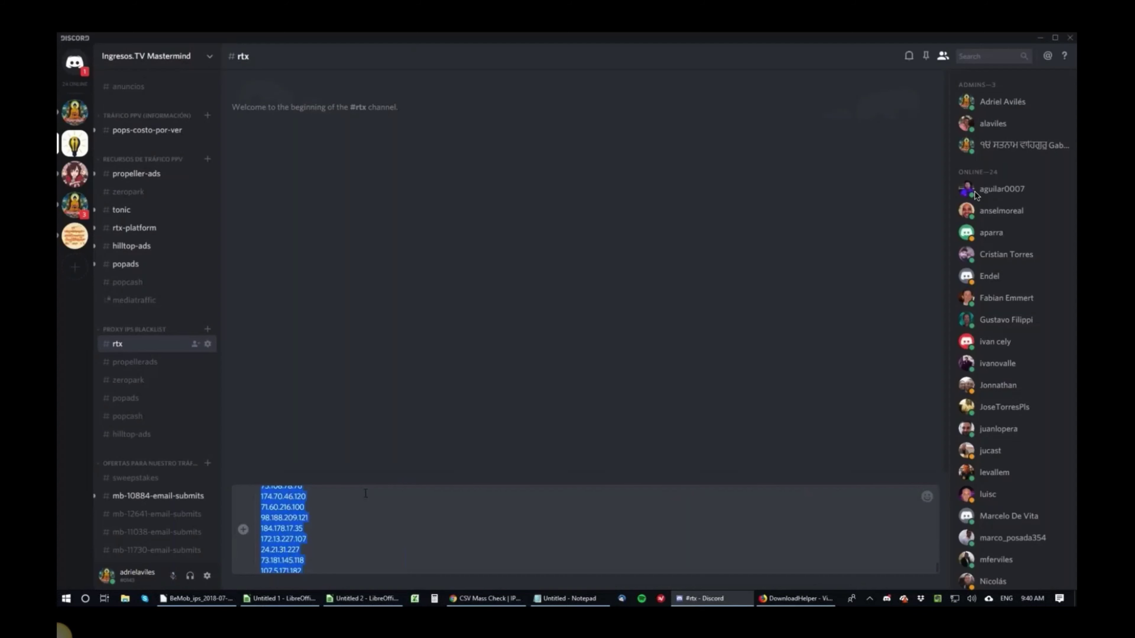
{"action": "left_click", "coordinate": [356, 493]}
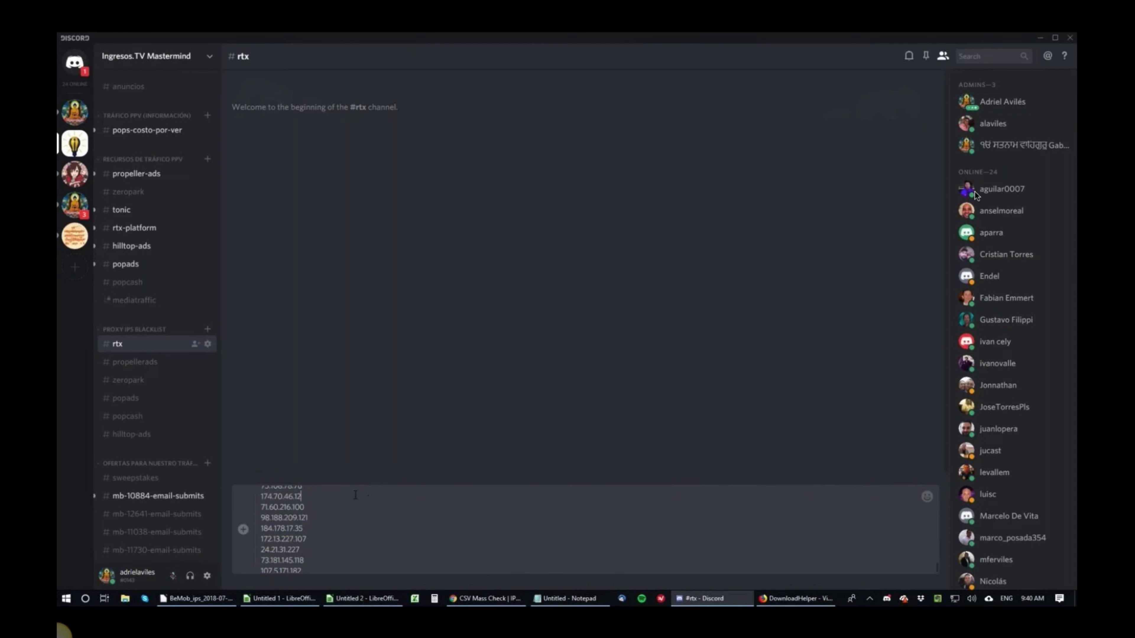
{"action": "key", "text": "ctrl+a"}
{"action": "key", "text": "BackSpace"}
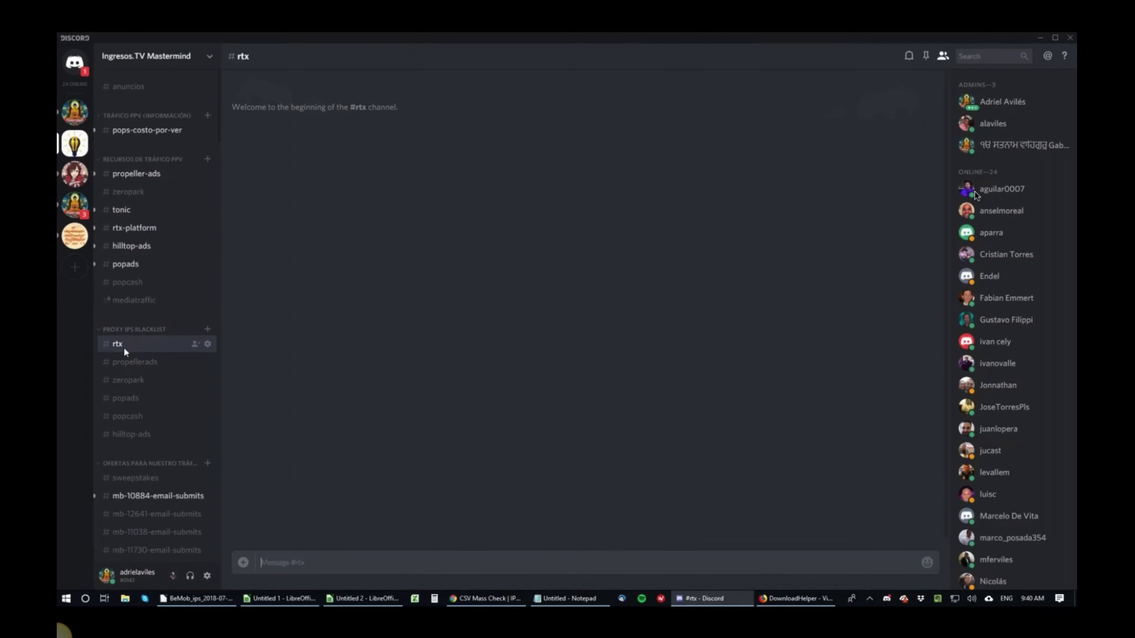
- Switch to the Untitled 1 Calc spreadsheet with the full proxy IP list and go to cell A1
{"action": "key", "text": "alt+Tab"}
{"action": "key", "text": "alt+Tab"}
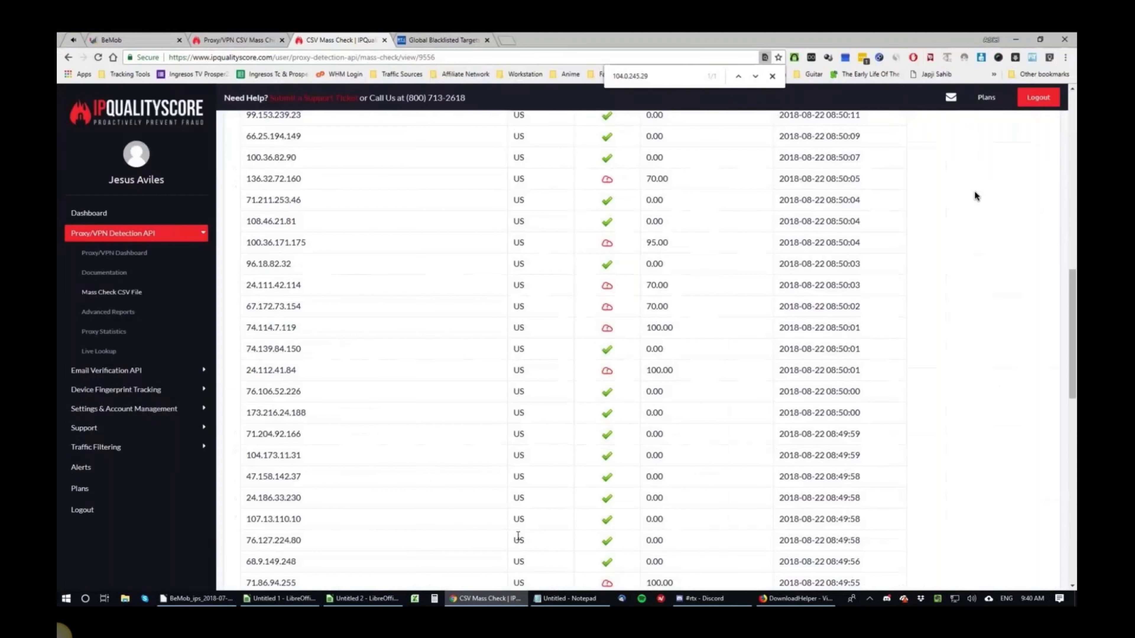
{"action": "key", "text": "alt+Tab"}
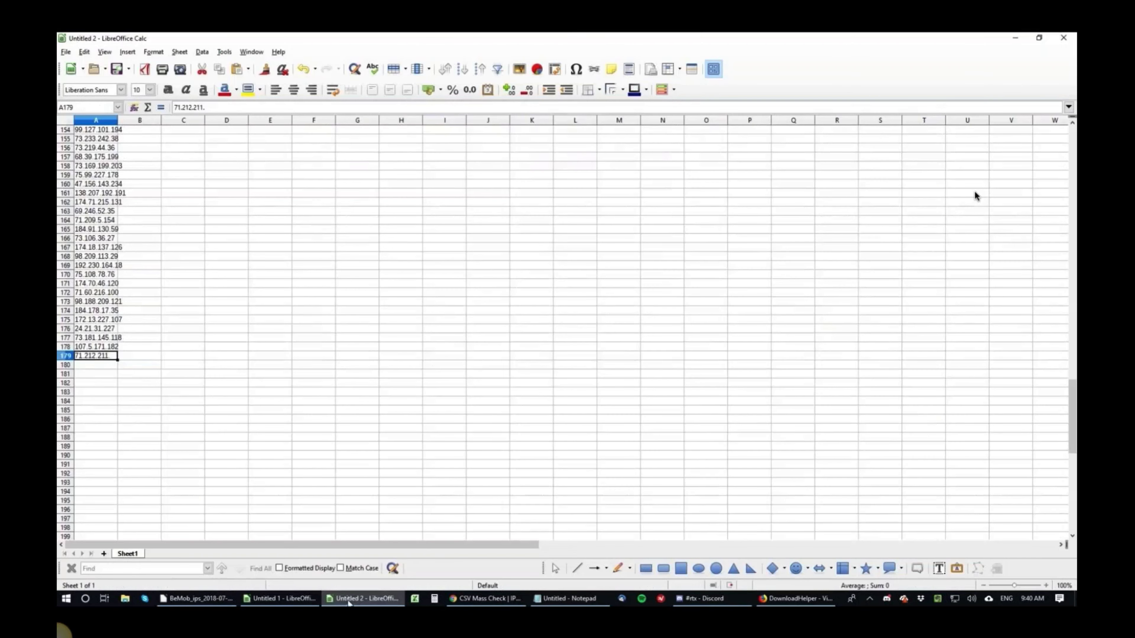
{"action": "key", "text": "alt+Tab"}
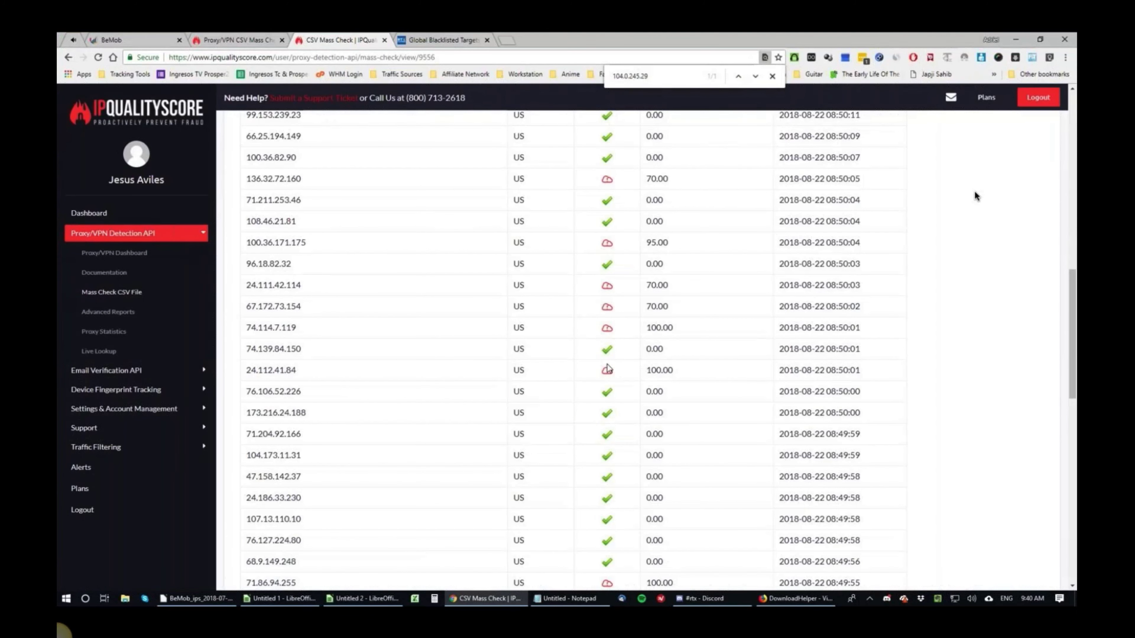
{"action": "mouse_move", "coordinate": [313, 604]}
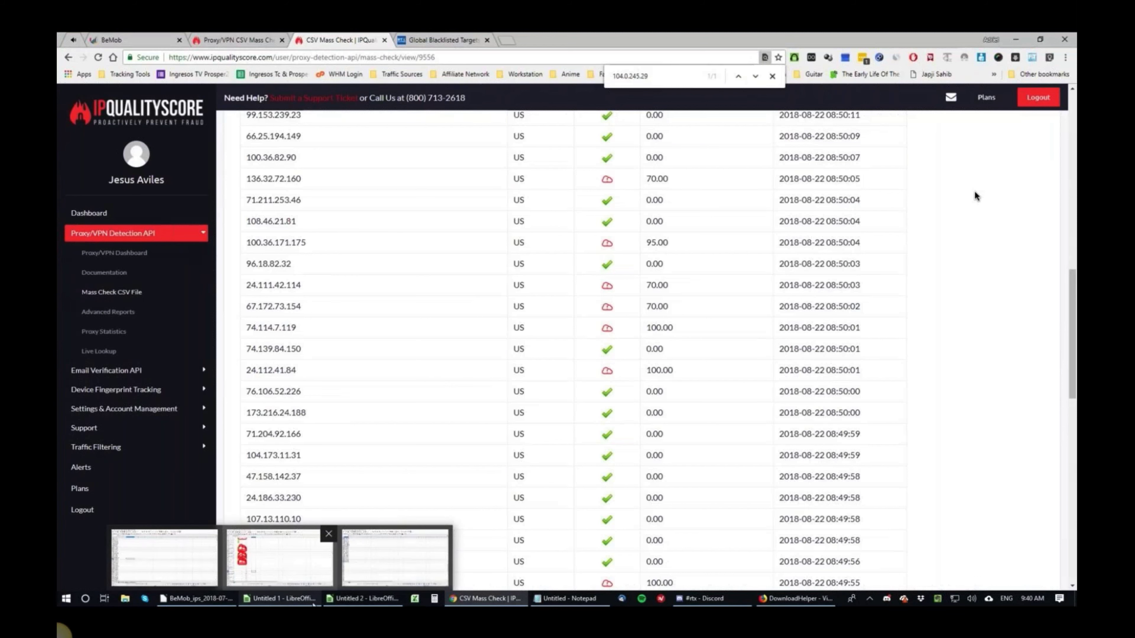
{"action": "left_click", "coordinate": [299, 573]}
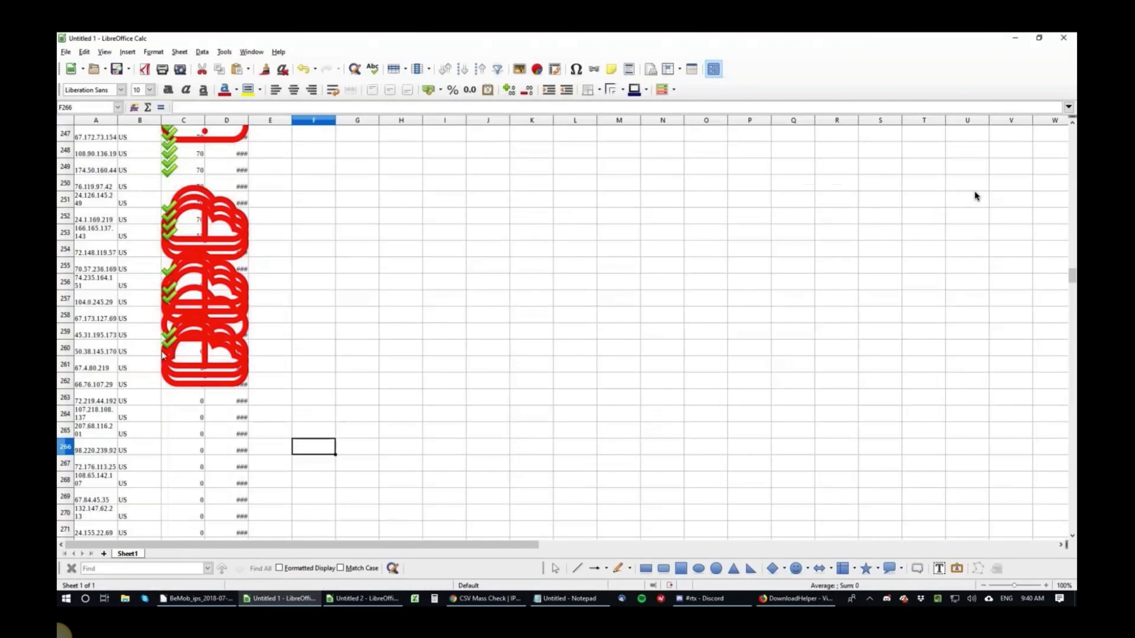
{"action": "key", "text": "ctrl+Home"}
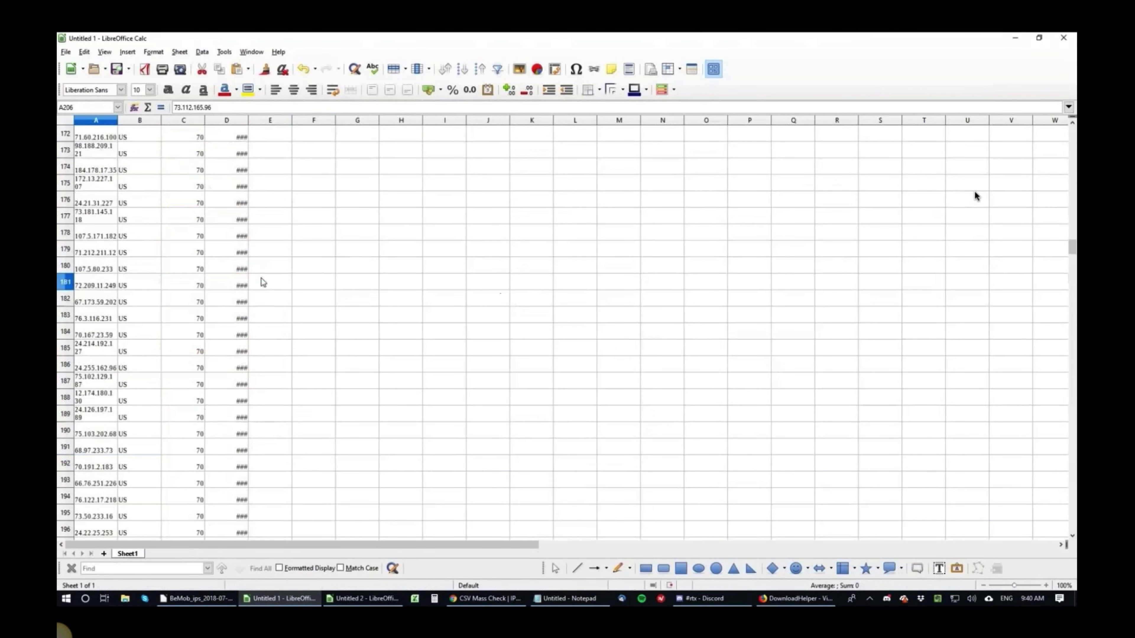
- Copy the first 100 proxy IPs, cells A1 to A100, from the Untitled 1 spreadsheet
{"action": "scroll", "coordinate": [101, 145], "scroll_direction": "down", "scroll_amount": 12}
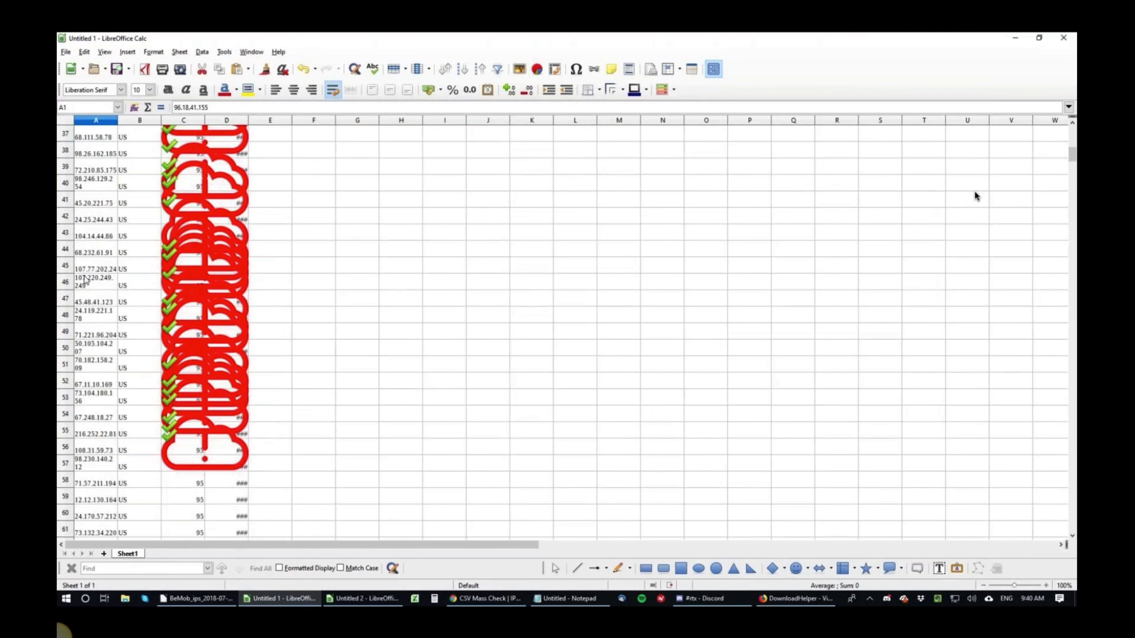
{"action": "scroll", "coordinate": [85, 281], "scroll_direction": "down", "scroll_amount": 7}
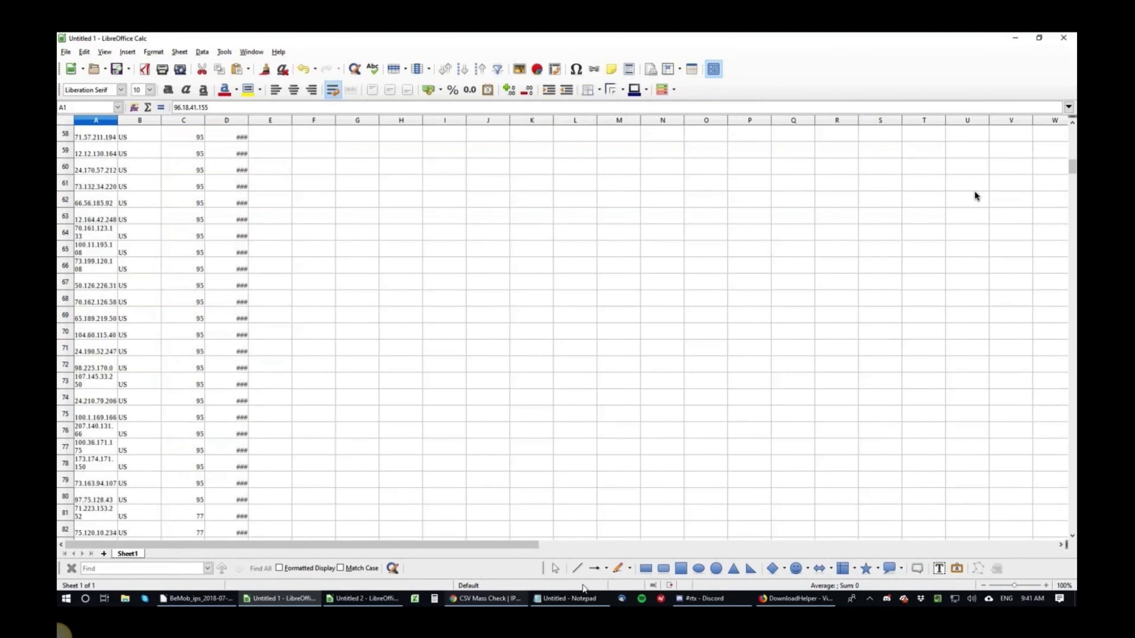
{"action": "left_click", "coordinate": [704, 598]}
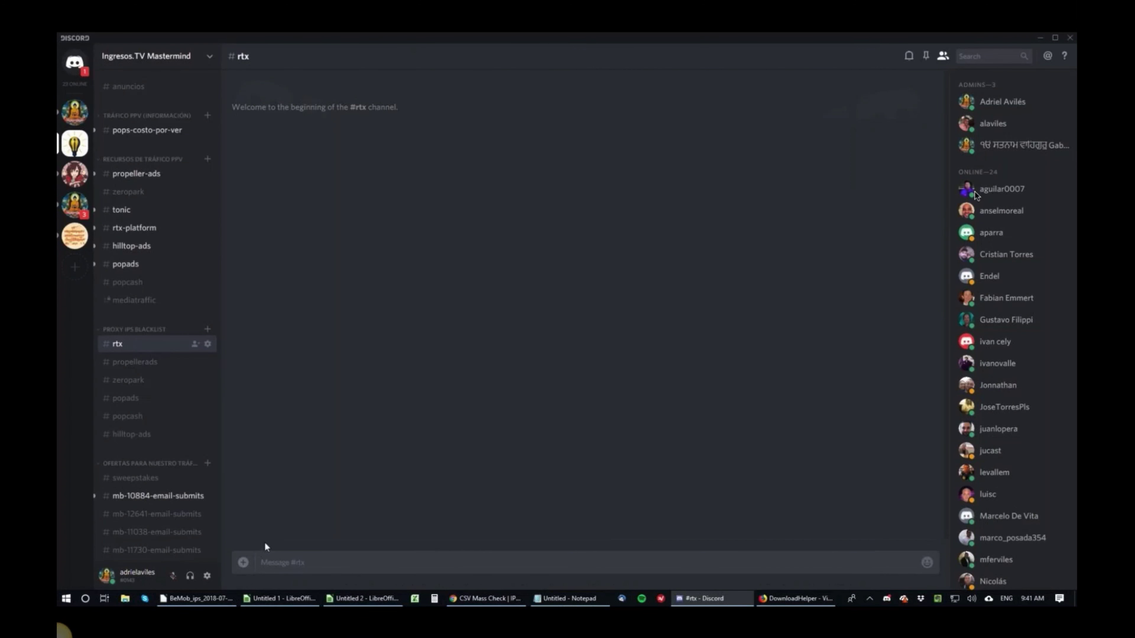
{"action": "left_click", "coordinate": [347, 568]}
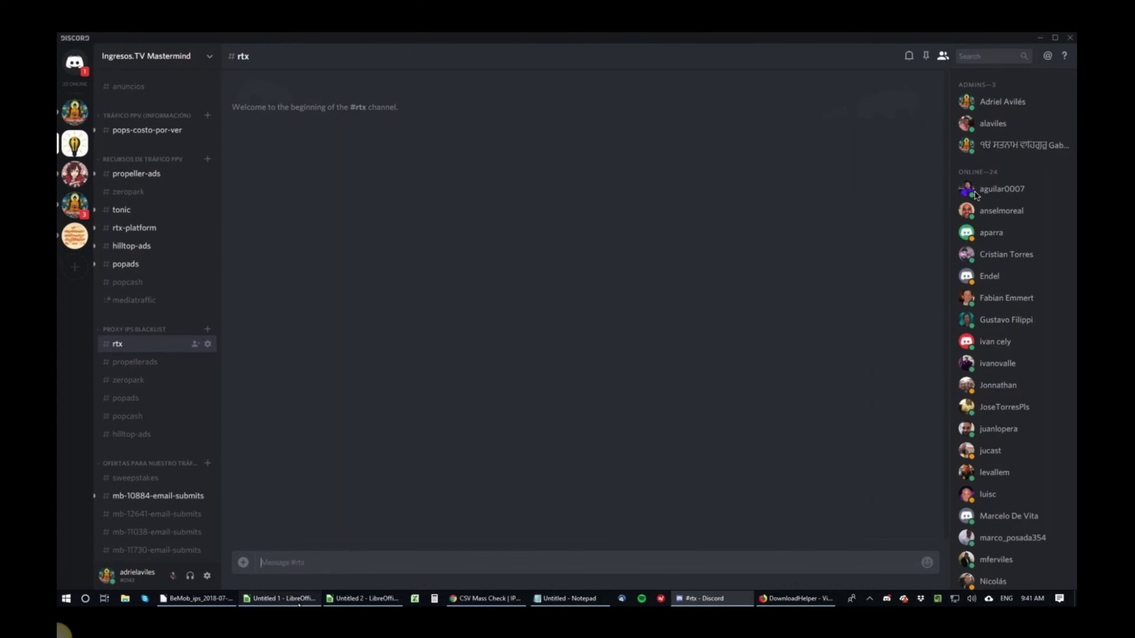
{"action": "left_click", "coordinate": [280, 598]}
{"action": "scroll", "coordinate": [974, 196], "scroll_direction": "down", "scroll_amount": 13}
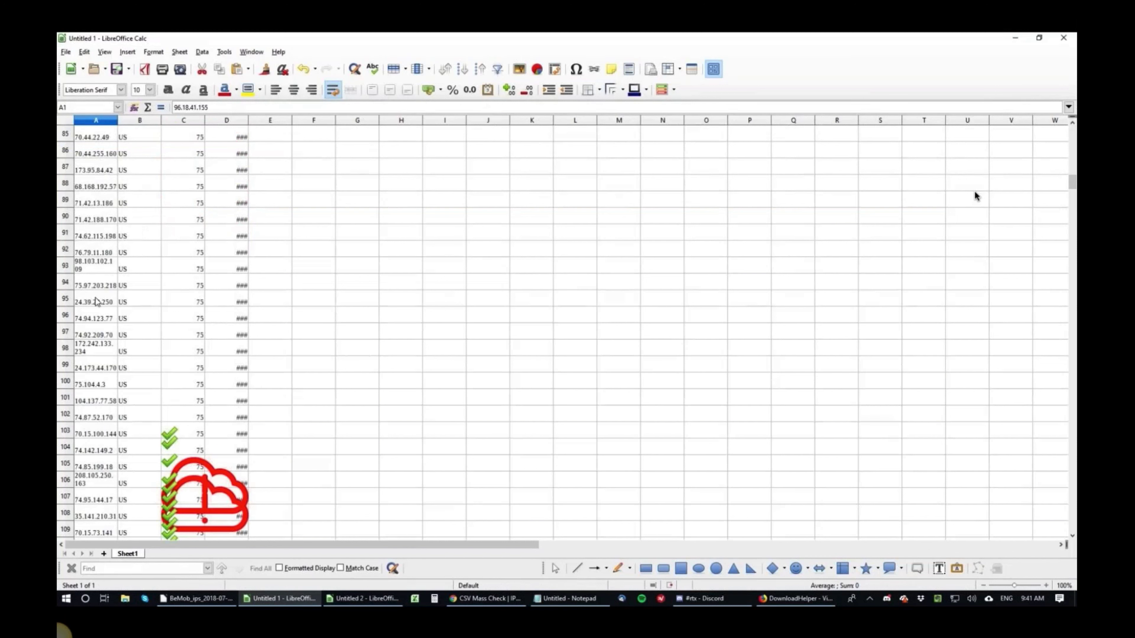
{"action": "left_click", "coordinate": [96, 236], "text": "shift"}
{"action": "key", "text": "ctrl+c"}
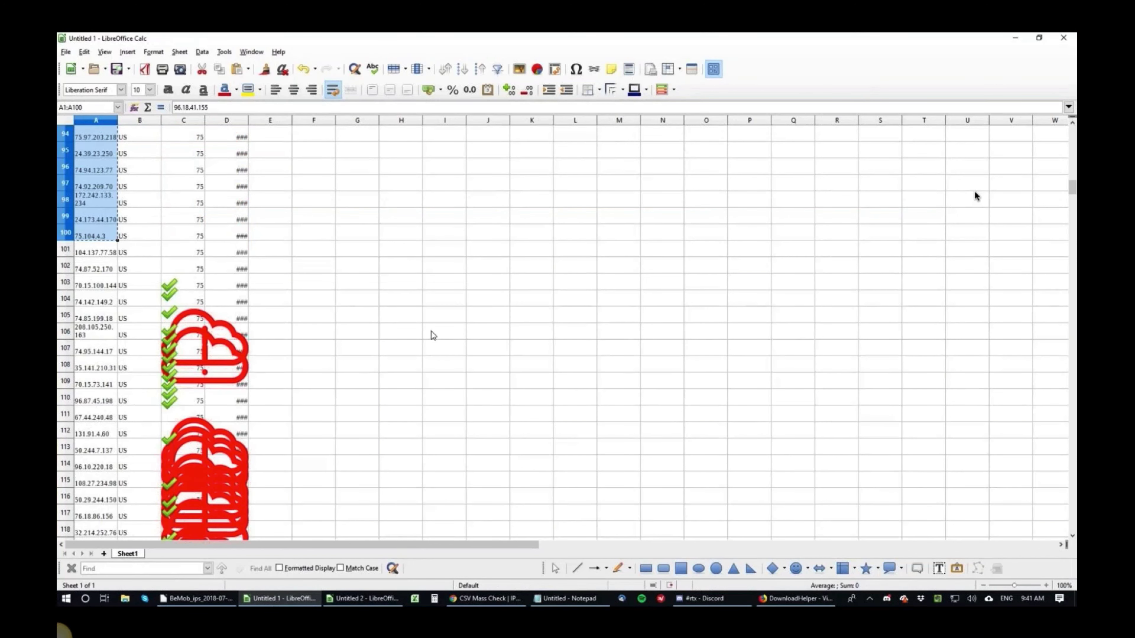
- Replace the IP list in Notepad with the 100 copied IPs and take the whole text as plain text
{"action": "key", "text": "alt+Tab"}
{"action": "key", "text": "ctrl+a"}
{"action": "key", "text": "ctrl+v"}
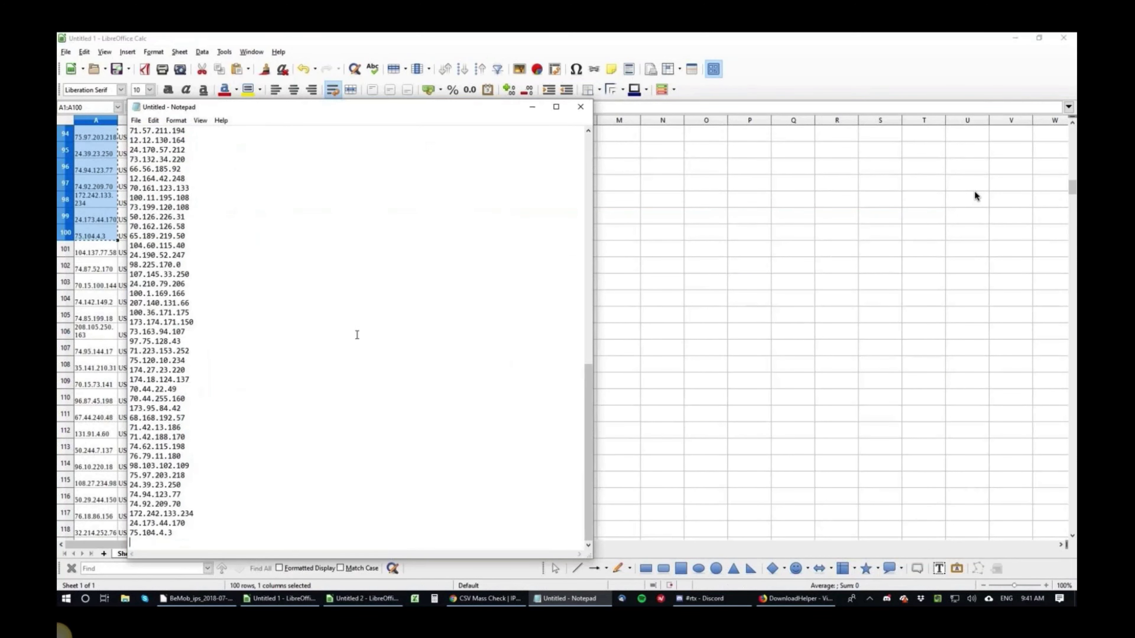
{"action": "key", "text": "ctrl+a"}
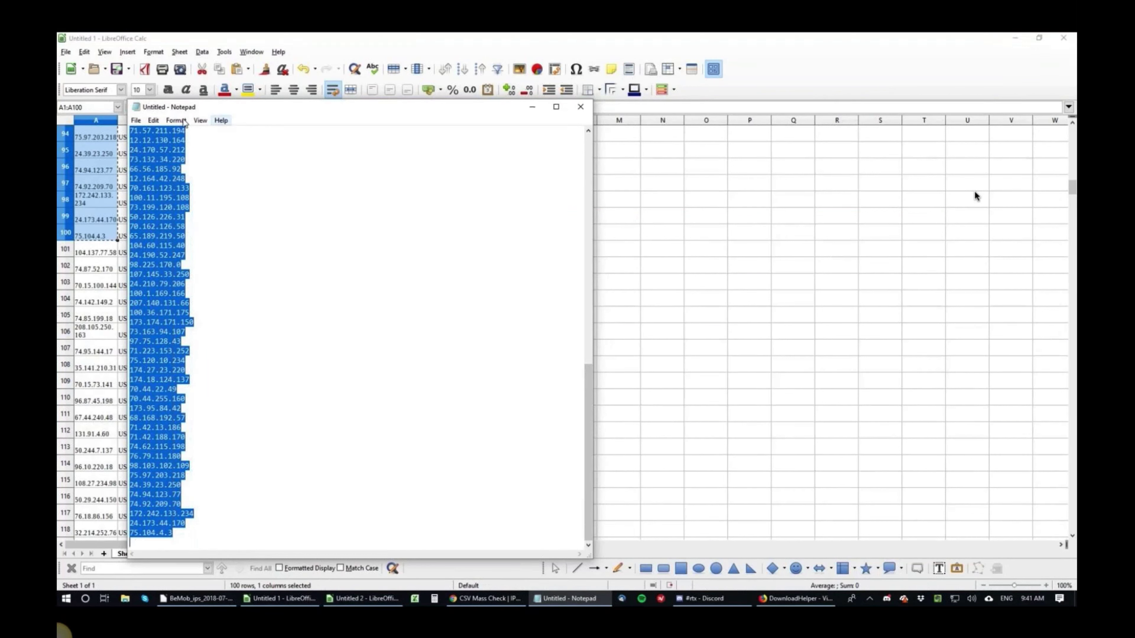
- Paste the batch of 100 IPs into the message box of Discord's rtx channel and send it
{"action": "key", "text": "alt+Tab"}
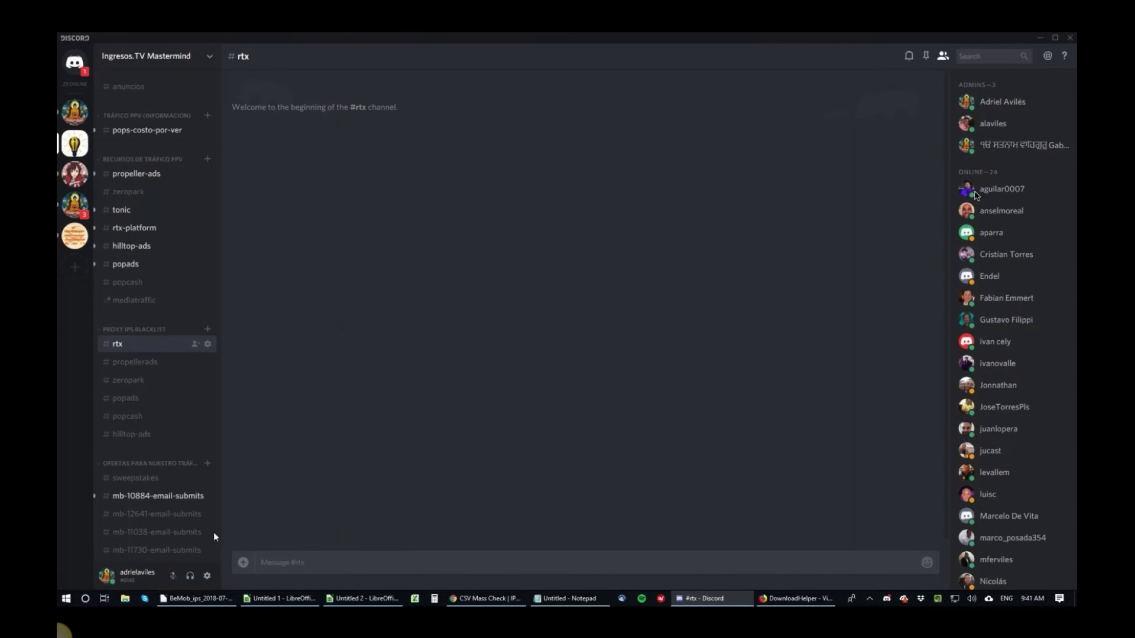
{"action": "left_click", "coordinate": [313, 563]}
{"action": "key", "text": "ctrl+v"}
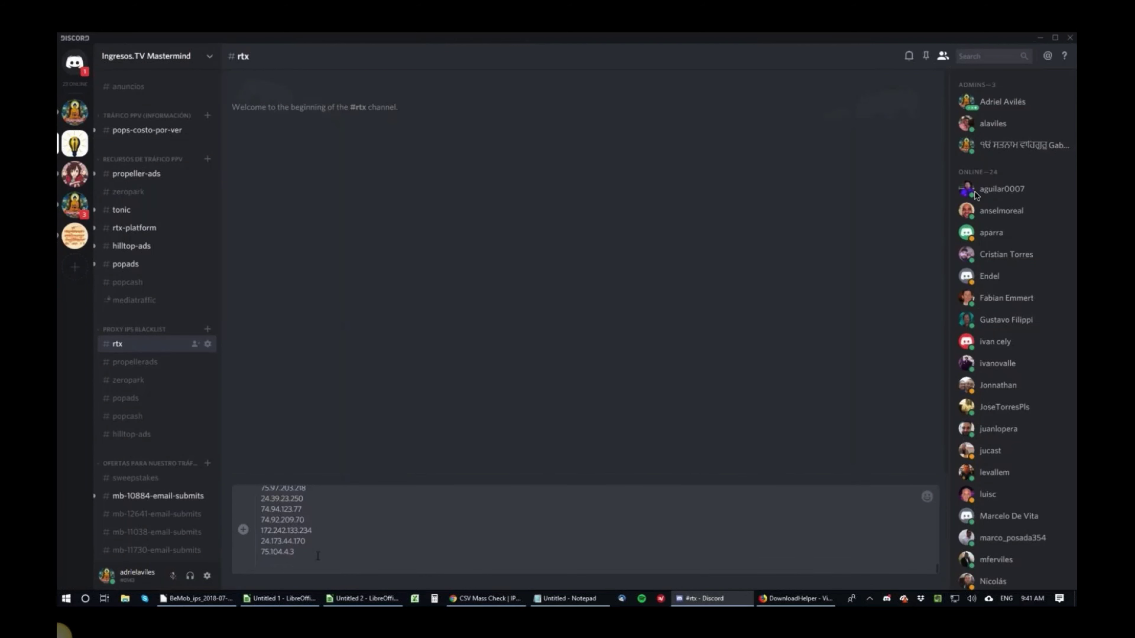
{"action": "key", "text": "alt+Tab"}
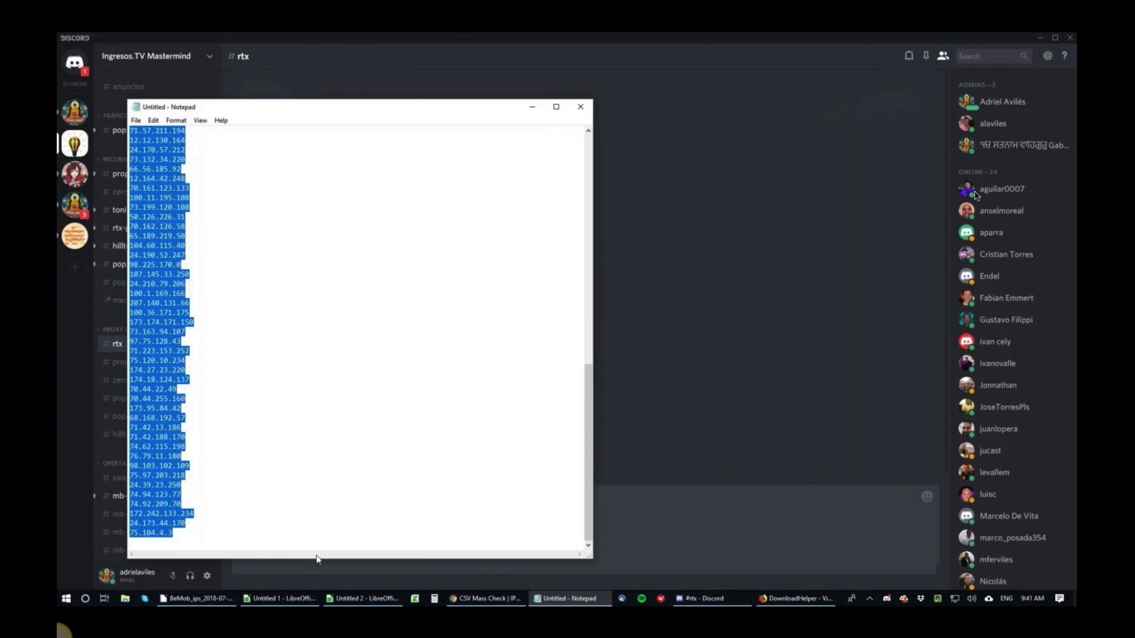
{"action": "left_click", "coordinate": [295, 594]}
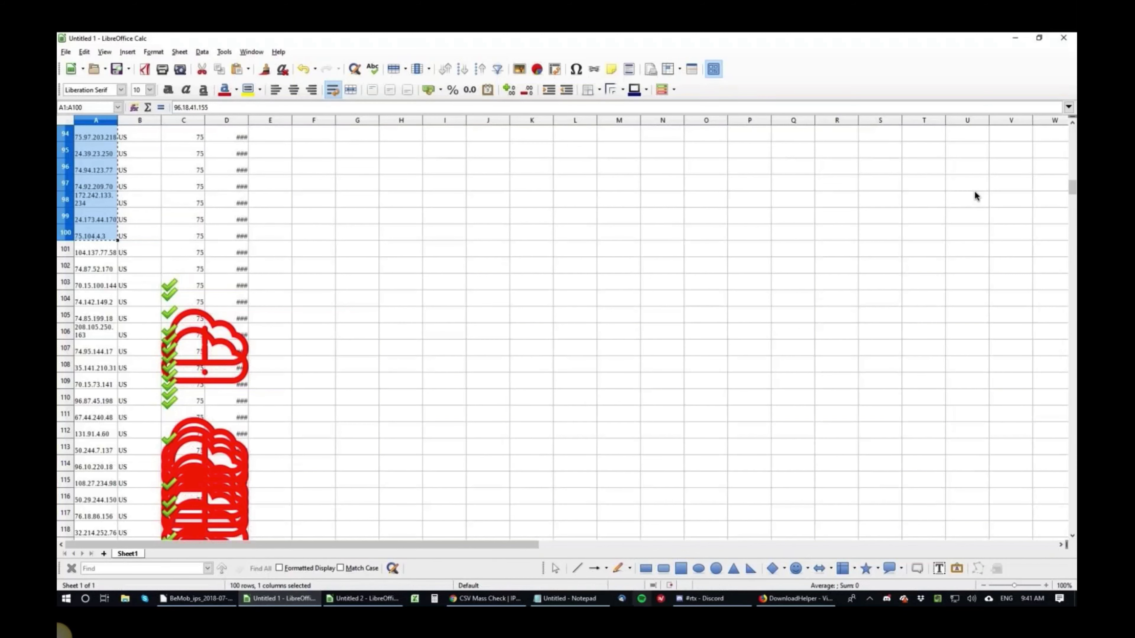
{"action": "key", "text": "alt+Tab"}
{"action": "left_click", "coordinate": [703, 600]}
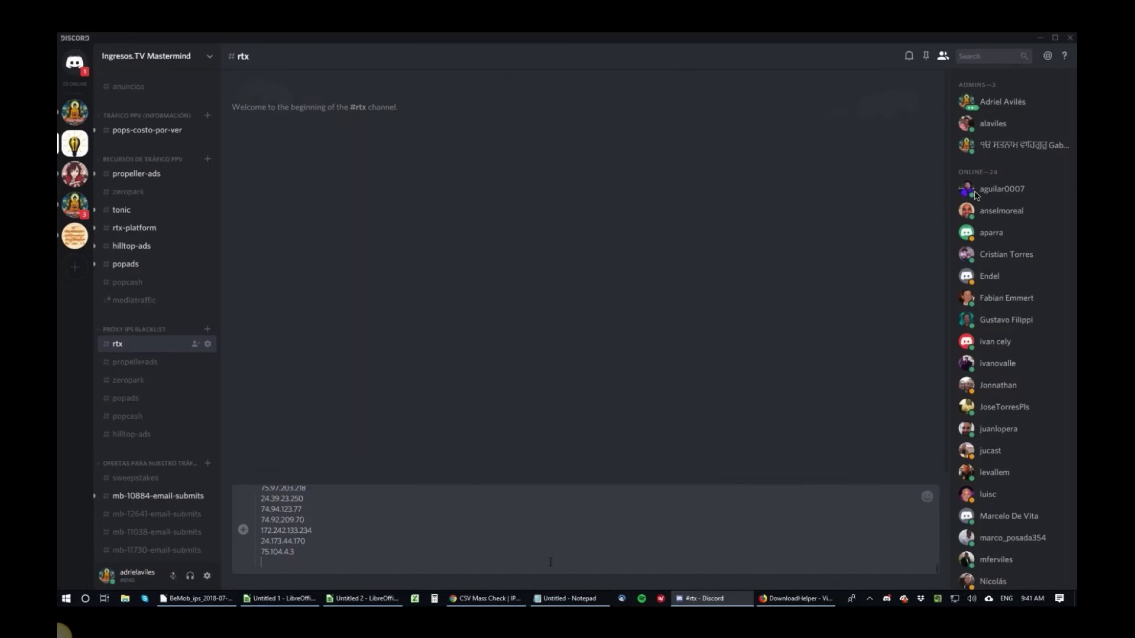
{"action": "key", "text": "Return"}
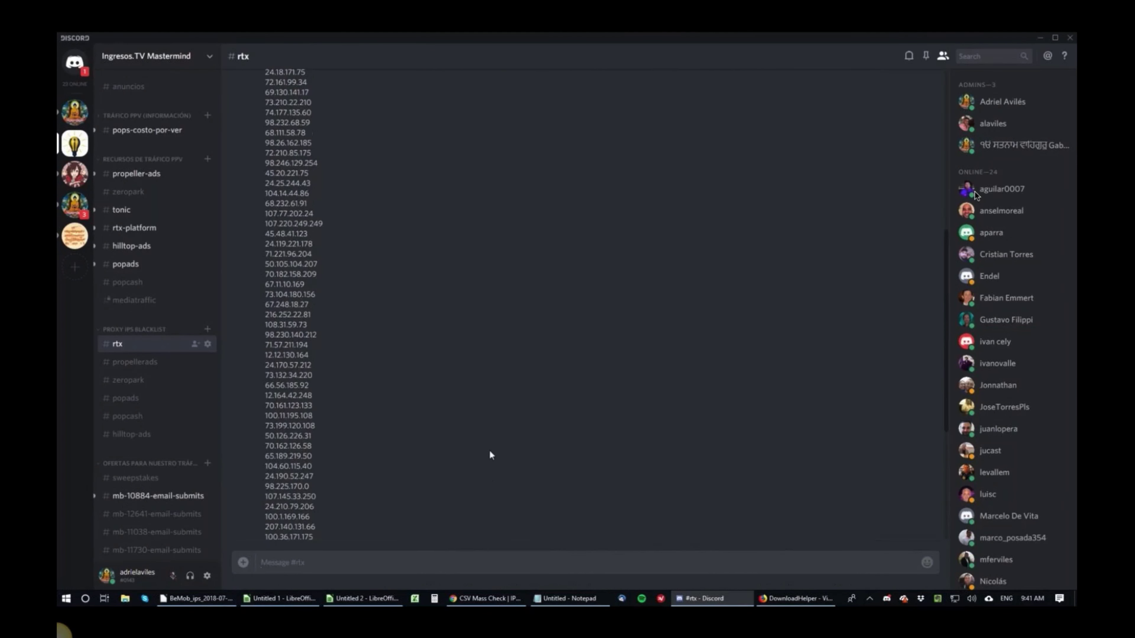
- Edit the sent IP message in the rtx channel, adding a line with ":" above the first IP, and save it
{"action": "scroll", "coordinate": [392, 291], "scroll_direction": "down", "scroll_amount": 5}
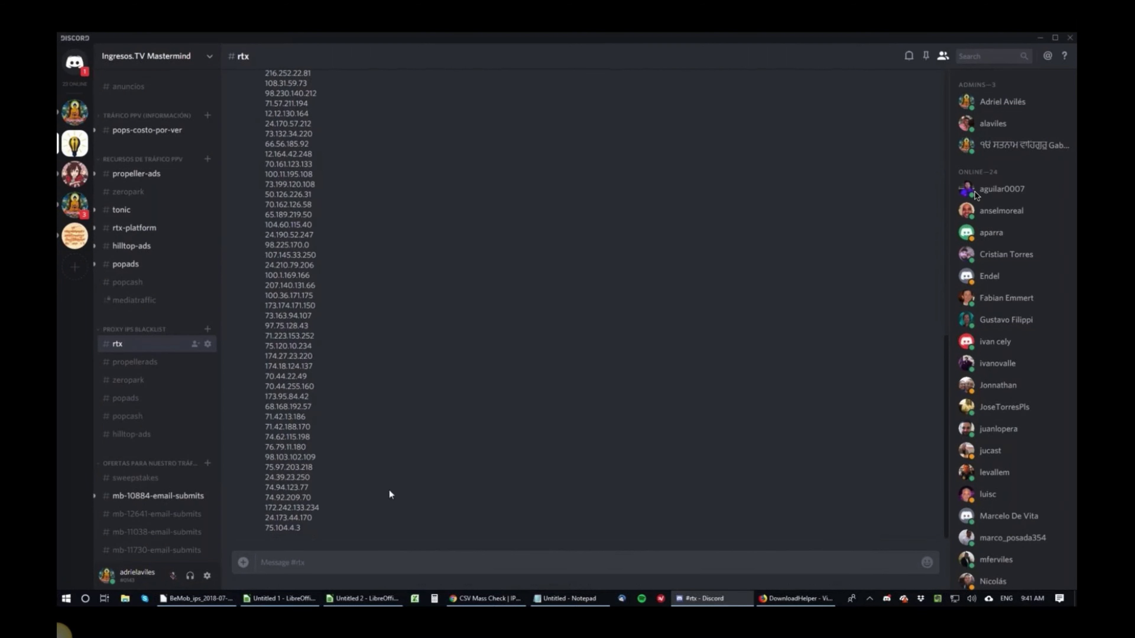
{"action": "right_click", "coordinate": [363, 465]}
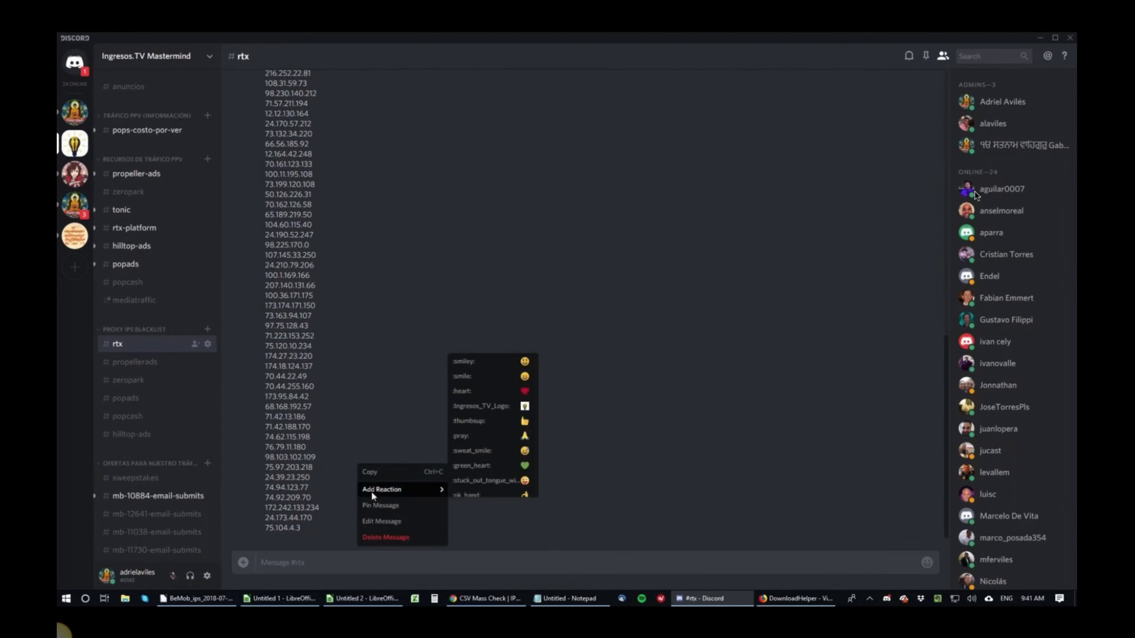
{"action": "left_click", "coordinate": [389, 504]}
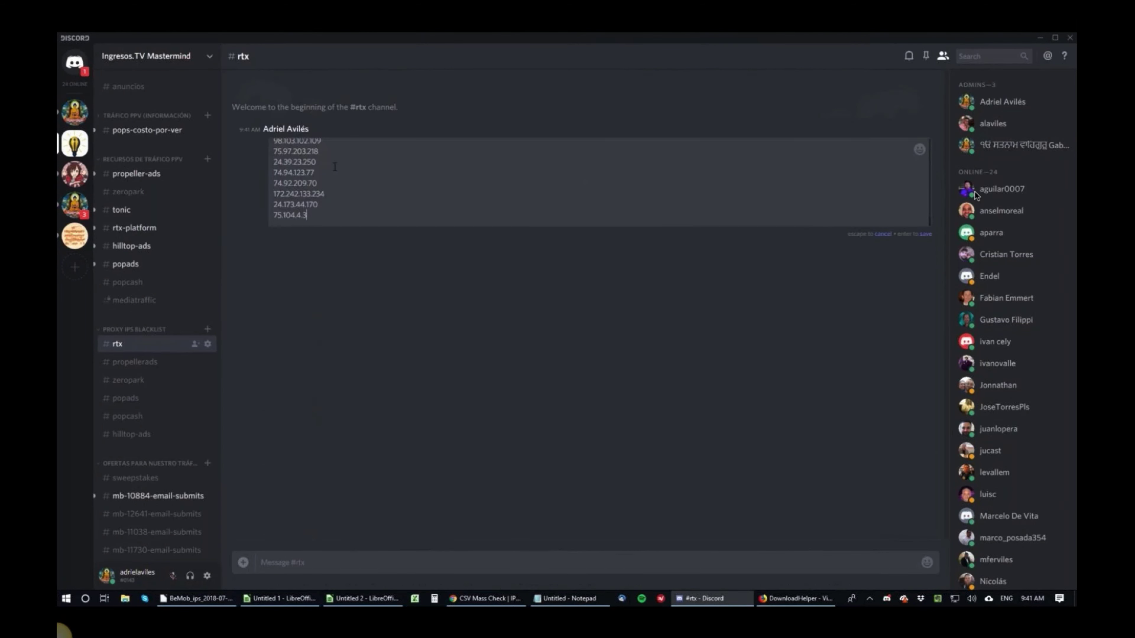
{"action": "scroll", "coordinate": [335, 167], "scroll_direction": "up", "scroll_amount": 4}
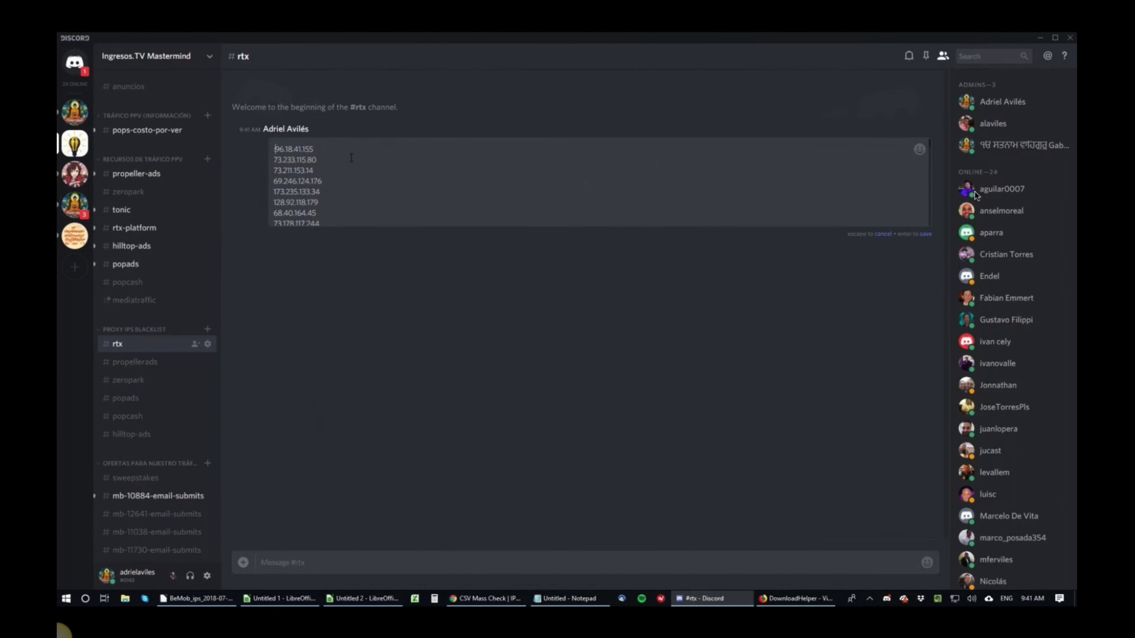
{"action": "key", "text": "shift+Return"}
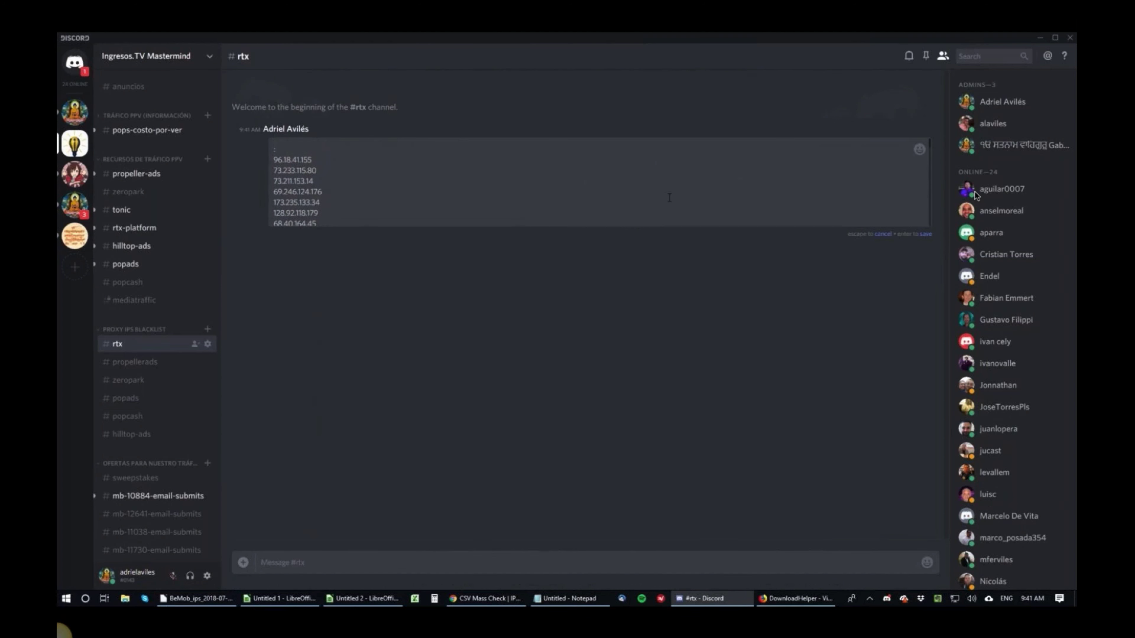
{"action": "key", "text": "Return"}
{"action": "scroll", "coordinate": [410, 156], "scroll_direction": "up", "scroll_amount": 10}
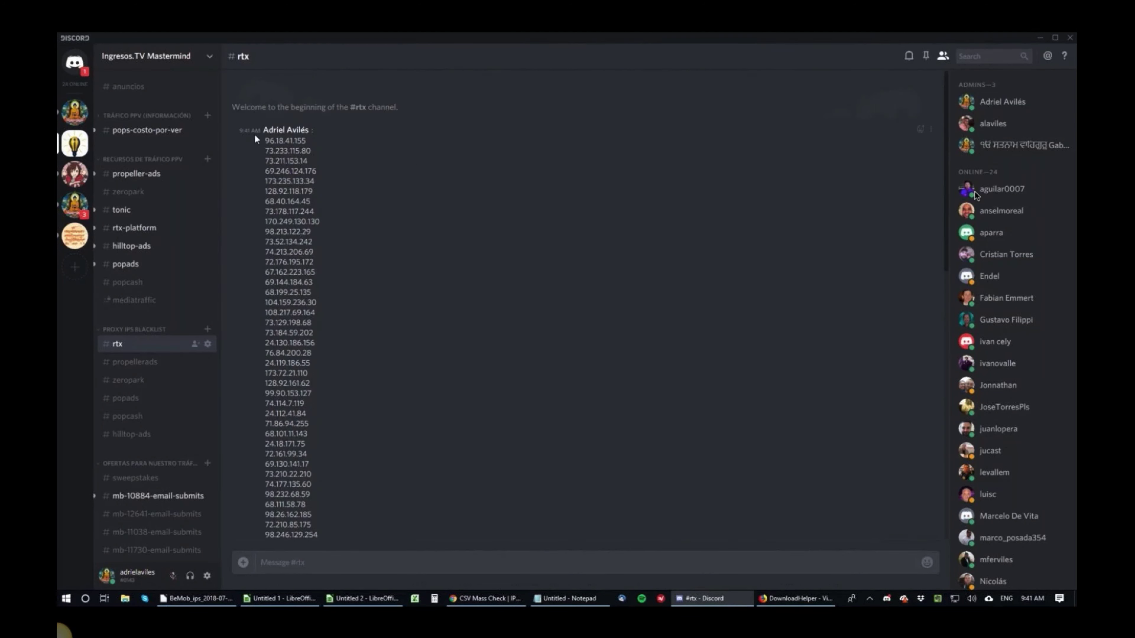
{"action": "left_click_drag", "start_coordinate": [255, 134], "coordinate": [356, 254]}
{"action": "scroll", "coordinate": [356, 250], "scroll_direction": "down", "scroll_amount": 10}
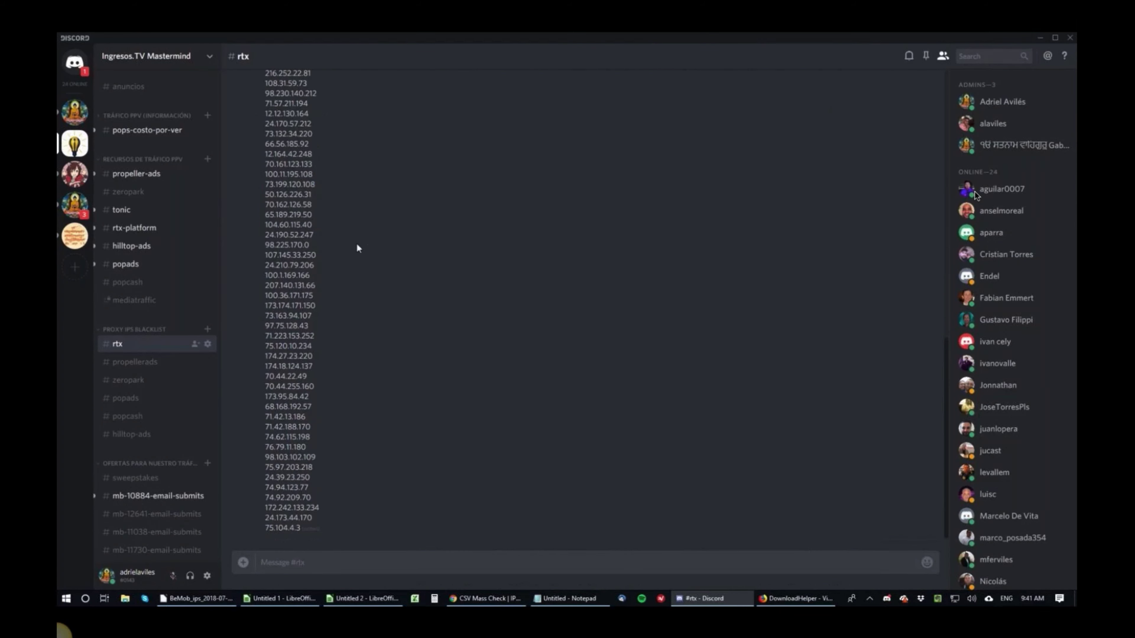
- Switch to the Untitled 1 spreadsheet and copy the second batch of 100 IPs, cells A101 to A200
{"action": "key", "text": "alt+Tab"}
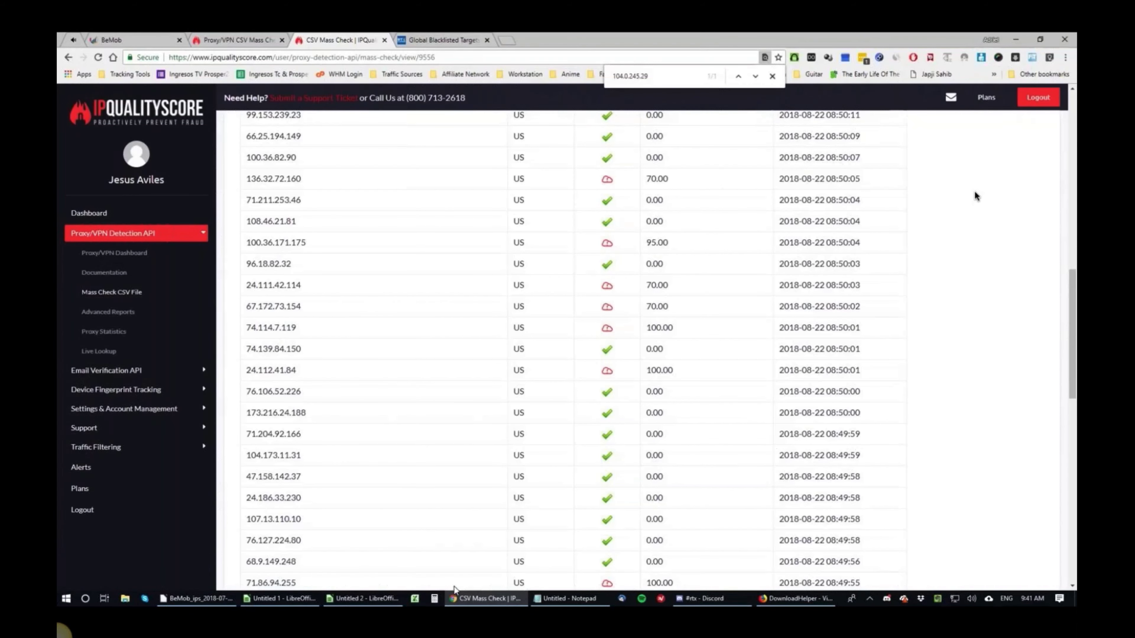
{"action": "key", "text": "alt+Tab"}
{"action": "key", "text": "alt+Tab"}
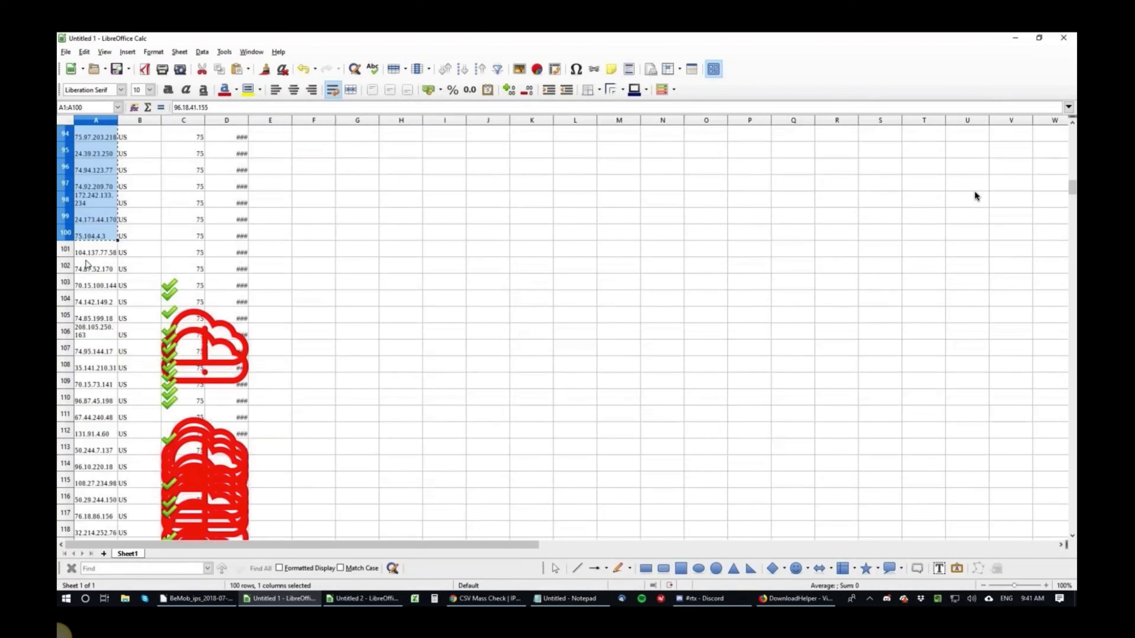
{"action": "scroll", "coordinate": [974, 191], "scroll_direction": "down", "scroll_amount": 20}
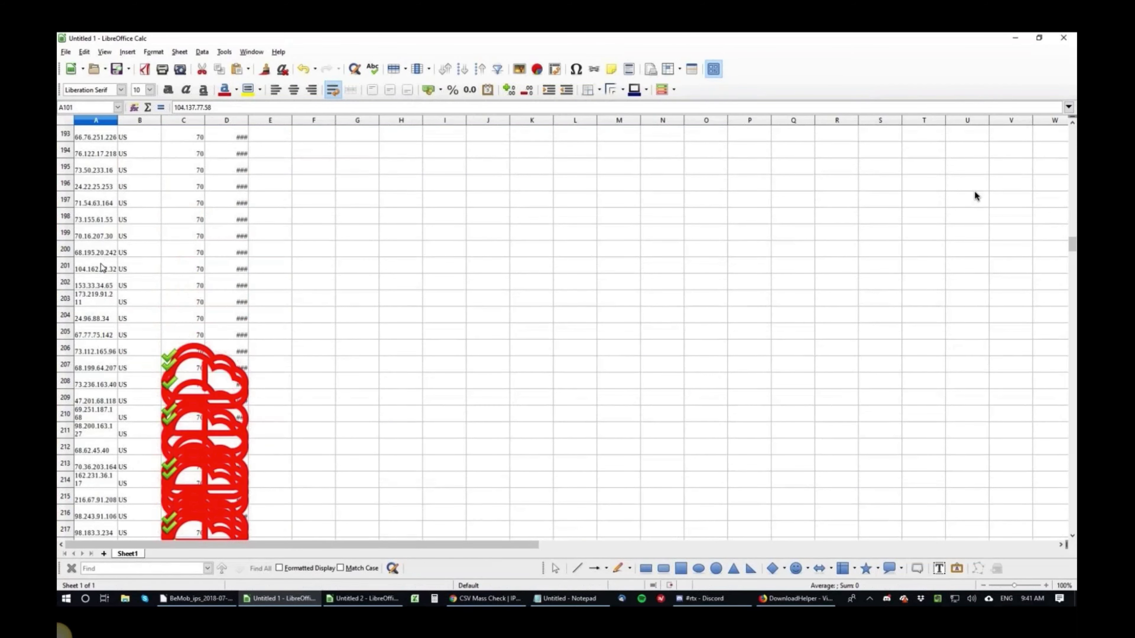
{"action": "left_click", "coordinate": [101, 264], "text": "shift"}
- Replace the Notepad text with the IPs from A101 to A200 and take the whole list as plain text
{"action": "key", "text": "alt+Tab"}
{"action": "key", "text": "alt+Tab"}
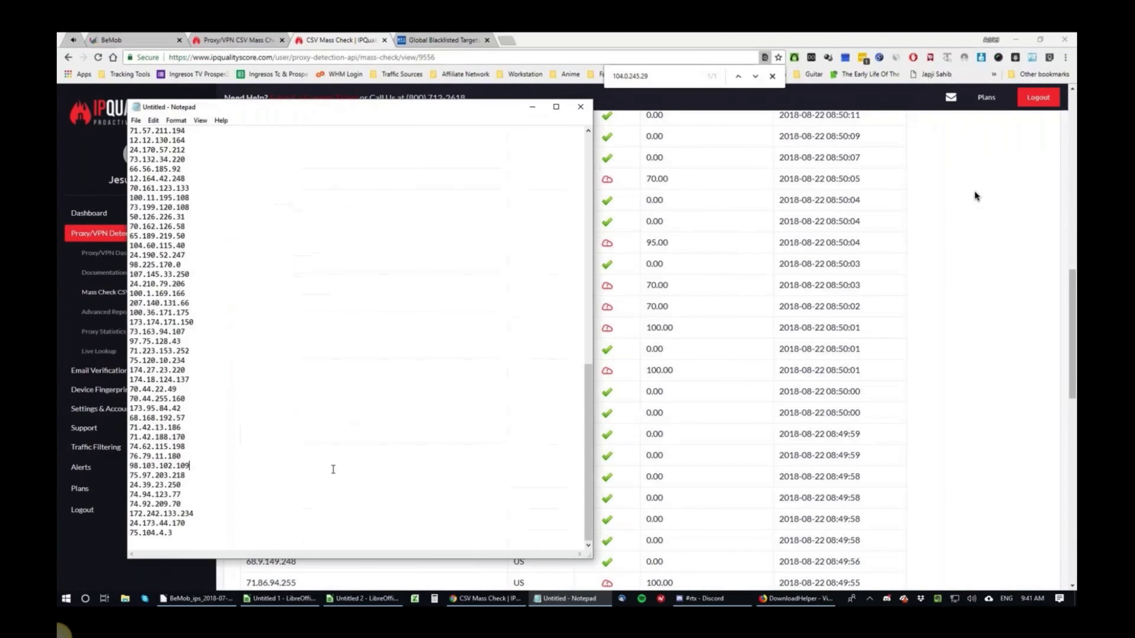
{"action": "key", "text": "ctrl+a"}
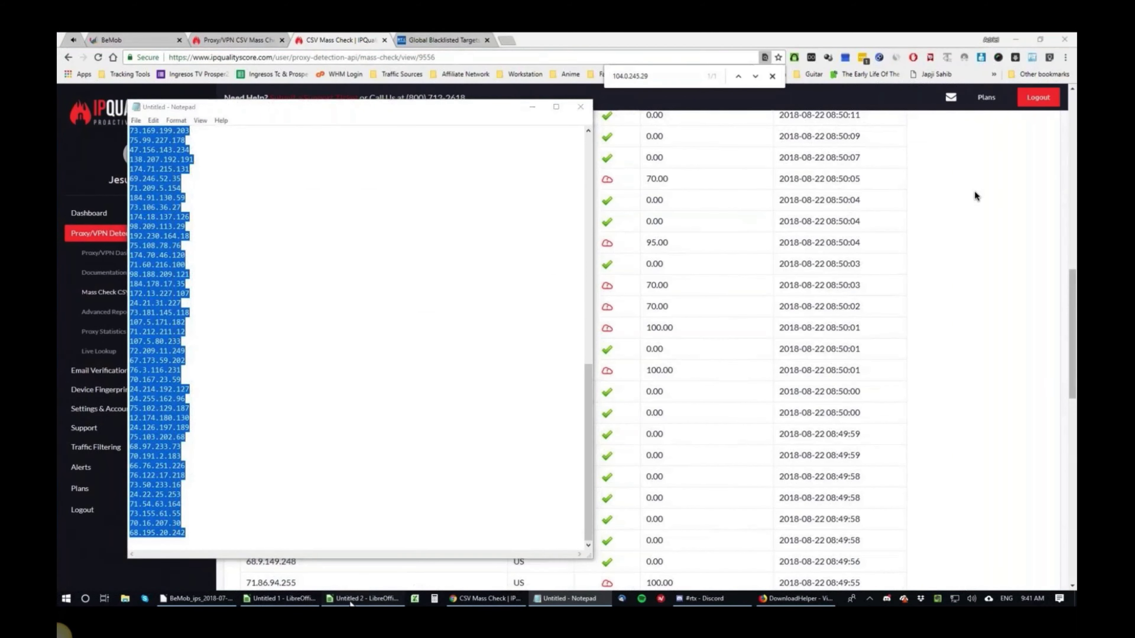
- Send the second batch of 100 IPs in Discord's rtx channel, starting the message with a ":" line
{"action": "left_click", "coordinate": [350, 600]}
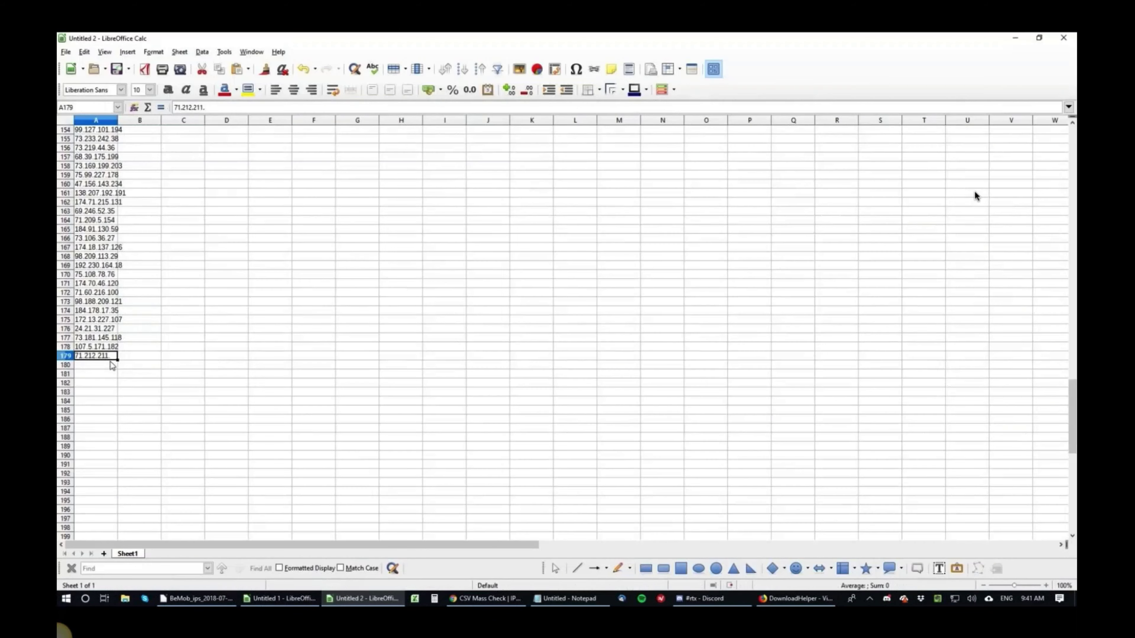
{"action": "left_click", "coordinate": [703, 599]}
{"action": "left_click", "coordinate": [358, 554]}
{"action": "key", "text": "ctrl+v"}
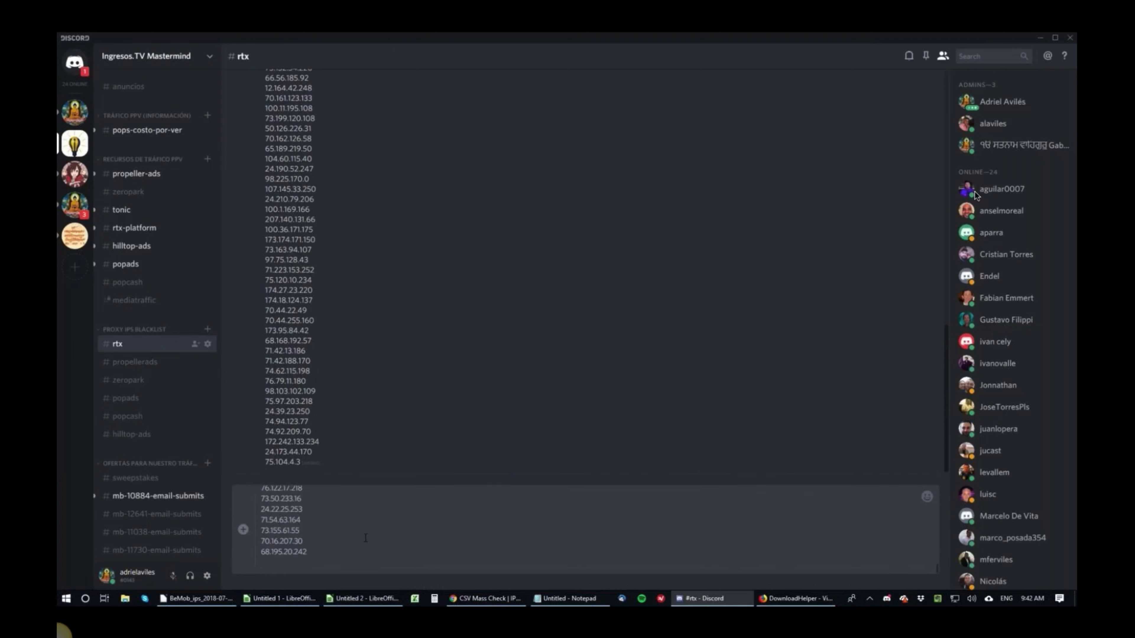
{"action": "key", "text": "ctrl+a"}
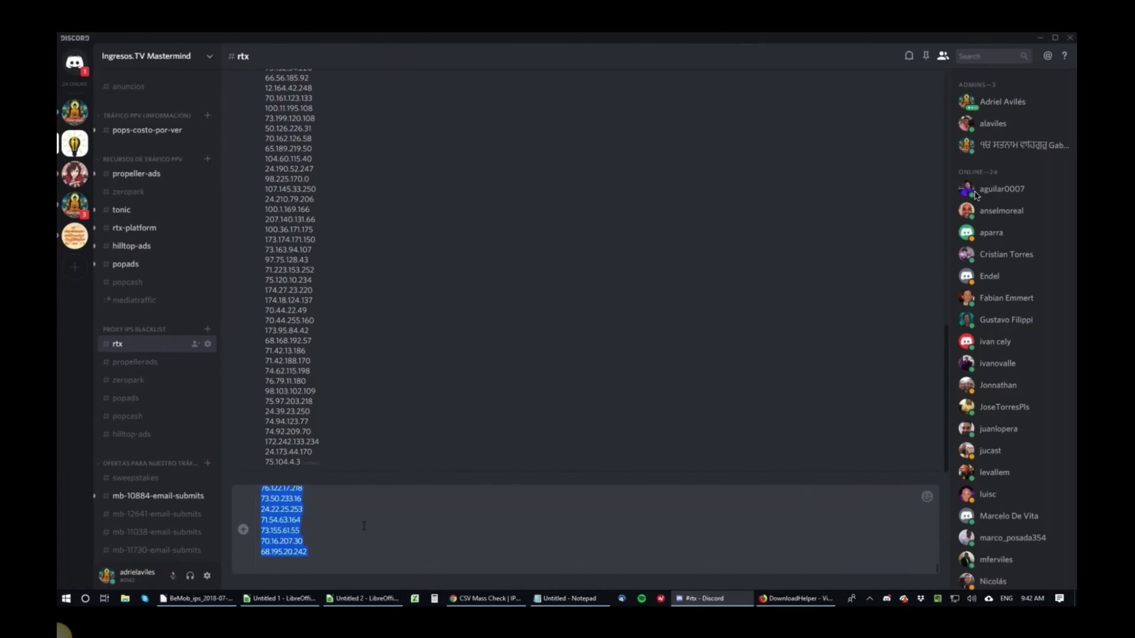
{"action": "key", "text": "ctrl+x"}
{"action": "key", "text": "ctrl+v"}
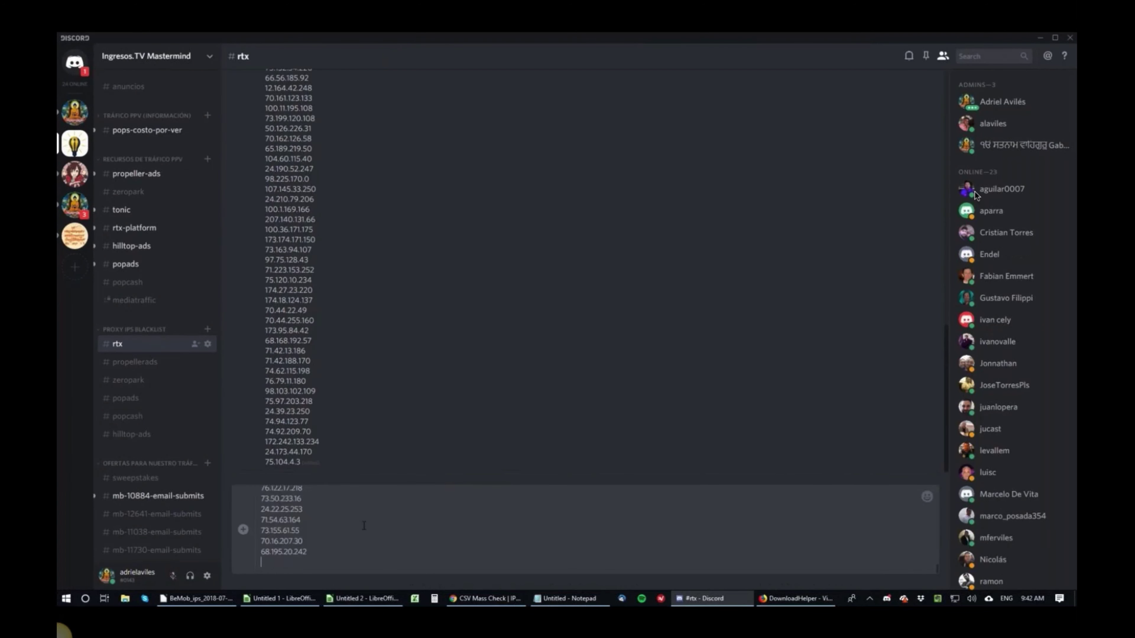
{"action": "key", "text": "Return"}
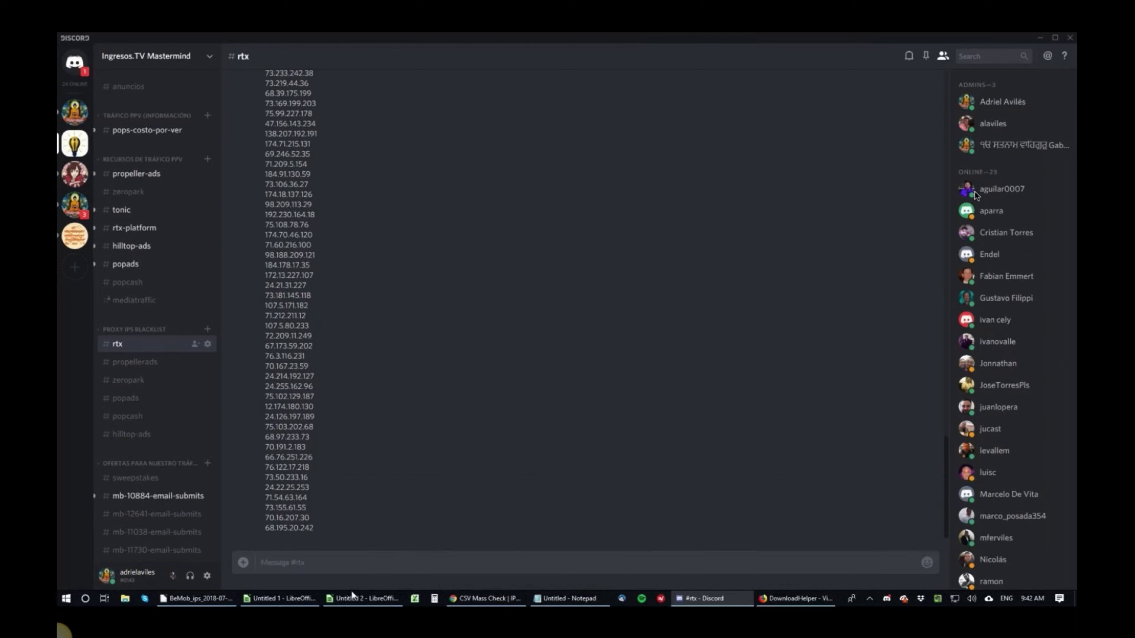
- Copy the remaining proxy IPs, cells A201 to A253, from the Untitled 1 spreadsheet
{"action": "mouse_move", "coordinate": [332, 601]}
{"action": "left_click", "coordinate": [280, 558]}
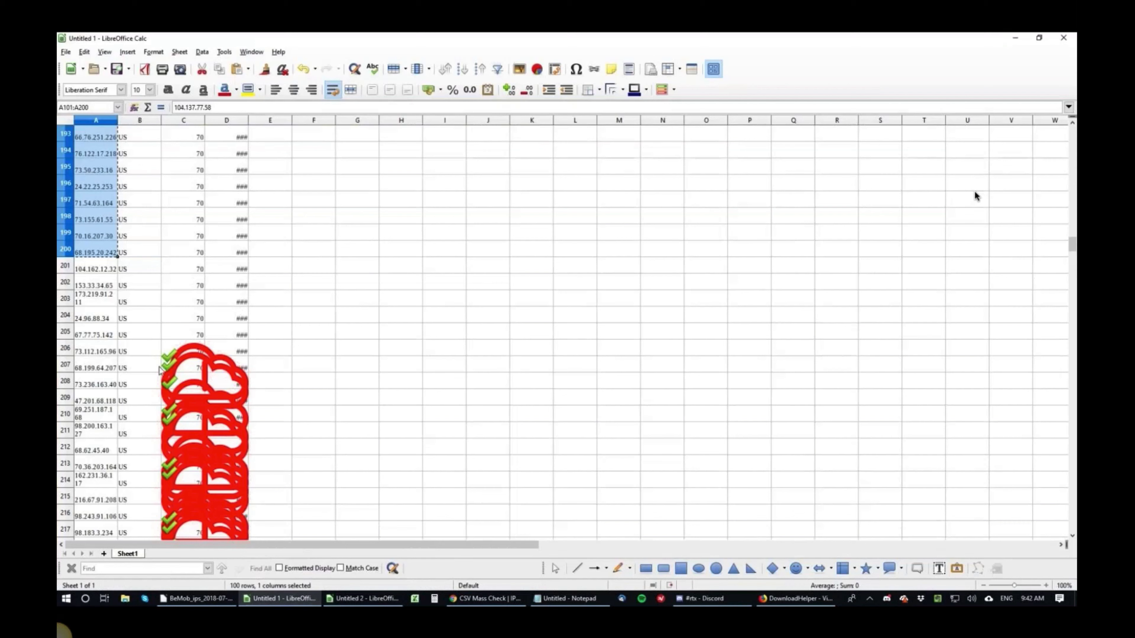
{"action": "left_click", "coordinate": [97, 270]}
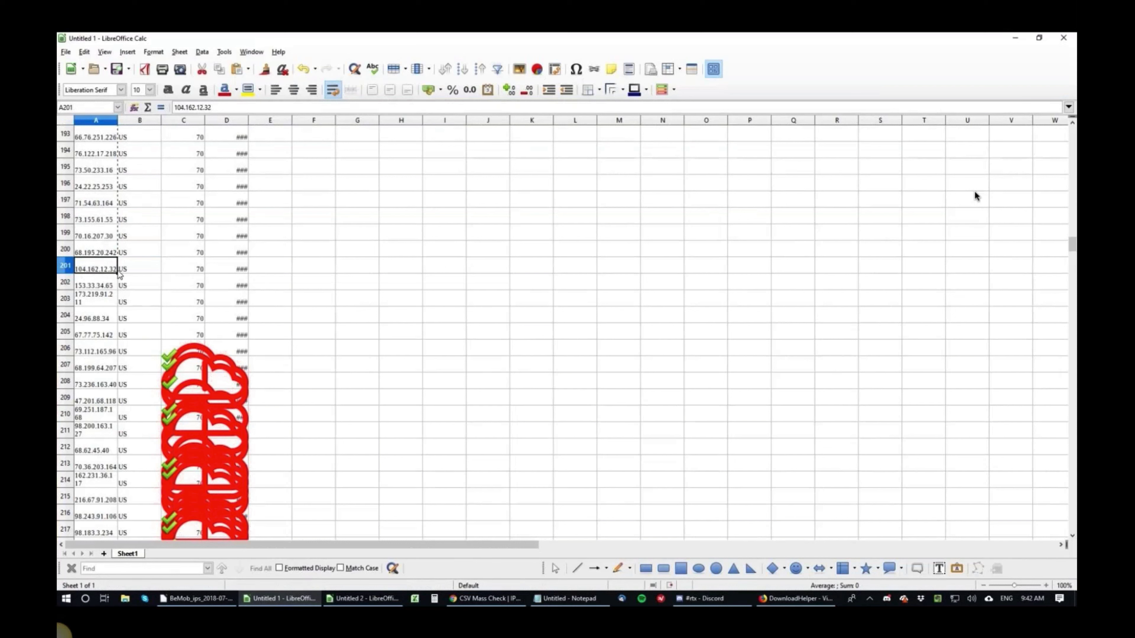
{"action": "scroll", "coordinate": [119, 275], "scroll_direction": "down", "scroll_amount": 16}
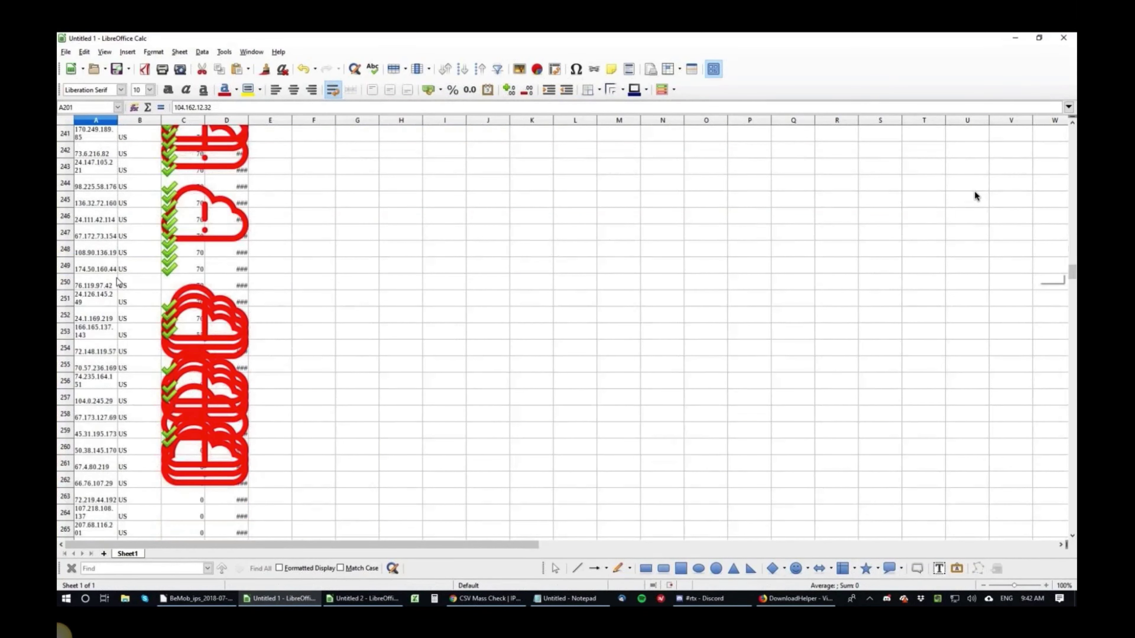
{"action": "left_click", "coordinate": [89, 318], "text": "shift"}
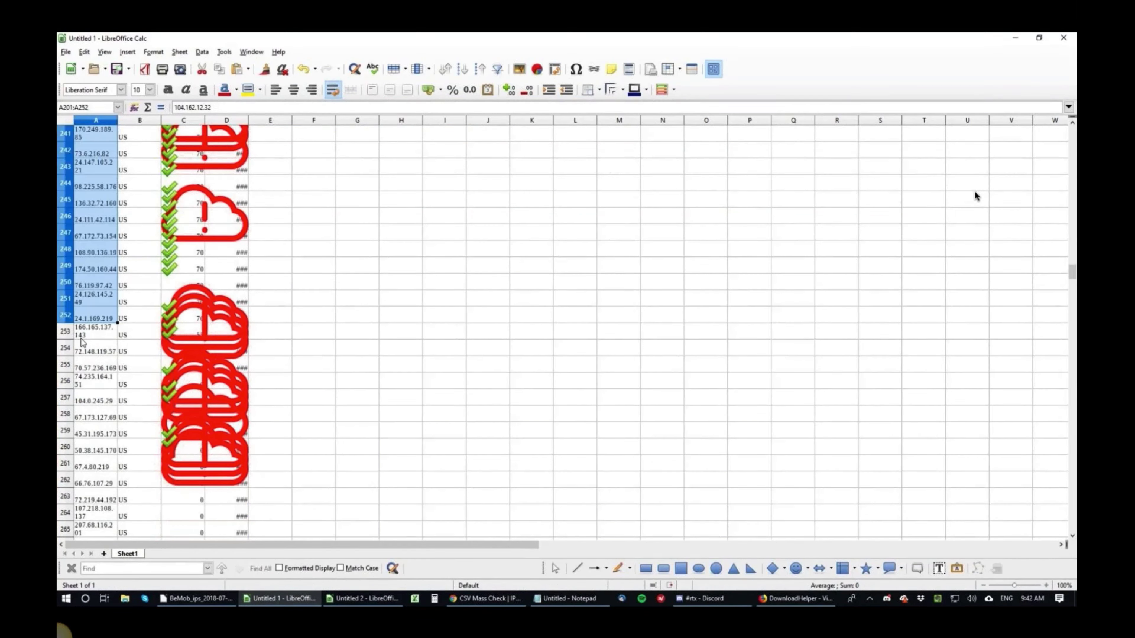
{"action": "left_click", "coordinate": [83, 338], "text": "shift"}
{"action": "key", "text": "ctrl+c"}
- Replace the Notepad text with the IPs from A201 to A253 and take the whole list as plain text
{"action": "key", "text": "alt+Tab"}
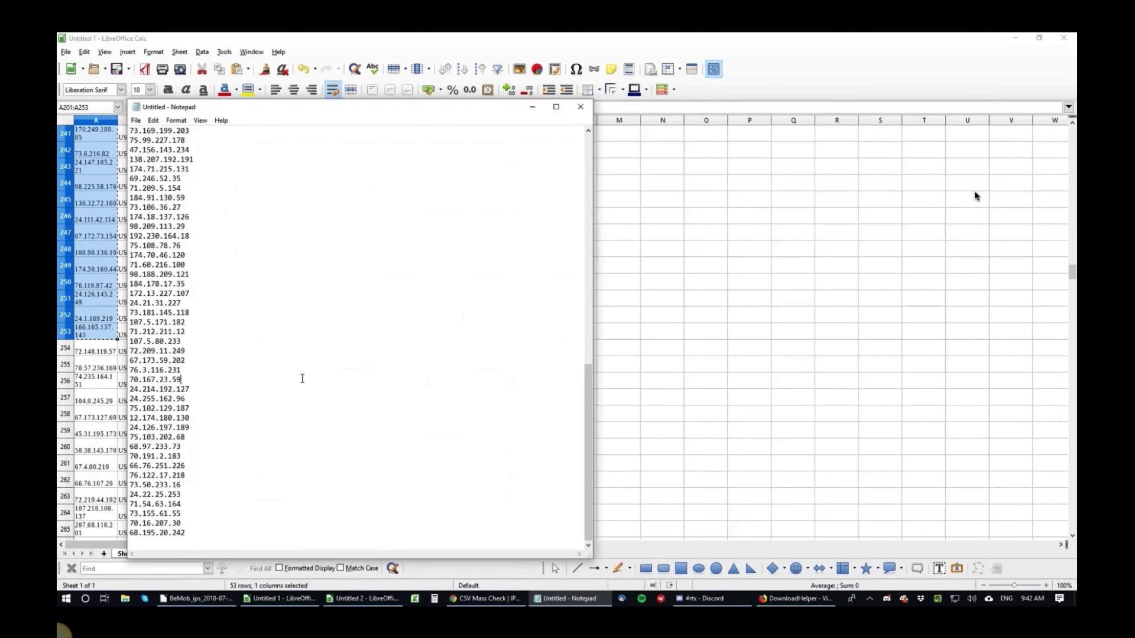
{"action": "key", "text": "ctrl+v"}
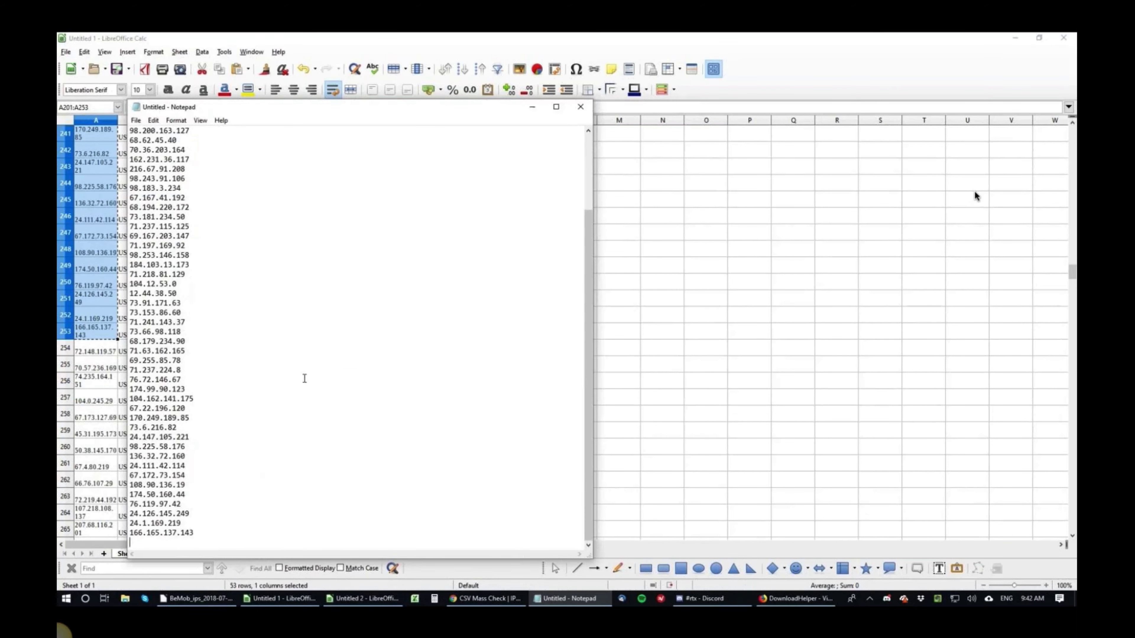
{"action": "key", "text": "ctrl+a"}
- Send the last batch of IPs in Discord's rtx channel below a first line containing ":"
{"action": "key", "text": "alt+Tab"}
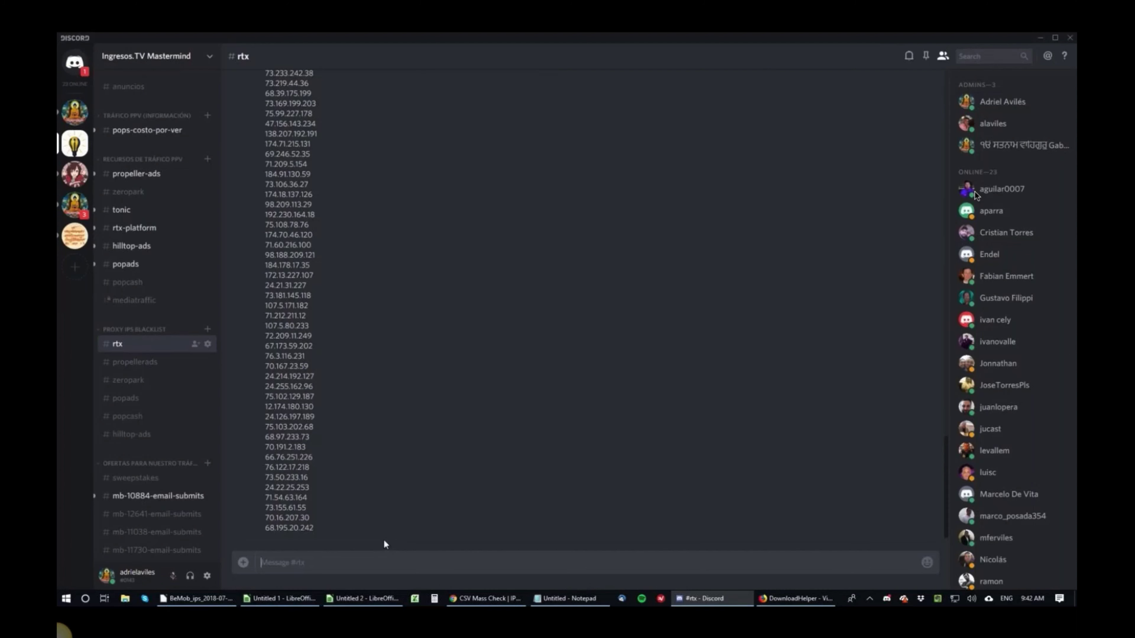
{"action": "key", "text": "ctrl+v"}
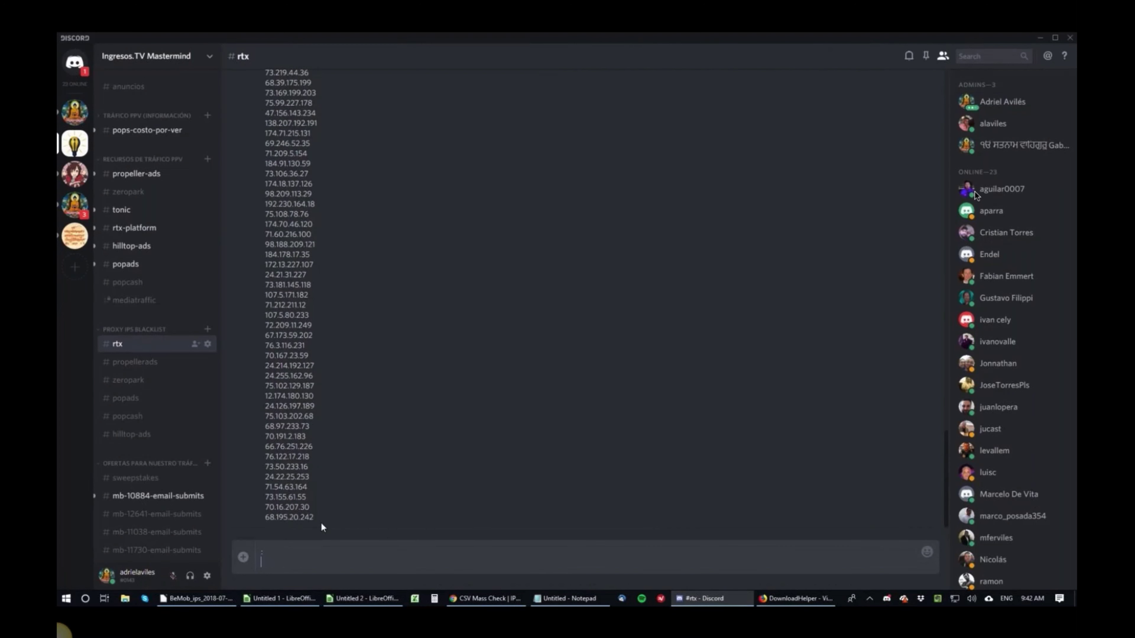
{"action": "key", "text": "Return"}
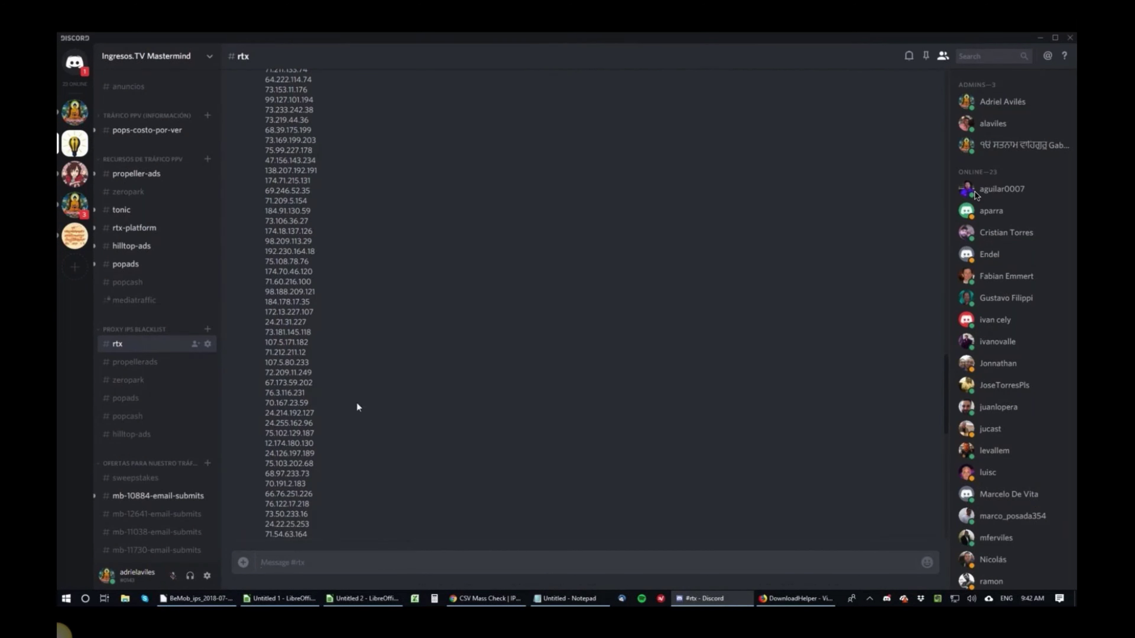
{"action": "scroll", "coordinate": [357, 403], "scroll_direction": "down", "scroll_amount": 3}
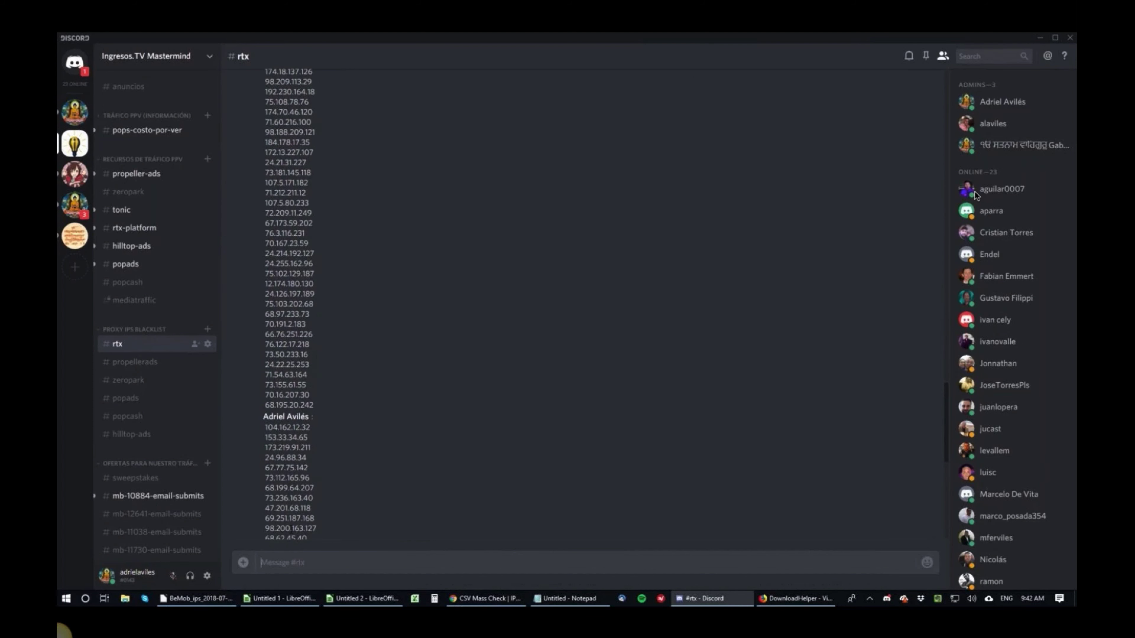
- Switch to Chrome and view the BeMob IPs report of the 50onRed Pops Reimage Repair campaign
{"action": "key", "text": "alt+Tab"}
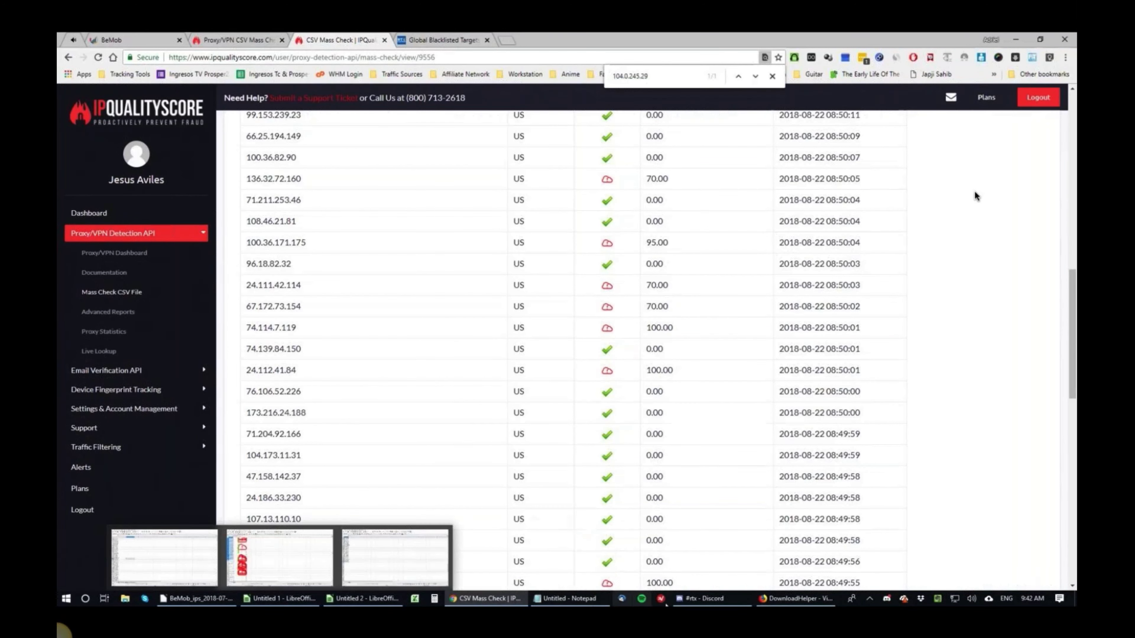
{"action": "left_click", "coordinate": [704, 598]}
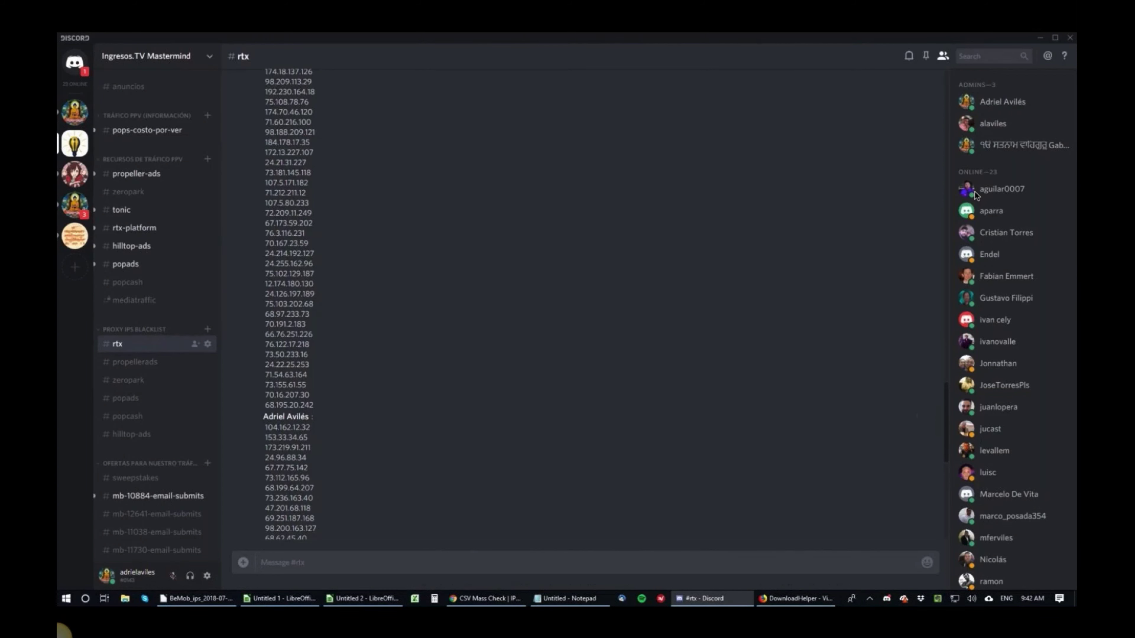
{"action": "key", "text": "alt+Tab"}
{"action": "left_click", "coordinate": [135, 42]}
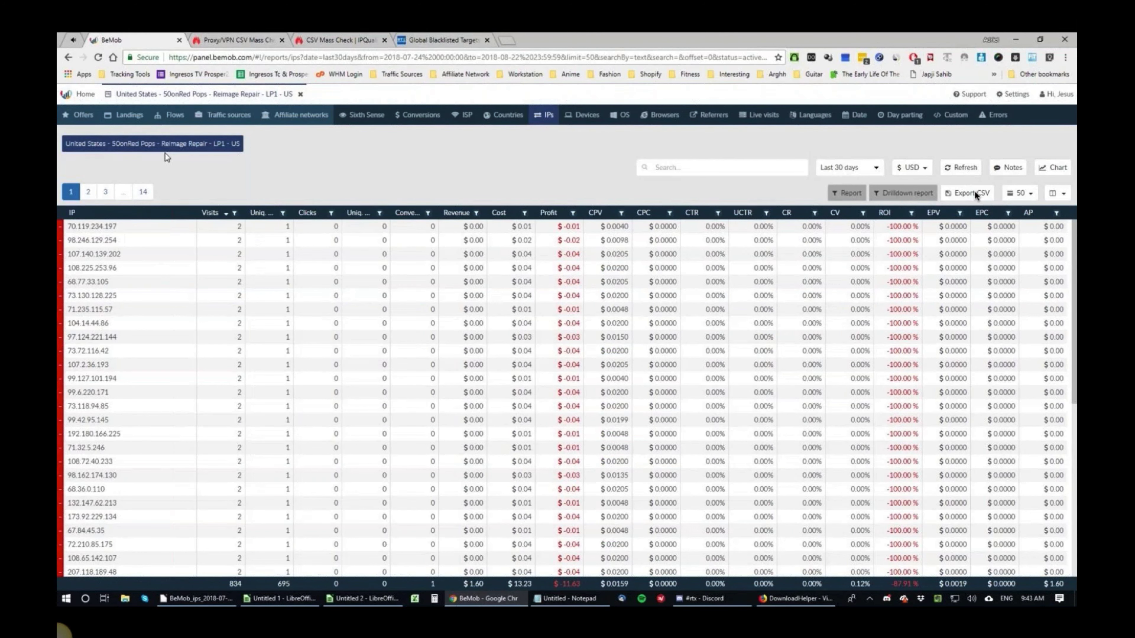
- Return to Discord's rtx channel and look through the posted proxy IP batches
{"action": "key", "text": "alt+Tab"}
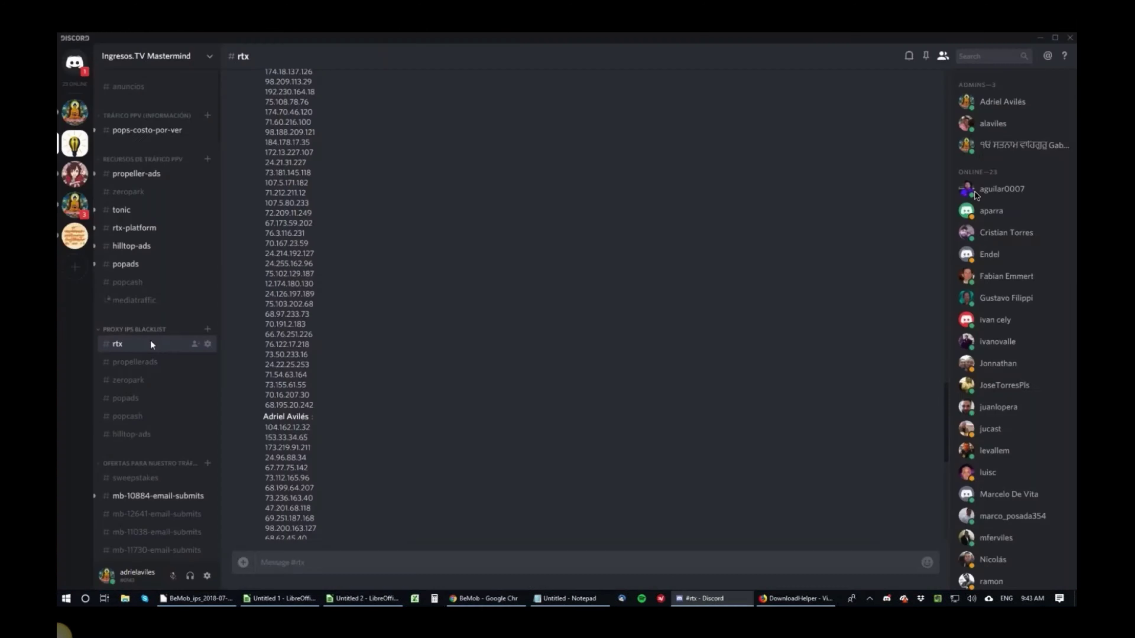
{"action": "scroll", "coordinate": [449, 338], "scroll_direction": "down", "scroll_amount": 3}
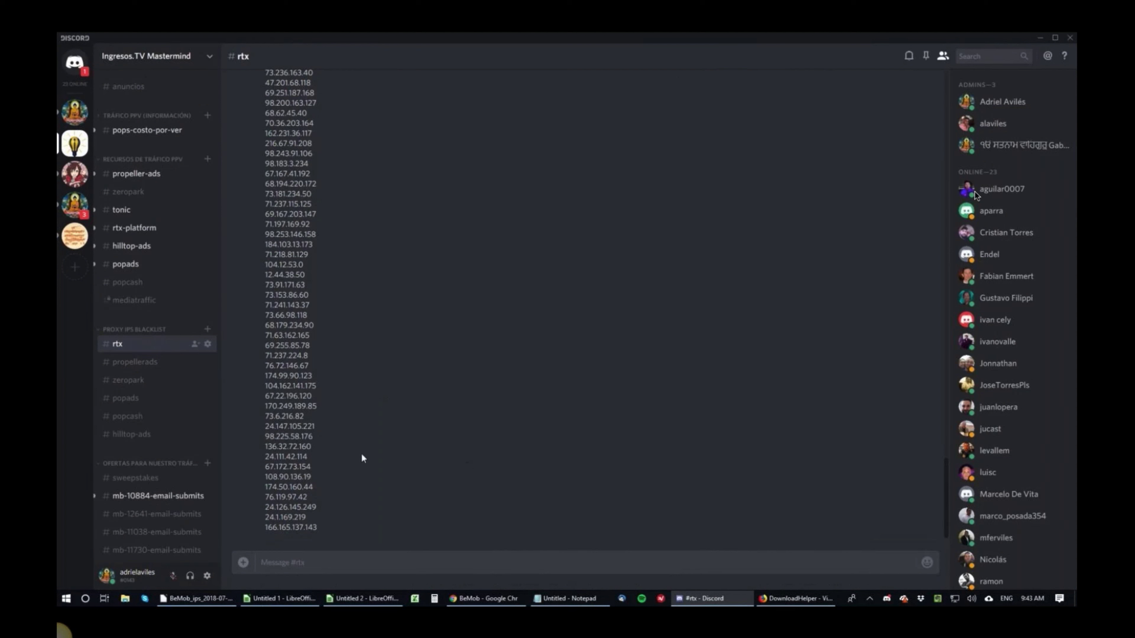
{"action": "left_click_drag", "start_coordinate": [265, 382], "coordinate": [440, 393]}
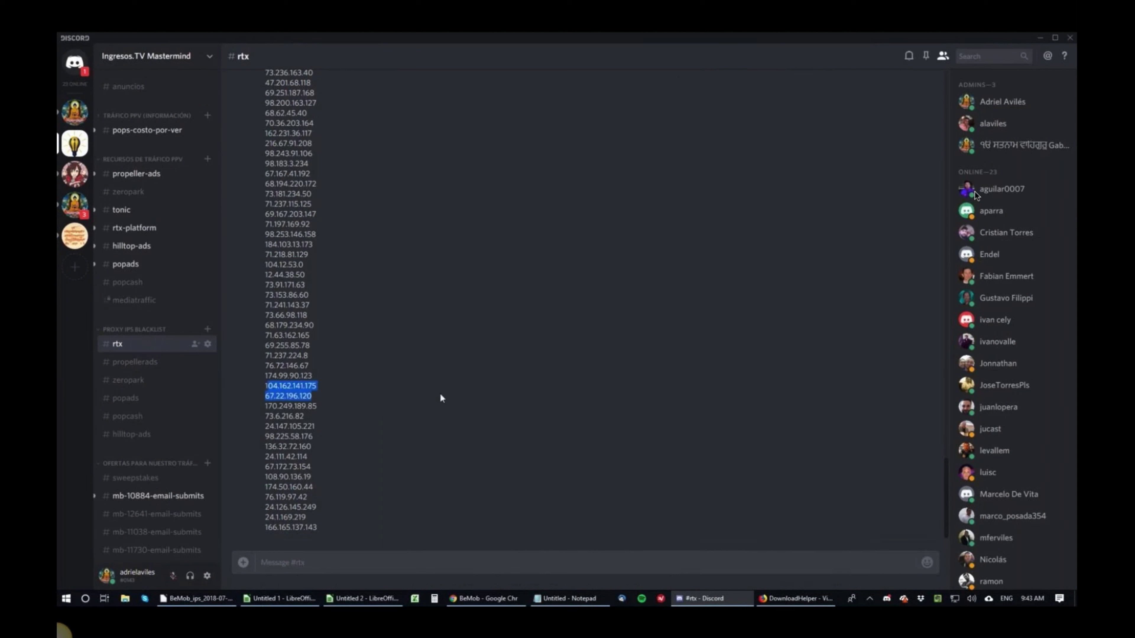
{"action": "left_click", "coordinate": [336, 410]}
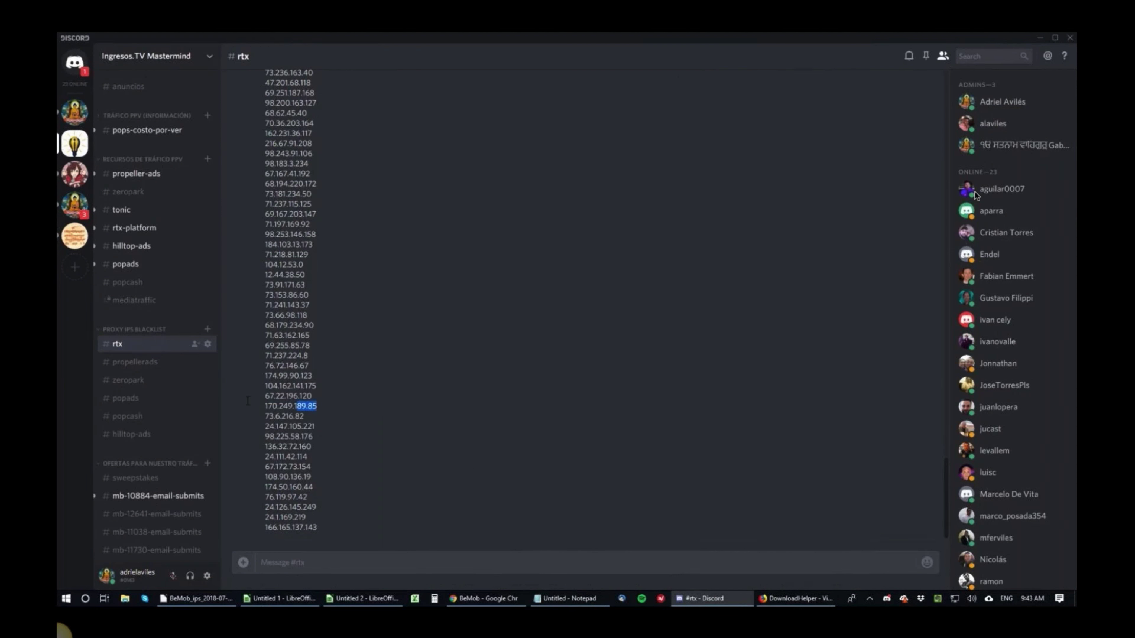
{"action": "left_click", "coordinate": [265, 401]}
{"action": "left_click", "coordinate": [320, 396]}
{"action": "scroll", "coordinate": [387, 241], "scroll_direction": "up", "scroll_amount": 10}
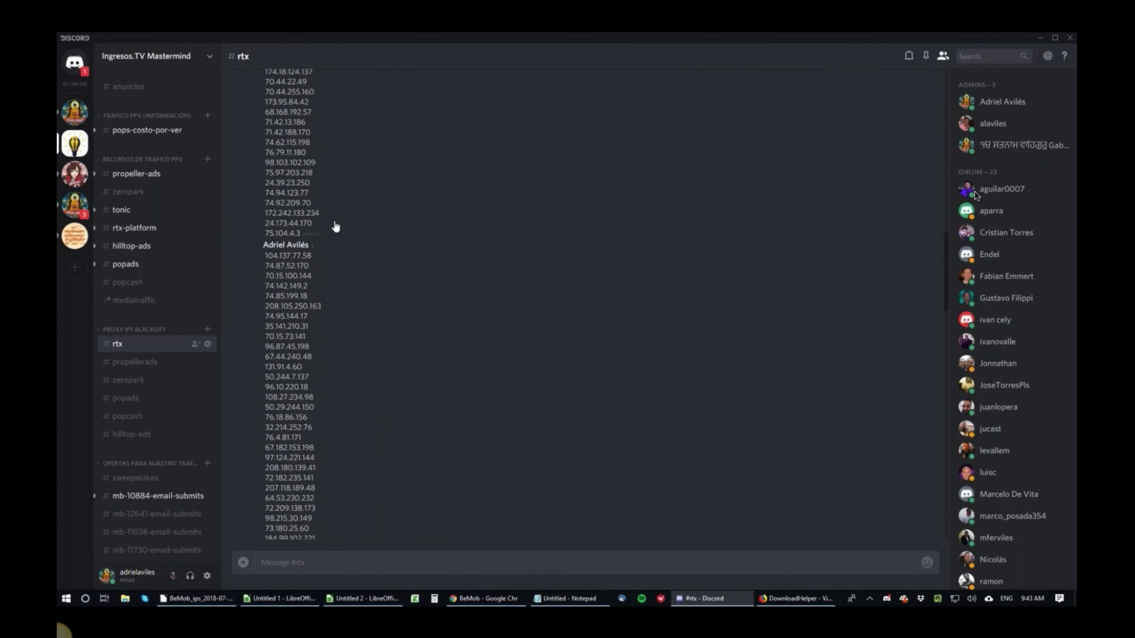
- Review the last proxy IP batch posted in Discord's rtx channel through to its end
{"action": "scroll", "coordinate": [221, 275], "scroll_direction": "down", "scroll_amount": 5}
{"action": "scroll", "coordinate": [313, 334], "scroll_direction": "down", "scroll_amount": 5}
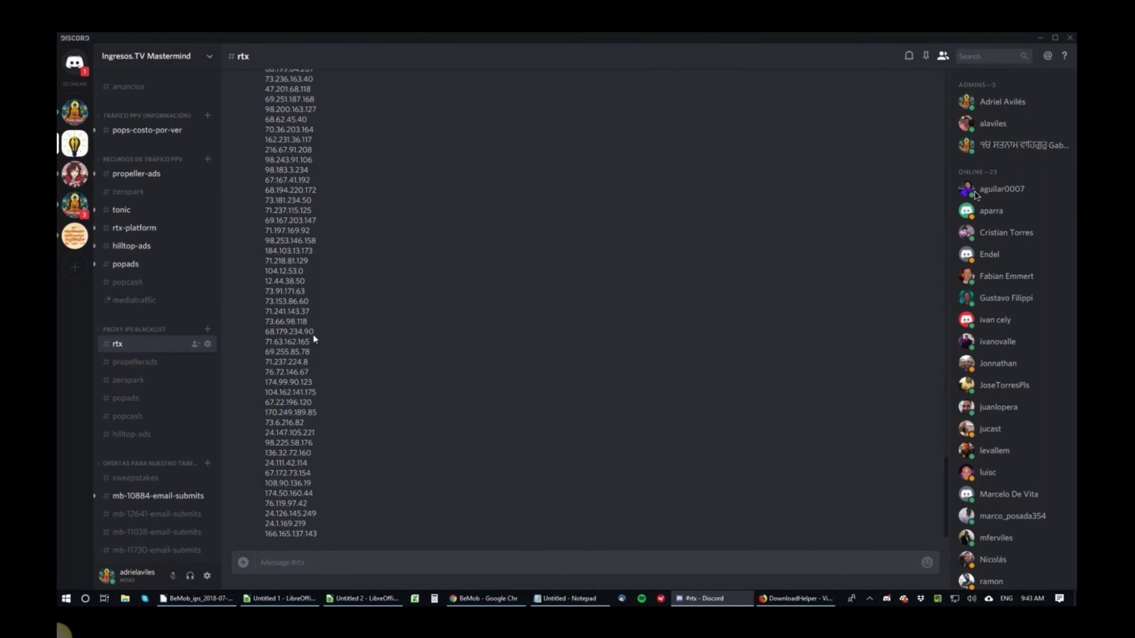
{"action": "scroll", "coordinate": [177, 269], "scroll_direction": "down", "scroll_amount": 1}
{"action": "scroll", "coordinate": [178, 266], "scroll_direction": "down", "scroll_amount": 1}
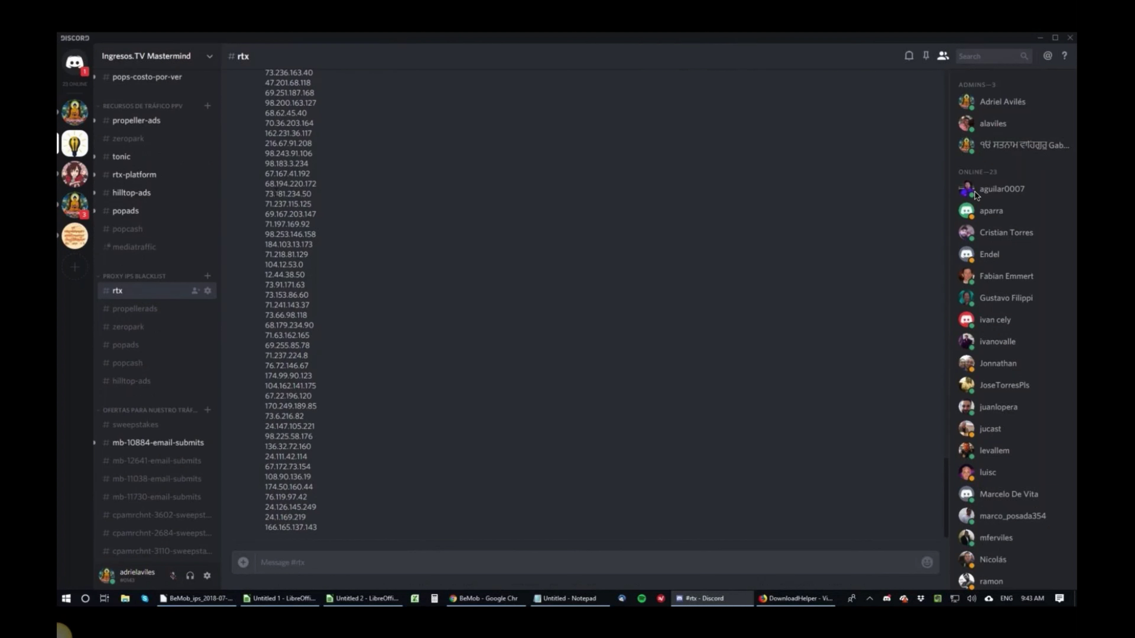
{"action": "scroll", "coordinate": [344, 271], "scroll_direction": "up", "scroll_amount": 4}
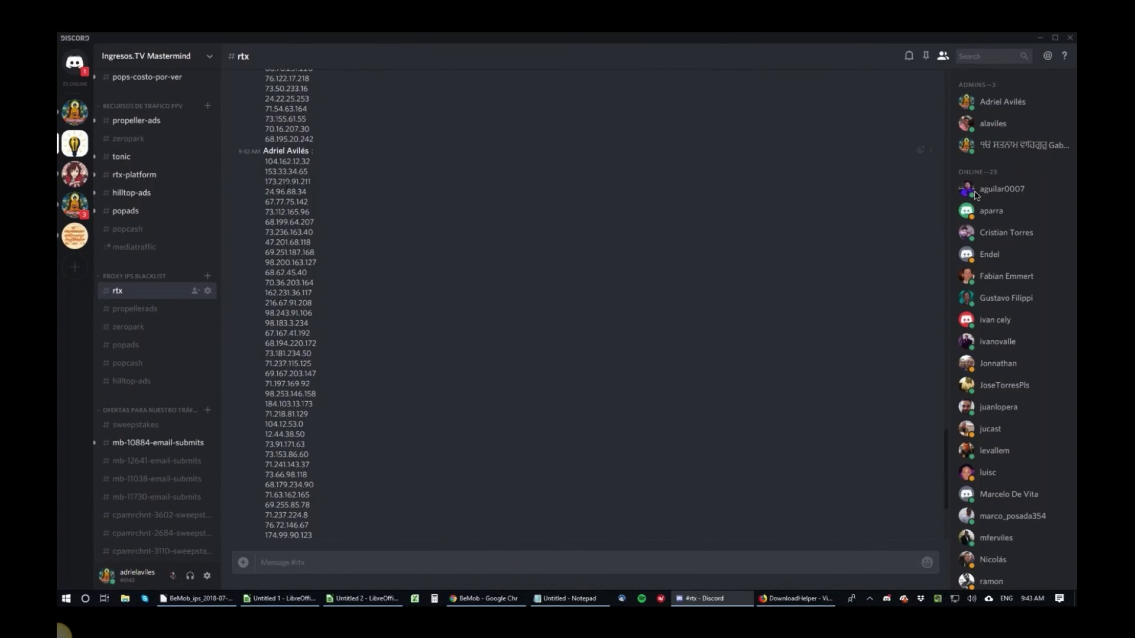
{"action": "left_click_drag", "start_coordinate": [264, 161], "coordinate": [441, 414]}
{"action": "scroll", "coordinate": [442, 413], "scroll_direction": "down", "scroll_amount": 3}
- Switch to Chrome's RTX Platform Global Blacklist page and compare it with the IP list in Notepad
{"action": "left_click", "coordinate": [534, 599]}
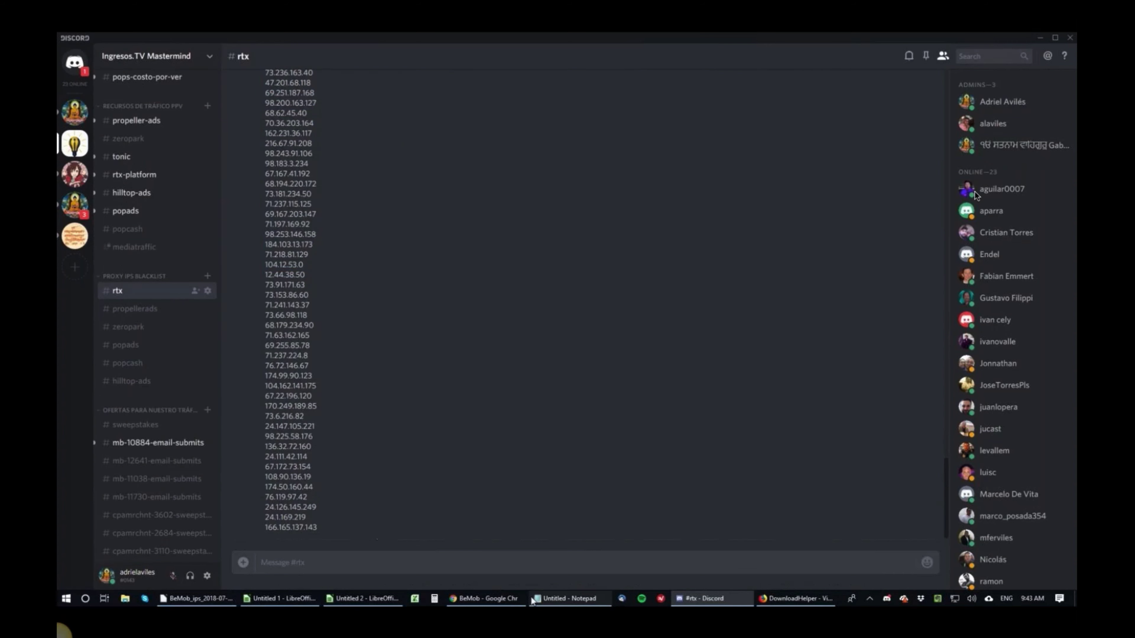
{"action": "left_click", "coordinate": [484, 598]}
{"action": "left_click", "coordinate": [442, 39]}
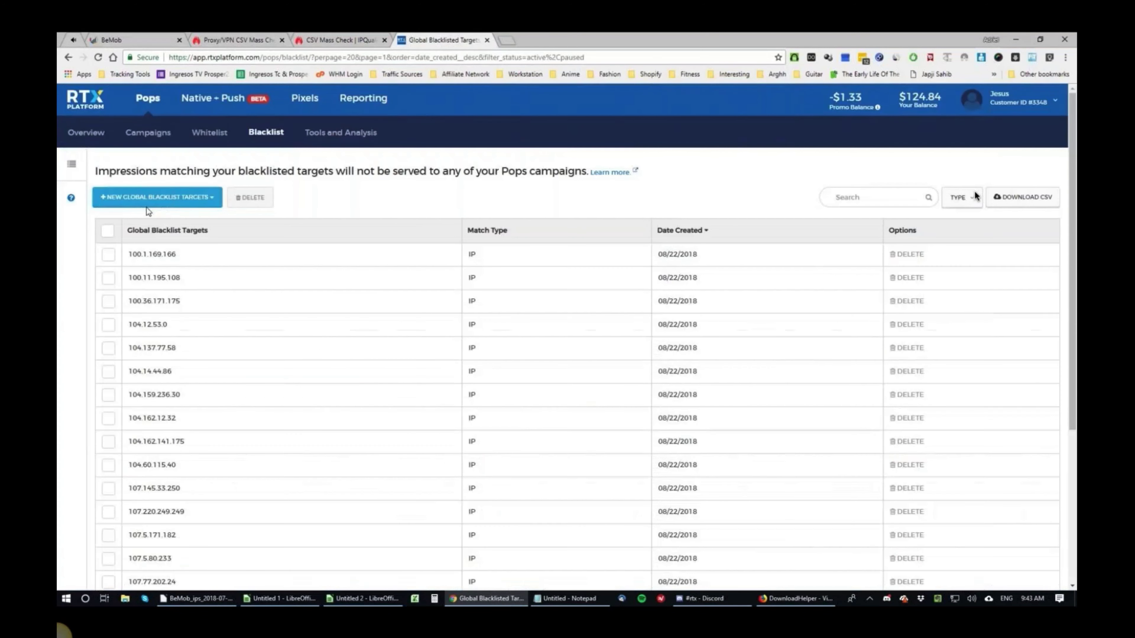
{"action": "left_click", "coordinate": [155, 198]}
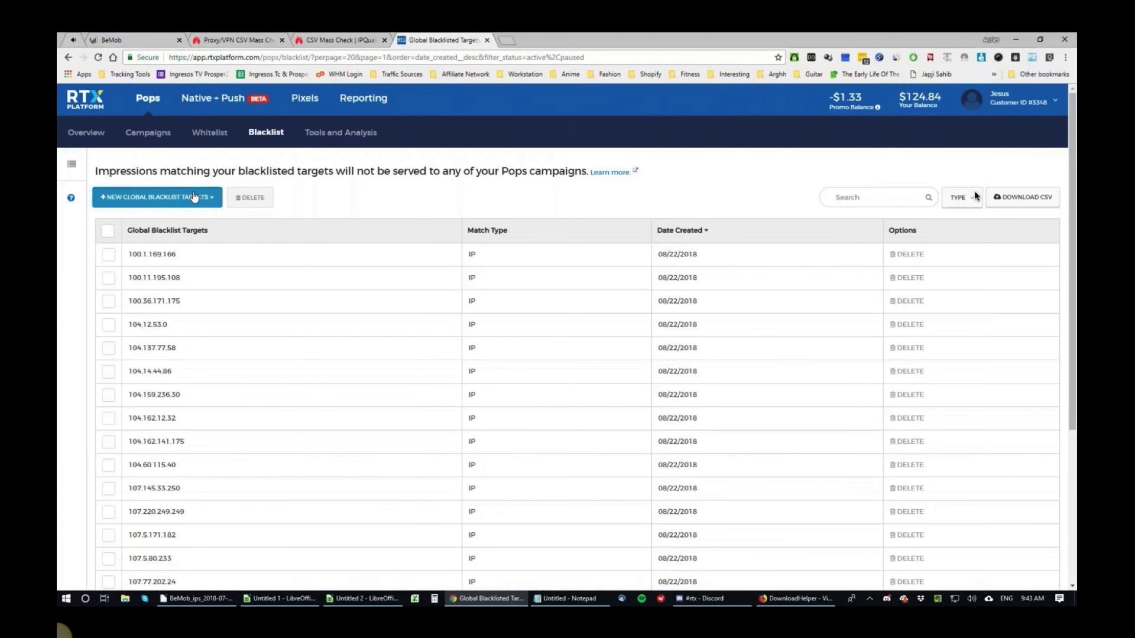
{"action": "left_click", "coordinate": [311, 189]}
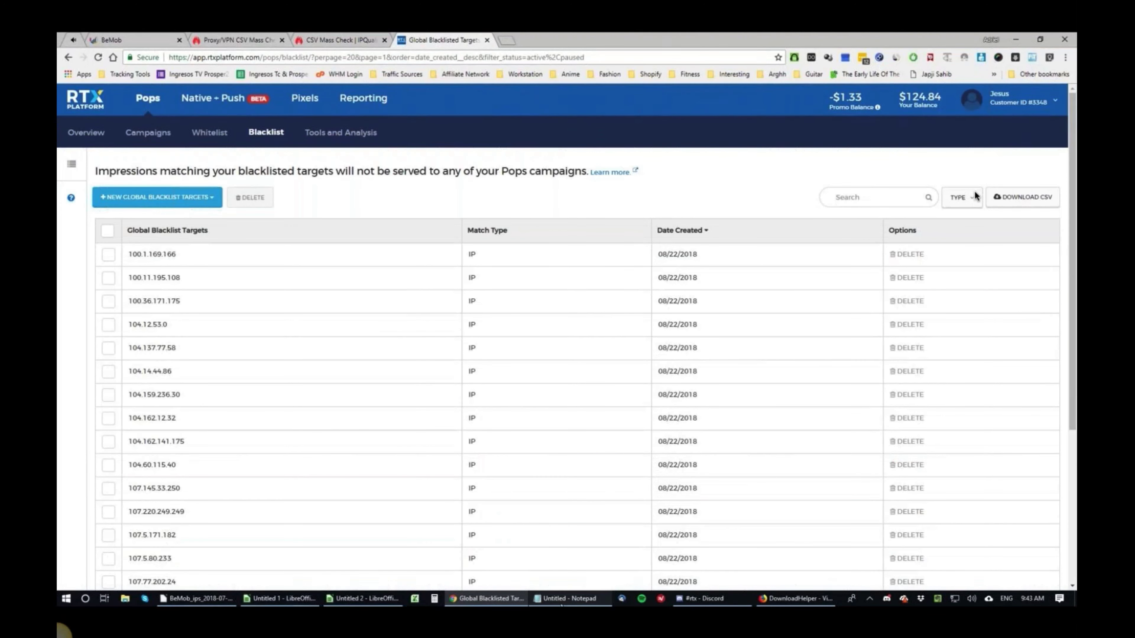
{"action": "left_click", "coordinate": [567, 598]}
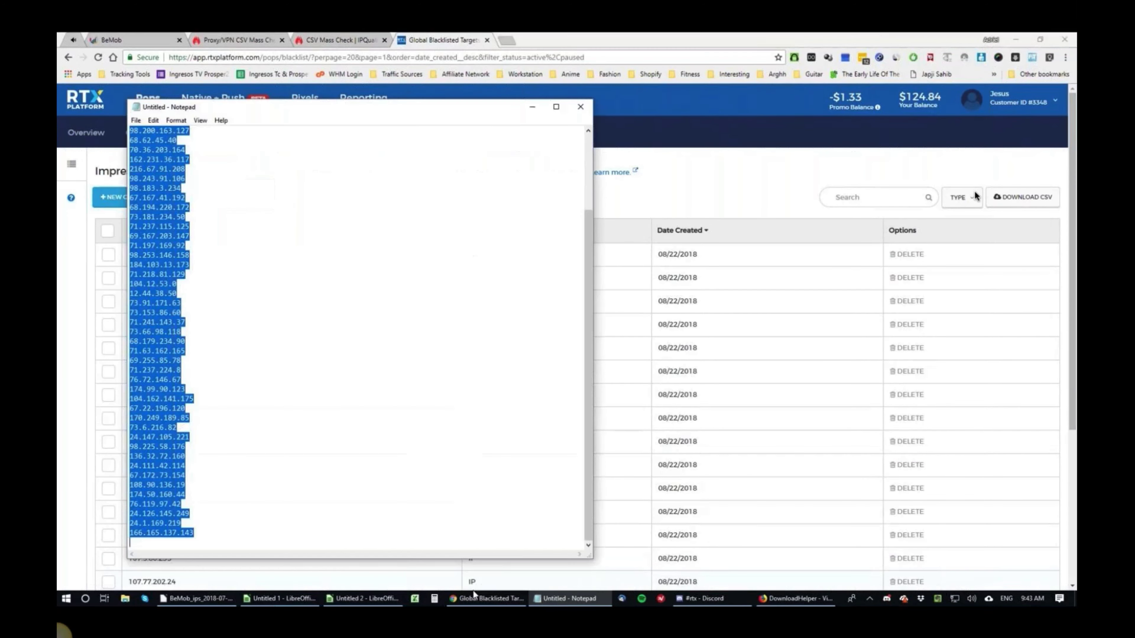
{"action": "left_click", "coordinate": [474, 597]}
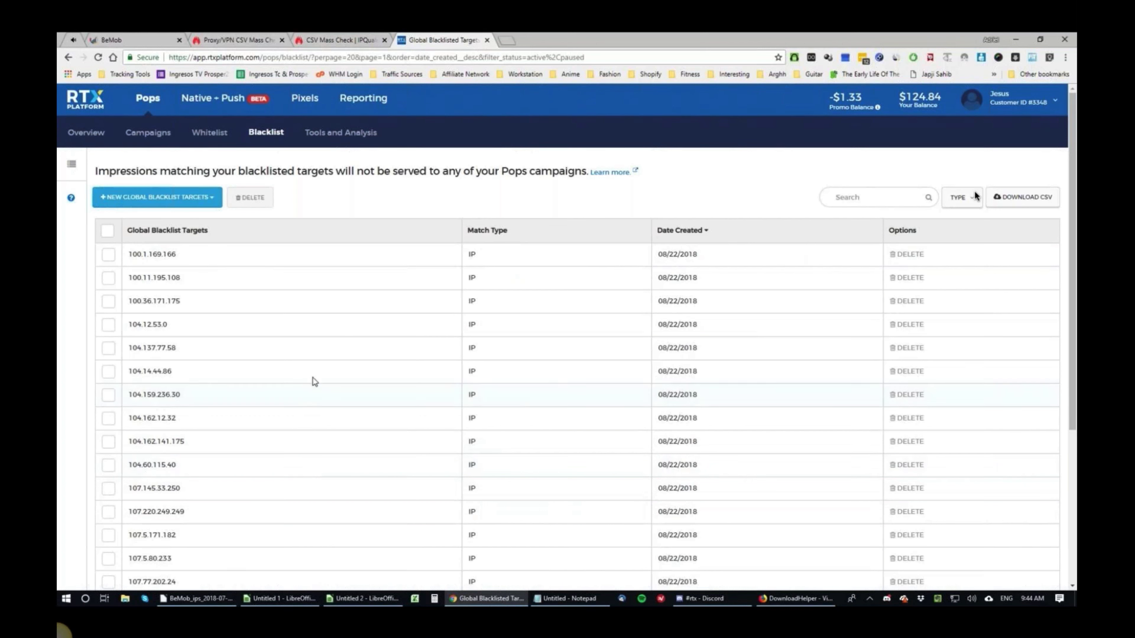
- Examine the notice about blacklisted targets not being served and the target types offered for new global blacklist targets
{"action": "double_click", "coordinate": [420, 171]}
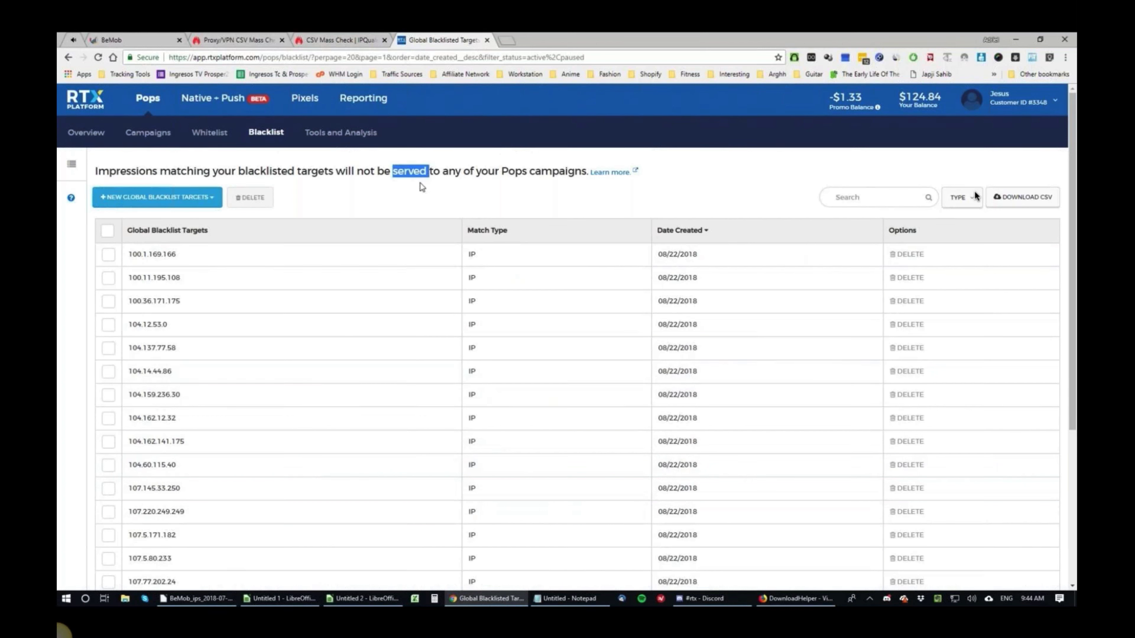
{"action": "triple_click", "coordinate": [382, 184]}
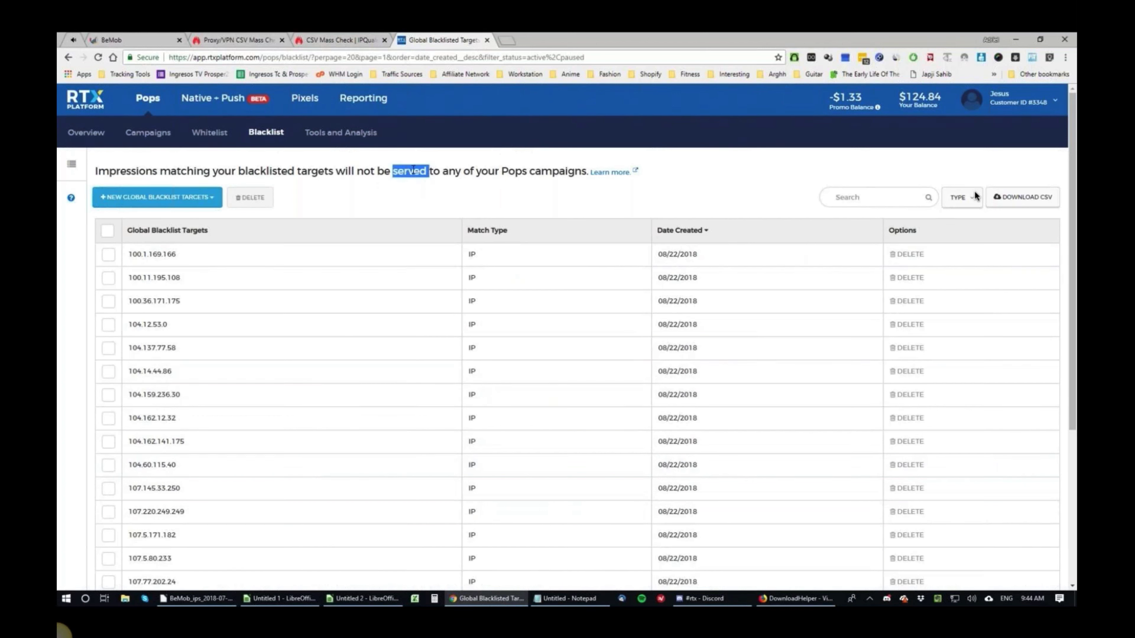
{"action": "left_click", "coordinate": [232, 320]}
{"action": "double_click", "coordinate": [257, 167]}
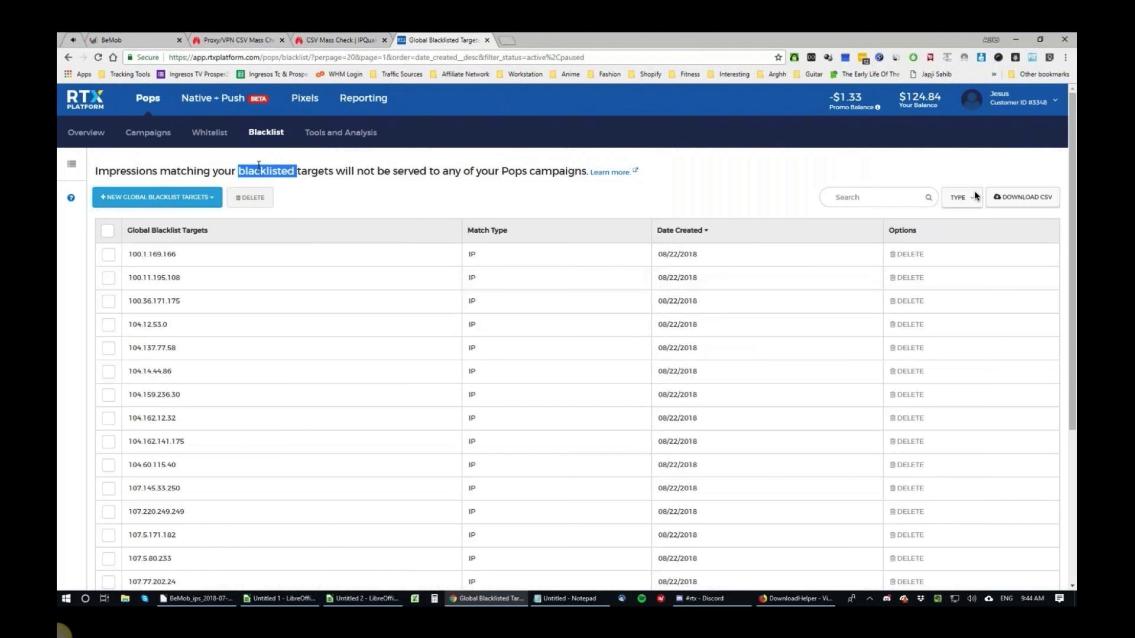
{"action": "left_click", "coordinate": [495, 303]}
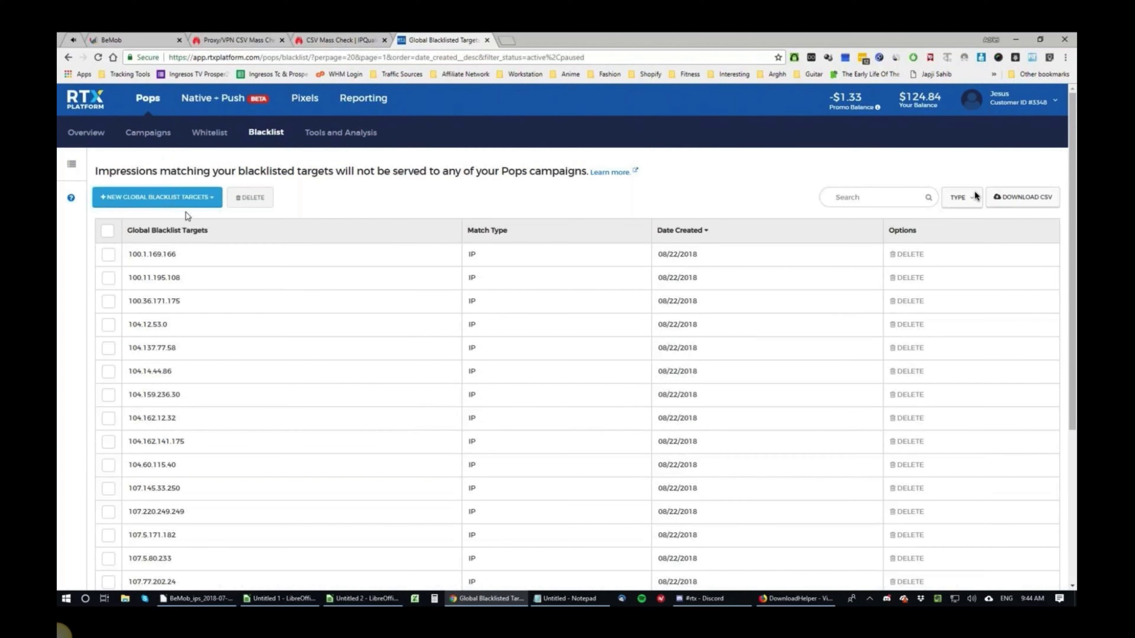
{"action": "left_click", "coordinate": [198, 196]}
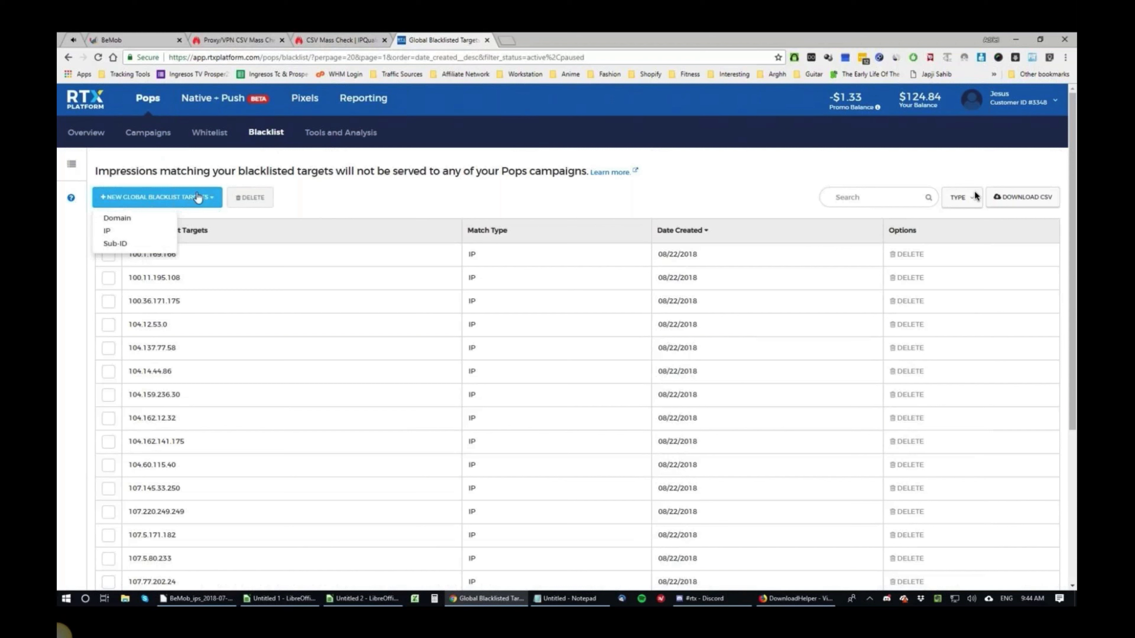
{"action": "left_click", "coordinate": [333, 263]}
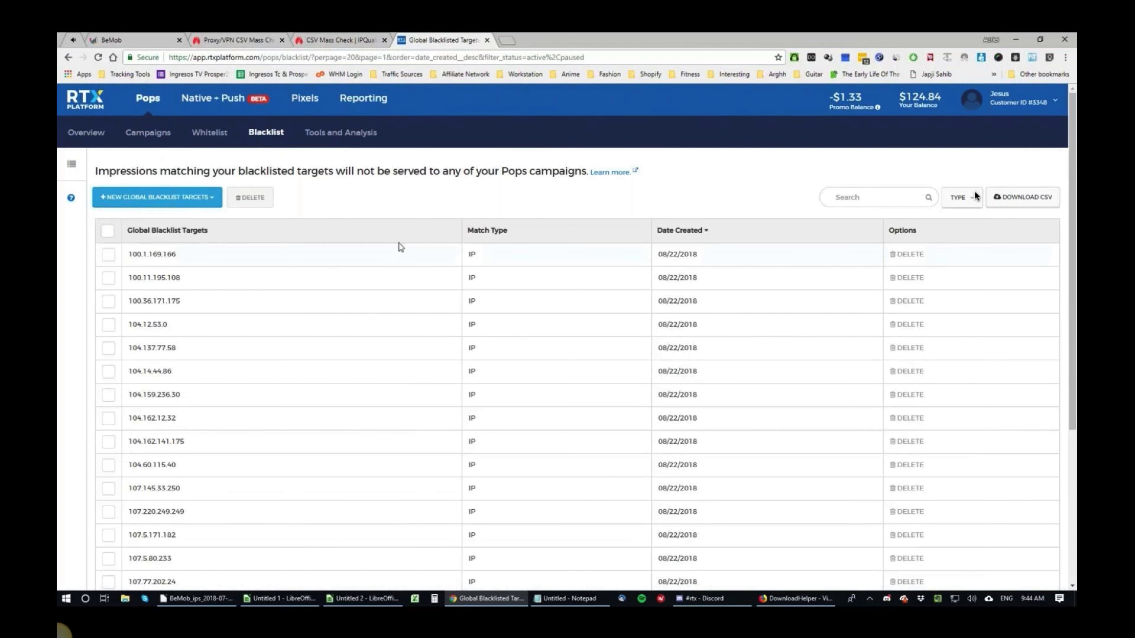
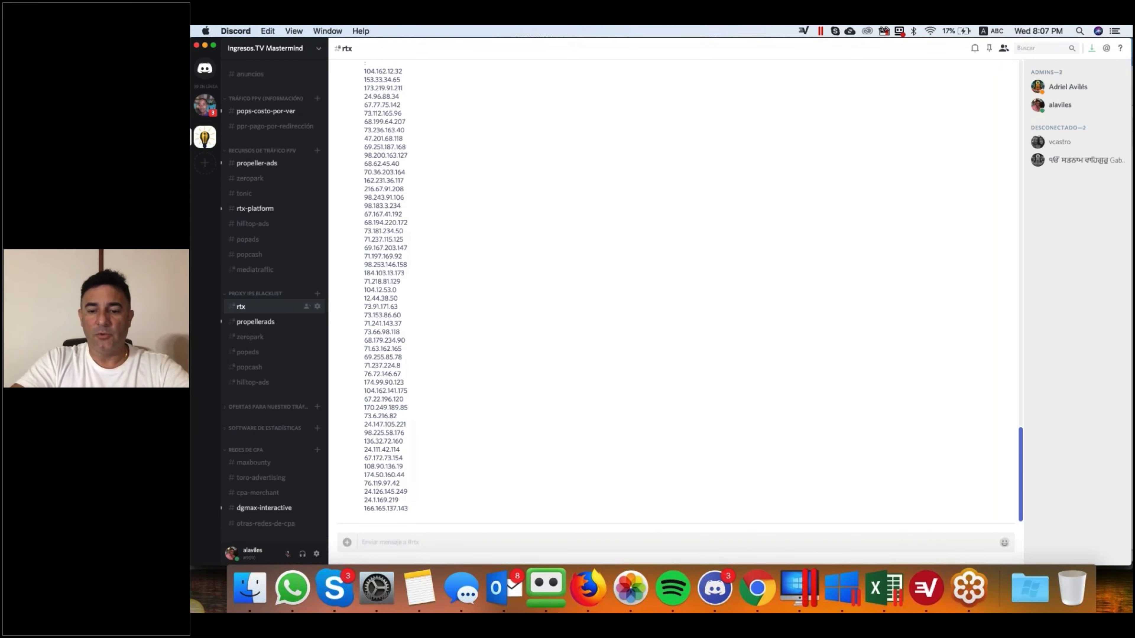
- Switch to Chrome, close the Instagram window and return to Discord
{"action": "left_click", "coordinate": [757, 587]}
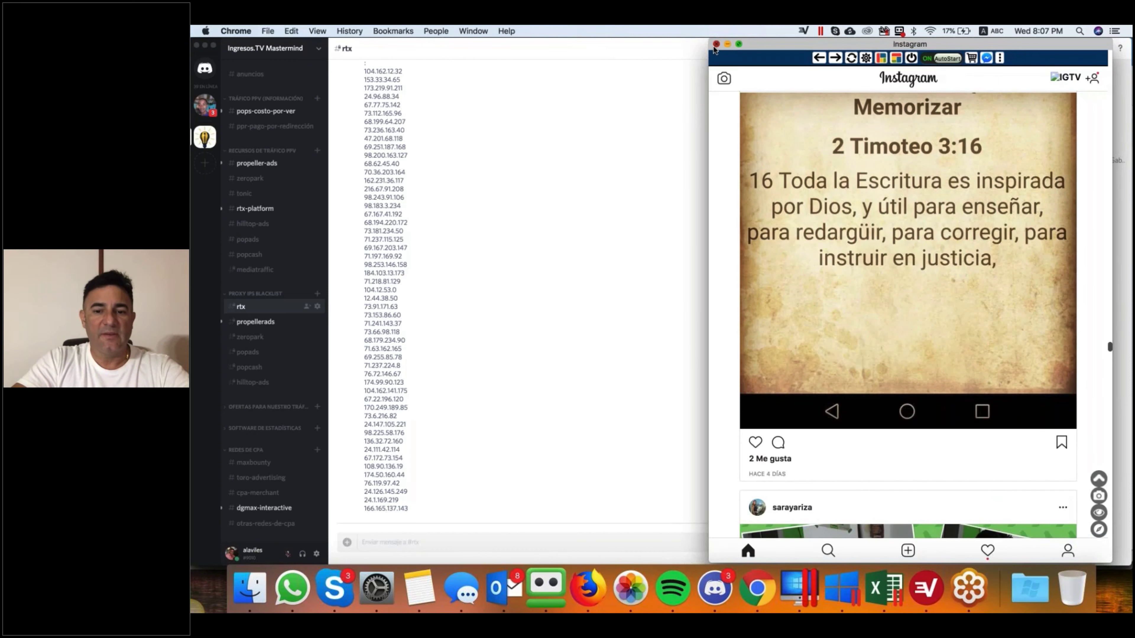
{"action": "left_click", "coordinate": [716, 43]}
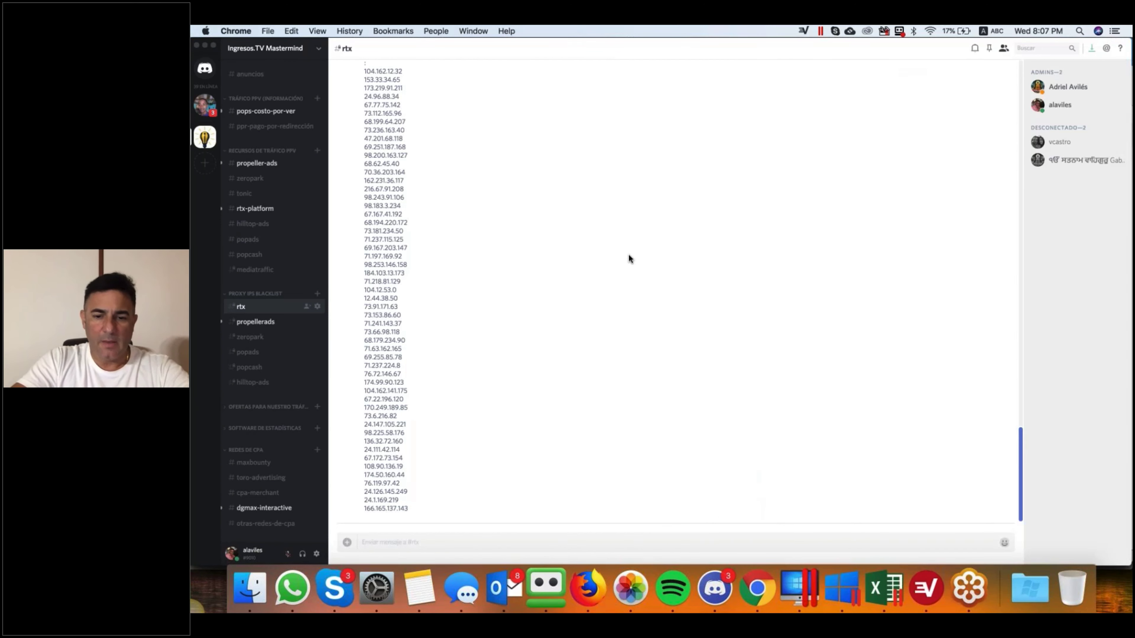
{"action": "left_click", "coordinate": [629, 258]}
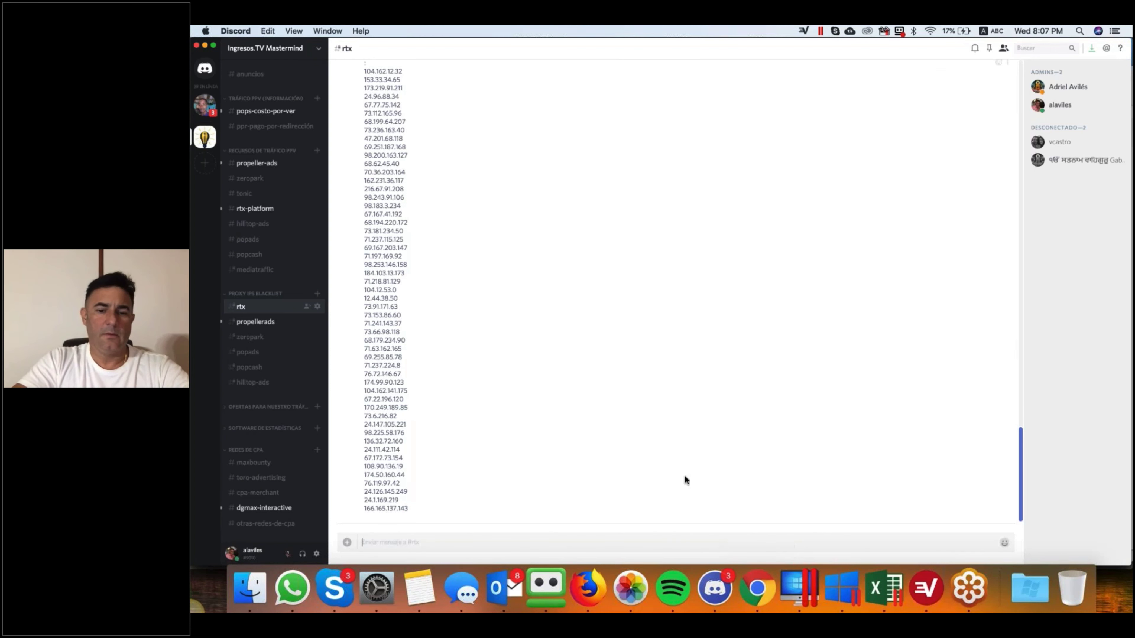
- Bring Chrome's Ingresos.TV window forward and take it out of full screen to show the lesson page
{"action": "right_click", "coordinate": [759, 592]}
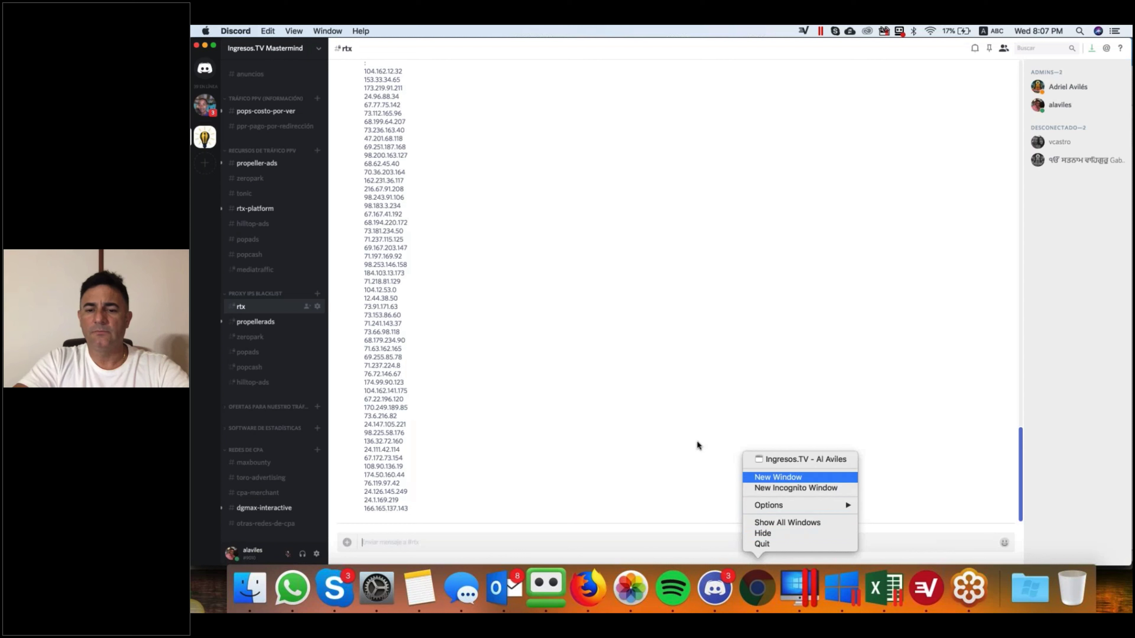
{"action": "left_click", "coordinate": [682, 423]}
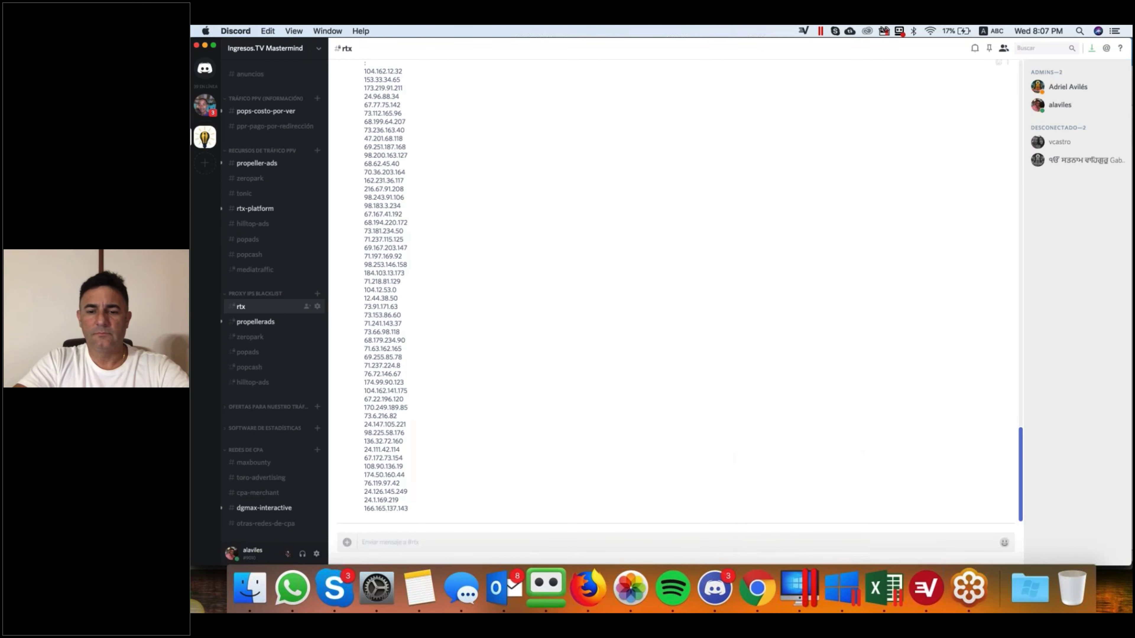
{"action": "right_click", "coordinate": [756, 590]}
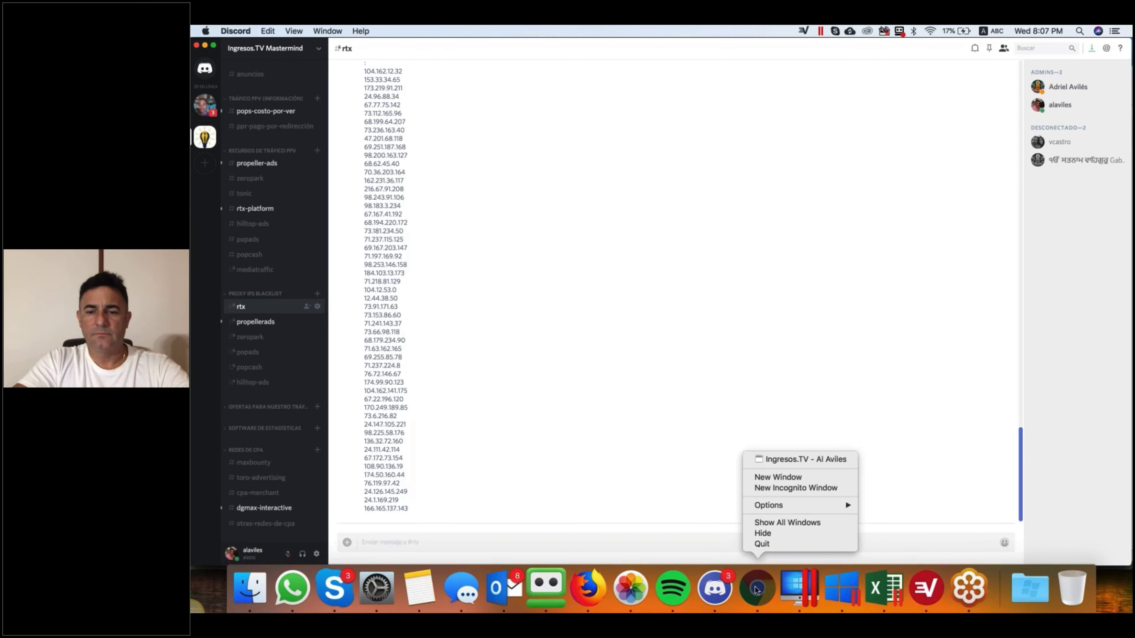
{"action": "left_click", "coordinate": [773, 457]}
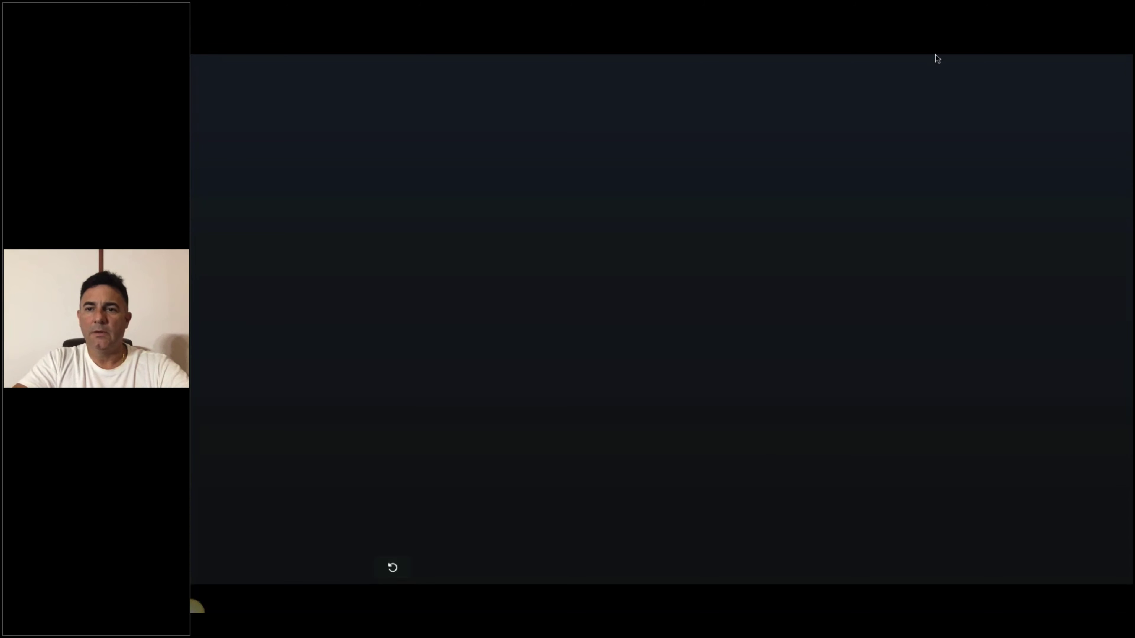
{"action": "mouse_move", "coordinate": [551, 25]}
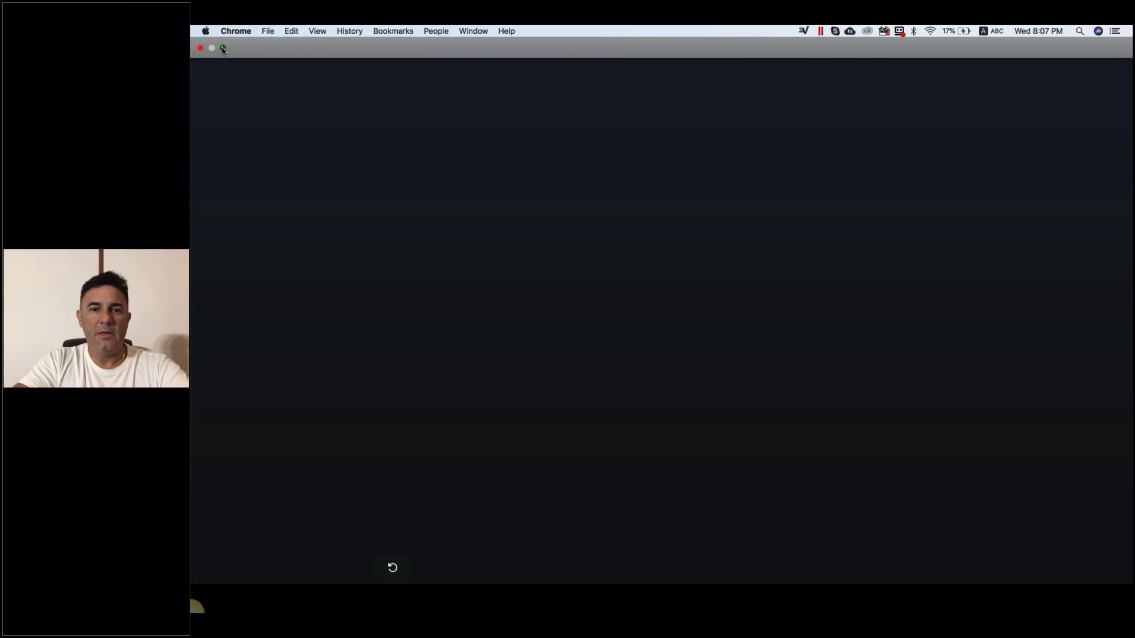
{"action": "left_click", "coordinate": [223, 48]}
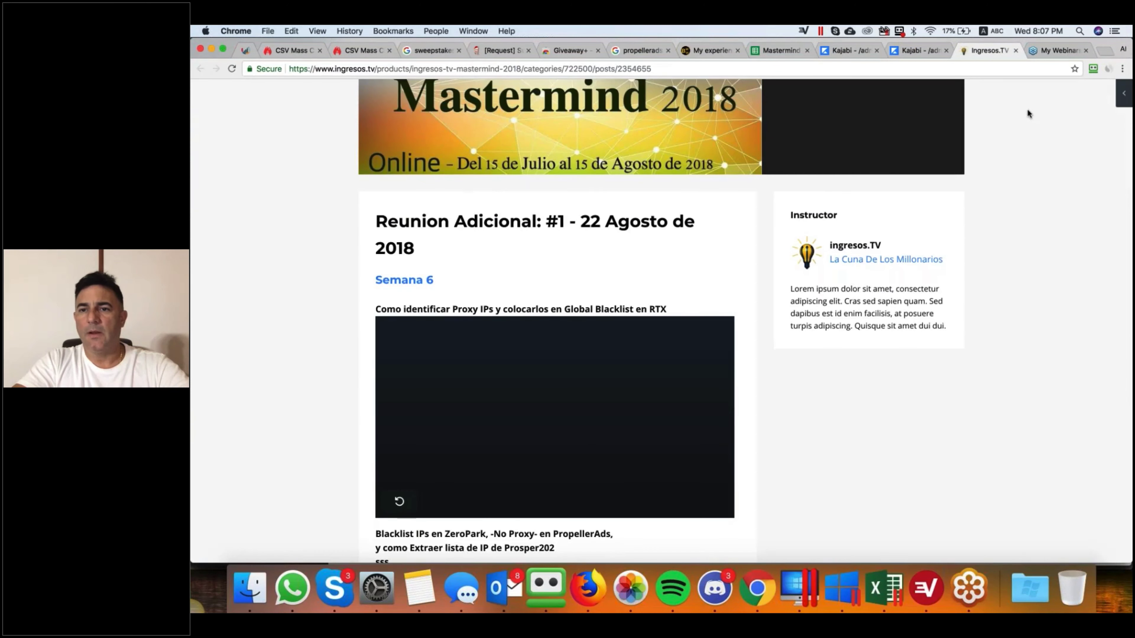
- Check the contents of Semana 6 in Kajabi's category and product pages, reloading the category page
{"action": "scroll", "coordinate": [691, 373], "scroll_direction": "down", "scroll_amount": 6}
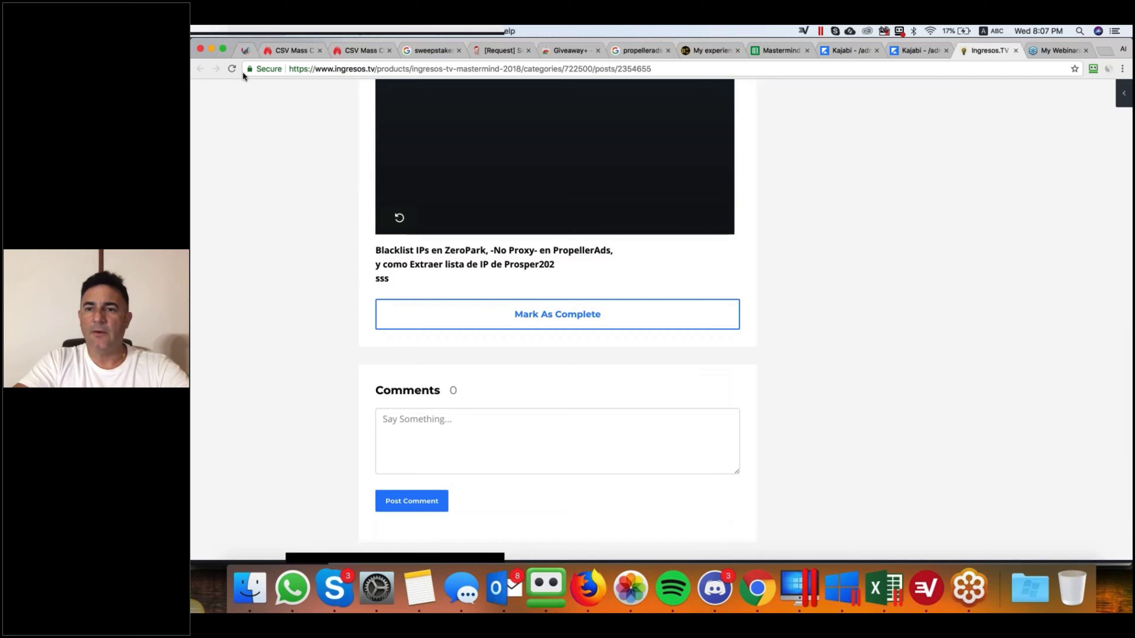
{"action": "left_click", "coordinate": [924, 49]}
{"action": "key", "text": "super+r"}
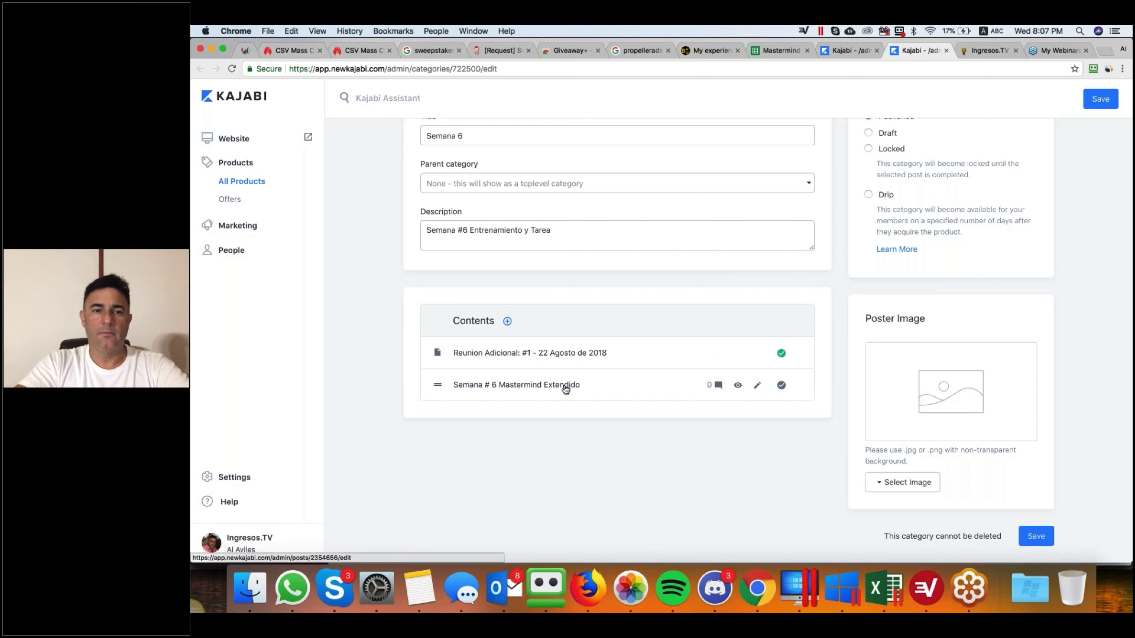
{"action": "scroll", "coordinate": [566, 388], "scroll_direction": "up", "scroll_amount": 5}
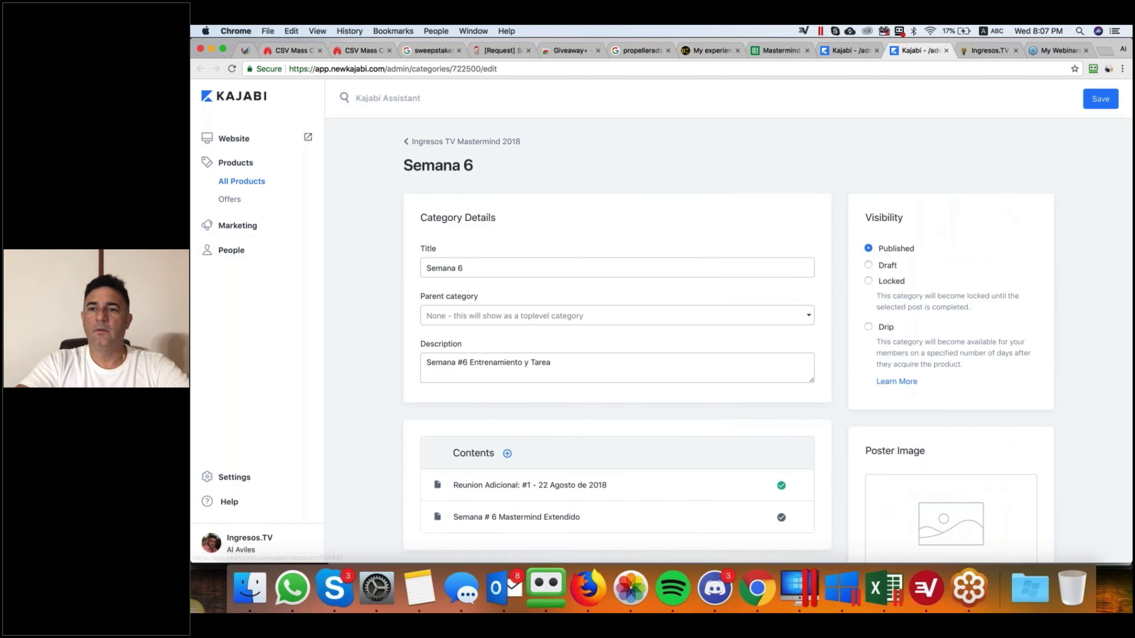
{"action": "left_click", "coordinate": [862, 51]}
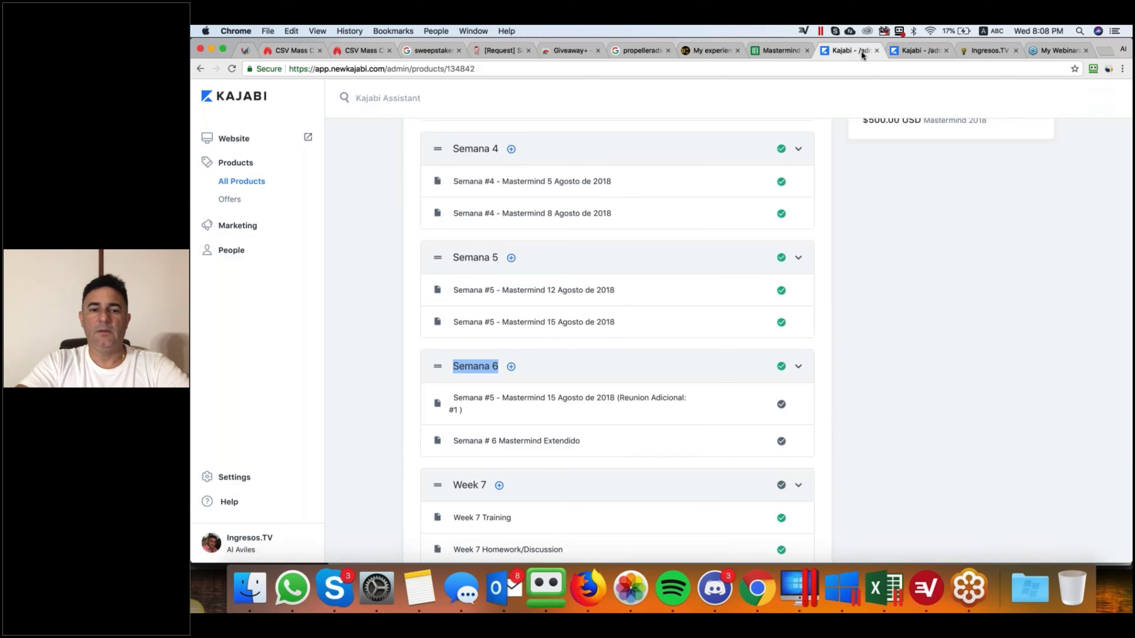
{"action": "mouse_move", "coordinate": [696, 441]}
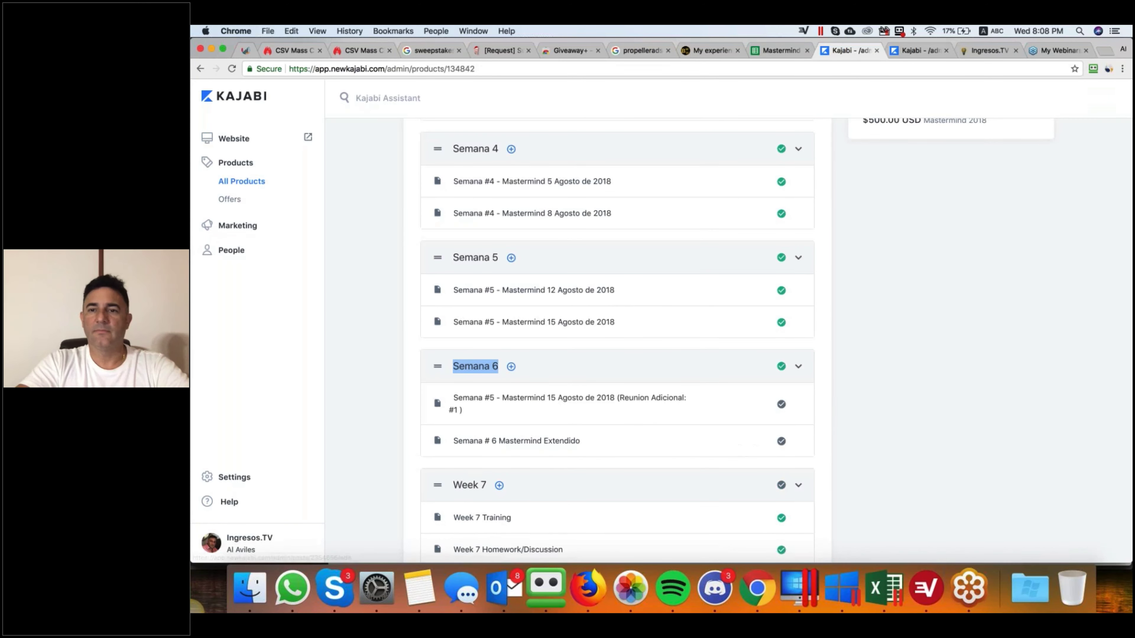
{"action": "left_click", "coordinate": [910, 50]}
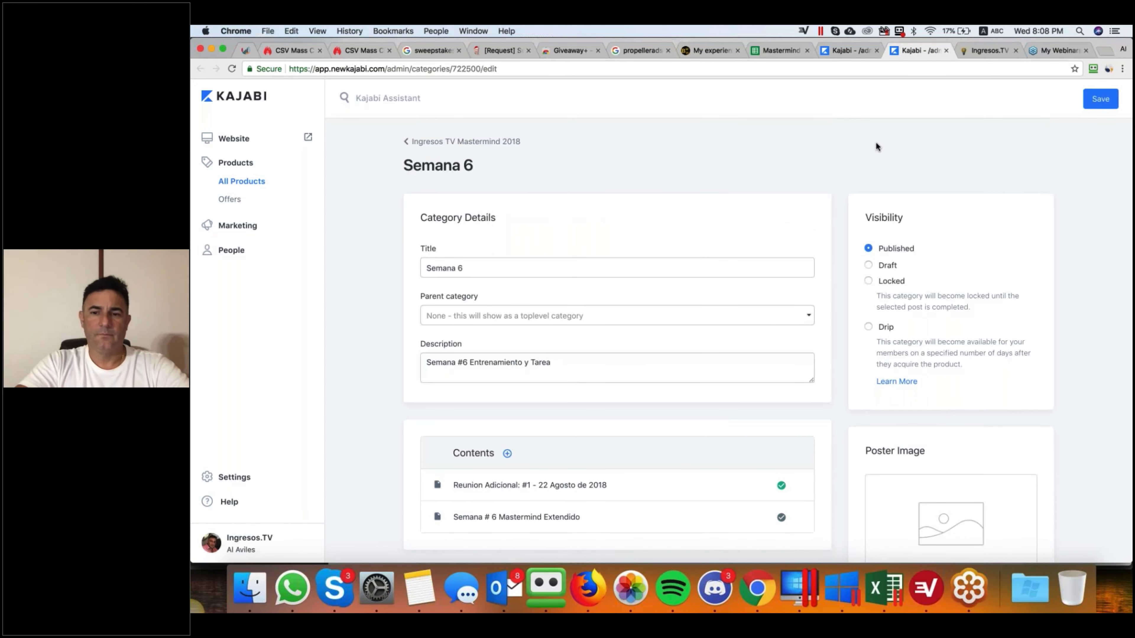
{"action": "scroll", "coordinate": [875, 143], "scroll_direction": "down", "scroll_amount": 5}
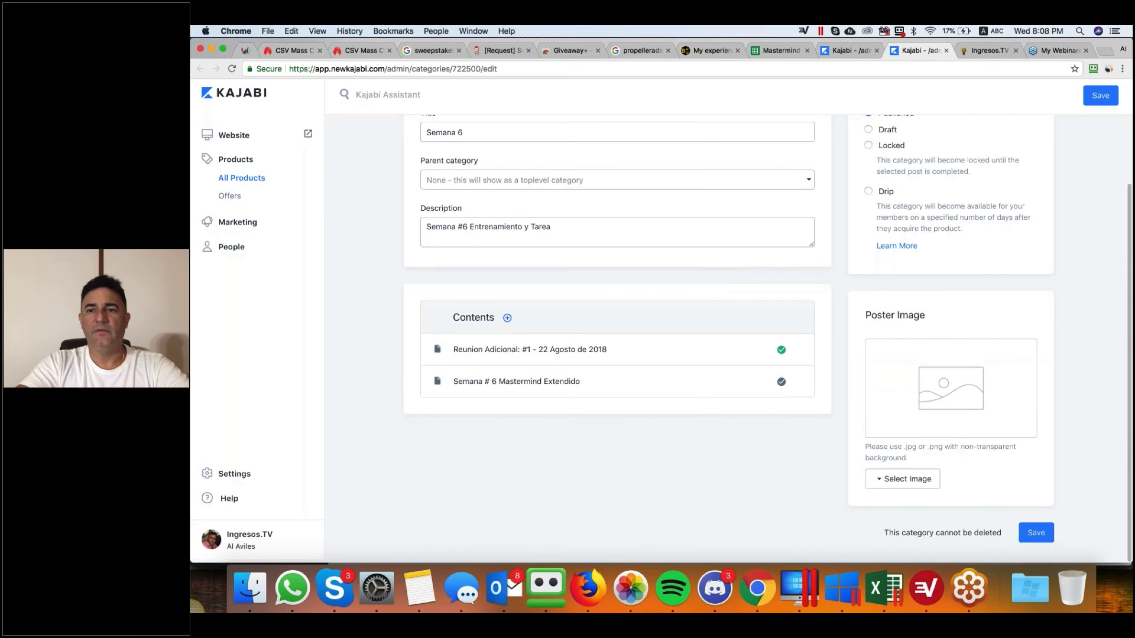
- Reload the Ingresos.TV lesson page and play the video about blacklisting IPs in ZeroPark and extracting the Prosper202 IP list
{"action": "left_click", "coordinate": [989, 51]}
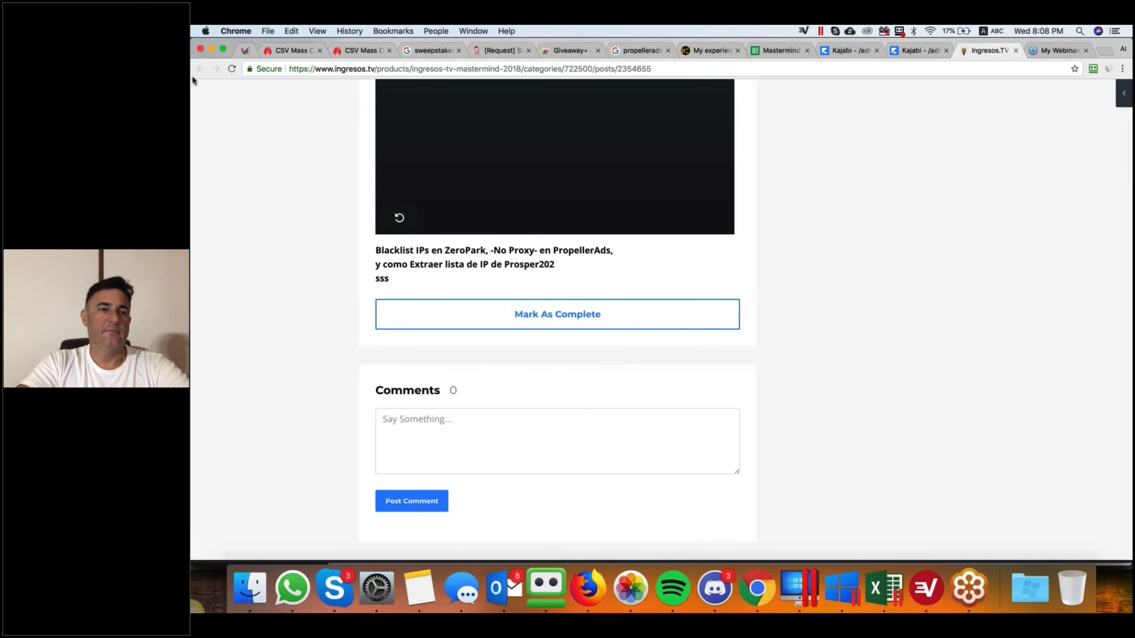
{"action": "left_click", "coordinate": [232, 69]}
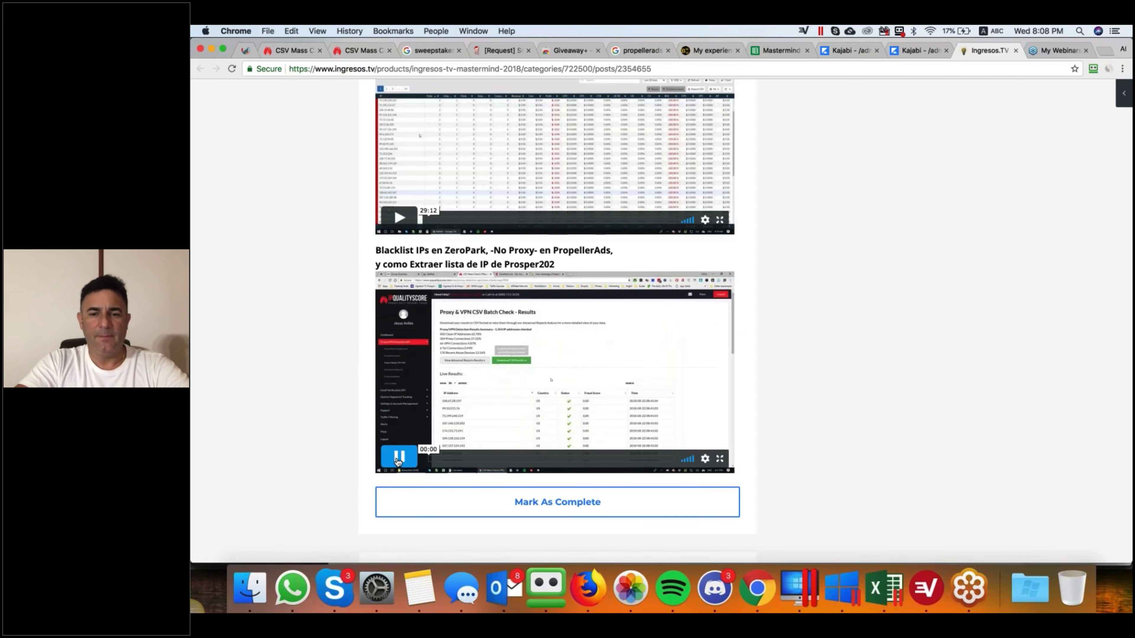
{"action": "left_click", "coordinate": [399, 456]}
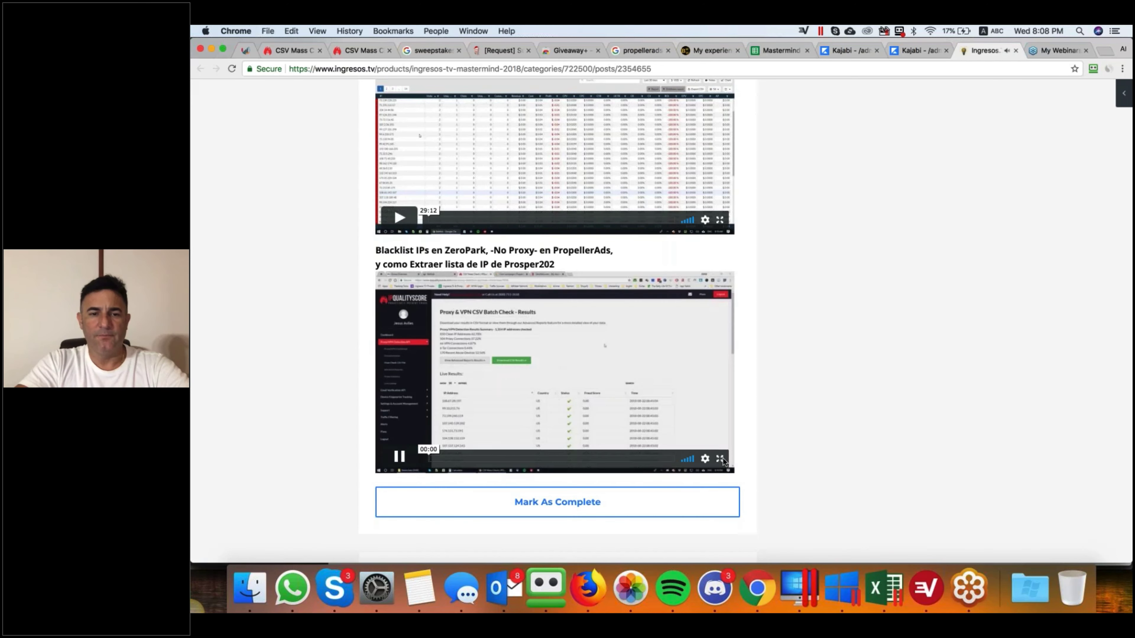
- Show the lesson video in full screen and look over the IPQualityScore Proxy & VPN batch check results
{"action": "key", "text": "f"}
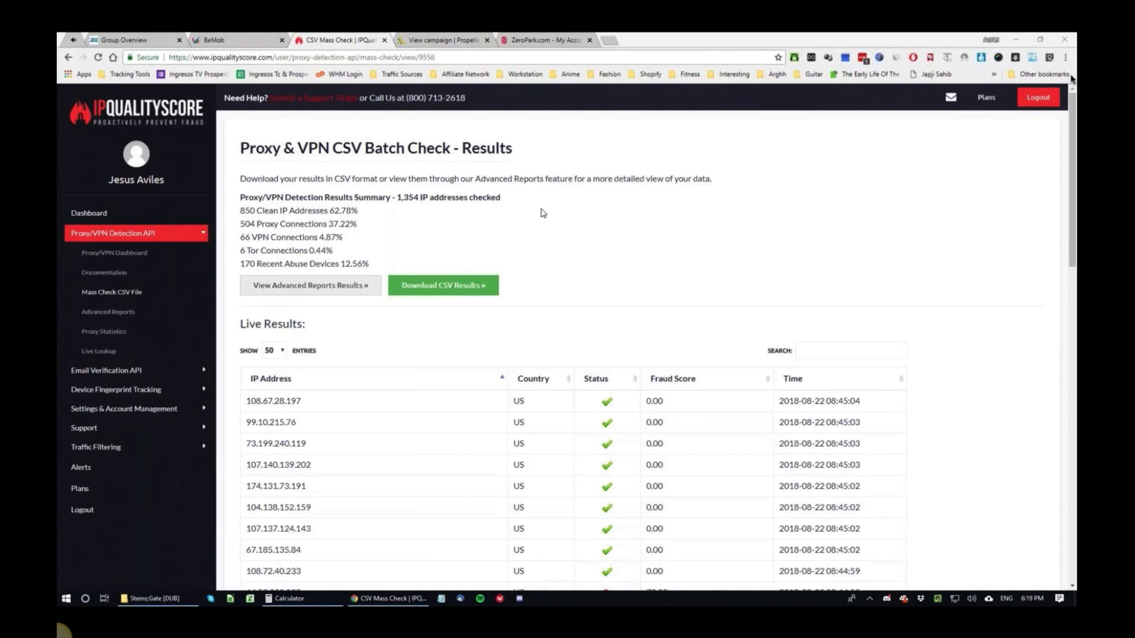
{"action": "scroll", "coordinate": [543, 213], "scroll_direction": "down", "scroll_amount": 5}
{"action": "scroll", "coordinate": [656, 342], "scroll_direction": "up", "scroll_amount": 5}
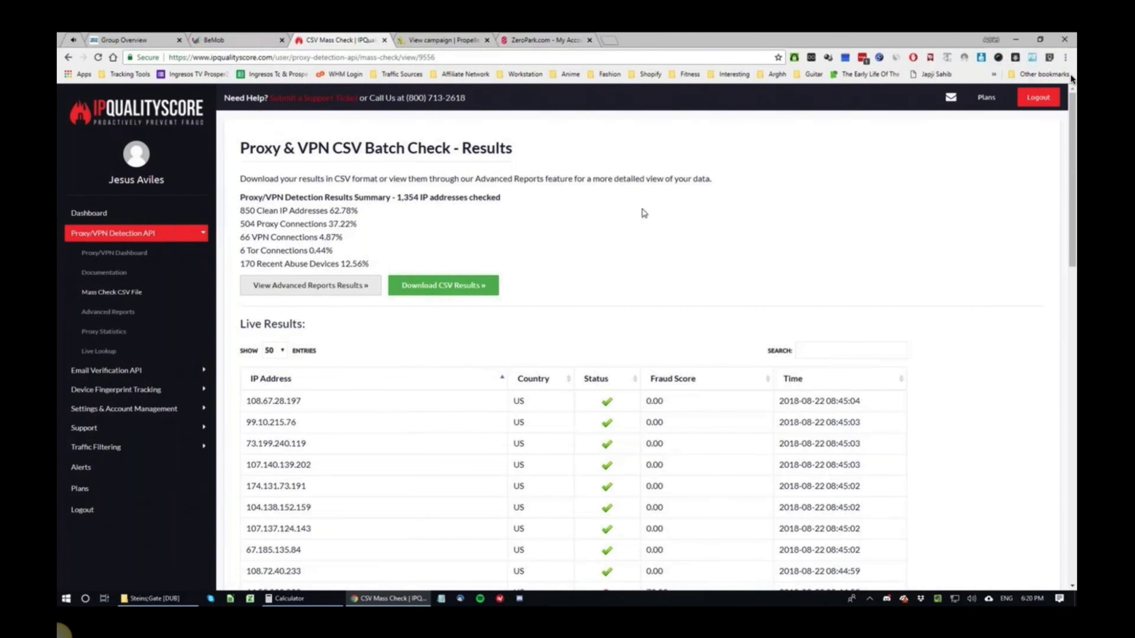
- Move the ZeroPark page beside the IPQualityScore results and place the cursor in its empty IP Black list field
{"action": "left_click_drag", "start_coordinate": [566, 46], "coordinate": [464, 45]}
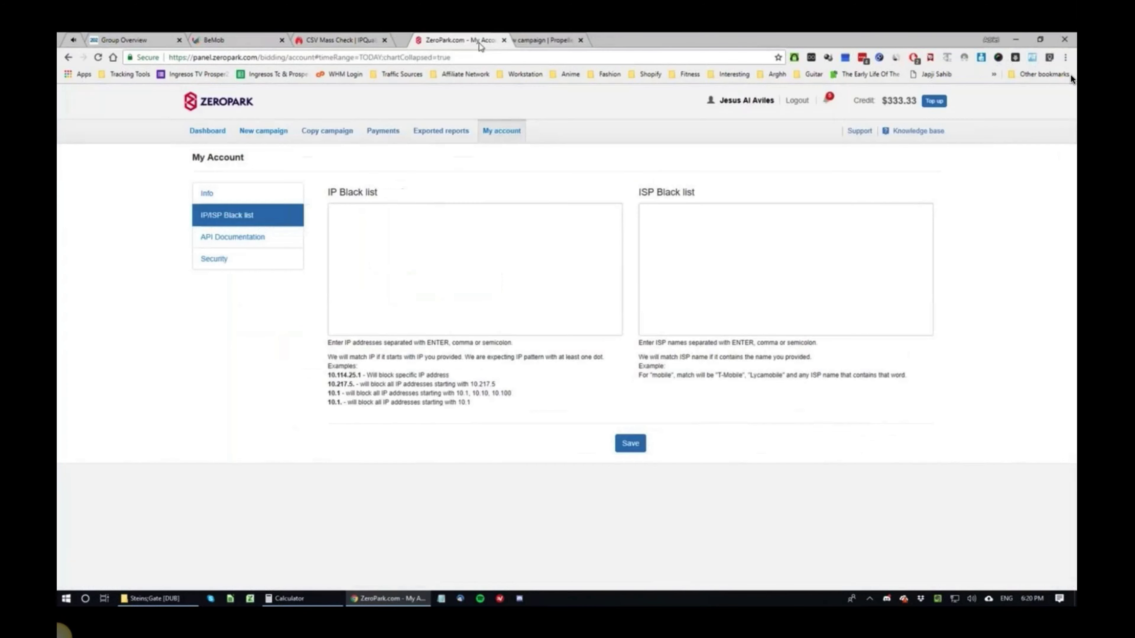
{"action": "triple_click", "coordinate": [338, 191]}
{"action": "left_click", "coordinate": [338, 191]}
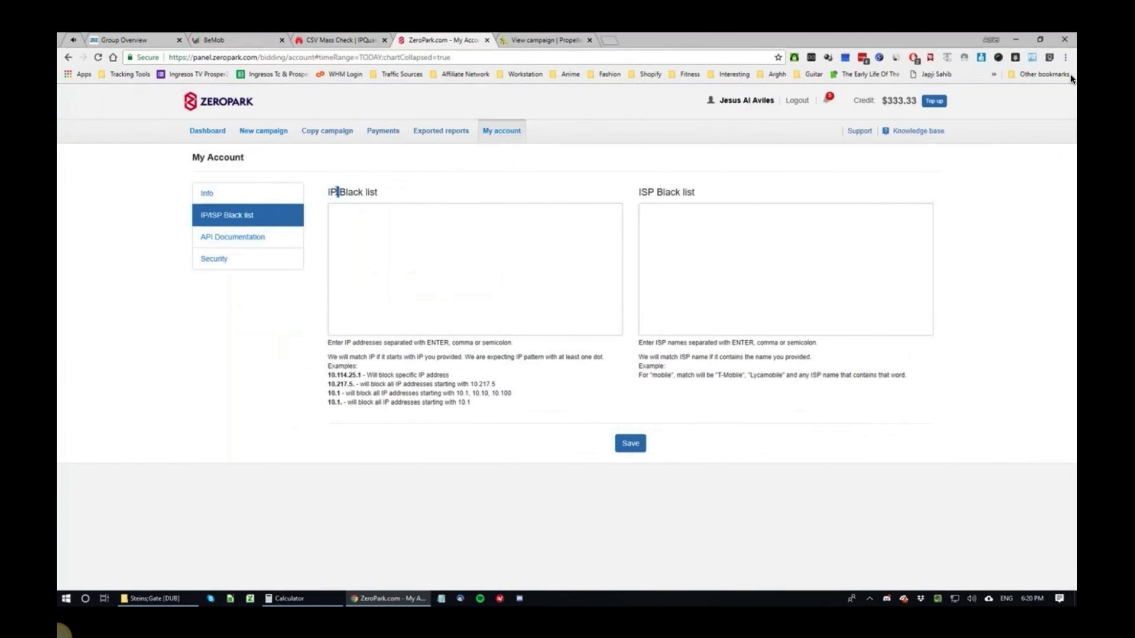
{"action": "triple_click", "coordinate": [338, 191]}
{"action": "left_click", "coordinate": [545, 147]}
{"action": "double_click", "coordinate": [347, 194]}
{"action": "triple_click", "coordinate": [346, 195]}
{"action": "triple_click", "coordinate": [341, 197]}
{"action": "left_click", "coordinate": [376, 193]}
{"action": "left_click", "coordinate": [371, 264]}
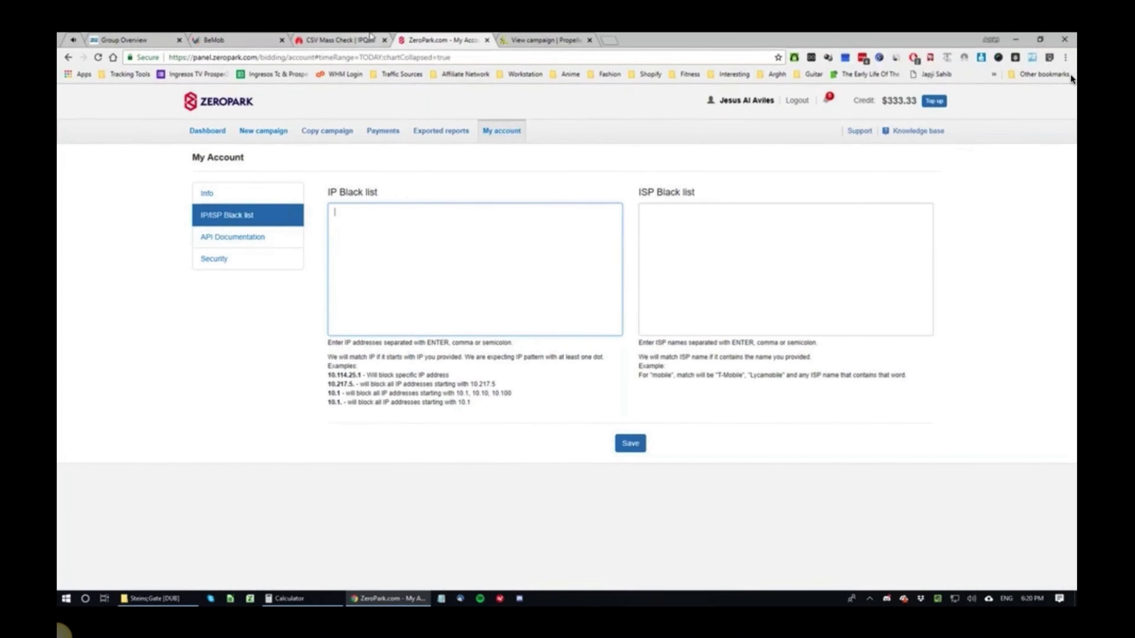
- Compare the IPQualityScore results with ZeroPark, and reopen the IP/ISP Black list section from the ZeroPark account settings
{"action": "left_click", "coordinate": [340, 40]}
{"action": "left_click", "coordinate": [411, 40]}
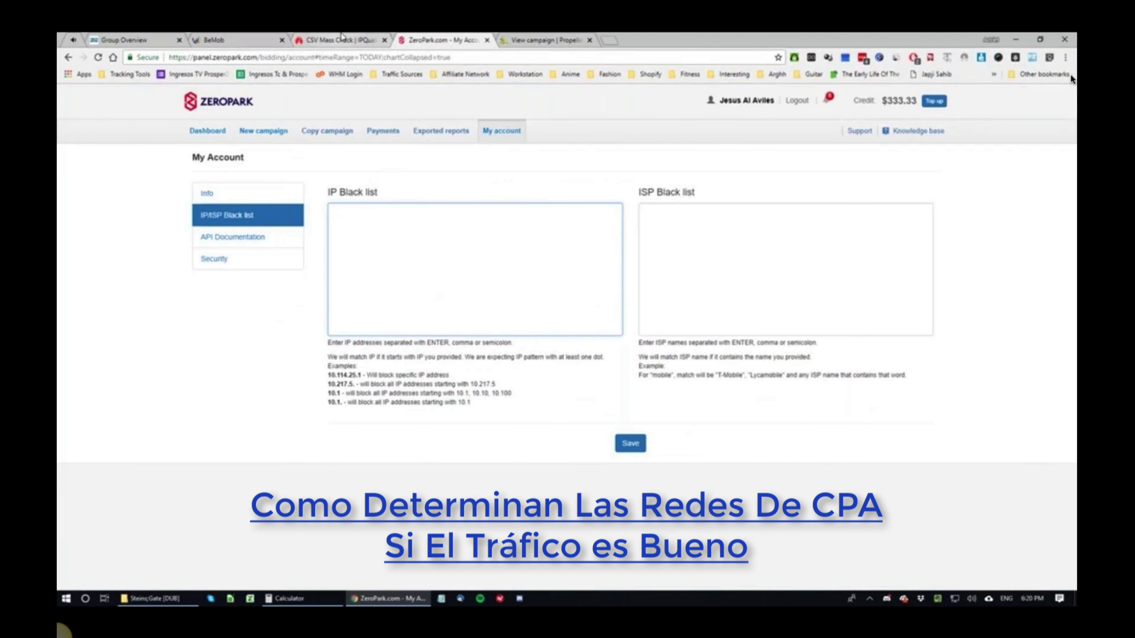
{"action": "left_click", "coordinate": [371, 41]}
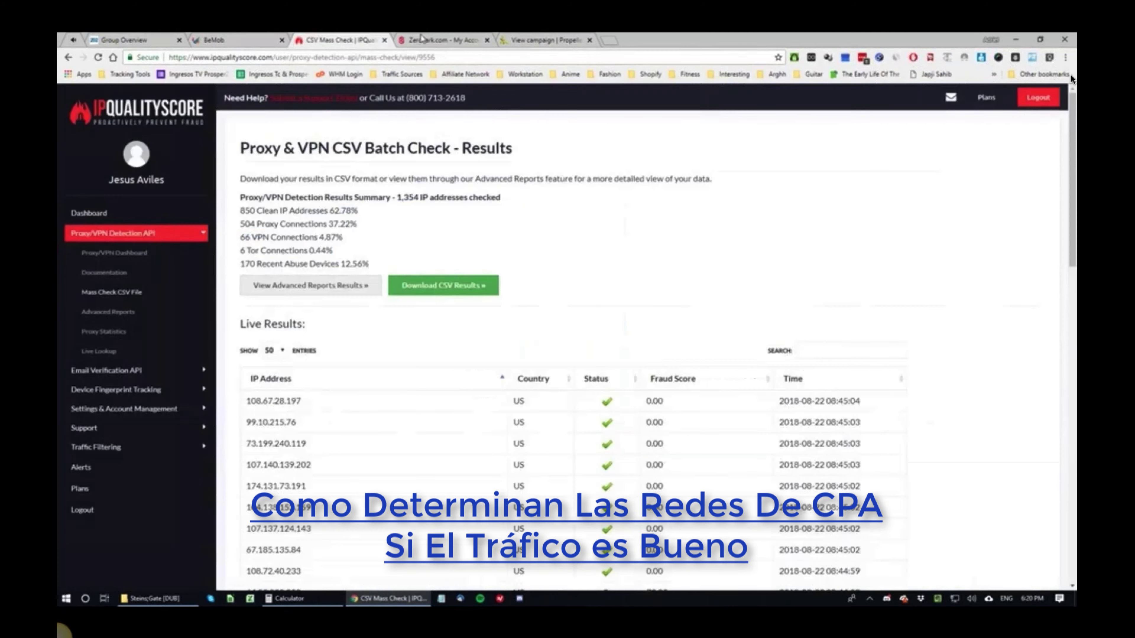
{"action": "left_click", "coordinate": [420, 40]}
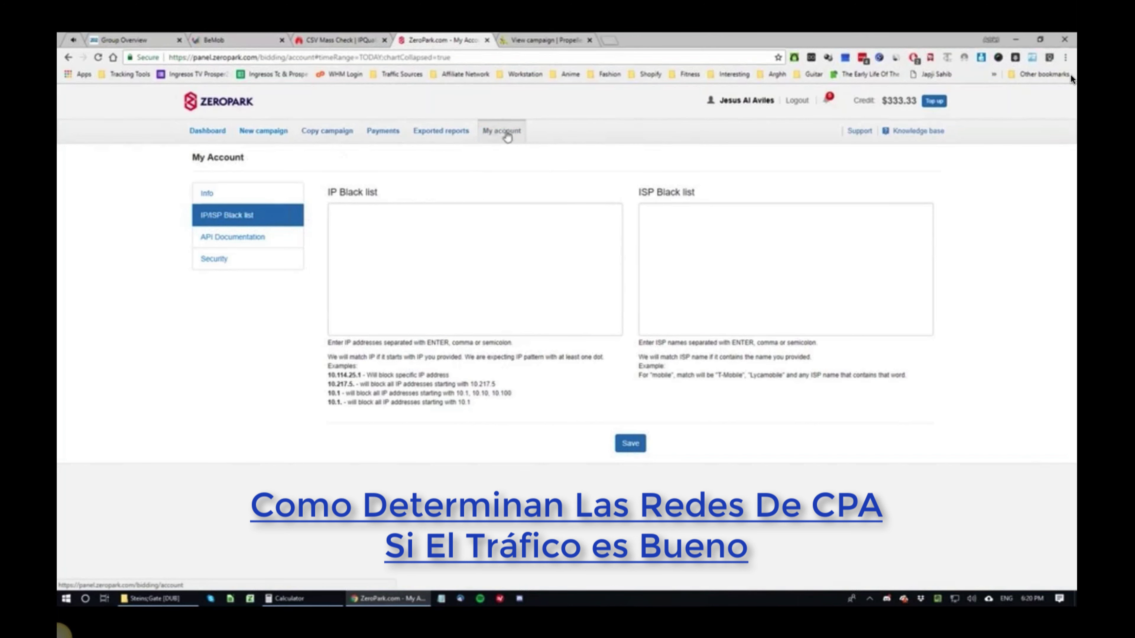
{"action": "left_click", "coordinate": [496, 131]}
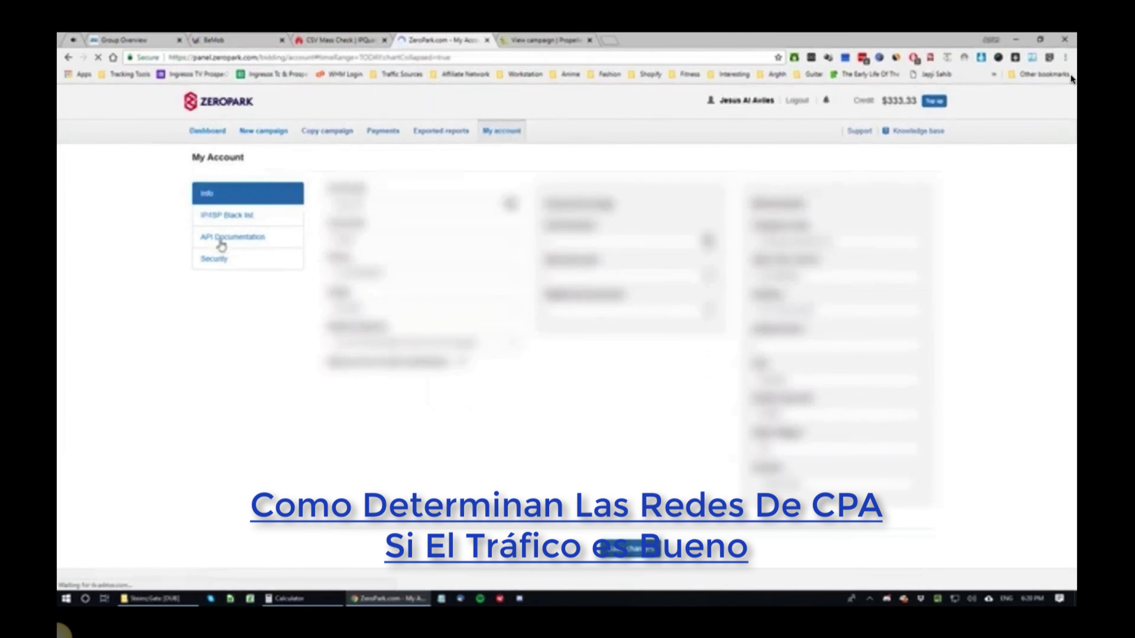
{"action": "left_click", "coordinate": [246, 222]}
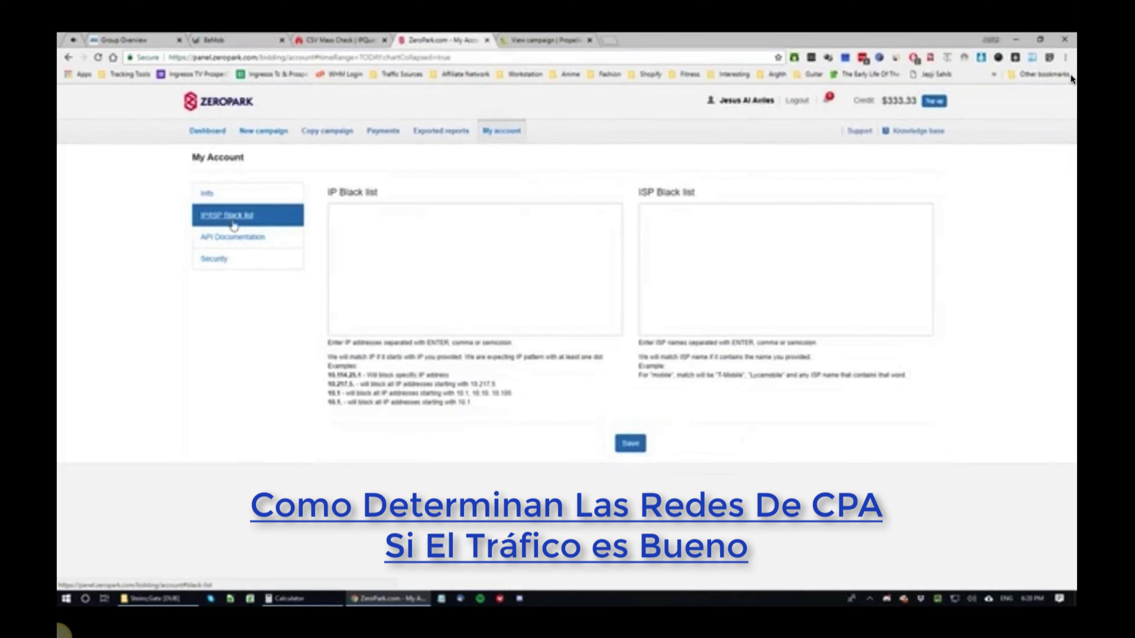
{"action": "left_click", "coordinate": [452, 304]}
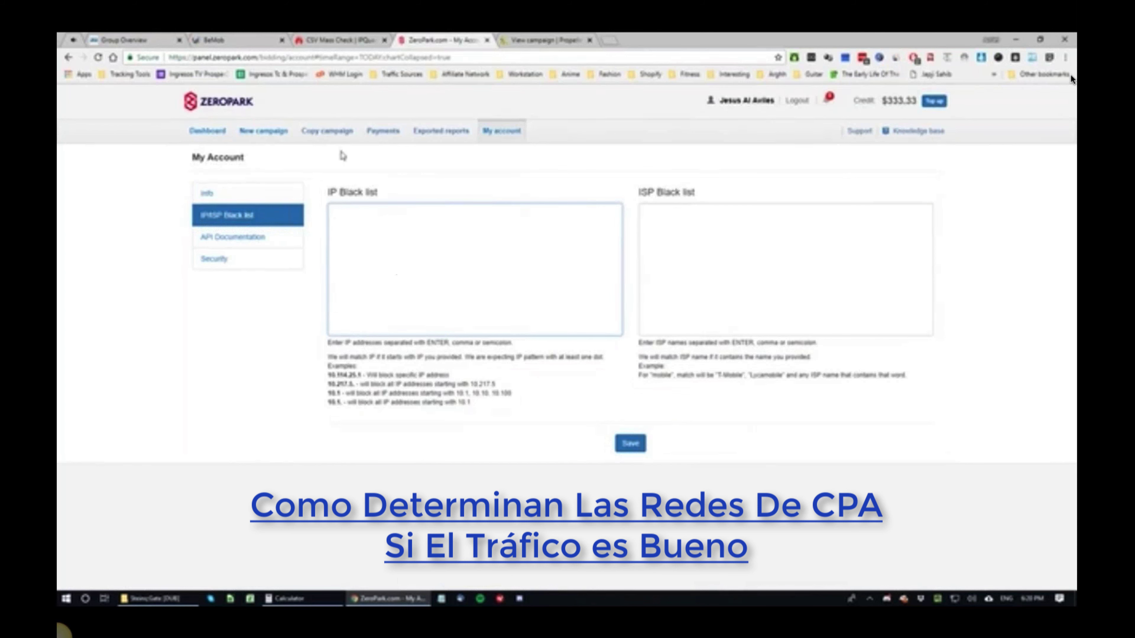
- Return to the IPQualityScore batch check results and look through the live results for IPs flagged as proxies
{"action": "left_click", "coordinate": [340, 40]}
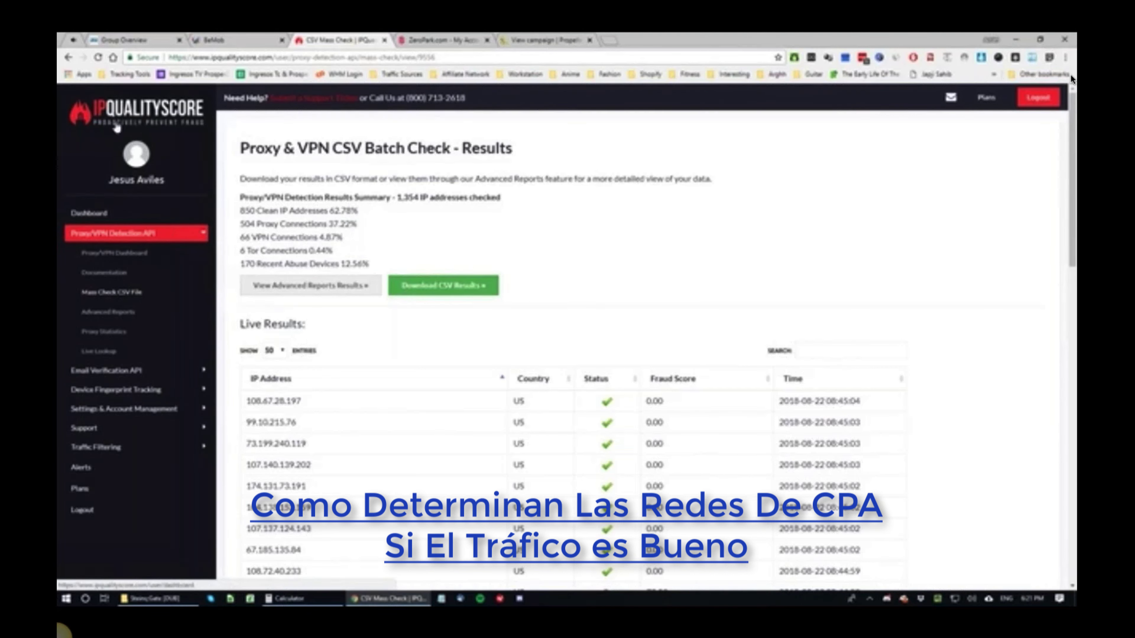
{"action": "double_click", "coordinate": [335, 197]}
{"action": "left_click", "coordinate": [435, 362]}
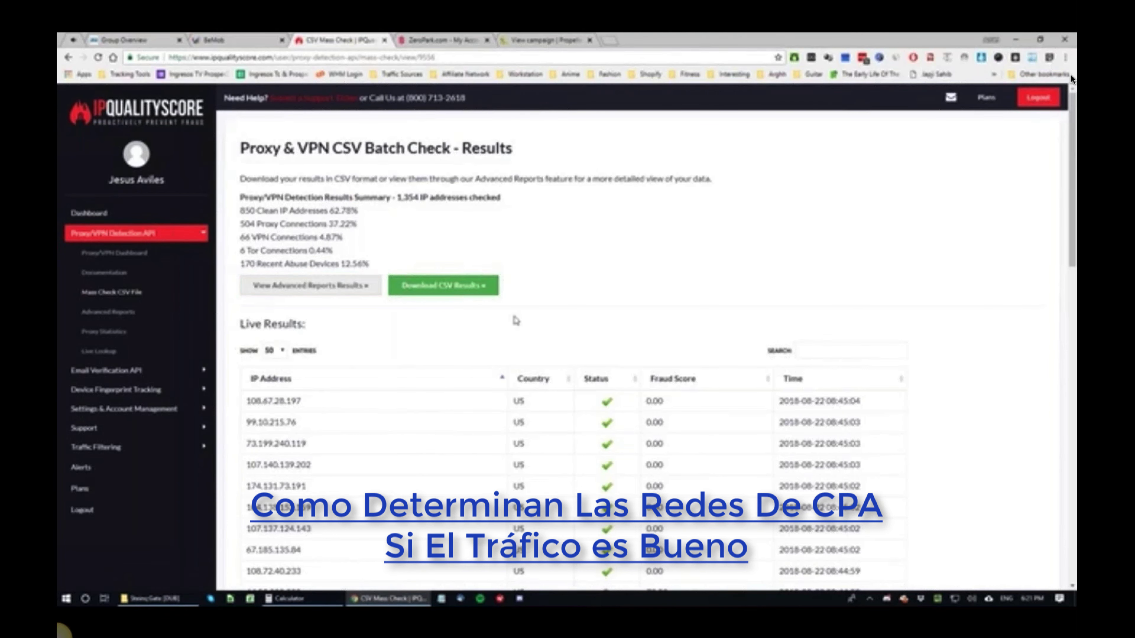
{"action": "scroll", "coordinate": [712, 439], "scroll_direction": "down", "scroll_amount": 2}
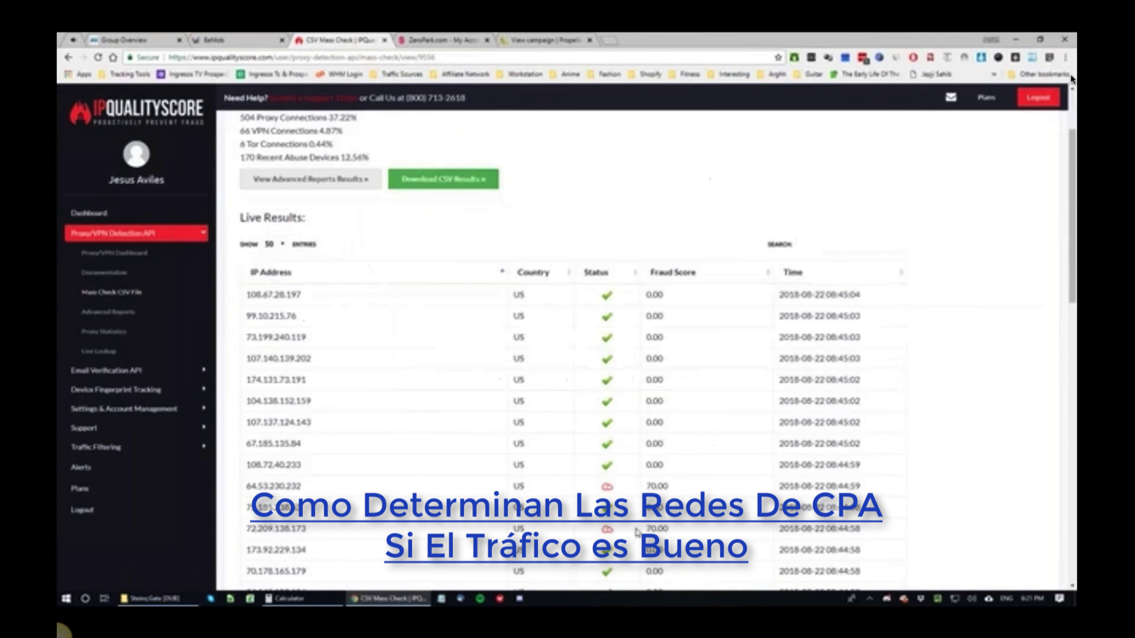
{"action": "scroll", "coordinate": [758, 359], "scroll_direction": "up", "scroll_amount": 1}
{"action": "scroll", "coordinate": [758, 359], "scroll_direction": "up", "scroll_amount": 1}
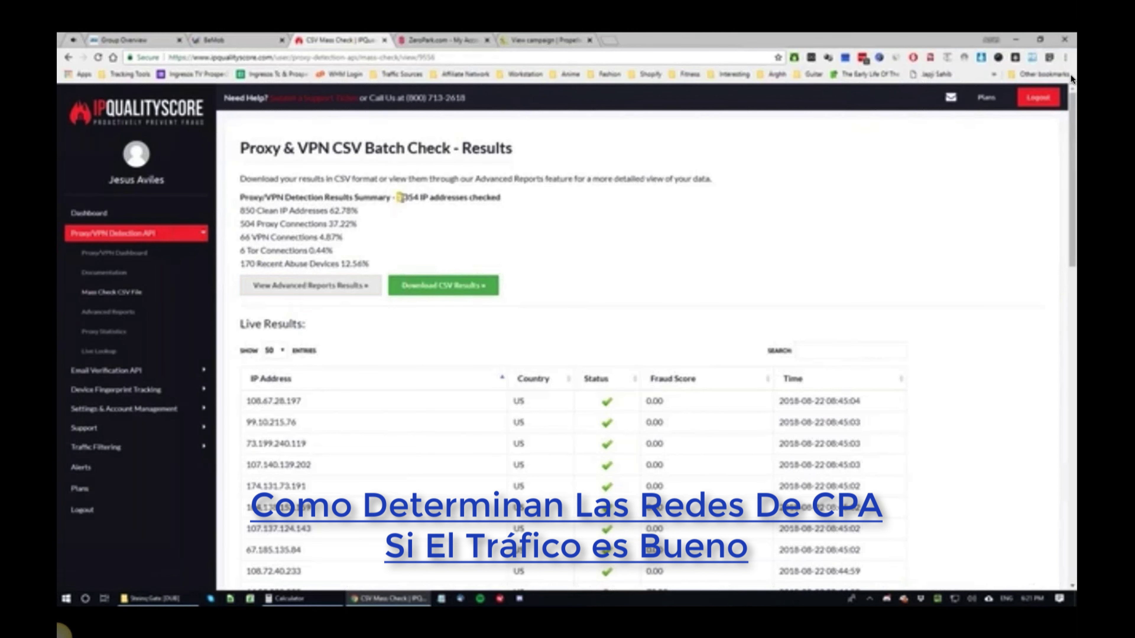
- Highlight the number of IP addresses checked and the proxy connections count and percentage in the detection results summary
{"action": "double_click", "coordinate": [448, 197]}
{"action": "left_click", "coordinate": [320, 218]}
{"action": "triple_click", "coordinate": [338, 226]}
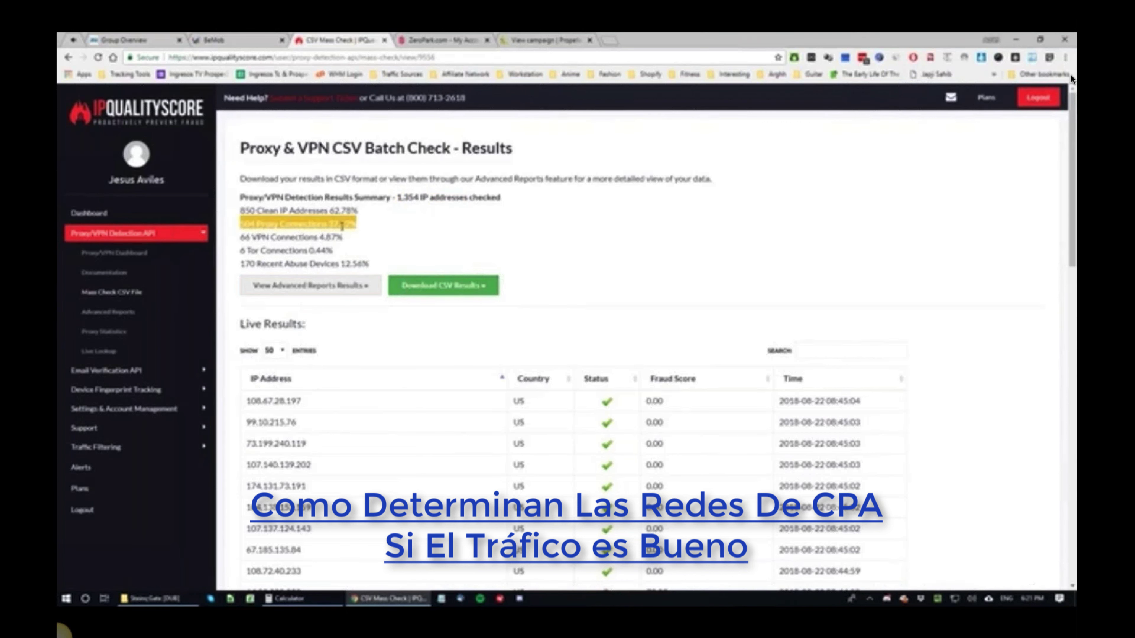
{"action": "left_click", "coordinate": [338, 226]}
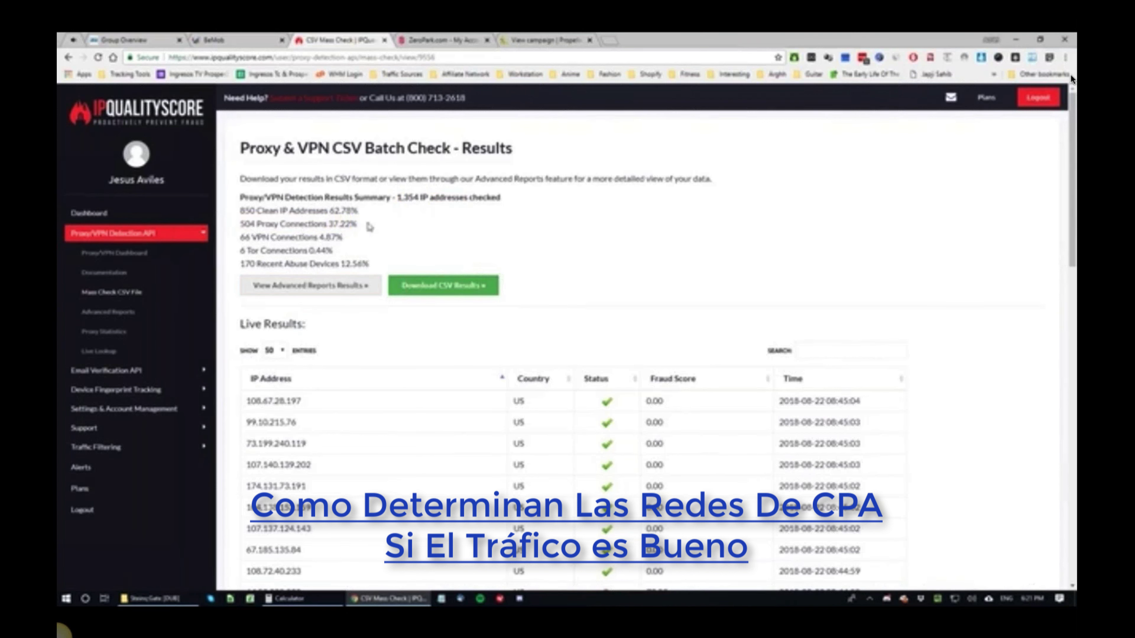
{"action": "left_click_drag", "start_coordinate": [370, 227], "coordinate": [241, 211]}
{"action": "left_click", "coordinate": [242, 212]}
{"action": "triple_click", "coordinate": [358, 224]}
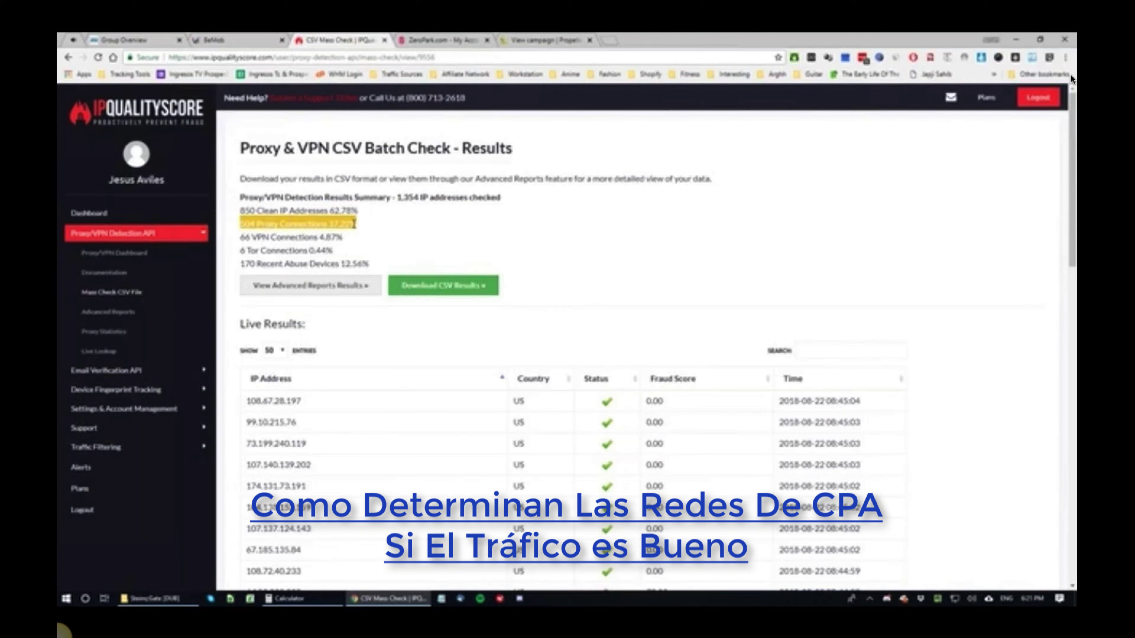
{"action": "double_click", "coordinate": [338, 224]}
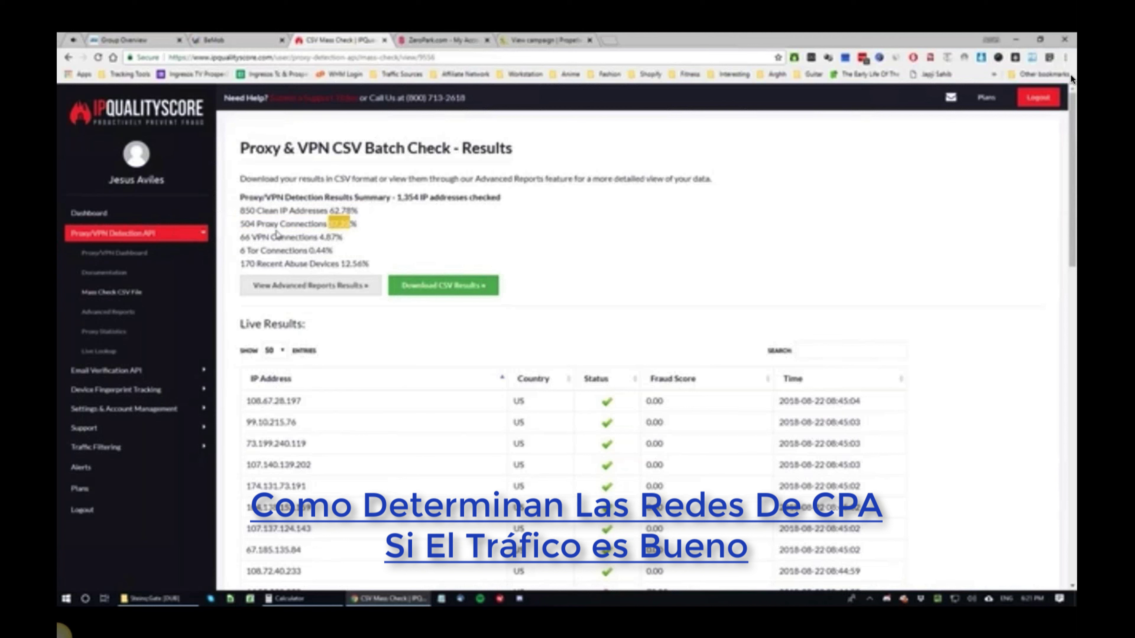
{"action": "left_click", "coordinate": [293, 232]}
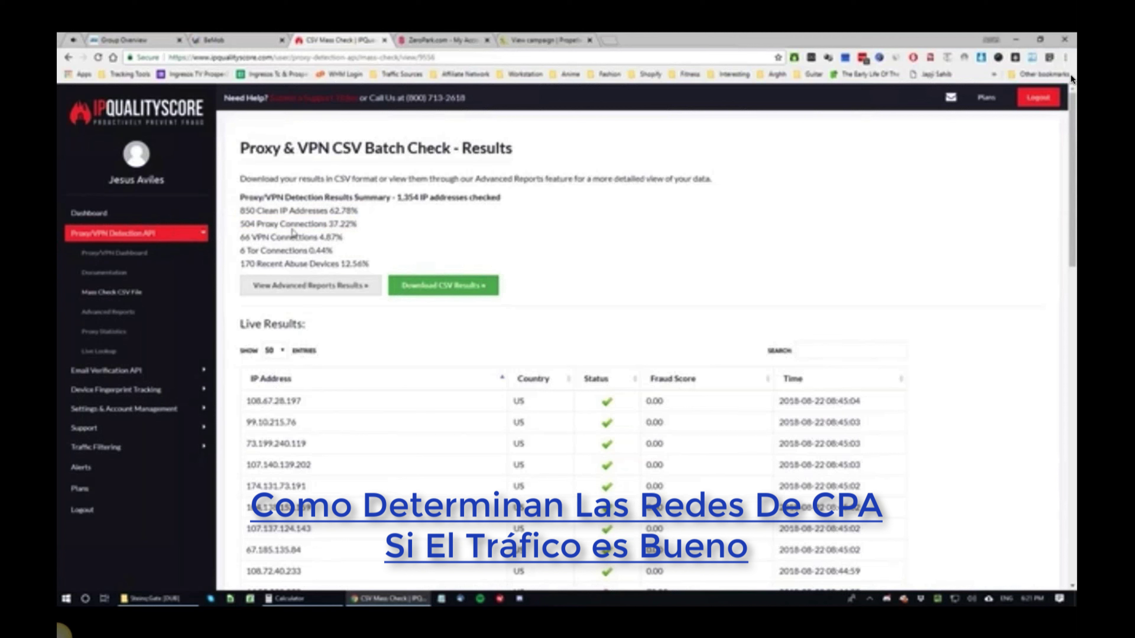
{"action": "triple_click", "coordinate": [346, 226]}
{"action": "left_click", "coordinate": [347, 225]}
{"action": "left_click_drag", "start_coordinate": [349, 225], "coordinate": [241, 222]}
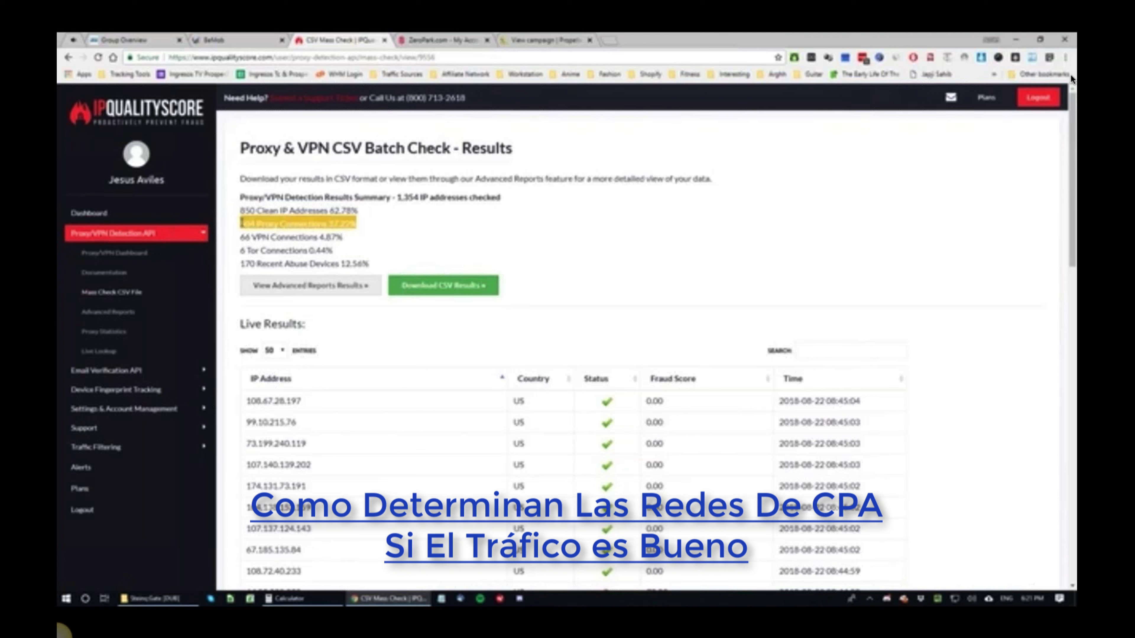
{"action": "left_click", "coordinate": [241, 223]}
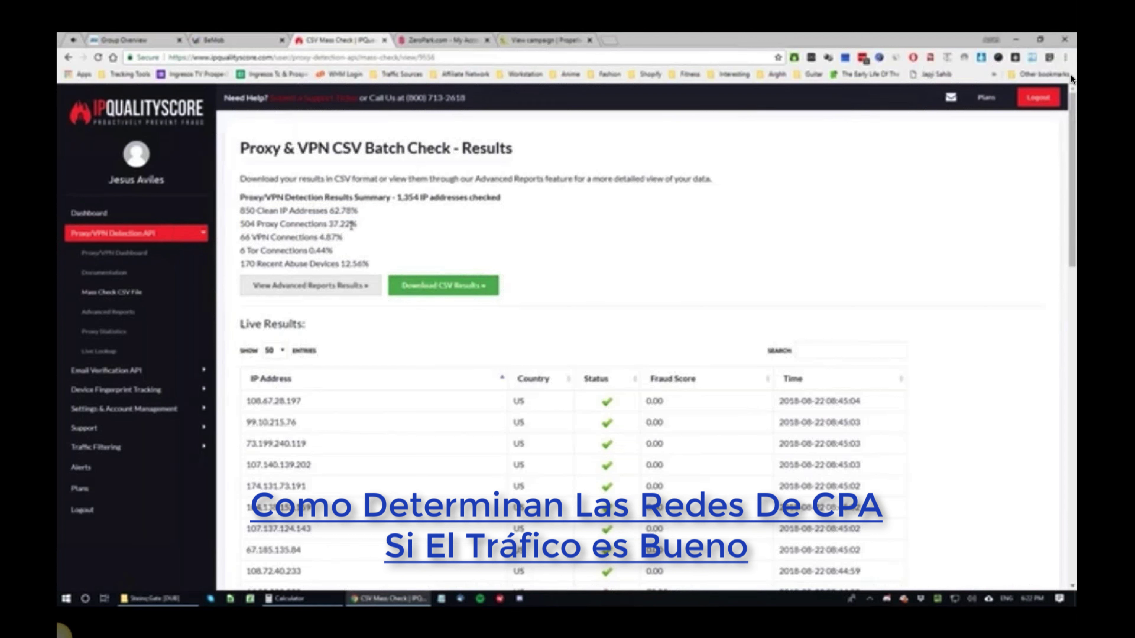
{"action": "left_click_drag", "start_coordinate": [330, 224], "coordinate": [357, 223]}
{"action": "left_click", "coordinate": [372, 227]}
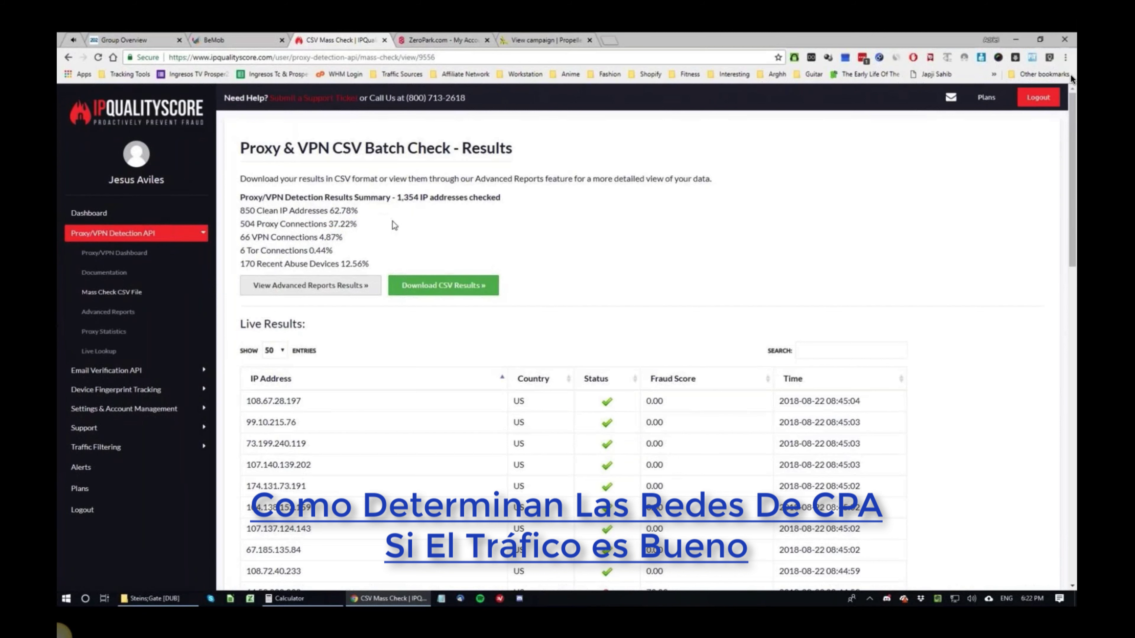
- Download the batch check results as IPQualityScore-Proxy-Detection-Results.csv and open the file in LibreOffice Calc with the default import settings
{"action": "left_click", "coordinate": [451, 289]}
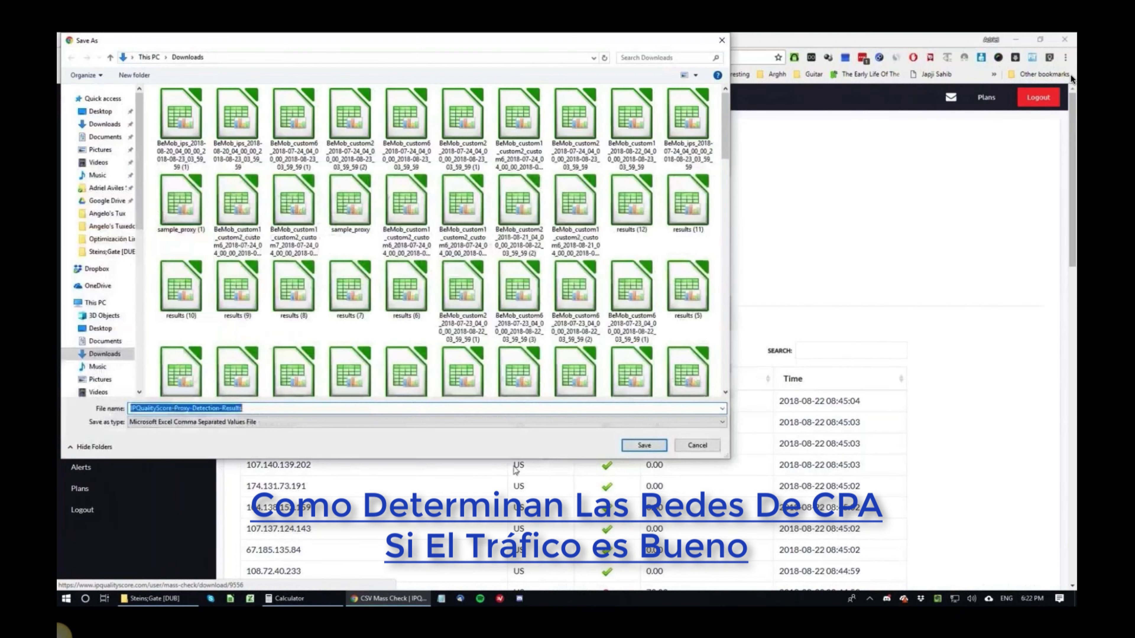
{"action": "left_click", "coordinate": [635, 447]}
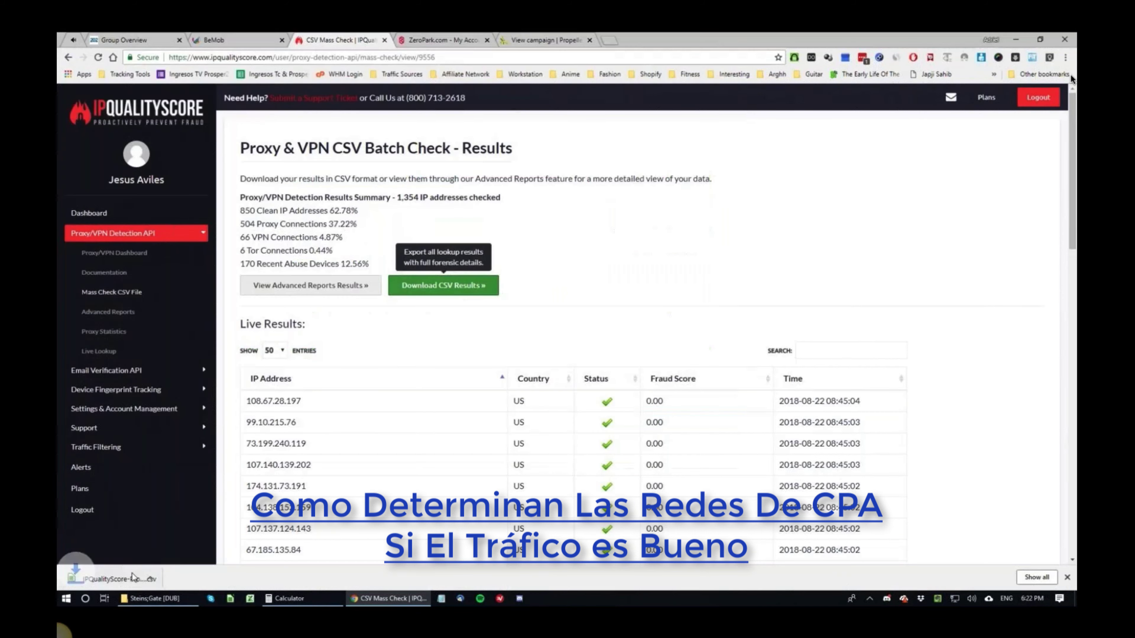
{"action": "left_click", "coordinate": [133, 577]}
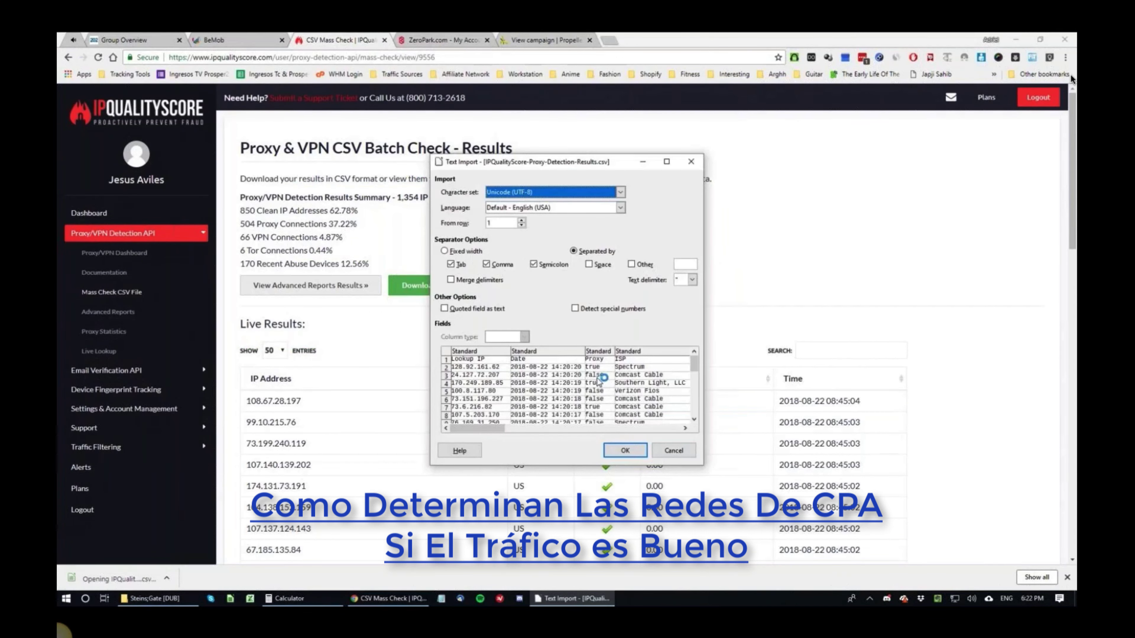
{"action": "left_click", "coordinate": [634, 452]}
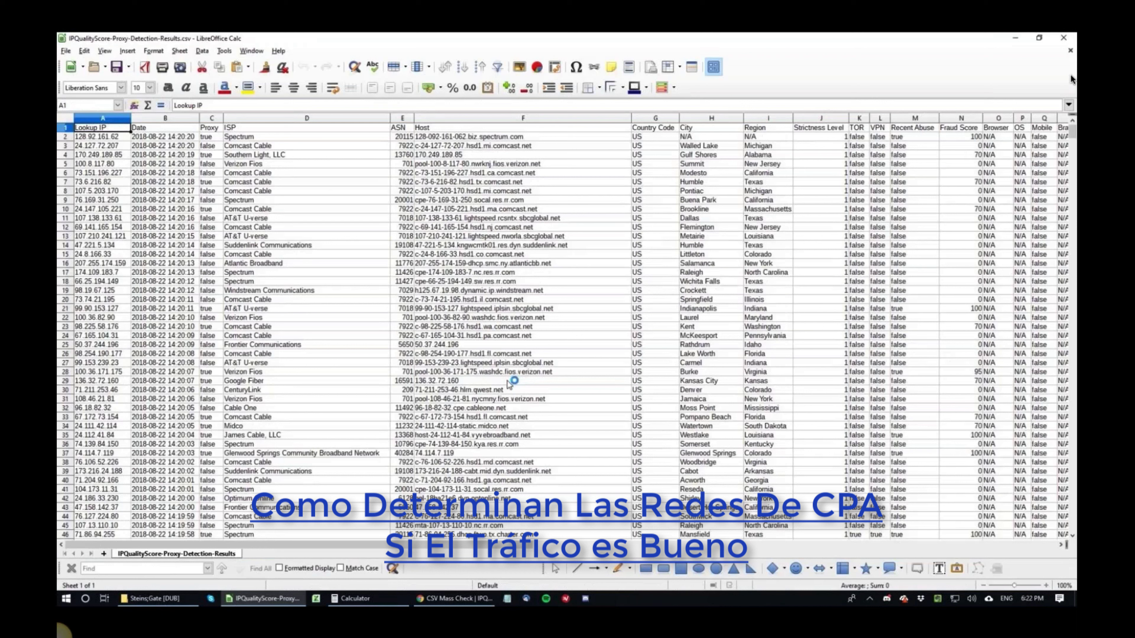
- Sort the results sheet by the Proxy column in descending order so the true rows come first
{"action": "left_click", "coordinate": [884, 319]}
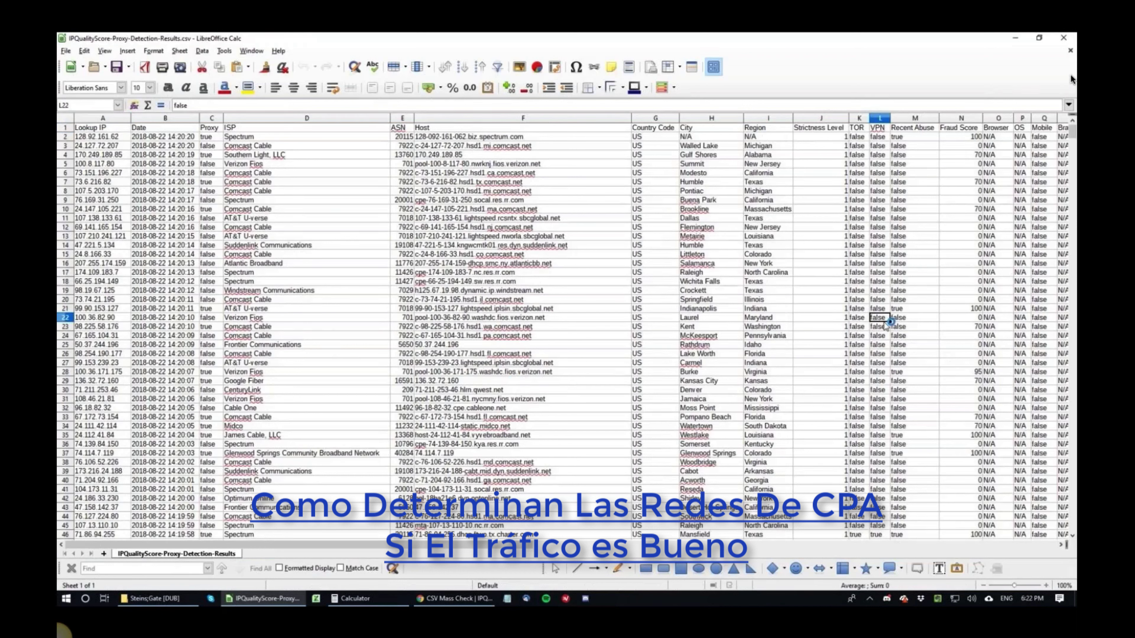
{"action": "left_click", "coordinate": [403, 299]}
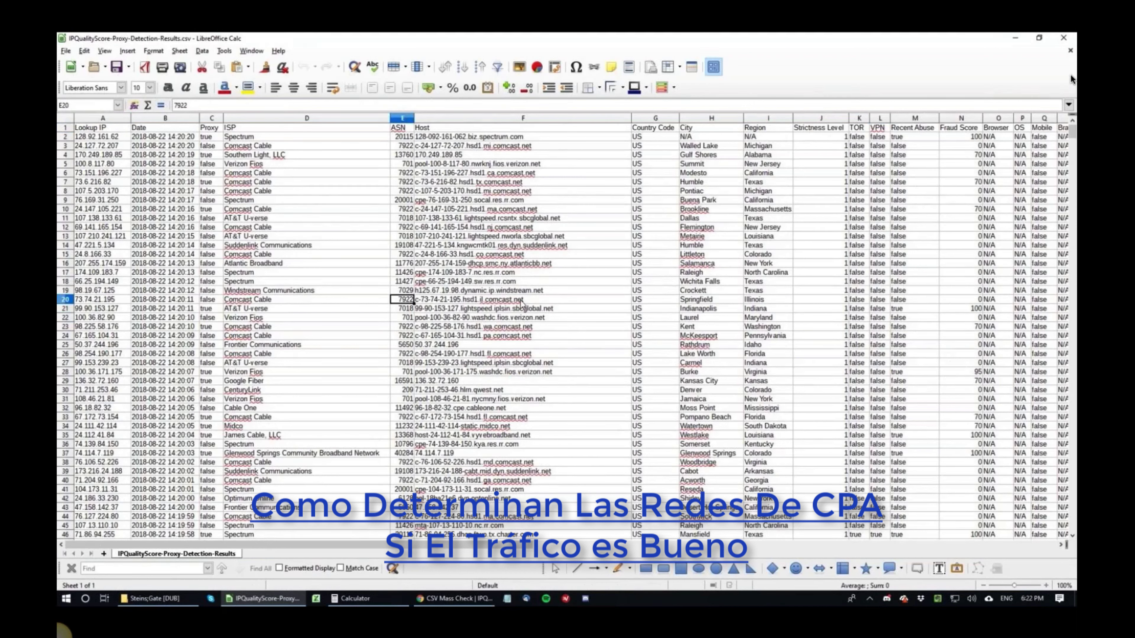
{"action": "left_click", "coordinate": [210, 272]}
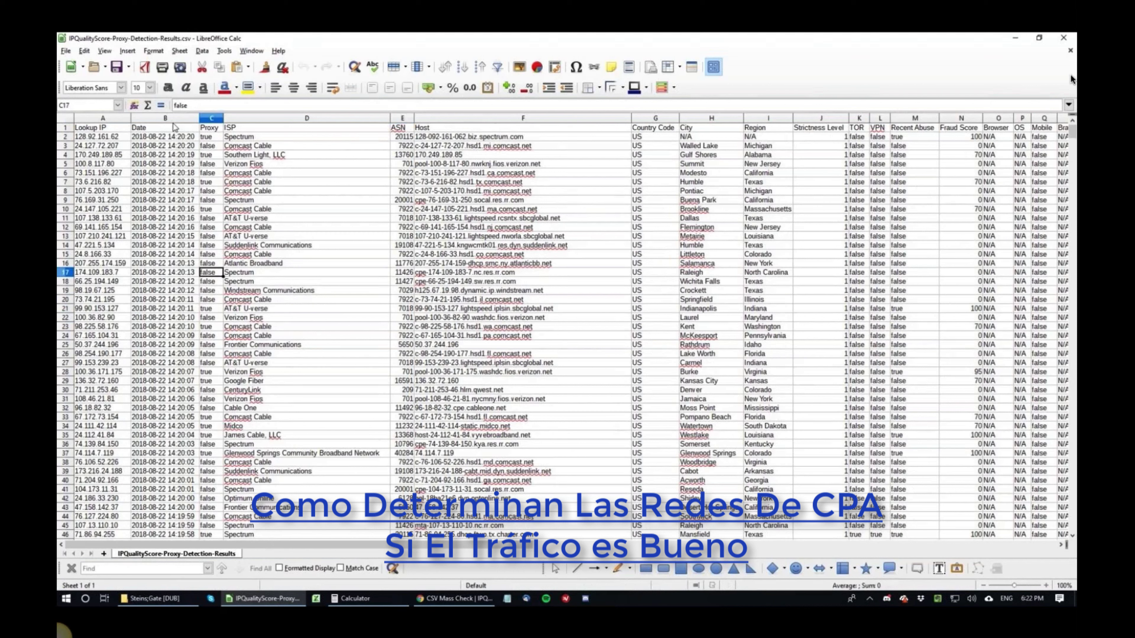
{"action": "left_click", "coordinate": [482, 68]}
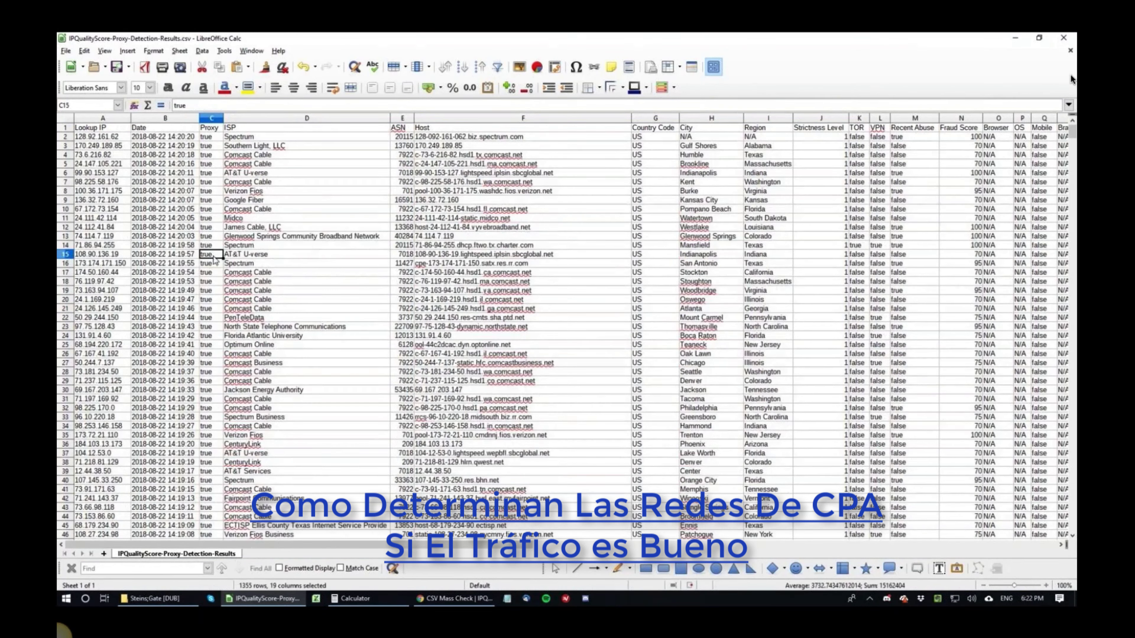
- Examine the rows marked true under Proxy across all columns, from the lookup IPs to the device model
{"action": "left_click", "coordinate": [214, 255]}
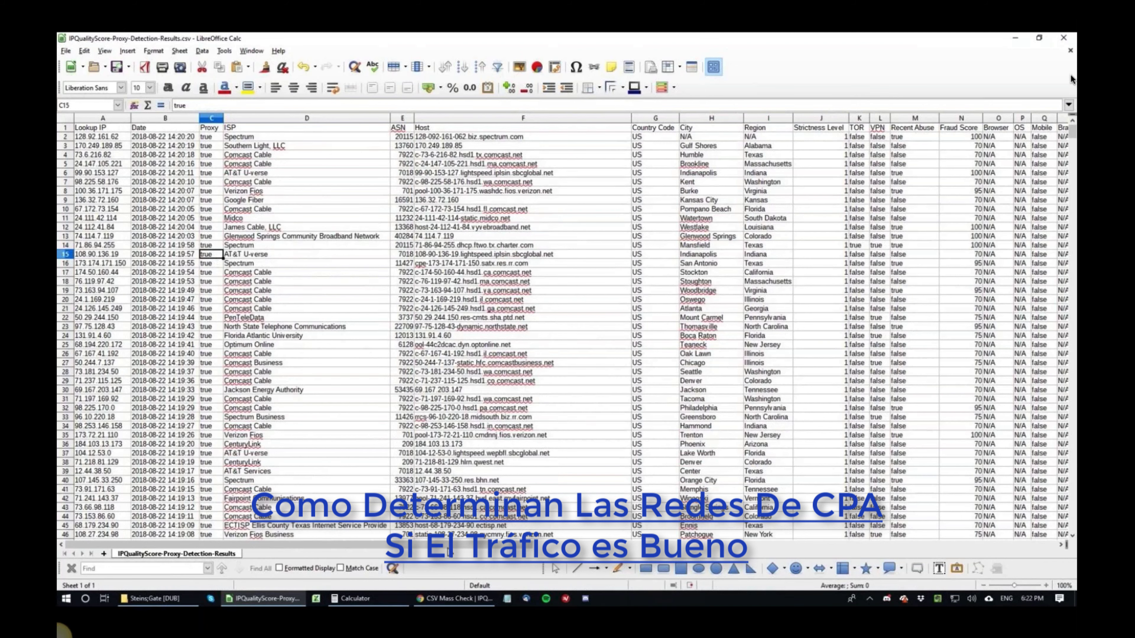
{"action": "left_click_drag", "start_coordinate": [450, 551], "coordinate": [493, 553]}
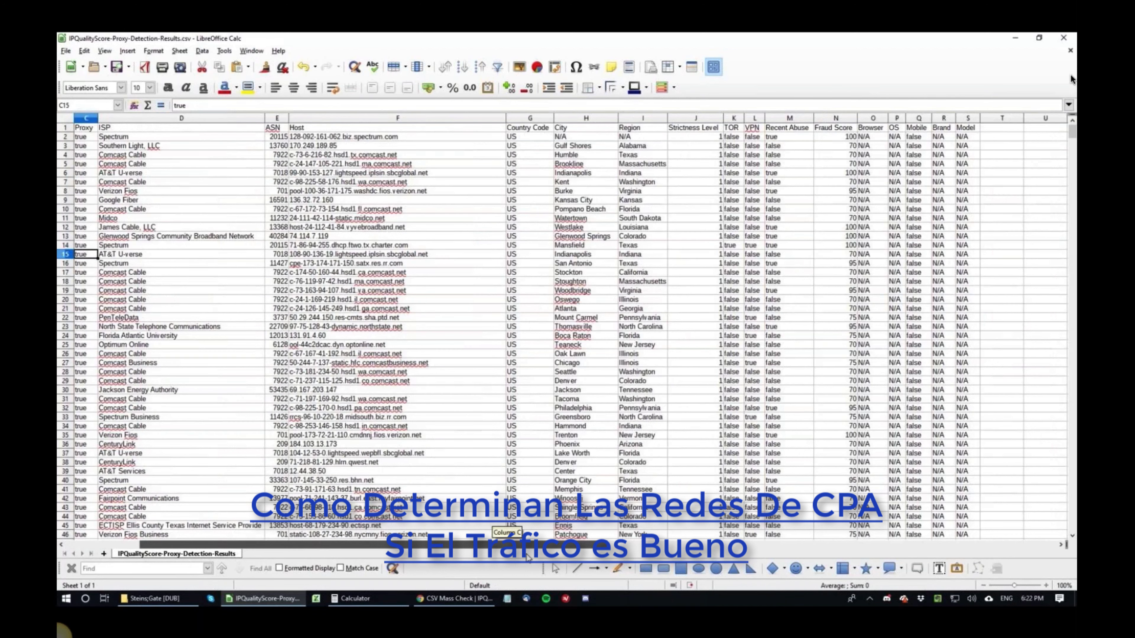
{"action": "left_click_drag", "start_coordinate": [527, 556], "coordinate": [450, 556]}
{"action": "left_click", "coordinate": [210, 139]}
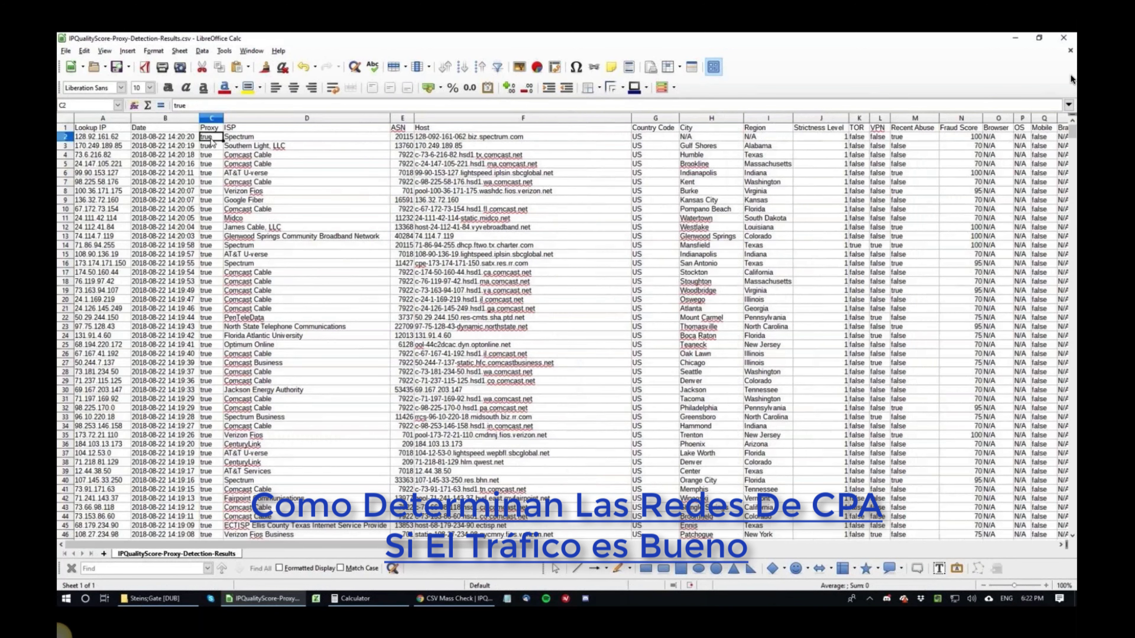
{"action": "key", "text": "Left"}
{"action": "key", "text": "Down"}
{"action": "key", "text": "Down"}
{"action": "key", "text": "Down"}
{"action": "key", "text": "Down"}
{"action": "key", "text": "Down"}
{"action": "key", "text": "Down"}
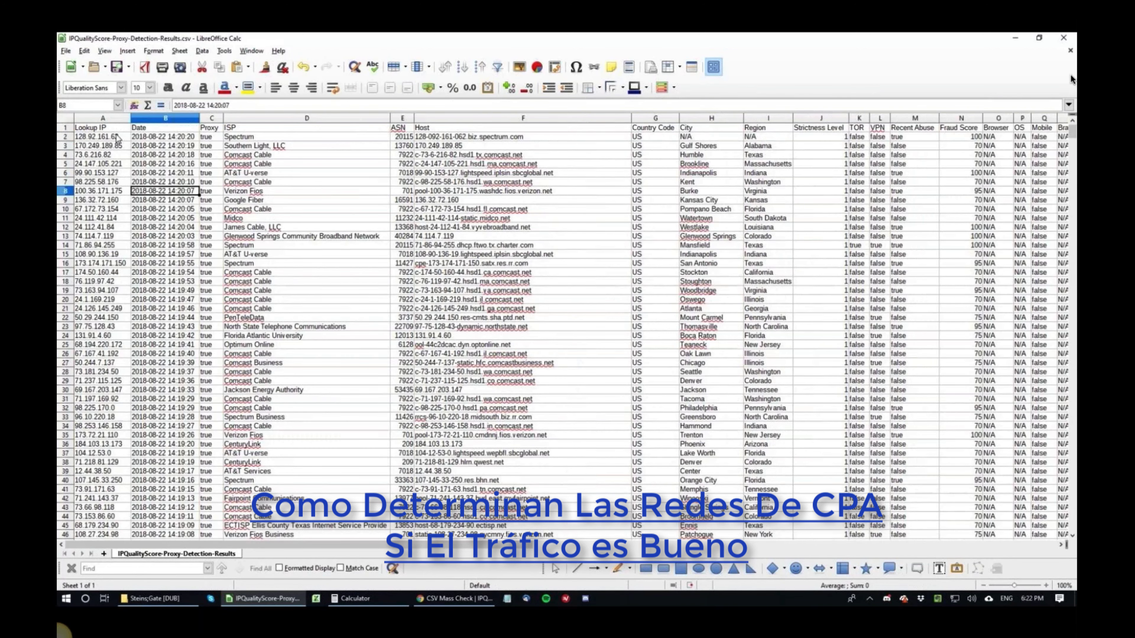
- Copy the lookup IPs of all rows marked true under Proxy, cells A2 through A505
{"action": "left_click", "coordinate": [117, 139]}
{"action": "scroll", "coordinate": [208, 375], "scroll_direction": "down", "scroll_amount": 20}
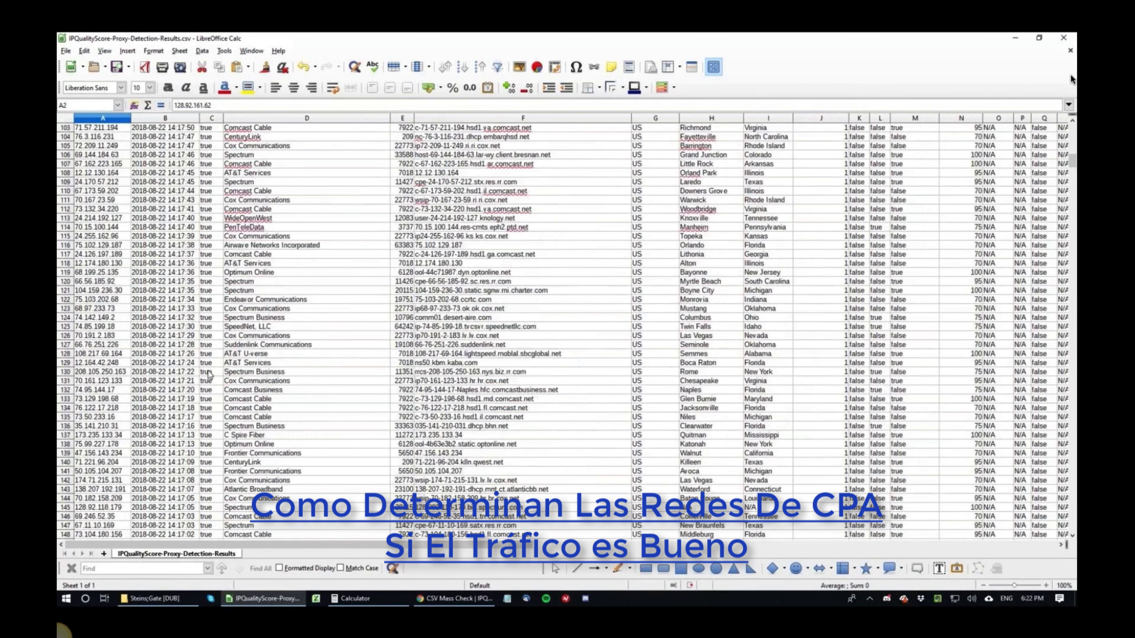
{"action": "scroll", "coordinate": [209, 374], "scroll_direction": "down", "scroll_amount": 20}
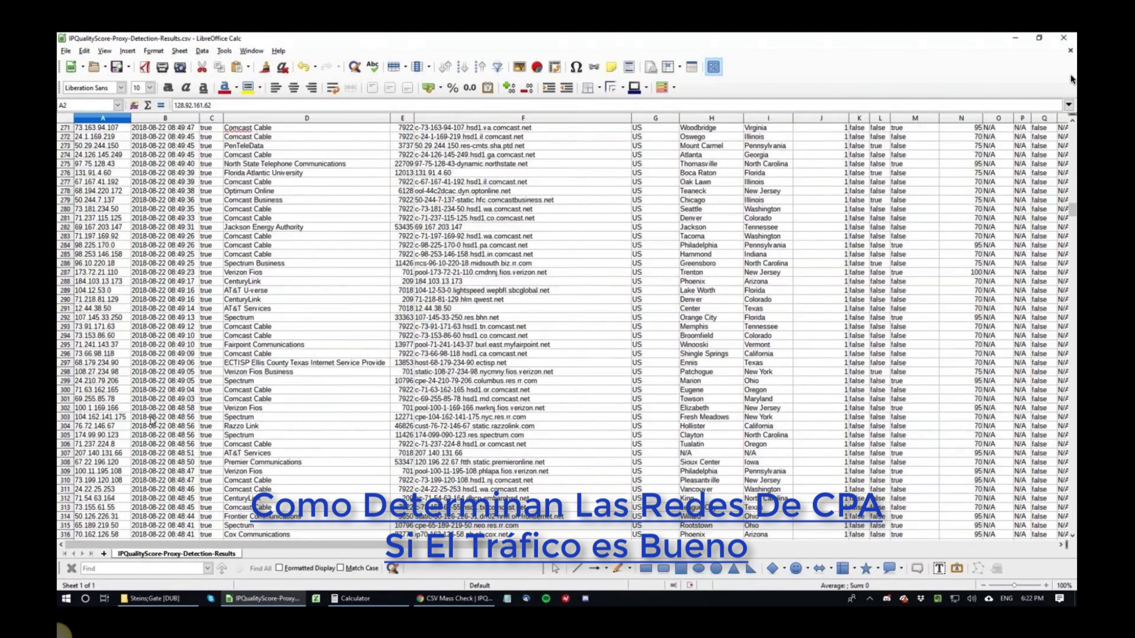
{"action": "scroll", "coordinate": [152, 420], "scroll_direction": "down", "scroll_amount": 20}
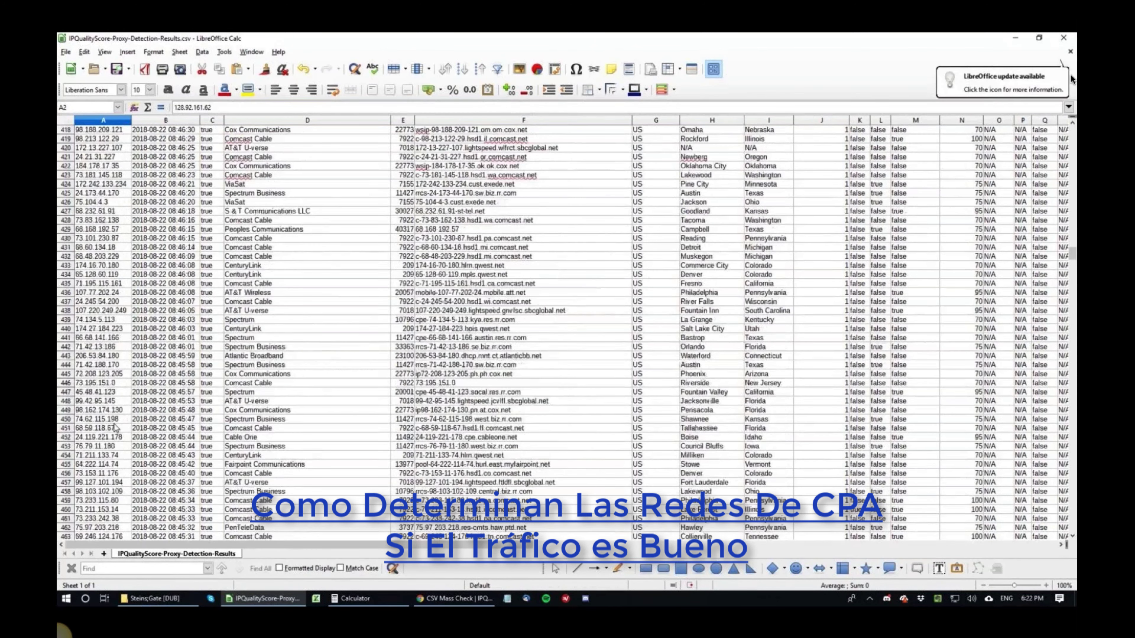
{"action": "scroll", "coordinate": [115, 428], "scroll_direction": "down", "scroll_amount": 20}
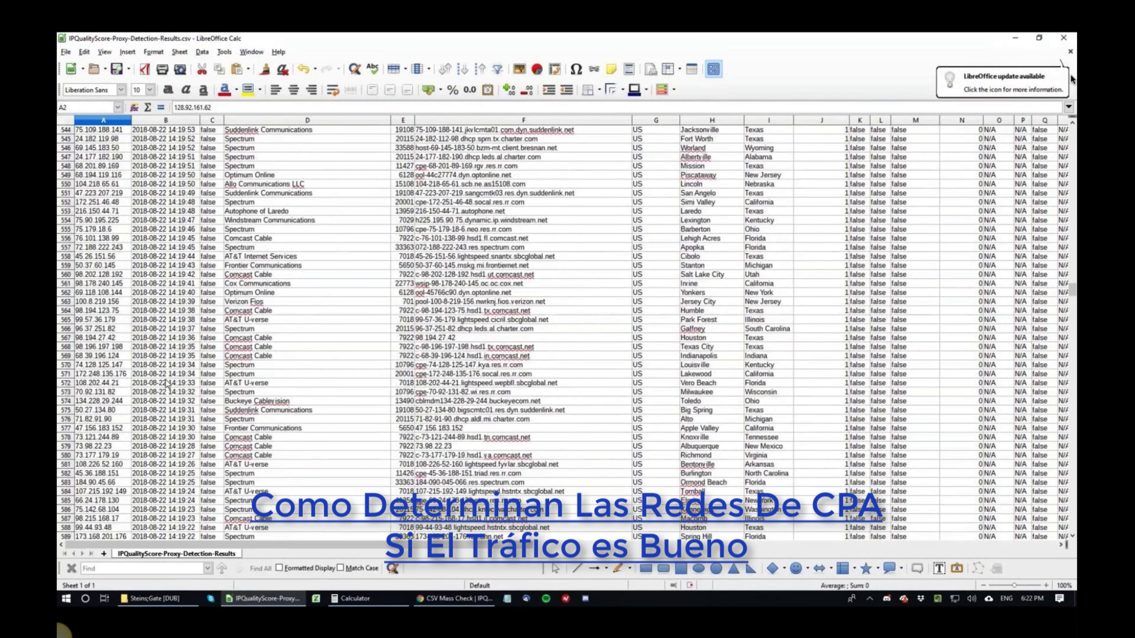
{"action": "scroll", "coordinate": [166, 383], "scroll_direction": "up", "scroll_amount": 20}
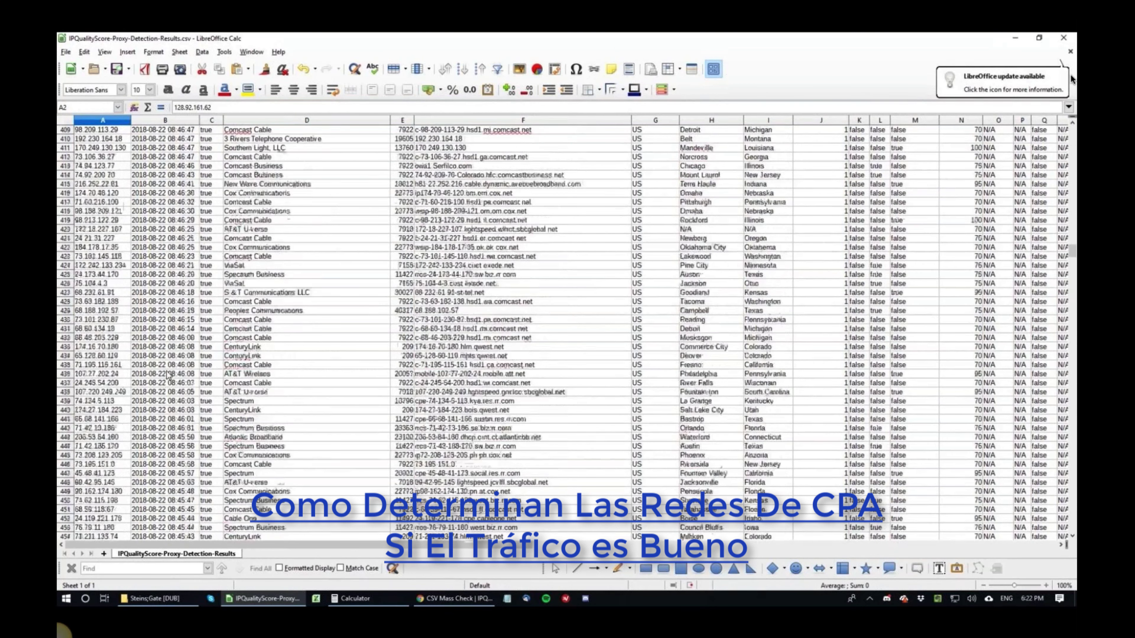
{"action": "scroll", "coordinate": [166, 376], "scroll_direction": "up", "scroll_amount": 20}
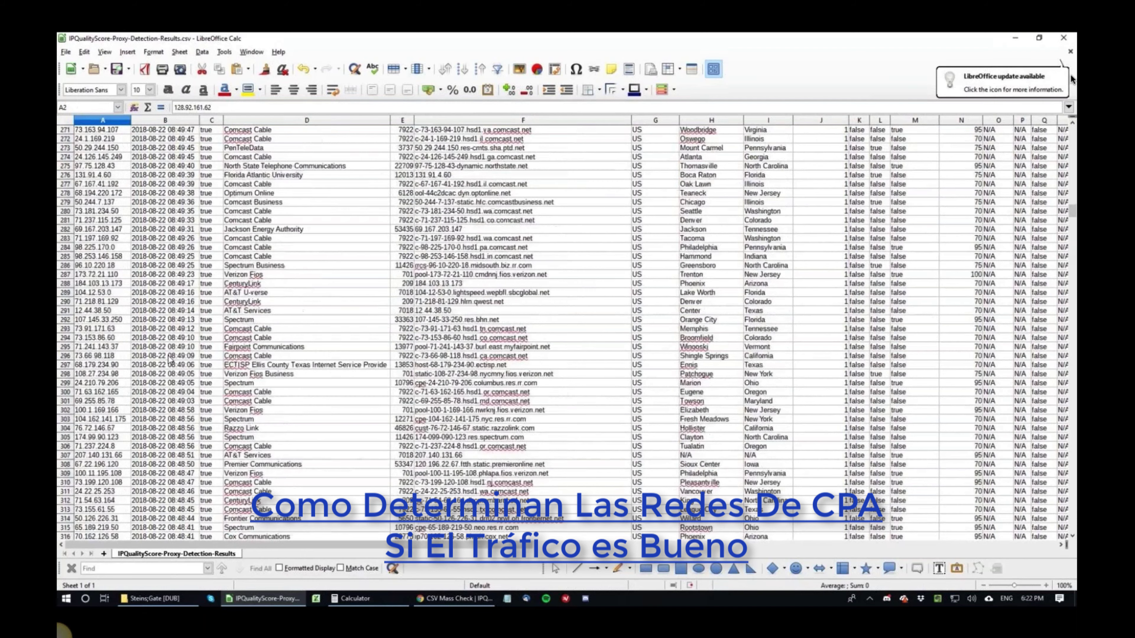
{"action": "scroll", "coordinate": [170, 360], "scroll_direction": "up", "scroll_amount": 18}
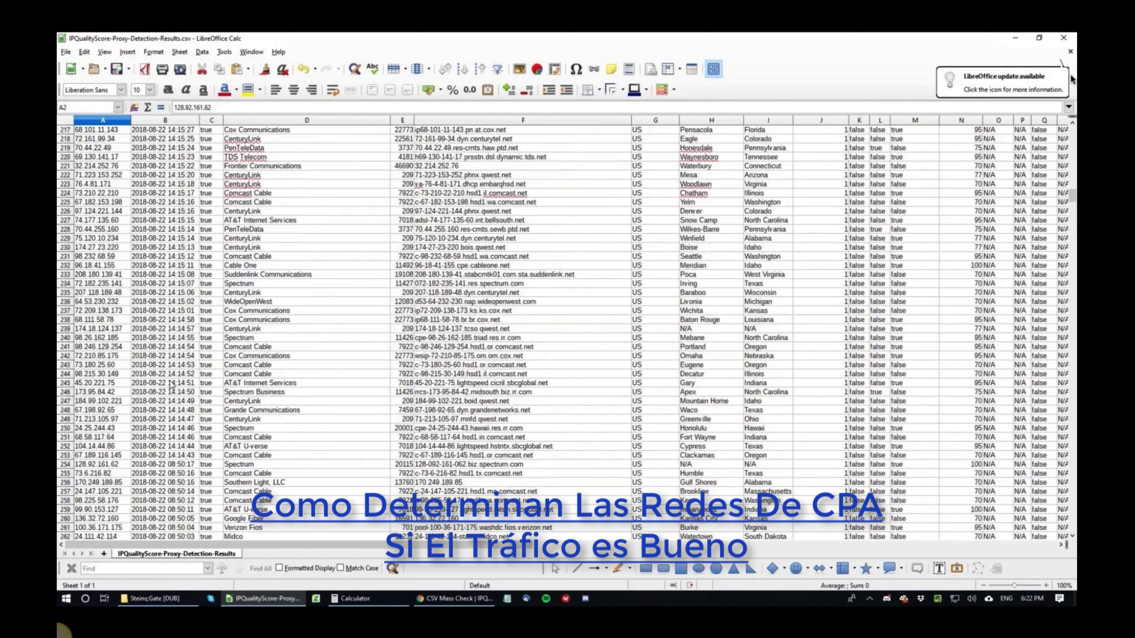
{"action": "scroll", "coordinate": [171, 385], "scroll_direction": "down", "scroll_amount": 20}
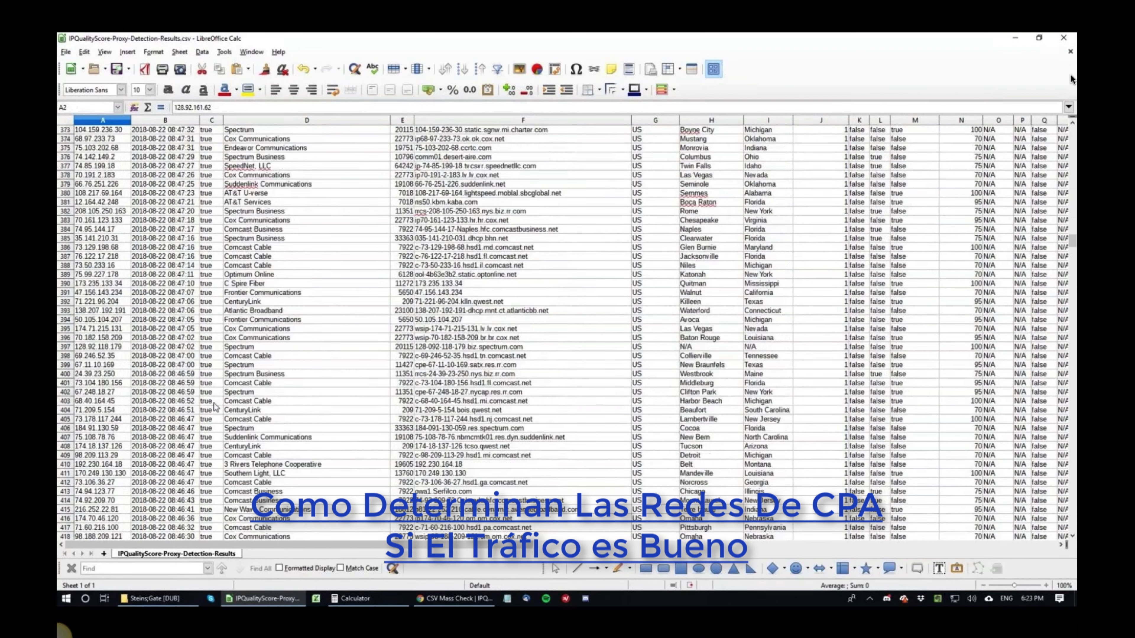
{"action": "scroll", "coordinate": [223, 407], "scroll_direction": "down", "scroll_amount": 20}
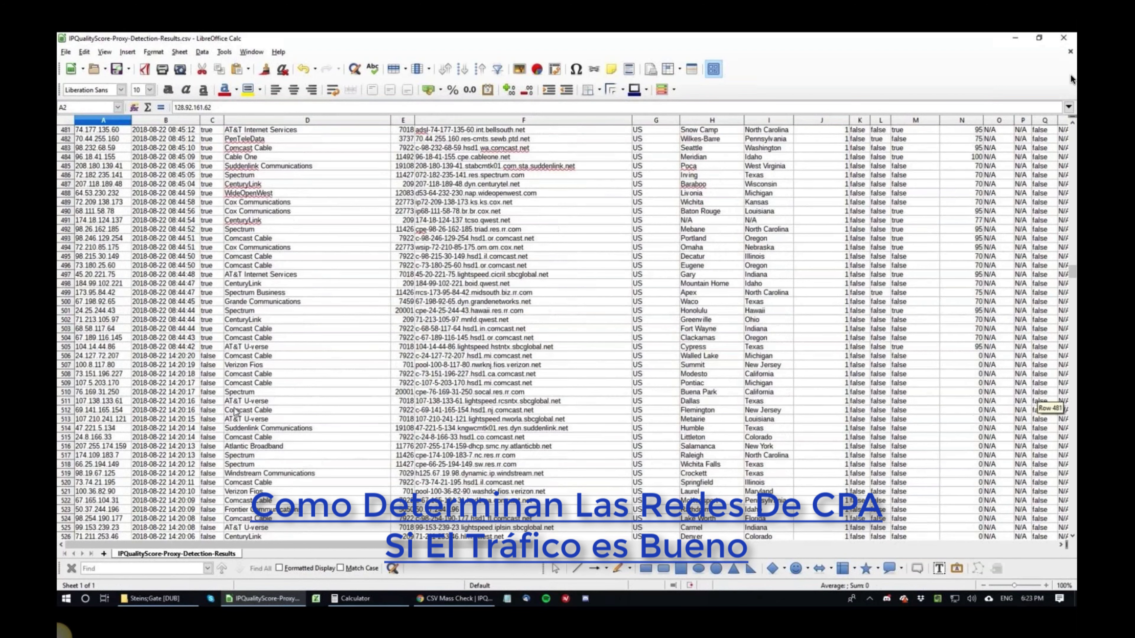
{"action": "left_click", "coordinate": [103, 347], "text": "shift"}
{"action": "key", "text": "ctrl+c"}
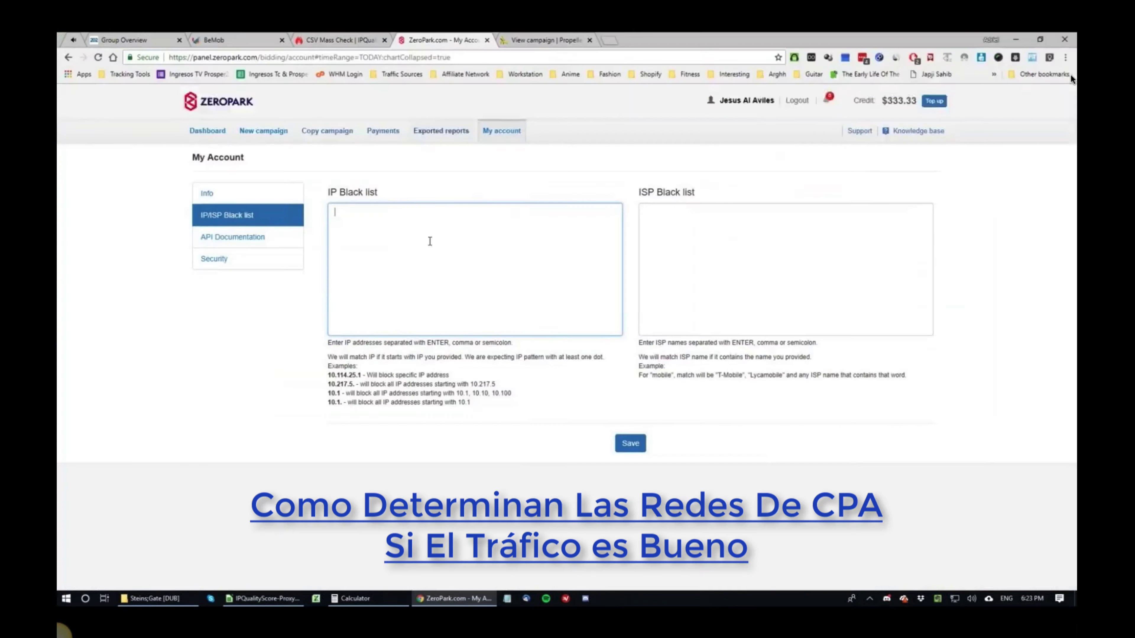
- Open the RTX Platform at app.rtxplatform.com/pops/ in a new browser tab and go to the Pops blacklist
{"action": "key", "text": "ctrl+t"}
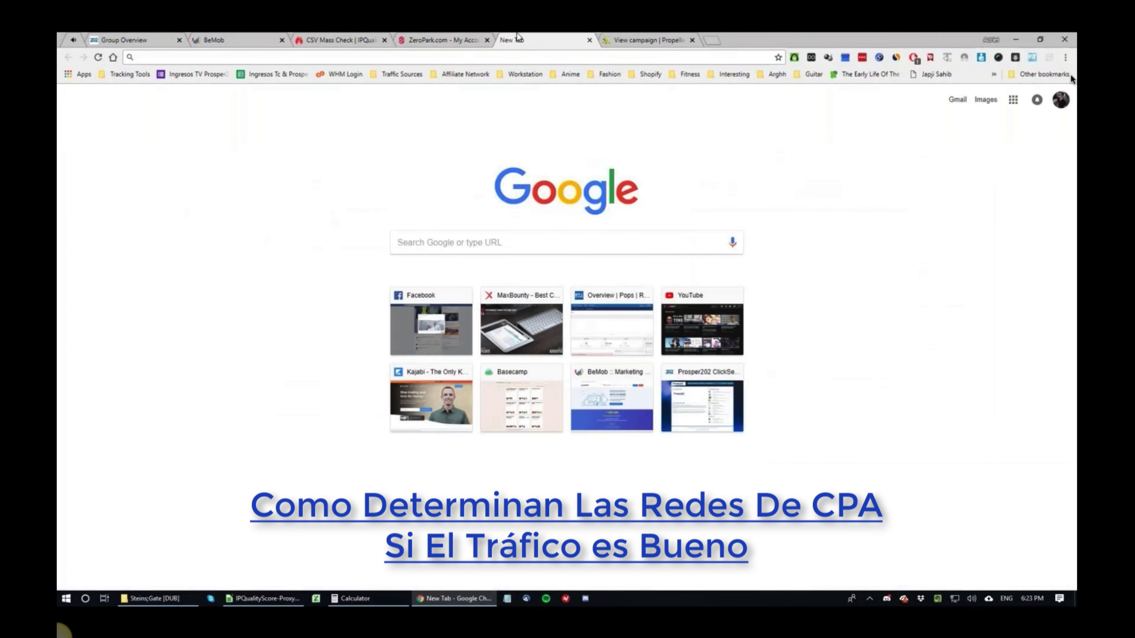
{"action": "type", "text": "rtx"}
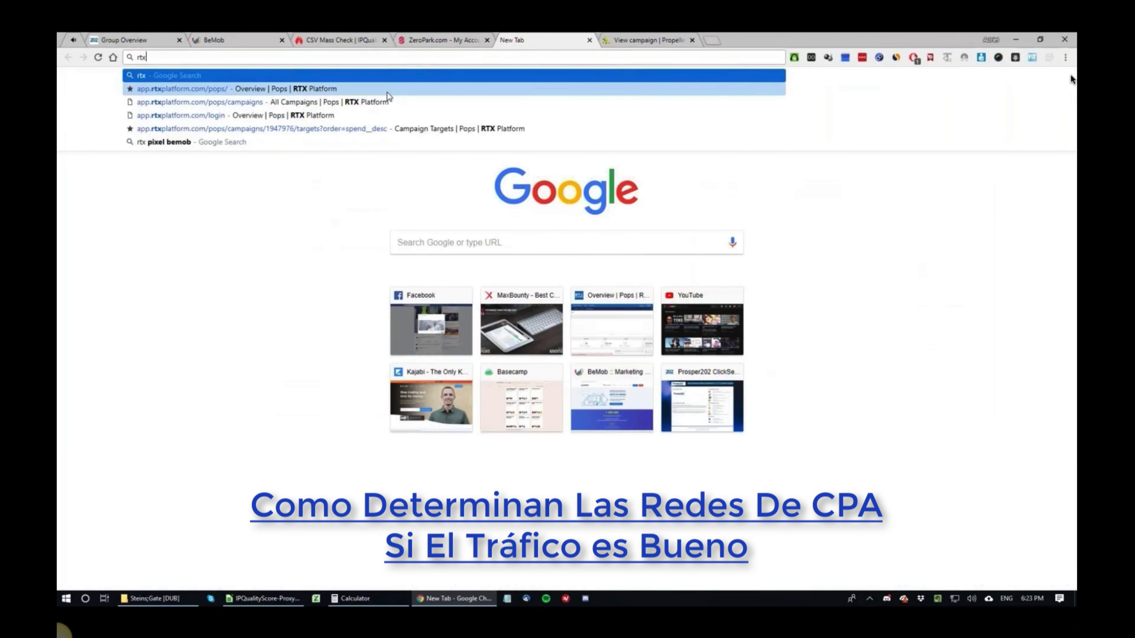
{"action": "left_click", "coordinate": [390, 90]}
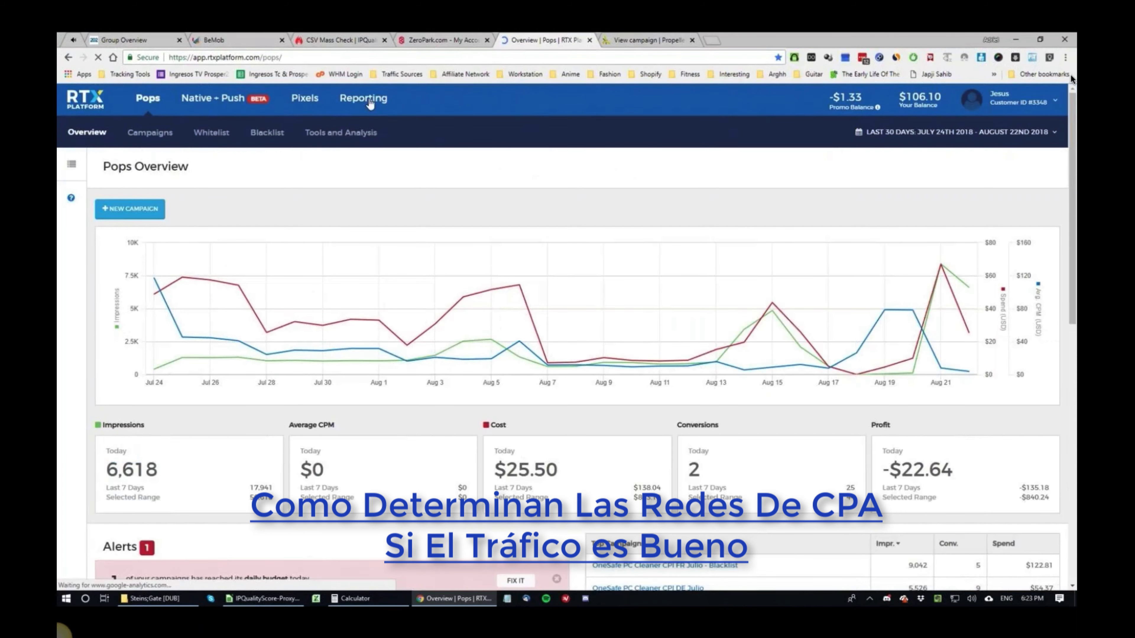
{"action": "left_click", "coordinate": [304, 99]}
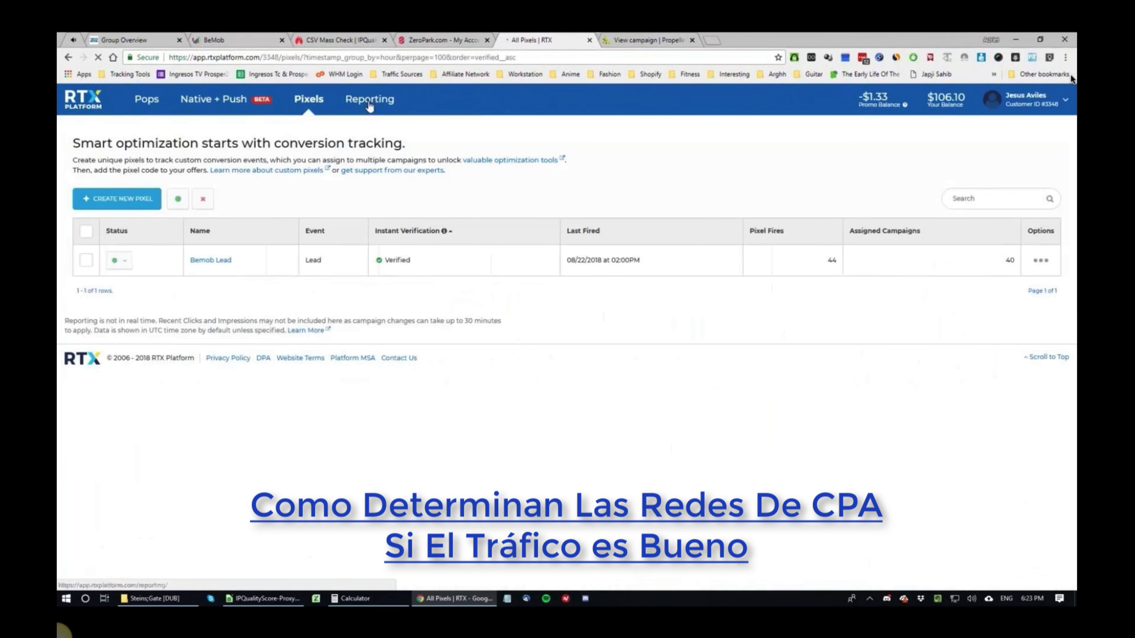
{"action": "left_click", "coordinate": [268, 134]}
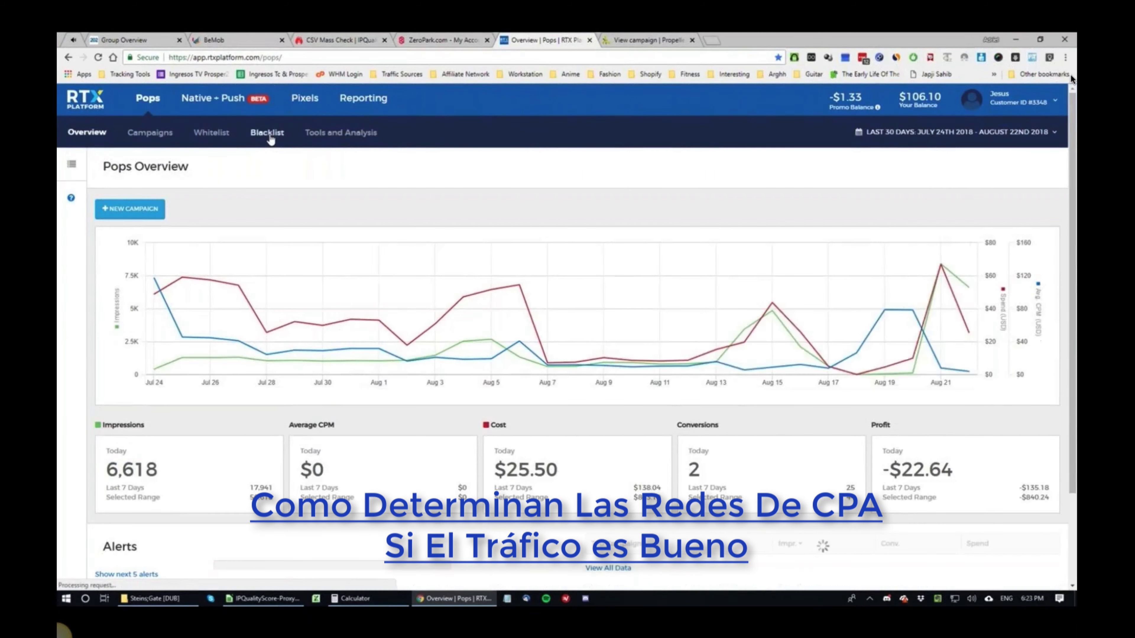
- Add the copied proxy IPs as new IP targets in the global blacklist and check the resulting list
{"action": "left_click", "coordinate": [143, 205]}
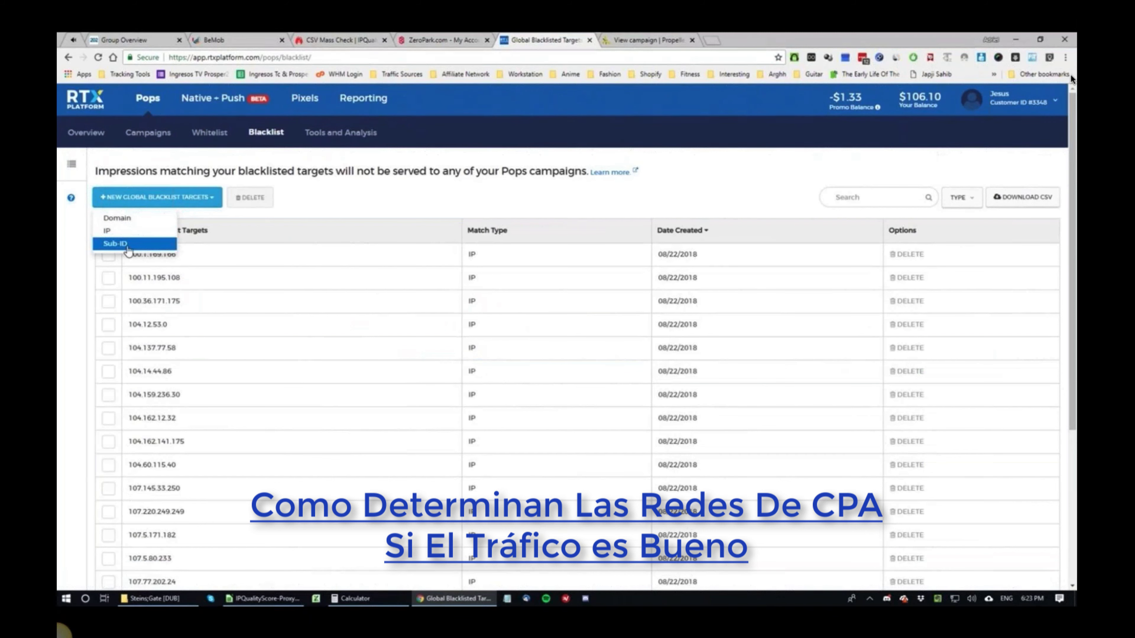
{"action": "left_click_drag", "start_coordinate": [129, 251], "coordinate": [136, 239]}
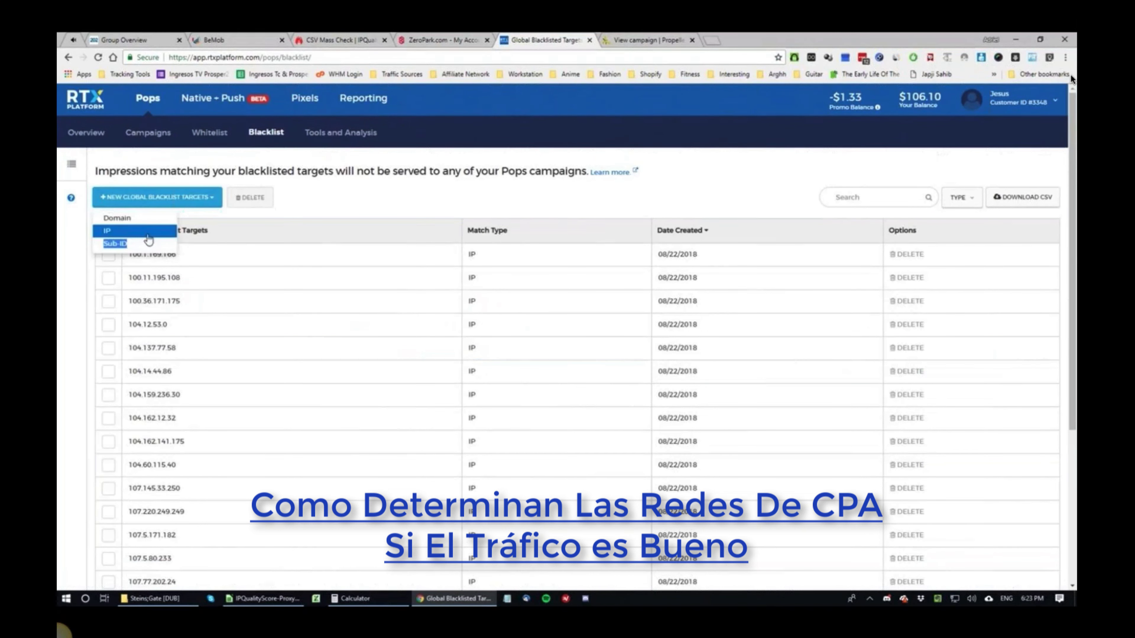
{"action": "left_click", "coordinate": [148, 236]}
{"action": "left_click", "coordinate": [499, 248]}
{"action": "key", "text": "ctrl+v"}
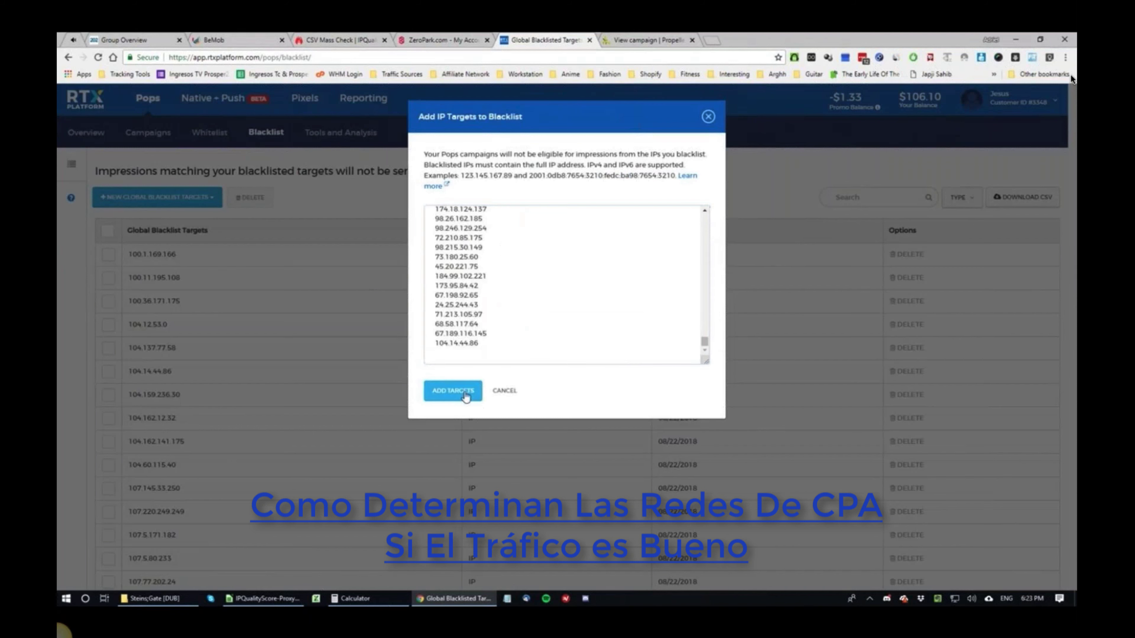
{"action": "left_click", "coordinate": [453, 391]}
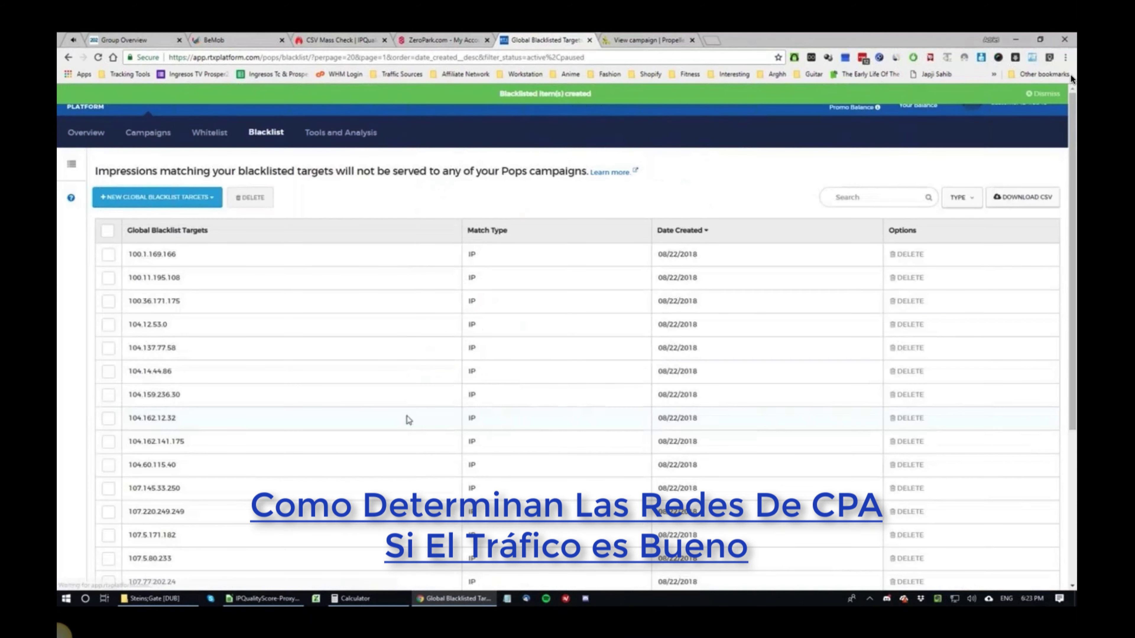
{"action": "scroll", "coordinate": [553, 437], "scroll_direction": "down", "scroll_amount": 5}
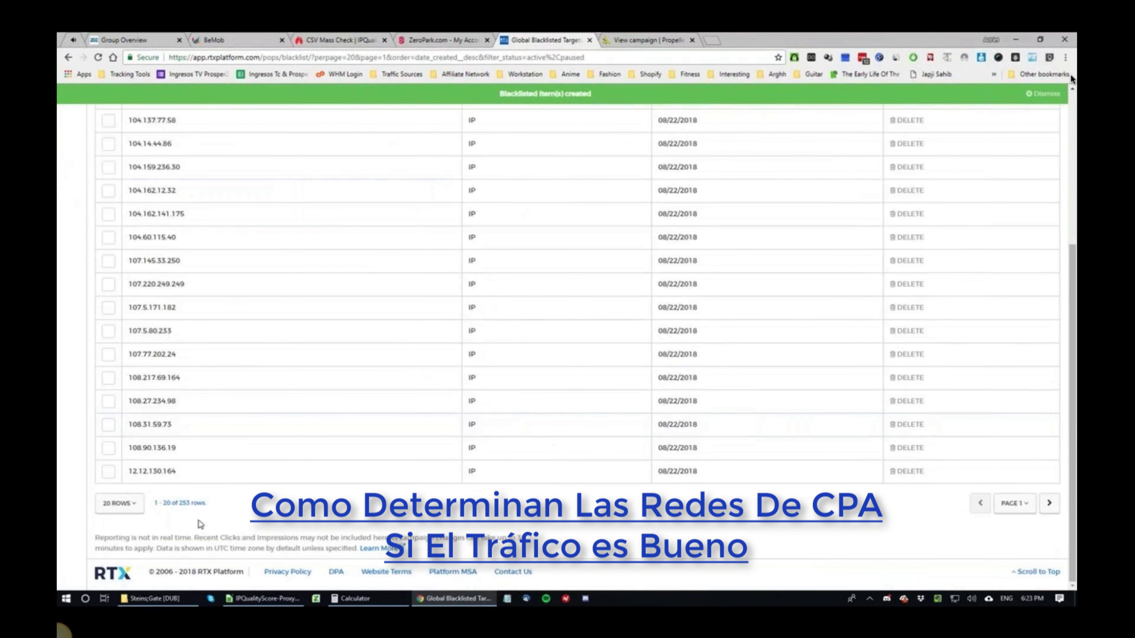
{"action": "scroll", "coordinate": [331, 499], "scroll_direction": "up", "scroll_amount": 5}
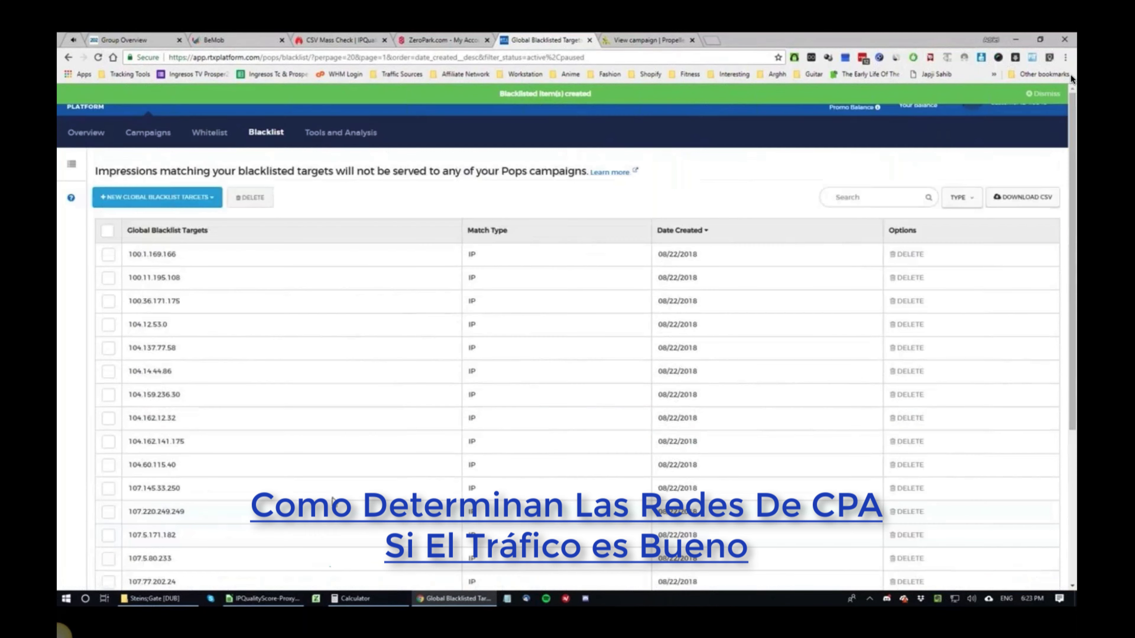
- Paste the copied proxy IPs into ZeroPark's account-wide IP Black list and save it
{"action": "left_click", "coordinate": [644, 40]}
{"action": "left_click", "coordinate": [440, 40]}
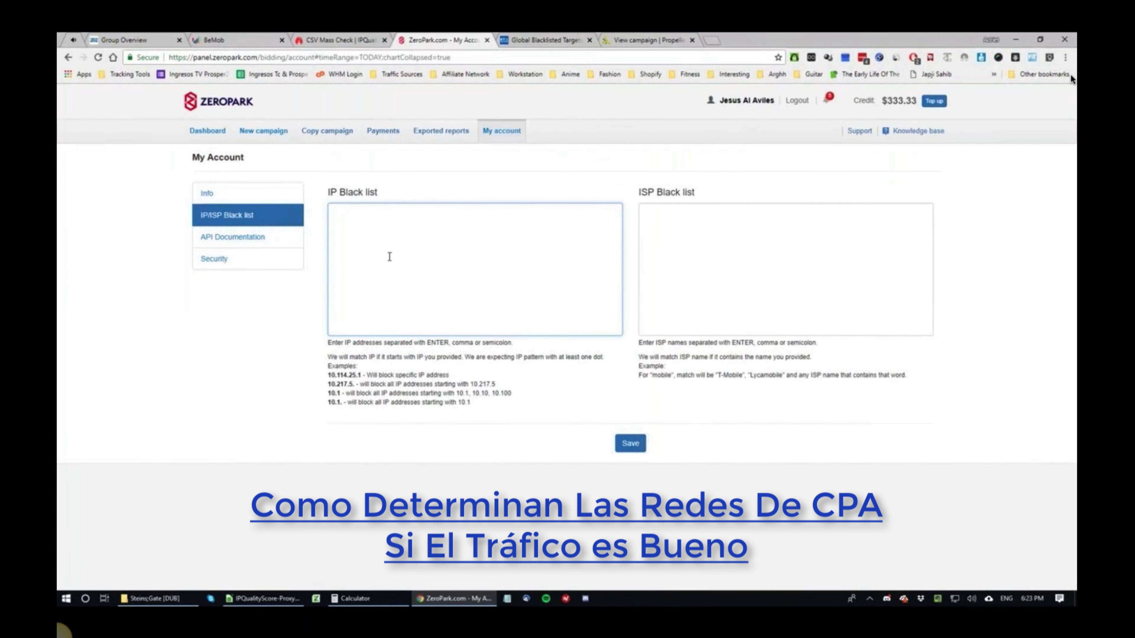
{"action": "key", "text": "ctrl+v"}
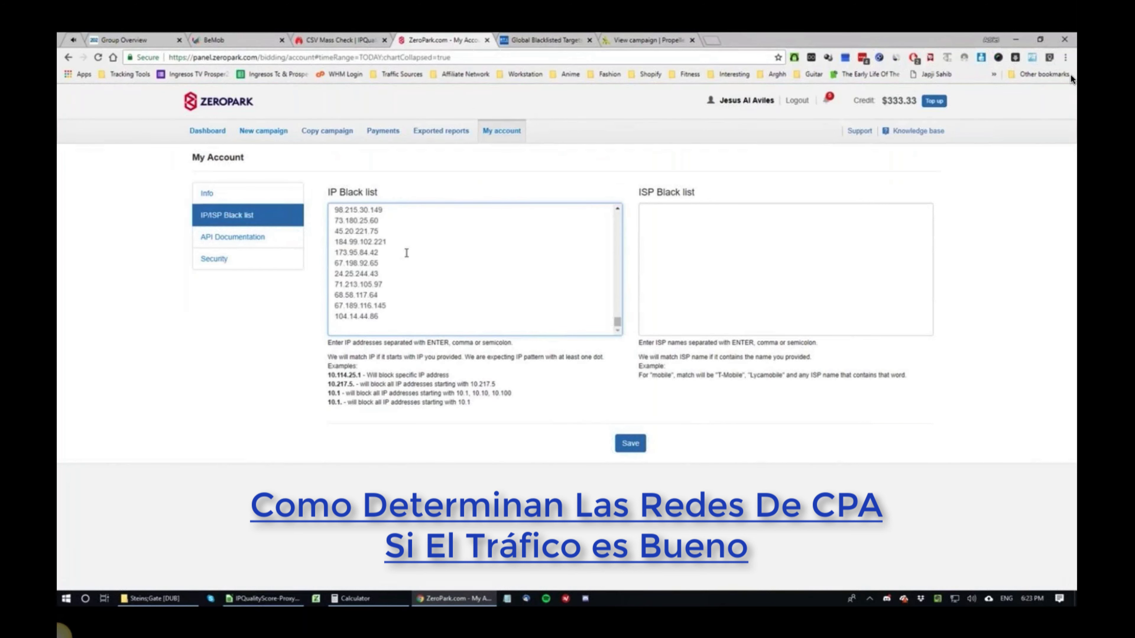
{"action": "scroll", "coordinate": [406, 253], "scroll_direction": "up", "scroll_amount": 5}
{"action": "left_click", "coordinate": [642, 444]}
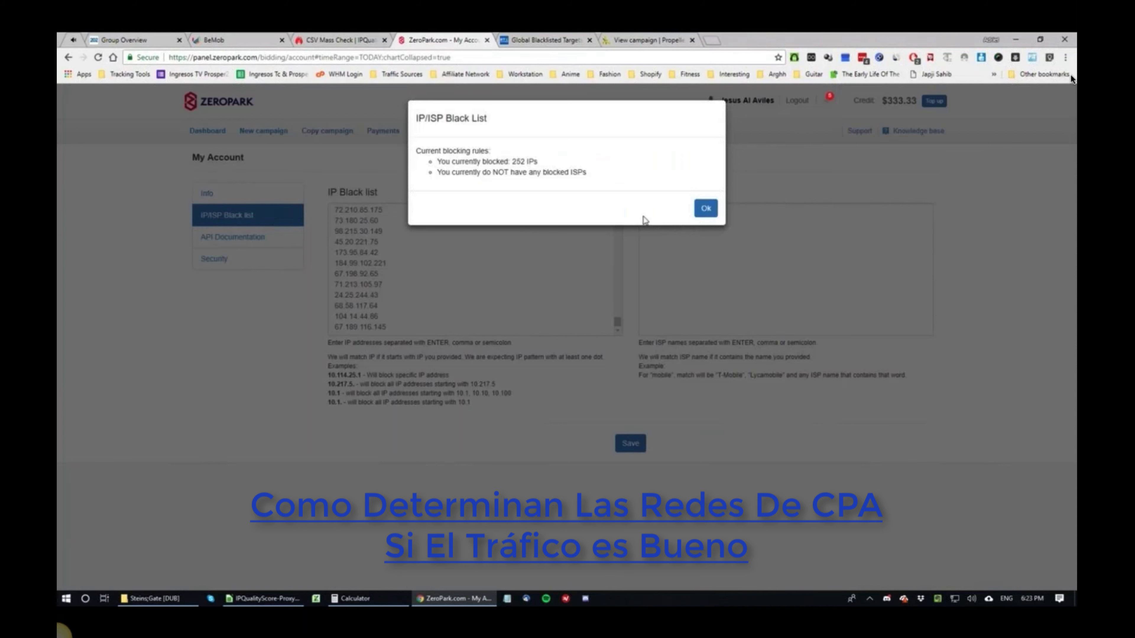
{"action": "left_click", "coordinate": [705, 208]}
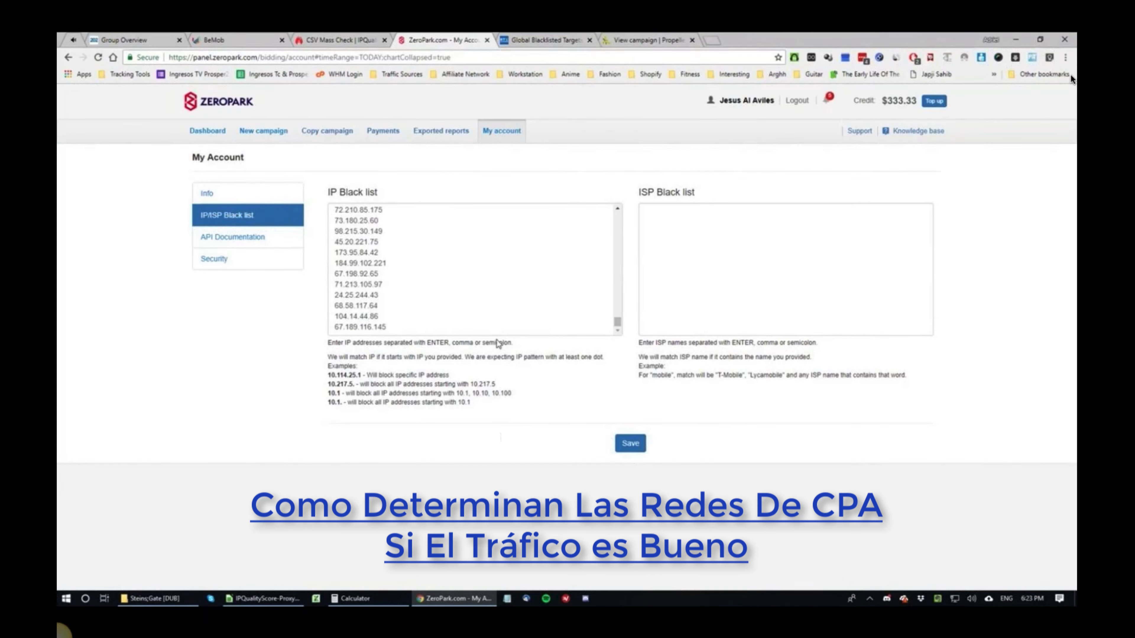
- Reopen ZeroPark's IP/ISP Black list and examine the saved IP addresses from first to last
{"action": "left_click", "coordinate": [260, 219]}
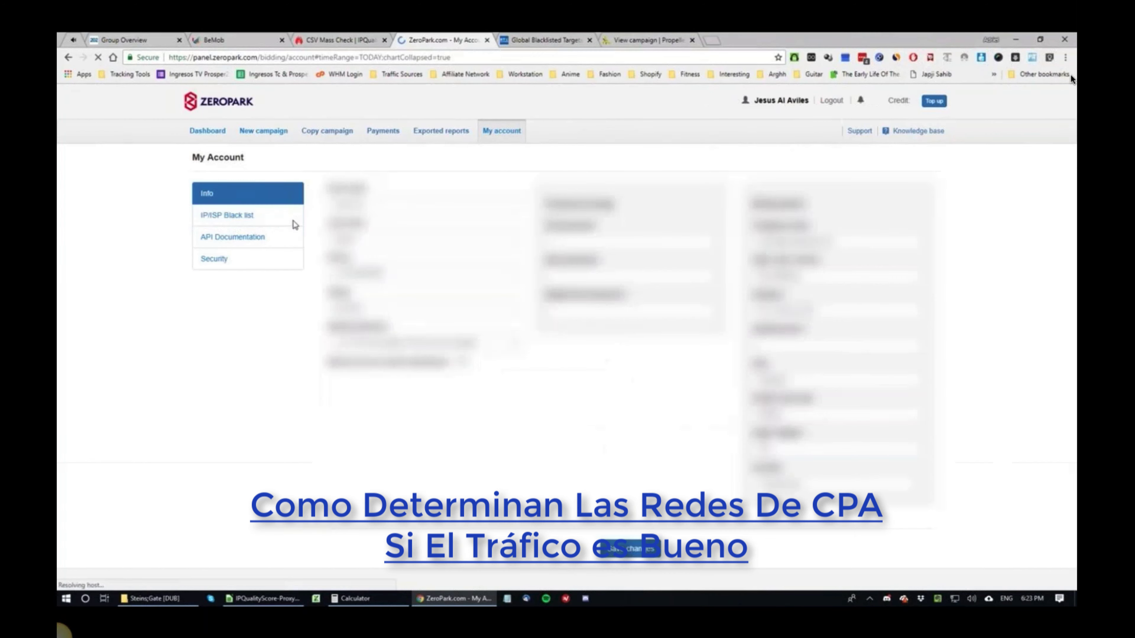
{"action": "left_click", "coordinate": [237, 222]}
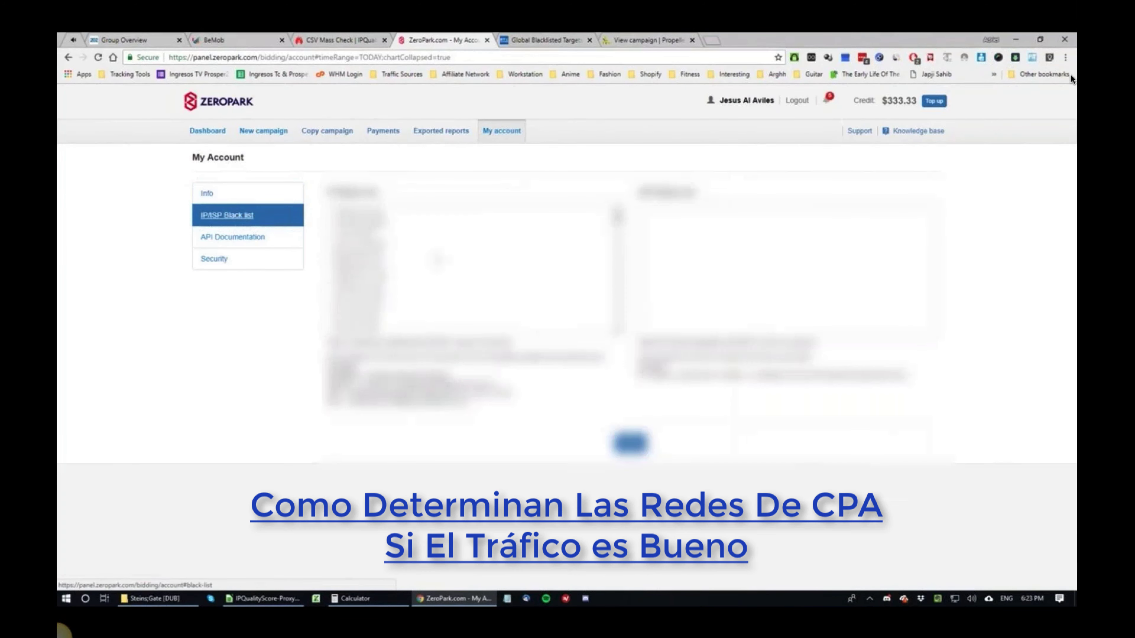
{"action": "scroll", "coordinate": [447, 274], "scroll_direction": "down", "scroll_amount": 20}
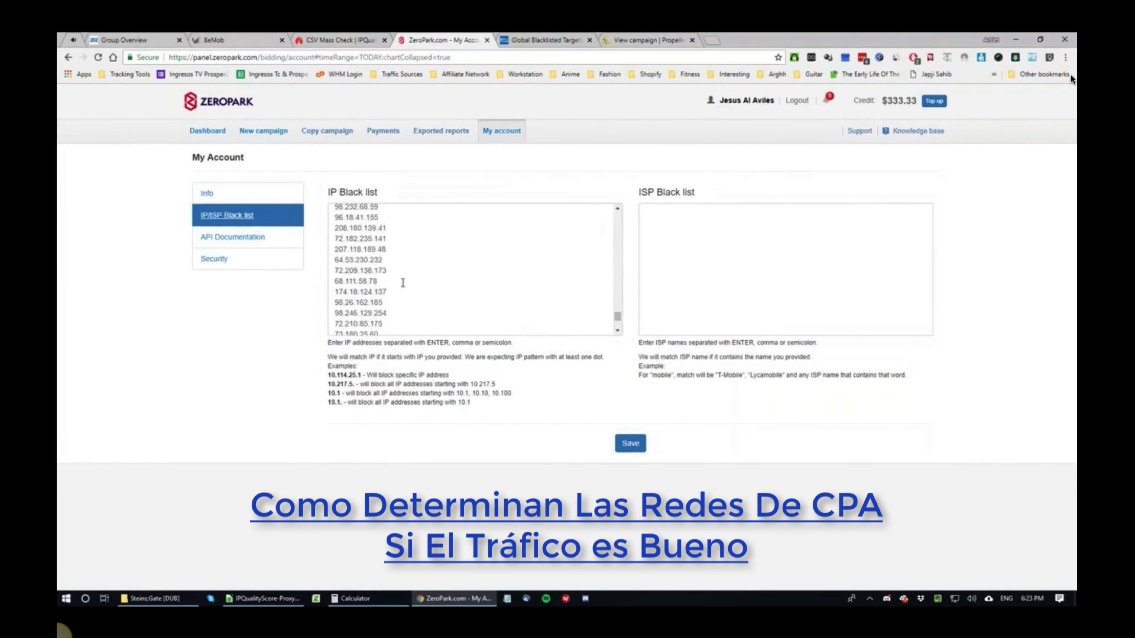
{"action": "scroll", "coordinate": [401, 269], "scroll_direction": "up", "scroll_amount": 20}
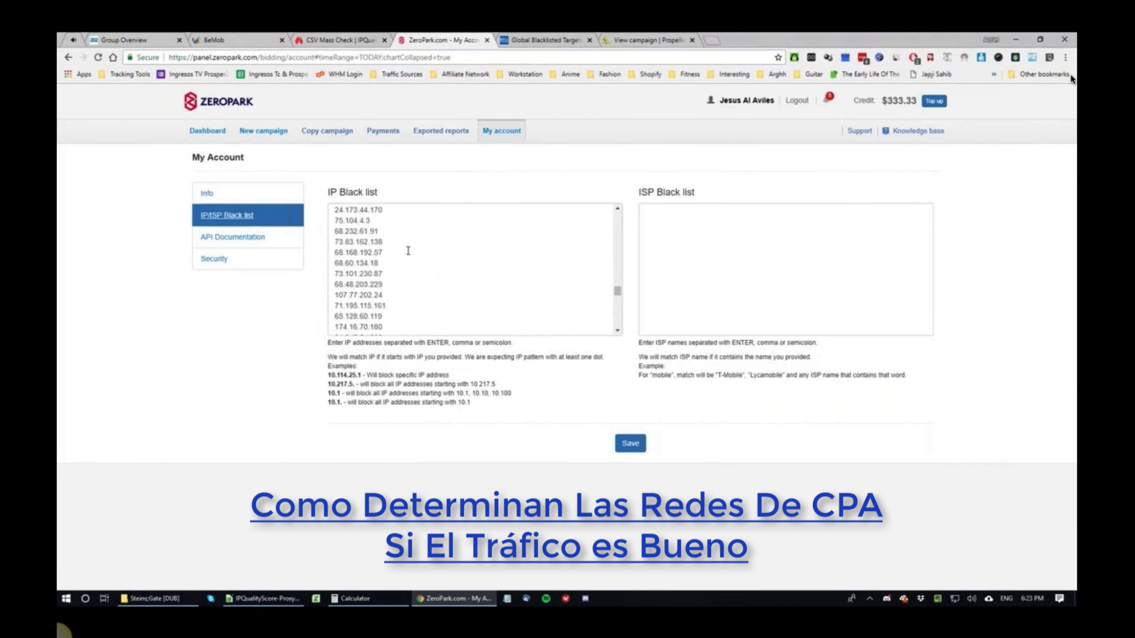
{"action": "scroll", "coordinate": [462, 250], "scroll_direction": "up", "scroll_amount": 5}
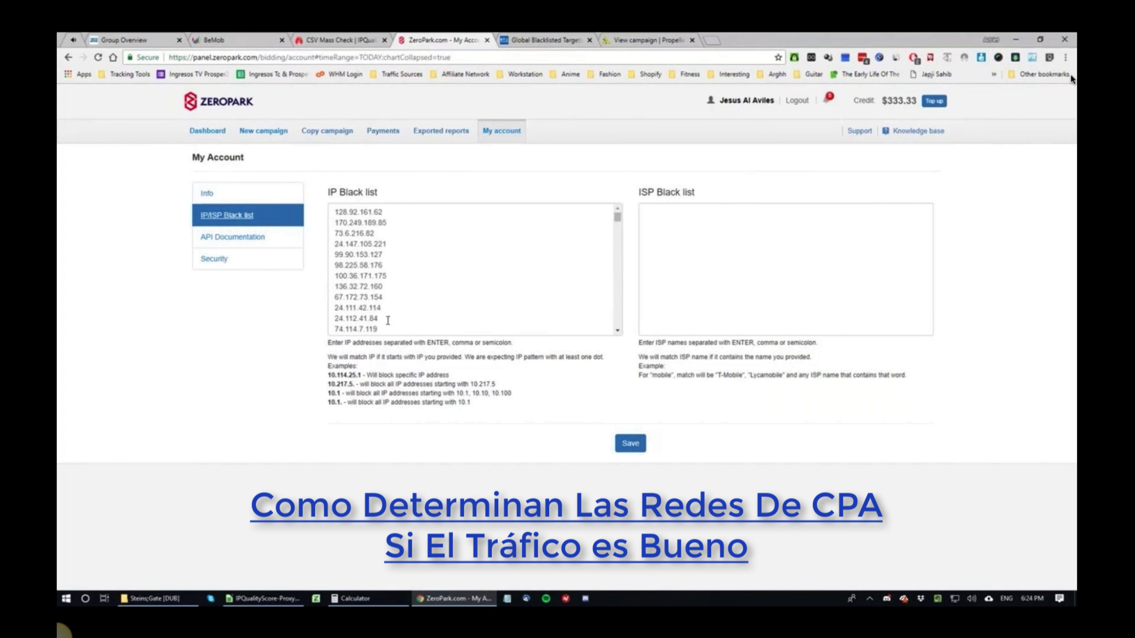
{"action": "scroll", "coordinate": [391, 249], "scroll_direction": "down", "scroll_amount": 3}
{"action": "scroll", "coordinate": [391, 249], "scroll_direction": "down", "scroll_amount": 15}
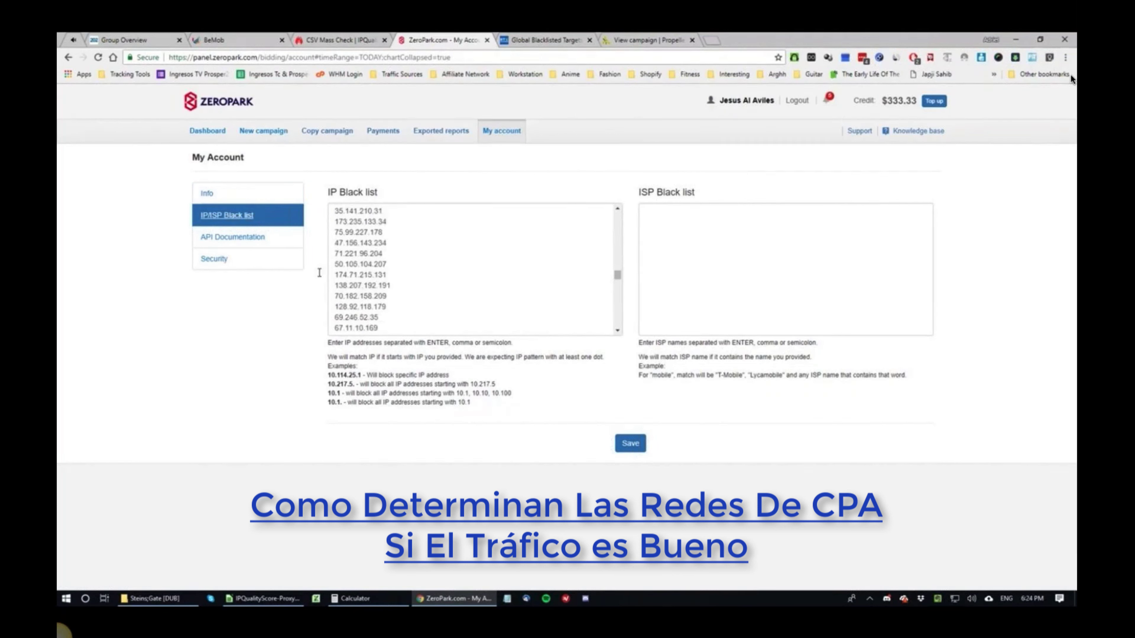
{"action": "scroll", "coordinate": [394, 318], "scroll_direction": "down", "scroll_amount": 5}
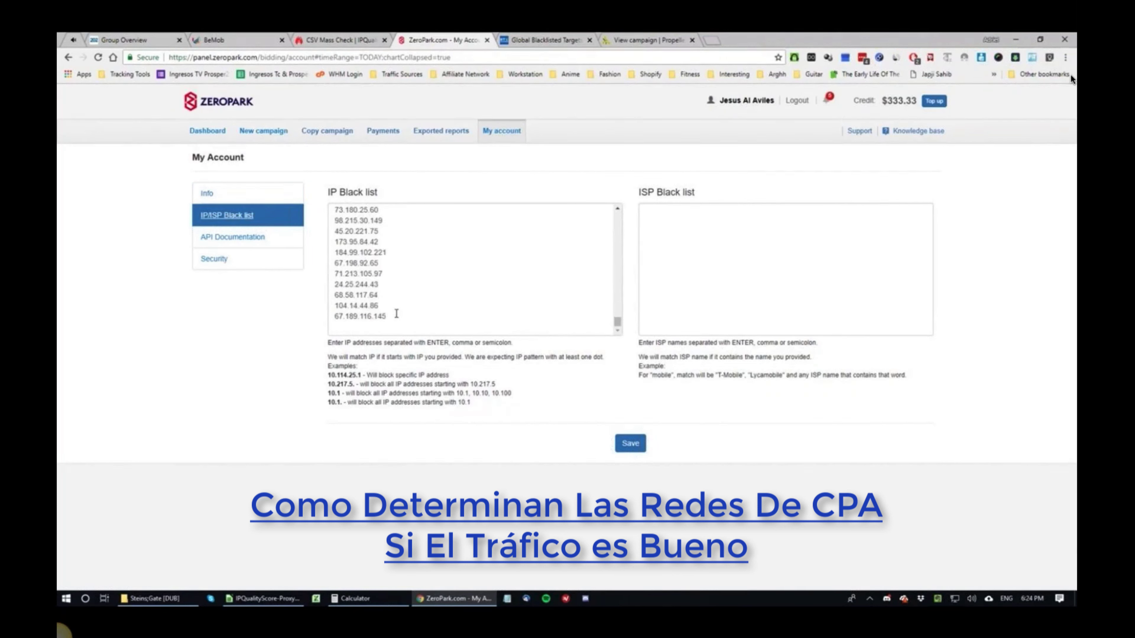
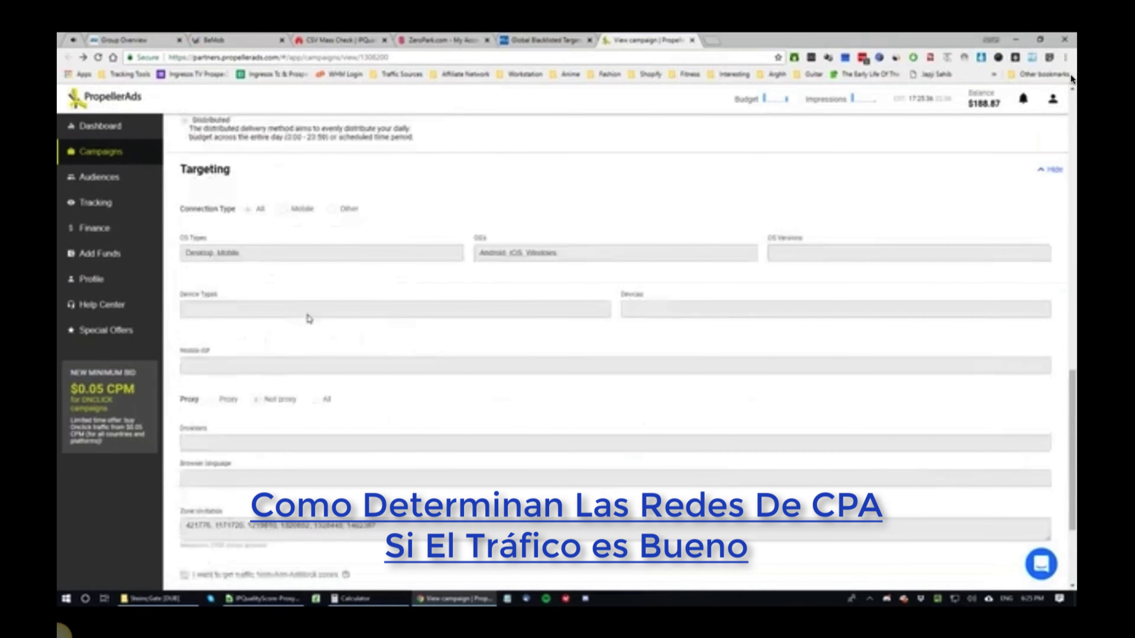
- Review the PropellerAds campaign's settings, from its name and target URL down to the proxy and zone targeting options
{"action": "scroll", "coordinate": [347, 230], "scroll_direction": "up", "scroll_amount": 10}
{"action": "scroll", "coordinate": [383, 235], "scroll_direction": "up", "scroll_amount": 10}
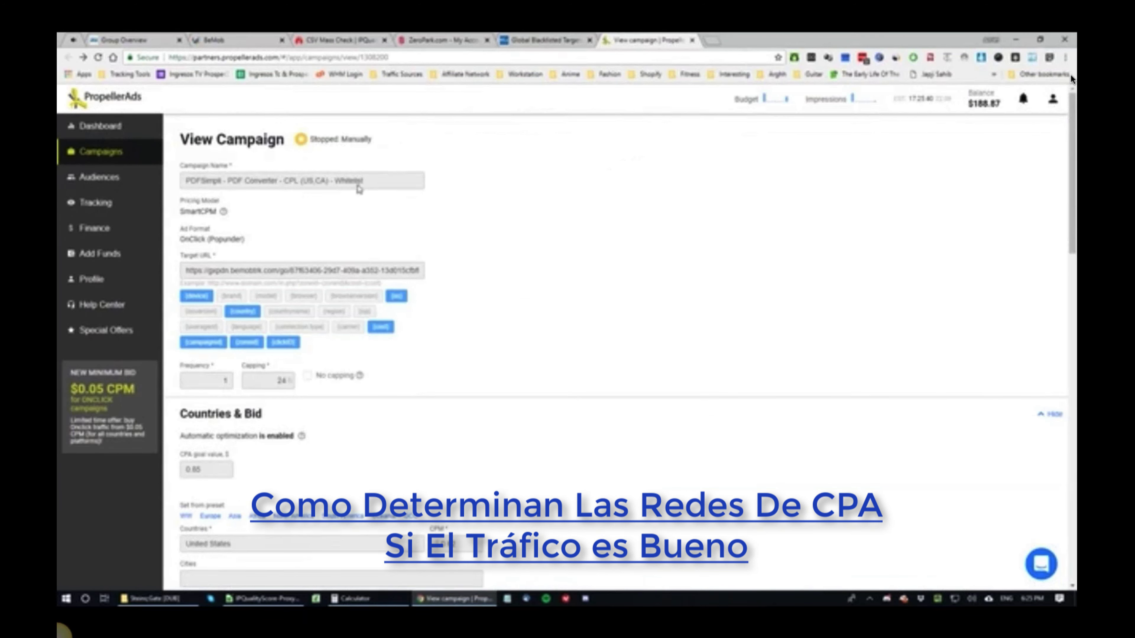
{"action": "scroll", "coordinate": [370, 190], "scroll_direction": "down", "scroll_amount": 15}
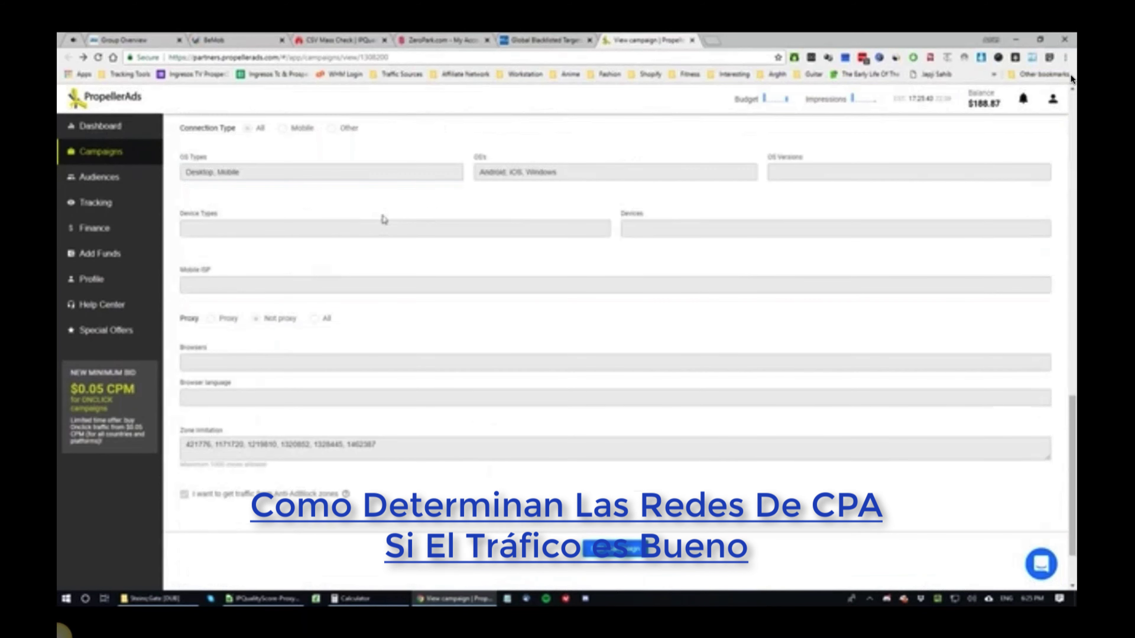
- Examine the campaign's Proxy targeting options, focusing on the Not proxy selection and the fields around it
{"action": "double_click", "coordinate": [190, 318]}
{"action": "mouse_move", "coordinate": [195, 321]}
{"action": "left_mouse_down"}
{"action": "mouse_move", "coordinate": [244, 318]}
{"action": "mouse_move", "coordinate": [184, 322]}
{"action": "left_mouse_up"}
{"action": "double_click", "coordinate": [190, 319]}
{"action": "left_click_drag", "start_coordinate": [190, 318], "coordinate": [286, 382]}
{"action": "scroll", "coordinate": [286, 331], "scroll_direction": "up", "scroll_amount": 1}
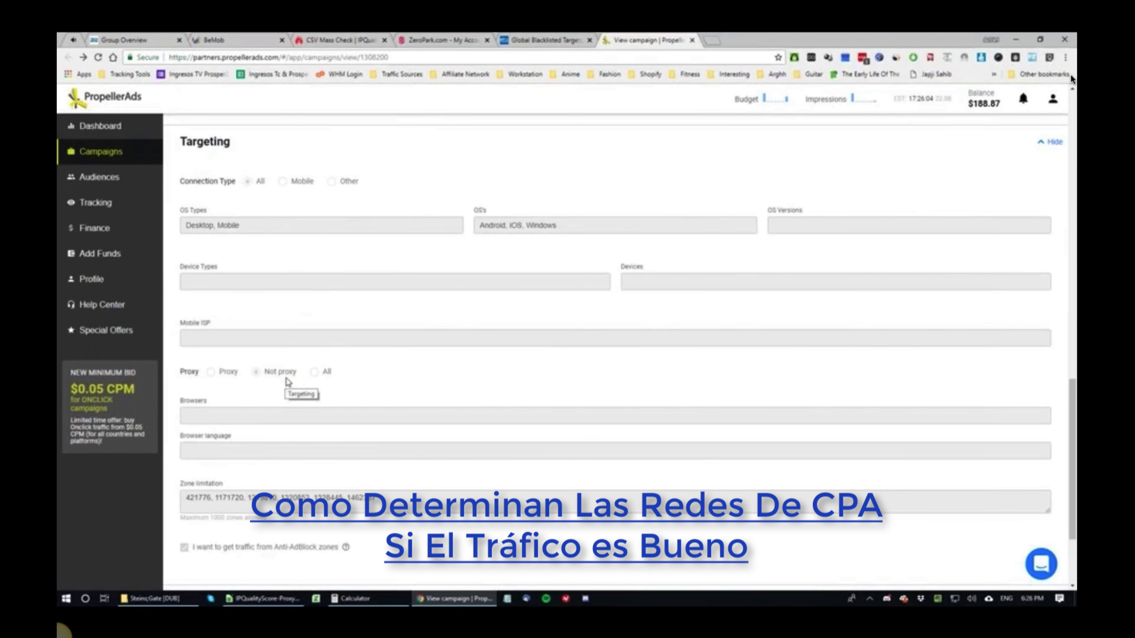
{"action": "double_click", "coordinate": [305, 385]}
{"action": "scroll", "coordinate": [308, 389], "scroll_direction": "down", "scroll_amount": 3}
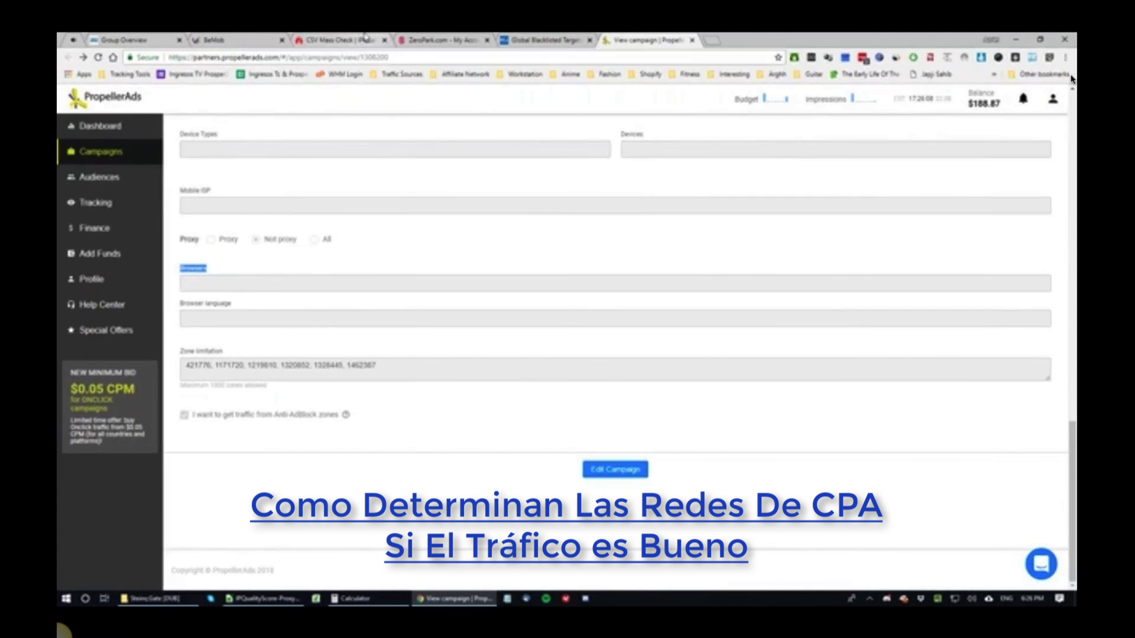
- Compare the PropellerAds campaign with BeMob's IP report for the PDFSimpli campaign, reading through the listed IP addresses
{"action": "left_click", "coordinate": [339, 40]}
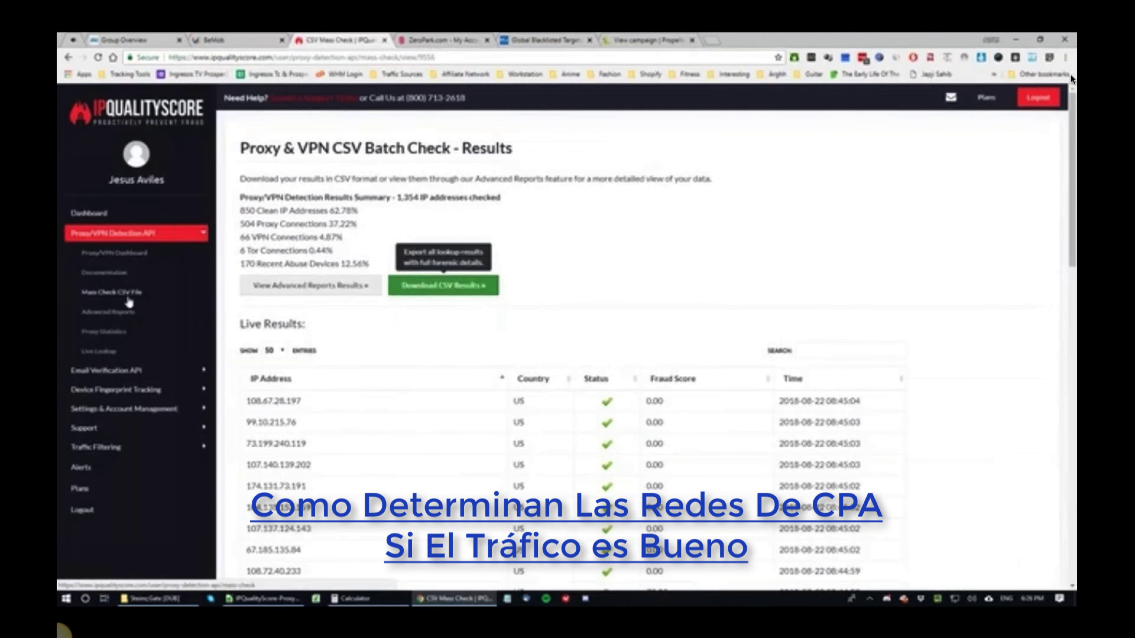
{"action": "left_click", "coordinate": [231, 41]}
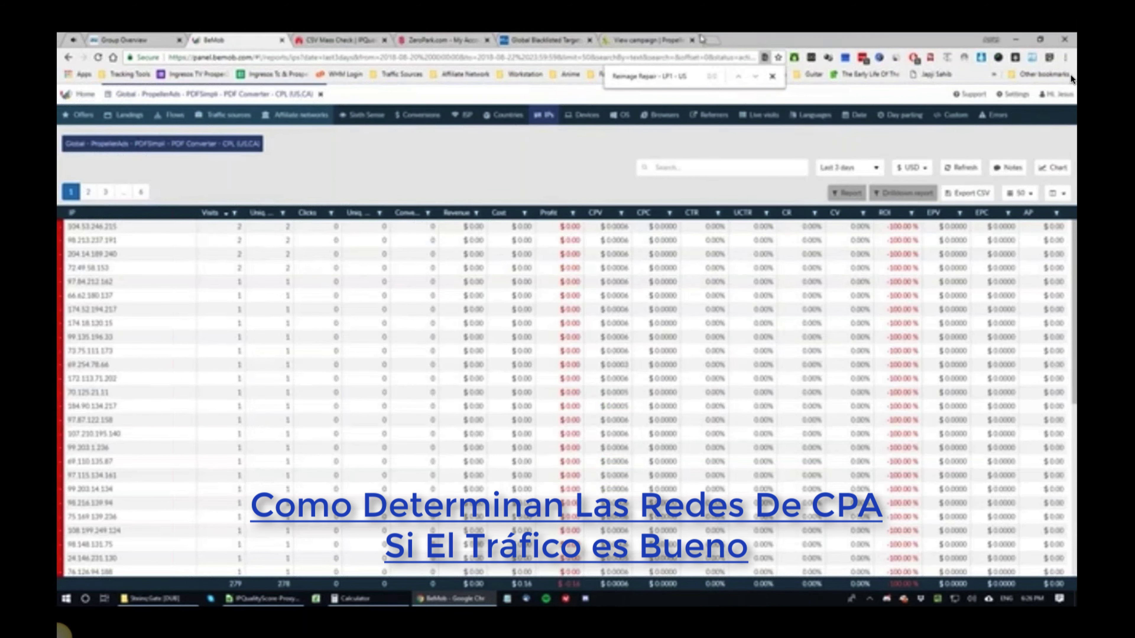
{"action": "left_click", "coordinate": [648, 40]}
{"action": "scroll", "coordinate": [424, 147], "scroll_direction": "up", "scroll_amount": 5}
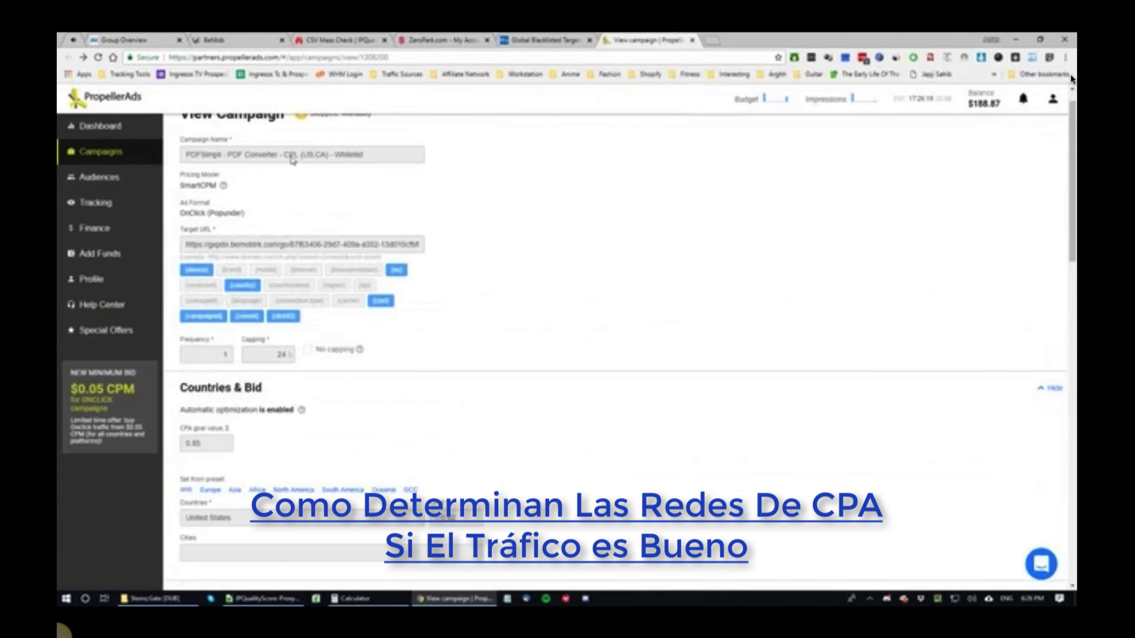
{"action": "left_click", "coordinate": [248, 39]}
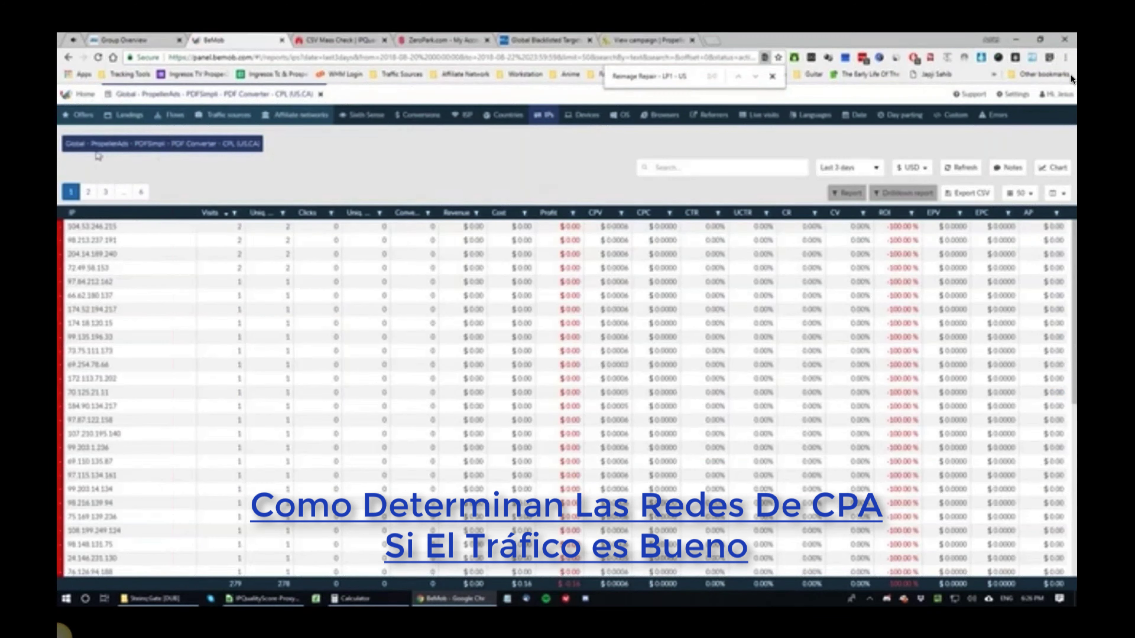
{"action": "scroll", "coordinate": [230, 255], "scroll_direction": "down", "scroll_amount": 3}
{"action": "scroll", "coordinate": [177, 273], "scroll_direction": "down", "scroll_amount": 3}
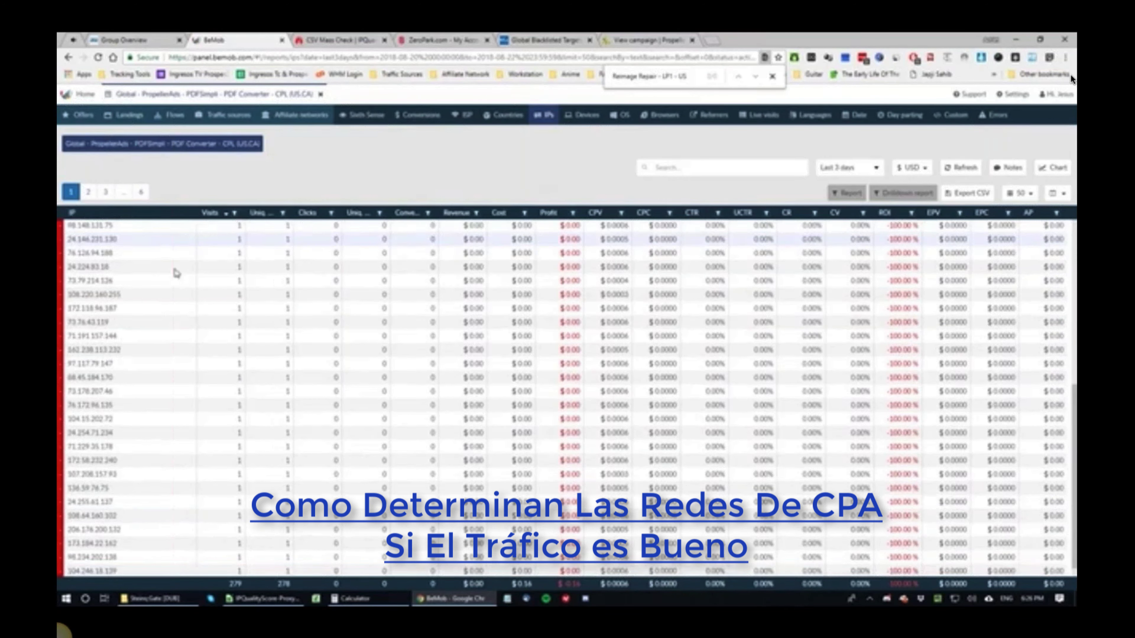
{"action": "scroll", "coordinate": [327, 240], "scroll_direction": "down", "scroll_amount": 1}
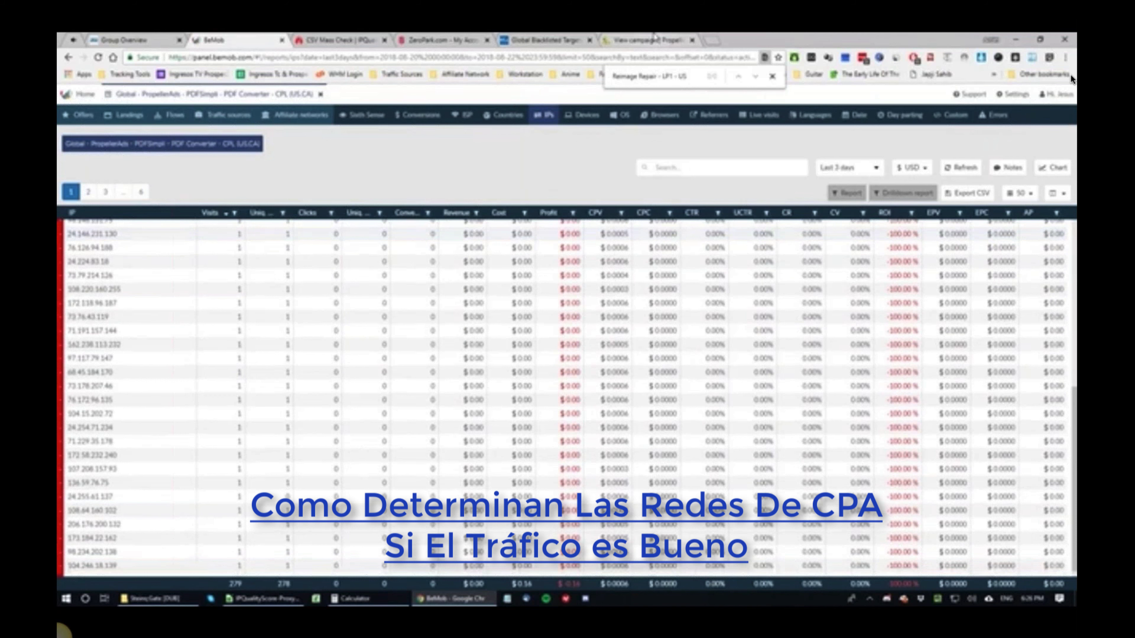
{"action": "left_click", "coordinate": [643, 40]}
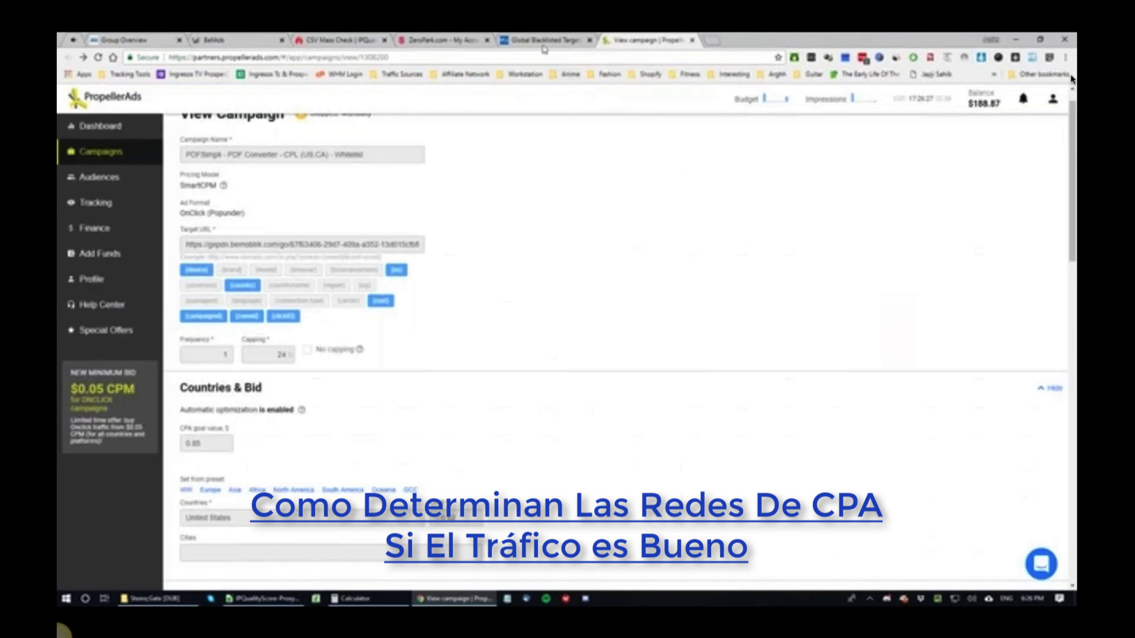
- Open the newest BeMob IP report in IPQualityScore's CSV report history and examine its flagged IPs through page 2
{"action": "left_click", "coordinate": [347, 39]}
{"action": "left_click", "coordinate": [99, 298]}
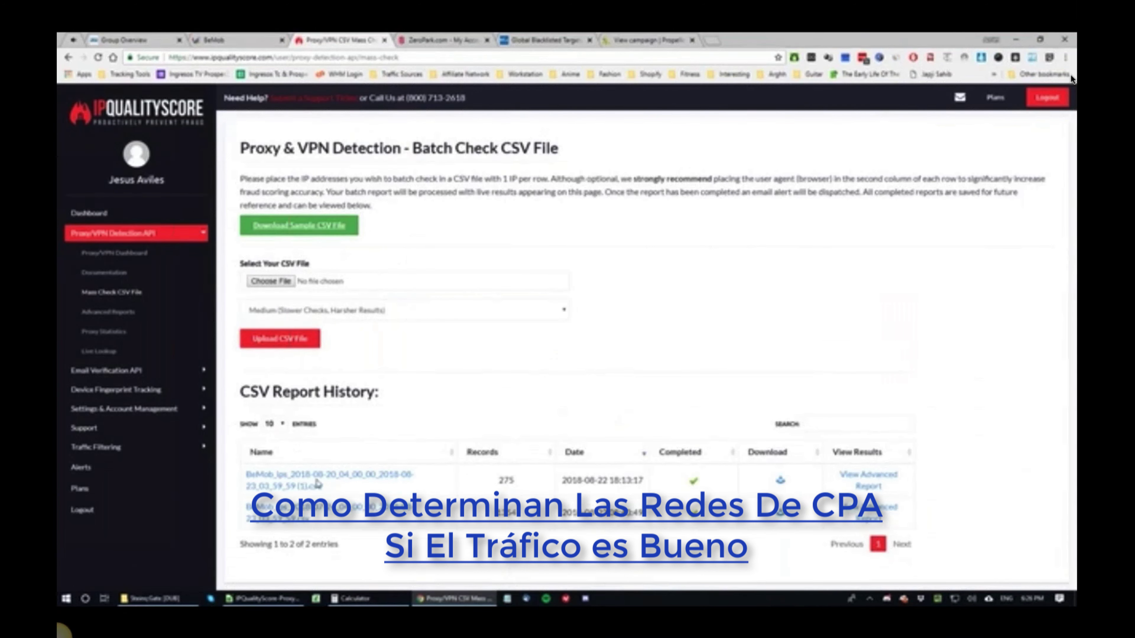
{"action": "left_click", "coordinate": [300, 482]}
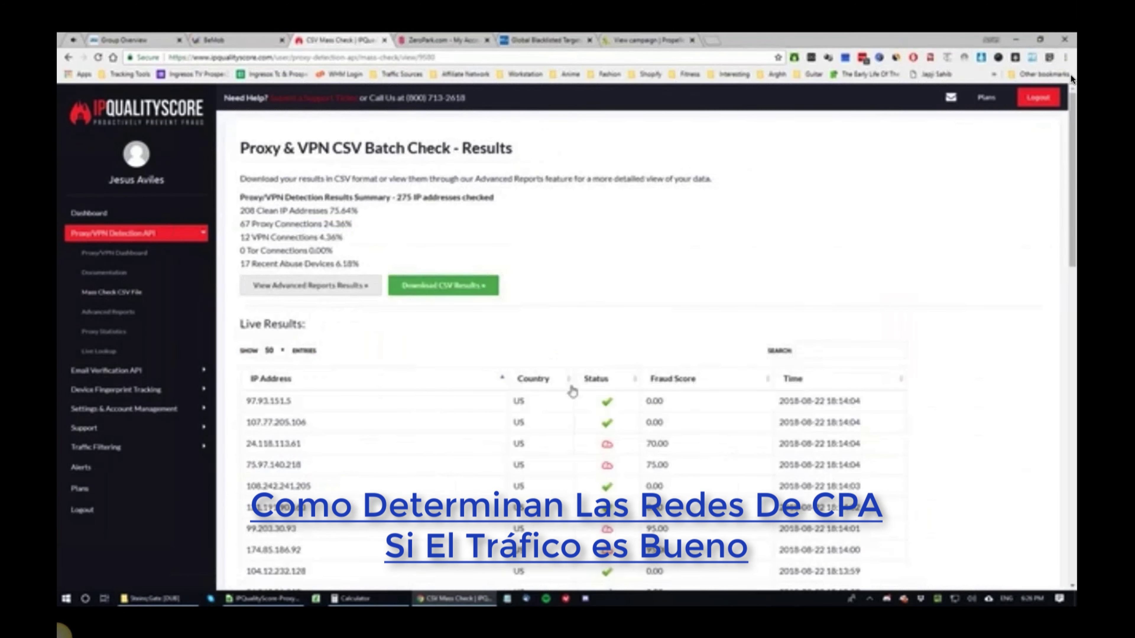
{"action": "scroll", "coordinate": [661, 265], "scroll_direction": "down", "scroll_amount": 5}
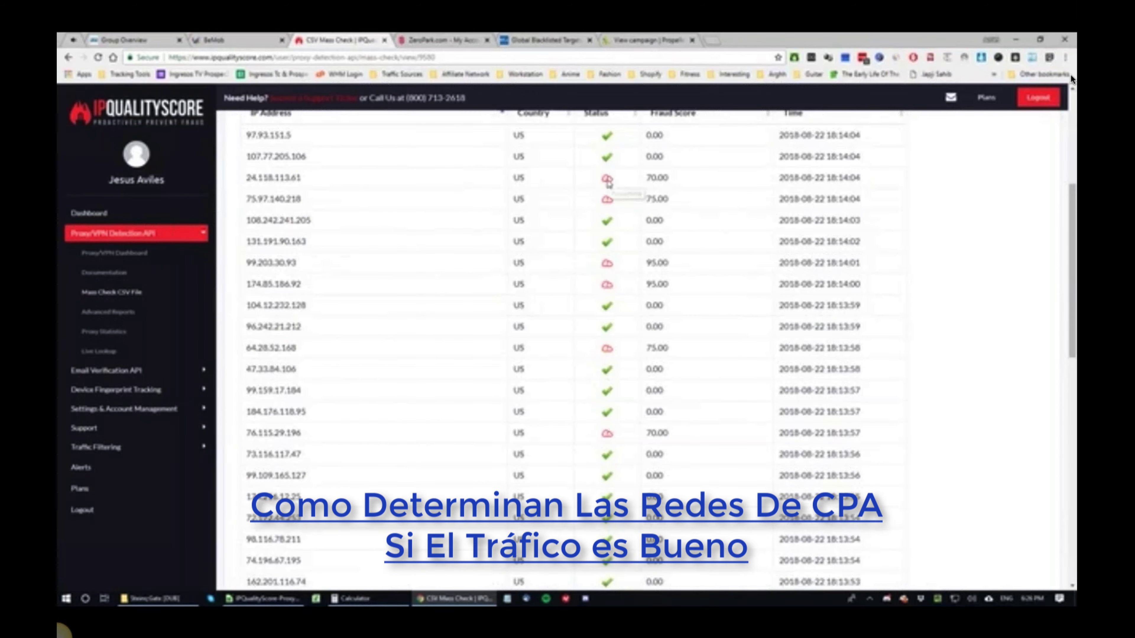
{"action": "scroll", "coordinate": [608, 183], "scroll_direction": "up", "scroll_amount": 5}
{"action": "scroll", "coordinate": [608, 184], "scroll_direction": "down", "scroll_amount": 2}
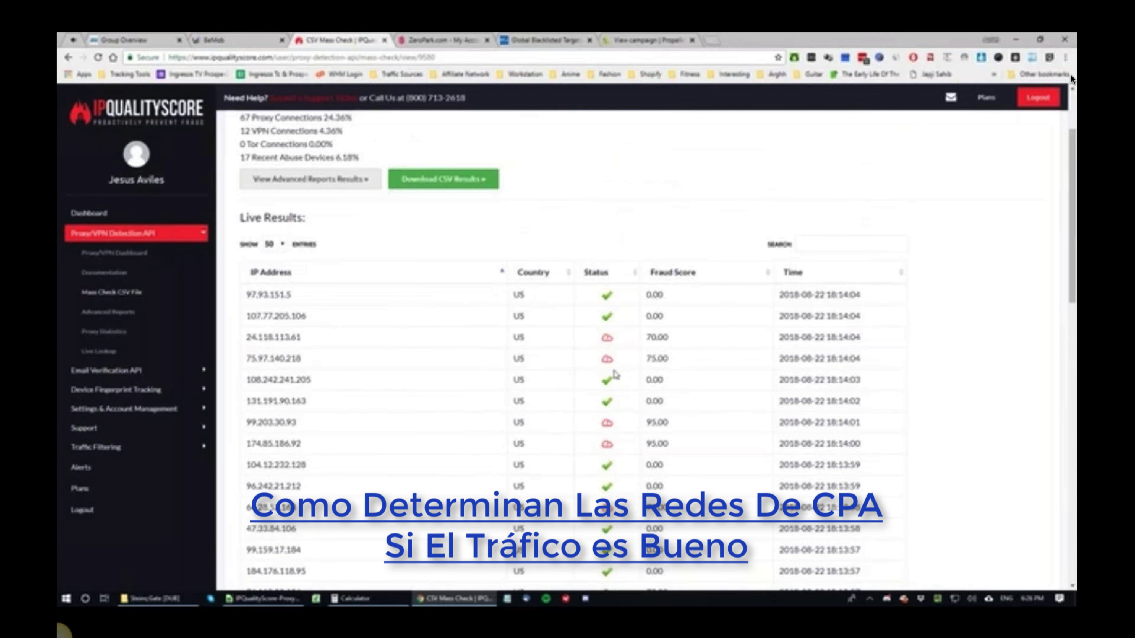
{"action": "scroll", "coordinate": [615, 375], "scroll_direction": "down", "scroll_amount": 7}
{"action": "double_click", "coordinate": [276, 278]}
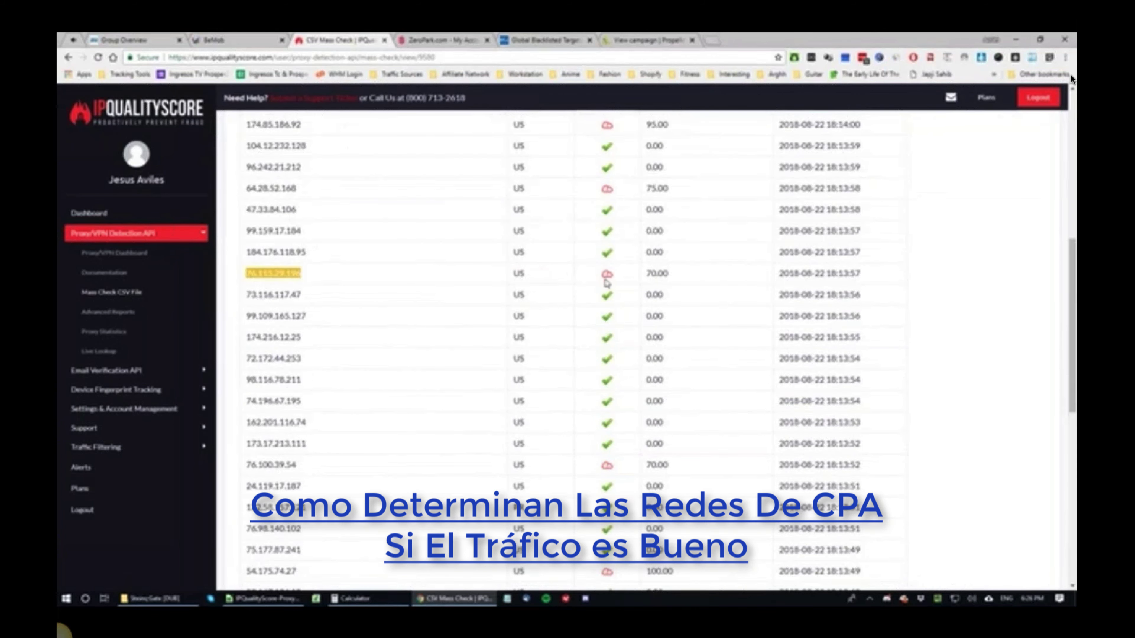
{"action": "left_click", "coordinate": [280, 233]}
{"action": "scroll", "coordinate": [277, 233], "scroll_direction": "down", "scroll_amount": 6}
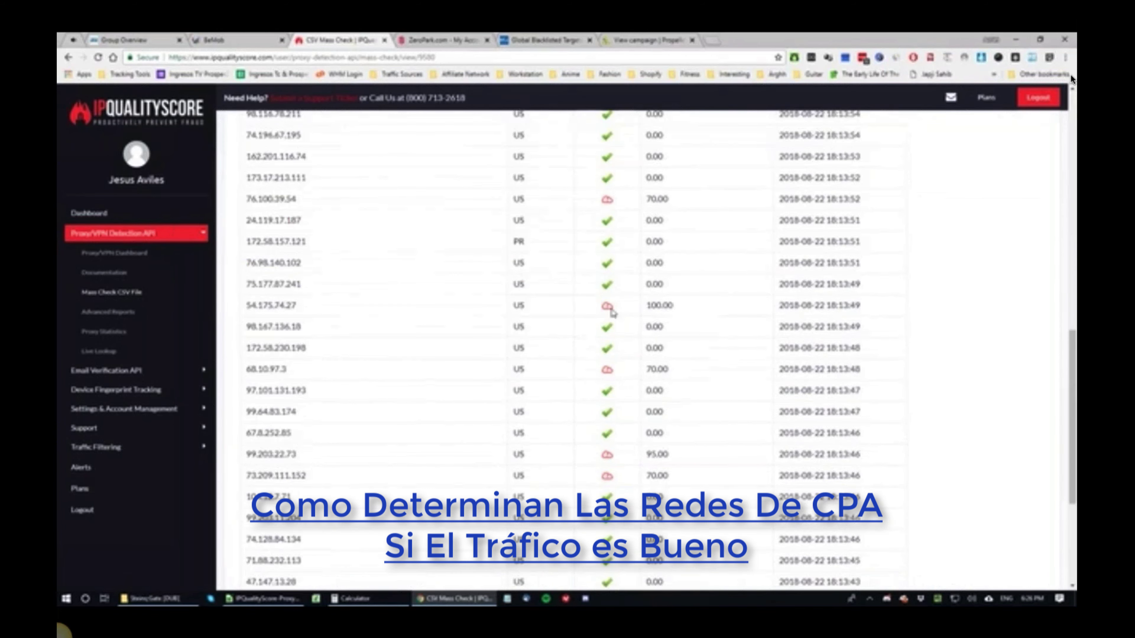
{"action": "scroll", "coordinate": [276, 315], "scroll_direction": "down", "scroll_amount": 5}
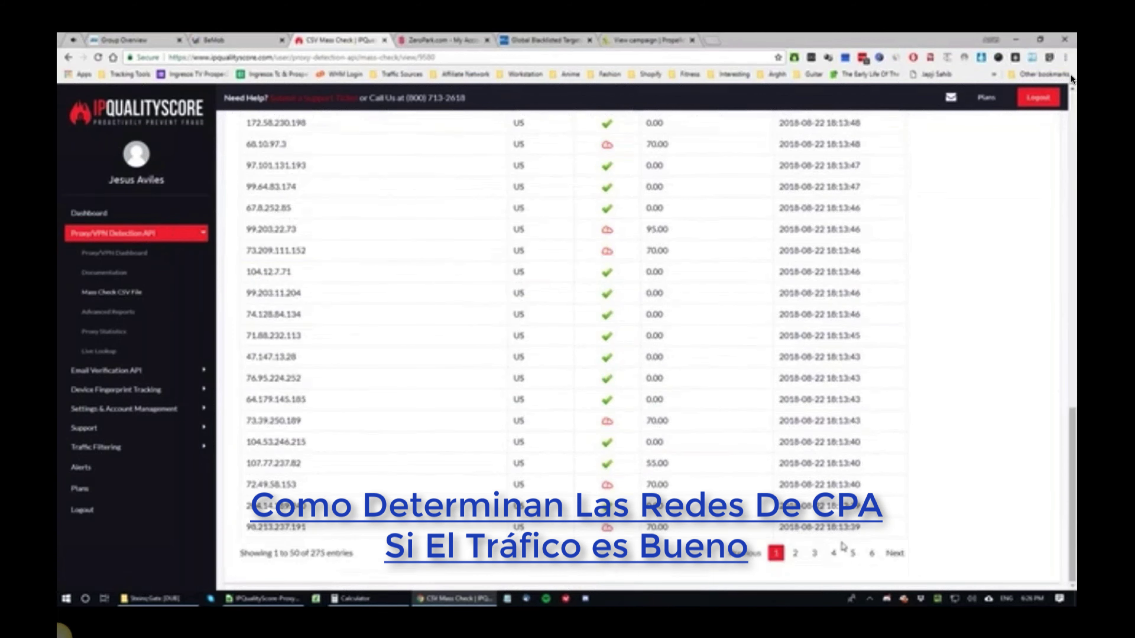
{"action": "left_click", "coordinate": [796, 557]}
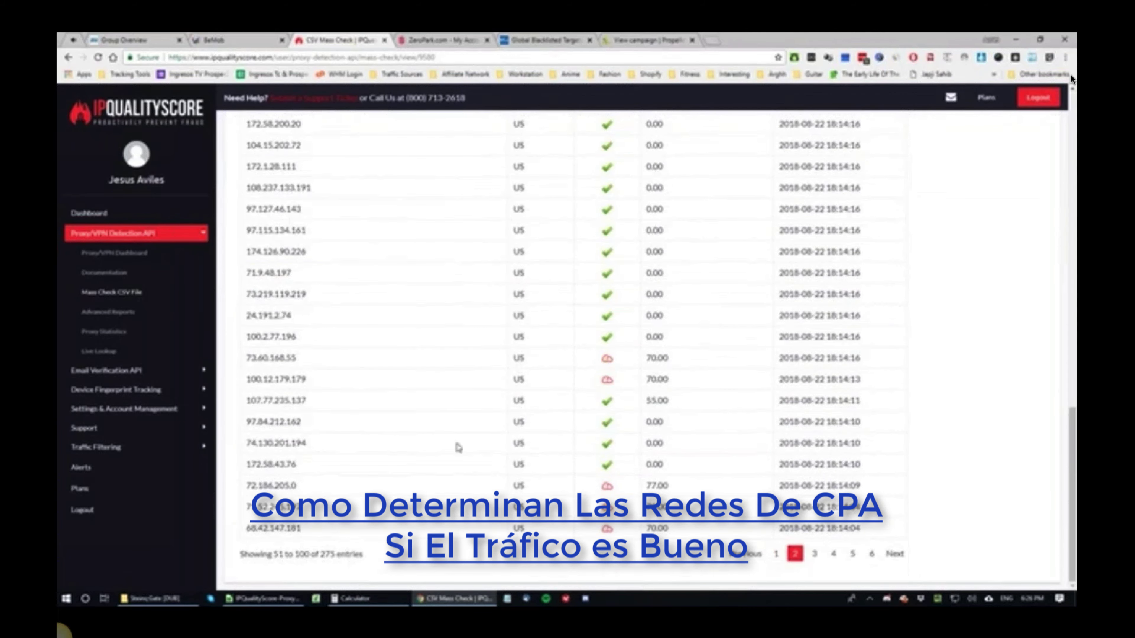
- Review the PropellerAds campaign from its highlighted PDFSimpli name down to the proxy and zone limitation settings
{"action": "key", "text": "ctrl+9"}
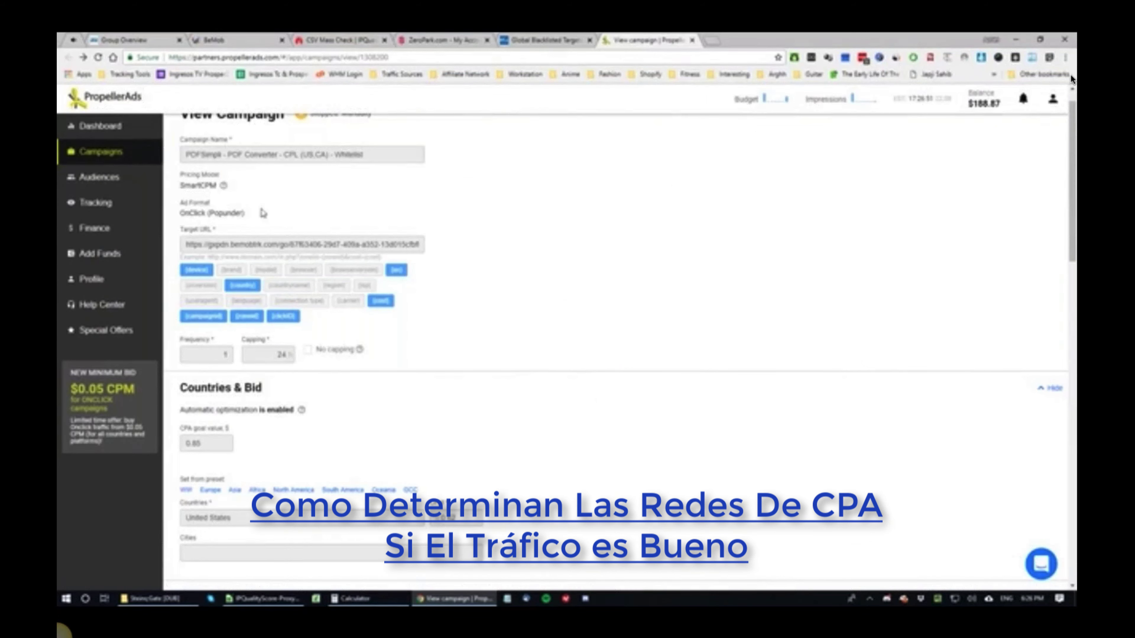
{"action": "scroll", "coordinate": [354, 422], "scroll_direction": "up", "scroll_amount": 1}
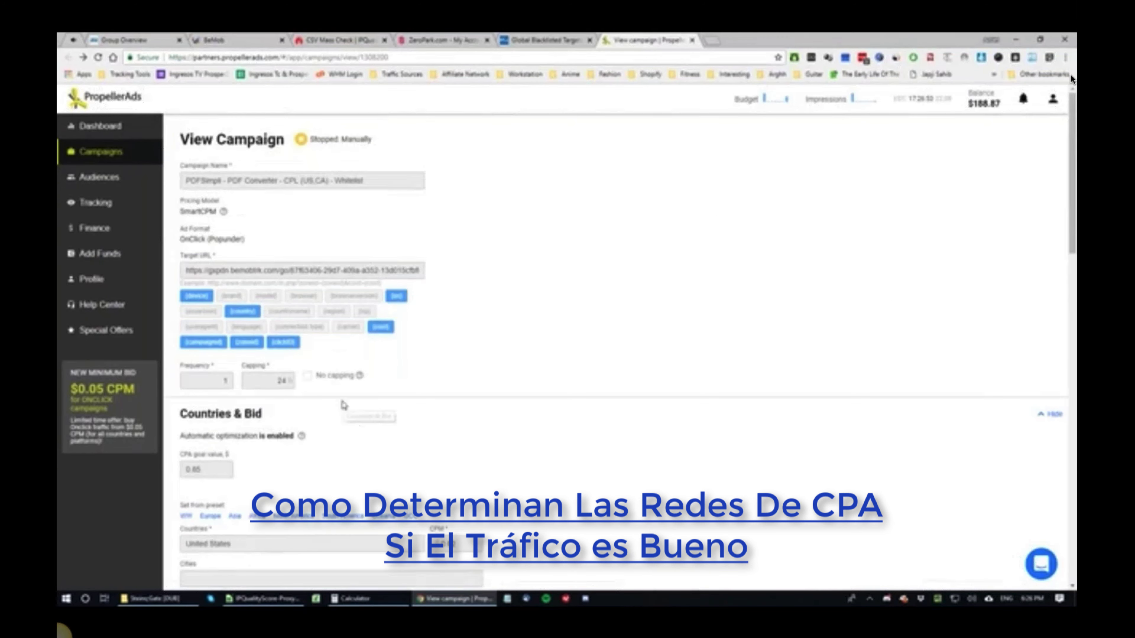
{"action": "left_click_drag", "start_coordinate": [369, 183], "coordinate": [304, 185]}
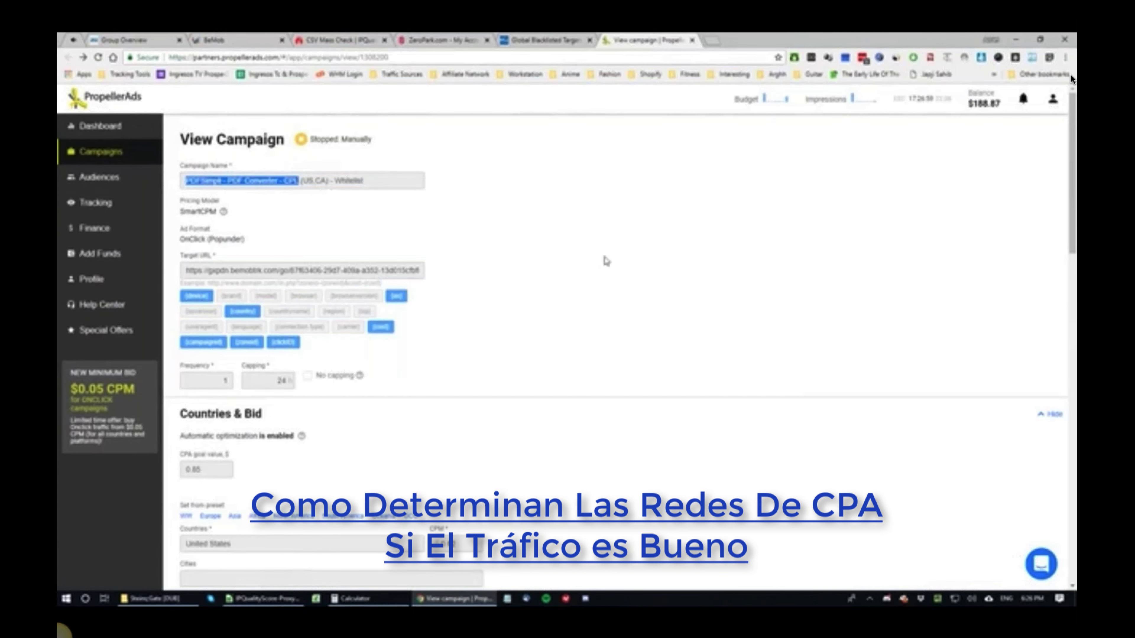
{"action": "scroll", "coordinate": [595, 286], "scroll_direction": "down", "scroll_amount": 2}
{"action": "scroll", "coordinate": [592, 295], "scroll_direction": "down", "scroll_amount": 15}
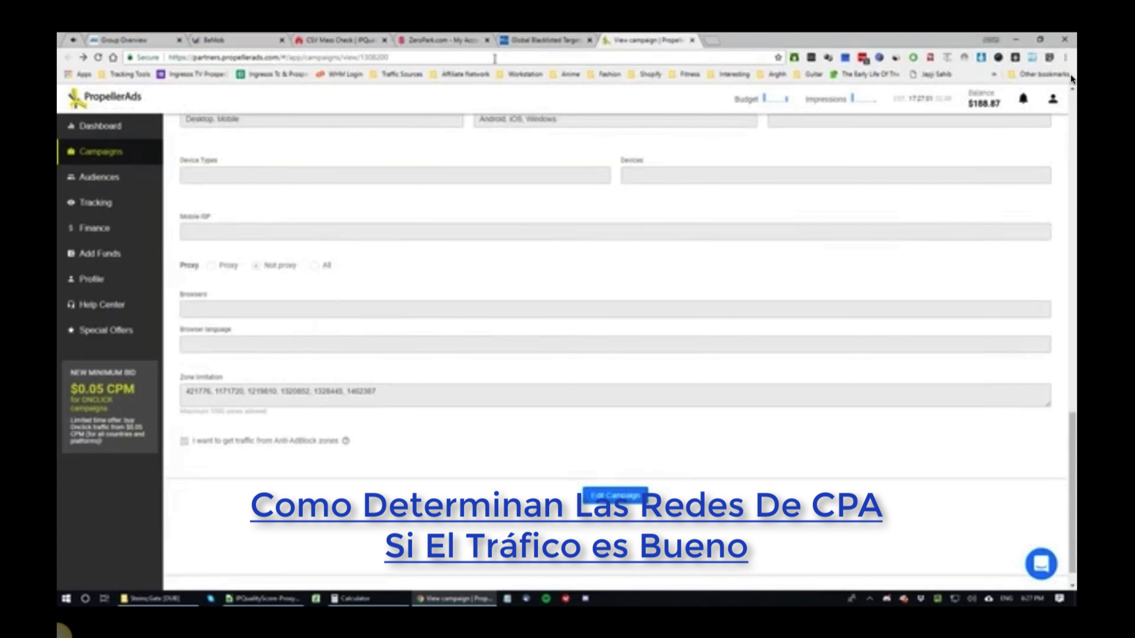
- Compare the PropellerAds campaign with IPQualityScore's batch check, highlighting the Proxy/VPN Detection Results Summary
{"action": "left_click", "coordinate": [337, 40]}
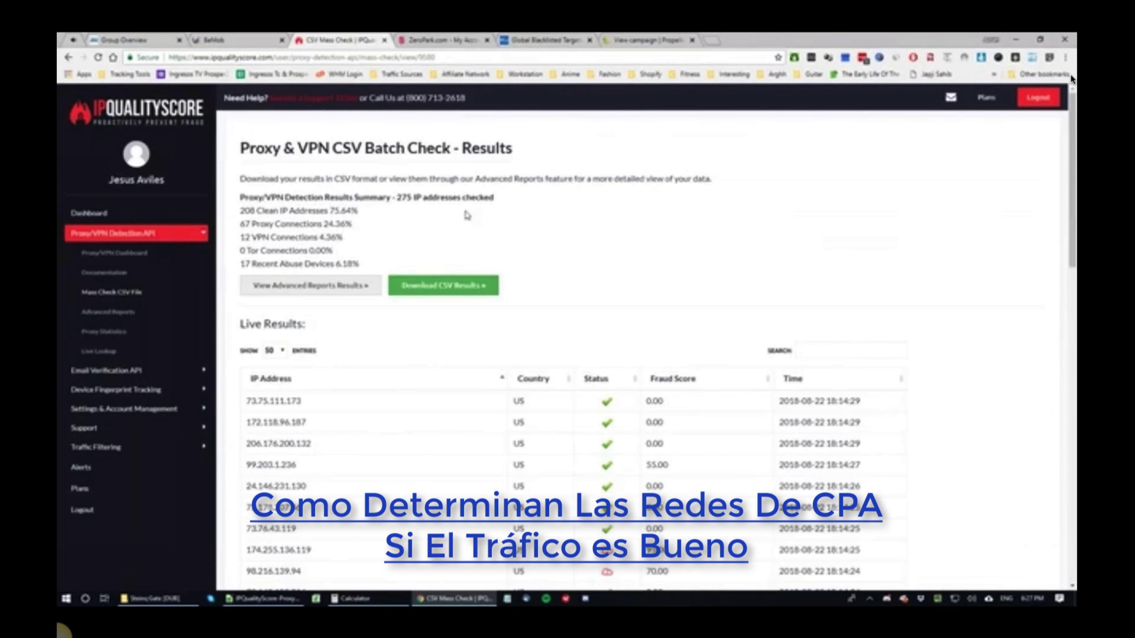
{"action": "left_click", "coordinate": [646, 41]}
{"action": "scroll", "coordinate": [511, 296], "scroll_direction": "up", "scroll_amount": 10}
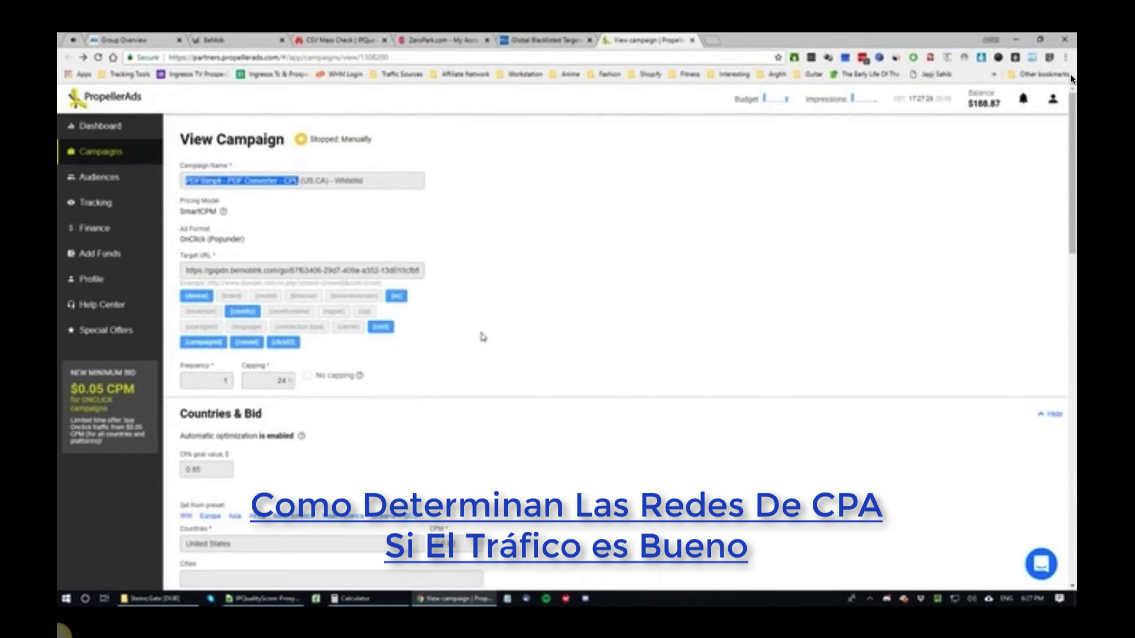
{"action": "left_click", "coordinate": [370, 36]}
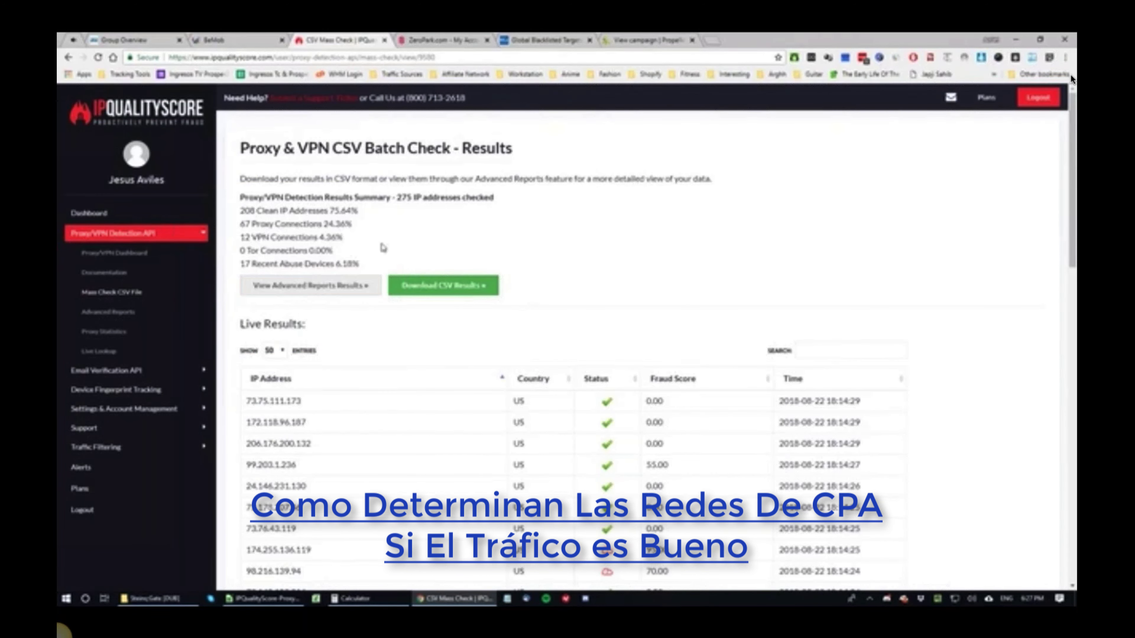
{"action": "left_click_drag", "start_coordinate": [237, 196], "coordinate": [415, 261]}
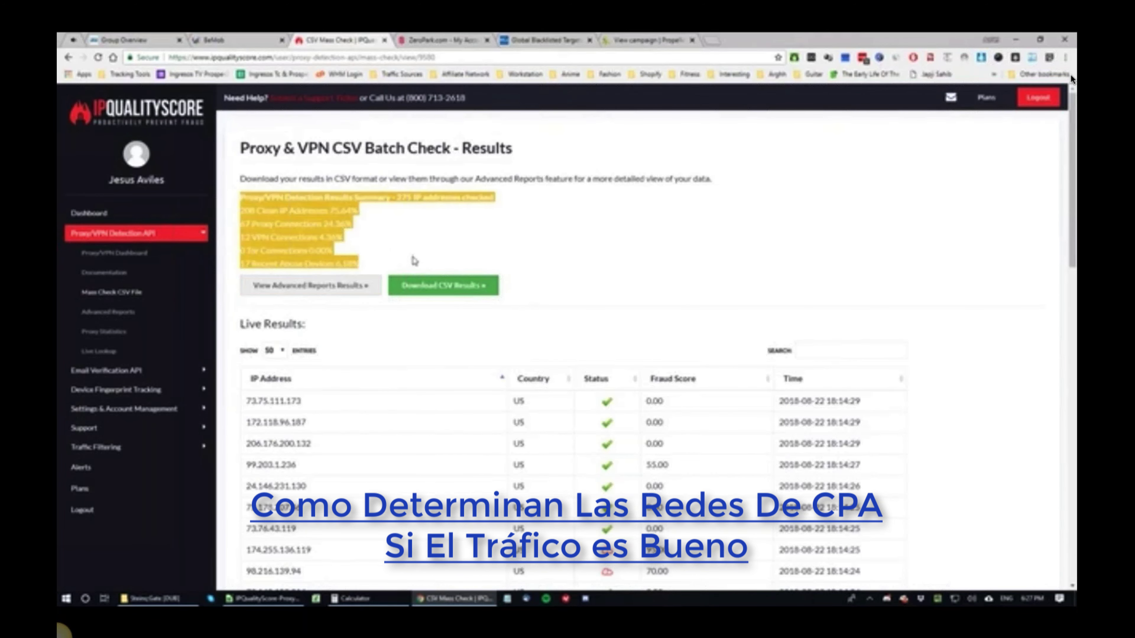
{"action": "left_click", "coordinate": [276, 213]}
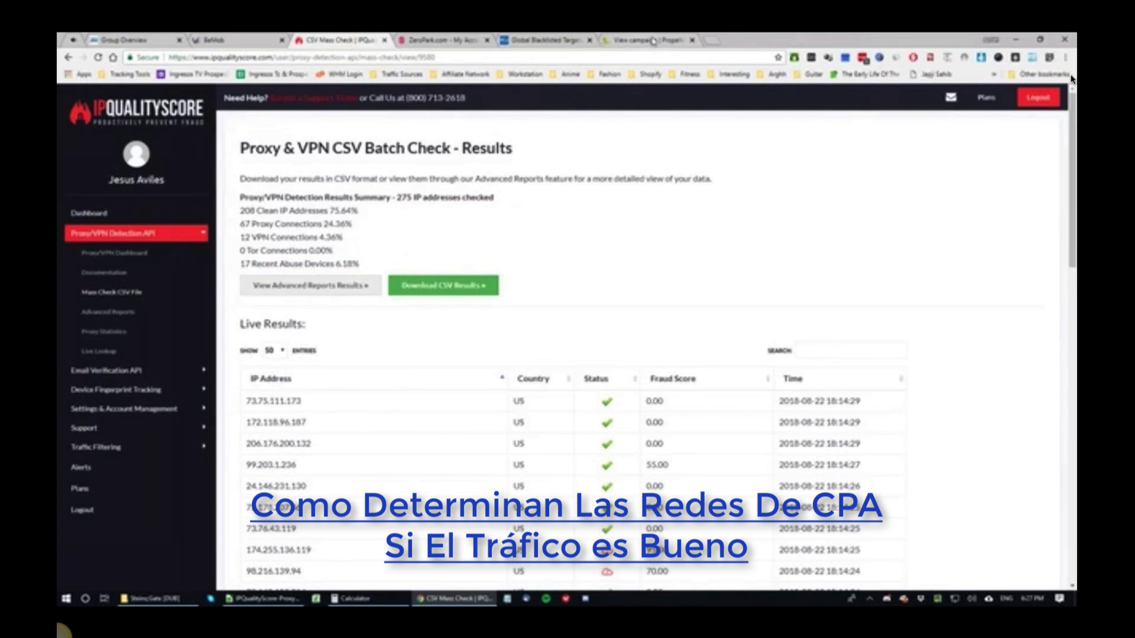
- Check the PDFSimpli campaign's BeMob statistics for Last 30 days, and reload the report with Last 3 days
{"action": "key", "text": "ctrl+shift+Tab"}
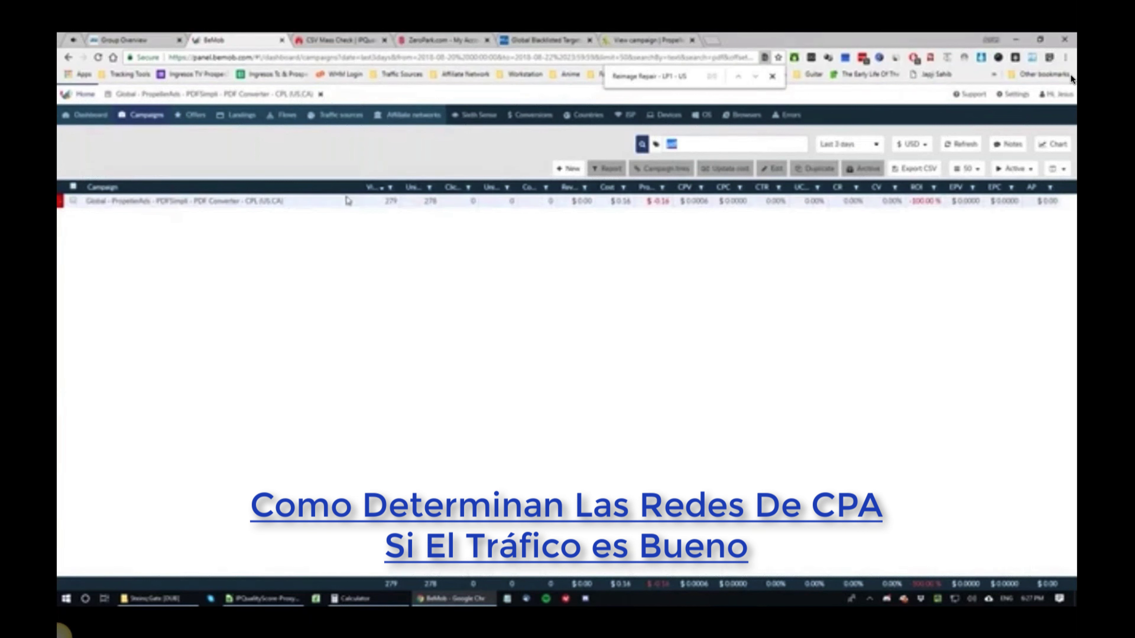
{"action": "left_click", "coordinate": [838, 149]}
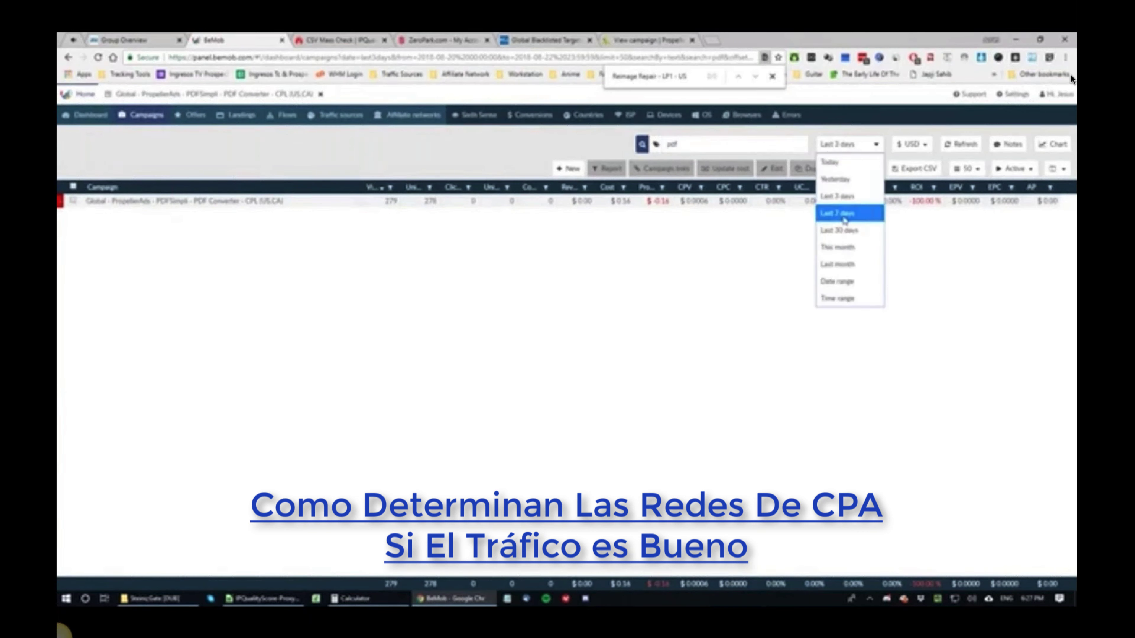
{"action": "left_click", "coordinate": [838, 230]}
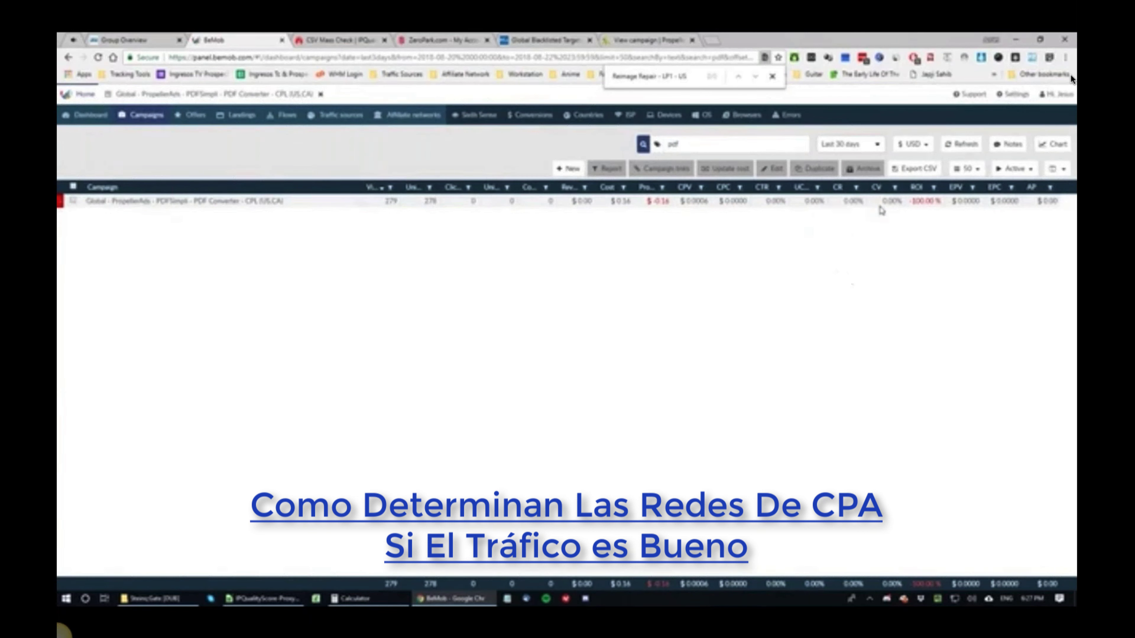
{"action": "left_click", "coordinate": [959, 145]}
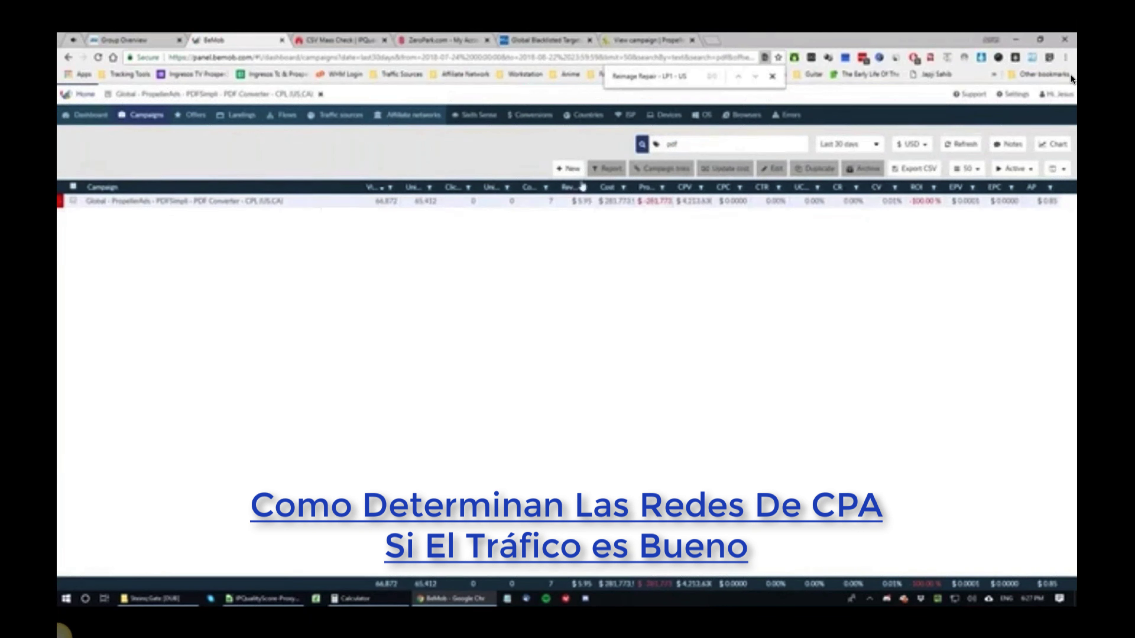
{"action": "left_click", "coordinate": [873, 144]}
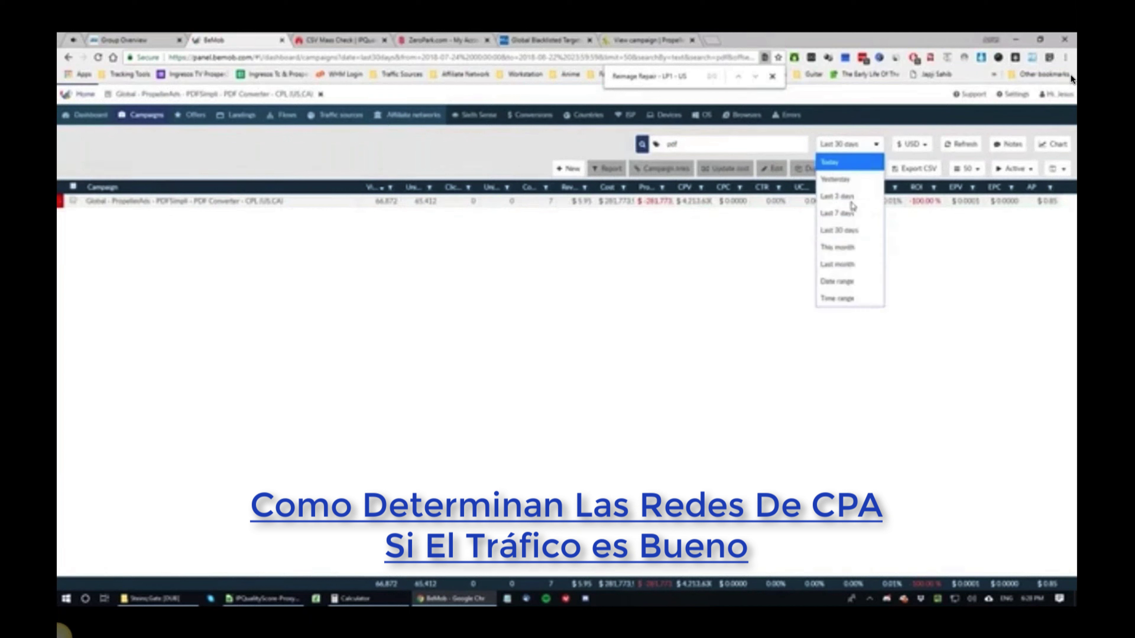
{"action": "left_click", "coordinate": [854, 207]}
{"action": "left_click", "coordinate": [975, 149]}
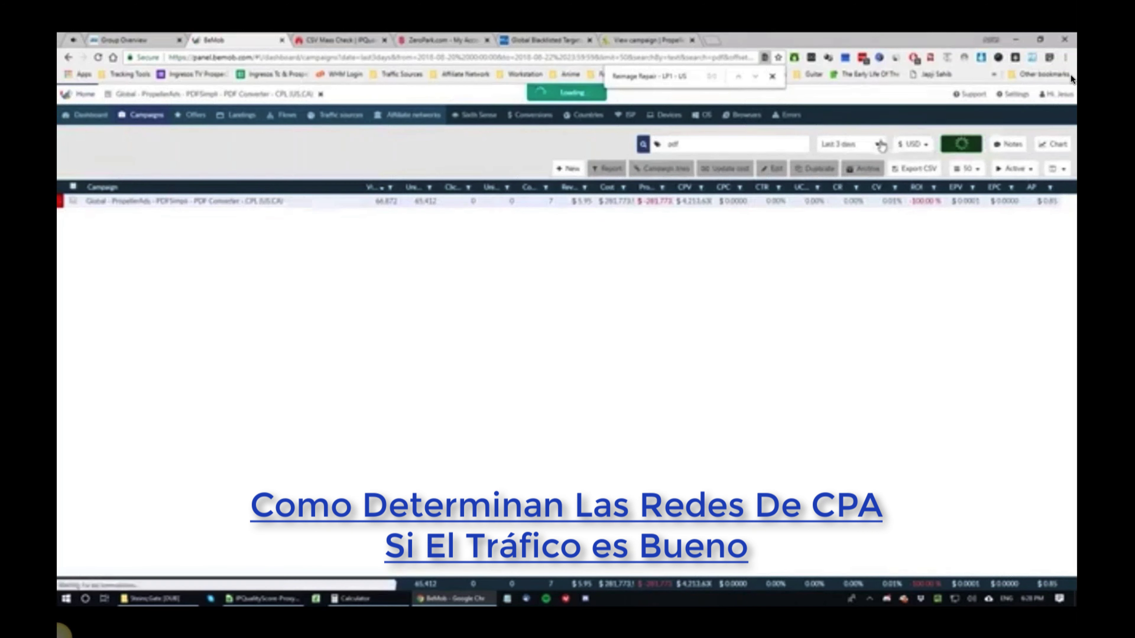
- Highlight the summary heading of IPQualityScore's batch results and return to the PropellerAds campaign view
{"action": "left_click", "coordinate": [315, 41]}
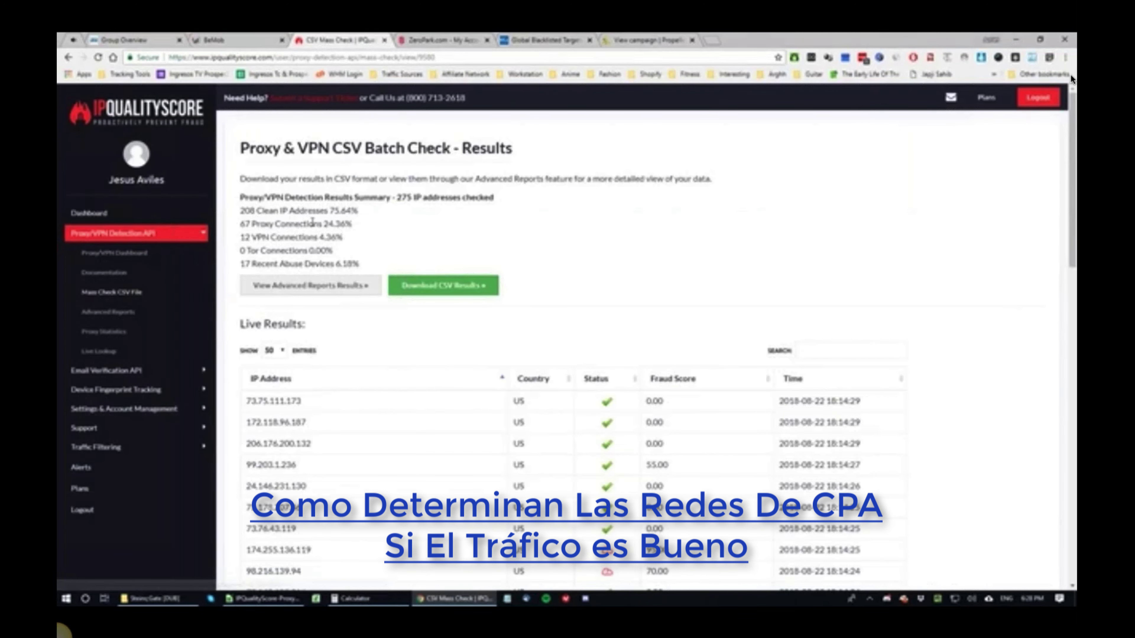
{"action": "triple_click", "coordinate": [402, 194]}
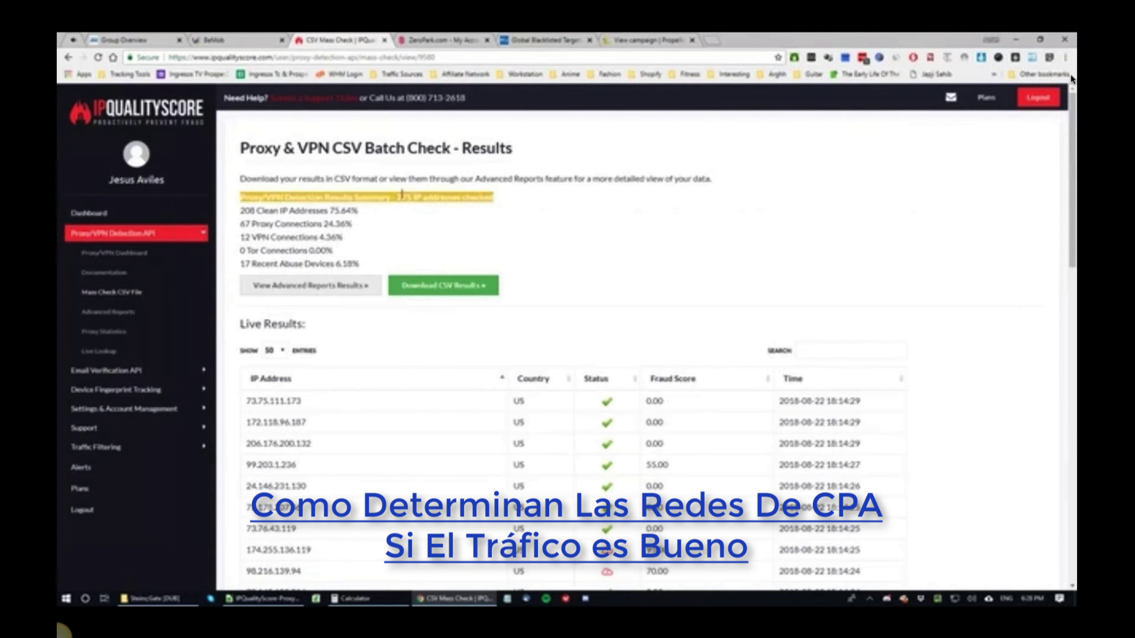
{"action": "key", "text": "ctrl+9"}
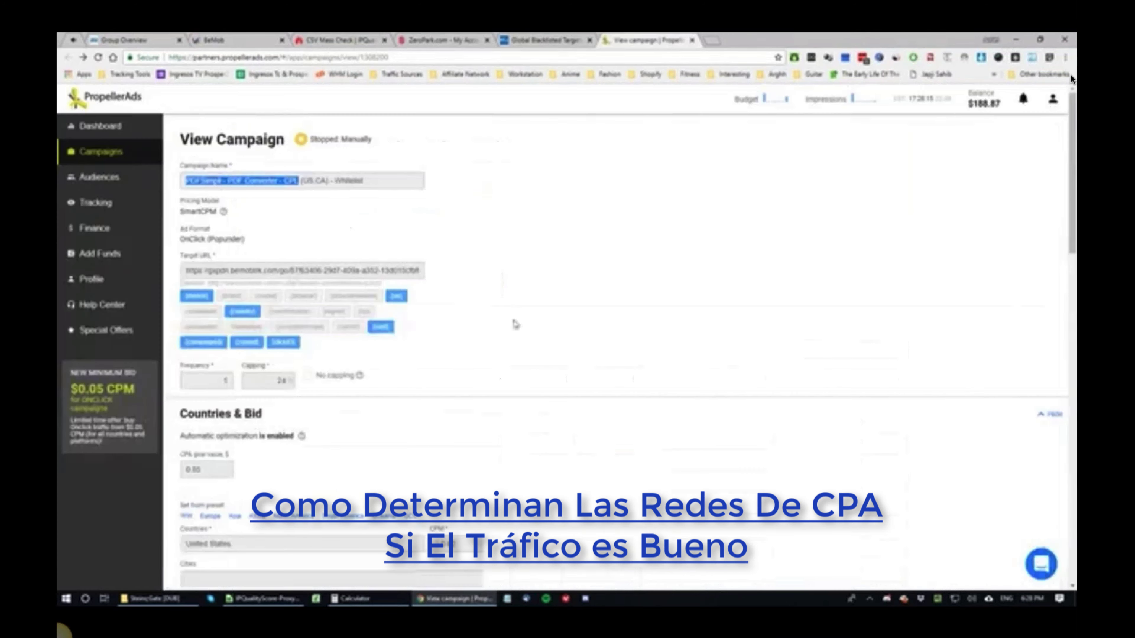
- Review the PDFSimpli campaign's settings from its name and bid down to the proxy targeting and zone limitation
{"action": "scroll", "coordinate": [423, 327], "scroll_direction": "down", "scroll_amount": 10}
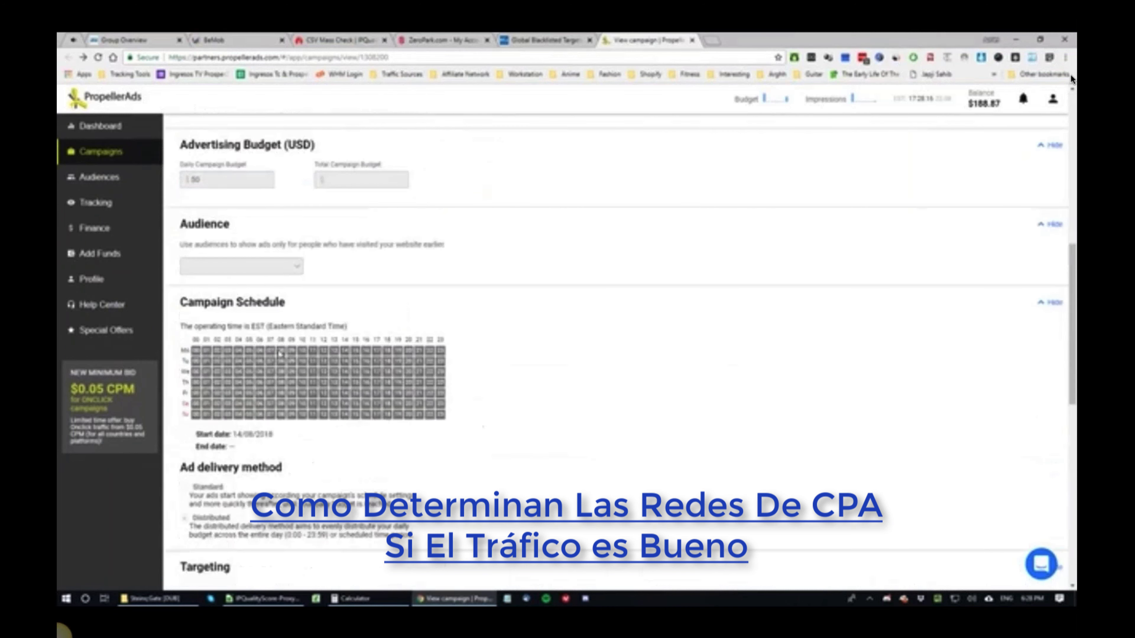
{"action": "scroll", "coordinate": [279, 353], "scroll_direction": "down", "scroll_amount": 5}
{"action": "scroll", "coordinate": [271, 275], "scroll_direction": "down", "scroll_amount": 5}
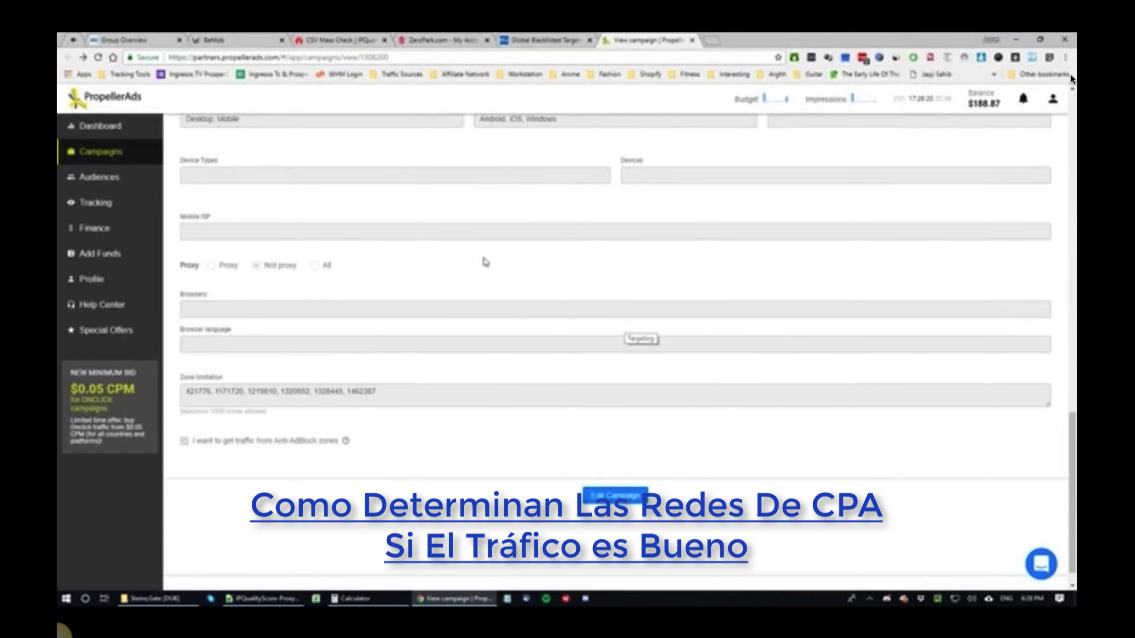
{"action": "scroll", "coordinate": [580, 143], "scroll_direction": "up", "scroll_amount": 10}
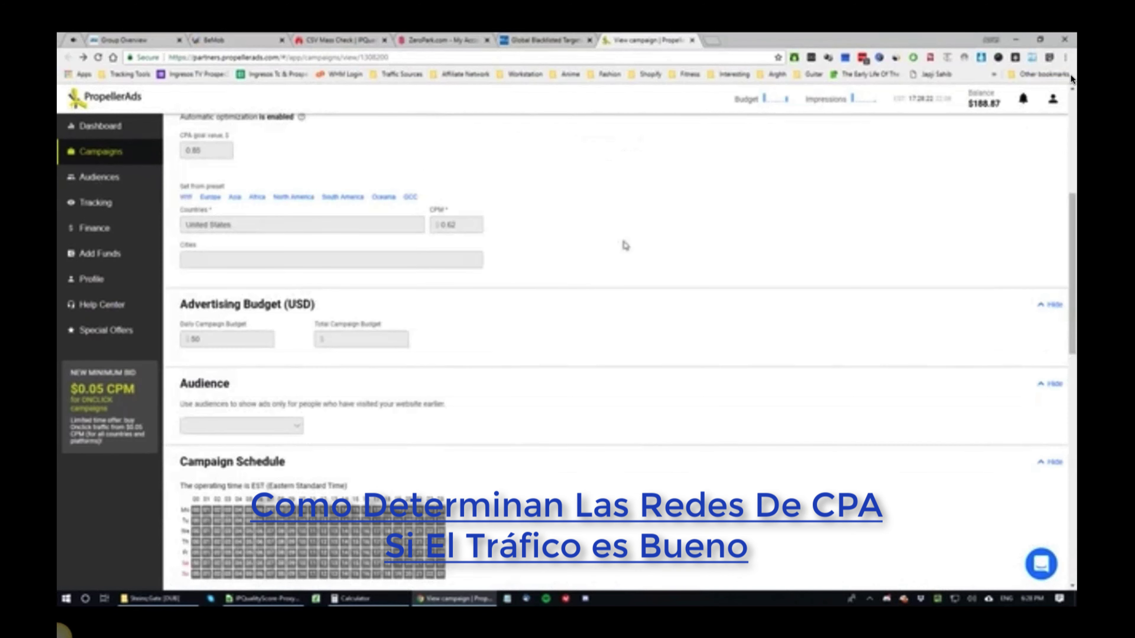
{"action": "scroll", "coordinate": [625, 245], "scroll_direction": "up", "scroll_amount": 5}
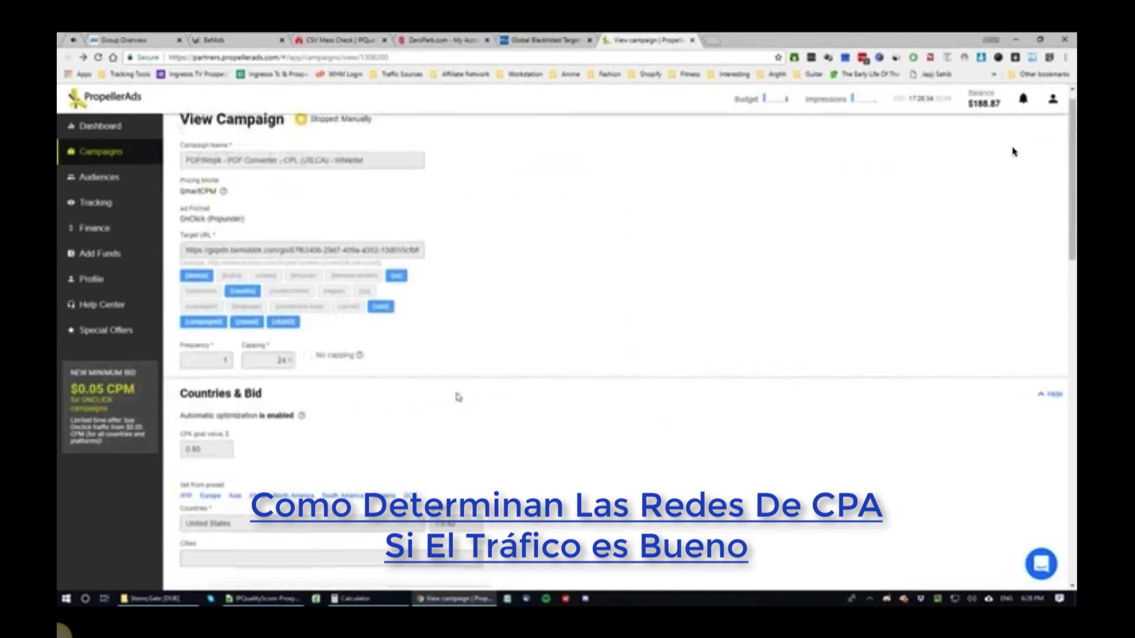
{"action": "scroll", "coordinate": [1011, 146], "scroll_direction": "down", "scroll_amount": 5}
{"action": "scroll", "coordinate": [1011, 147], "scroll_direction": "down", "scroll_amount": 10}
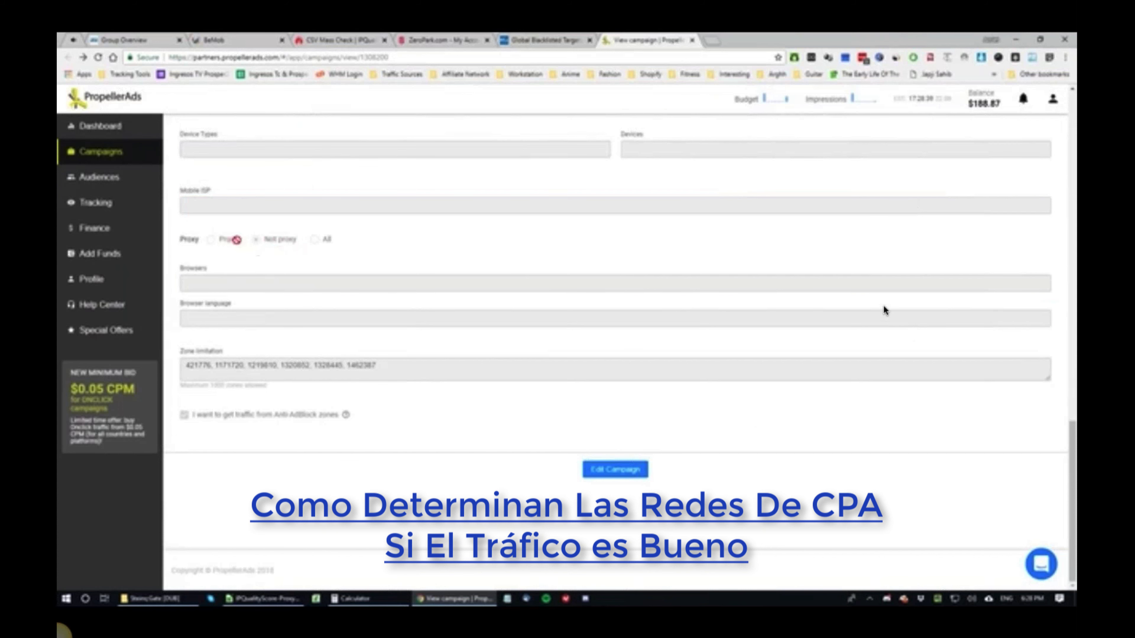
{"action": "scroll", "coordinate": [884, 328], "scroll_direction": "up", "scroll_amount": 15}
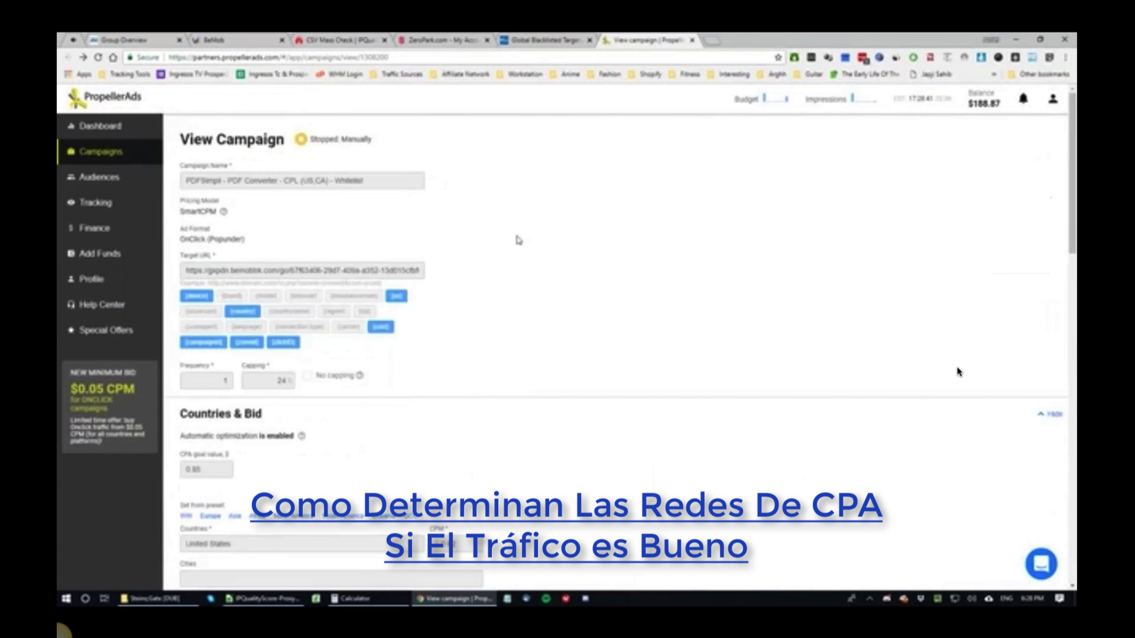
{"action": "scroll", "coordinate": [962, 384], "scroll_direction": "down", "scroll_amount": 5}
{"action": "scroll", "coordinate": [962, 390], "scroll_direction": "down", "scroll_amount": 10}
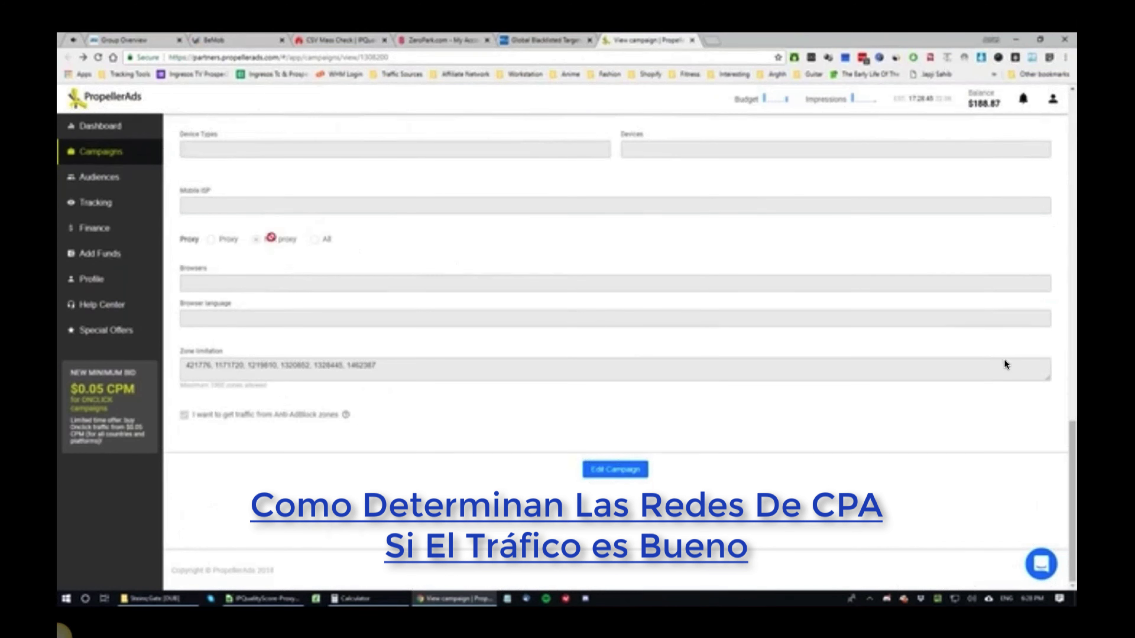
- Compare Zeropark's IP Black list with the PropellerAds campaign settings and the RTX Platform global blacklist
{"action": "left_click", "coordinate": [461, 39]}
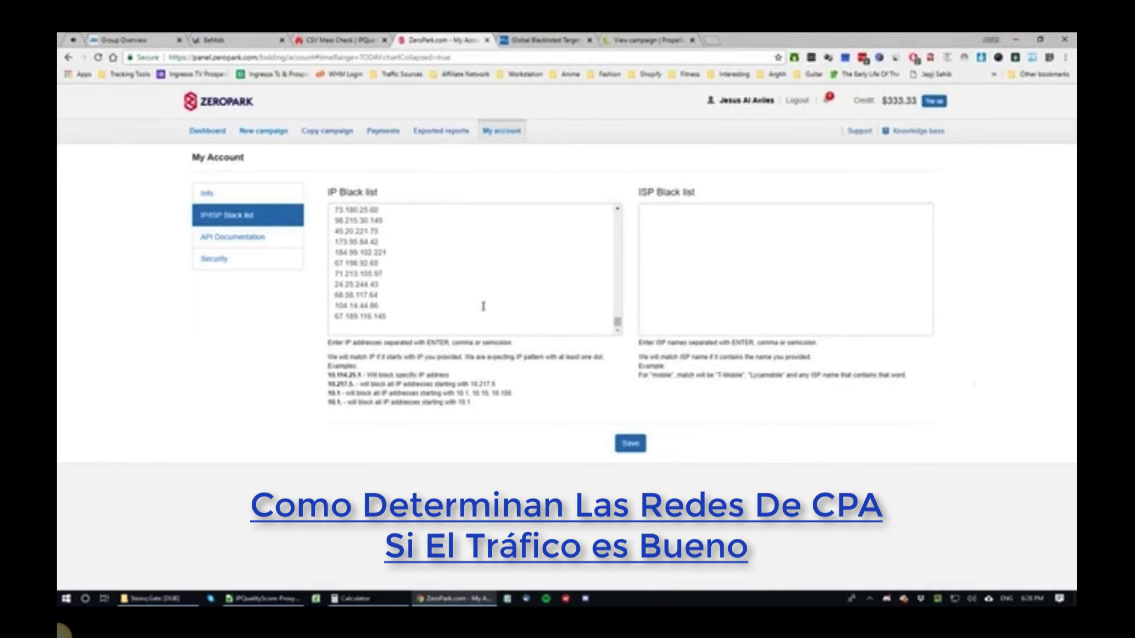
{"action": "left_click", "coordinate": [645, 40]}
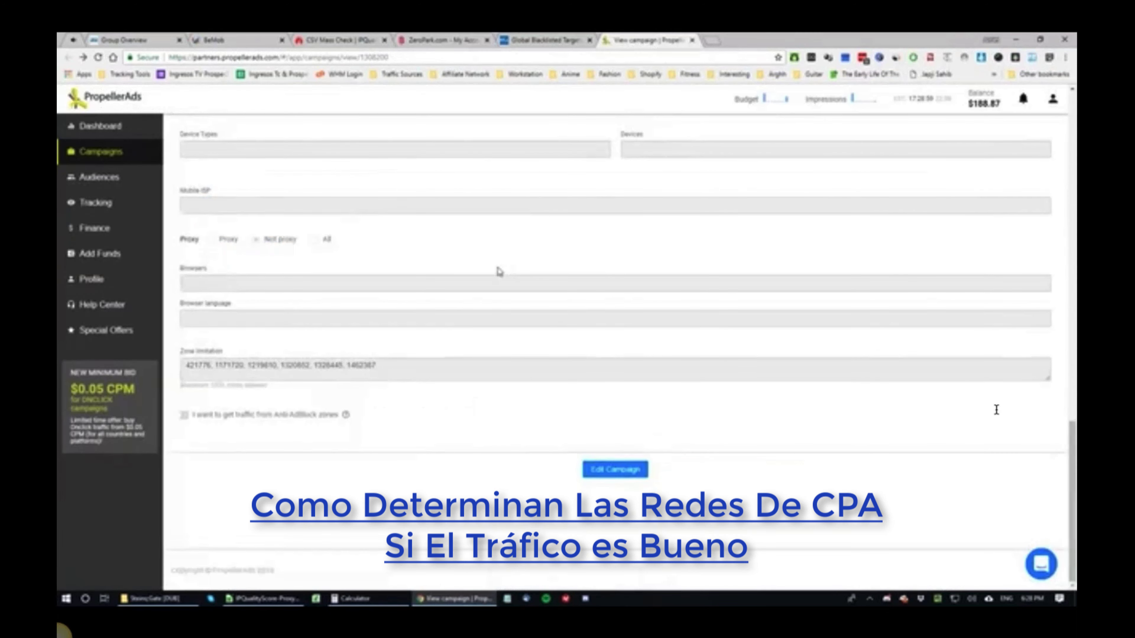
{"action": "scroll", "coordinate": [500, 268], "scroll_direction": "up", "scroll_amount": 15}
{"action": "scroll", "coordinate": [501, 260], "scroll_direction": "up", "scroll_amount": 3}
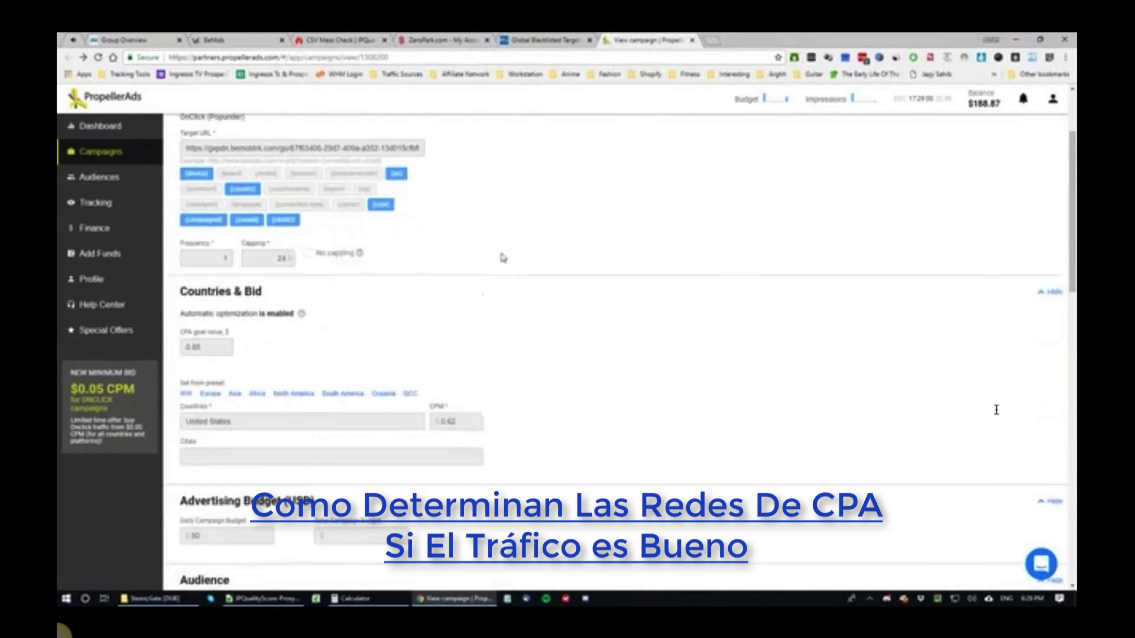
{"action": "scroll", "coordinate": [503, 258], "scroll_direction": "up", "scroll_amount": 3}
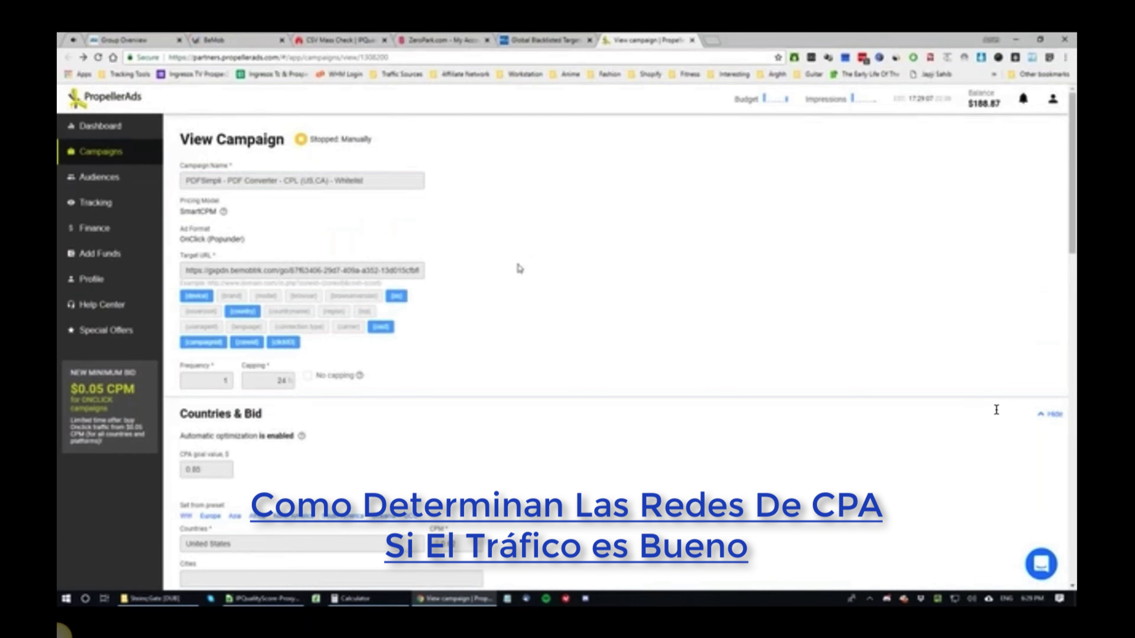
{"action": "left_click", "coordinate": [520, 40]}
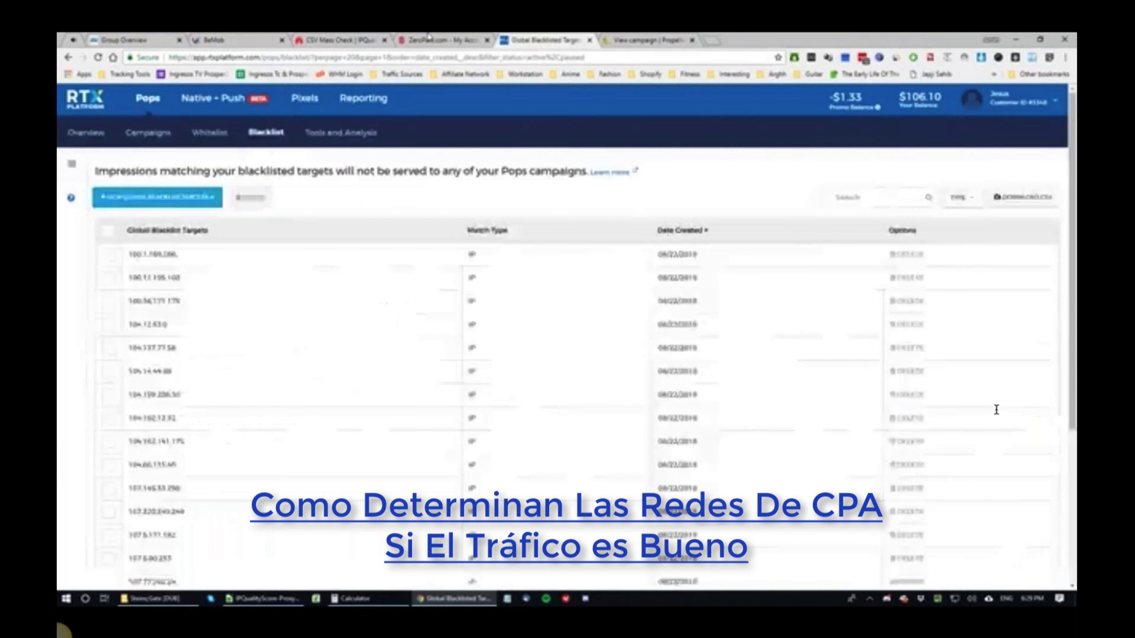
{"action": "left_click", "coordinate": [428, 40]}
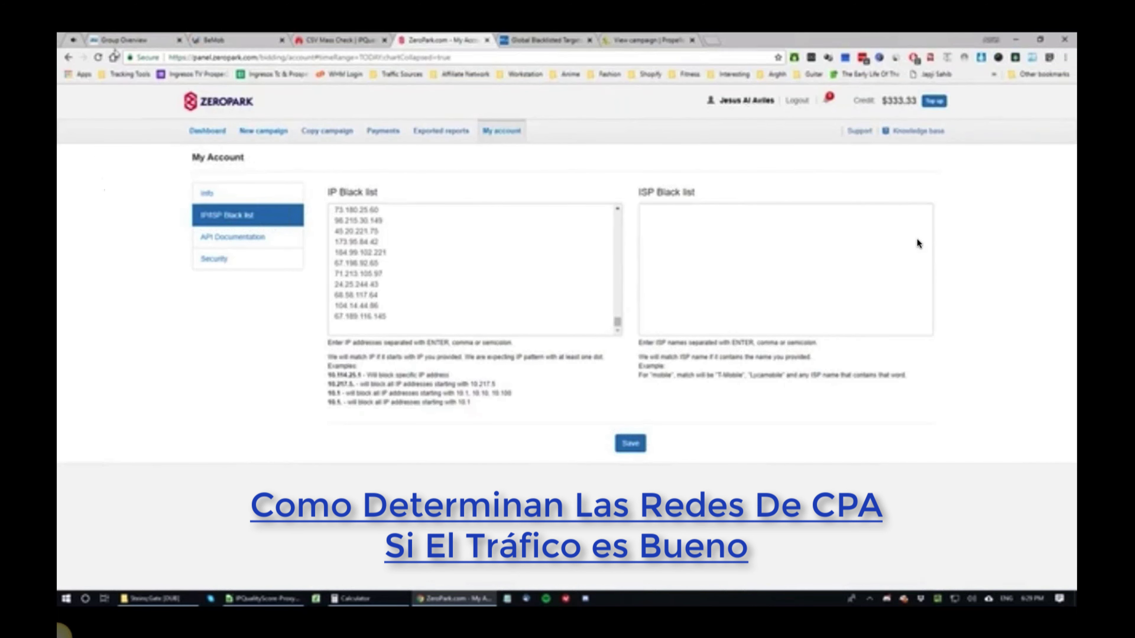
- Switch to Prosper202's Group Overview and refresh the RTX report for Last 30 Days, grouped by IP
{"action": "left_click", "coordinate": [115, 38]}
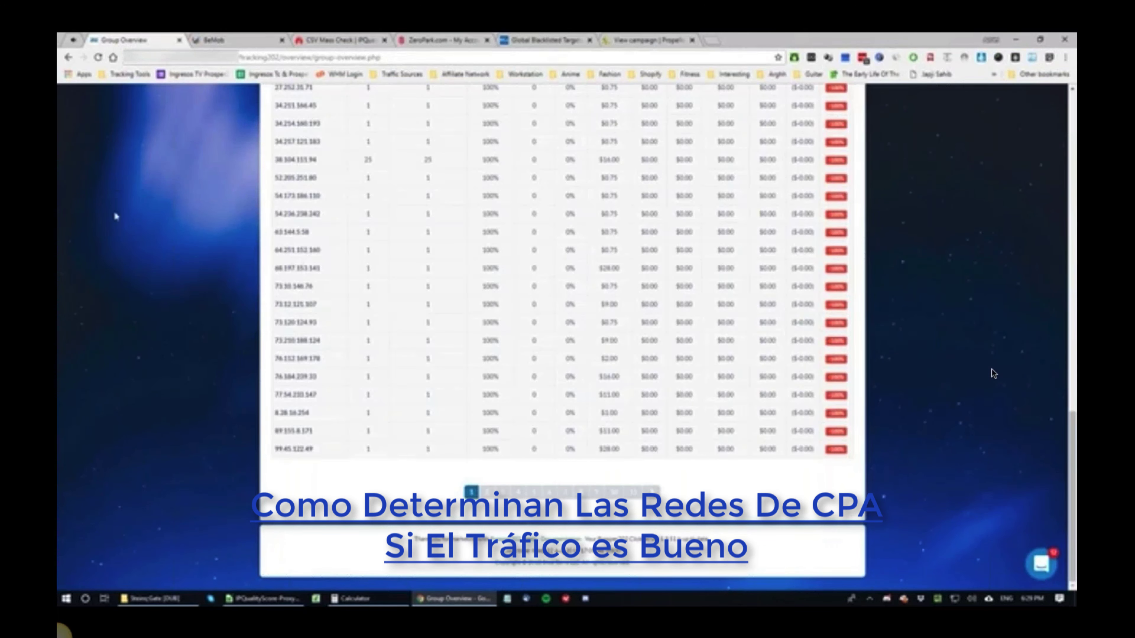
{"action": "scroll", "coordinate": [993, 373], "scroll_direction": "up", "scroll_amount": 15}
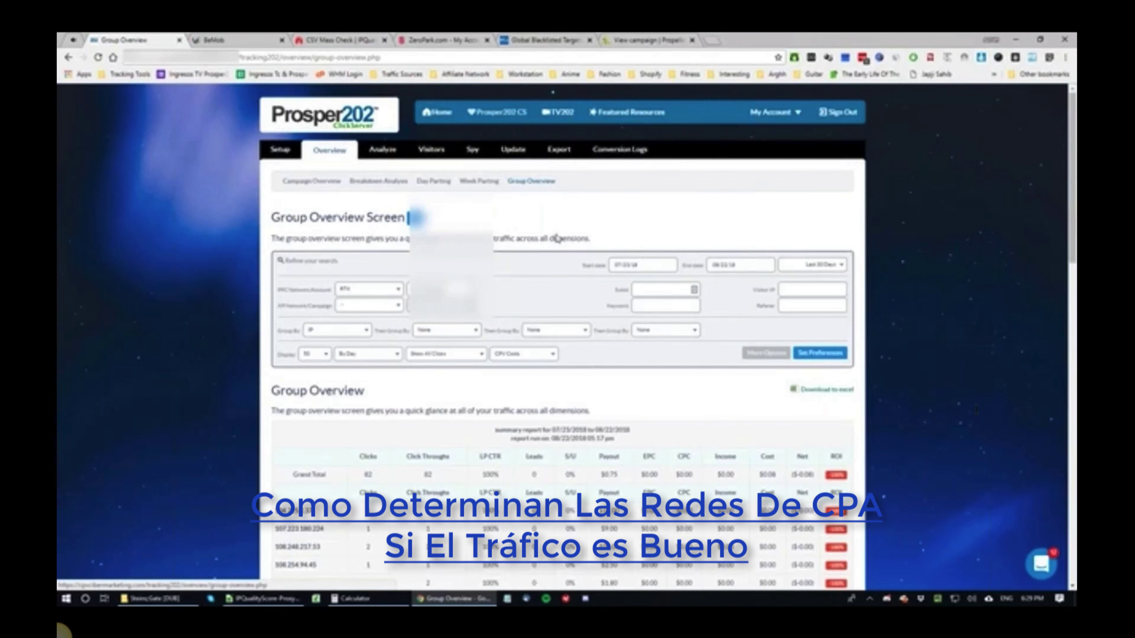
{"action": "left_click", "coordinate": [822, 266]}
{"action": "left_click", "coordinate": [824, 270]}
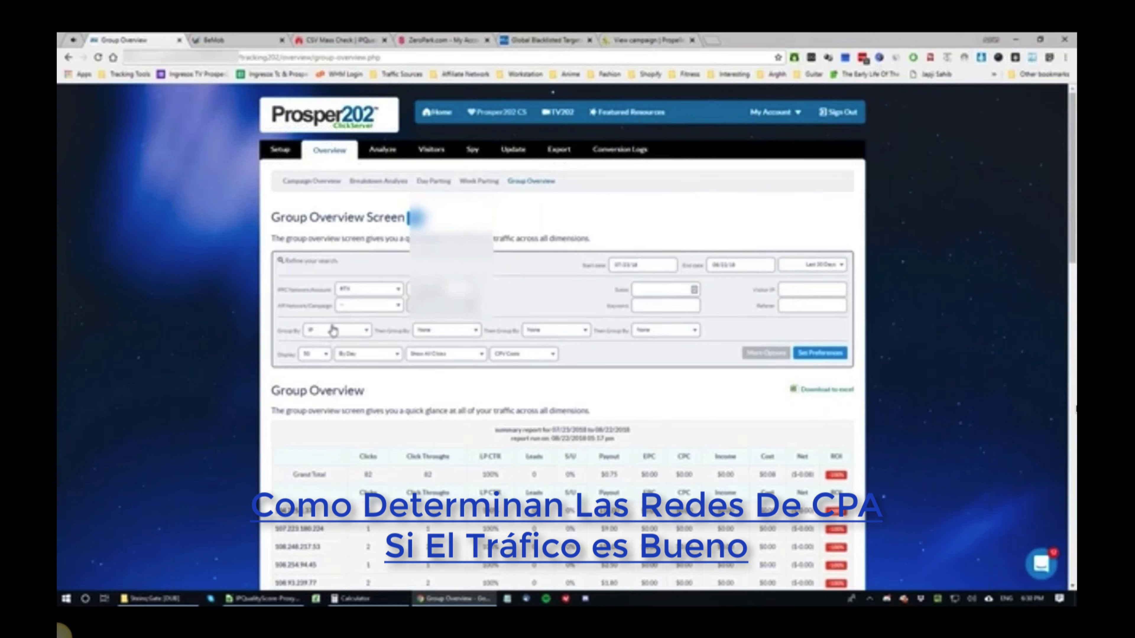
{"action": "left_click", "coordinate": [318, 334]}
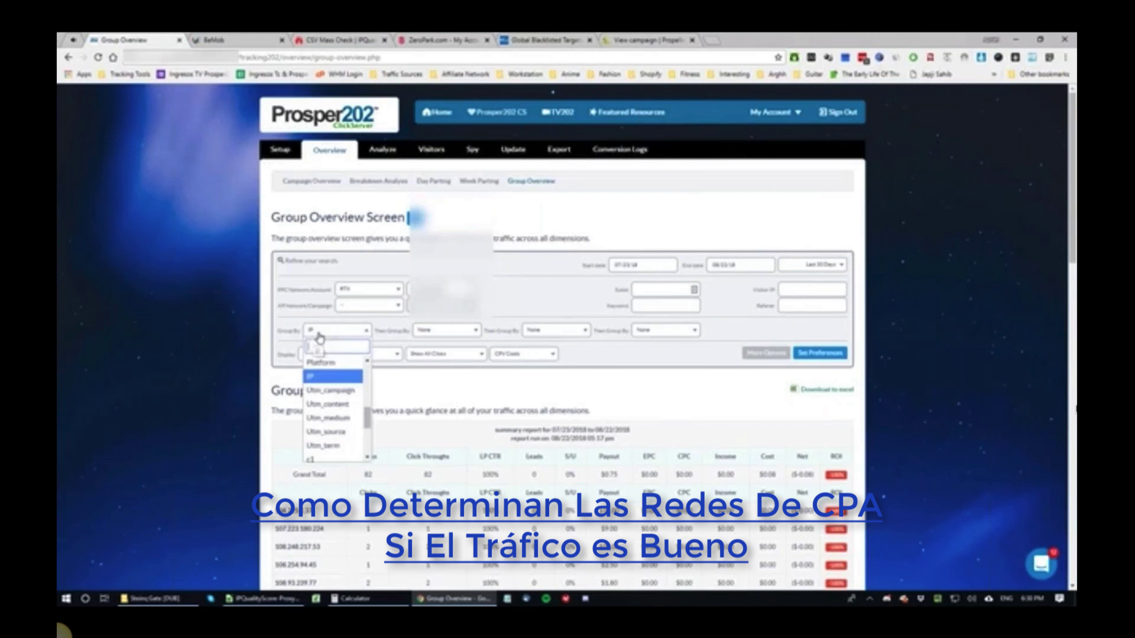
{"action": "left_click", "coordinate": [324, 379]}
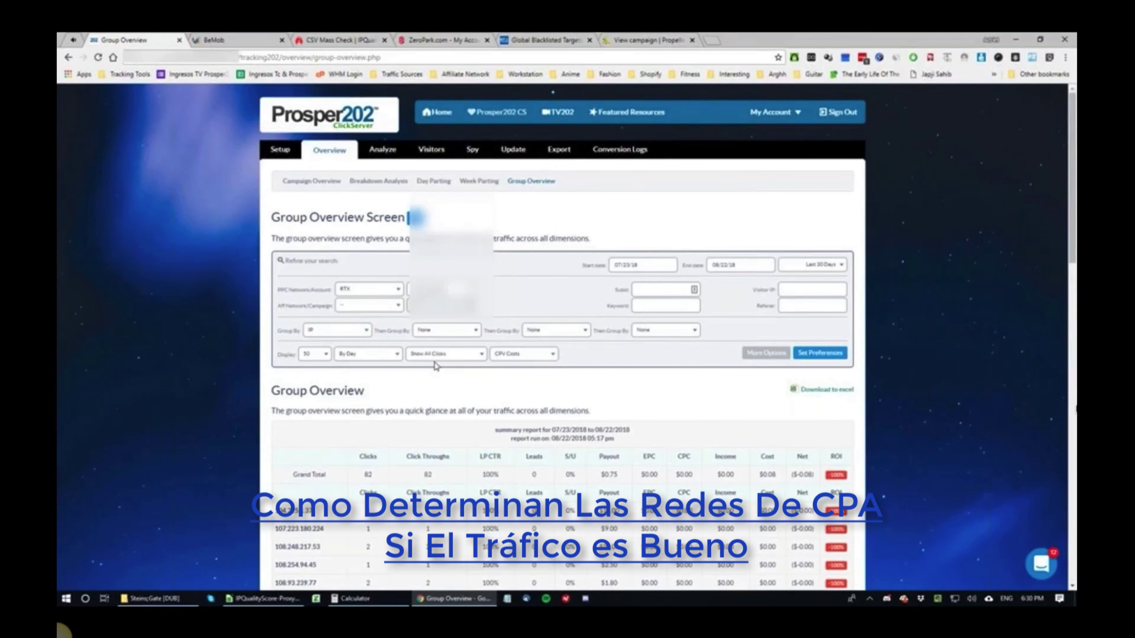
{"action": "left_click", "coordinate": [828, 356]}
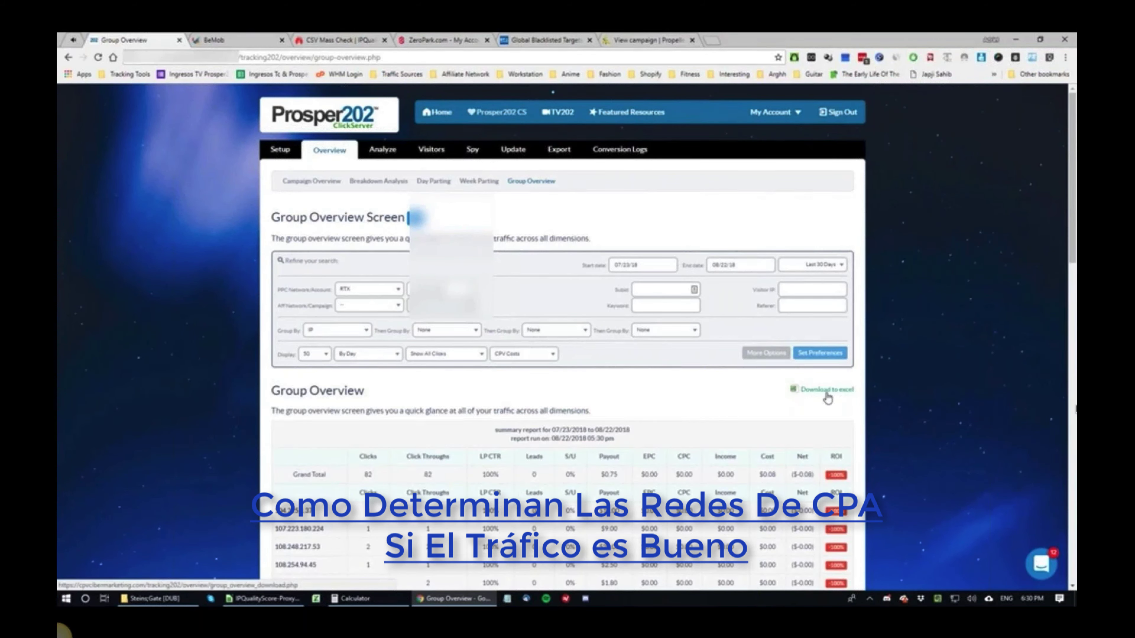
- Download the Group Overview report for Excel, open the CSV in LibreOffice Calc, and close the old IPQualityScore results file
{"action": "left_click", "coordinate": [826, 394]}
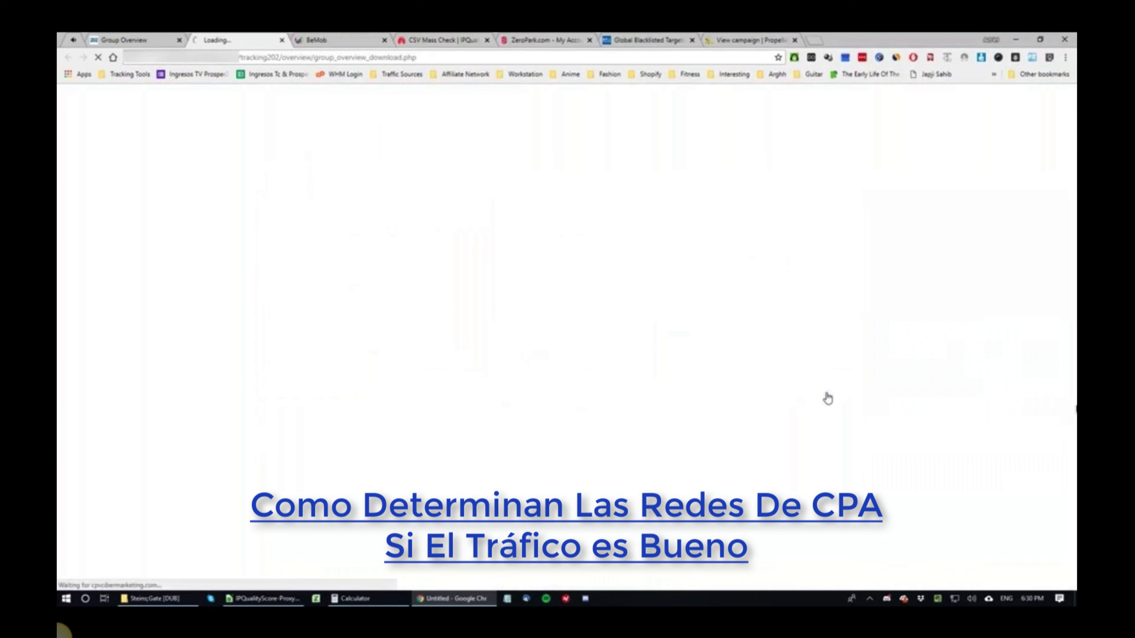
{"action": "key", "text": "Return"}
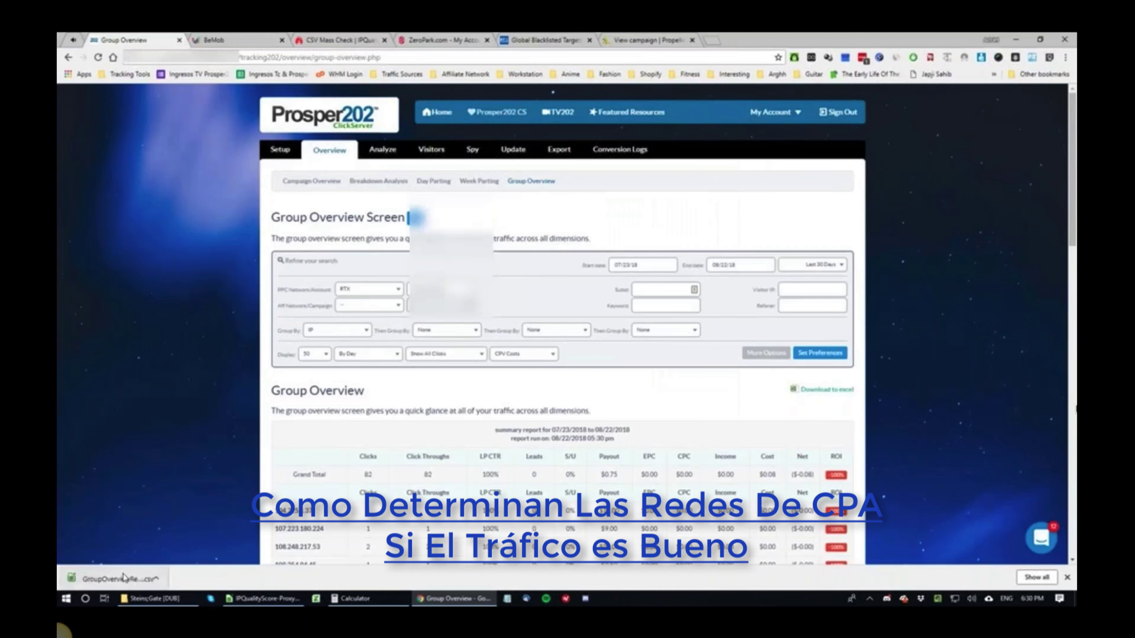
{"action": "left_click", "coordinate": [123, 578]}
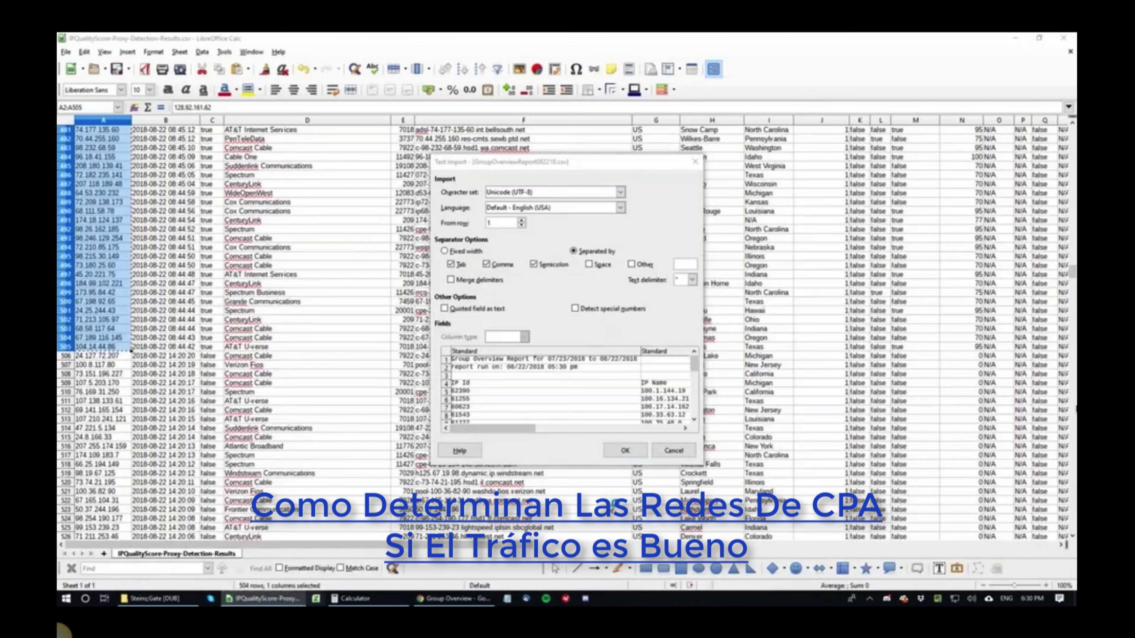
{"action": "key", "text": "Return"}
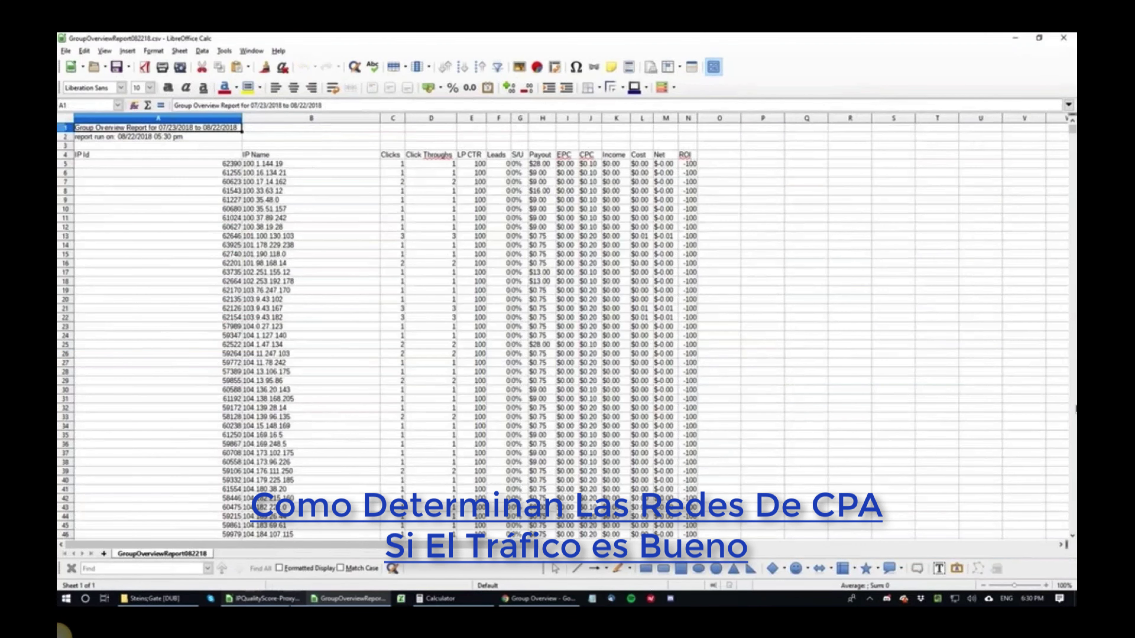
{"action": "right_click", "coordinate": [278, 598]}
{"action": "left_click", "coordinate": [277, 584]}
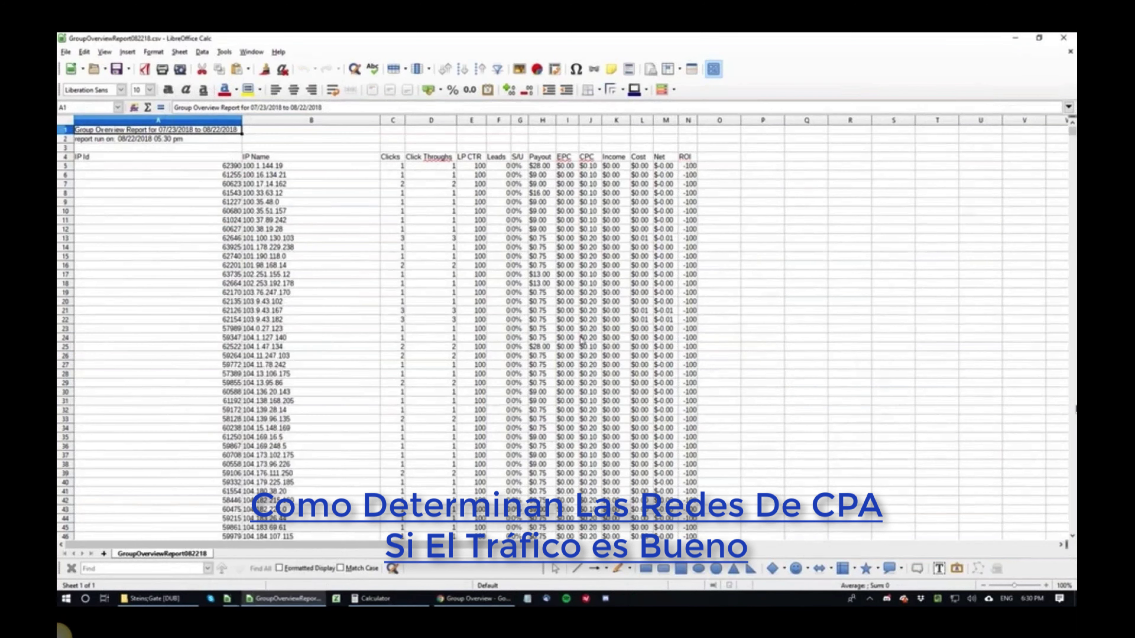
- Move the IP Name header and all the IP addresses below it from column B to the start of column A
{"action": "left_click", "coordinate": [344, 166]}
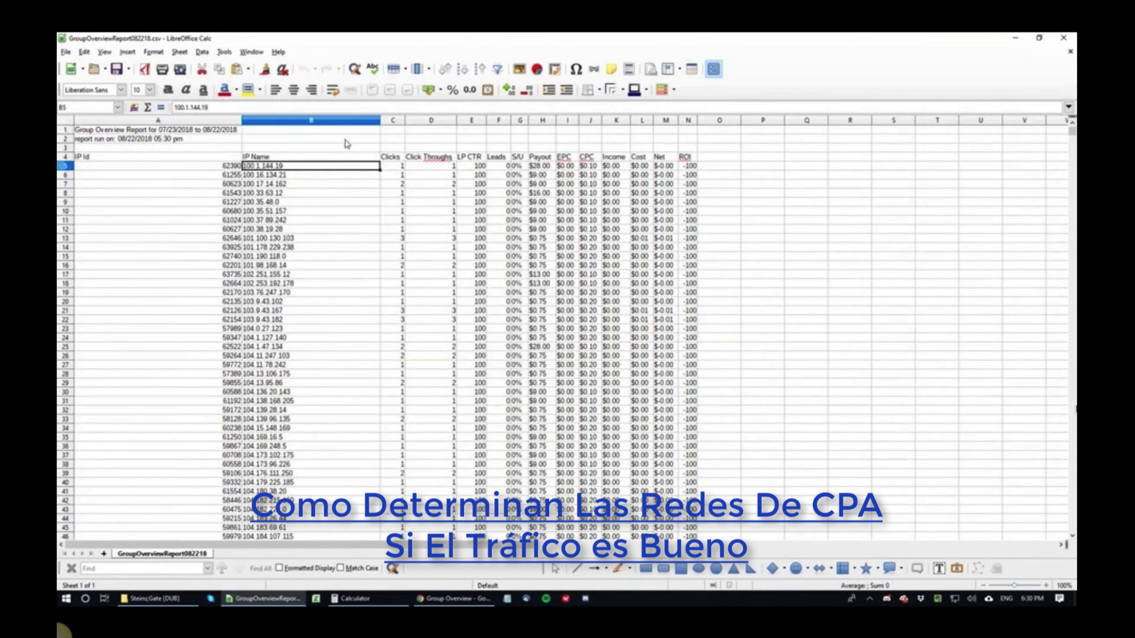
{"action": "key", "text": "Up"}
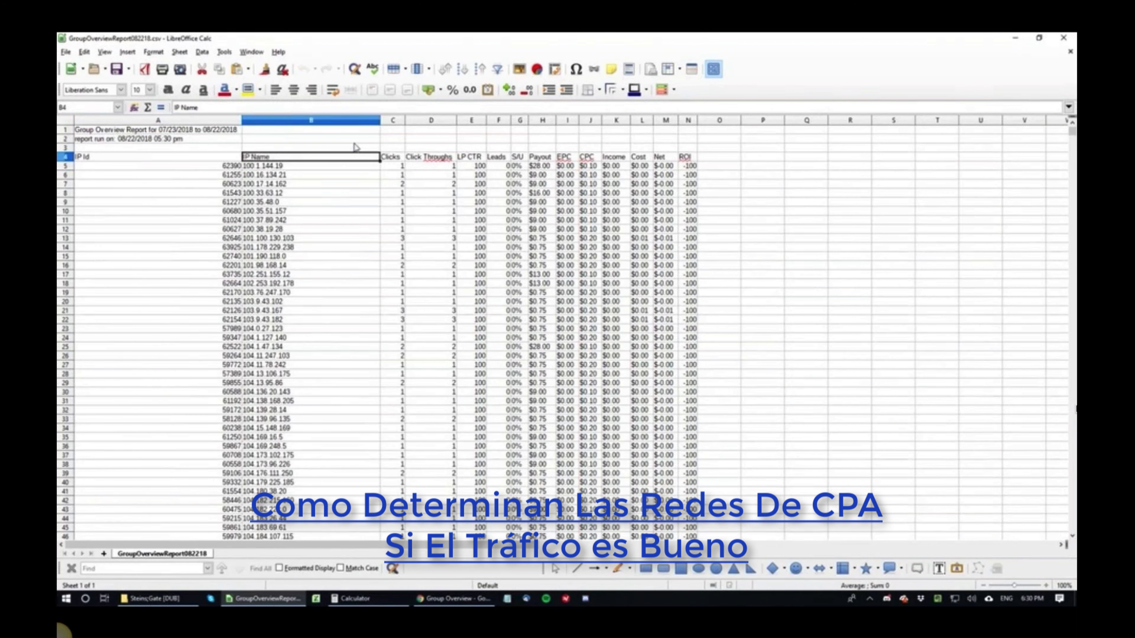
{"action": "scroll", "coordinate": [359, 284], "scroll_direction": "down", "scroll_amount": 20}
{"action": "scroll", "coordinate": [360, 284], "scroll_direction": "down", "scroll_amount": 20}
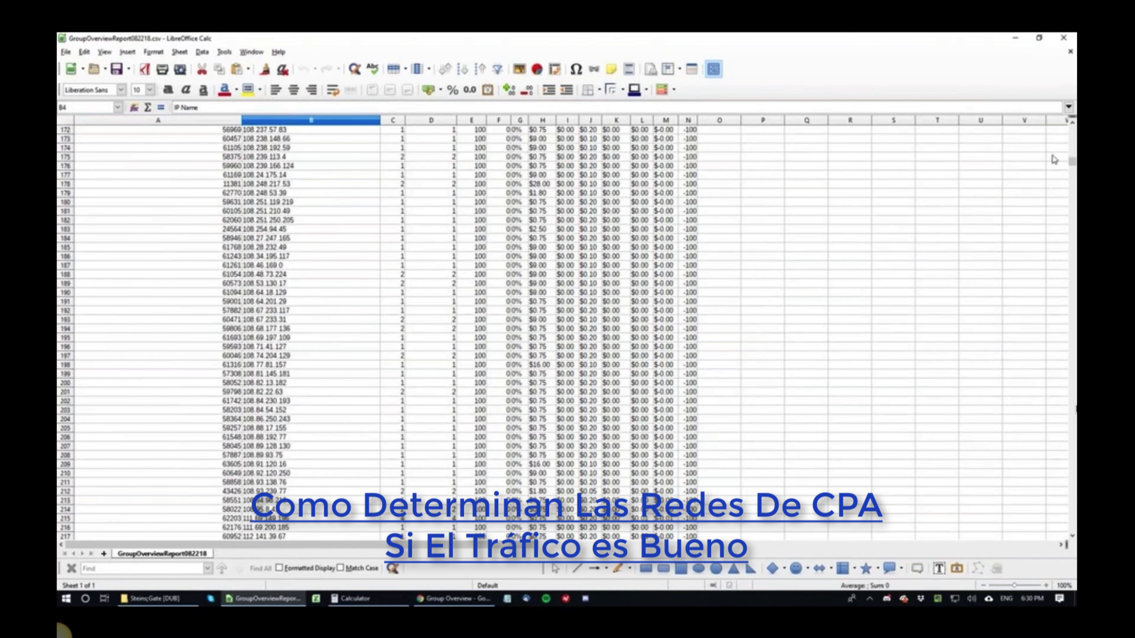
{"action": "left_click_drag", "start_coordinate": [1071, 161], "coordinate": [1059, 540]}
{"action": "scroll", "coordinate": [487, 408], "scroll_direction": "up", "scroll_amount": 5}
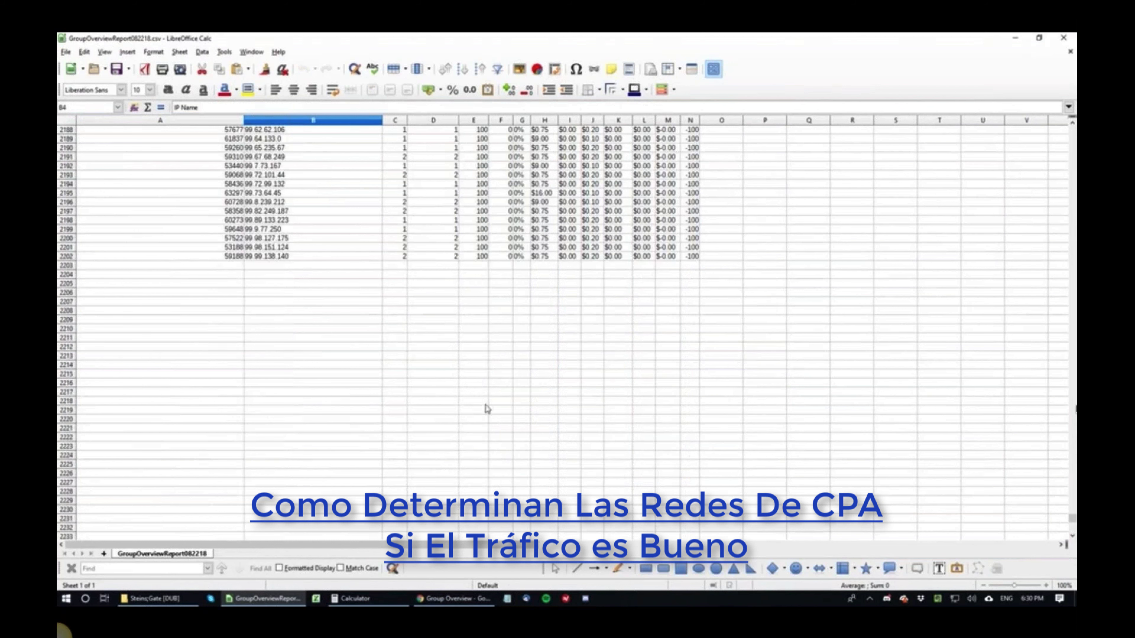
{"action": "left_click", "coordinate": [357, 418], "text": "shift"}
{"action": "left_click_drag", "start_coordinate": [340, 293], "coordinate": [224, 268]}
{"action": "left_click", "coordinate": [309, 231]}
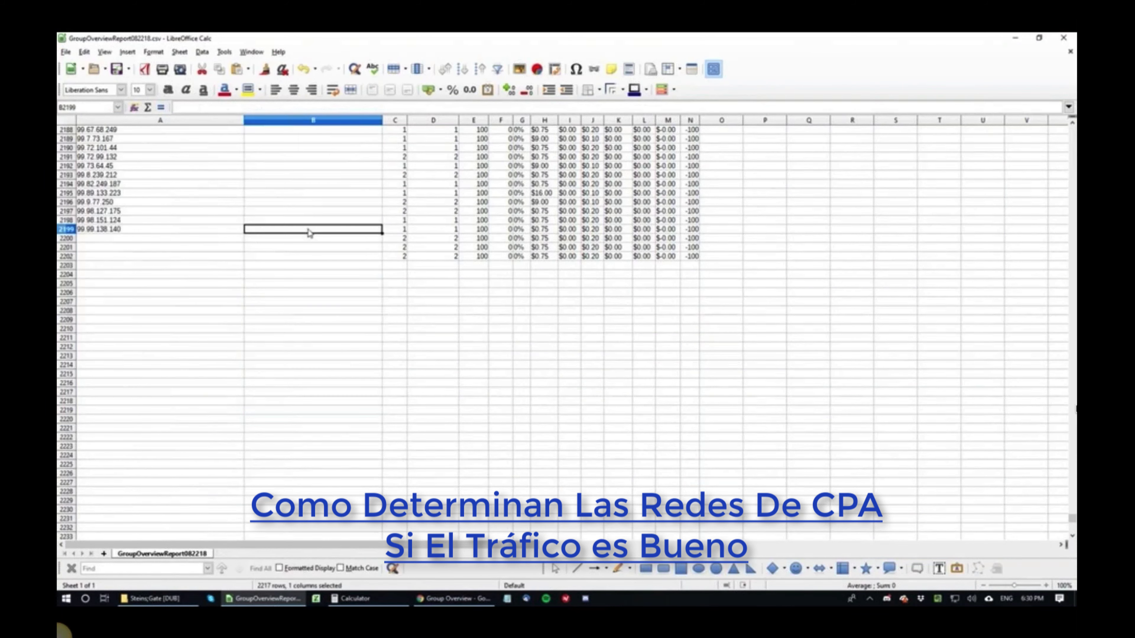
- Clear the contents of columns B through O, leaving only the IP list in column A
{"action": "left_click", "coordinate": [358, 121]}
{"action": "left_click_drag", "start_coordinate": [358, 122], "coordinate": [722, 121]}
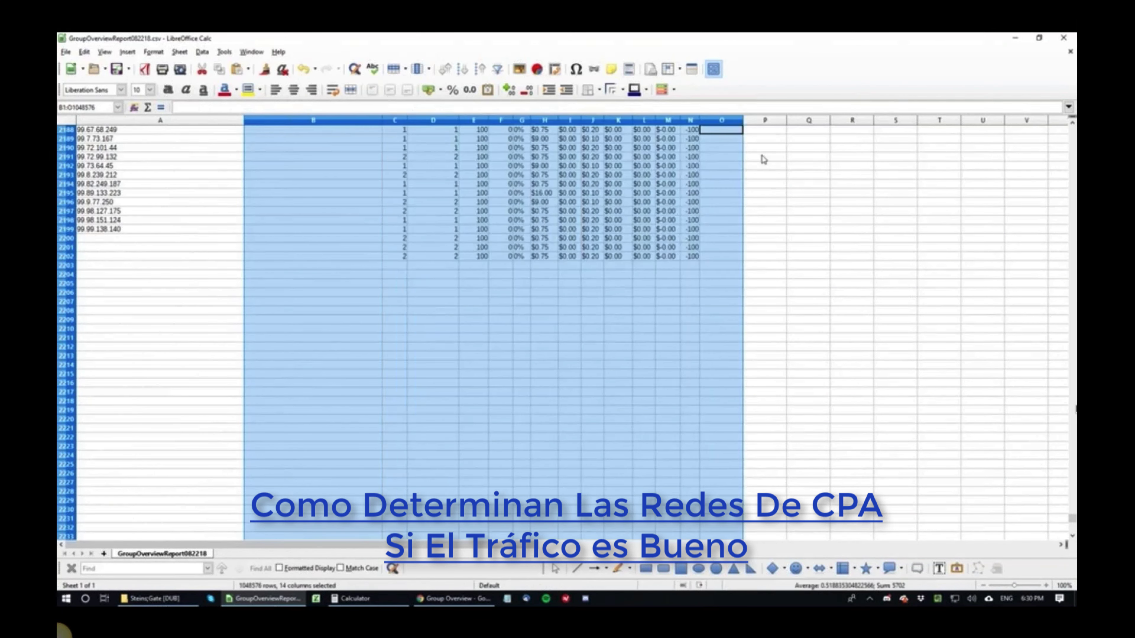
{"action": "key", "text": "Delete"}
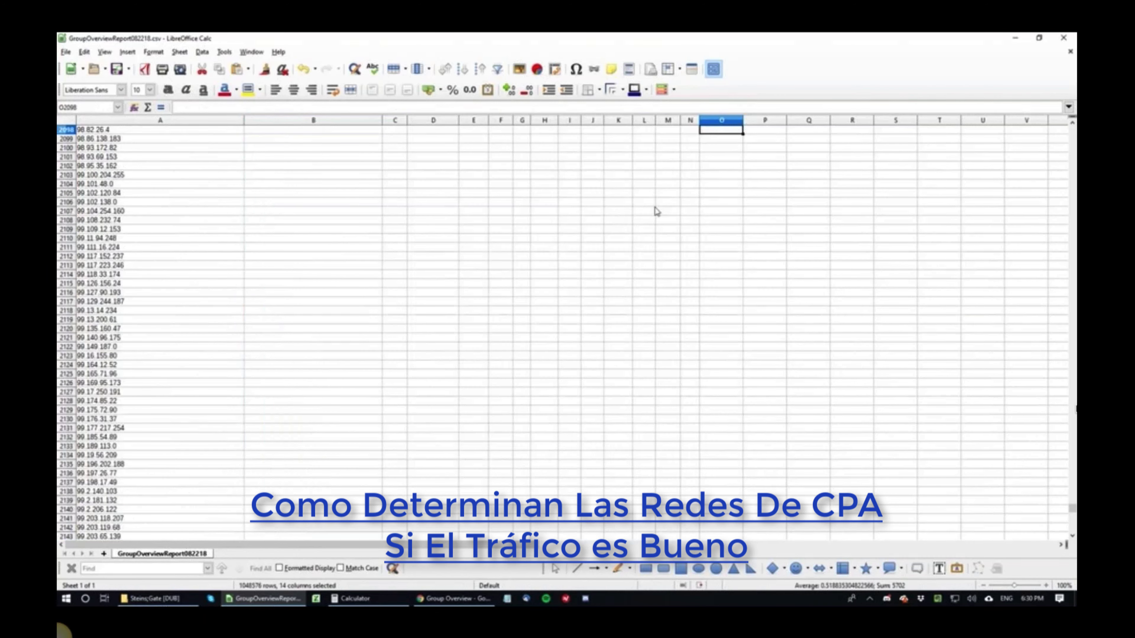
- Rename the header in cell A1 as IP and return to IPQualityScore's CSV batch check results
{"action": "key", "text": "Page_Up"}
{"action": "key", "text": "Page_Up"}
{"action": "key", "text": "Page_Up"}
{"action": "key", "text": "Page_Up"}
{"action": "key", "text": "Page_Up"}
{"action": "key", "text": "Page_Up"}
{"action": "key", "text": "Page_Up"}
{"action": "key", "text": "Page_Up"}
{"action": "key", "text": "Page_Up"}
{"action": "key", "text": "Page_Up"}
{"action": "key", "text": "Page_Up"}
{"action": "key", "text": "Page_Up"}
{"action": "key", "text": "Page_Up"}
{"action": "key", "text": "Page_Up"}
{"action": "key", "text": "Page_Up"}
{"action": "key", "text": "Page_Up"}
{"action": "key", "text": "Page_Up"}
{"action": "key", "text": "Page_Up"}
{"action": "key", "text": "Page_Up"}
{"action": "key", "text": "Page_Up"}
{"action": "key", "text": "Page_Up"}
{"action": "key", "text": "Page_Up"}
{"action": "key", "text": "Page_Up"}
{"action": "key", "text": "Page_Up"}
{"action": "key", "text": "Page_Up"}
{"action": "key", "text": "Page_Up"}
{"action": "key", "text": "Page_Up"}
{"action": "key", "text": "Page_Up"}
{"action": "key", "text": "Page_Up"}
{"action": "key", "text": "Page_Up"}
{"action": "key", "text": "Page_Up"}
{"action": "key", "text": "Page_Up"}
{"action": "key", "text": "Page_Up"}
{"action": "key", "text": "Page_Up"}
{"action": "key", "text": "Page_Up"}
{"action": "key", "text": "Page_Up"}
{"action": "key", "text": "Page_Up"}
{"action": "key", "text": "Page_Up"}
{"action": "key", "text": "Page_Up"}
{"action": "key", "text": "Page_Up"}
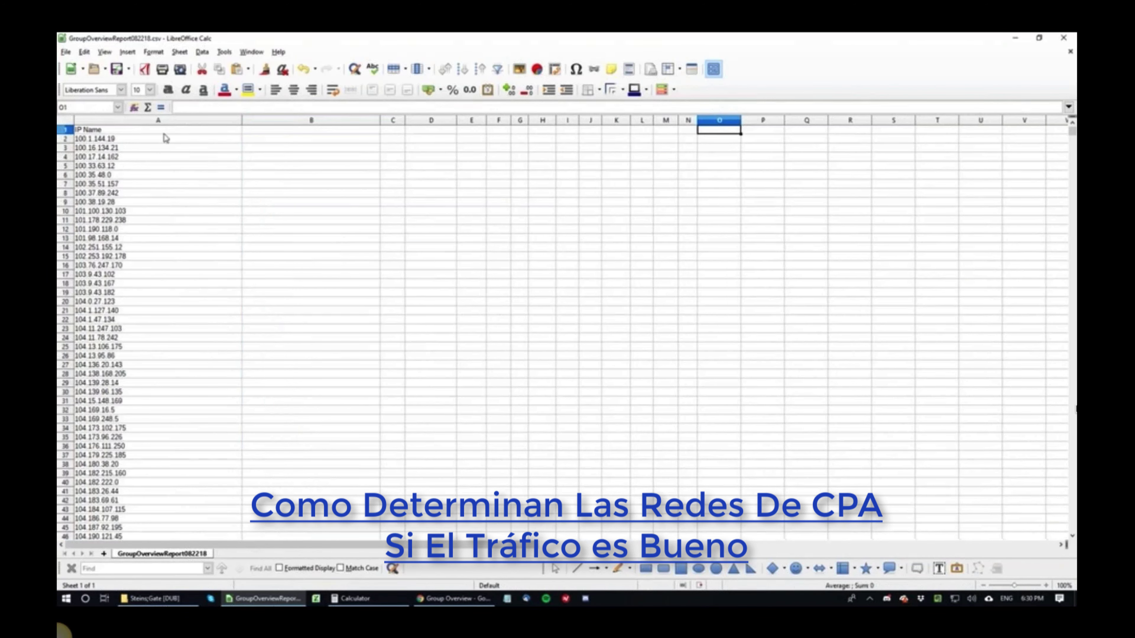
{"action": "left_click", "coordinate": [146, 130]}
{"action": "key", "text": "BackSpace"}
{"action": "type", "text": "I"}
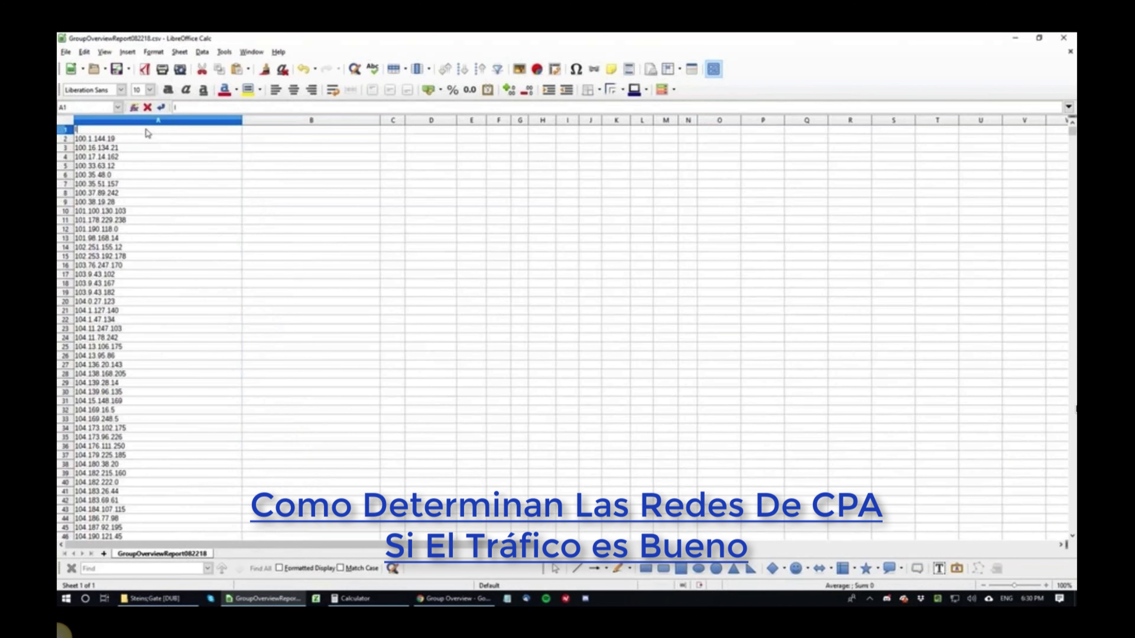
{"action": "type", "text": "P"}
{"action": "key", "text": "Return"}
{"action": "left_click", "coordinate": [268, 428]}
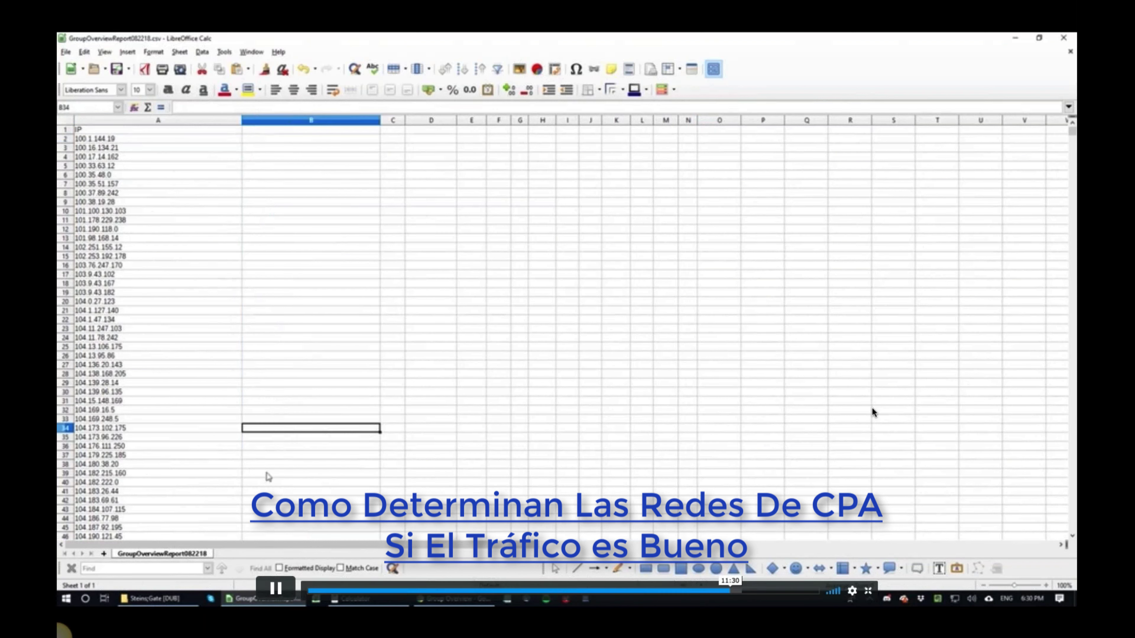
{"action": "left_click", "coordinate": [243, 374]}
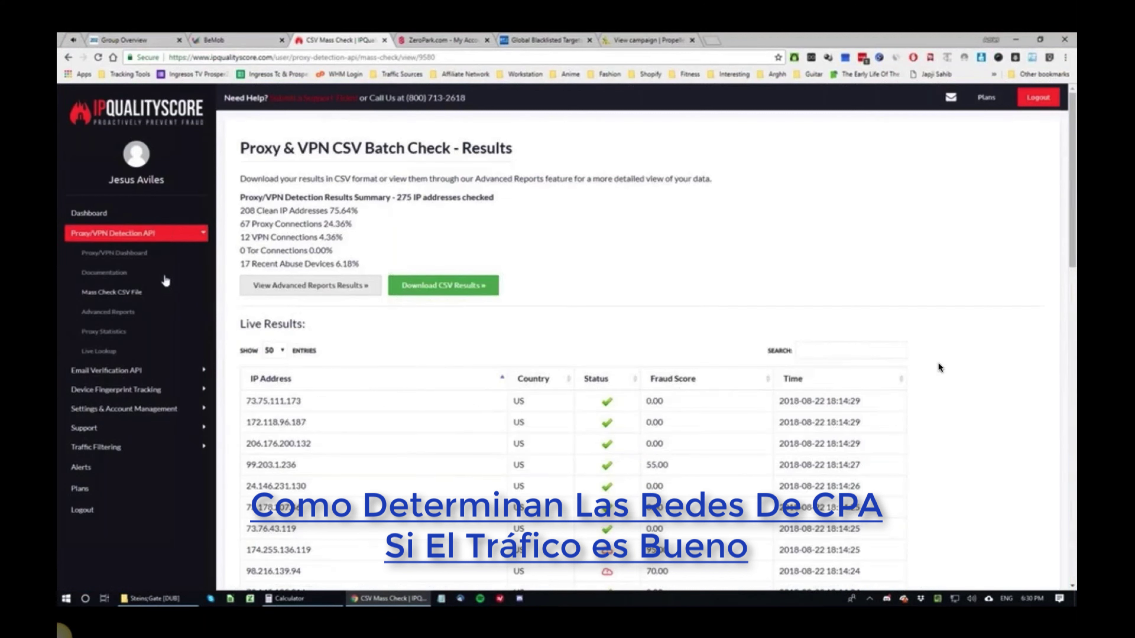
- Upload GroupOverviewReport082218.csv to IPQualityScore's mass CSV check for proxy and VPN detection
{"action": "left_click", "coordinate": [112, 292]}
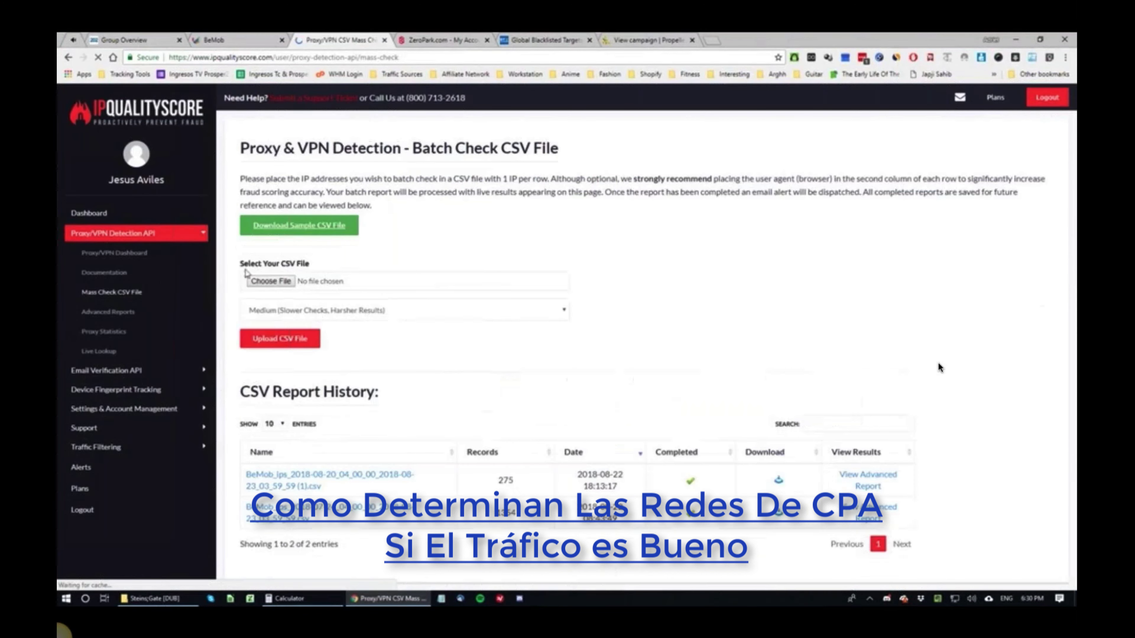
{"action": "left_click", "coordinate": [249, 278]}
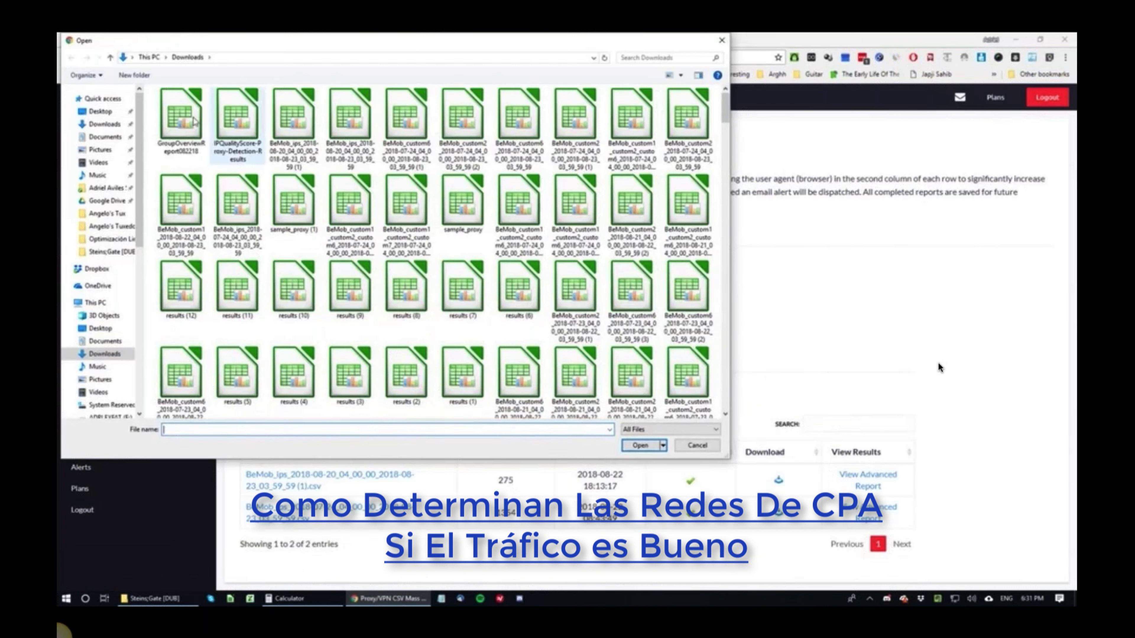
{"action": "left_click", "coordinate": [191, 134]}
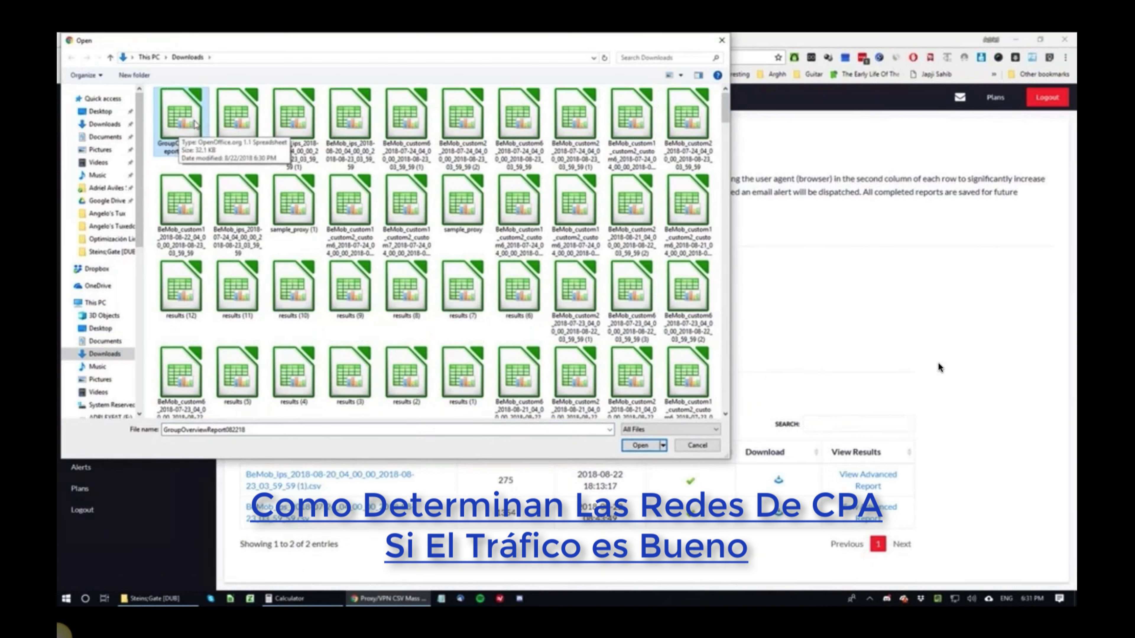
{"action": "double_click", "coordinate": [195, 125]}
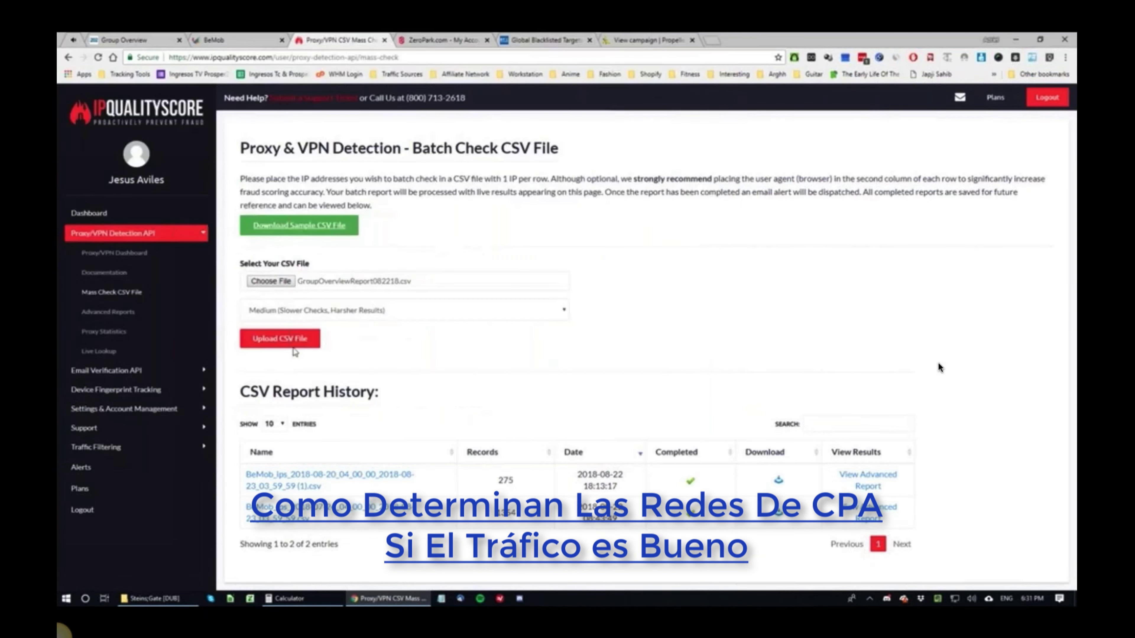
{"action": "left_click", "coordinate": [291, 341]}
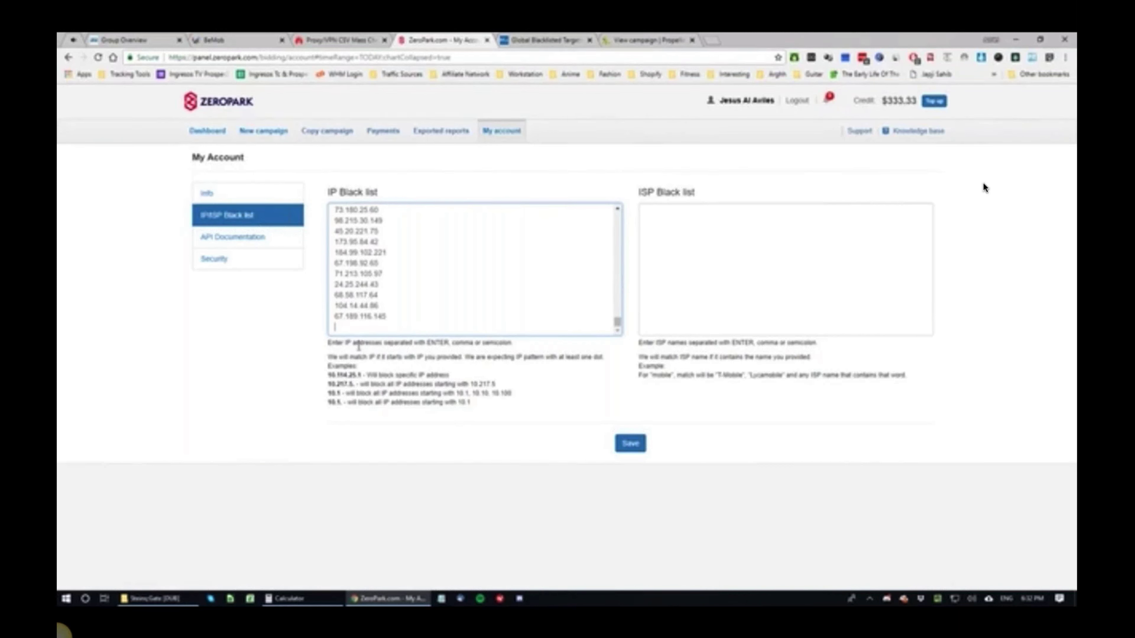
- Examine the IP Black list in the ZeroPark account alongside the global blacklist targets in RTX Platform
{"action": "key", "text": "ctrl+a"}
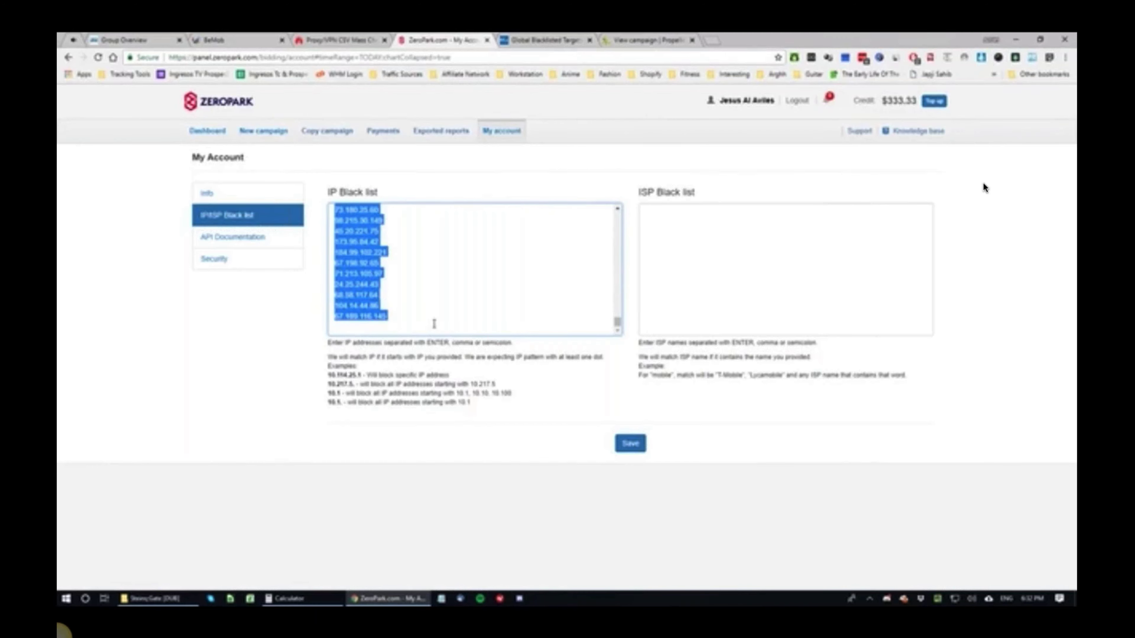
{"action": "key", "text": "ctrl+Tab"}
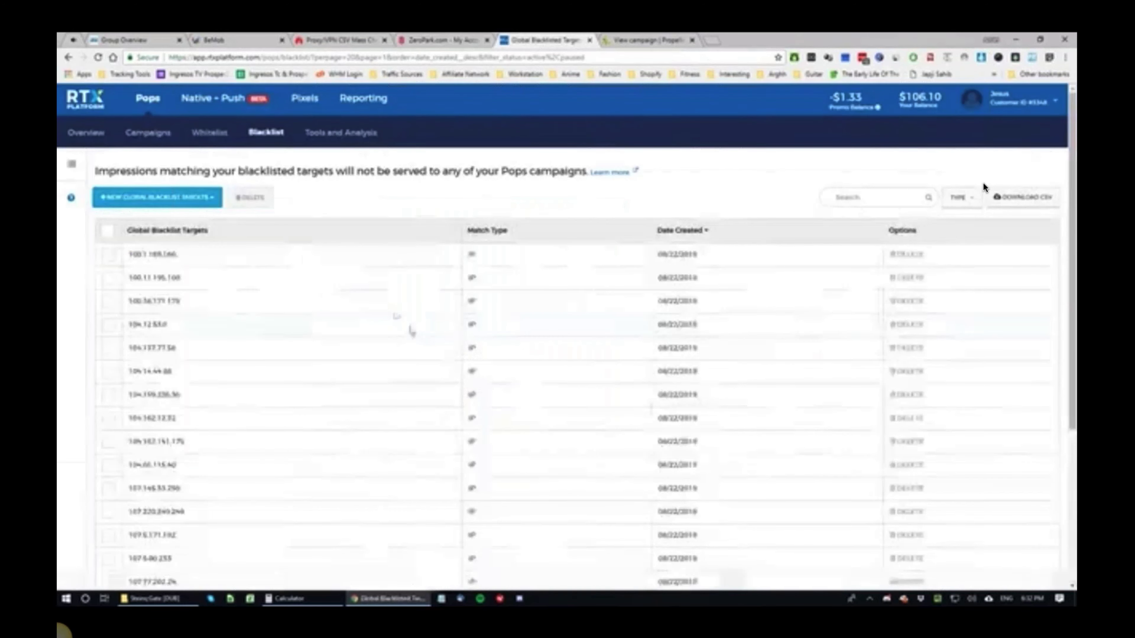
{"action": "key", "text": "ctrl+shift+Tab"}
{"action": "key", "text": "ctrl+Tab"}
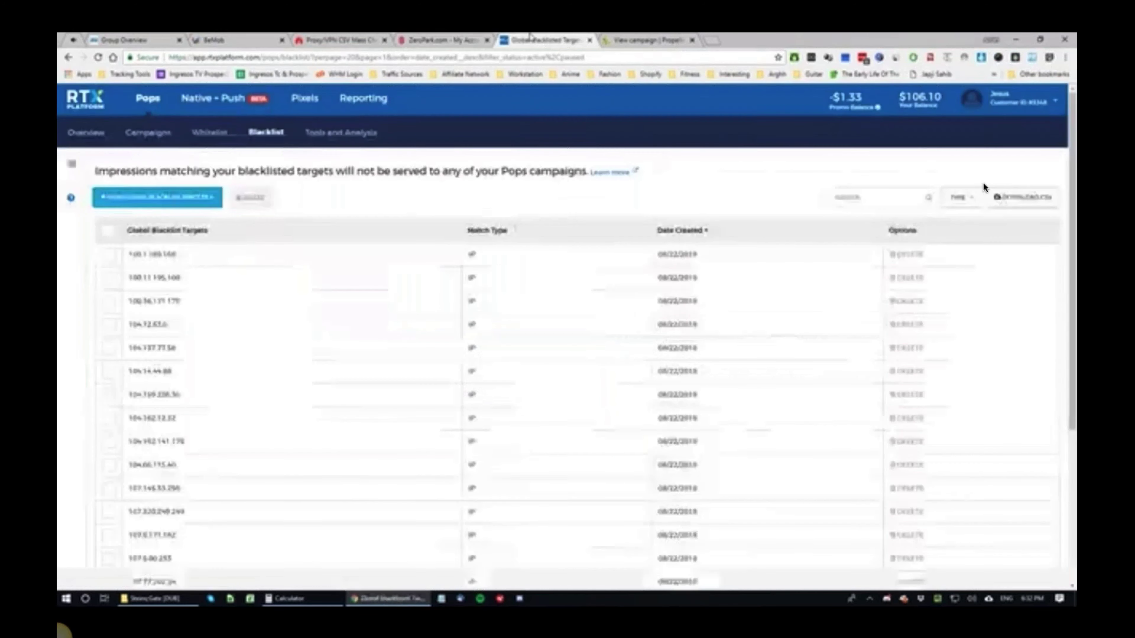
{"action": "key", "text": "ctrl+shift+Tab"}
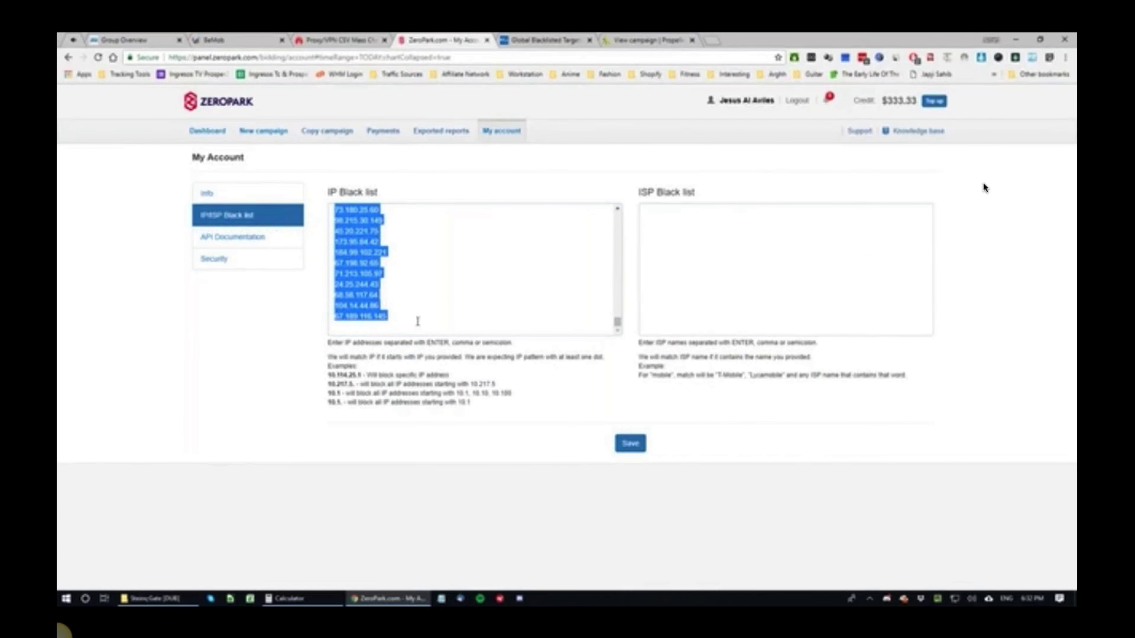
{"action": "left_click", "coordinate": [396, 309]}
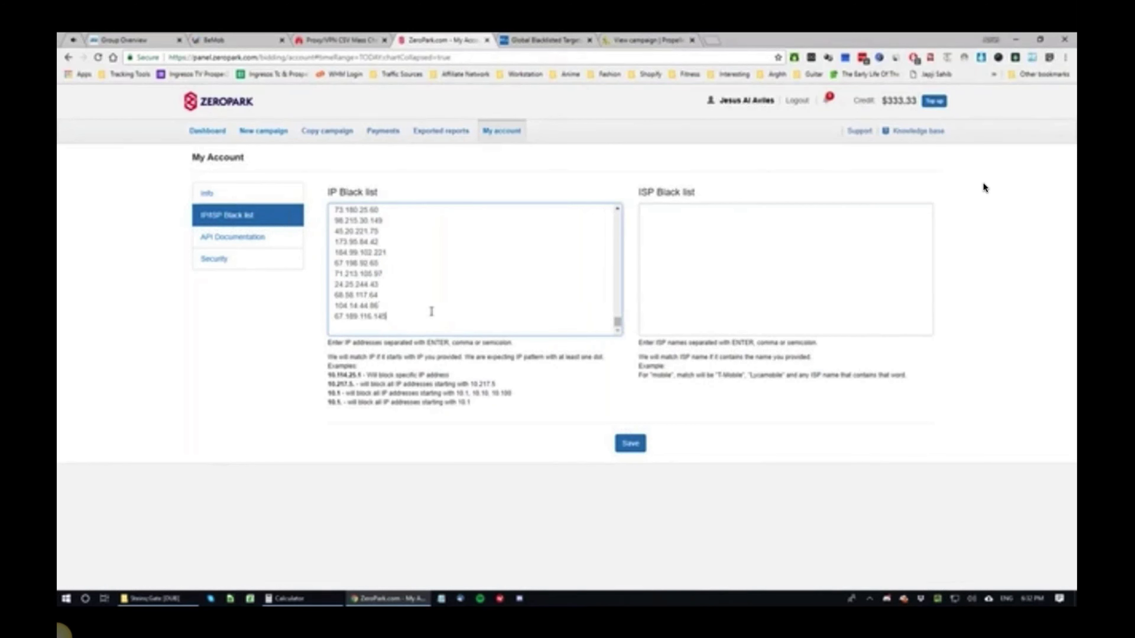
{"action": "left_click", "coordinate": [429, 326]}
{"action": "left_click", "coordinate": [509, 411]}
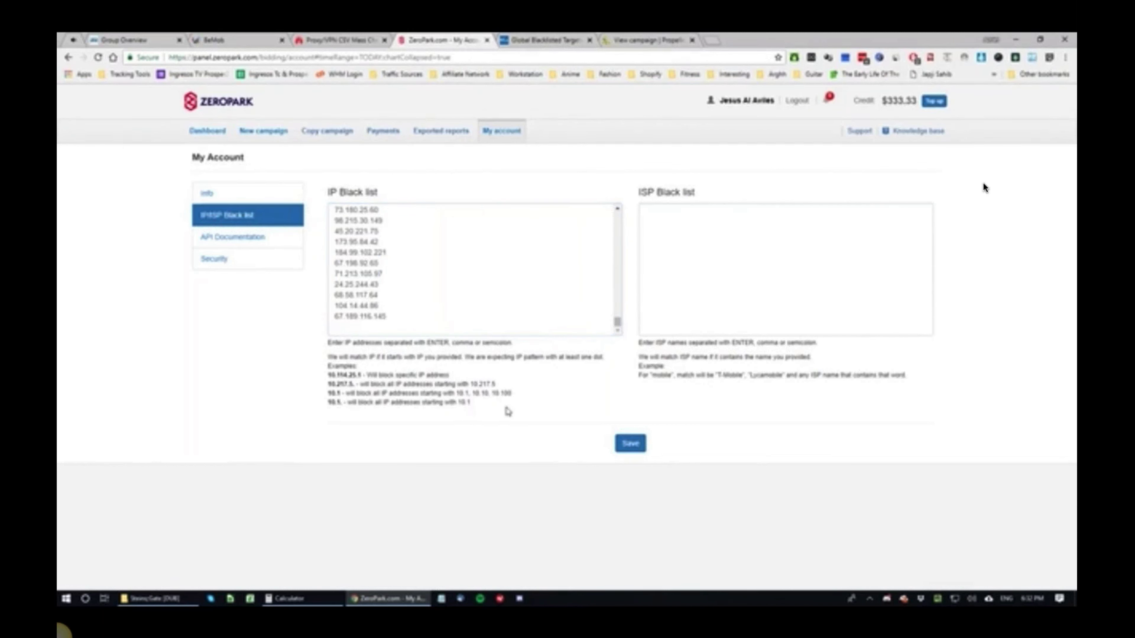